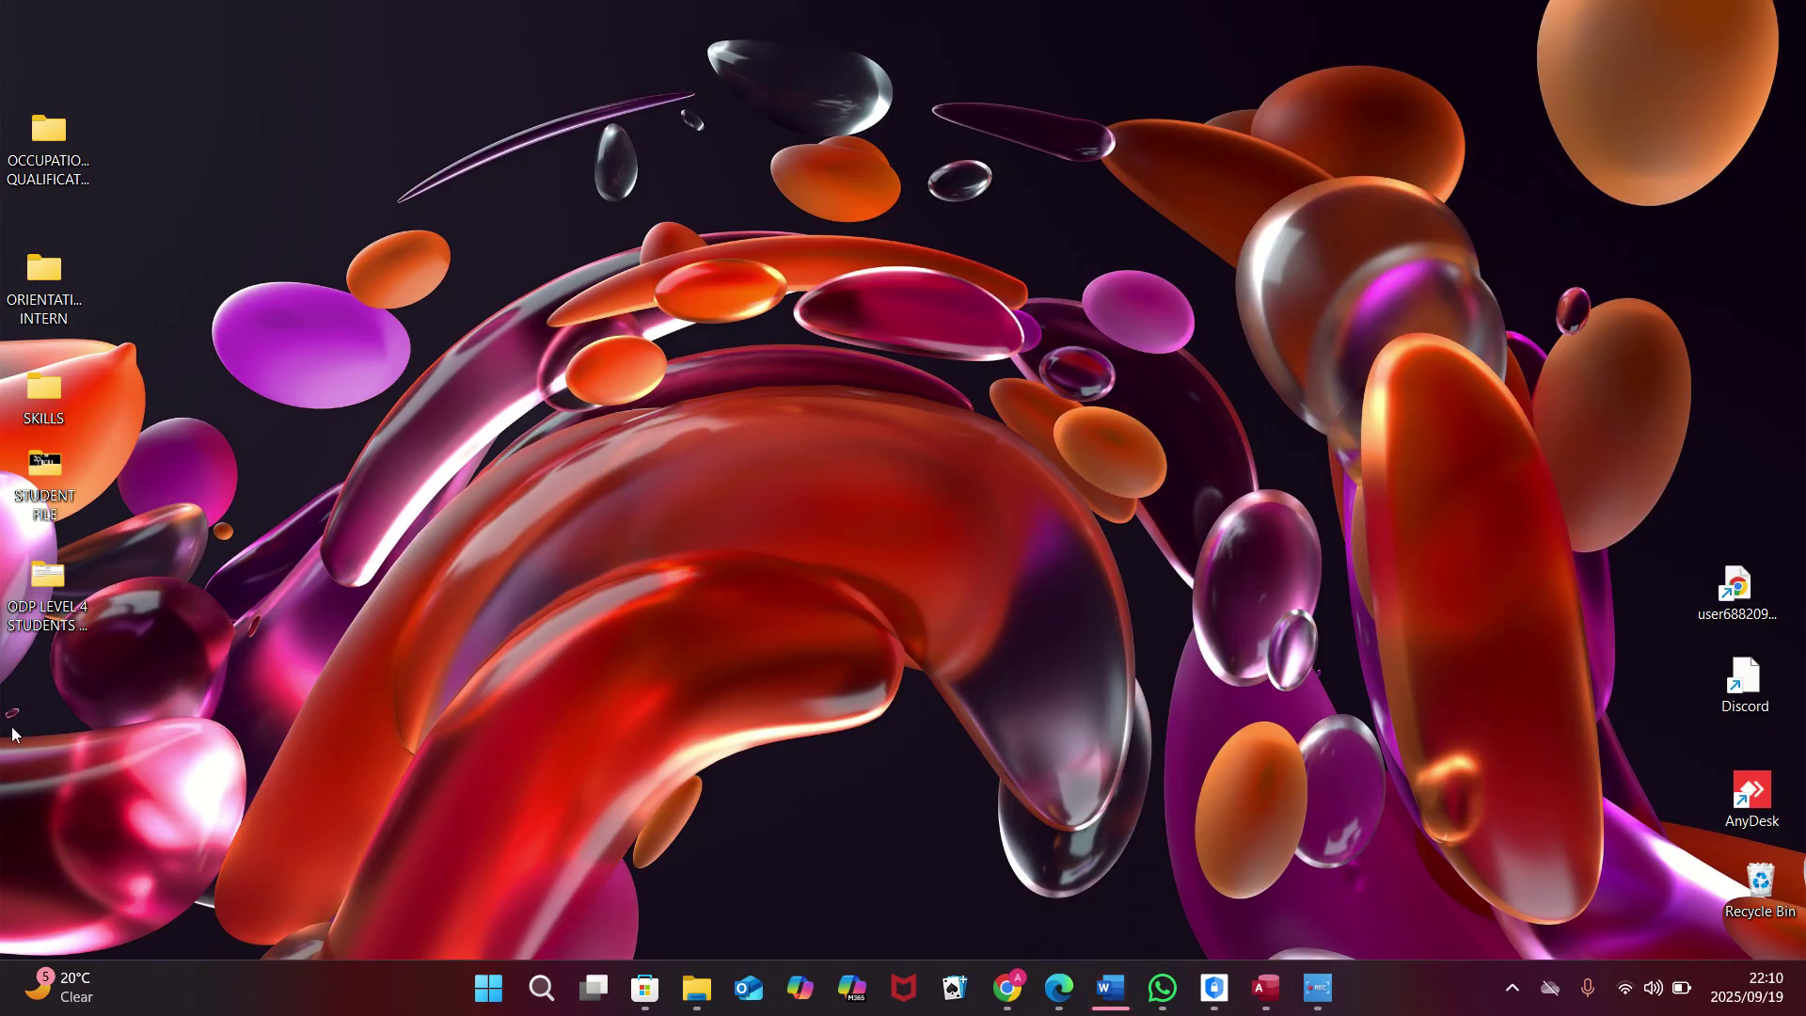
Step: Open Question 3.docx from the ODP LEVEL 4 STUDENTS FILE internal 2025 folder and dismiss the save prompt
double_click(47, 607)
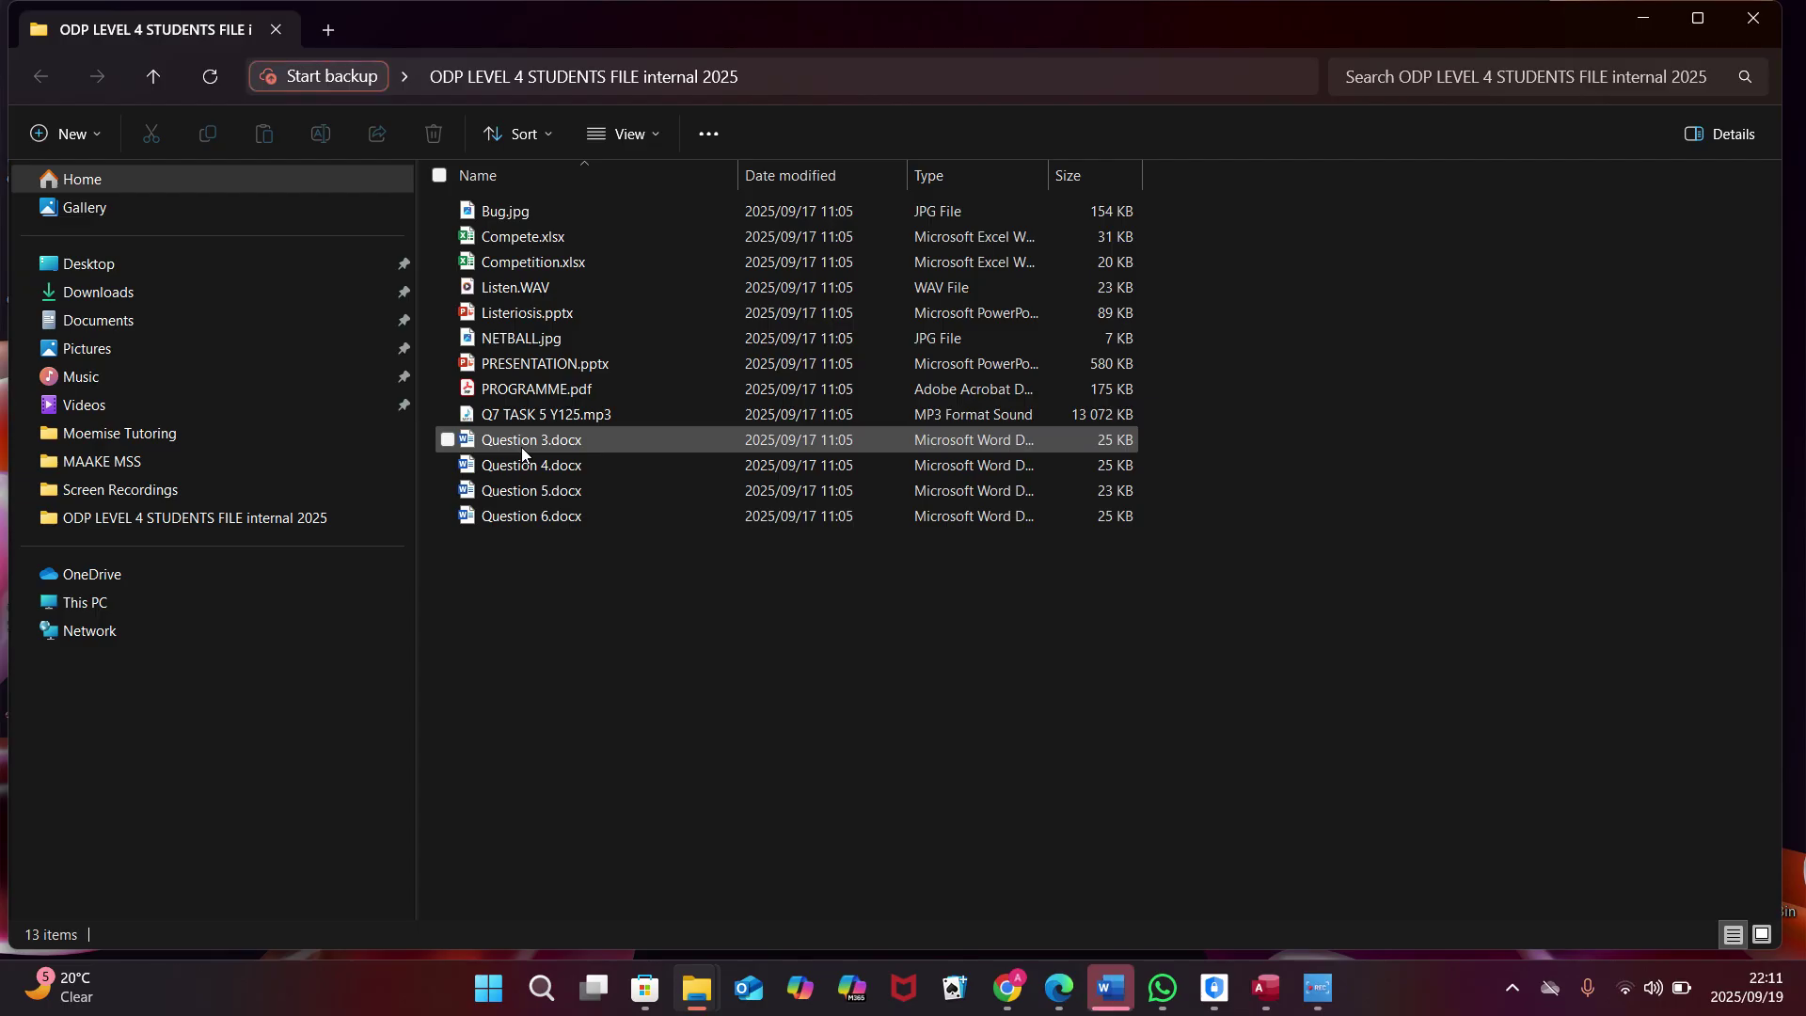
click(519, 443)
double_click(519, 442)
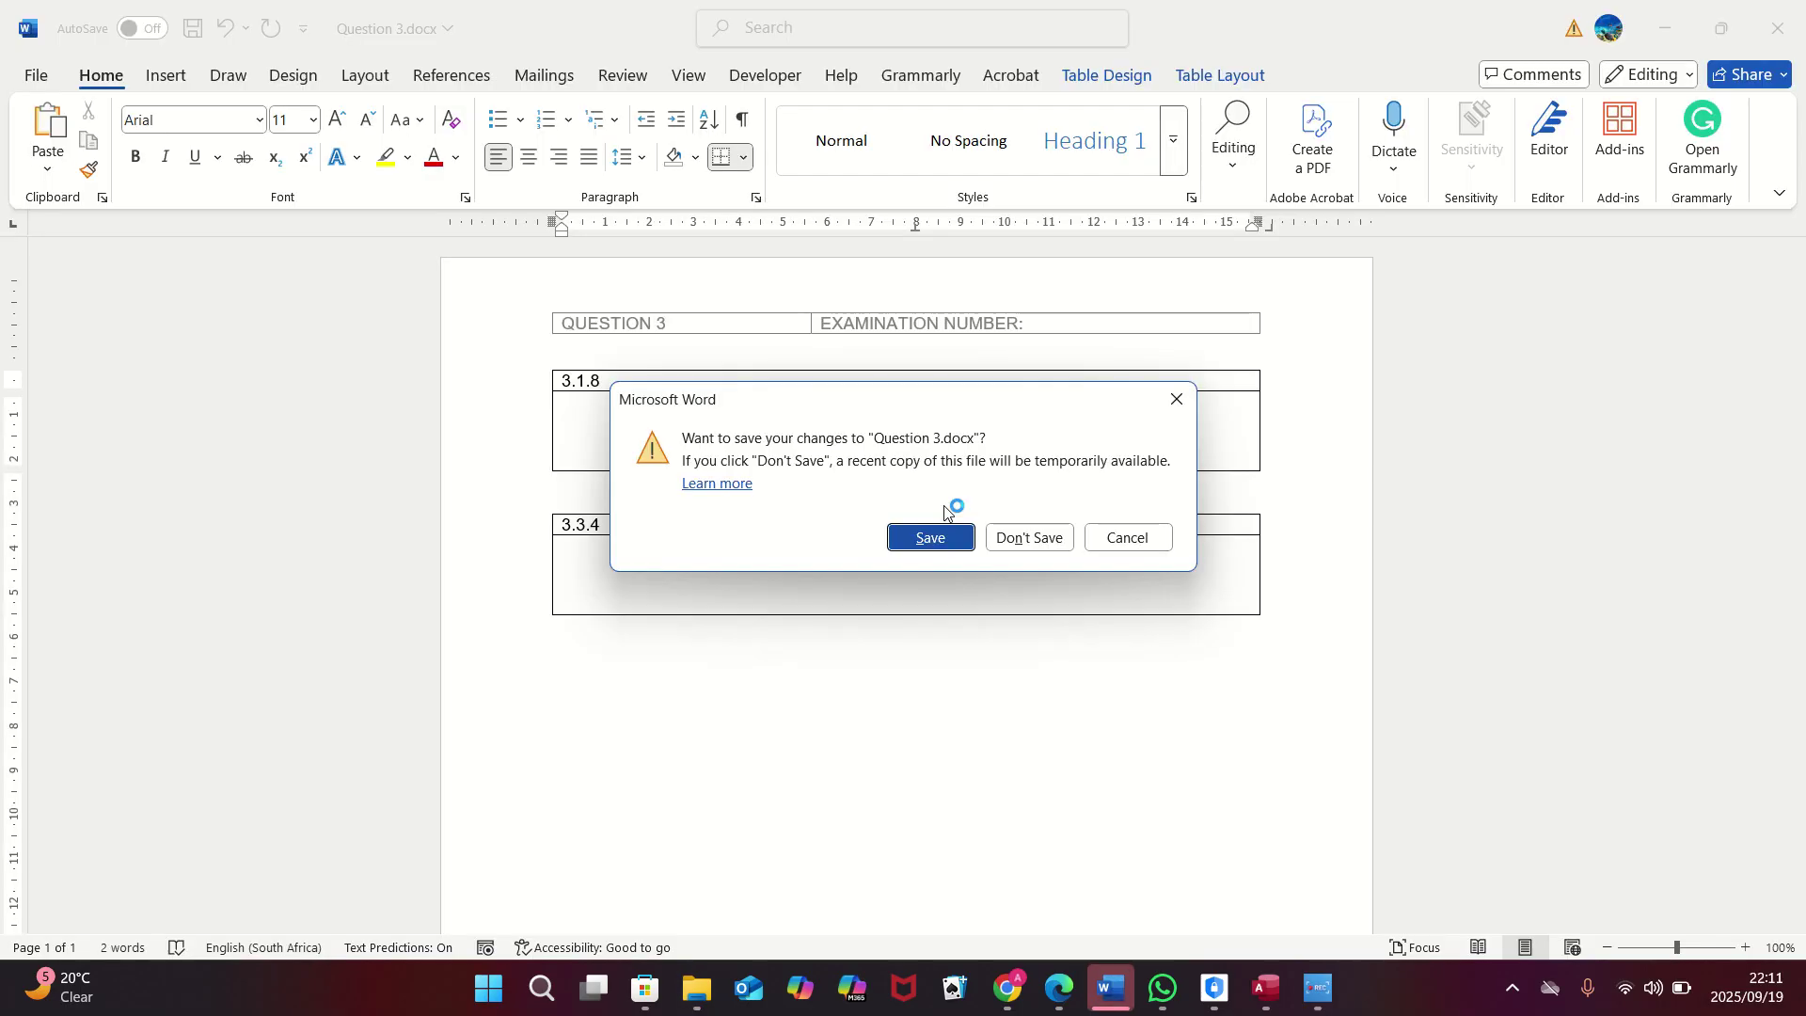
click(1175, 399)
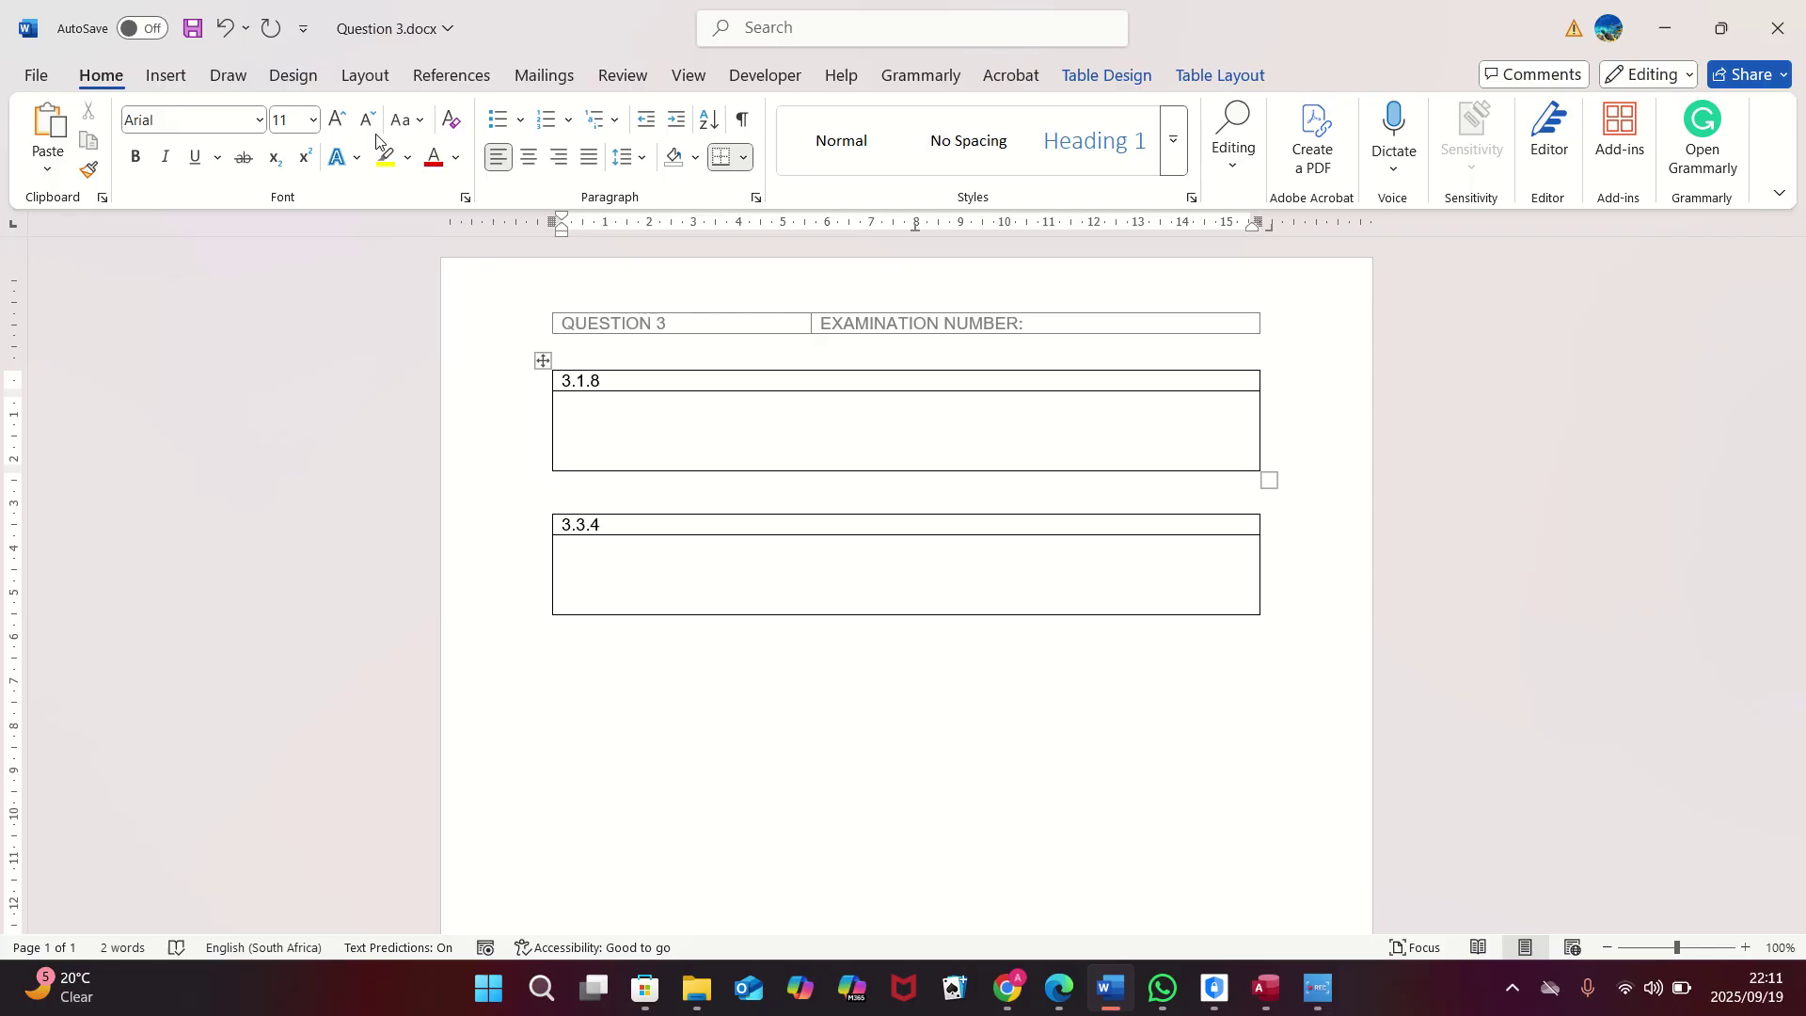
Step: Edit the document header to enter the examination number after EXAMINATION NUMBER:, and close the header
click(167, 75)
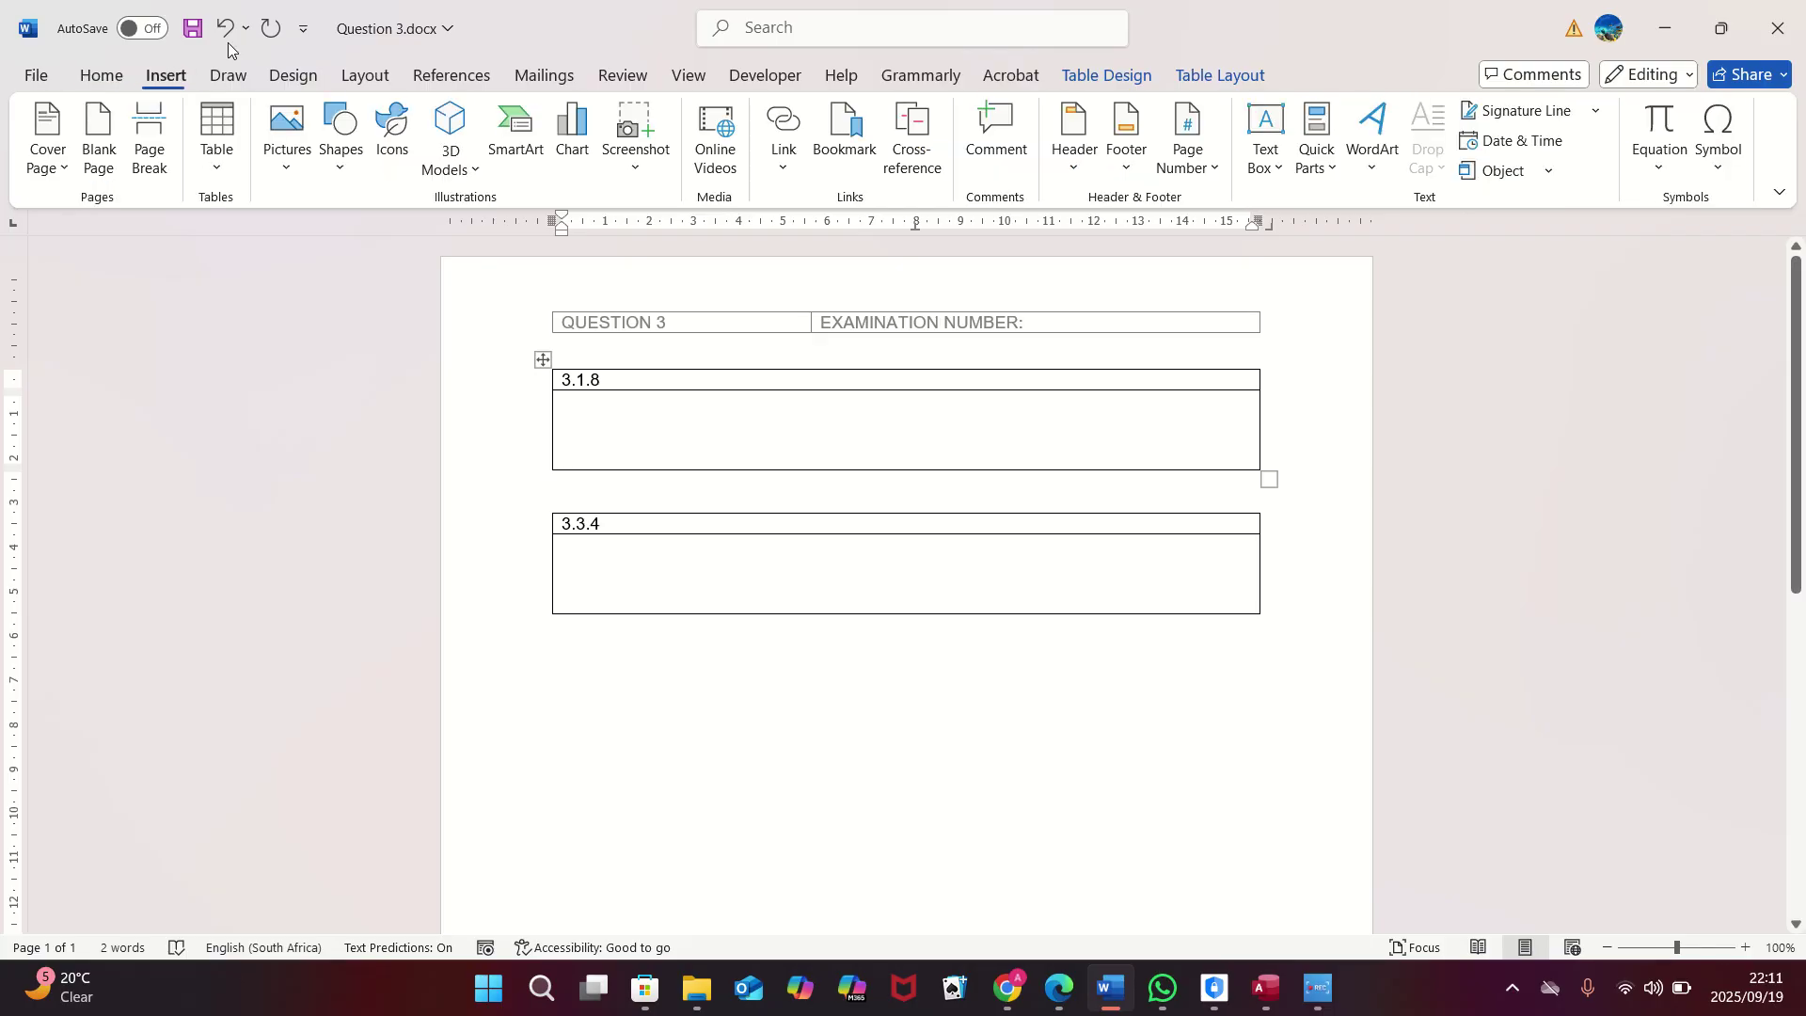
click(1076, 167)
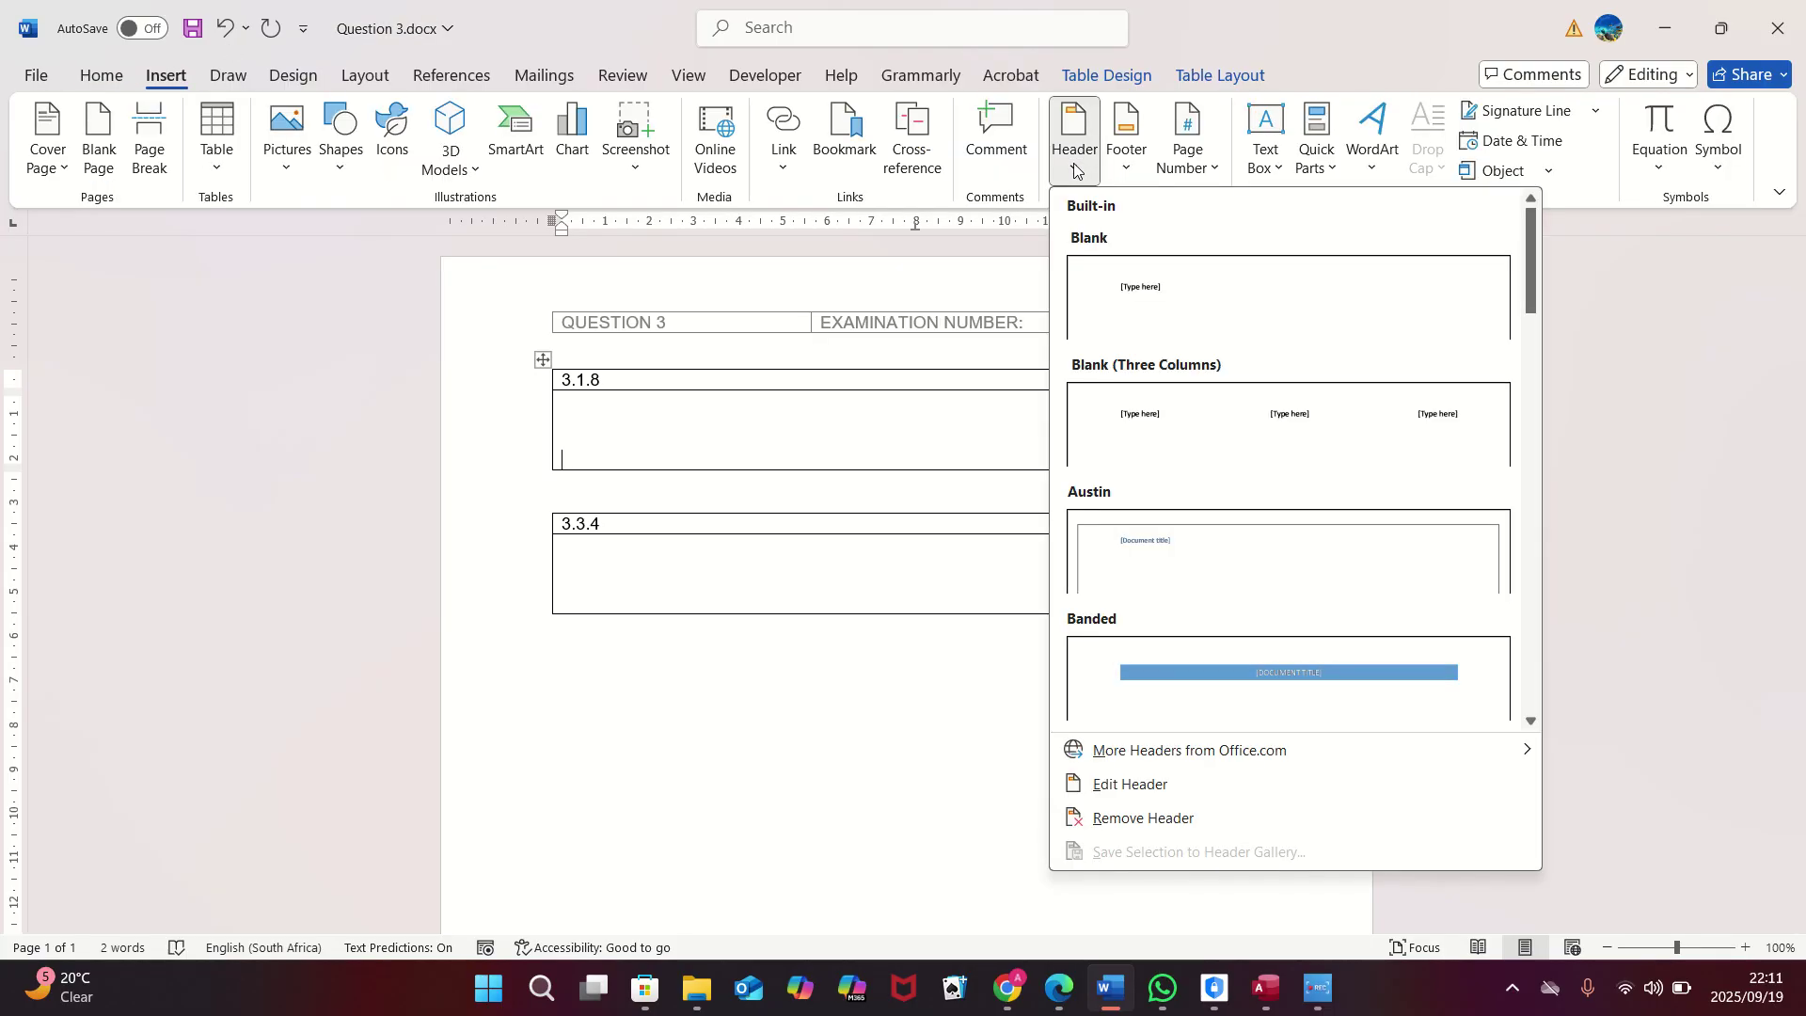
click(1151, 797)
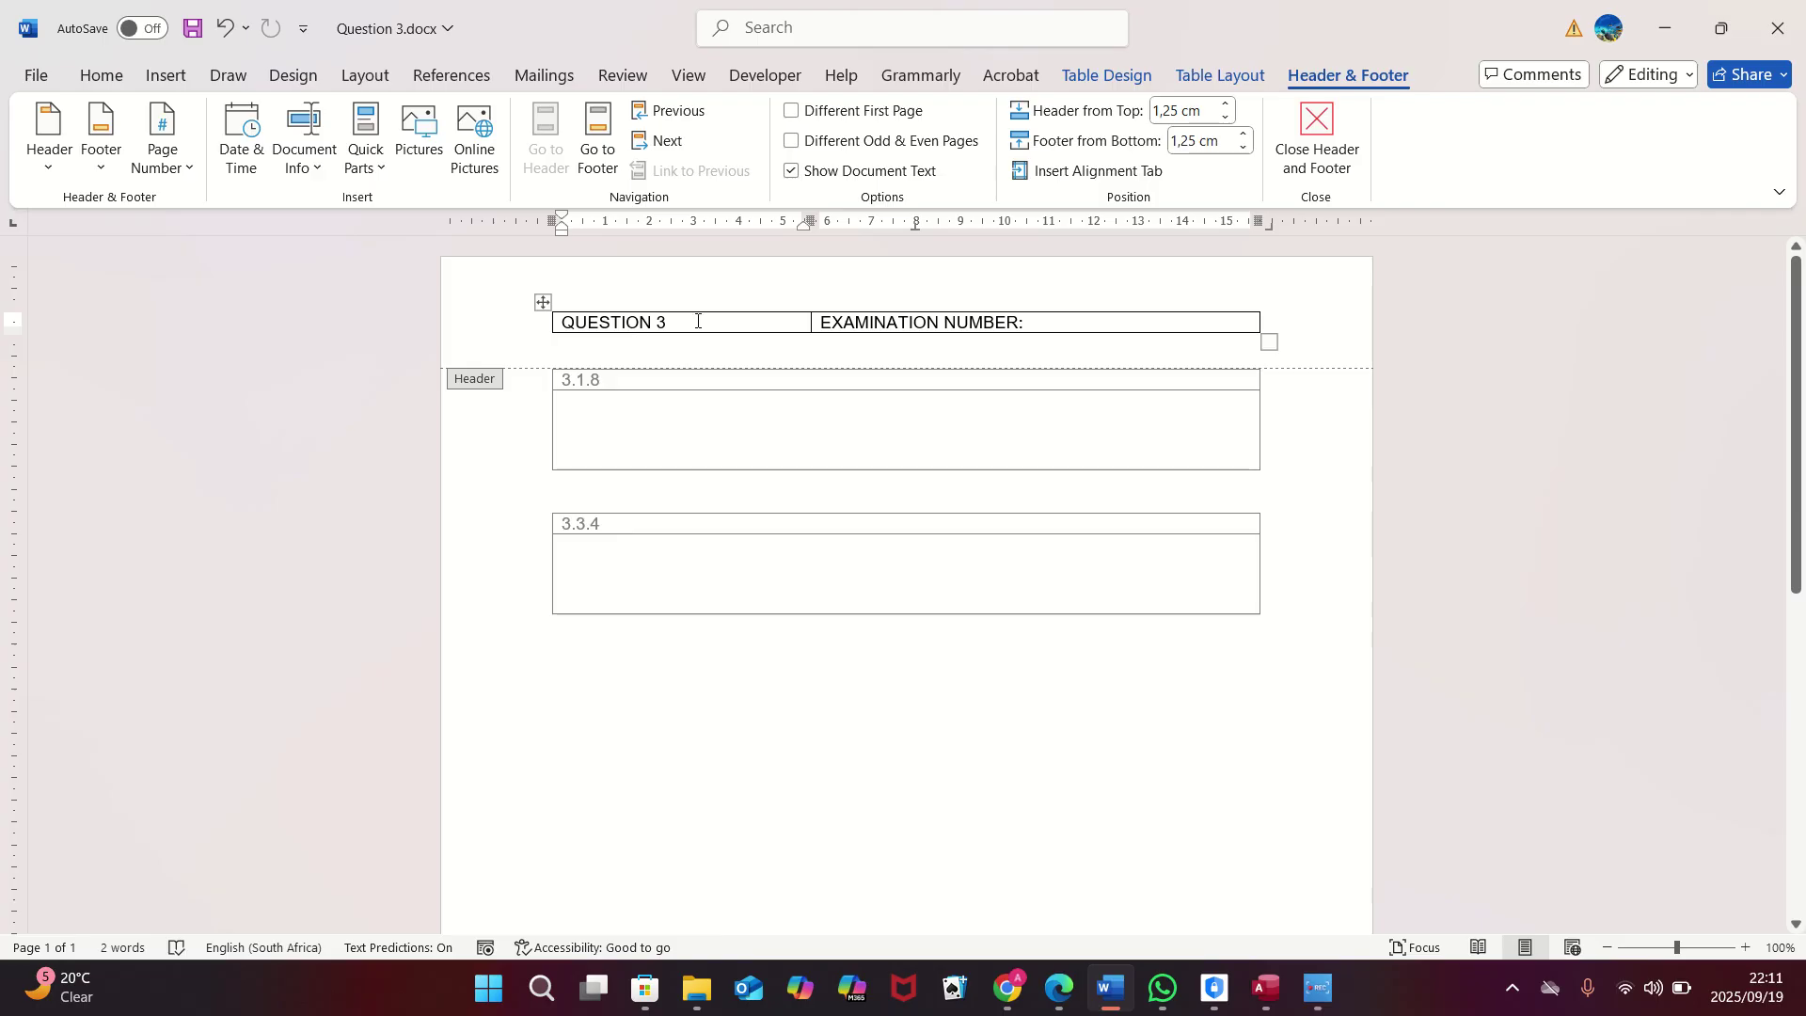
click(1065, 320)
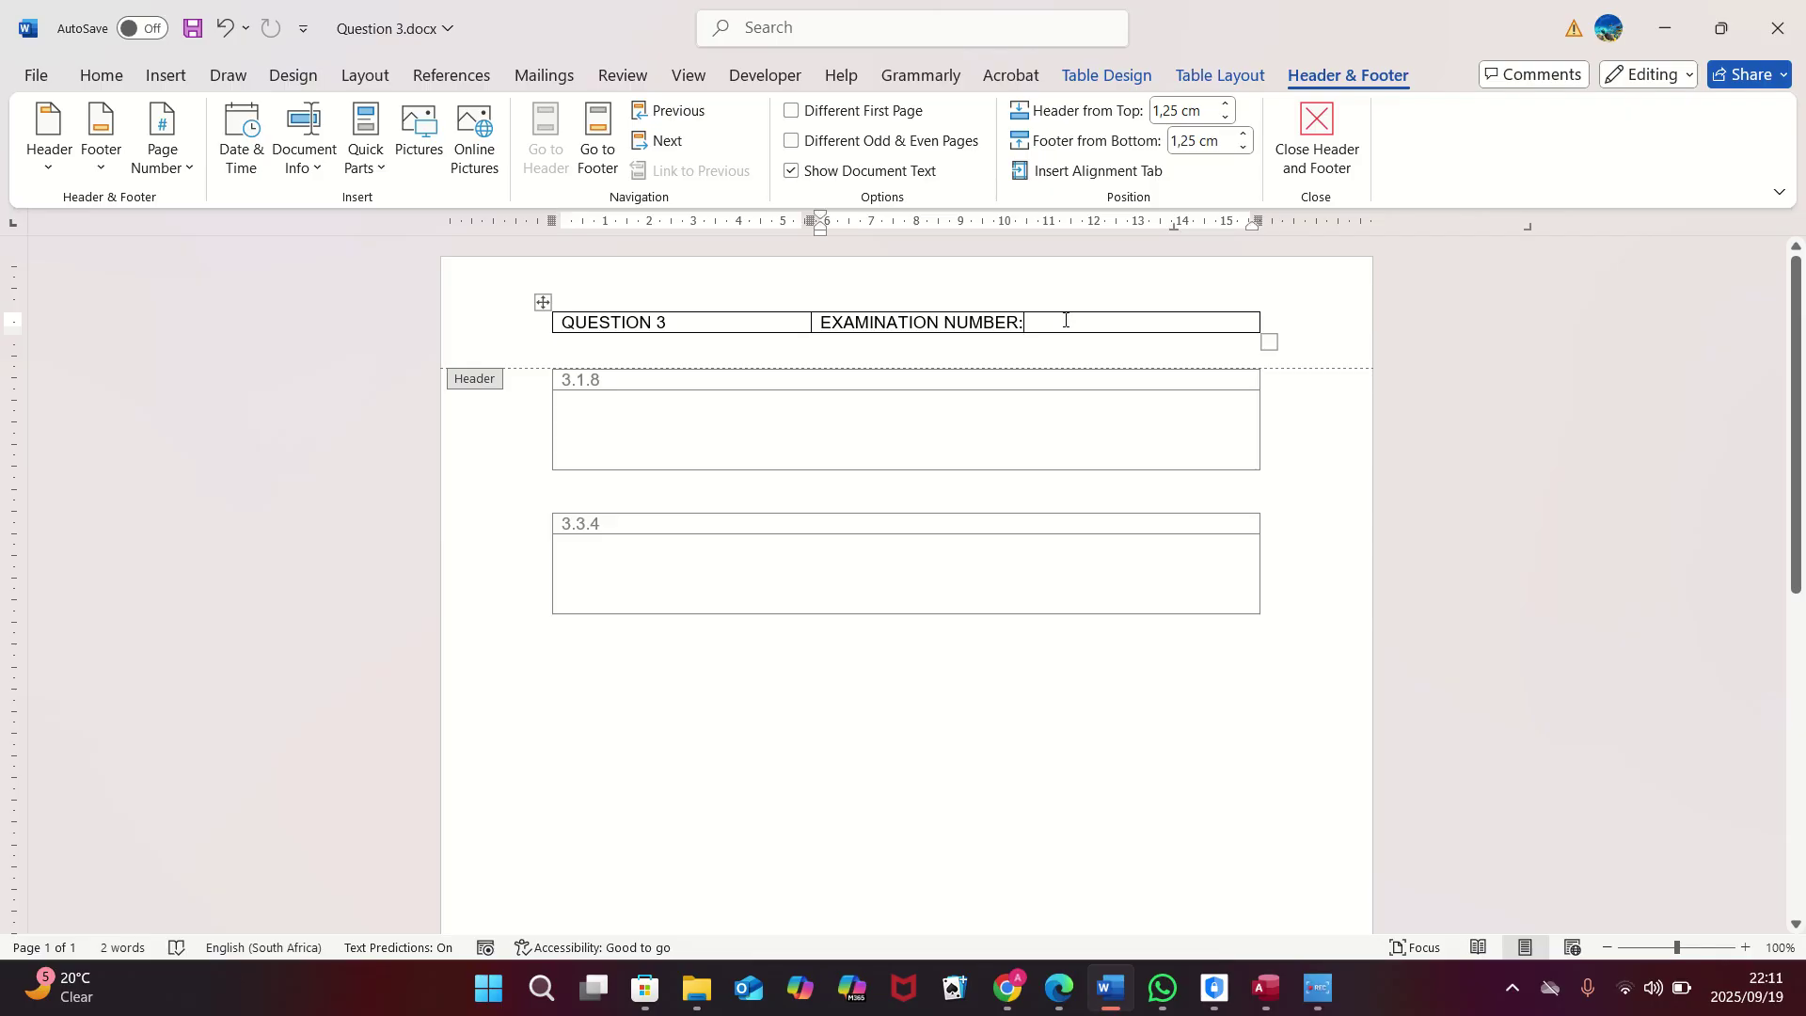
text(12)
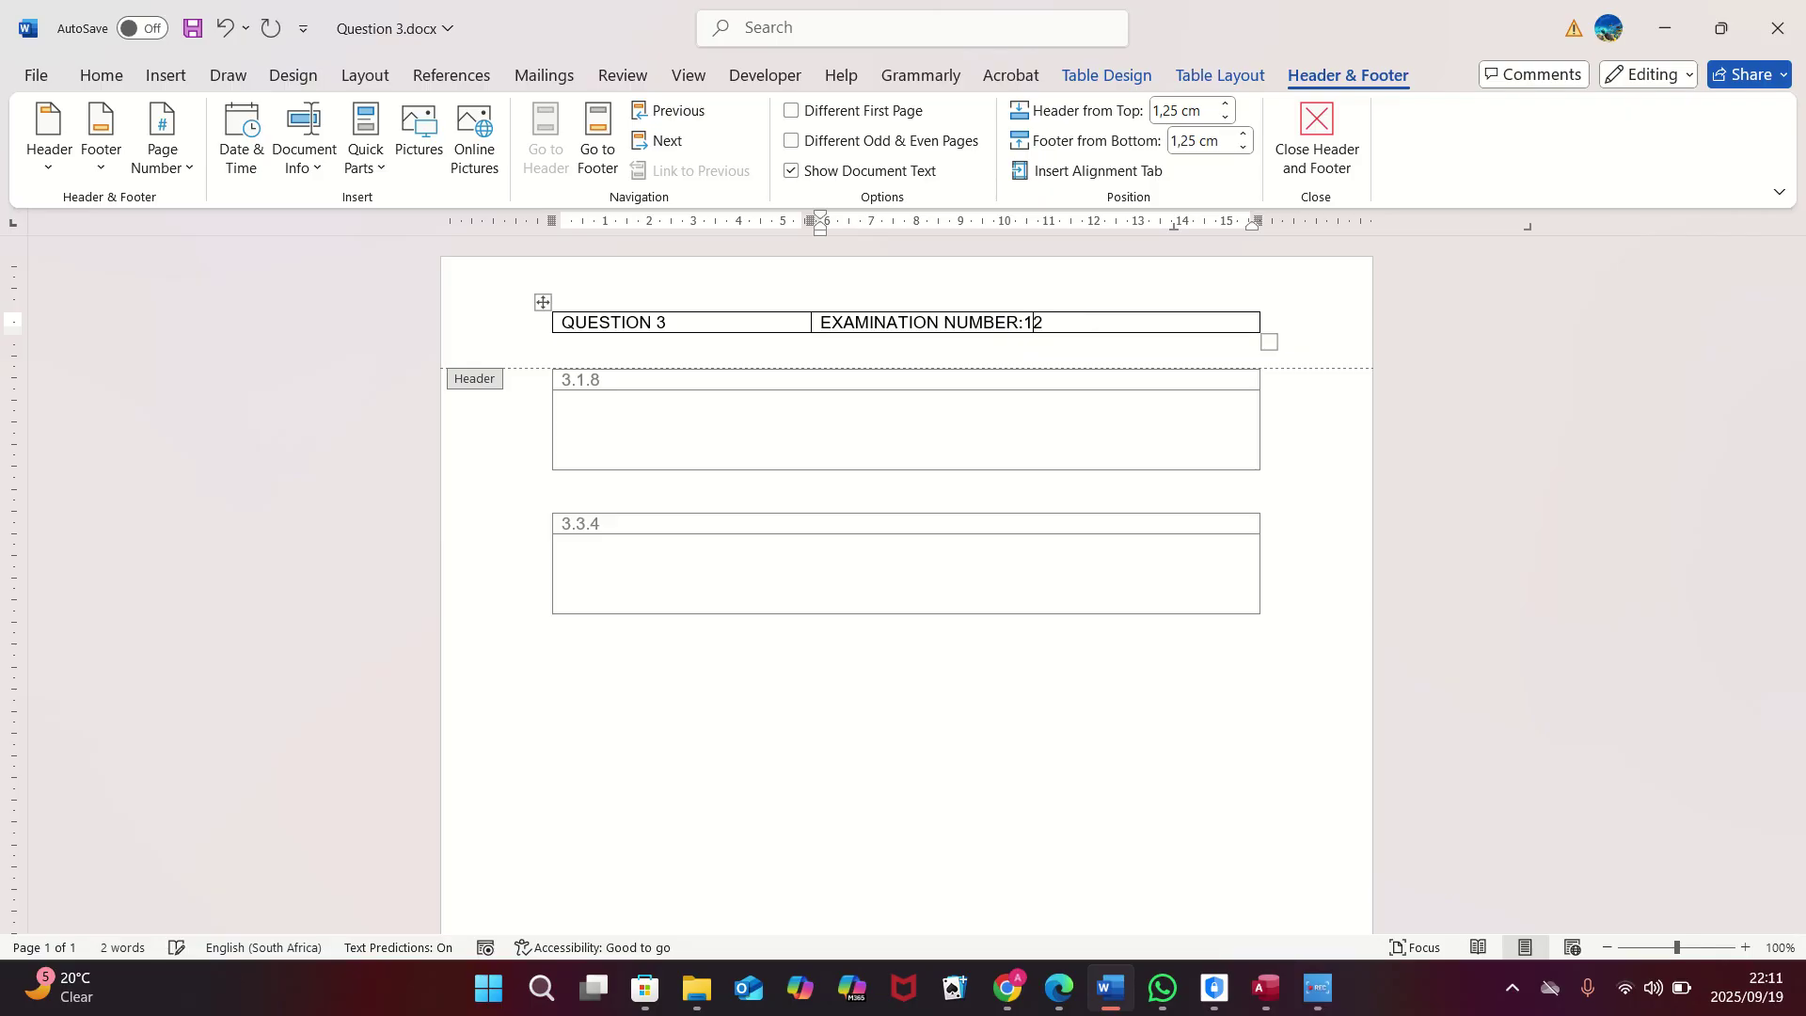
text(3456789)
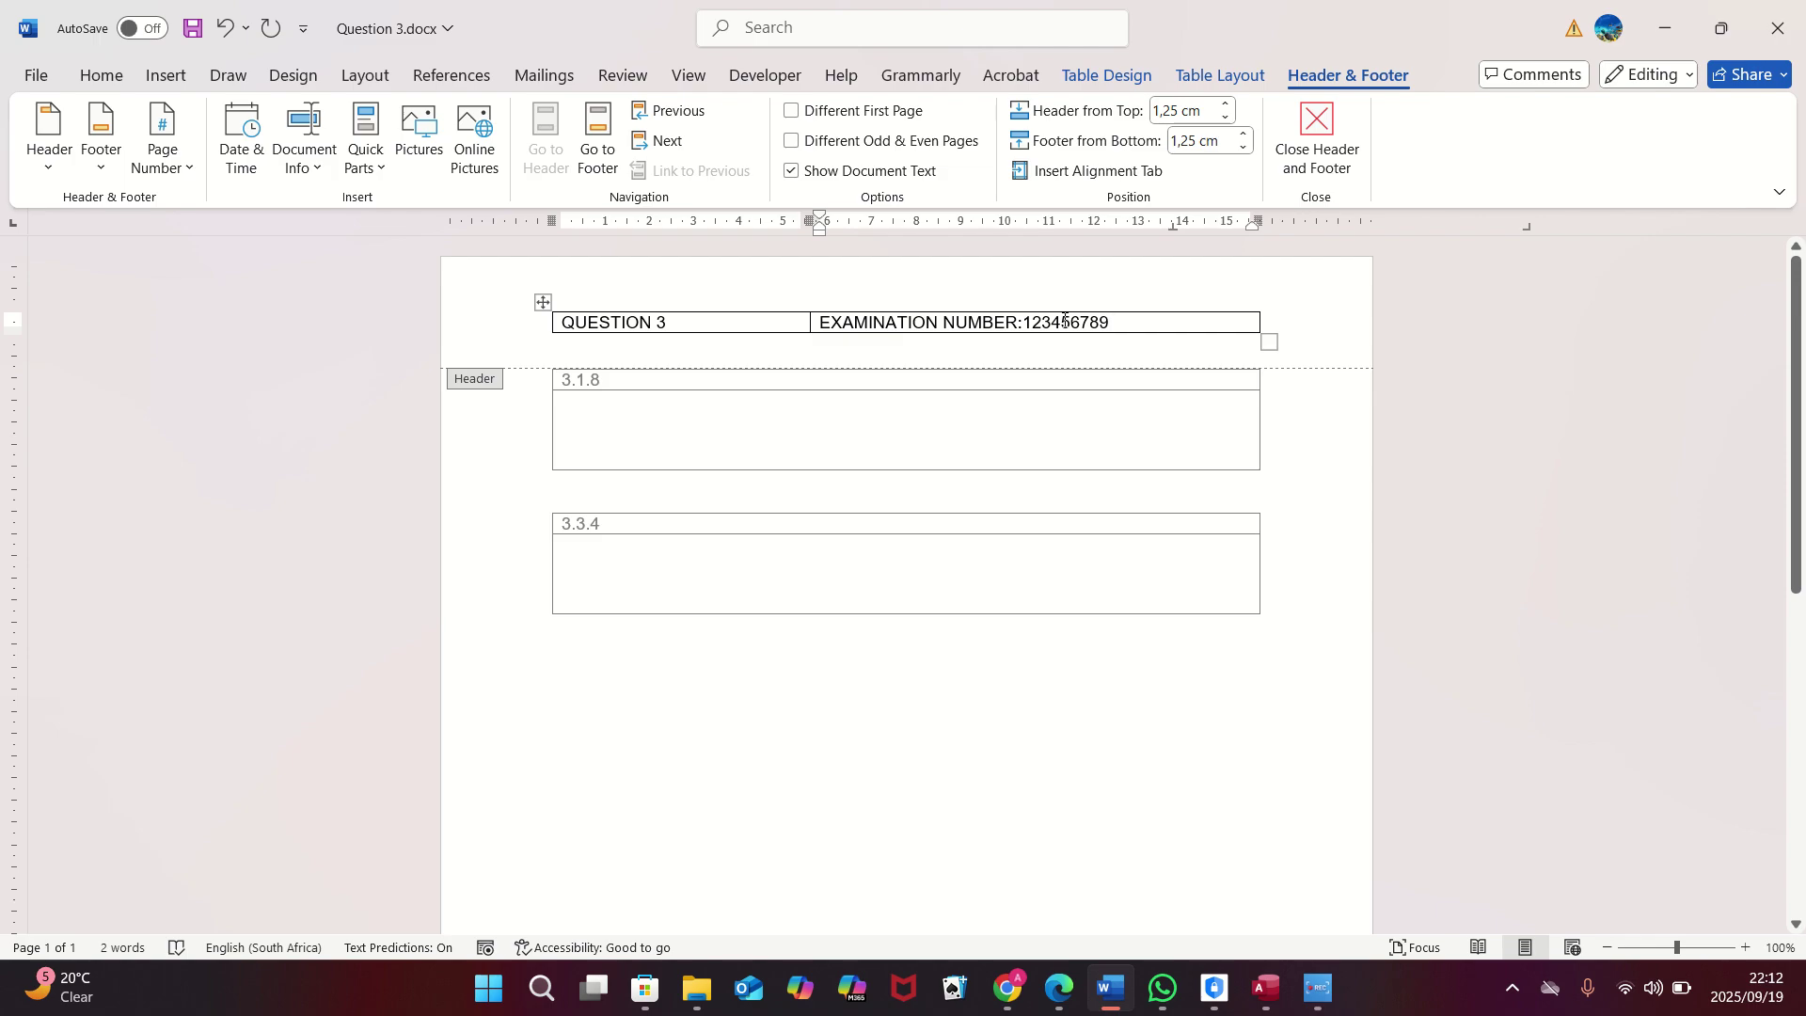
click(1316, 170)
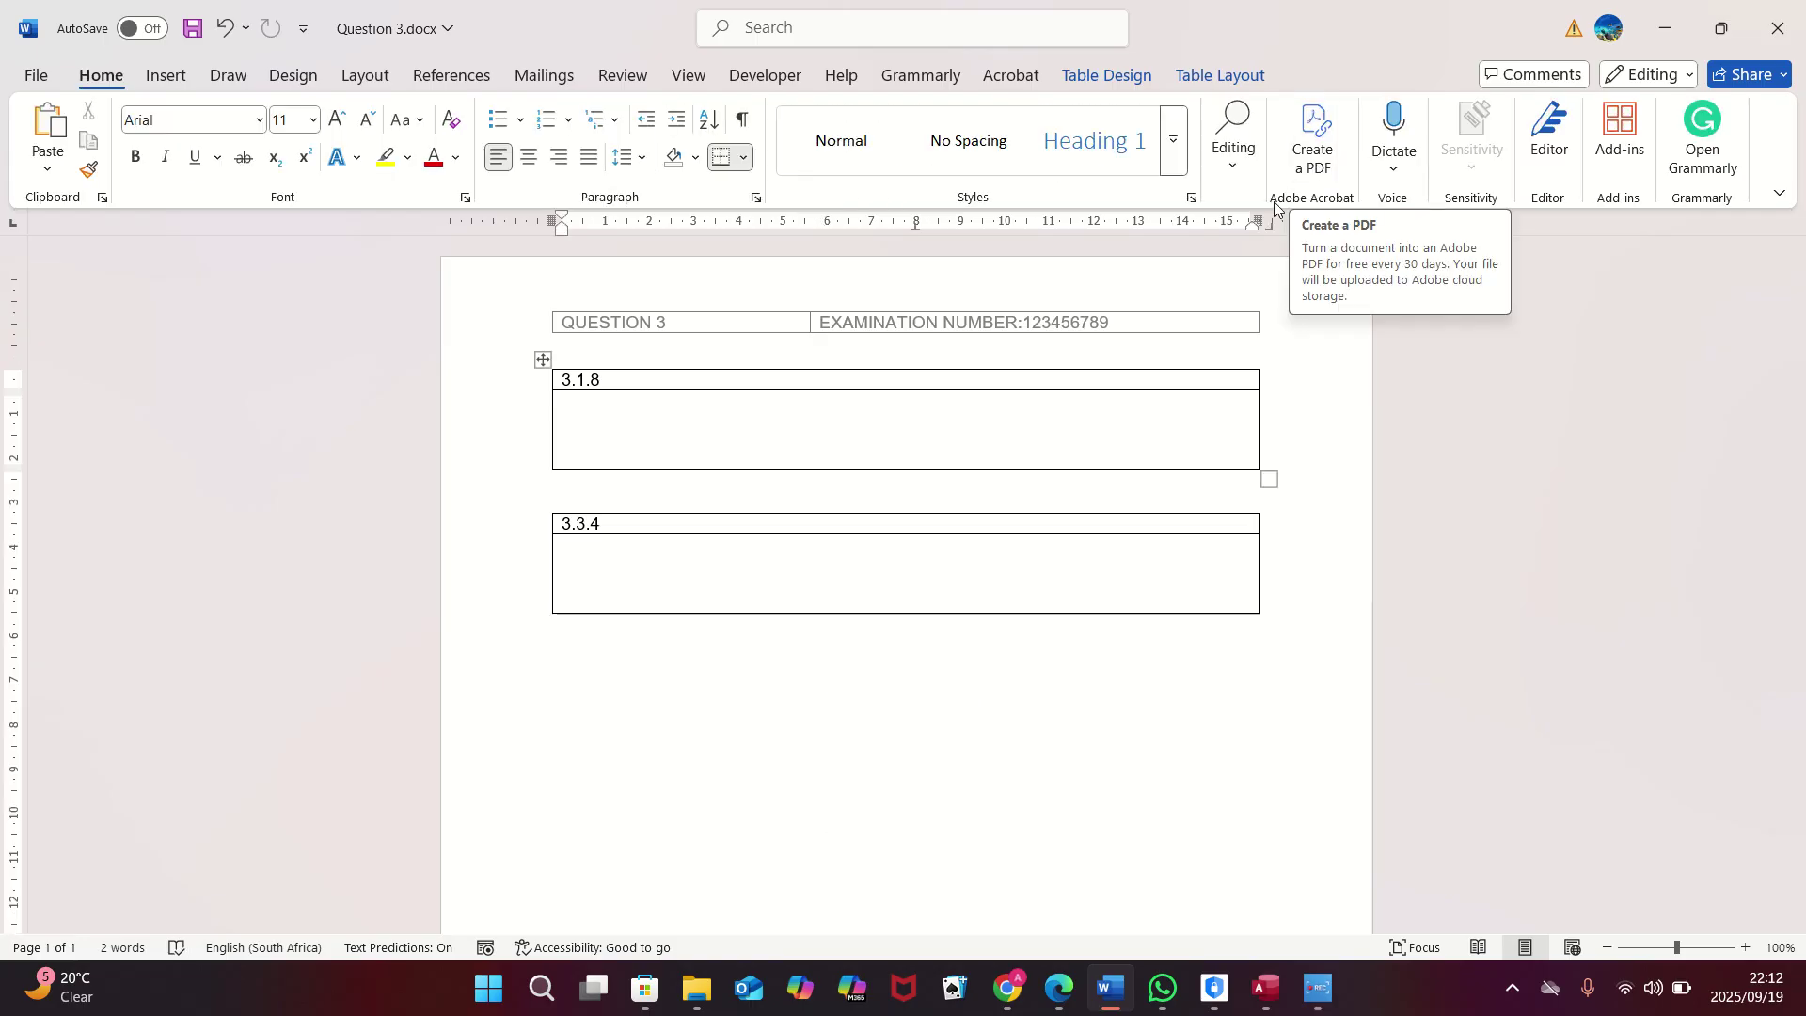
Step: Minimize the Word document, close the student files folder and switch to Access
click(1663, 28)
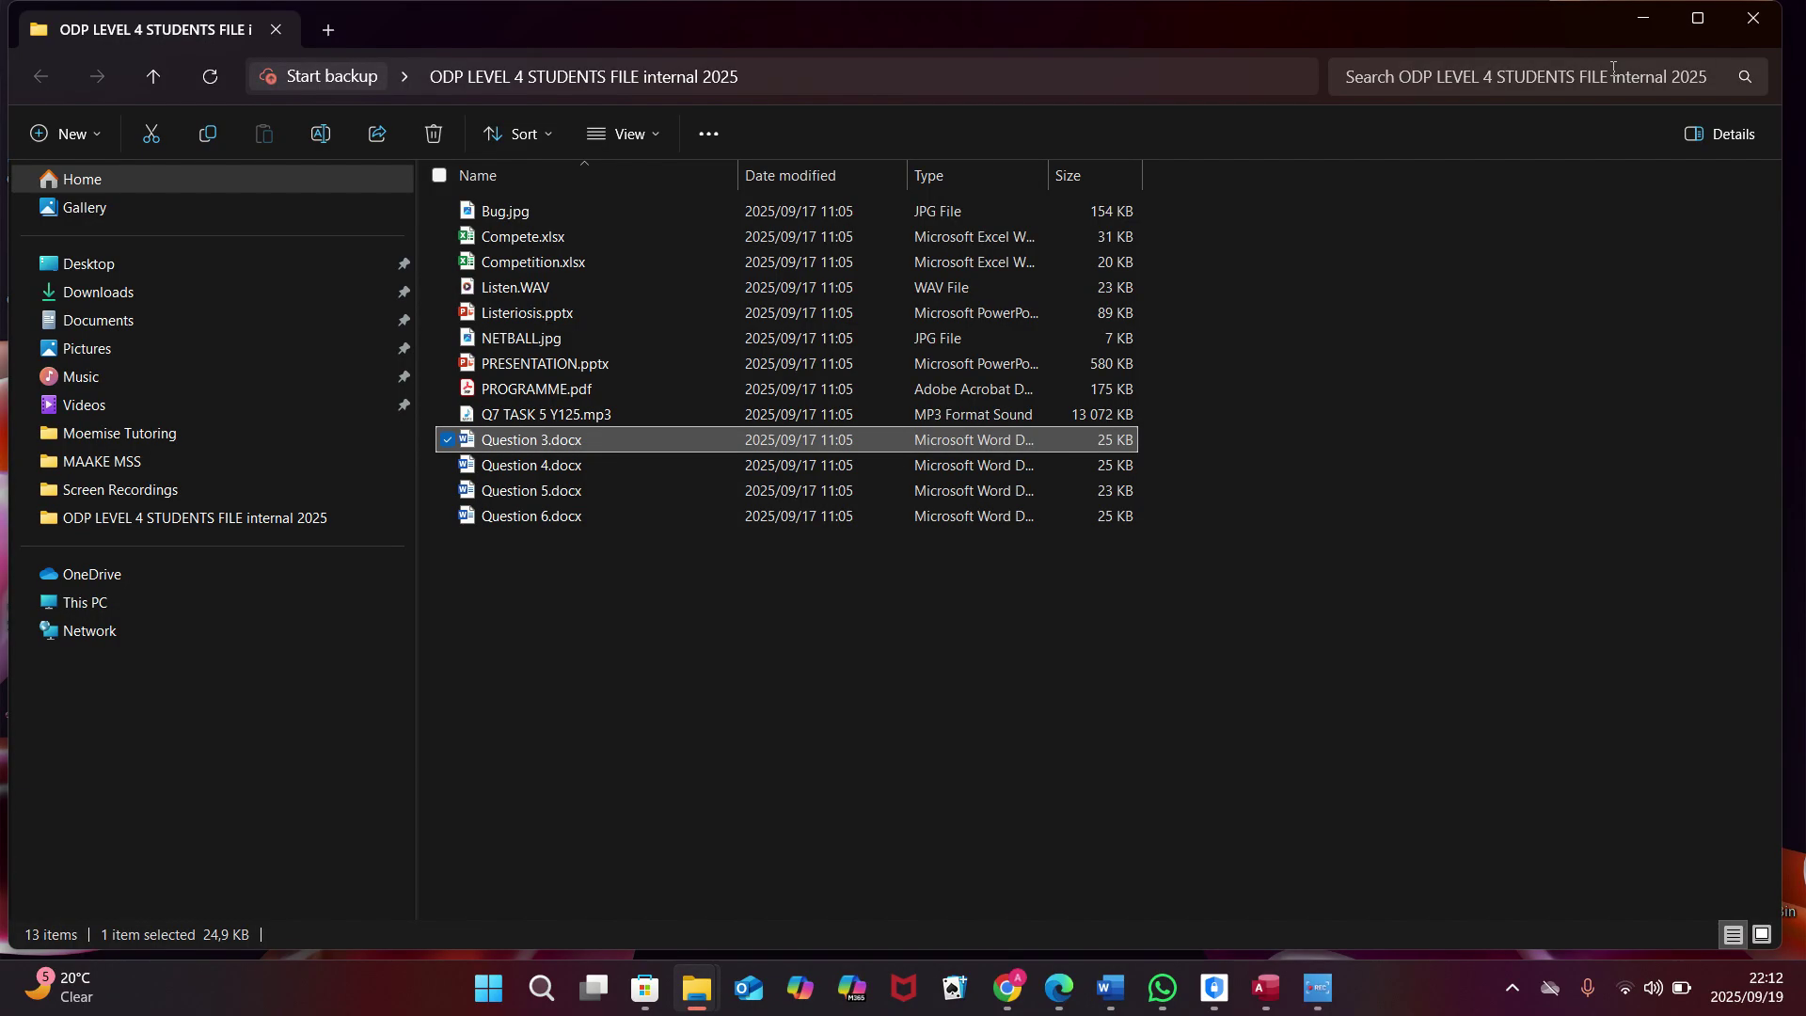
click(1753, 19)
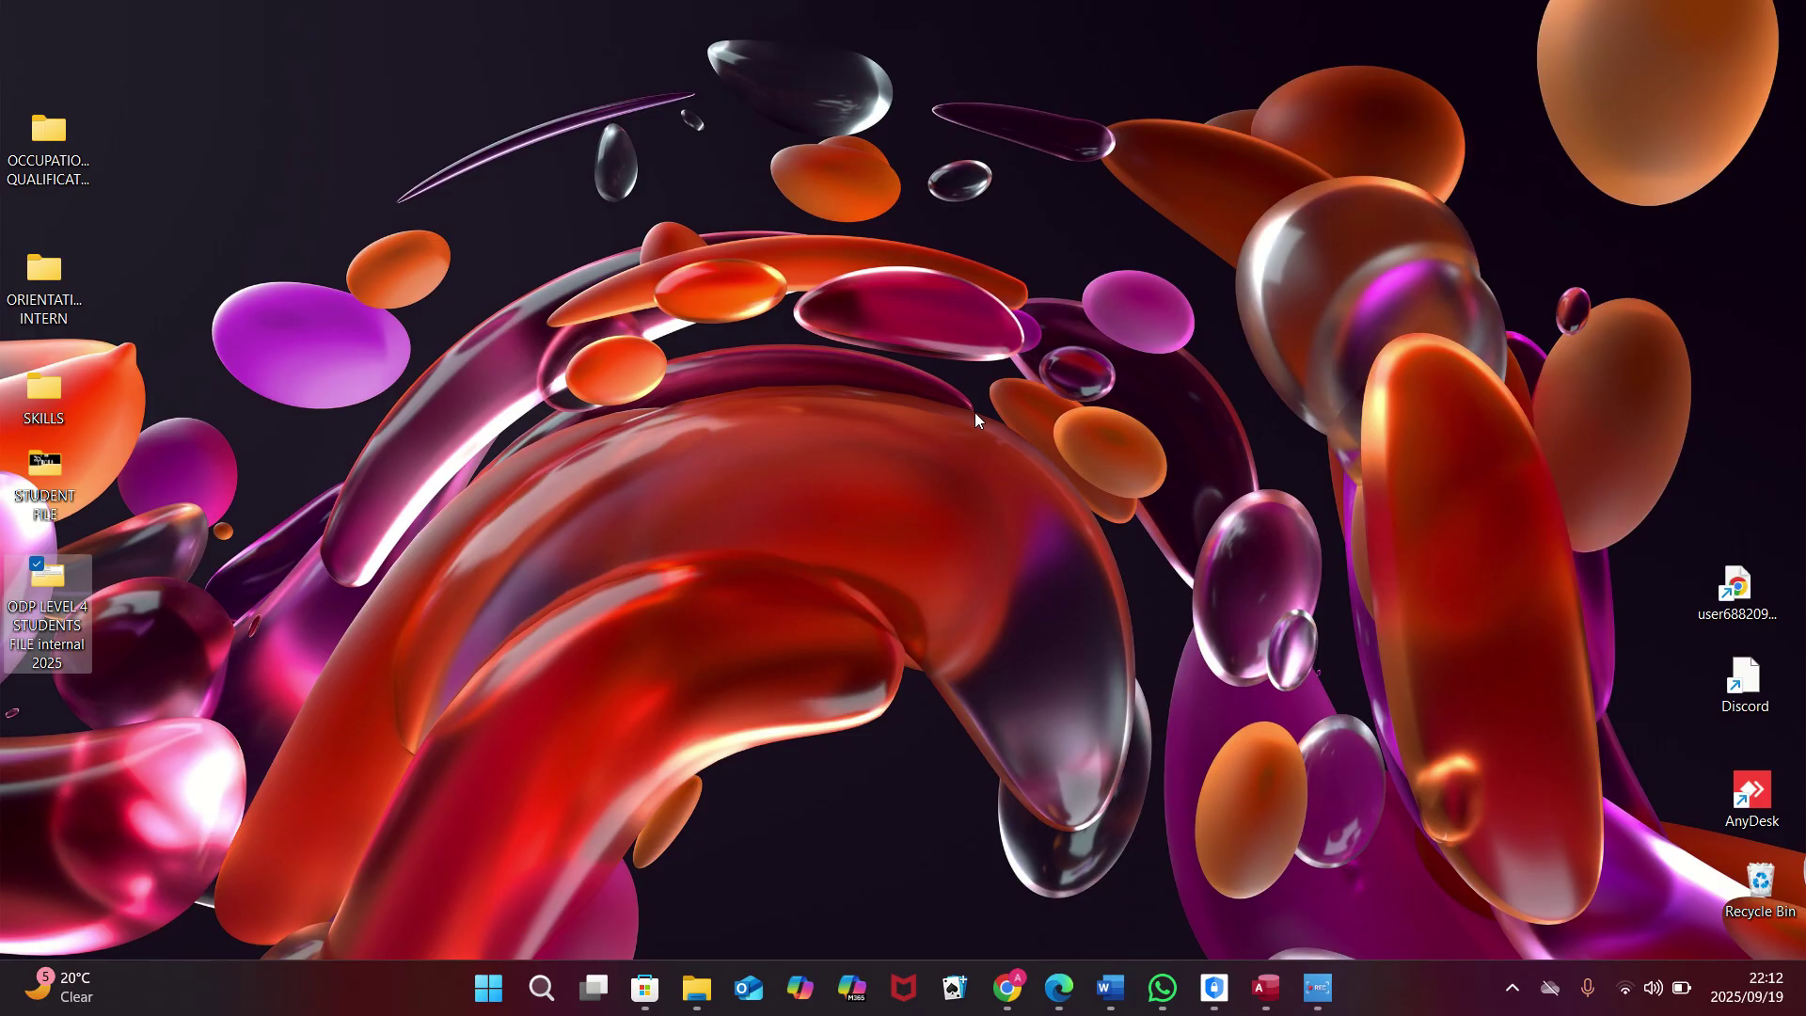
click(1266, 988)
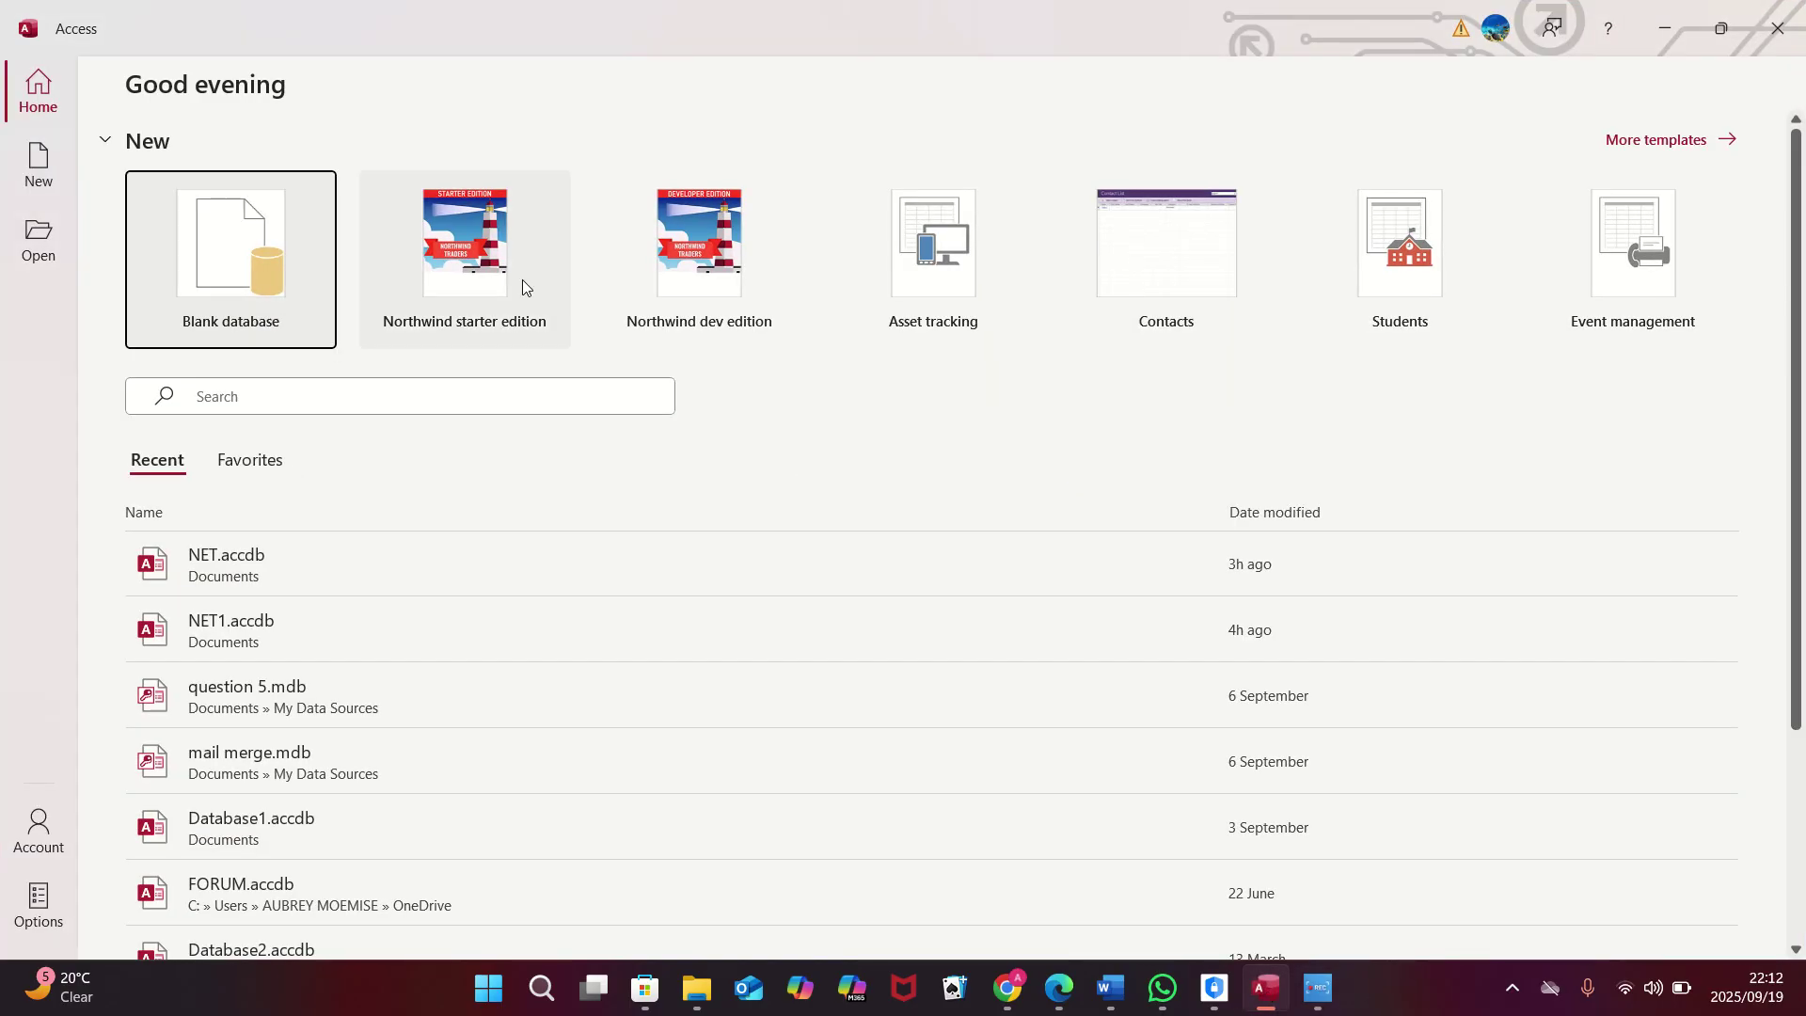
Step: Create a blank database named NET, replacing the existing file of that name
click(228, 259)
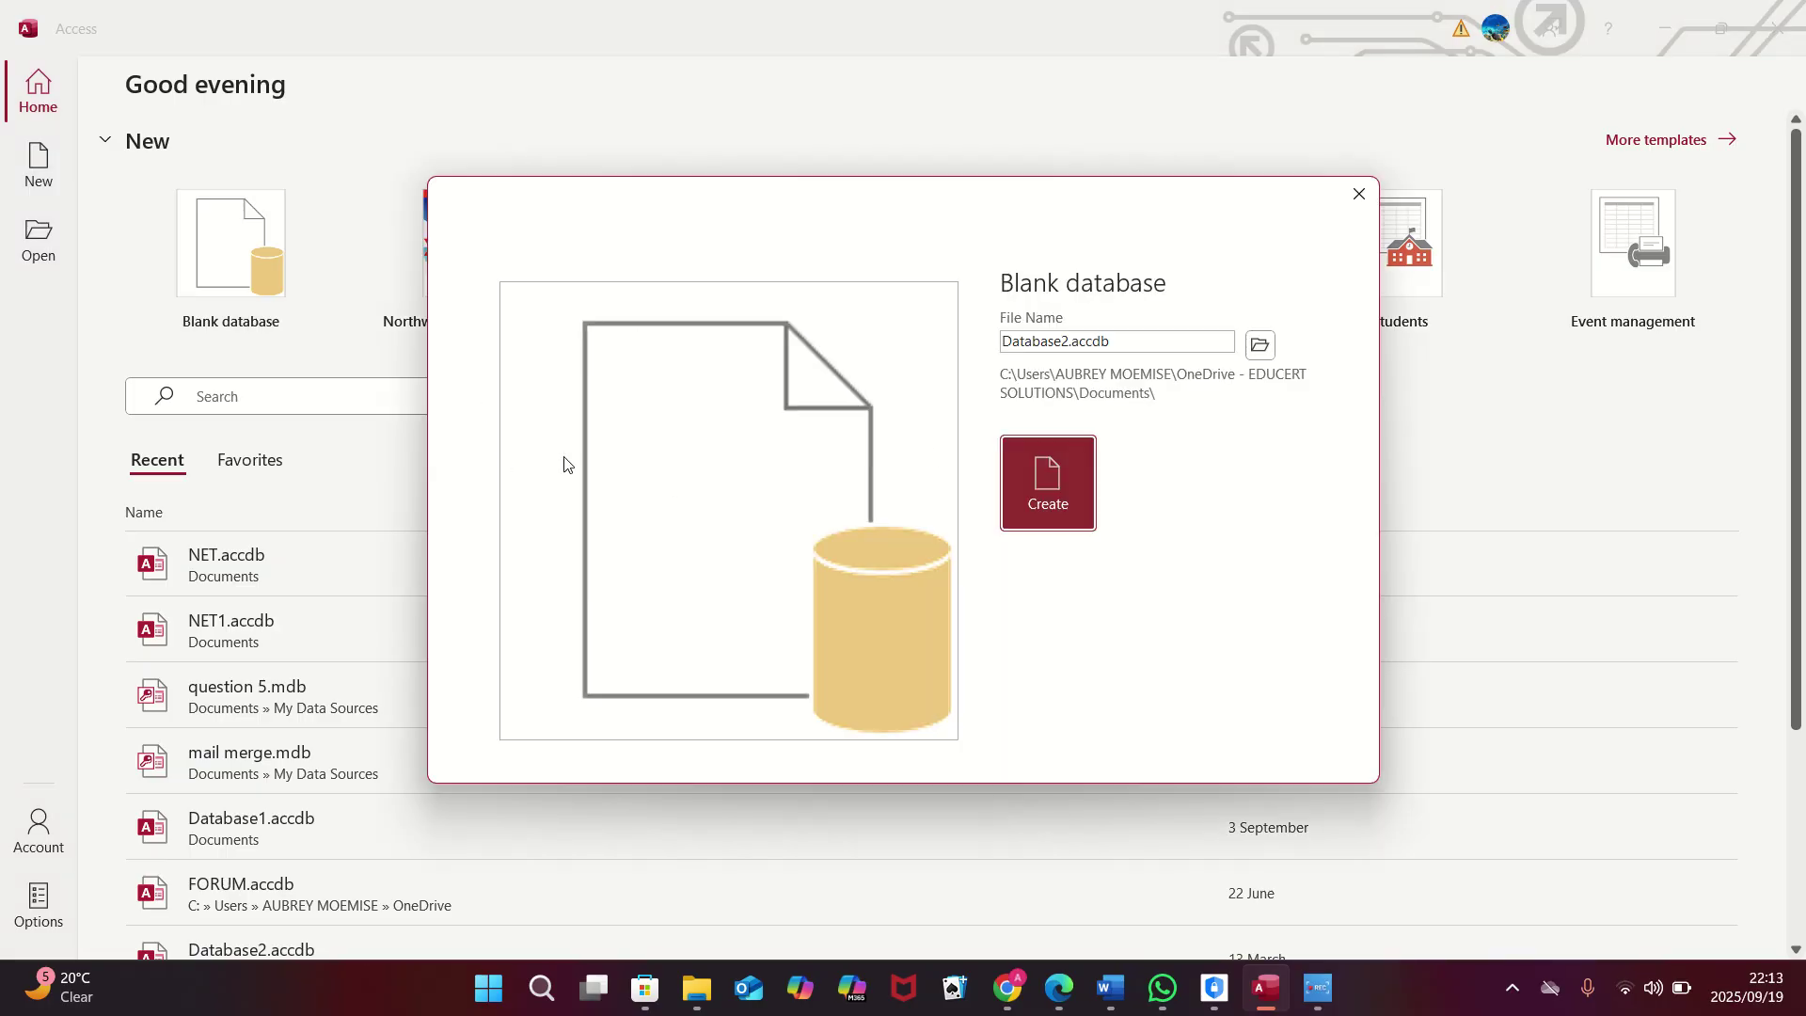
double_click(1086, 341)
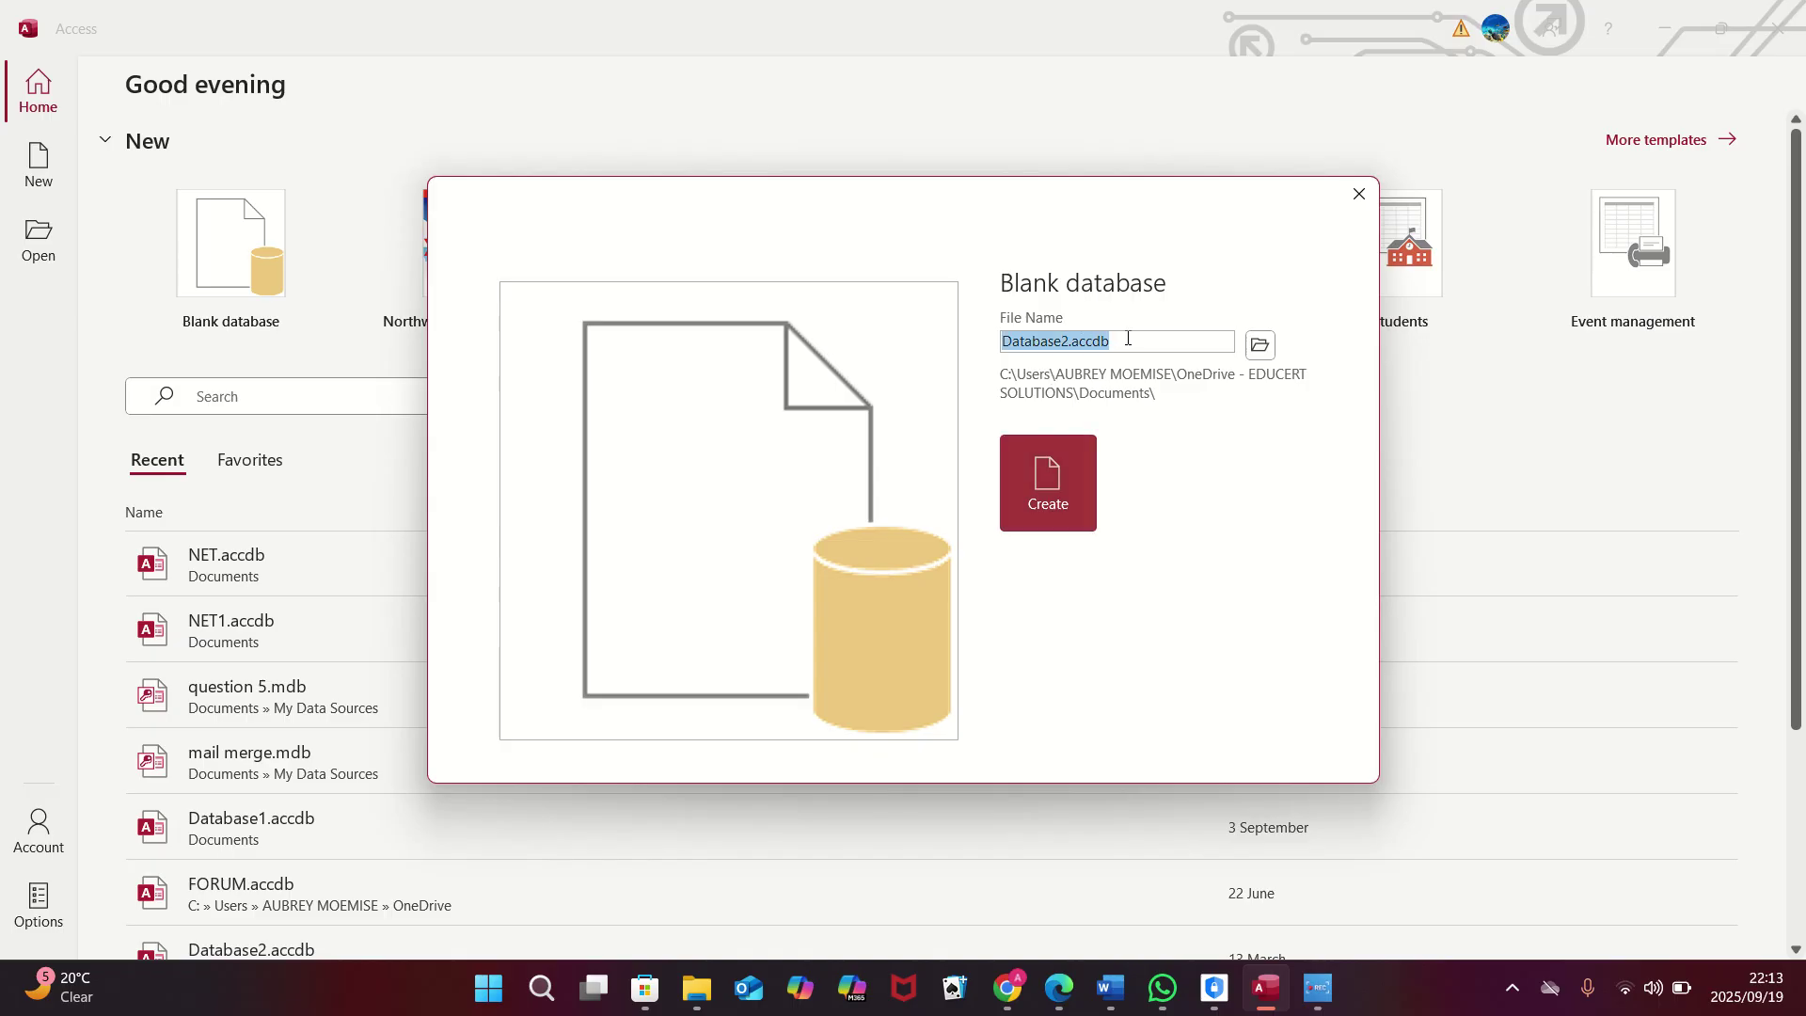
click(1126, 340)
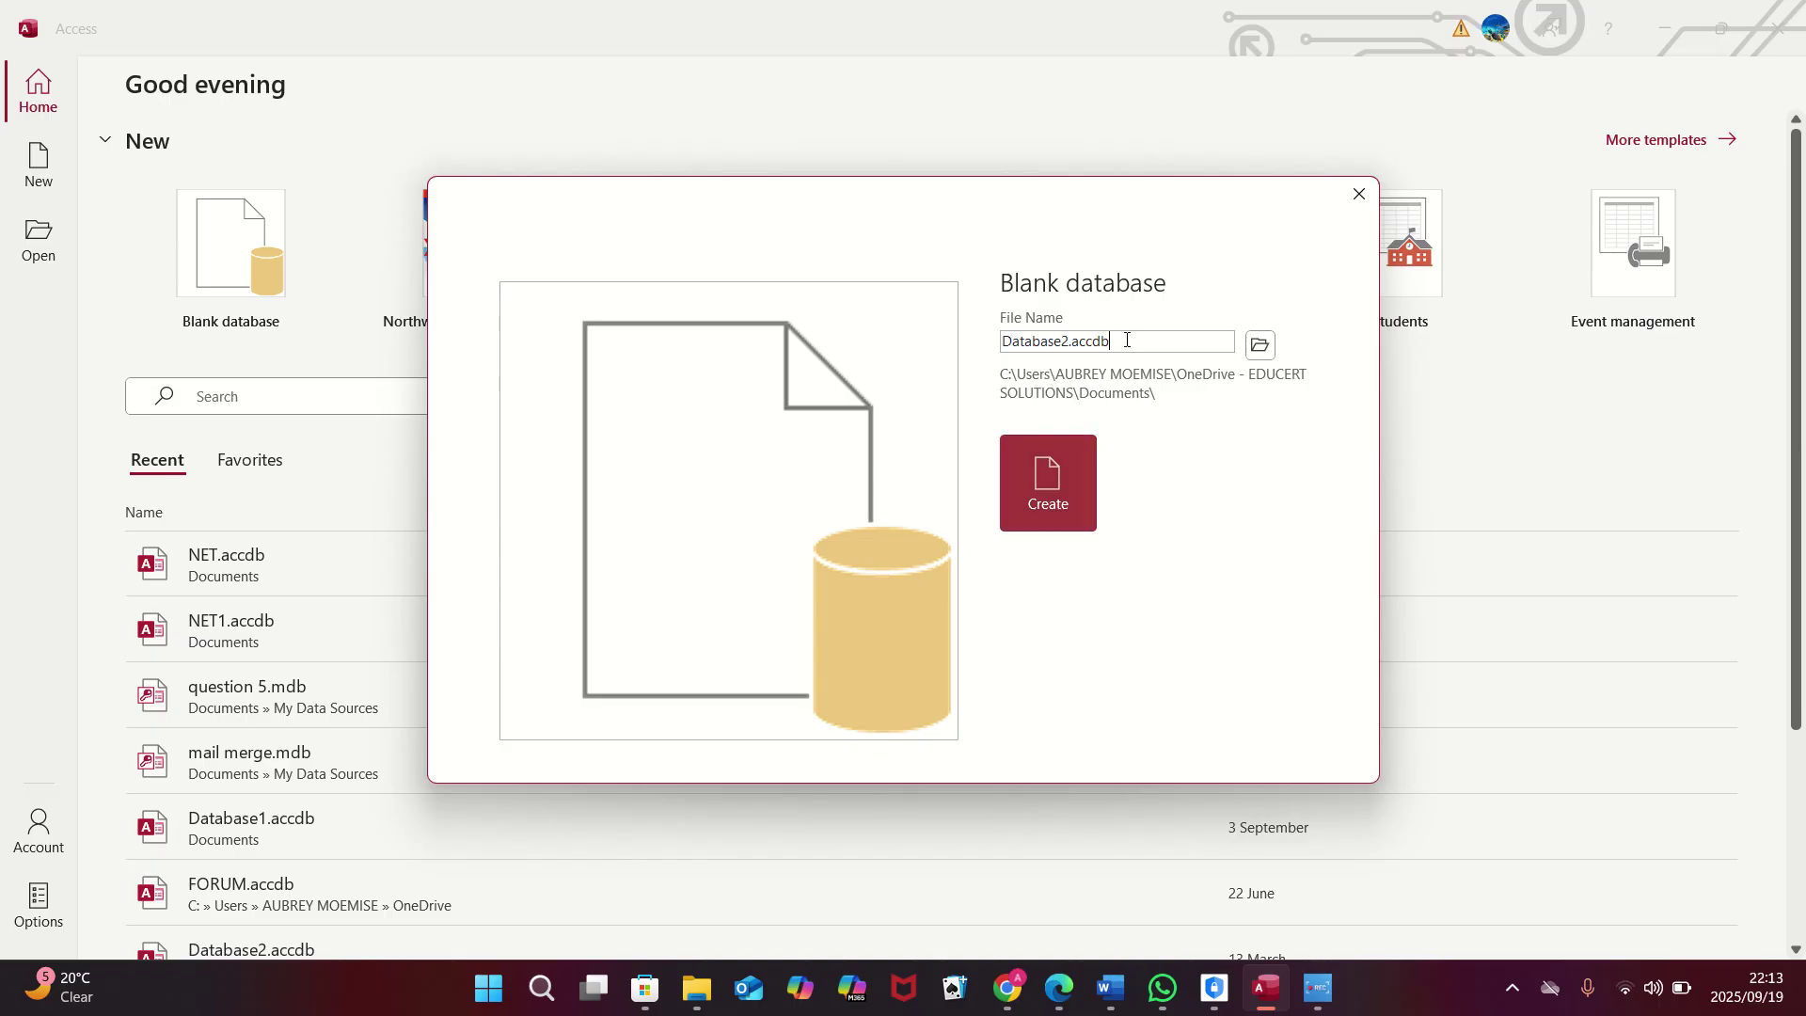
key(BackSpace)
key(BackSpace)
key(BackSpace)
key(BackSpace)
key(BackSpace)
key(BackSpace)
key(BackSpace)
key(BackSpace)
key(BackSpace)
key(BackSpace)
key(BackSpace)
key(BackSpace)
key(BackSpace)
key(BackSpace)
key(Caps_Lock)
key(Caps_Lock)
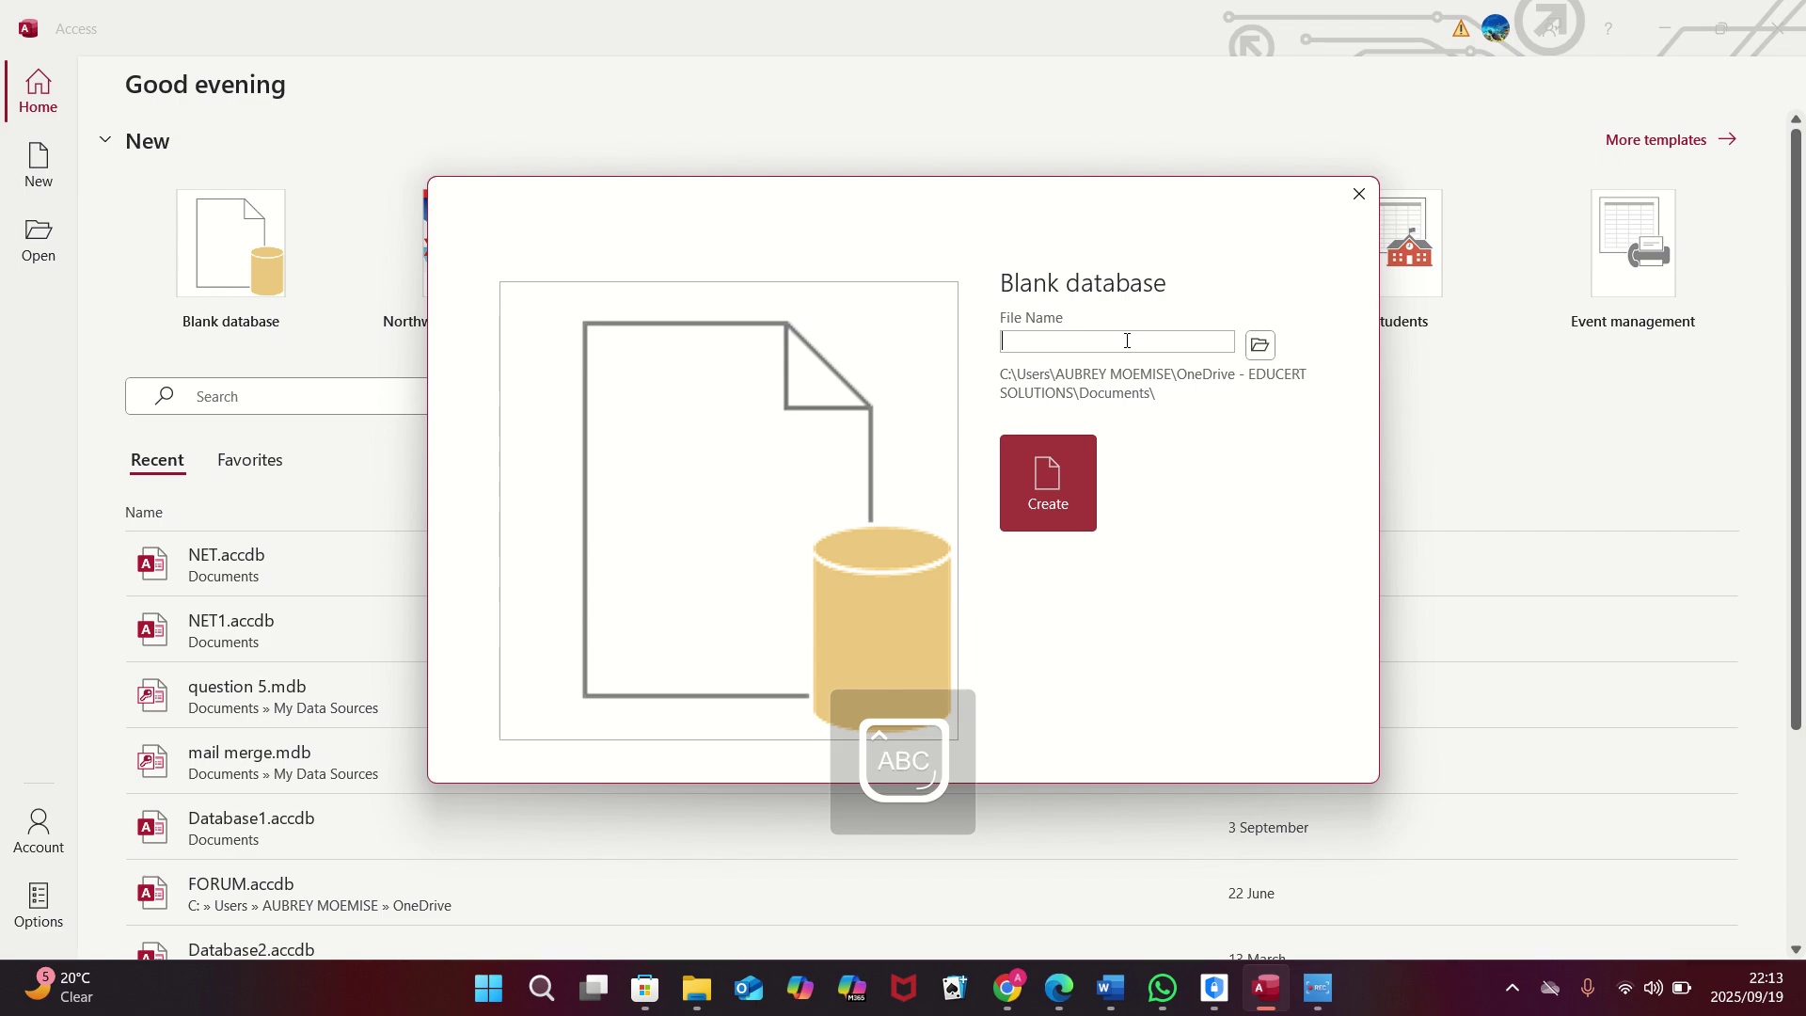
text(NEET)
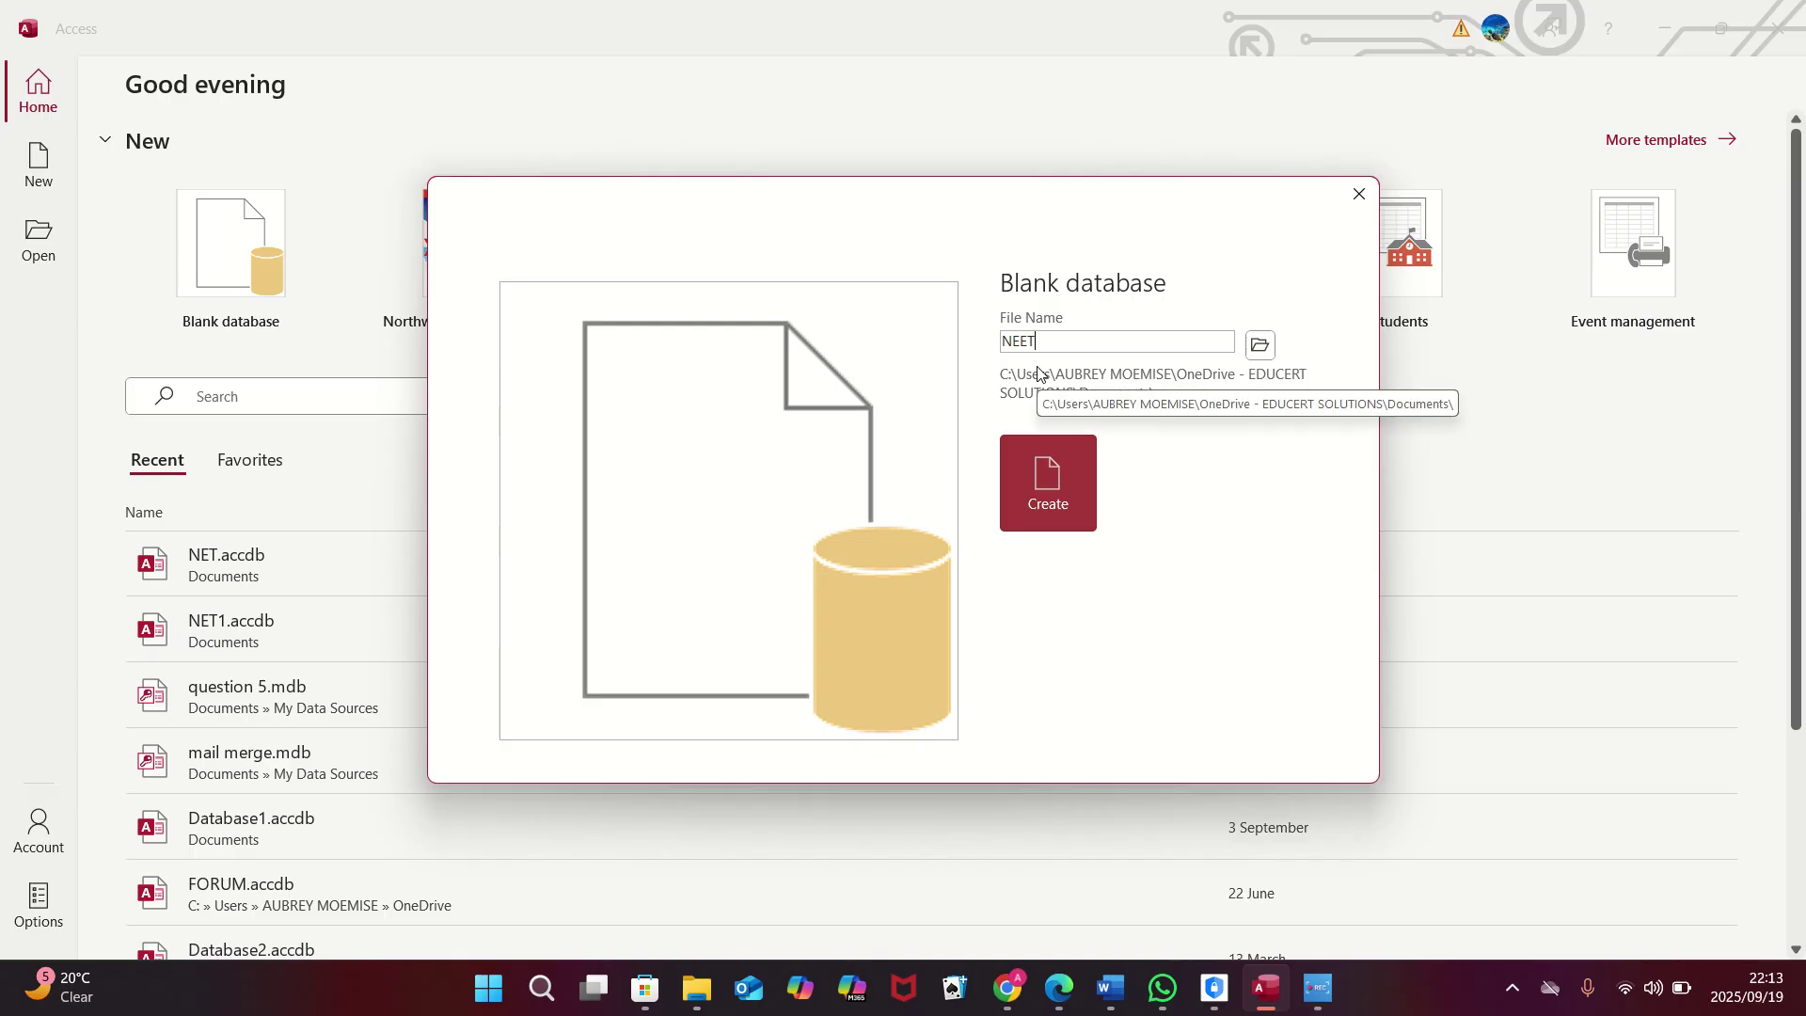
key(BackSpace)
key(BackSpace)
text(T)
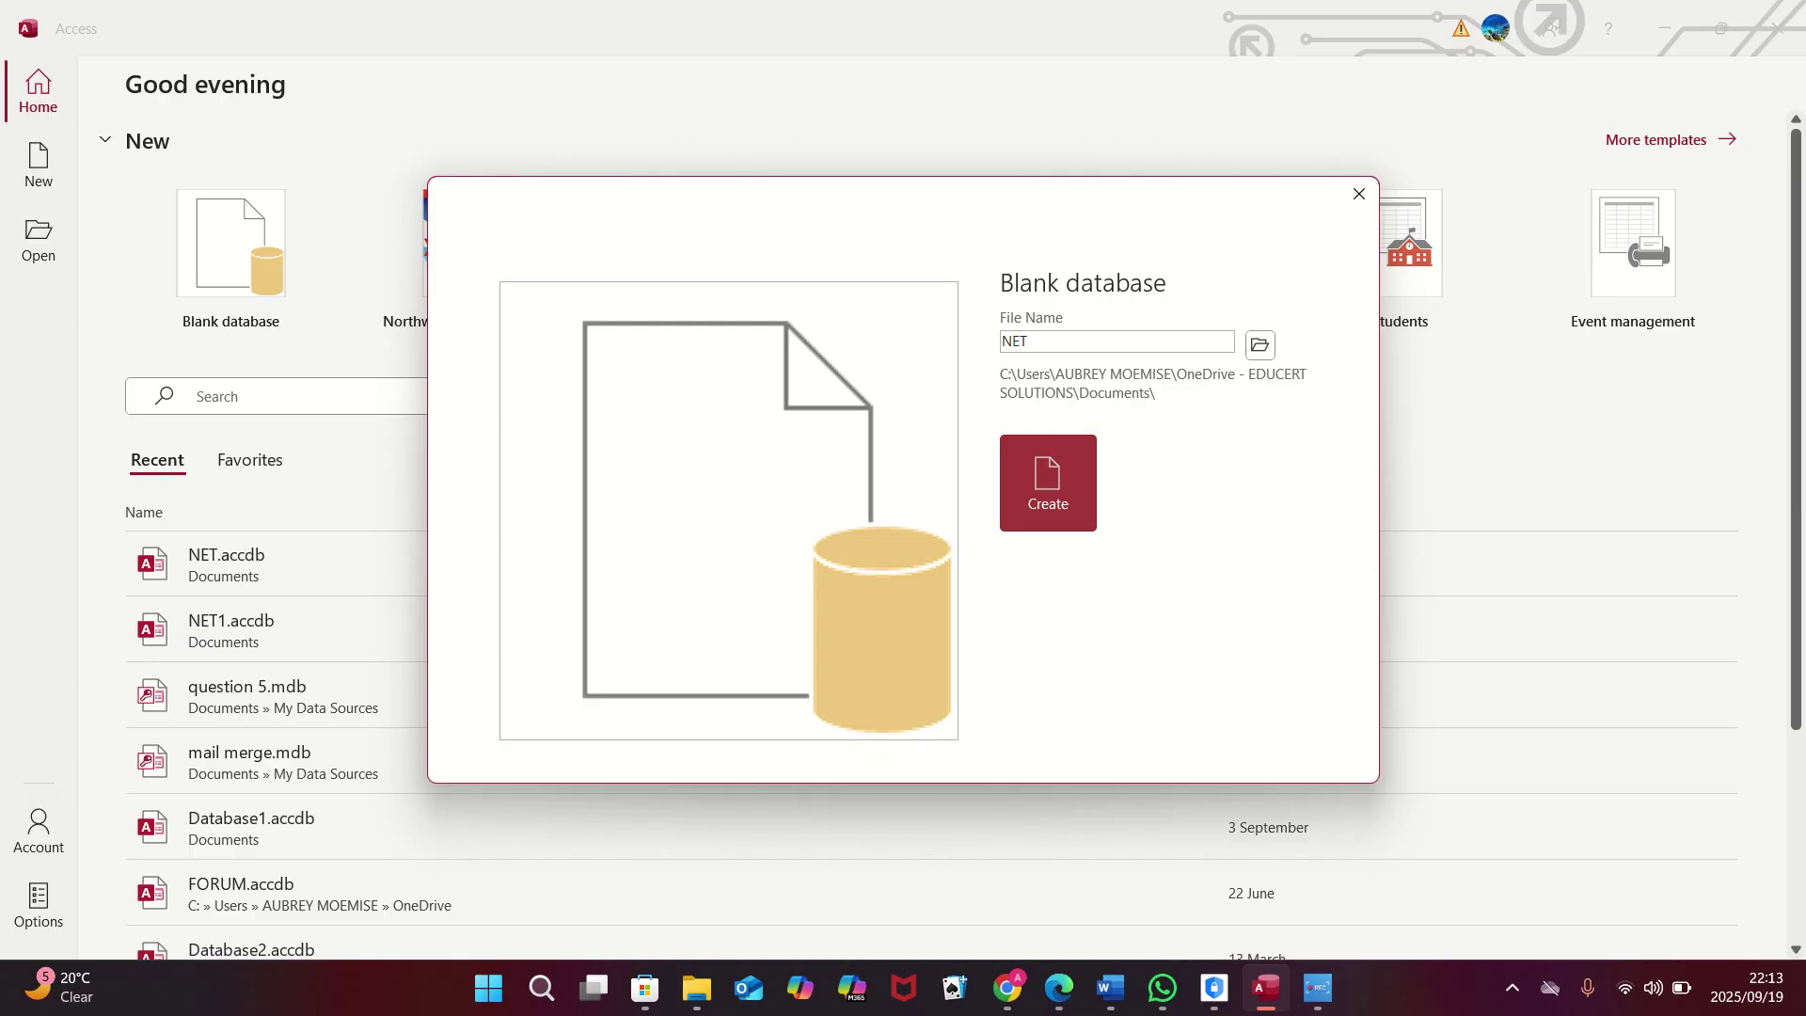
click(1046, 517)
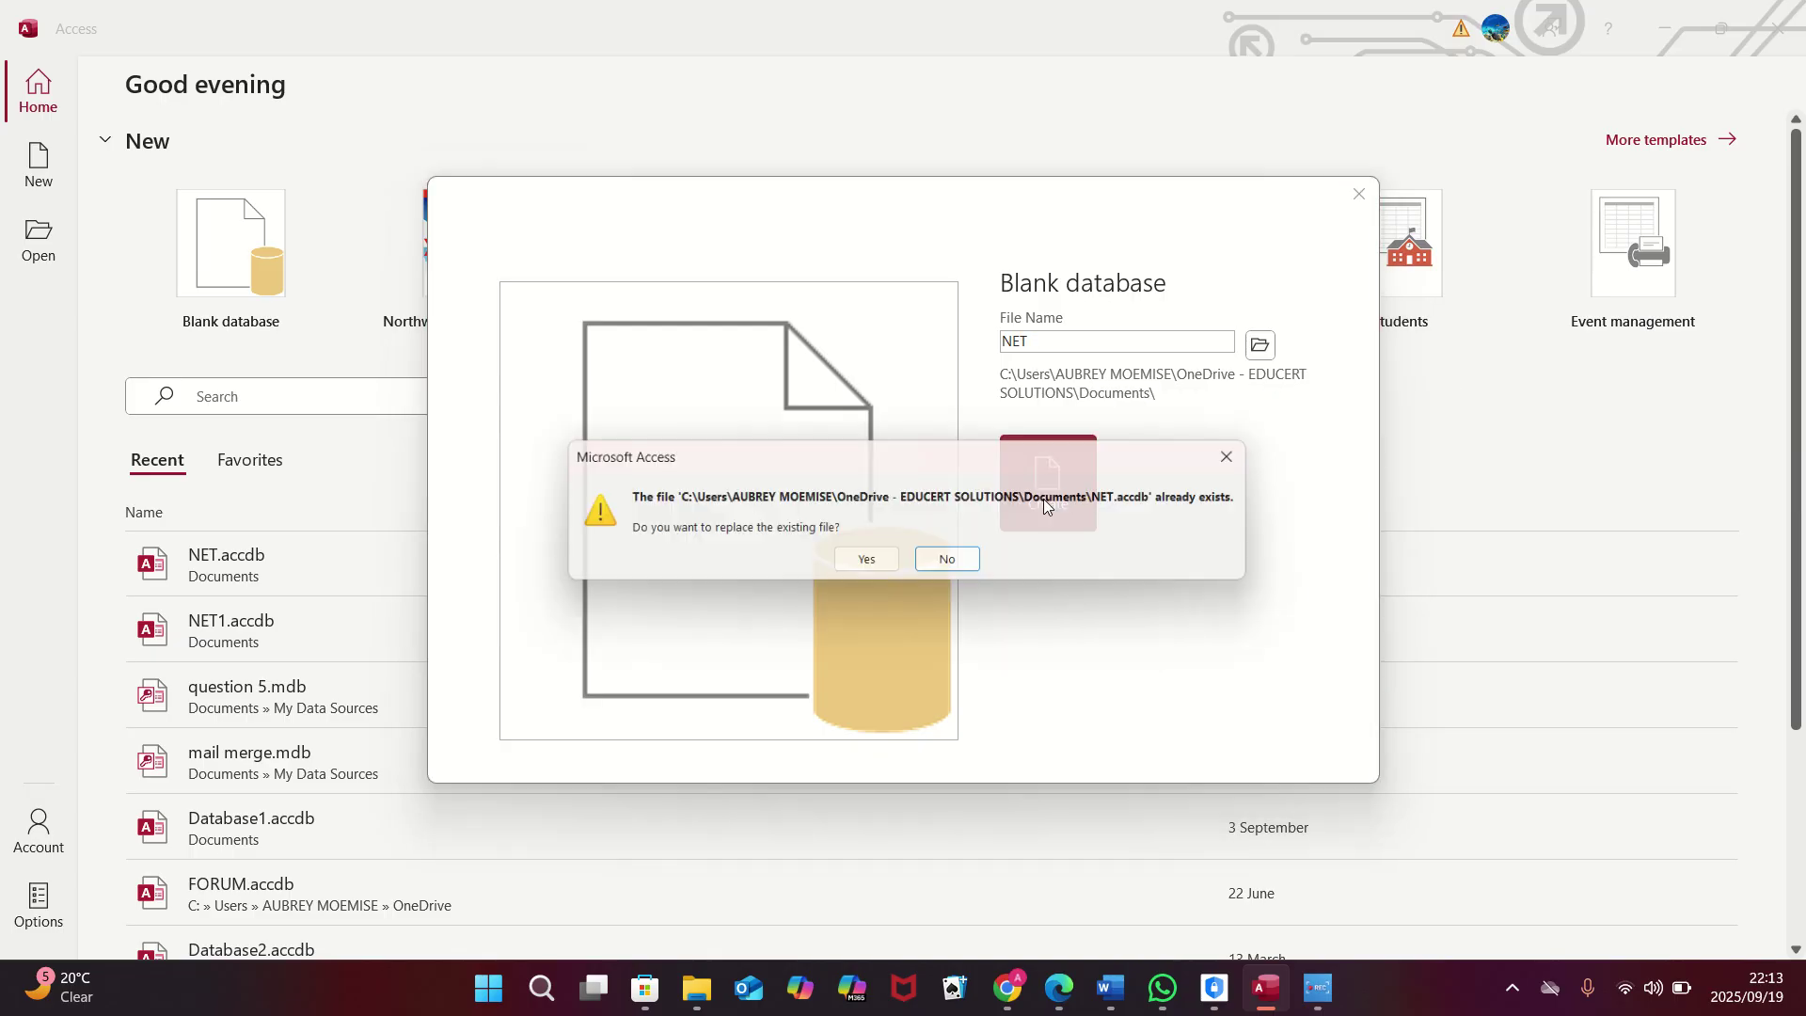
click(884, 565)
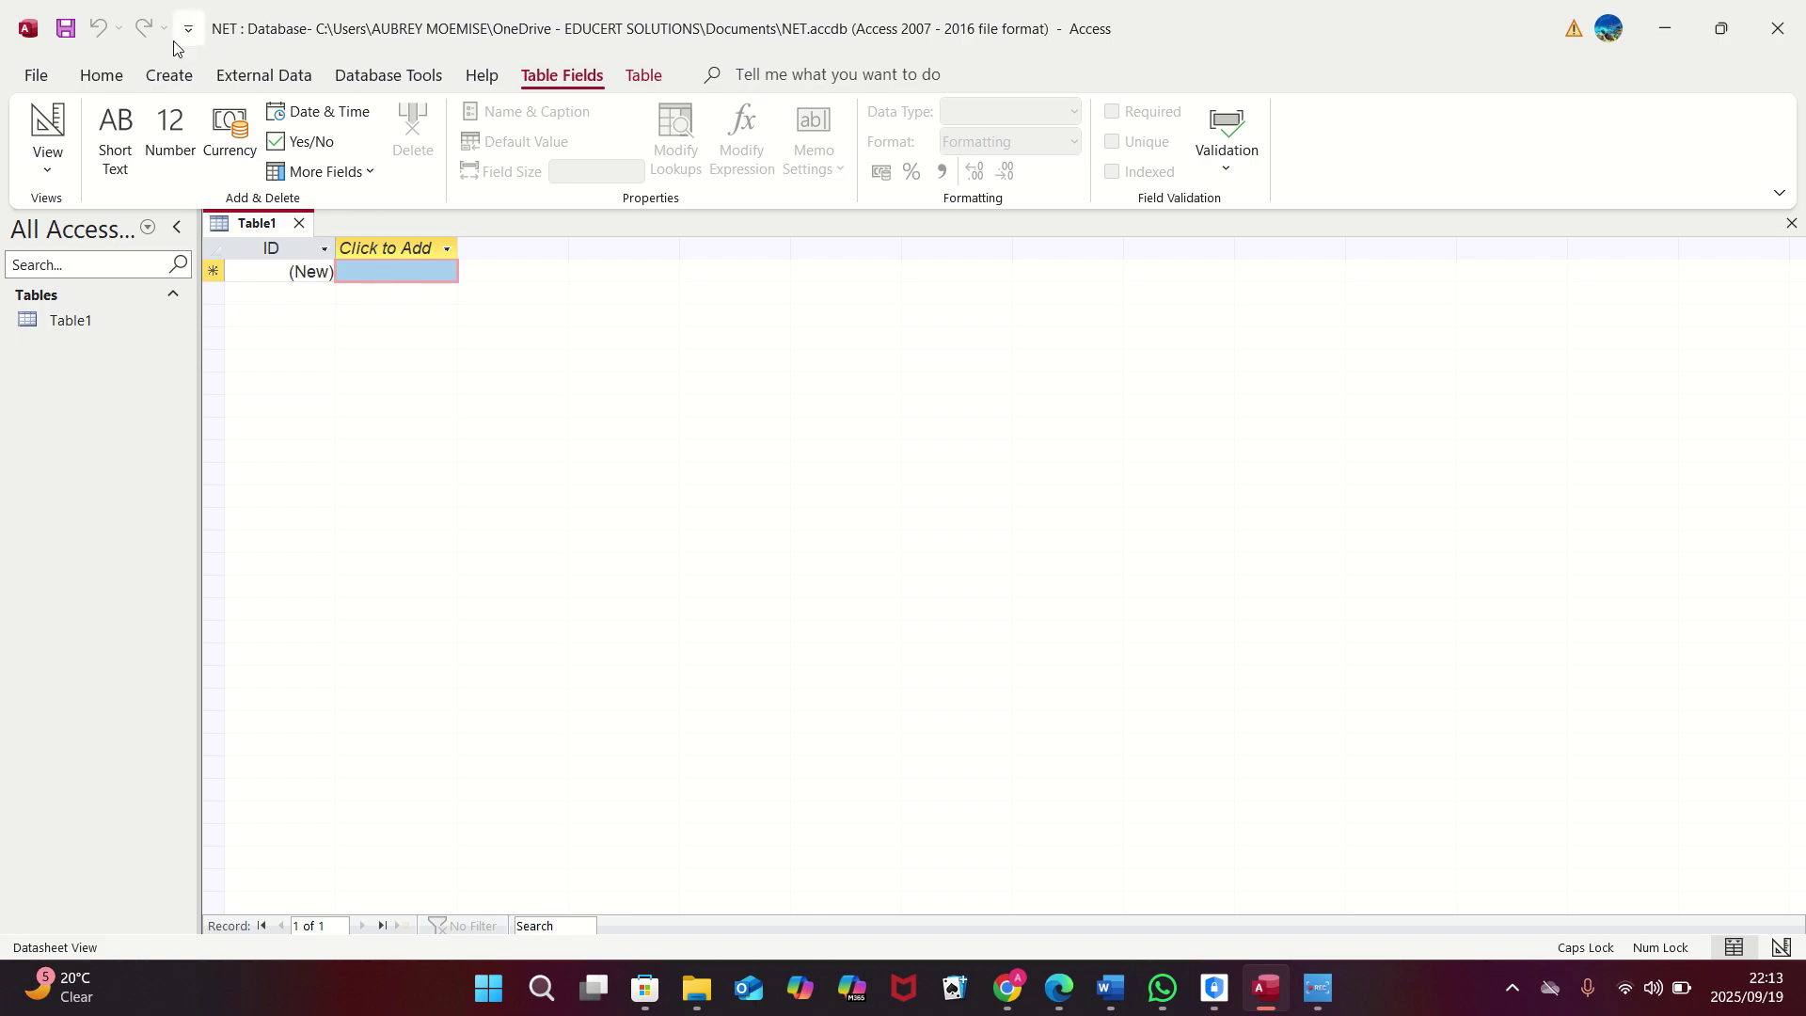
Step: Switch Table1 to Design View, saving the table as NETBALL followed by the examination number
click(101, 79)
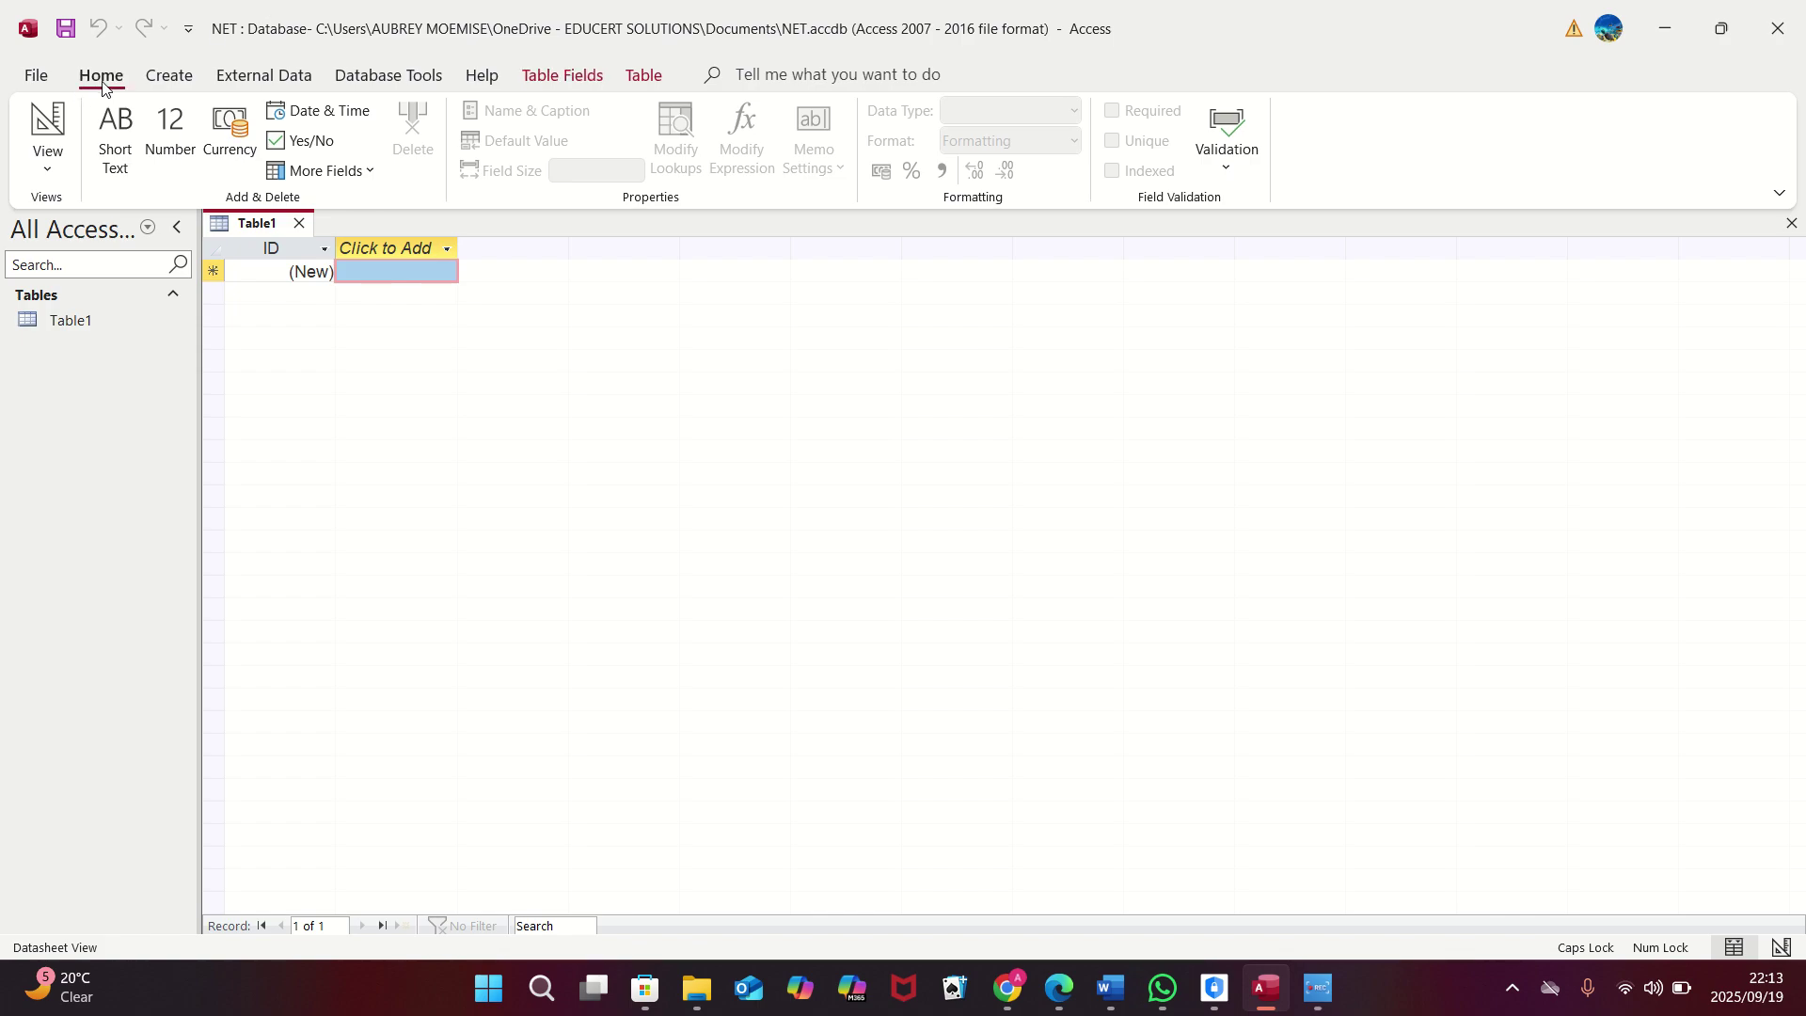
click(47, 167)
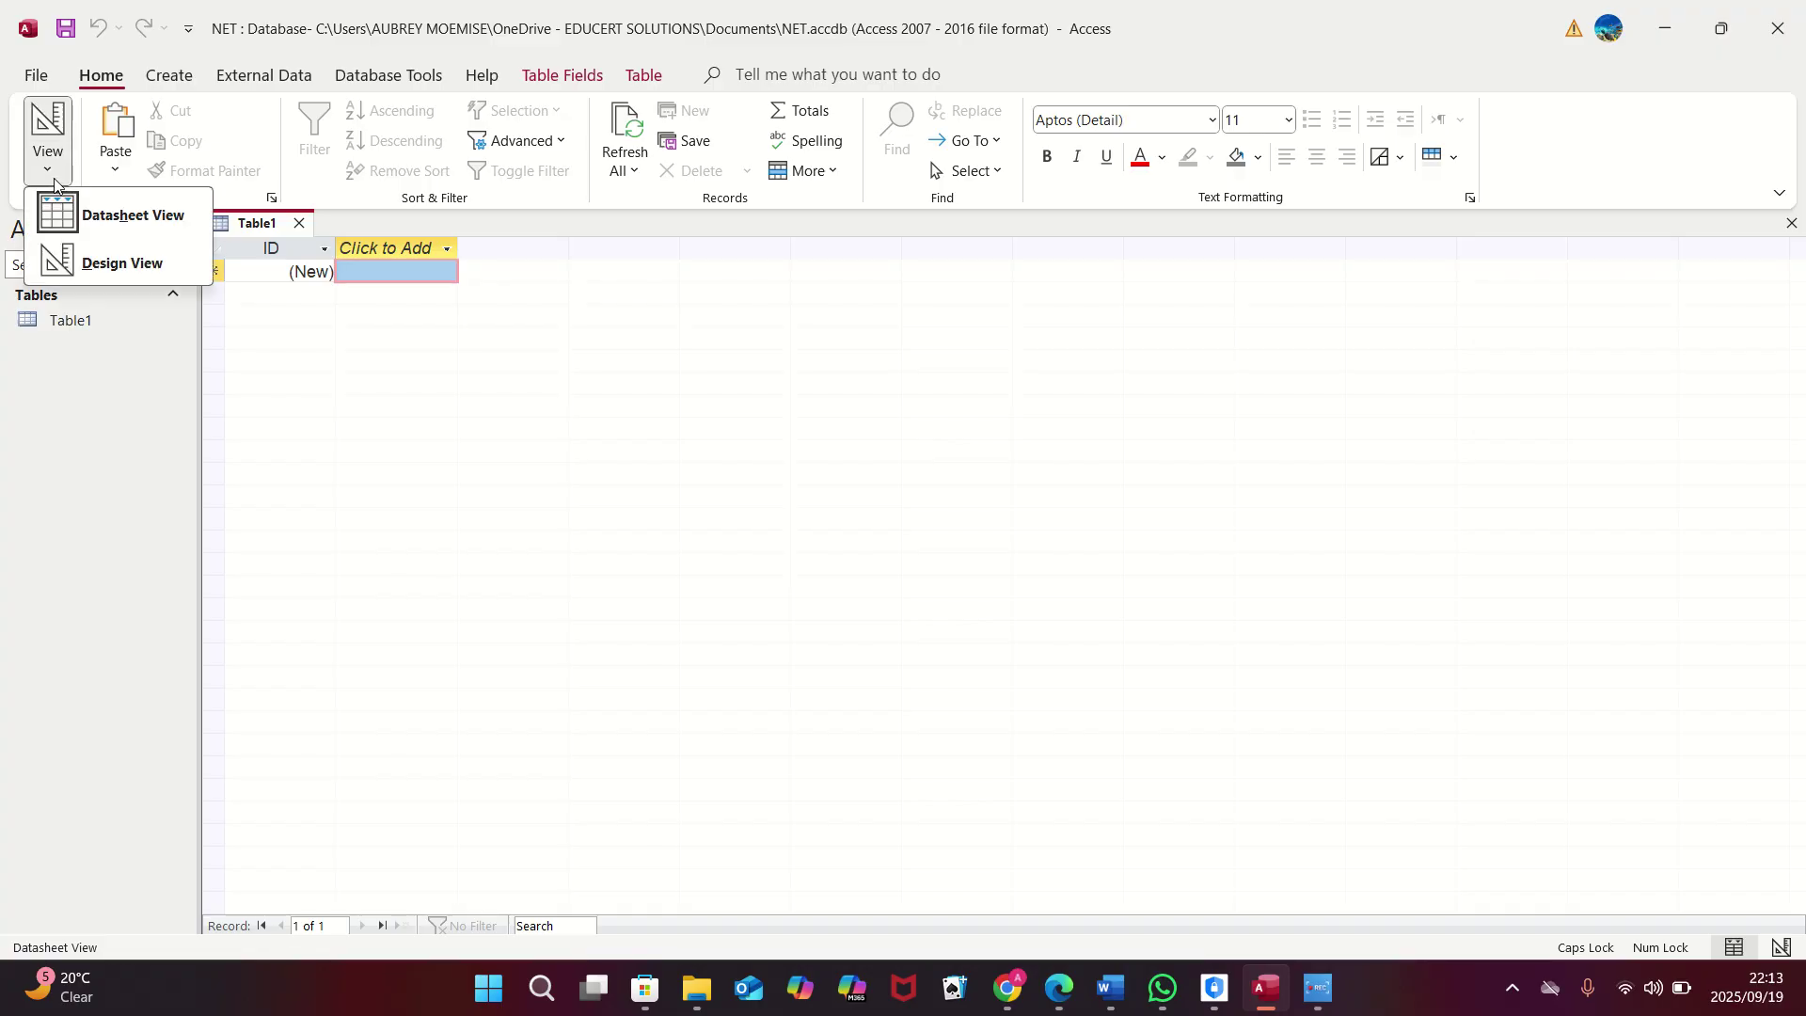
click(153, 270)
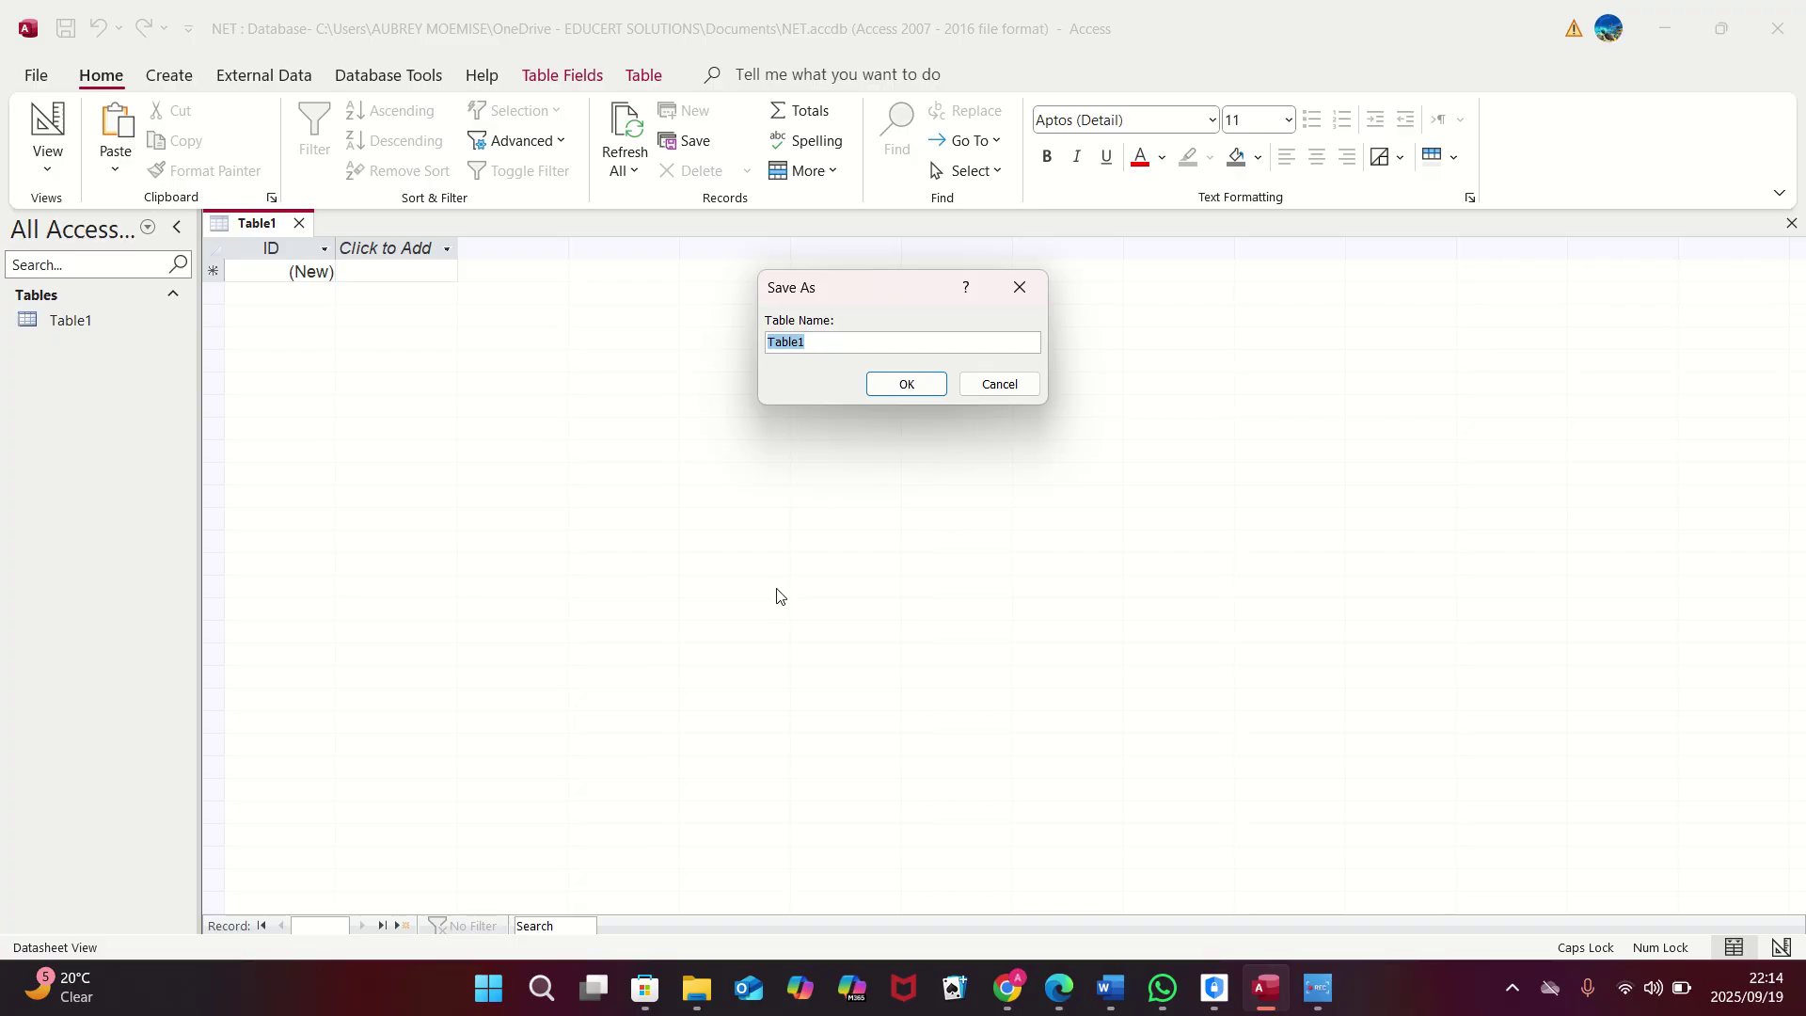
key(BackSpace)
text(NETBALL 123456789)
click(917, 385)
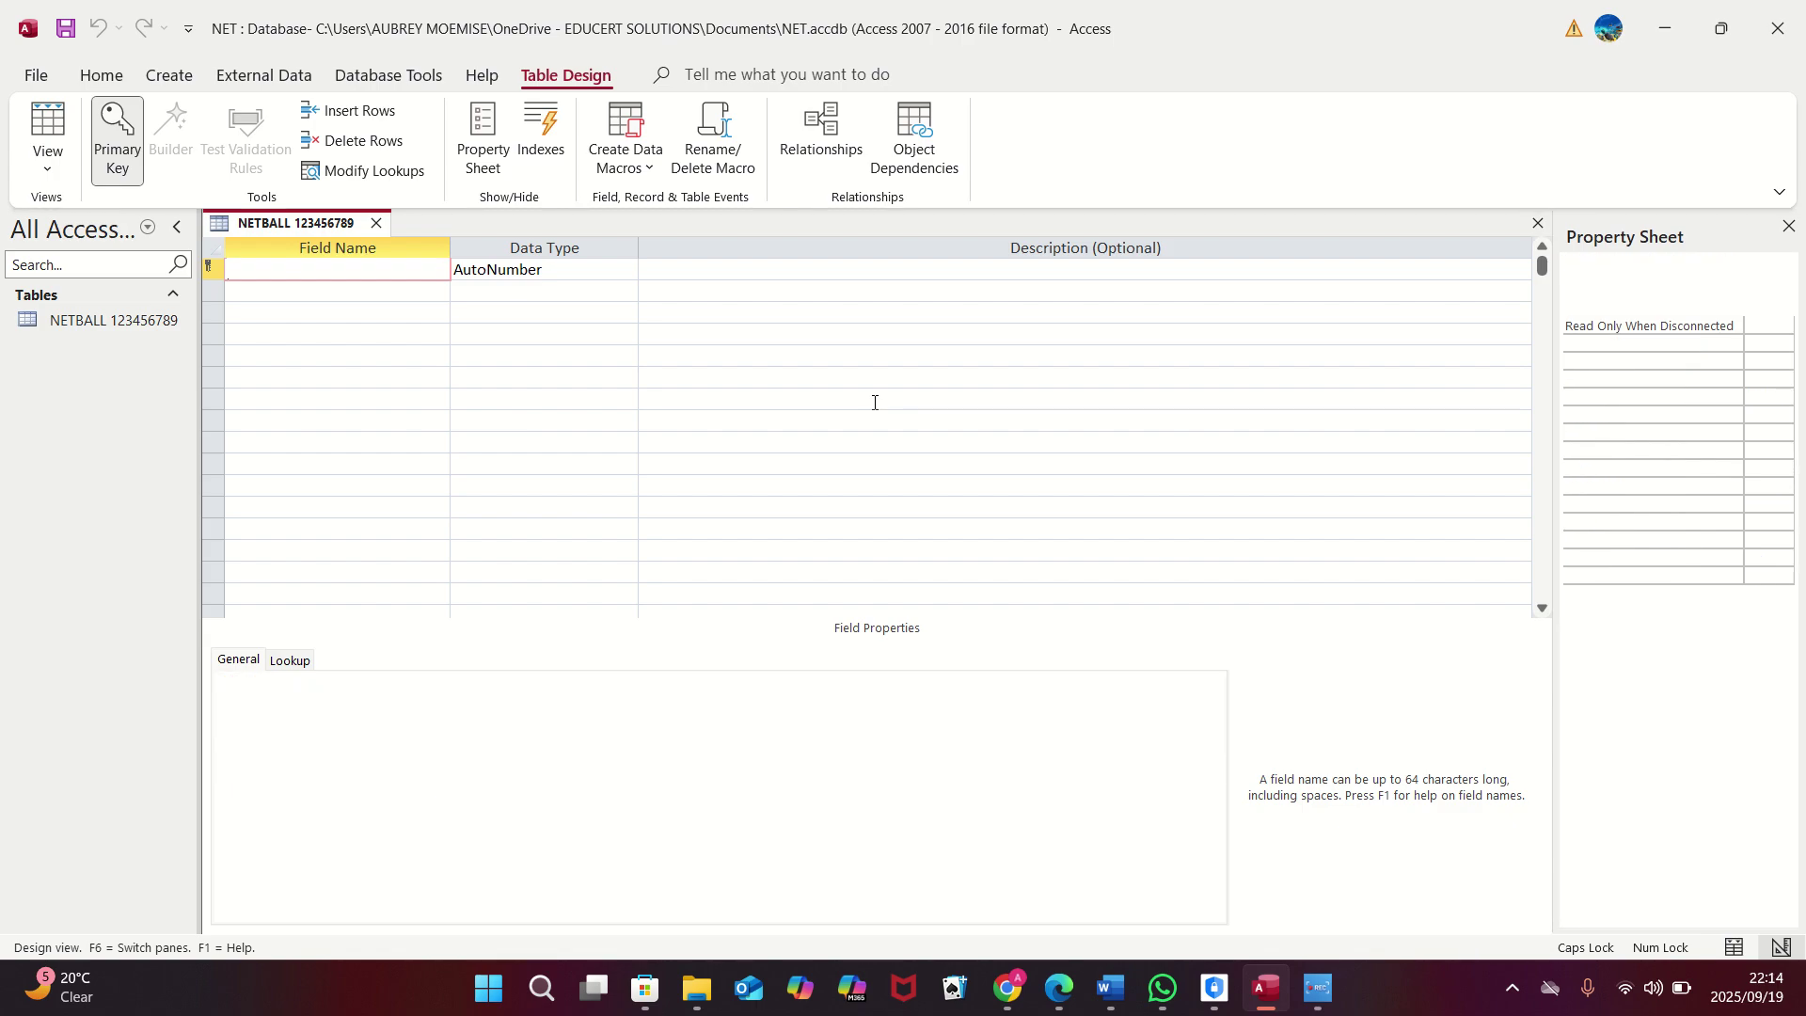
Step: Name the table's first field PRODUCT and set its data type to Short Text
key(BackSpace)
text(PRO)
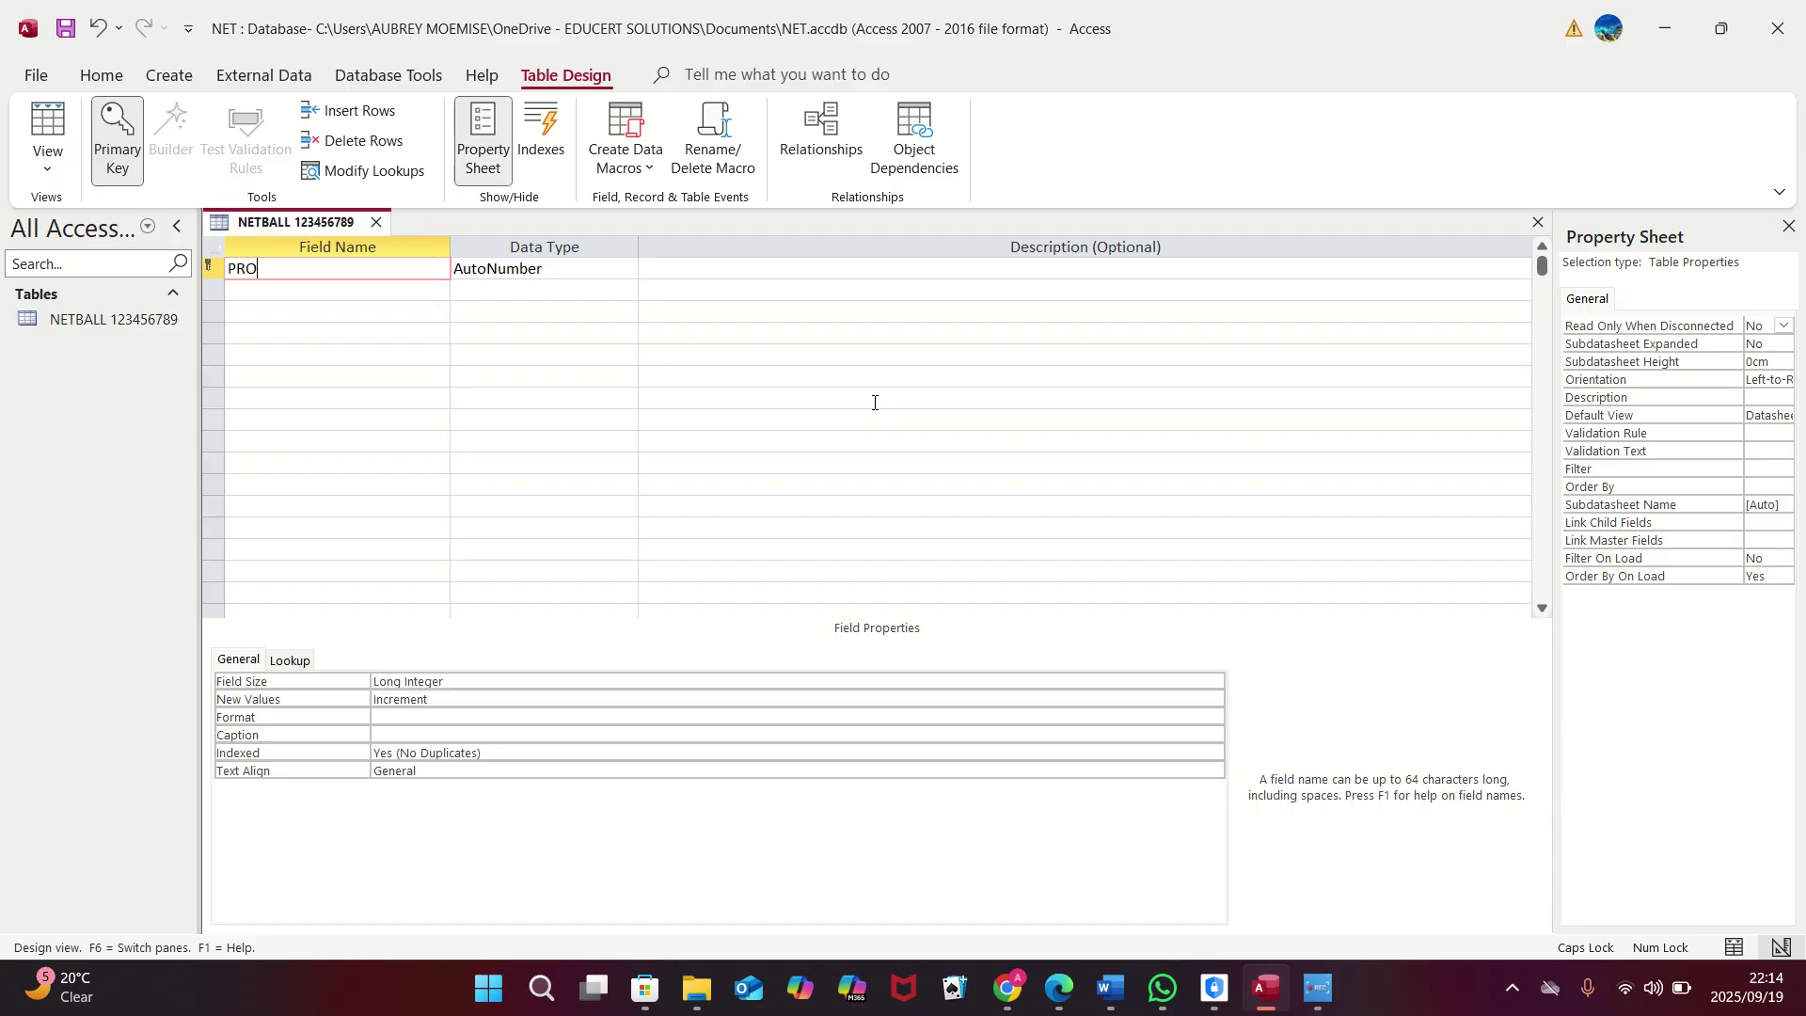
text(DUCT)
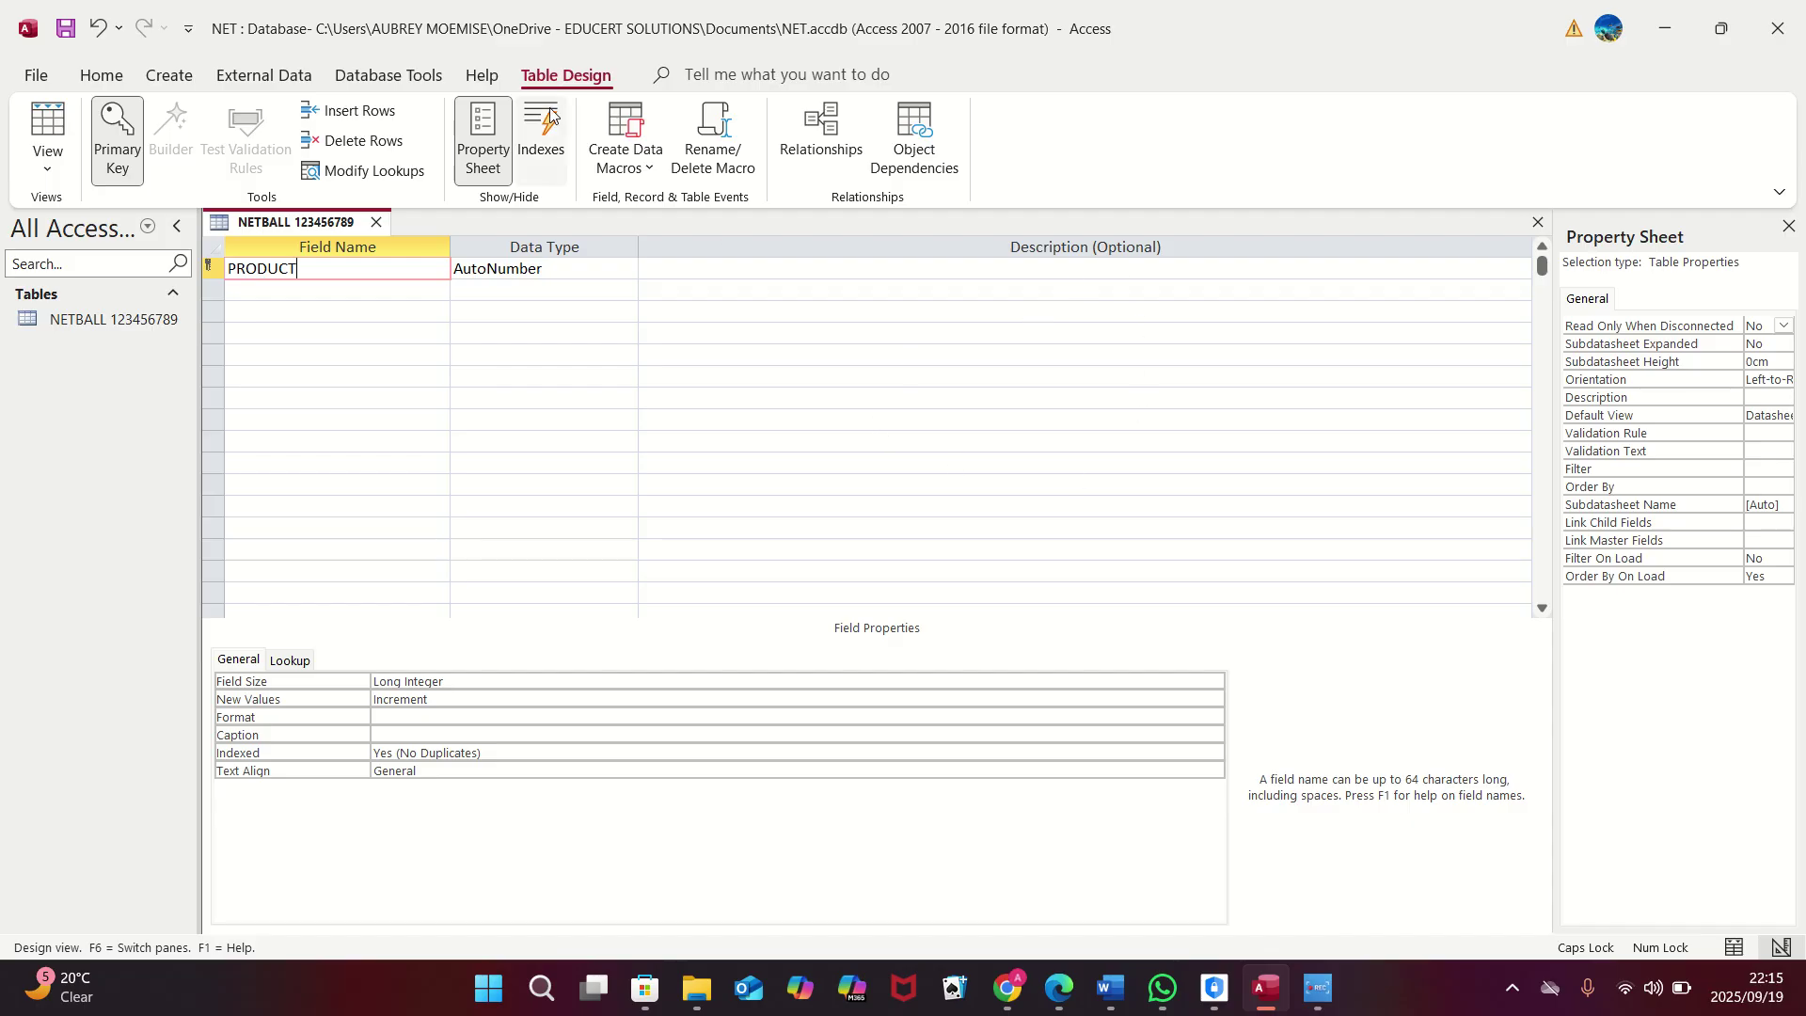
click(579, 264)
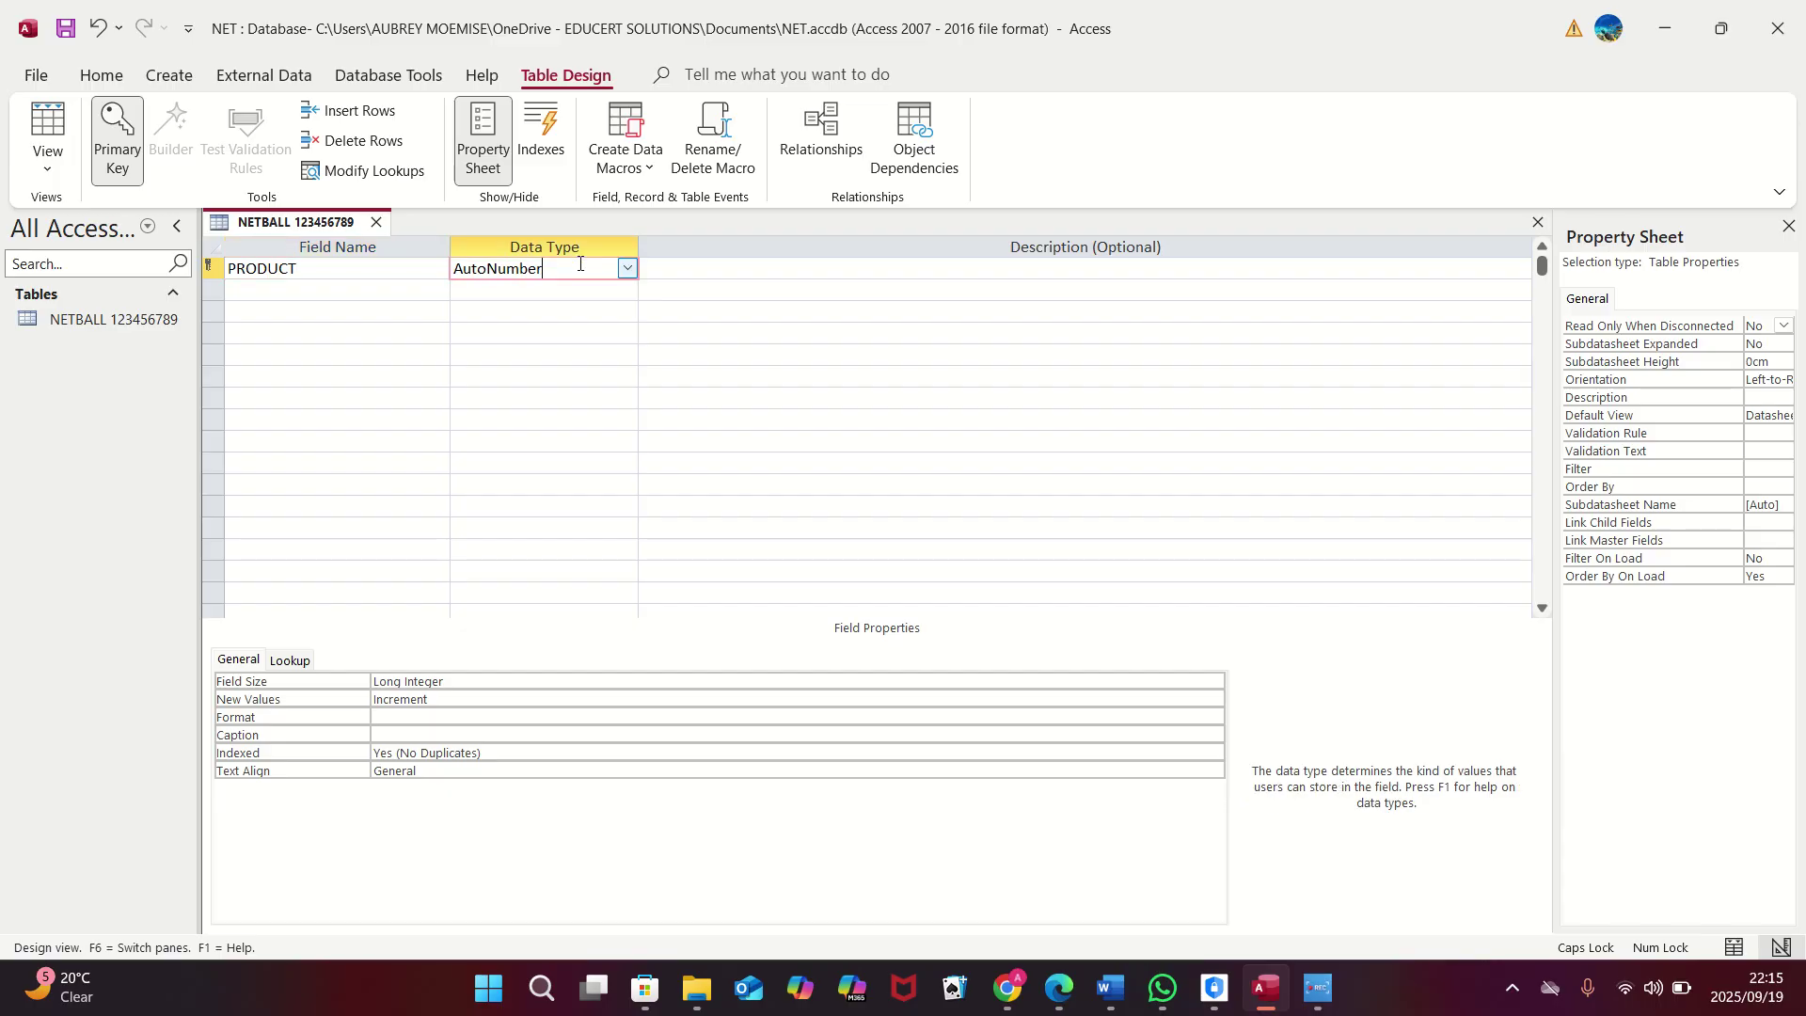
click(627, 270)
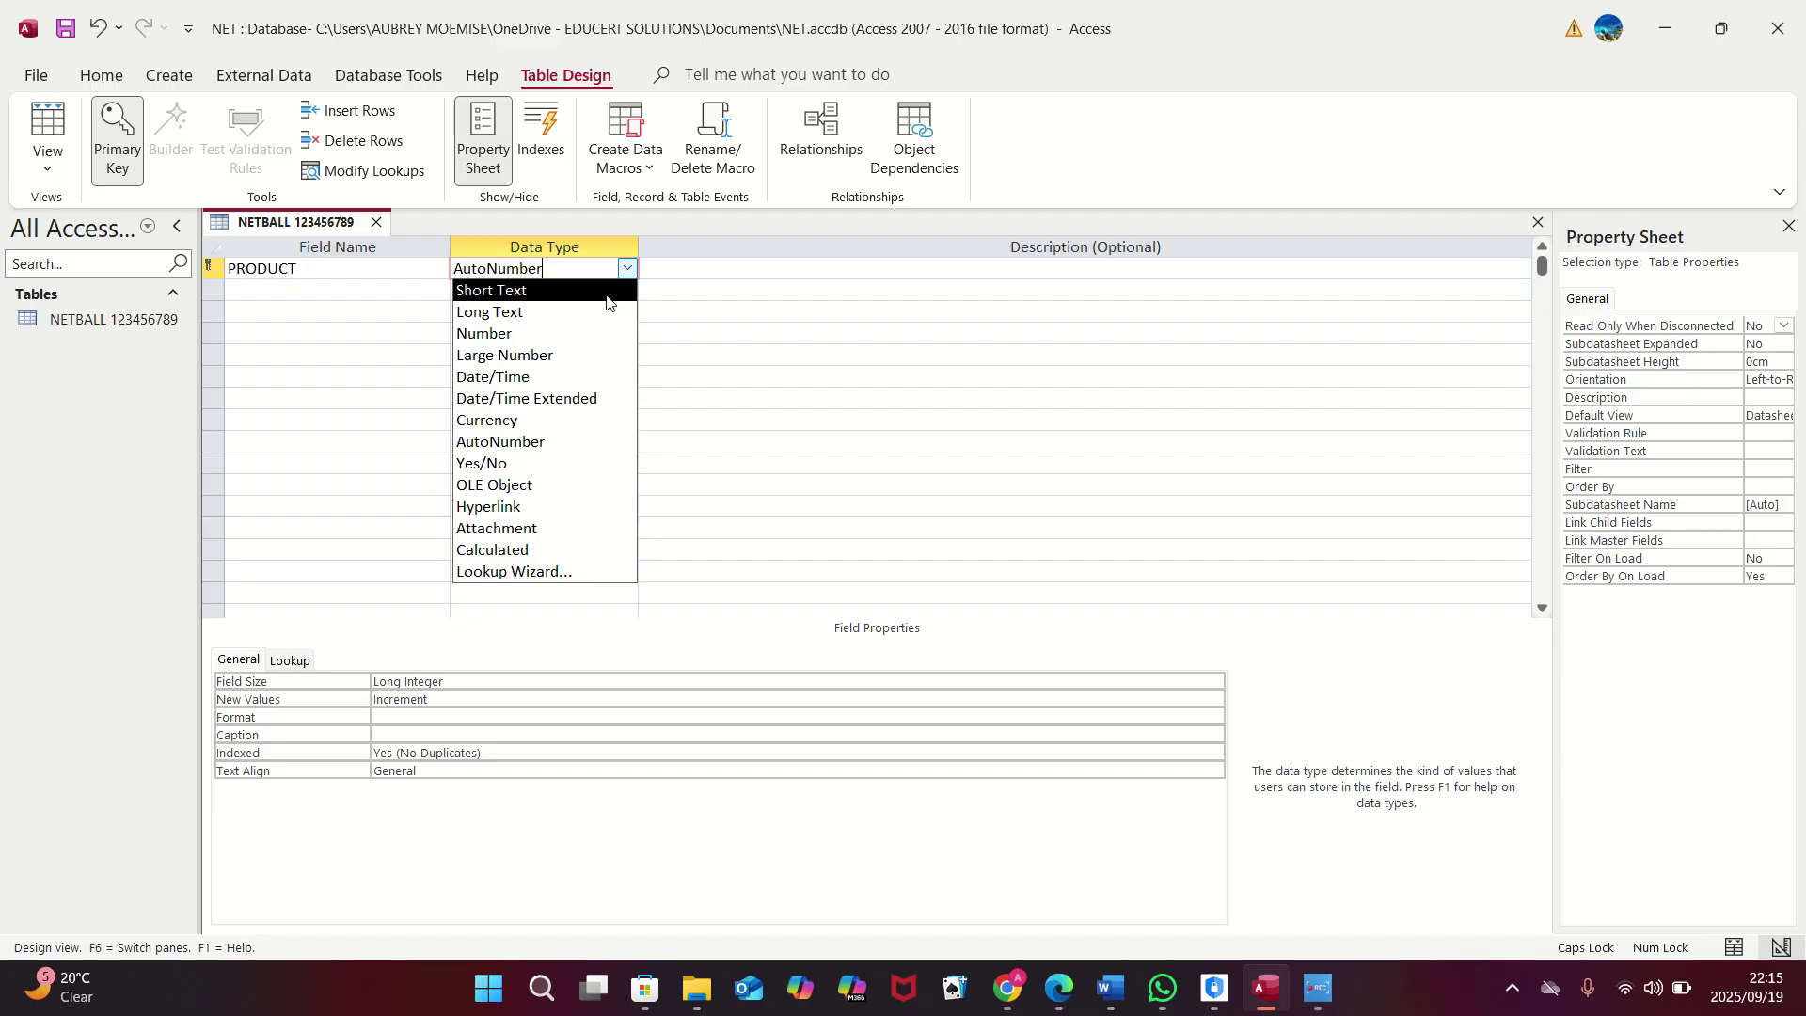
click(606, 299)
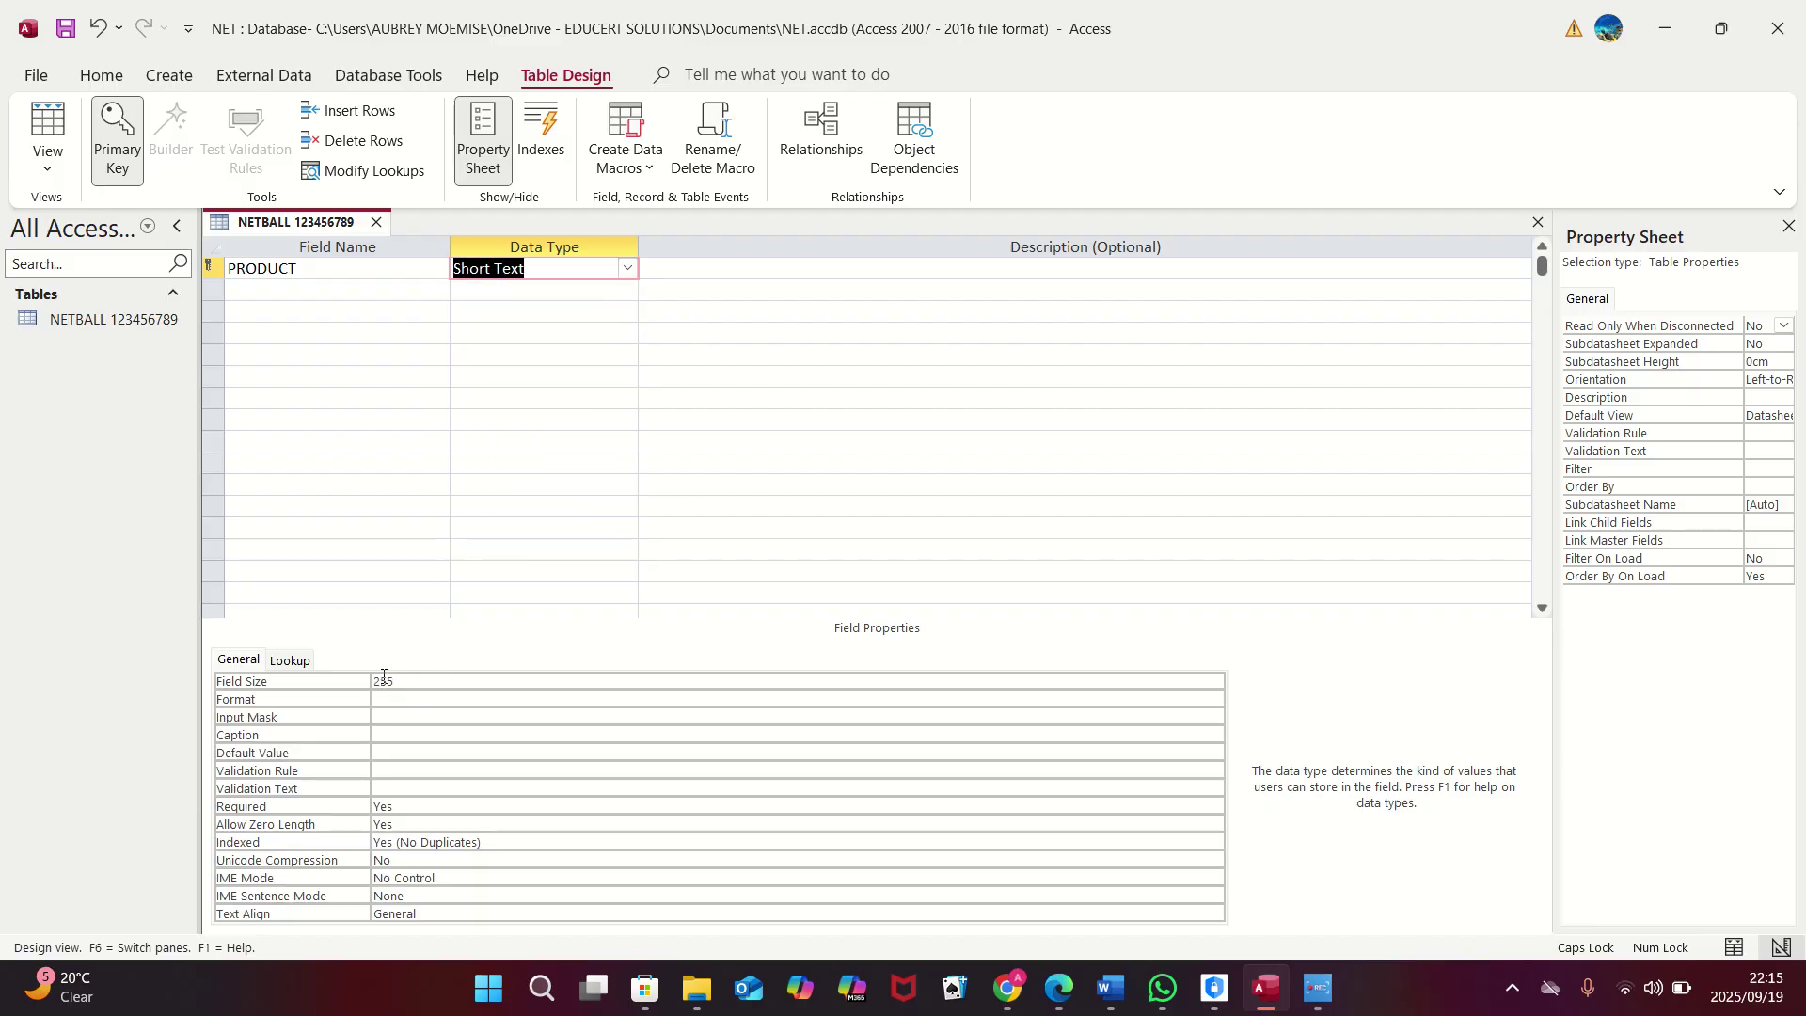
Step: Set the PRODUCT field's size to 4
click(420, 685)
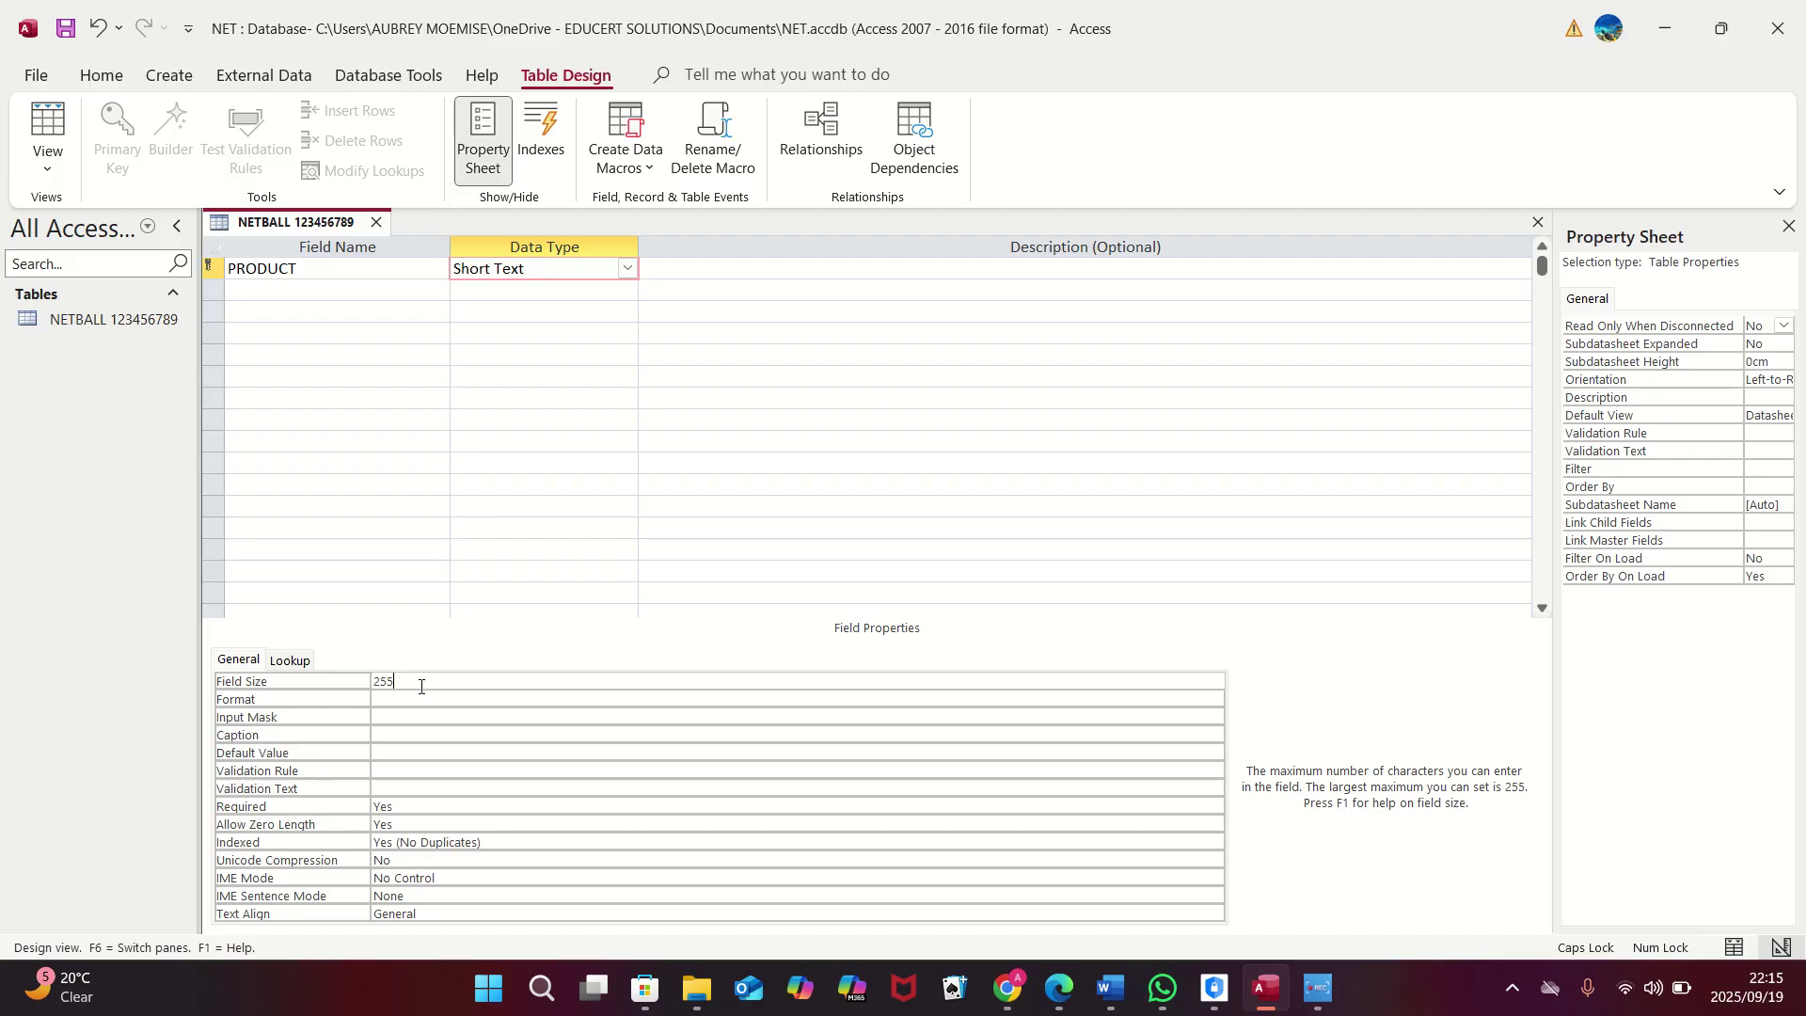
key(BackSpace)
key(BackSpace)
key(BackSpace)
text(4)
click(317, 292)
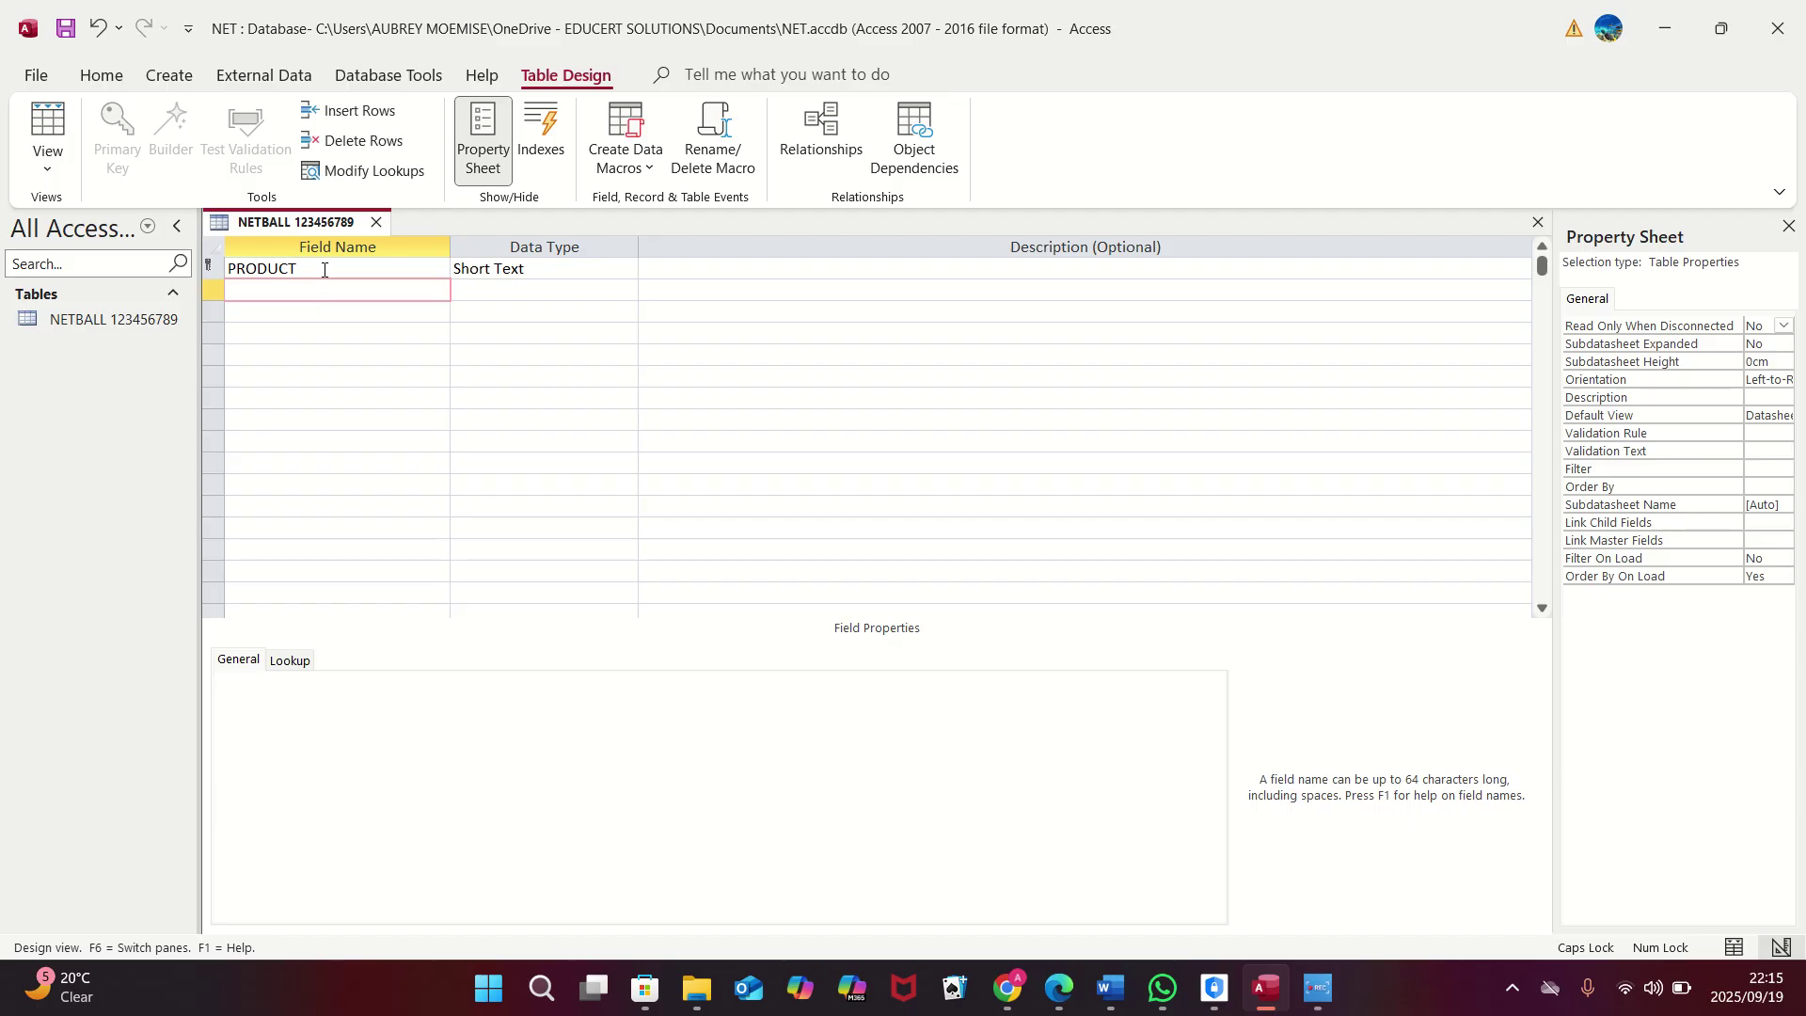
click(323, 269)
Step: Add a second field named MERCHANDISE TYPE as Short Text with a field size of 16
click(312, 292)
text(MERCHANDISE TYPE)
key(Tab)
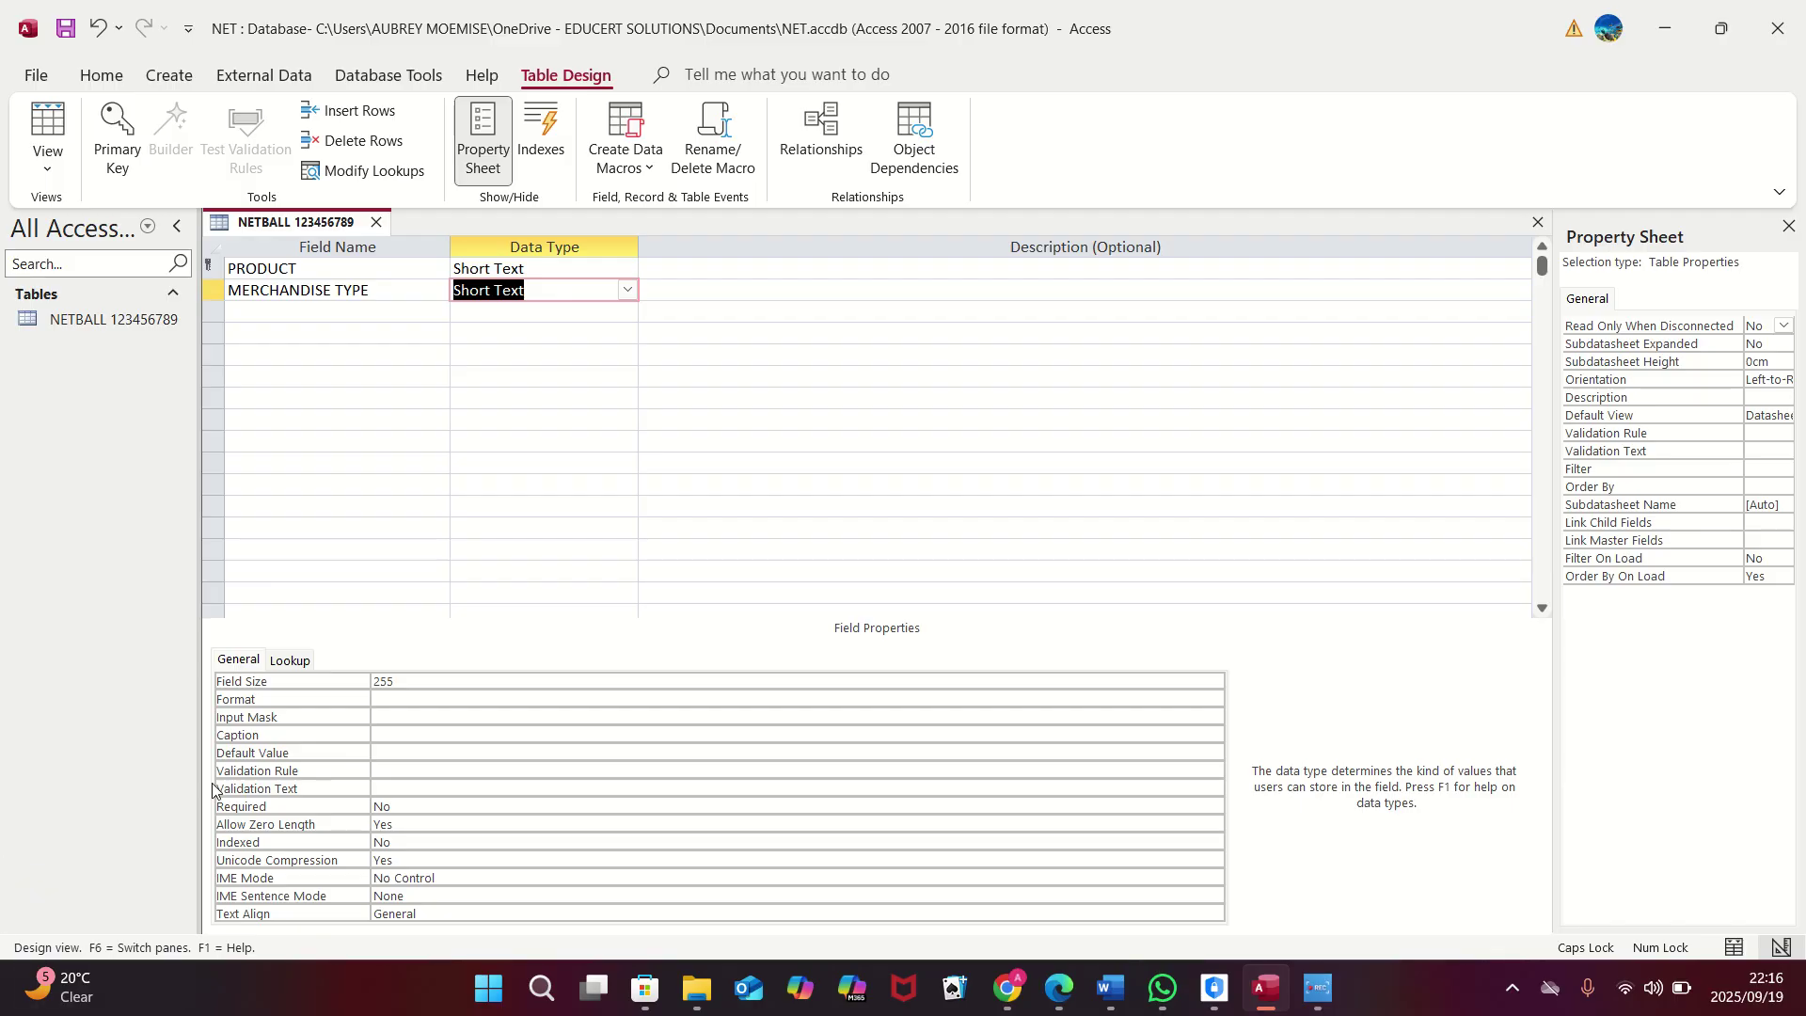
click(431, 686)
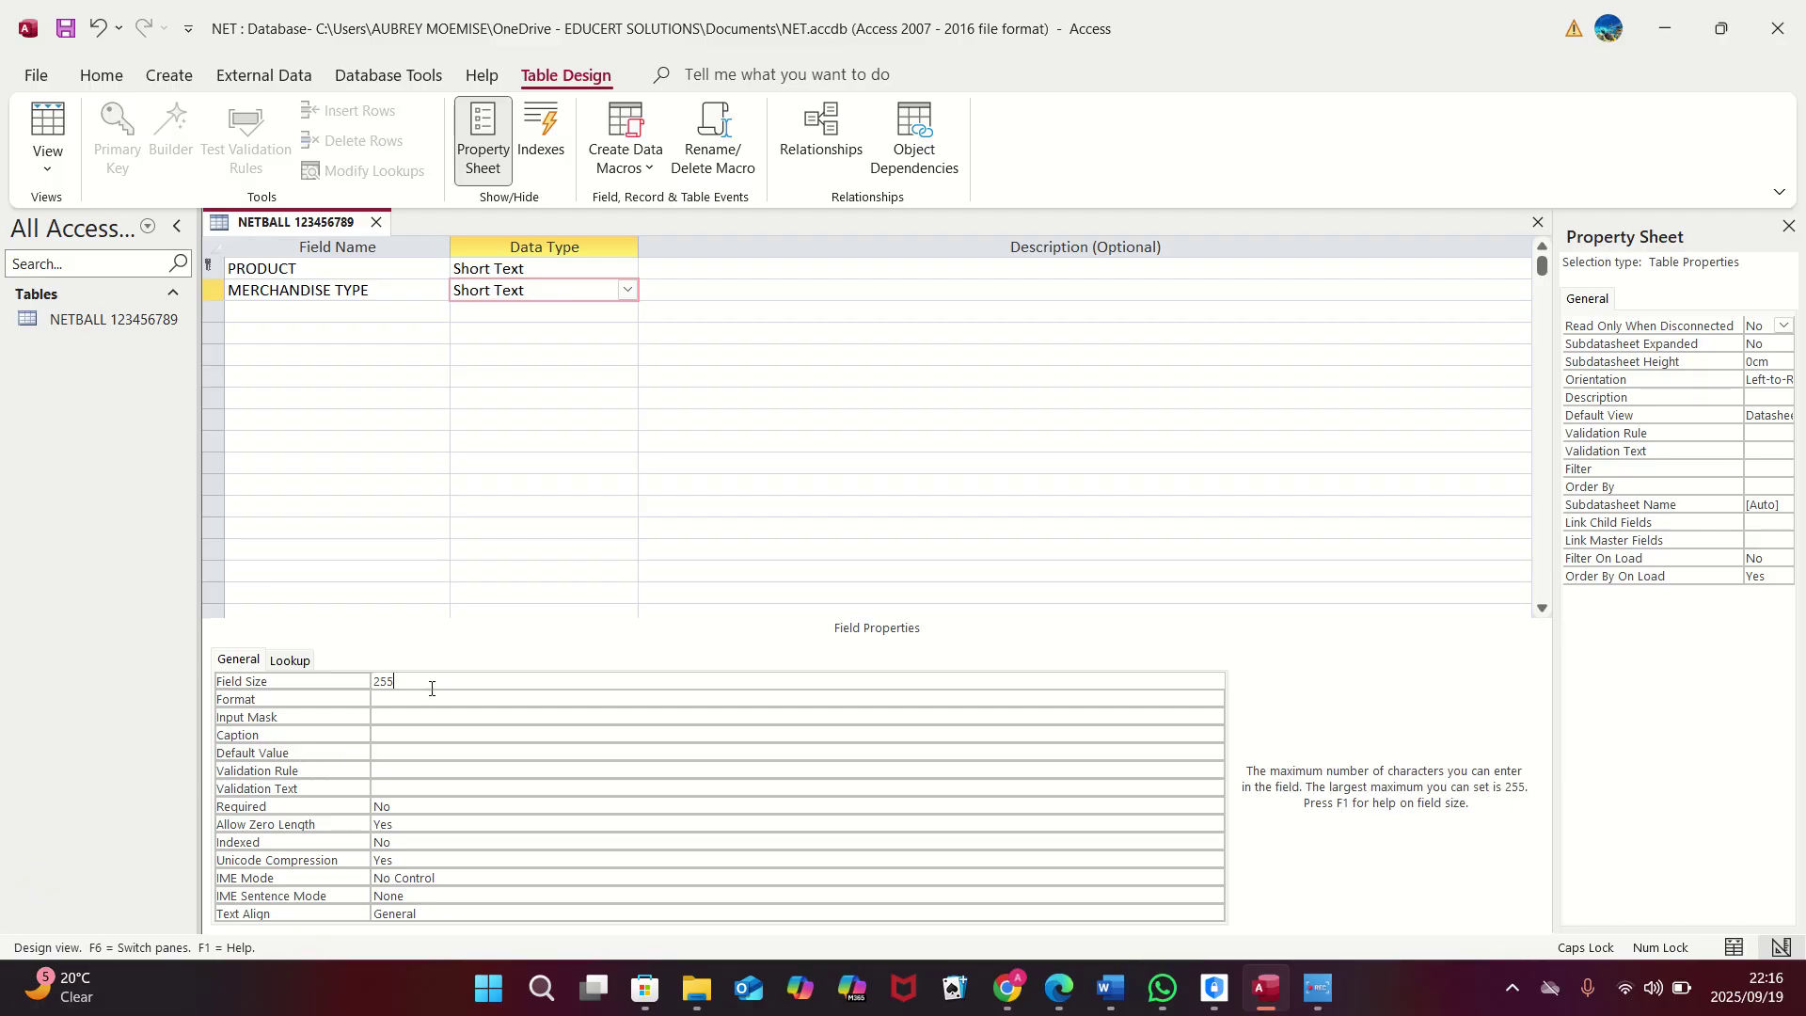
key(BackSpace)
key(BackSpace)
key(BackSpace)
text(16)
click(287, 310)
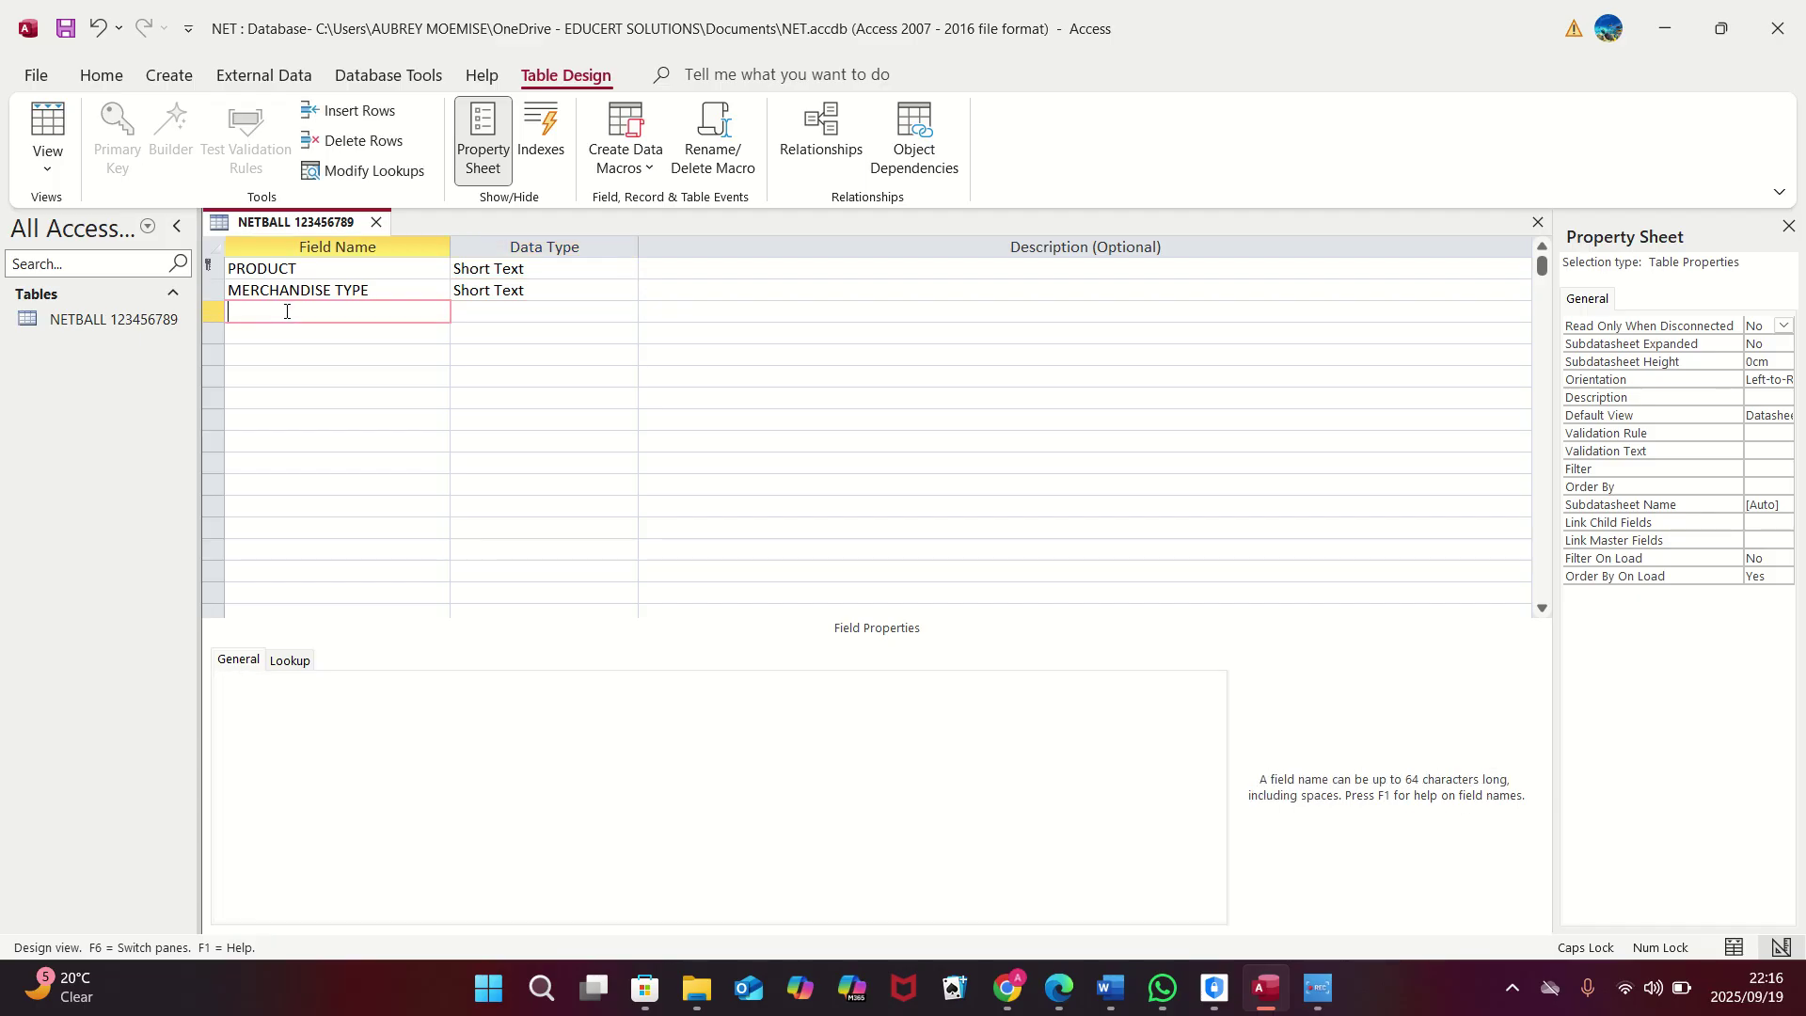
Step: Add a third field named NUMBER OF ITEMS with the Number data type and a Long Integer field size
text(NUMBER OF ITEMS)
click(562, 314)
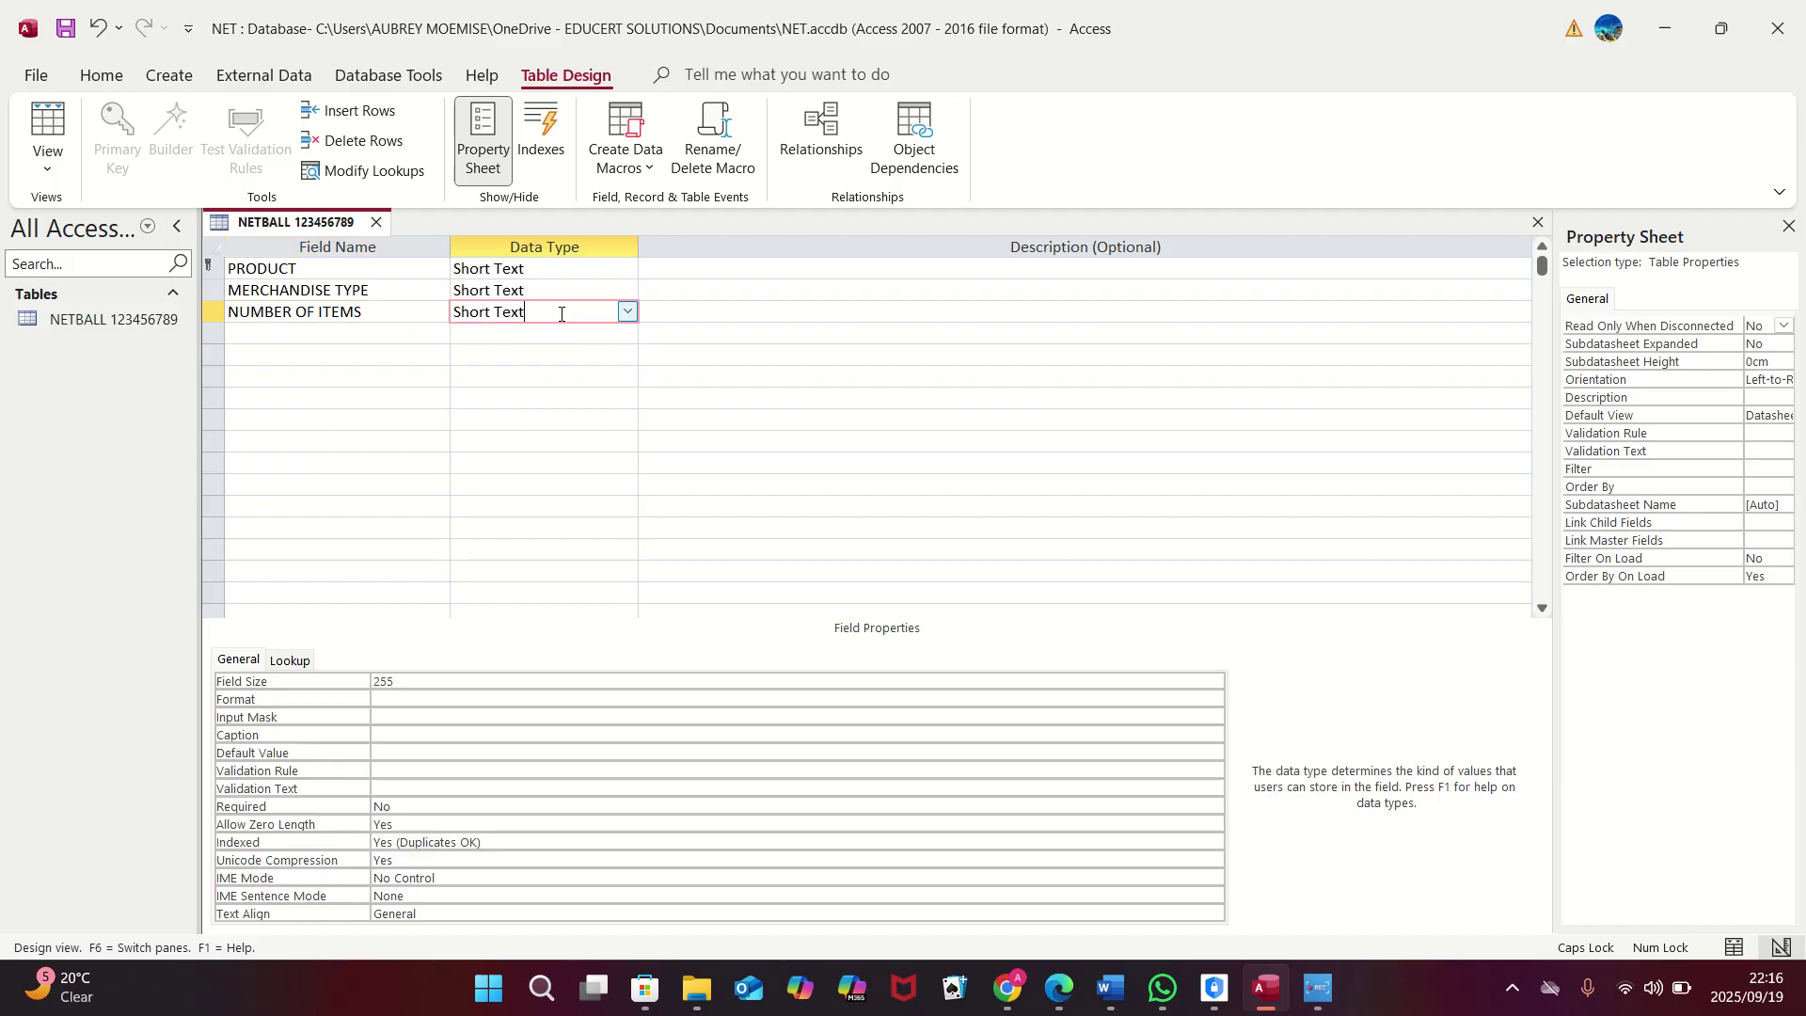
click(628, 313)
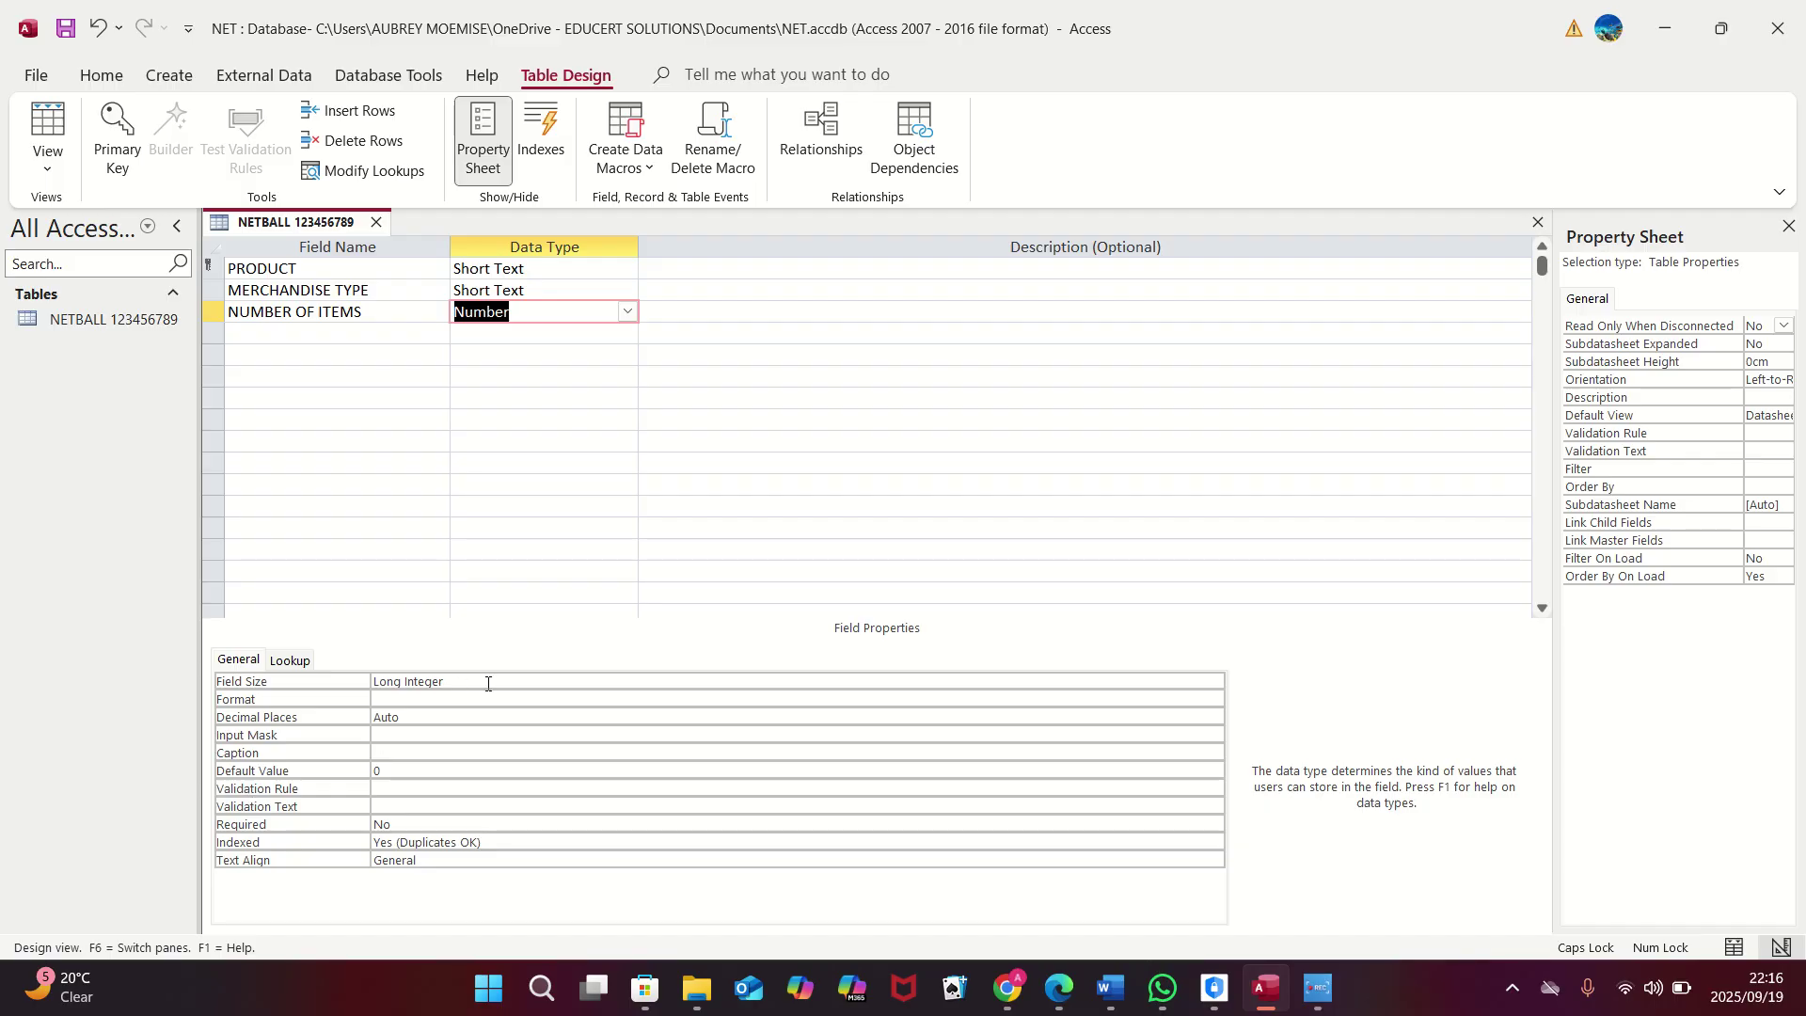
click(1141, 679)
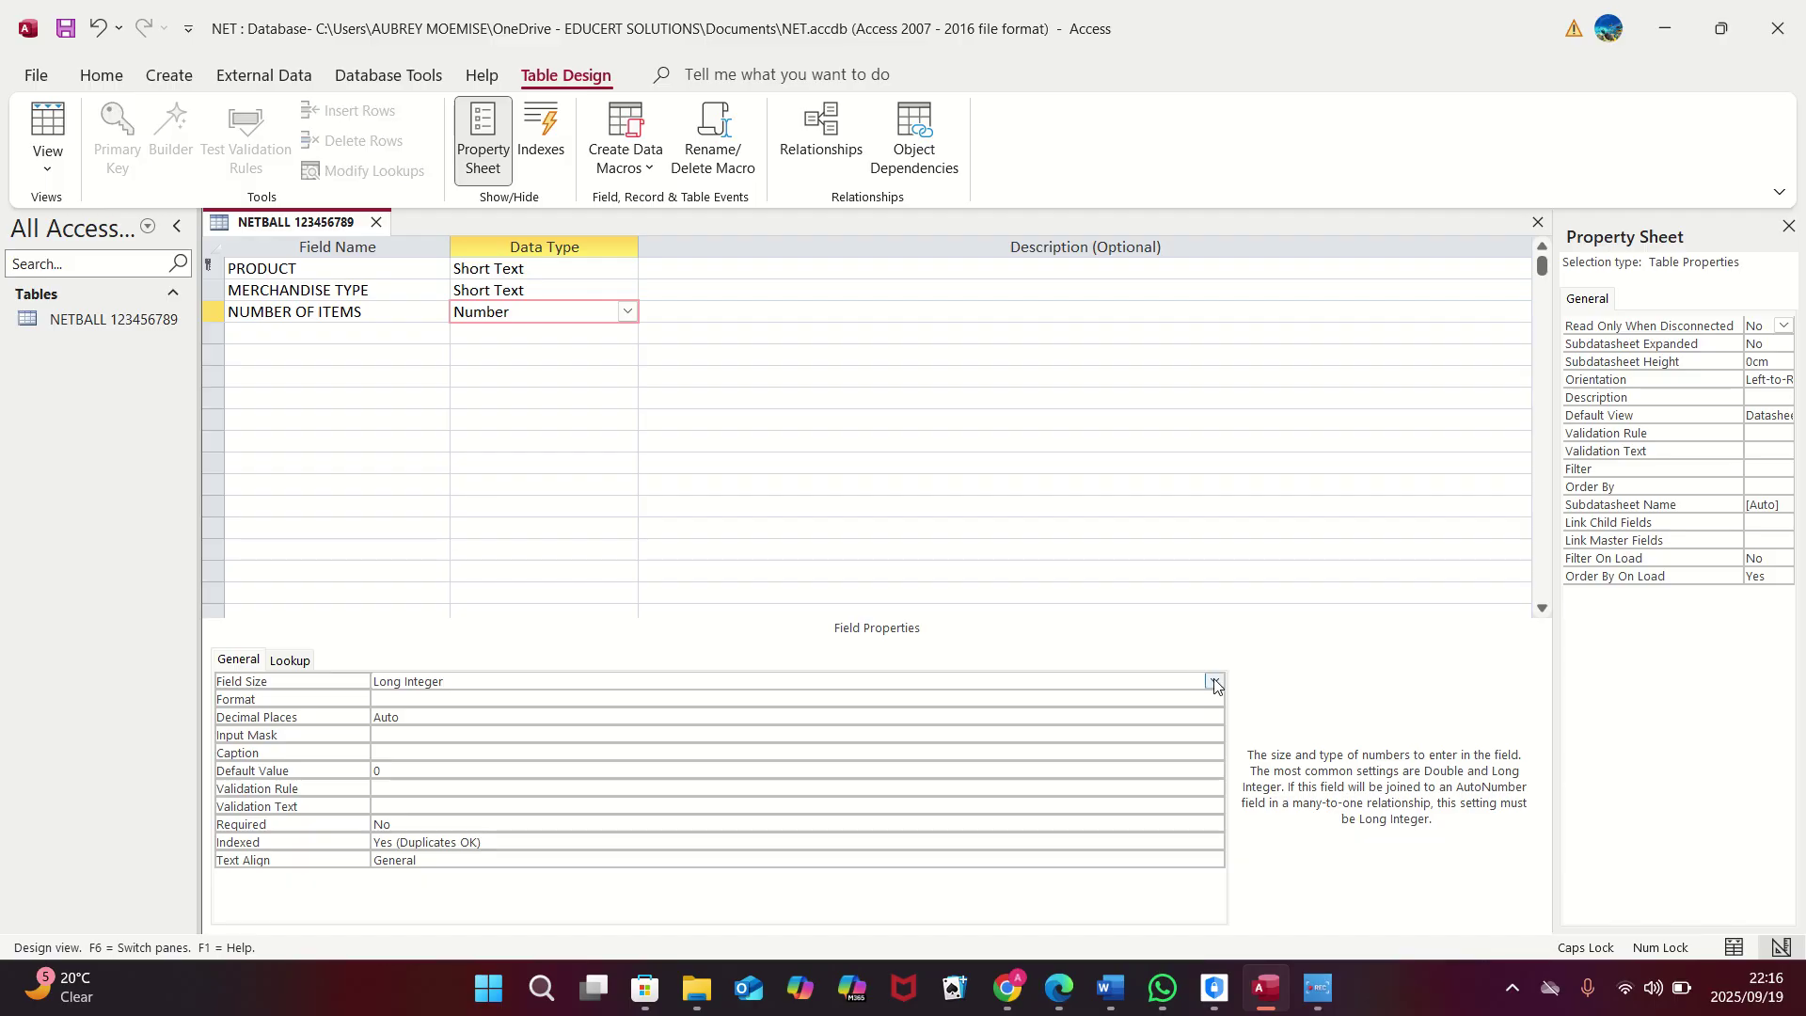
click(1213, 680)
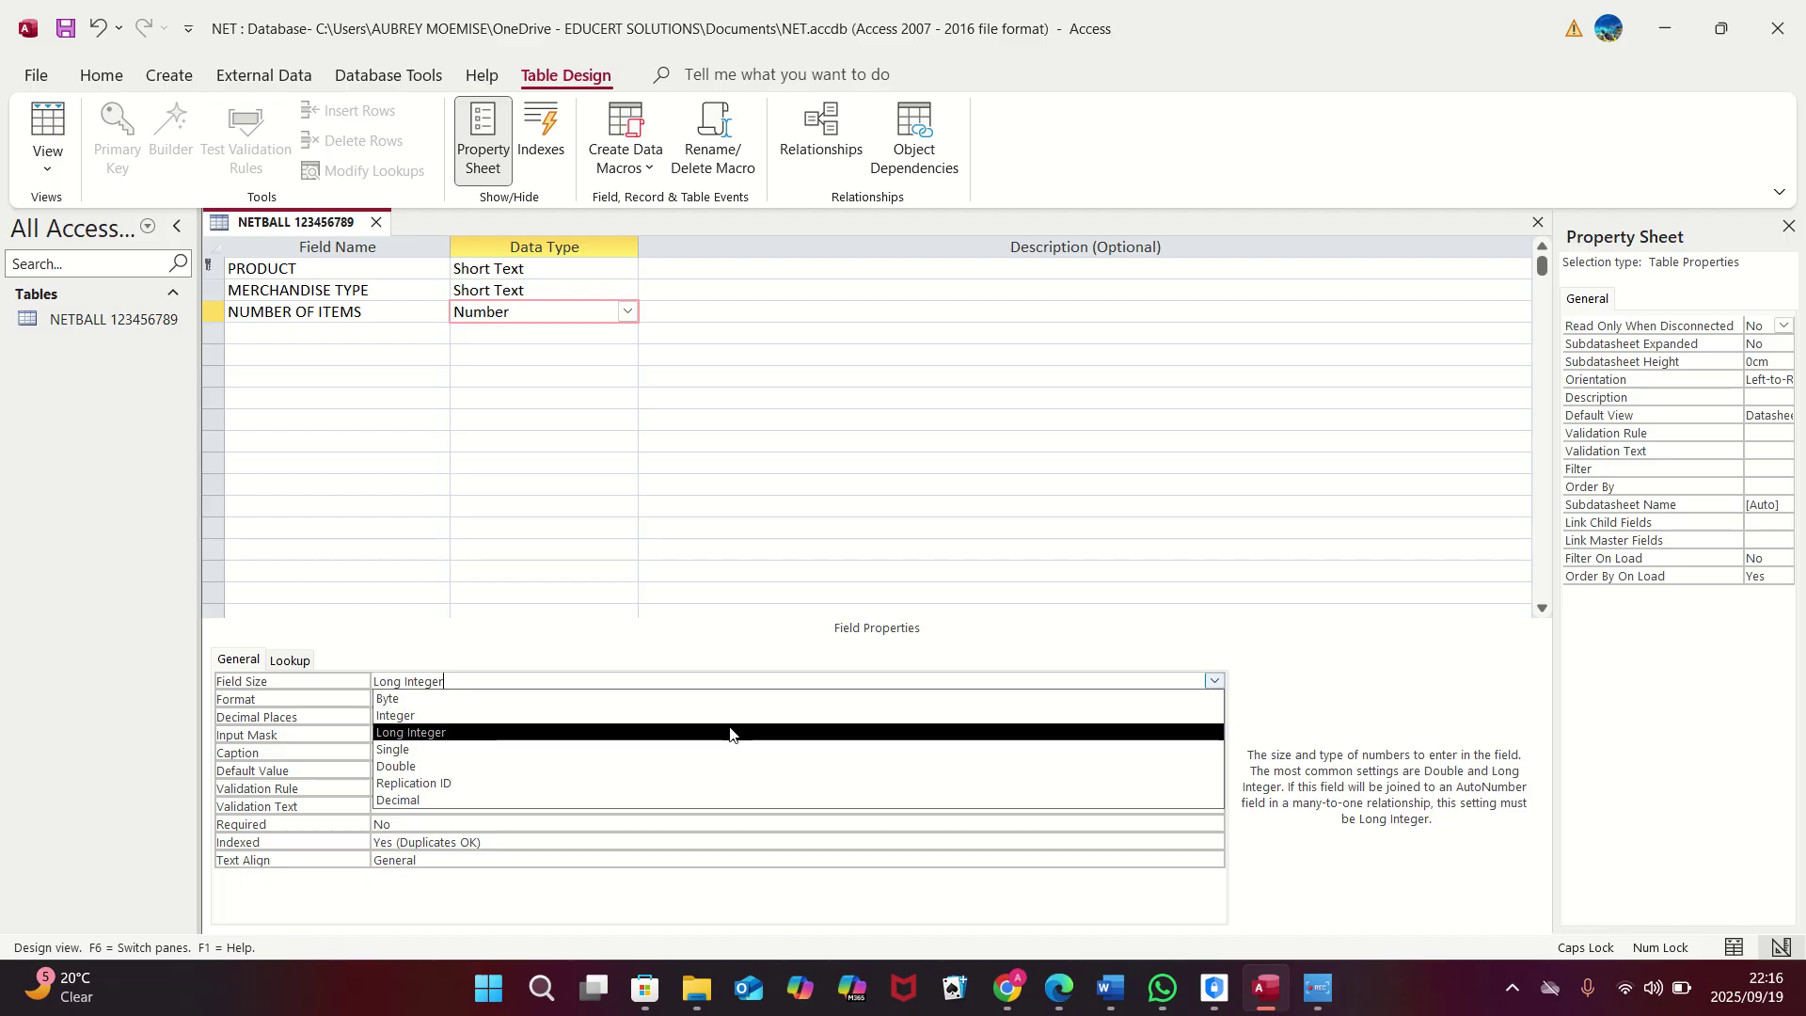
click(730, 732)
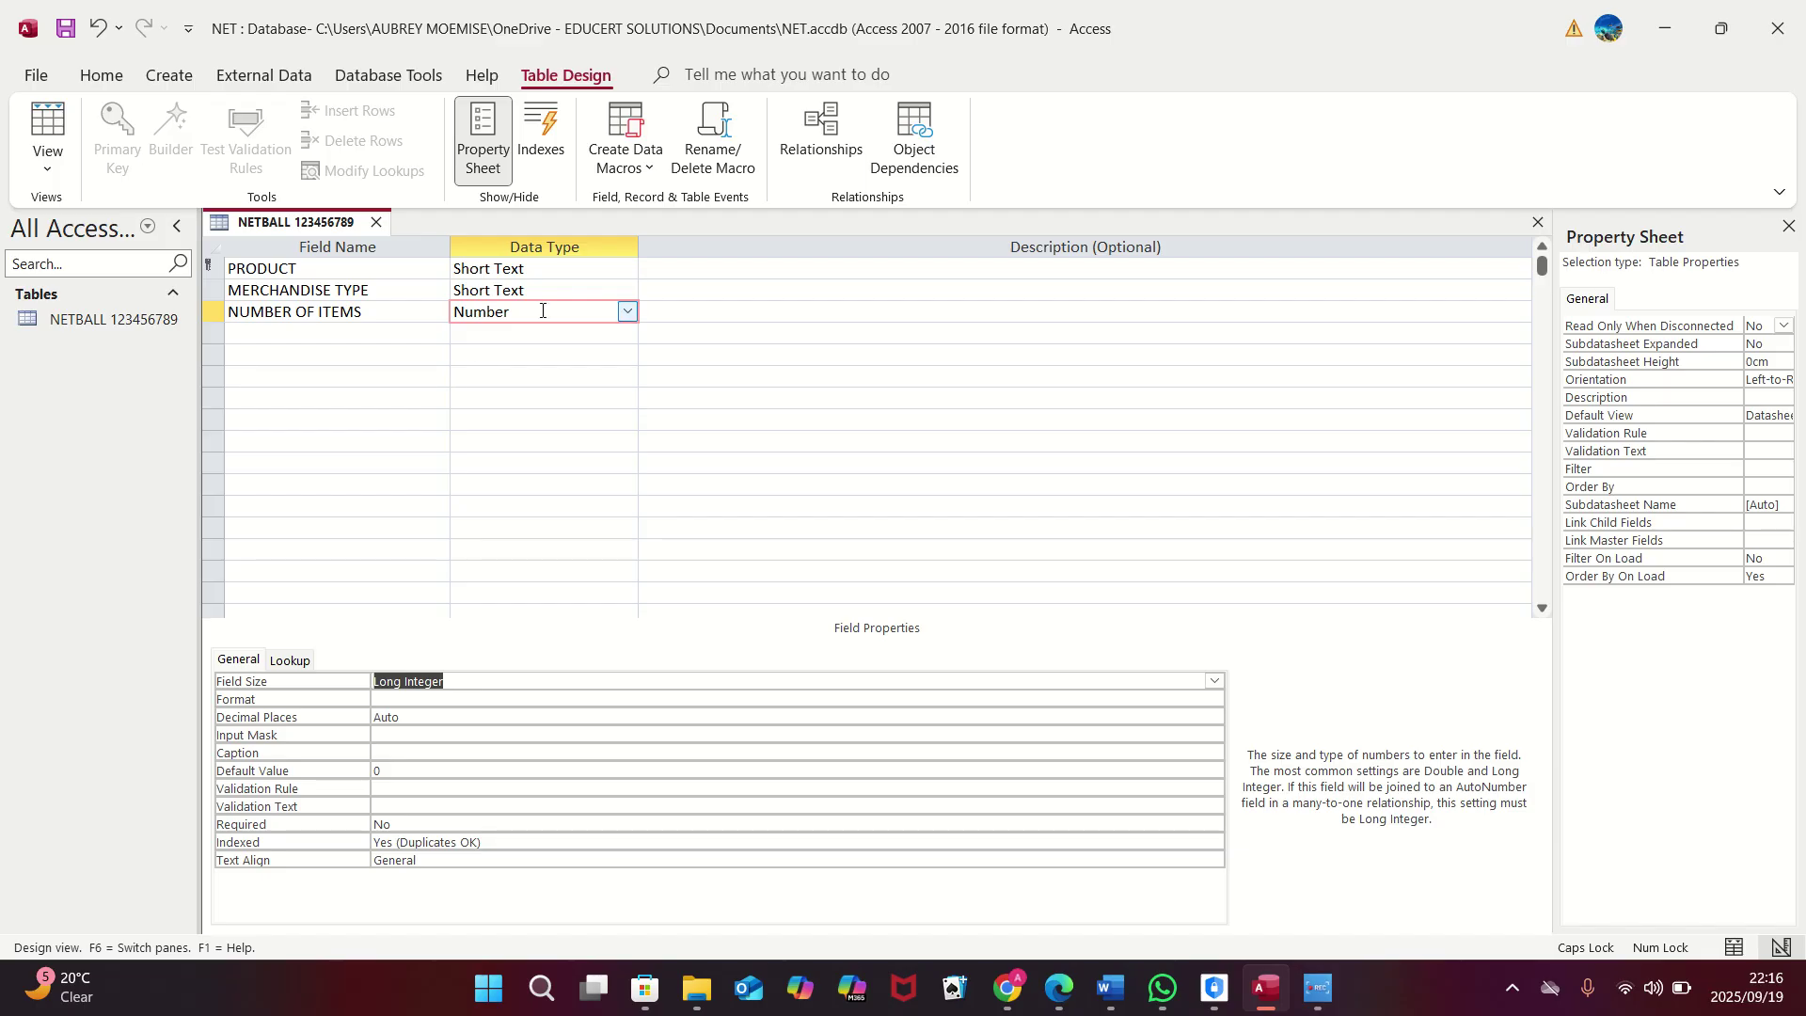
Step: Add a PRICE field below NUMBER OF ITEMS with the Currency data type and 2 decimal places
click(276, 330)
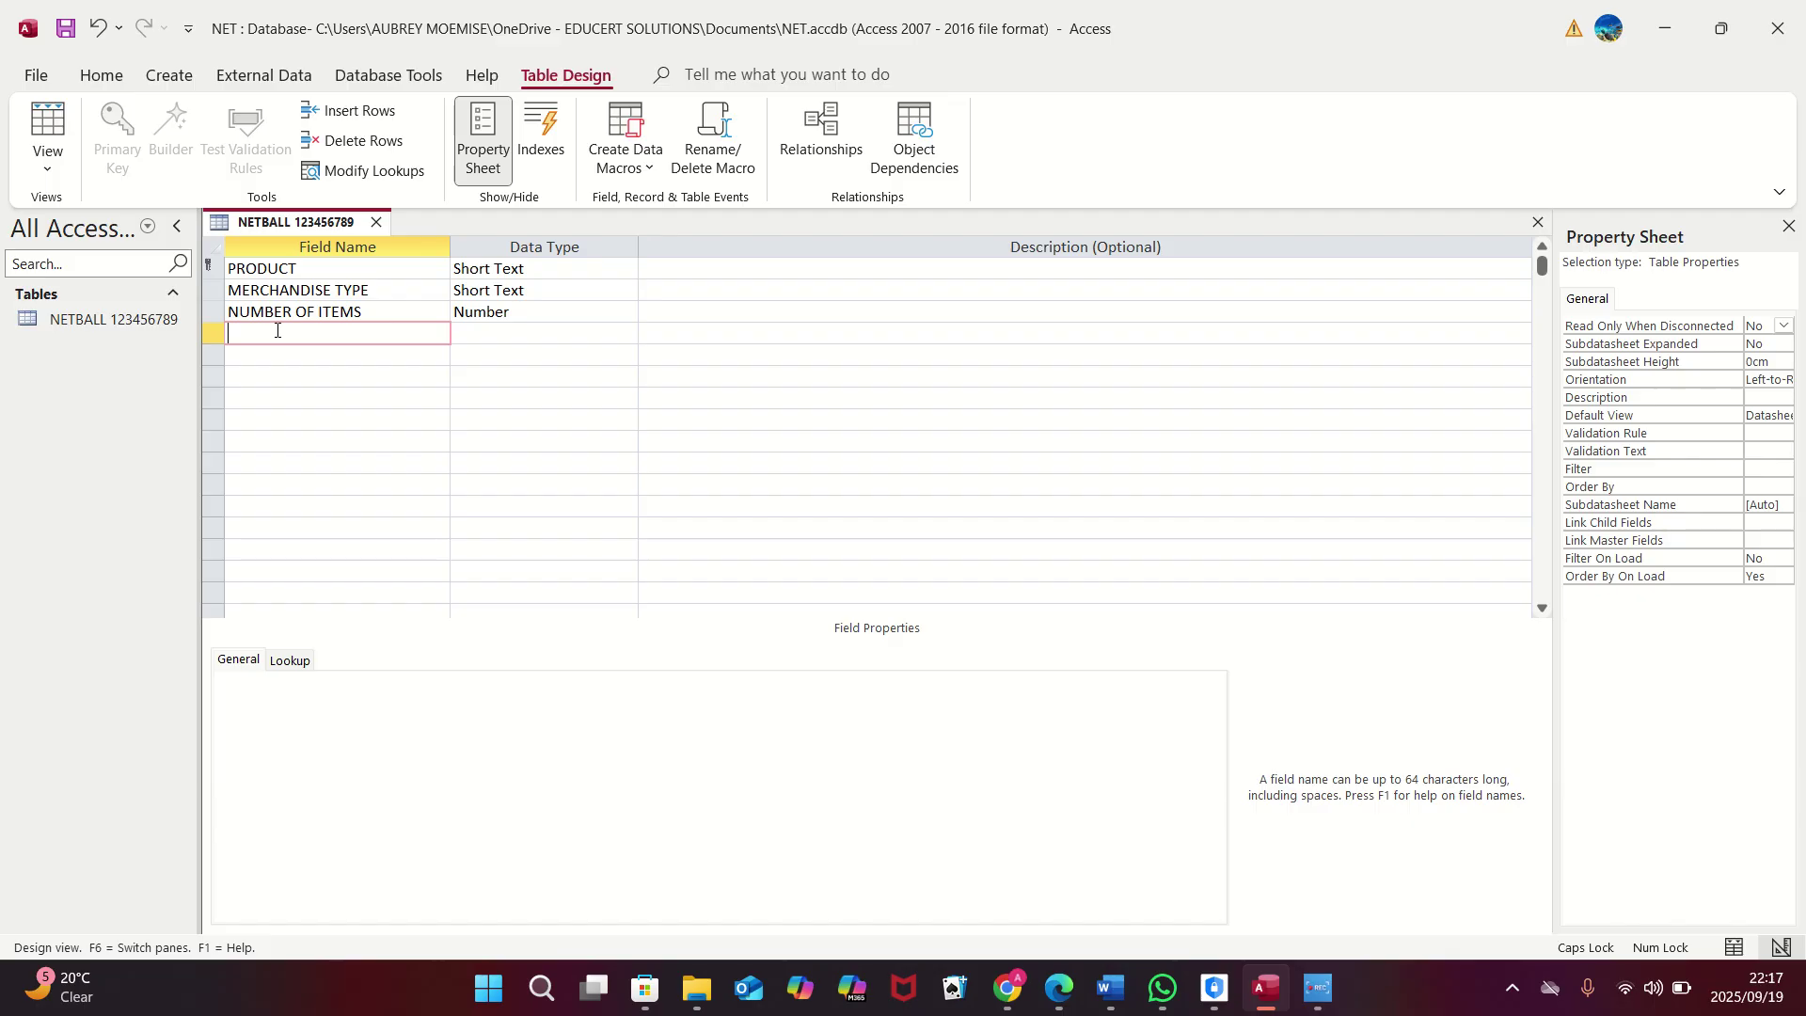
text(PRICE)
click(514, 334)
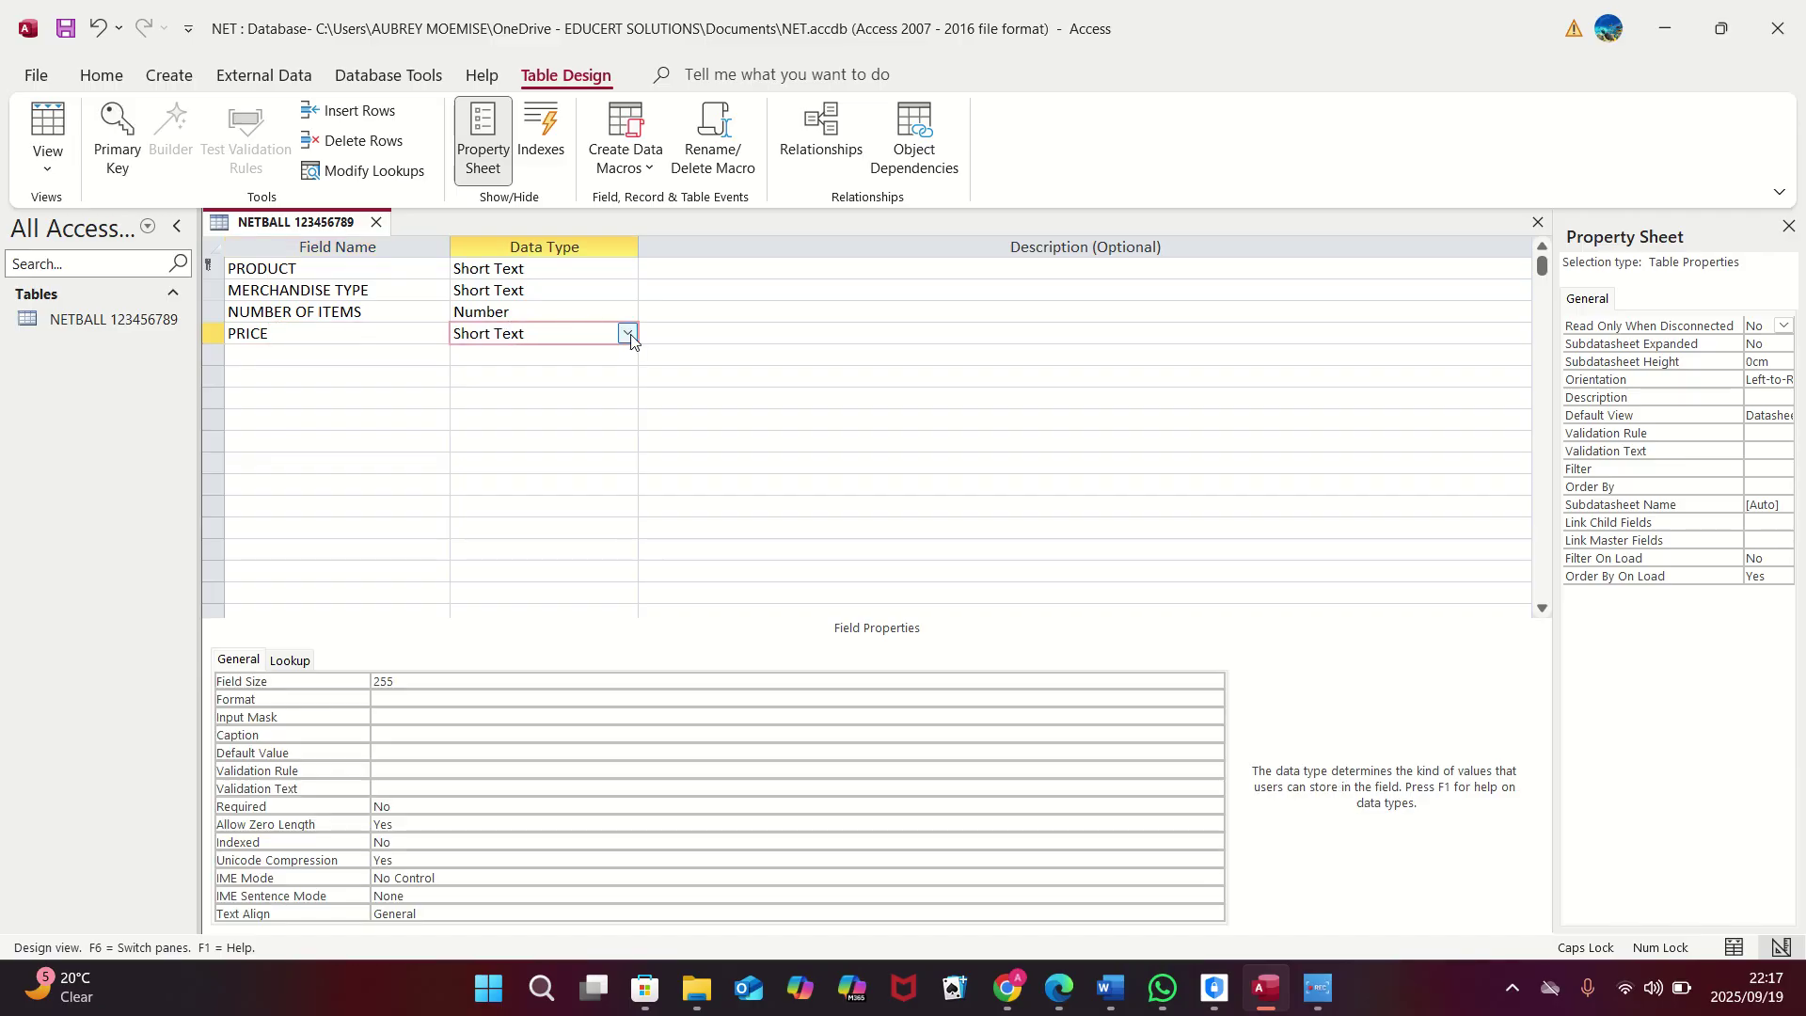
click(627, 334)
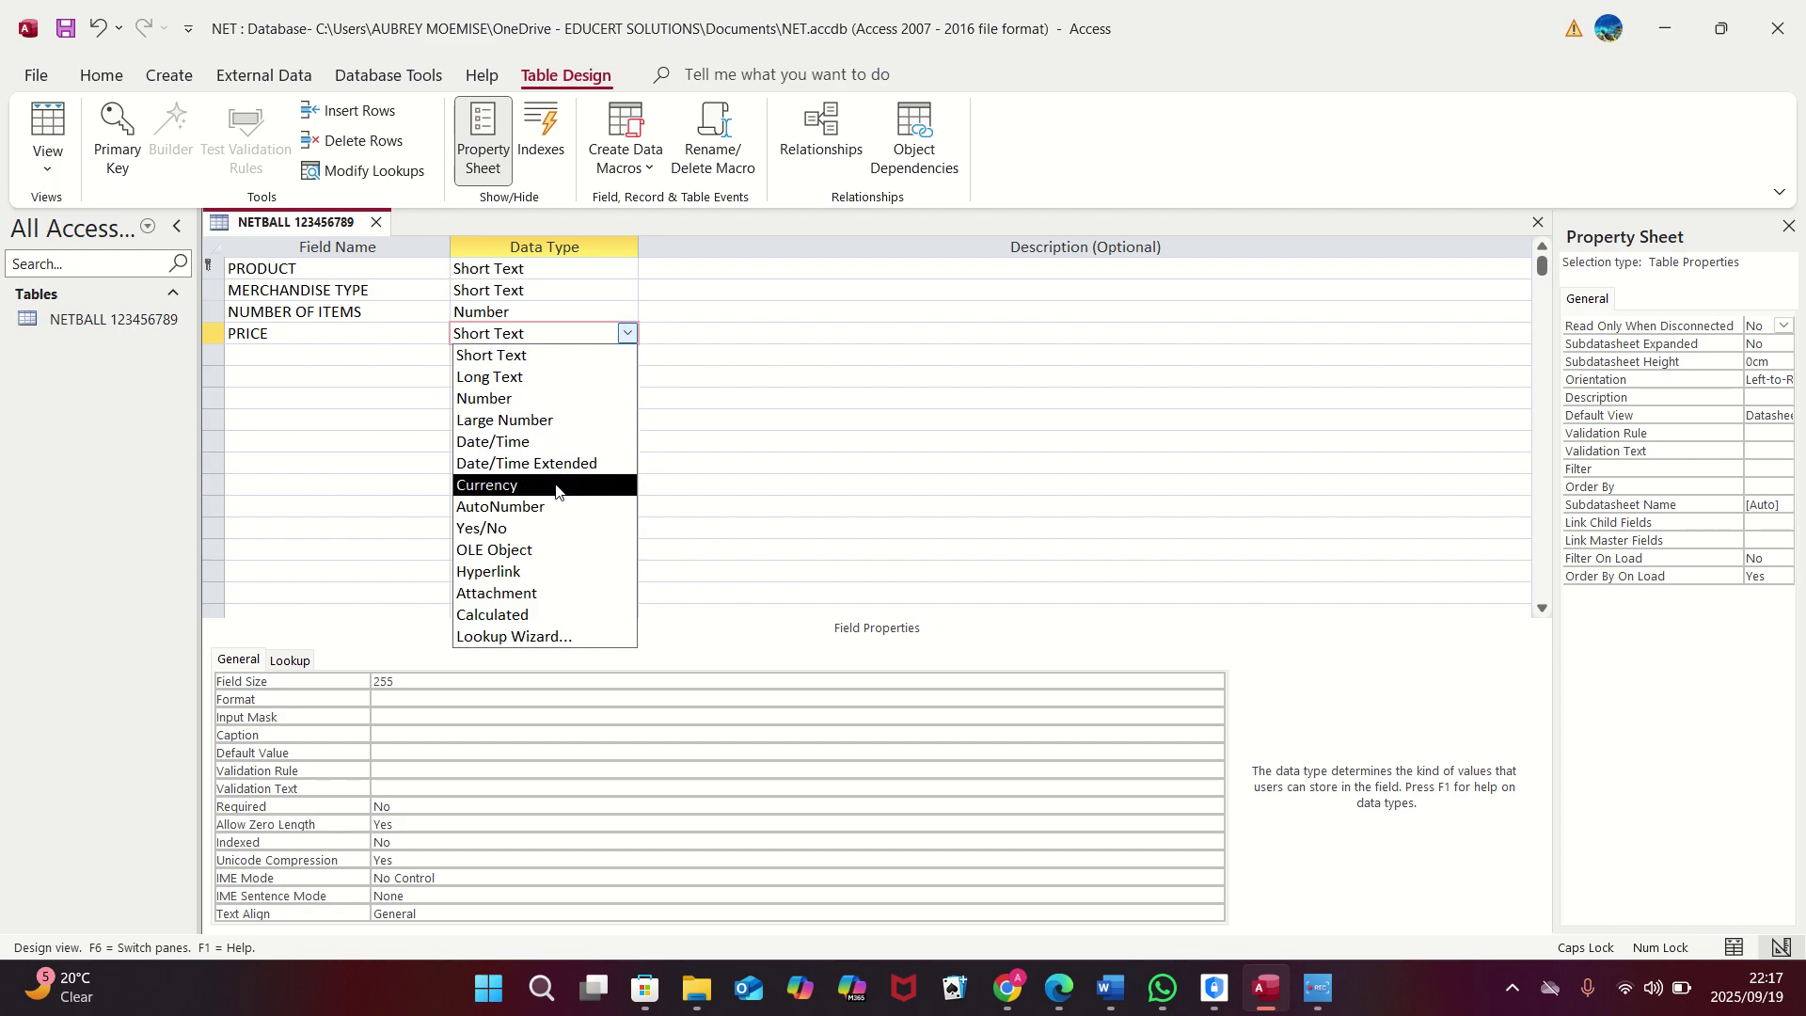
click(556, 485)
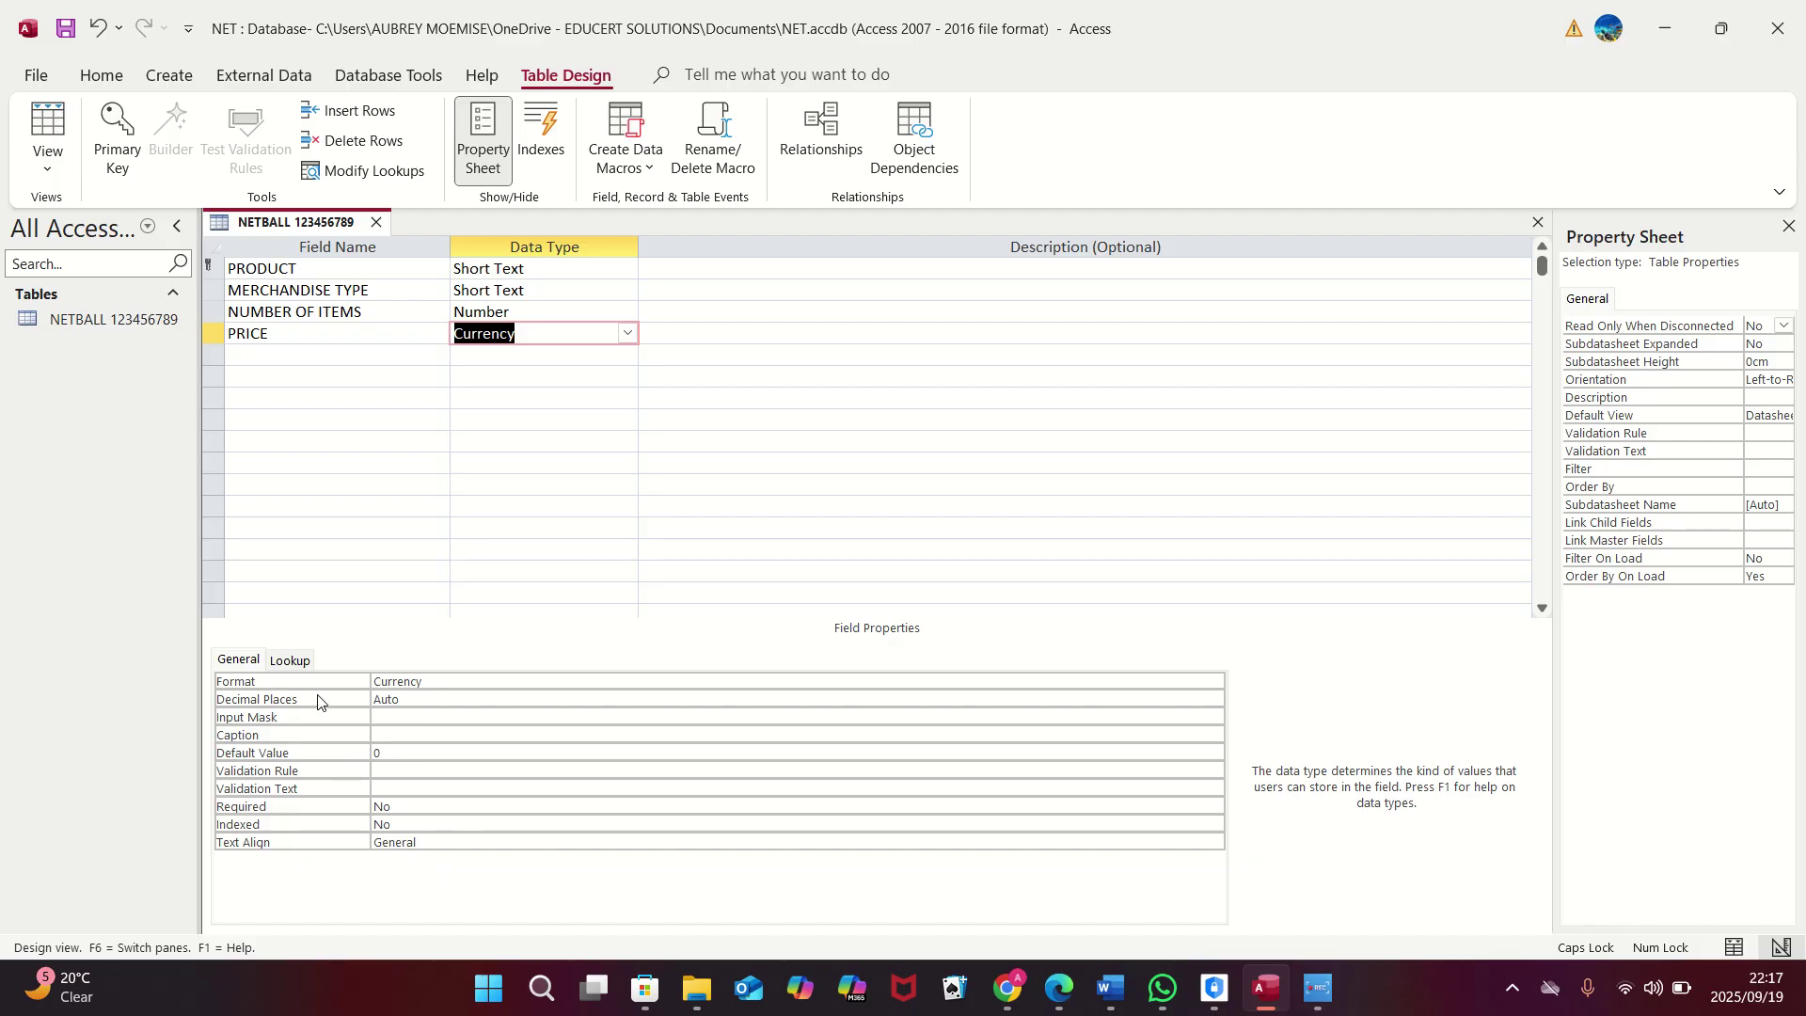
click(412, 699)
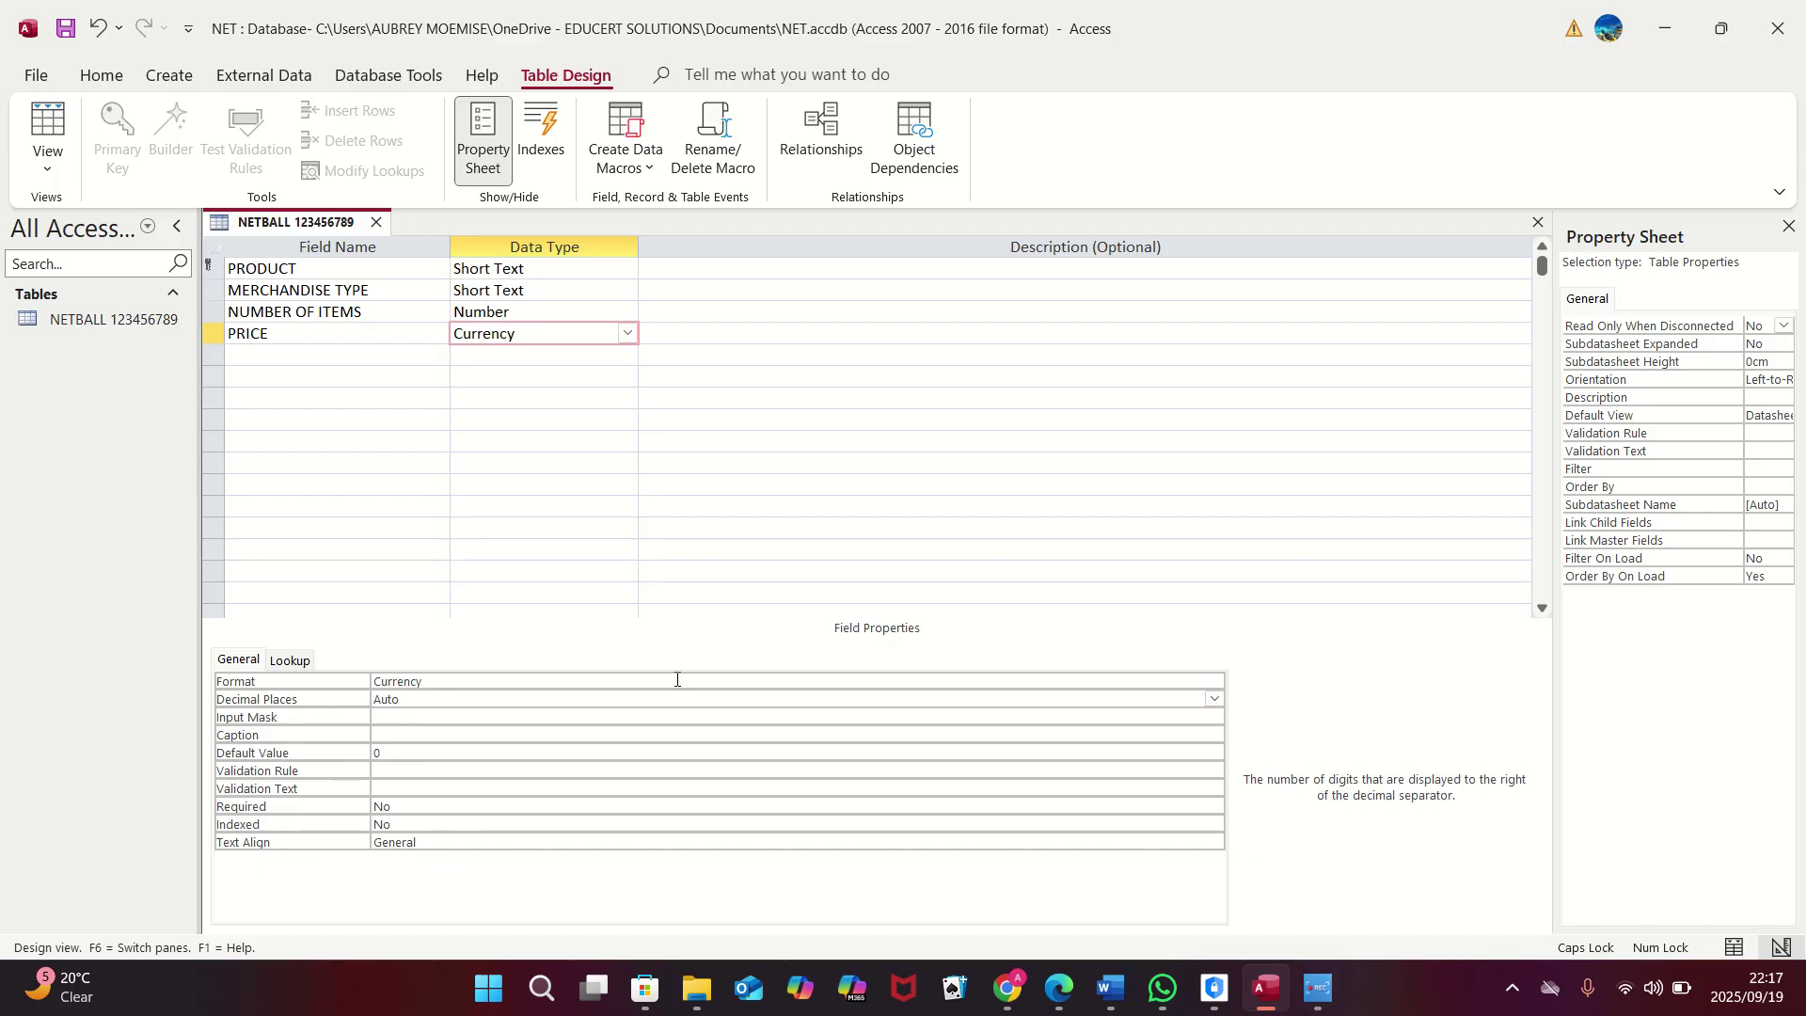
click(1214, 701)
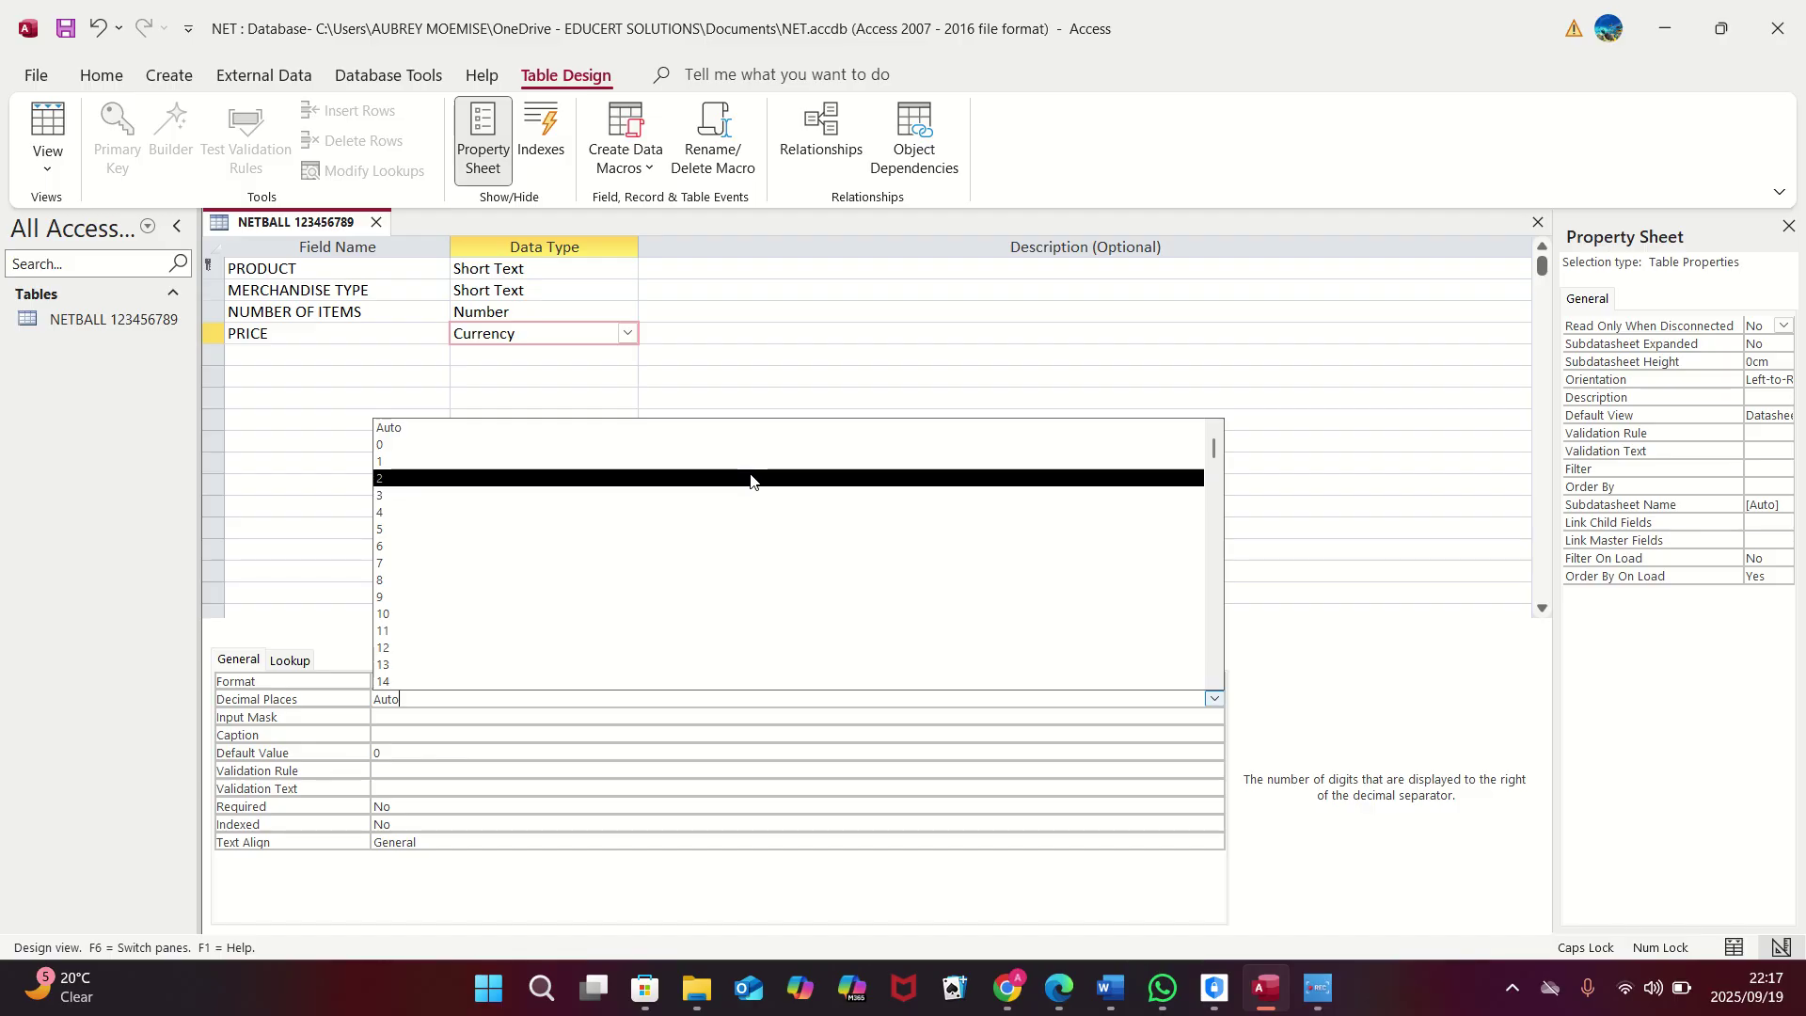
click(750, 479)
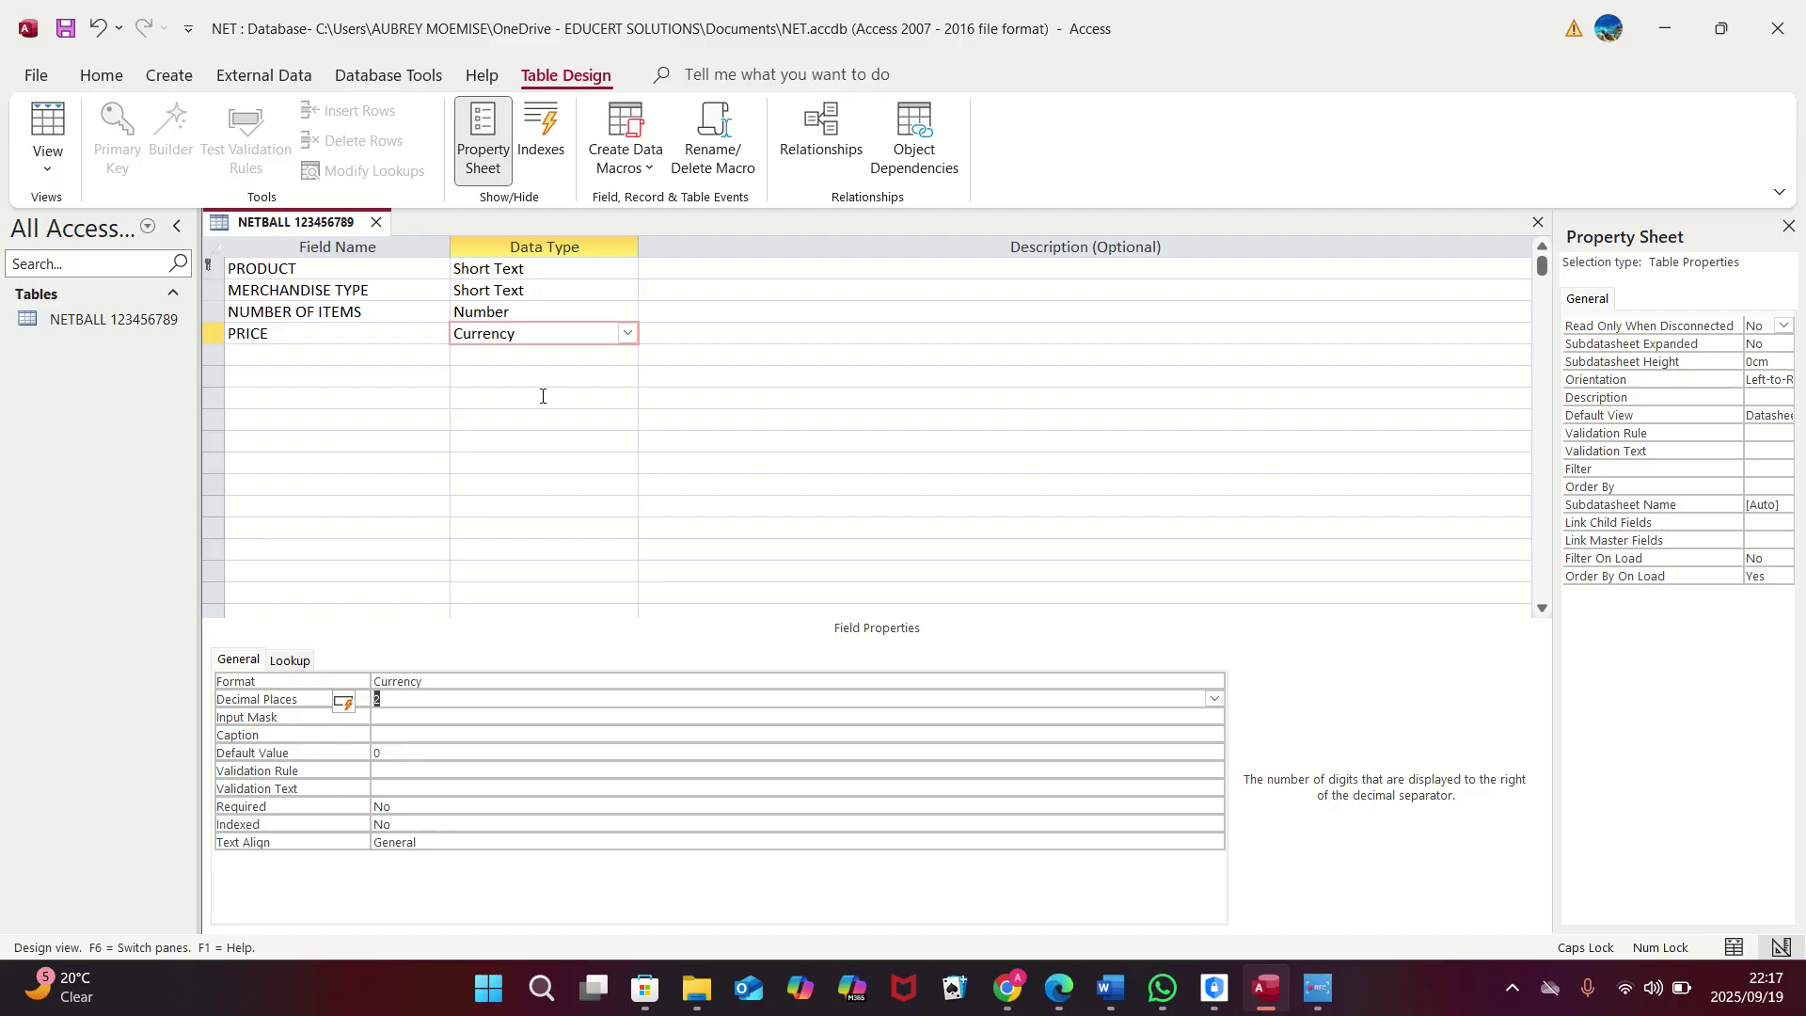
Step: Add a DATE ORDERED field below PRICE with the Date/Time data type and the Medium Date format
click(372, 360)
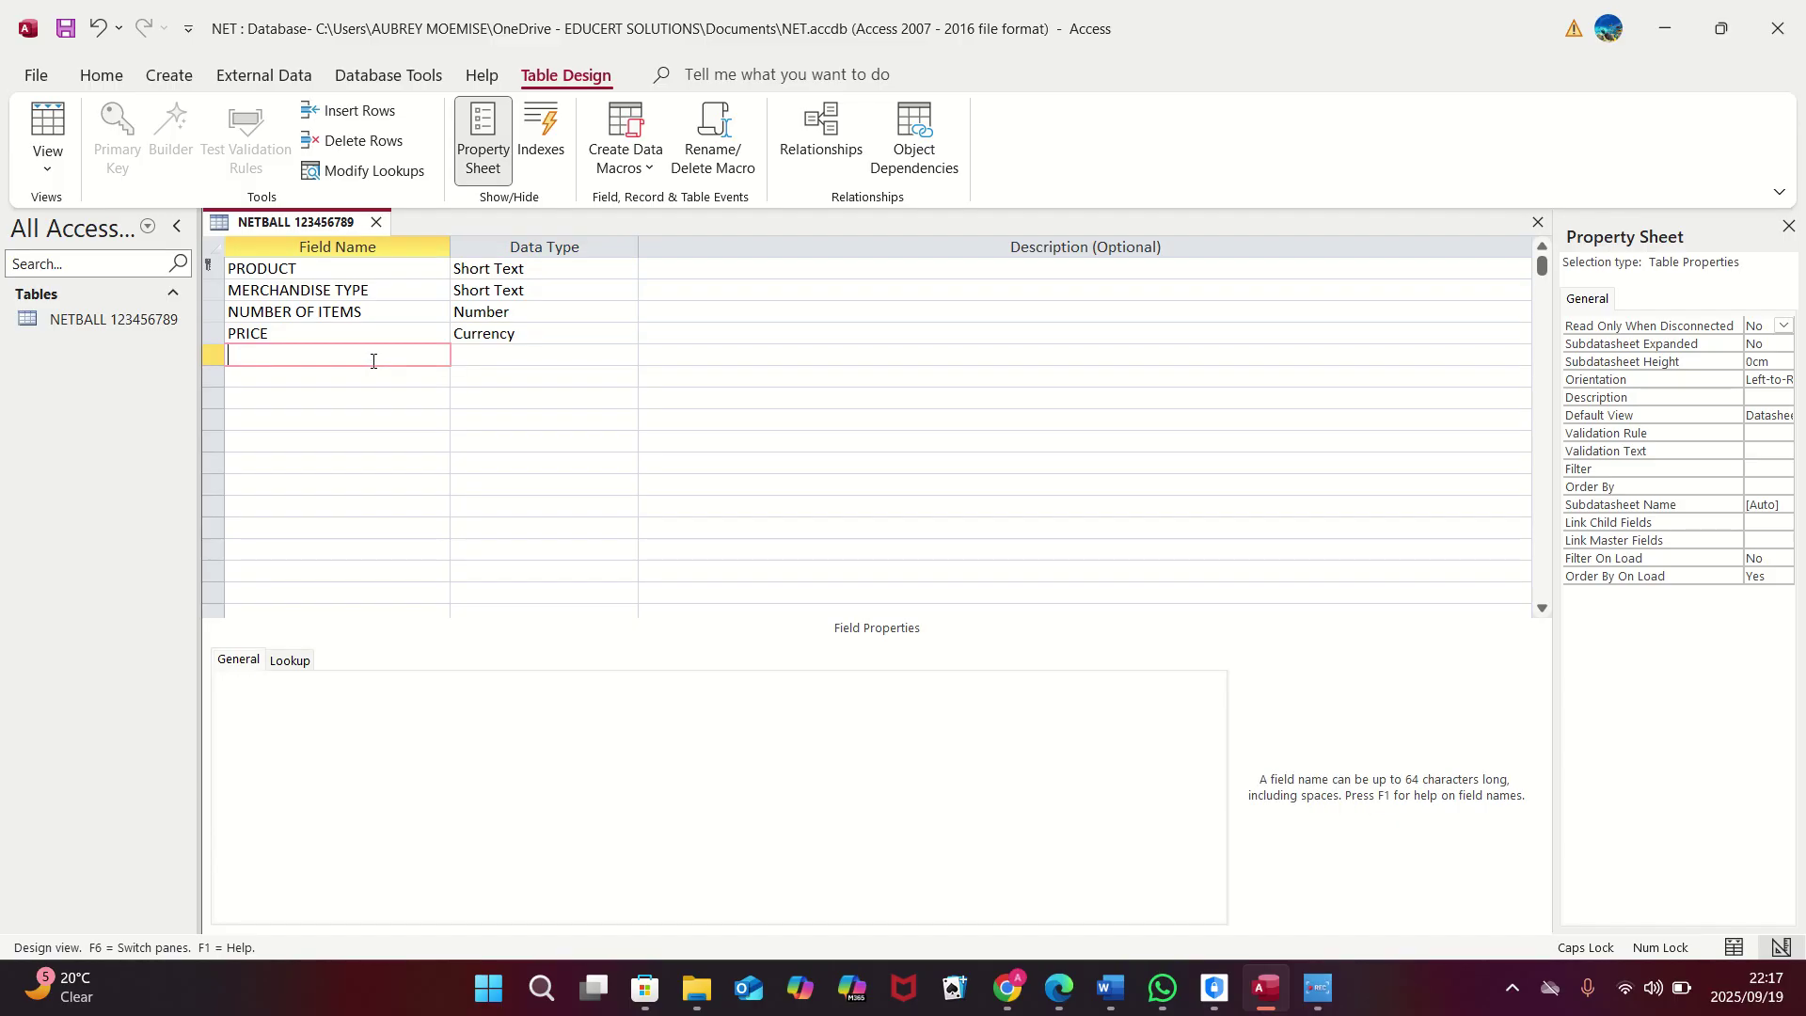
text(DATE ORDERED)
key(Tab)
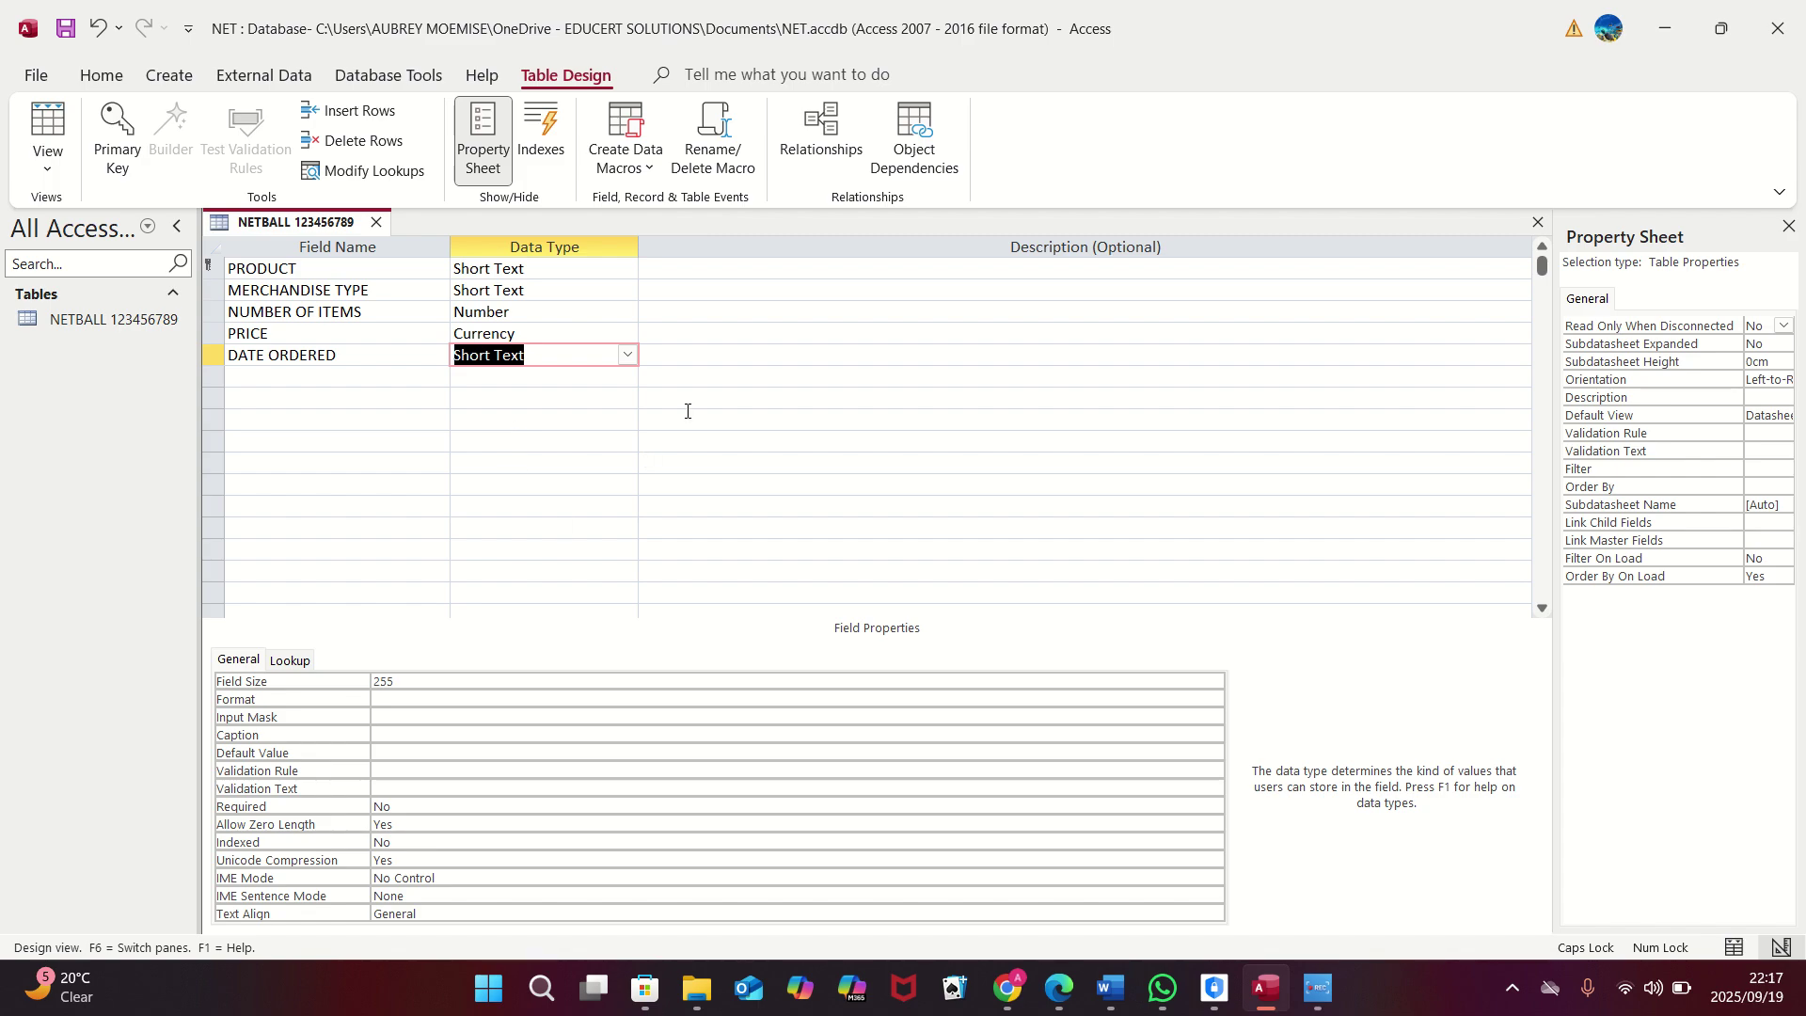
click(627, 355)
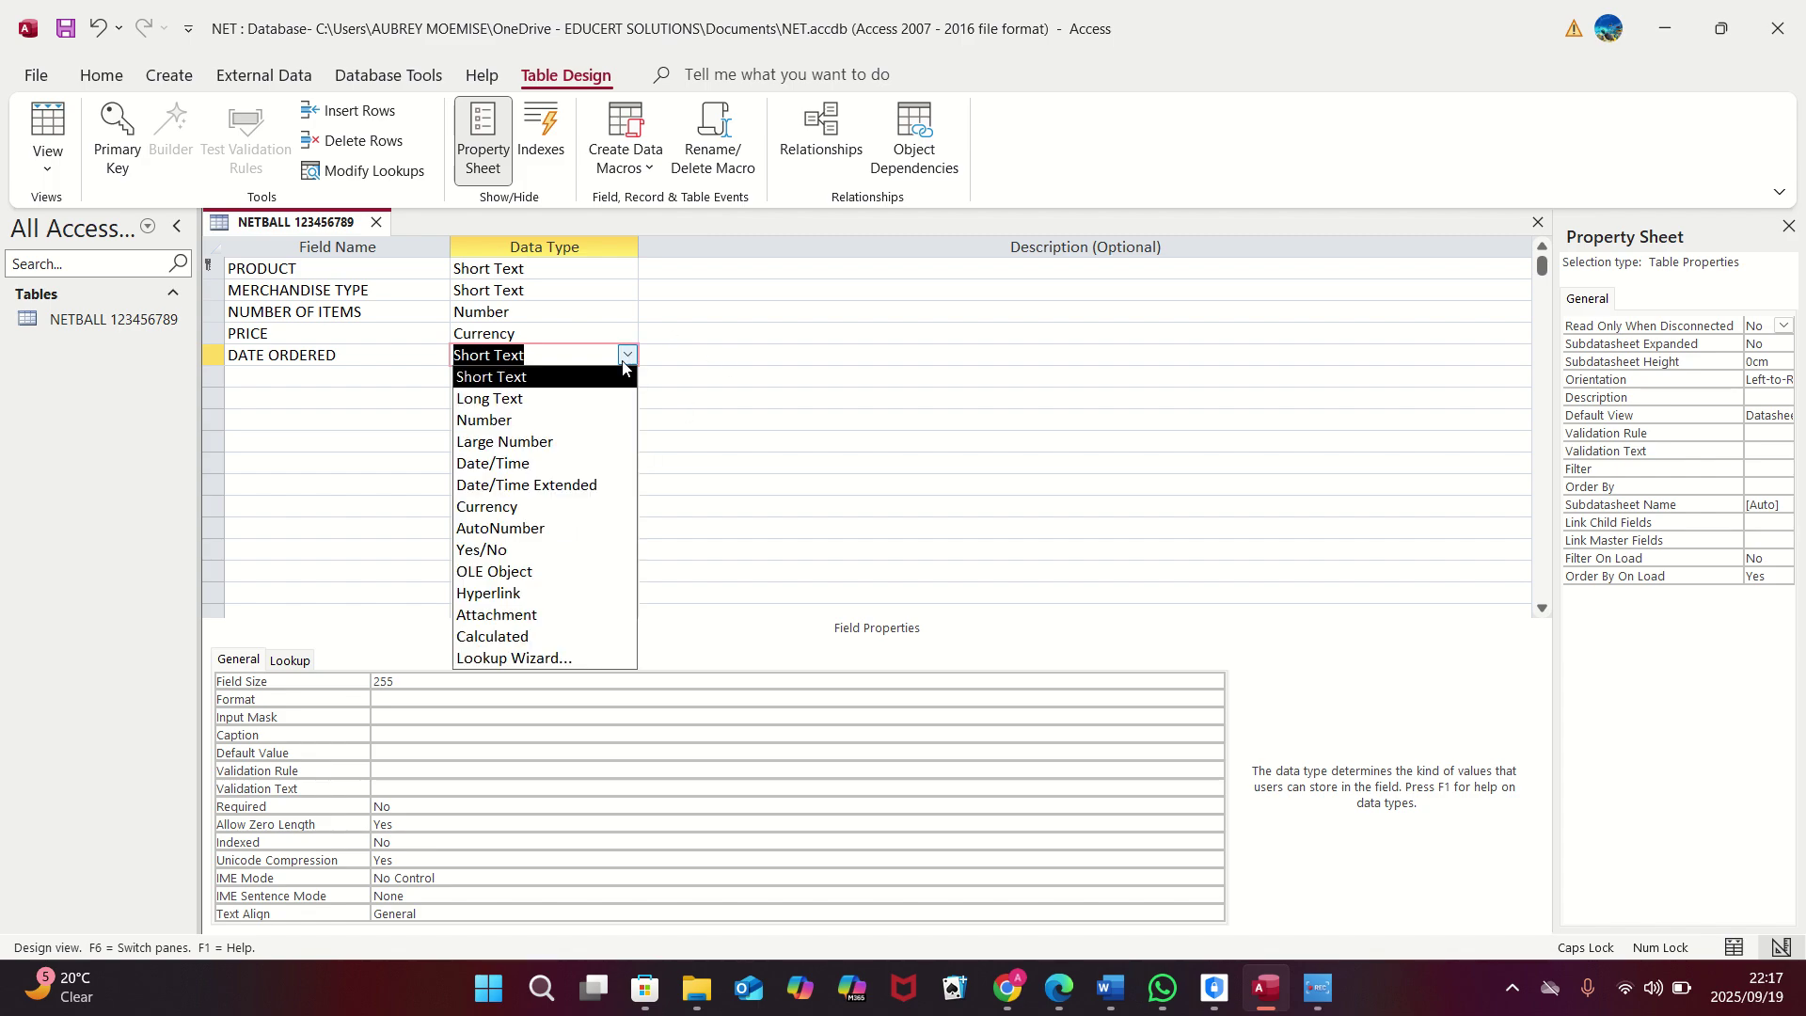
click(527, 465)
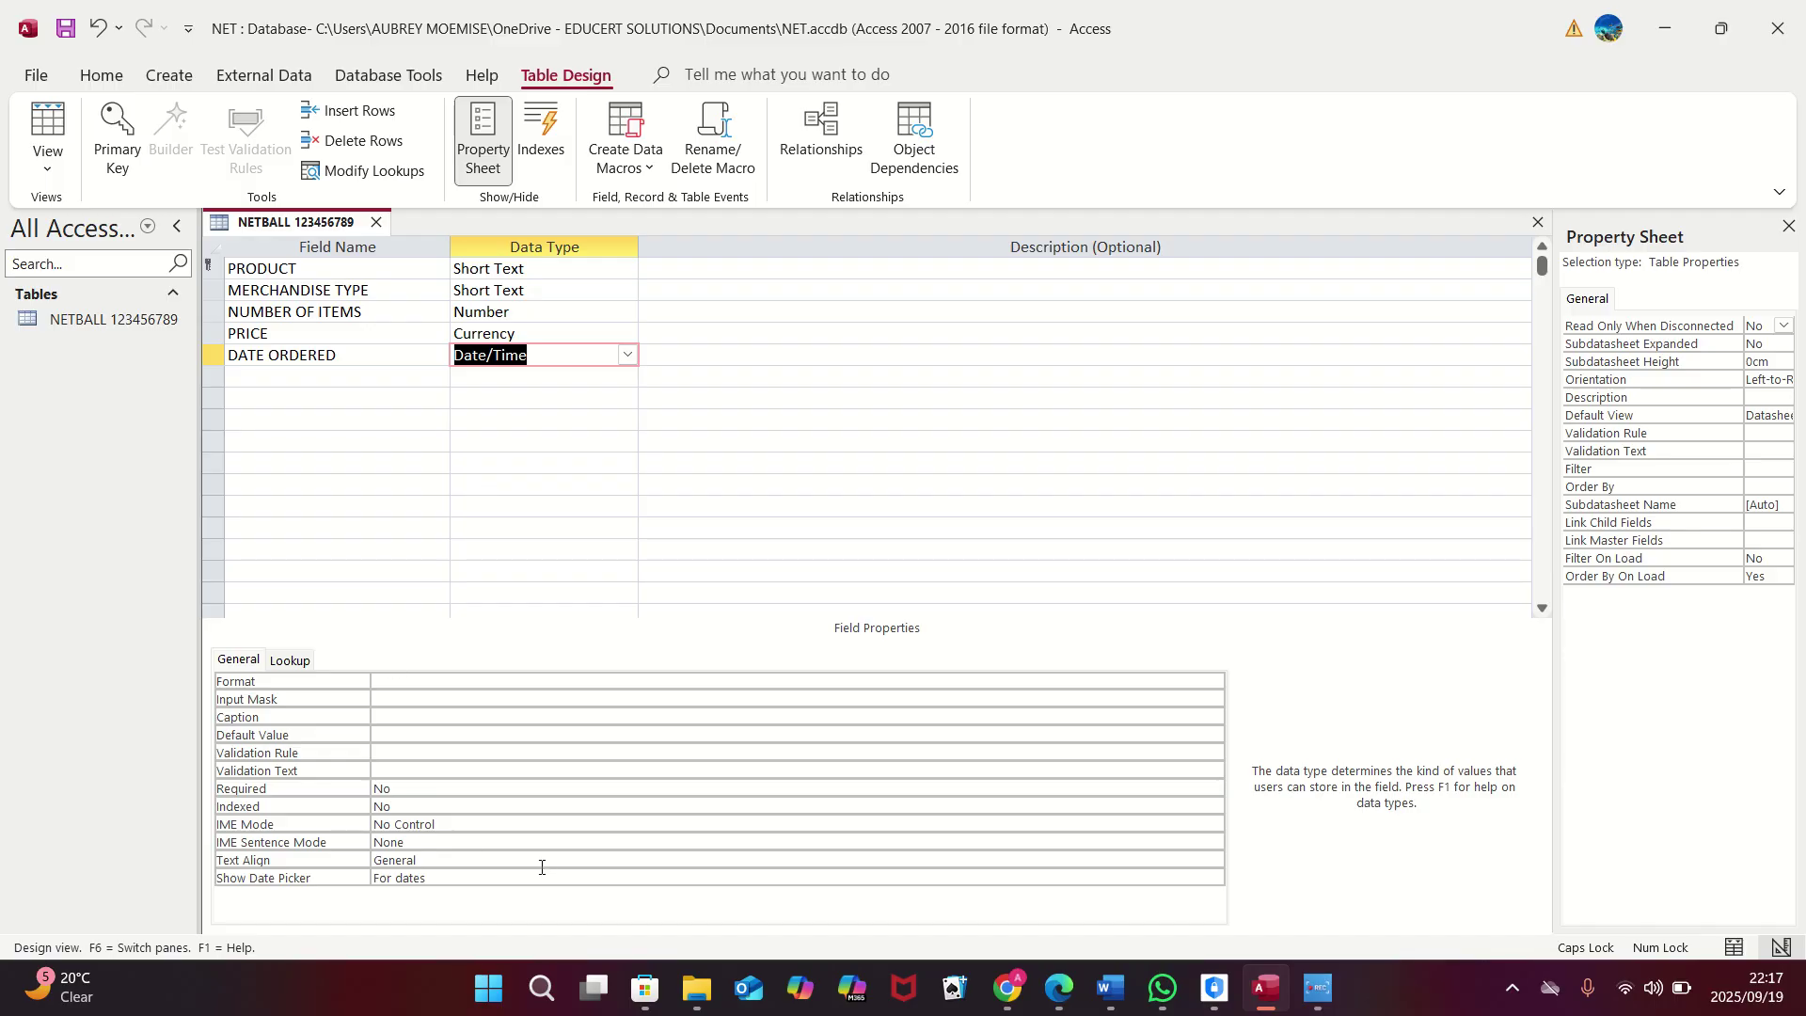
click(375, 684)
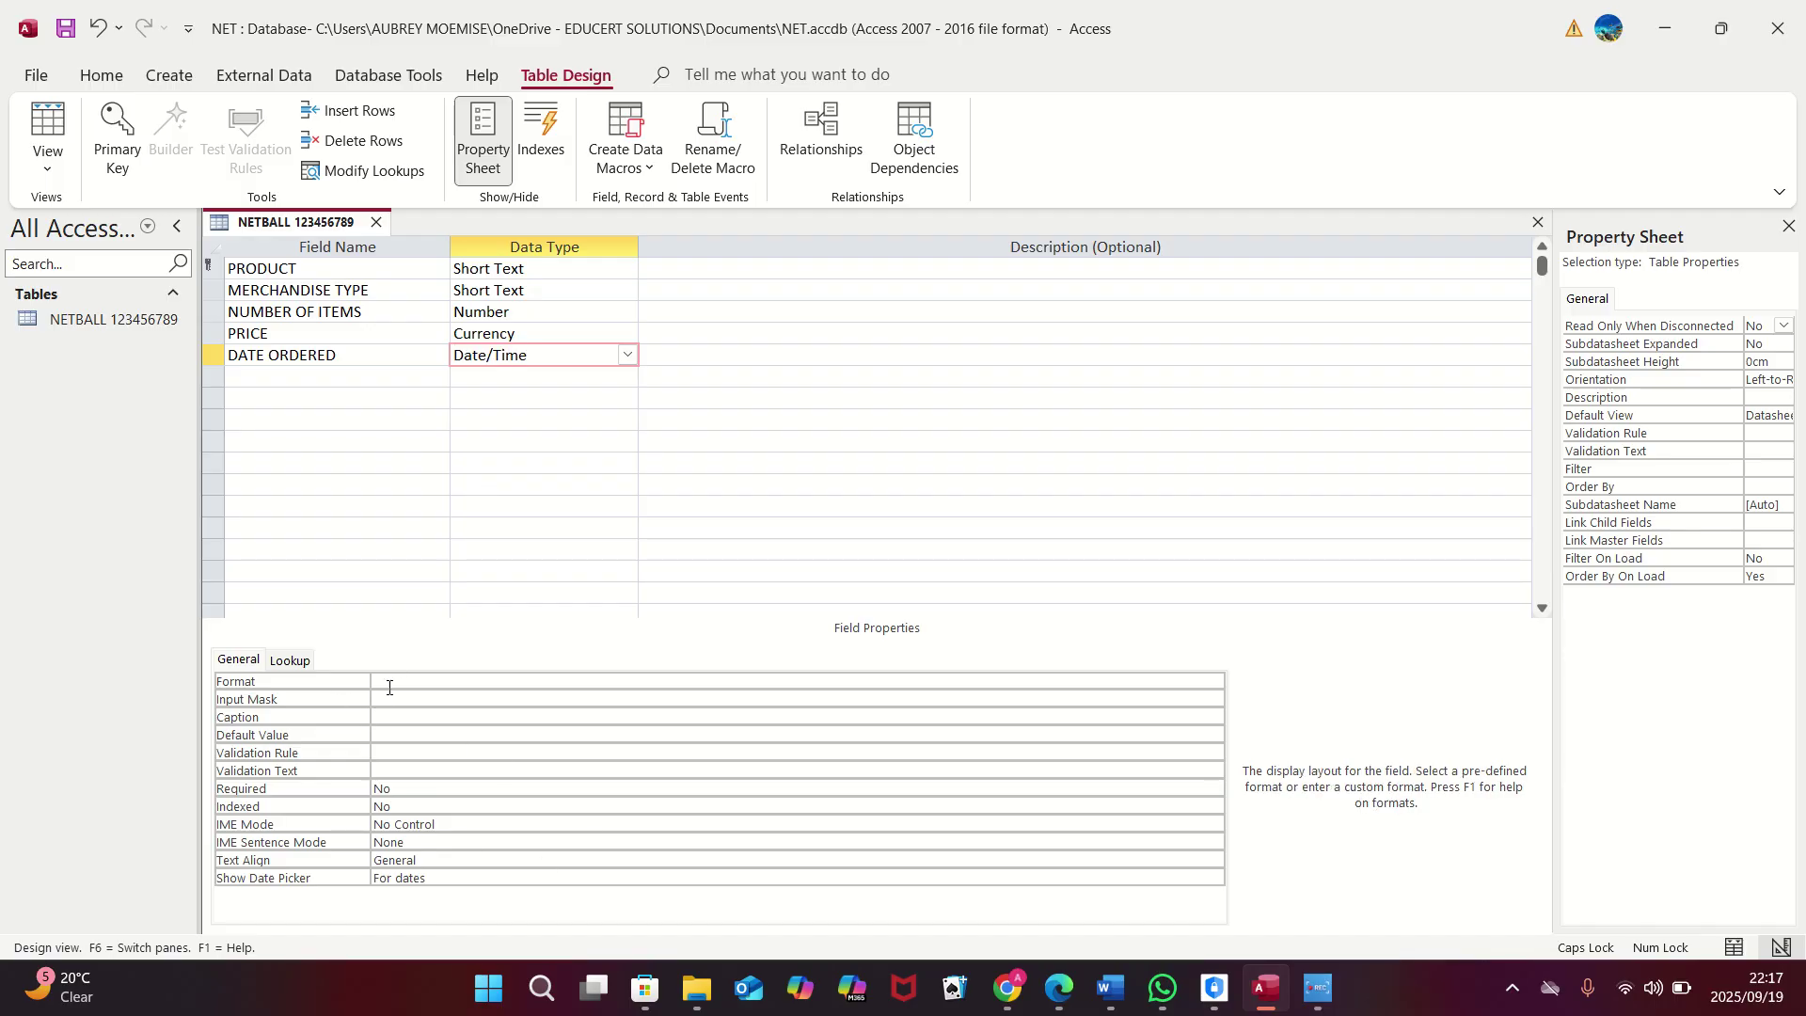
click(1215, 682)
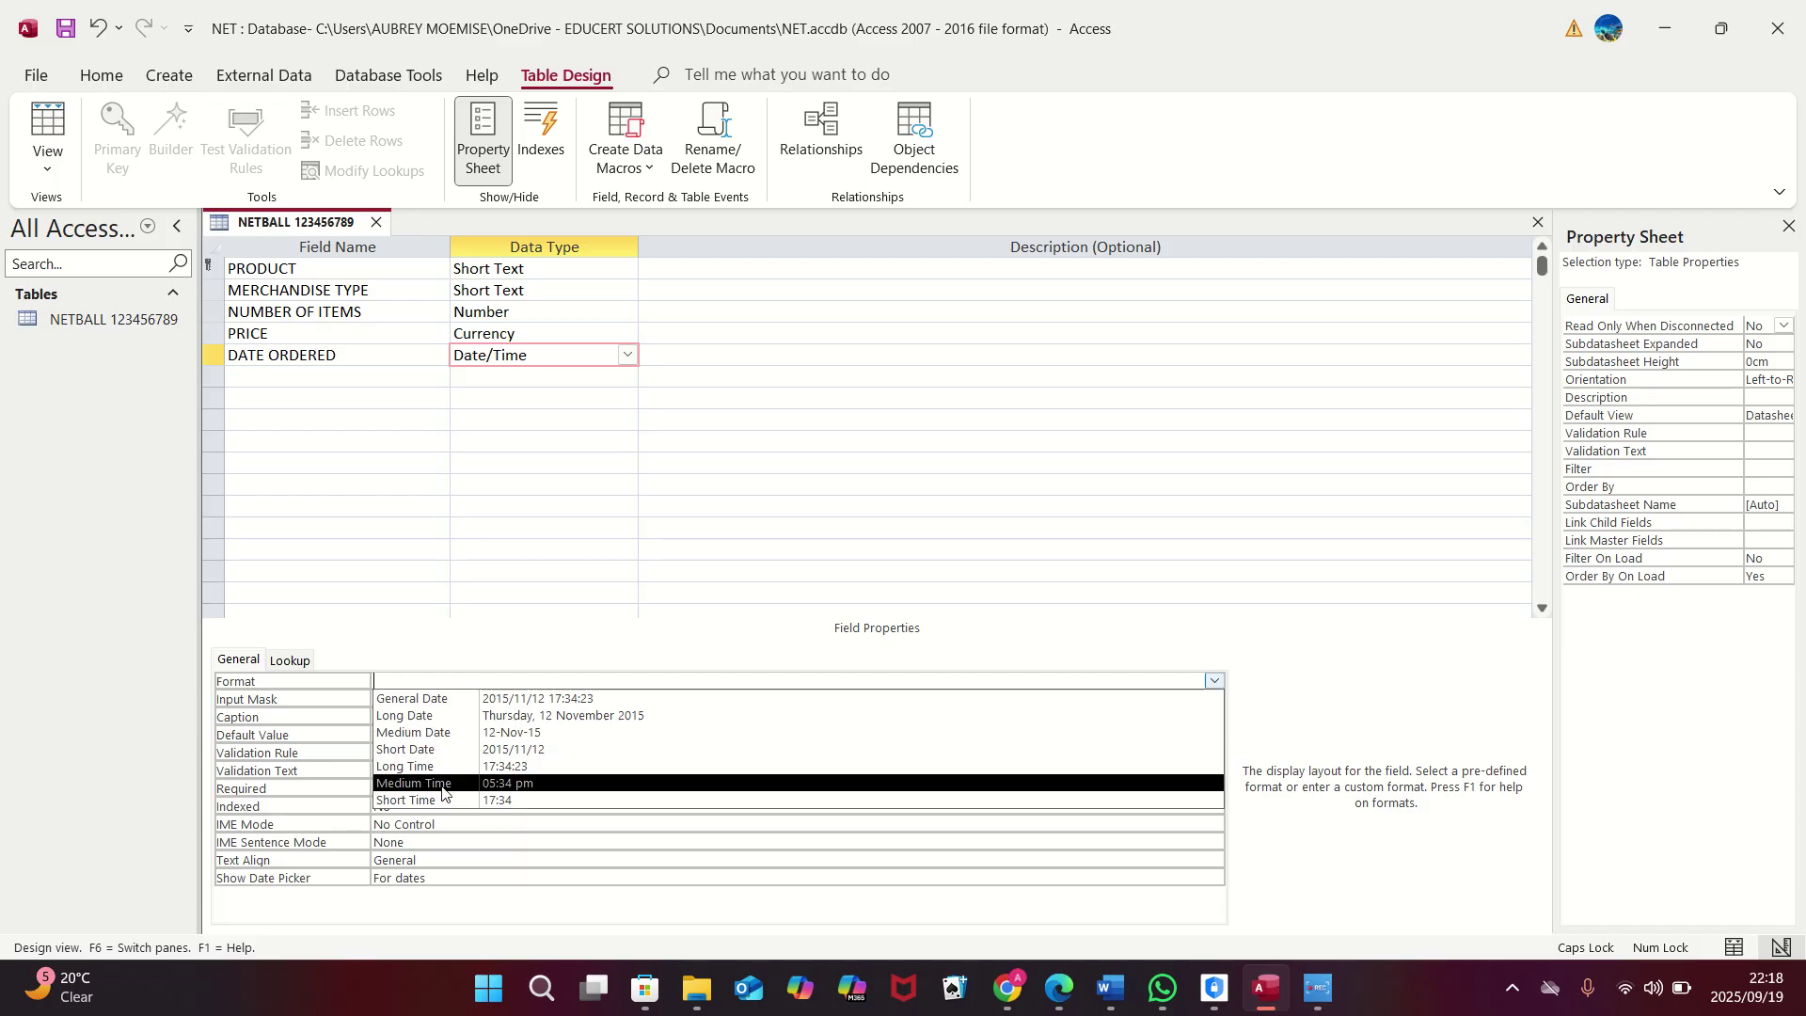
click(440, 733)
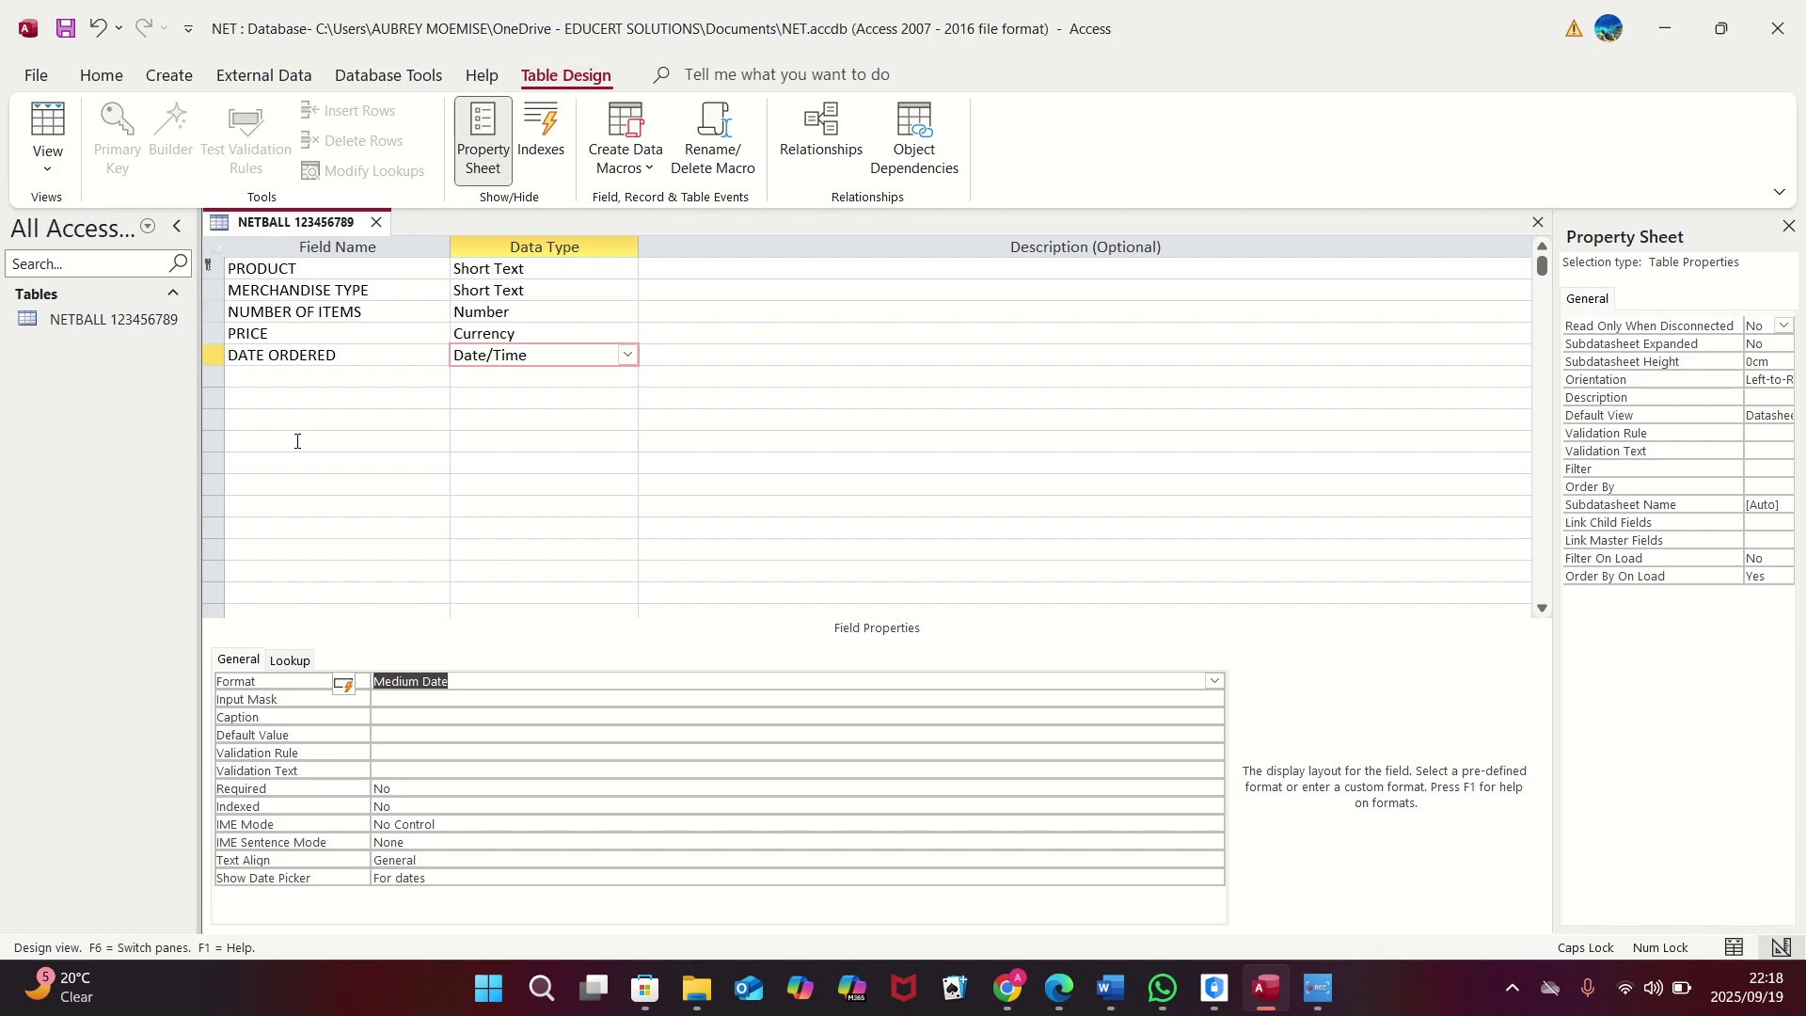
Step: Add a DELIVERED field below DATE ORDERED with the Yes/No data type, keeping its format as Yes/No
click(313, 377)
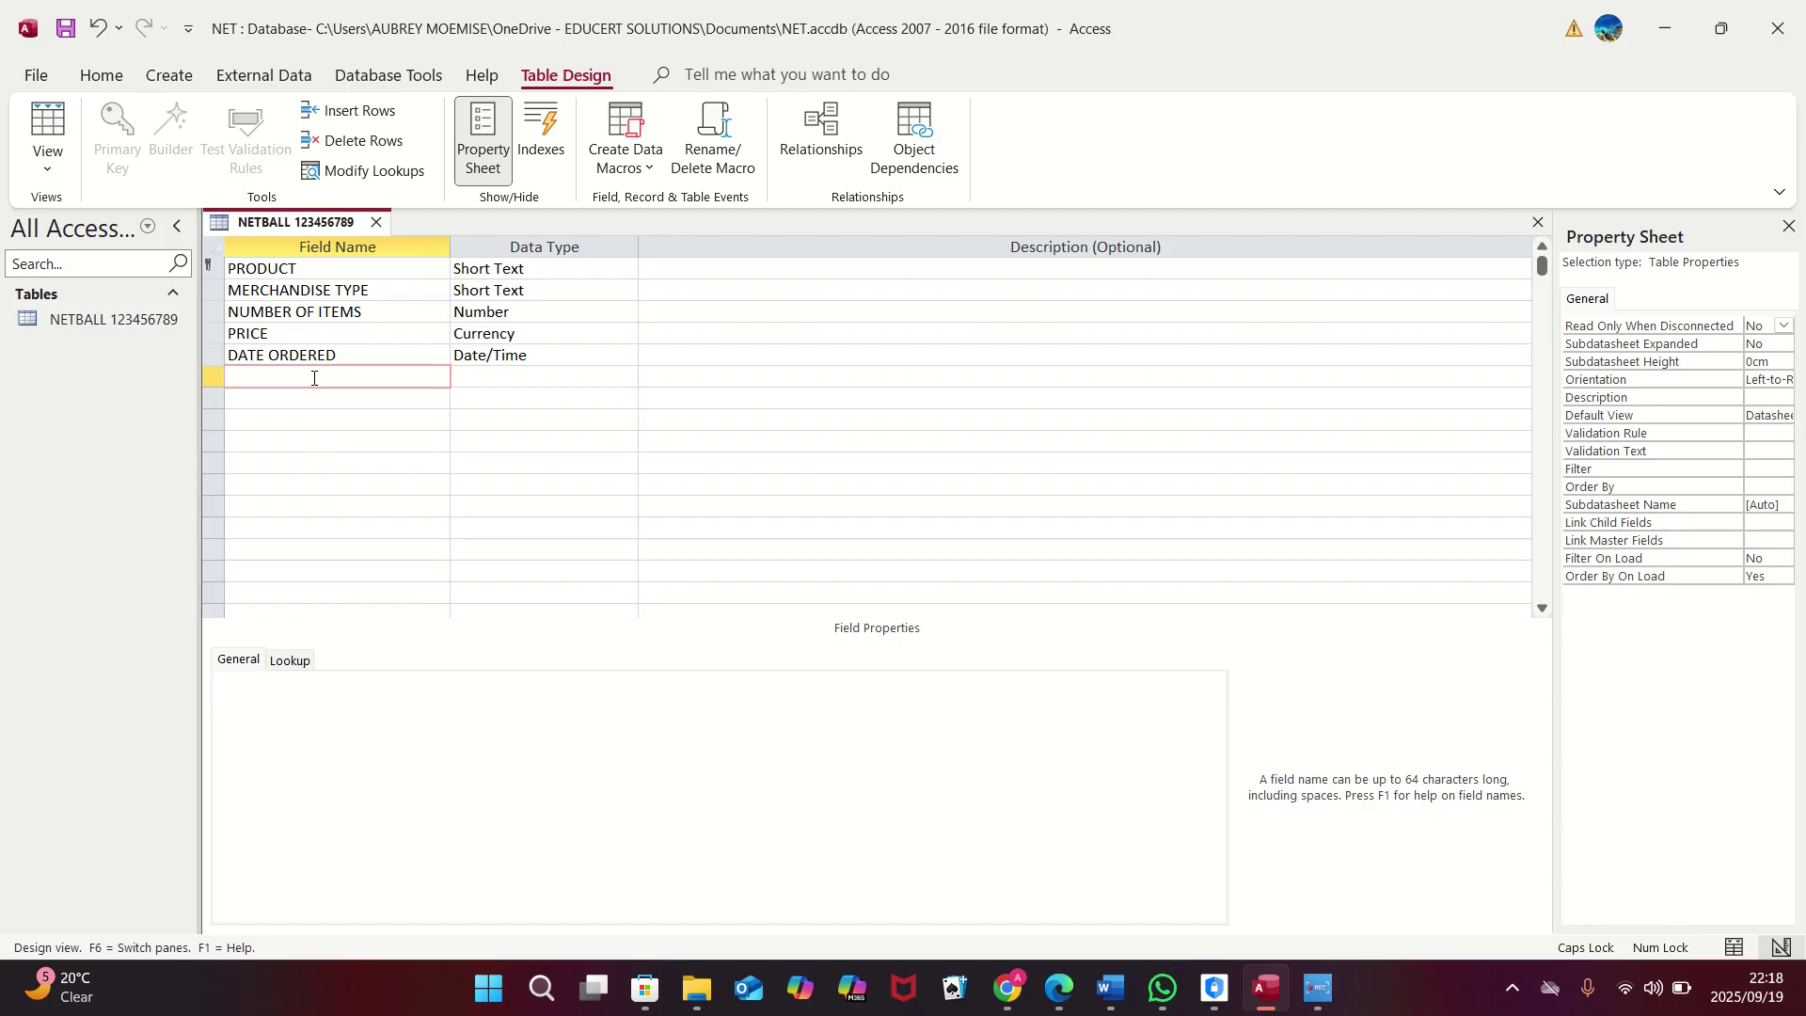
text(DELIVERED)
key(Tab)
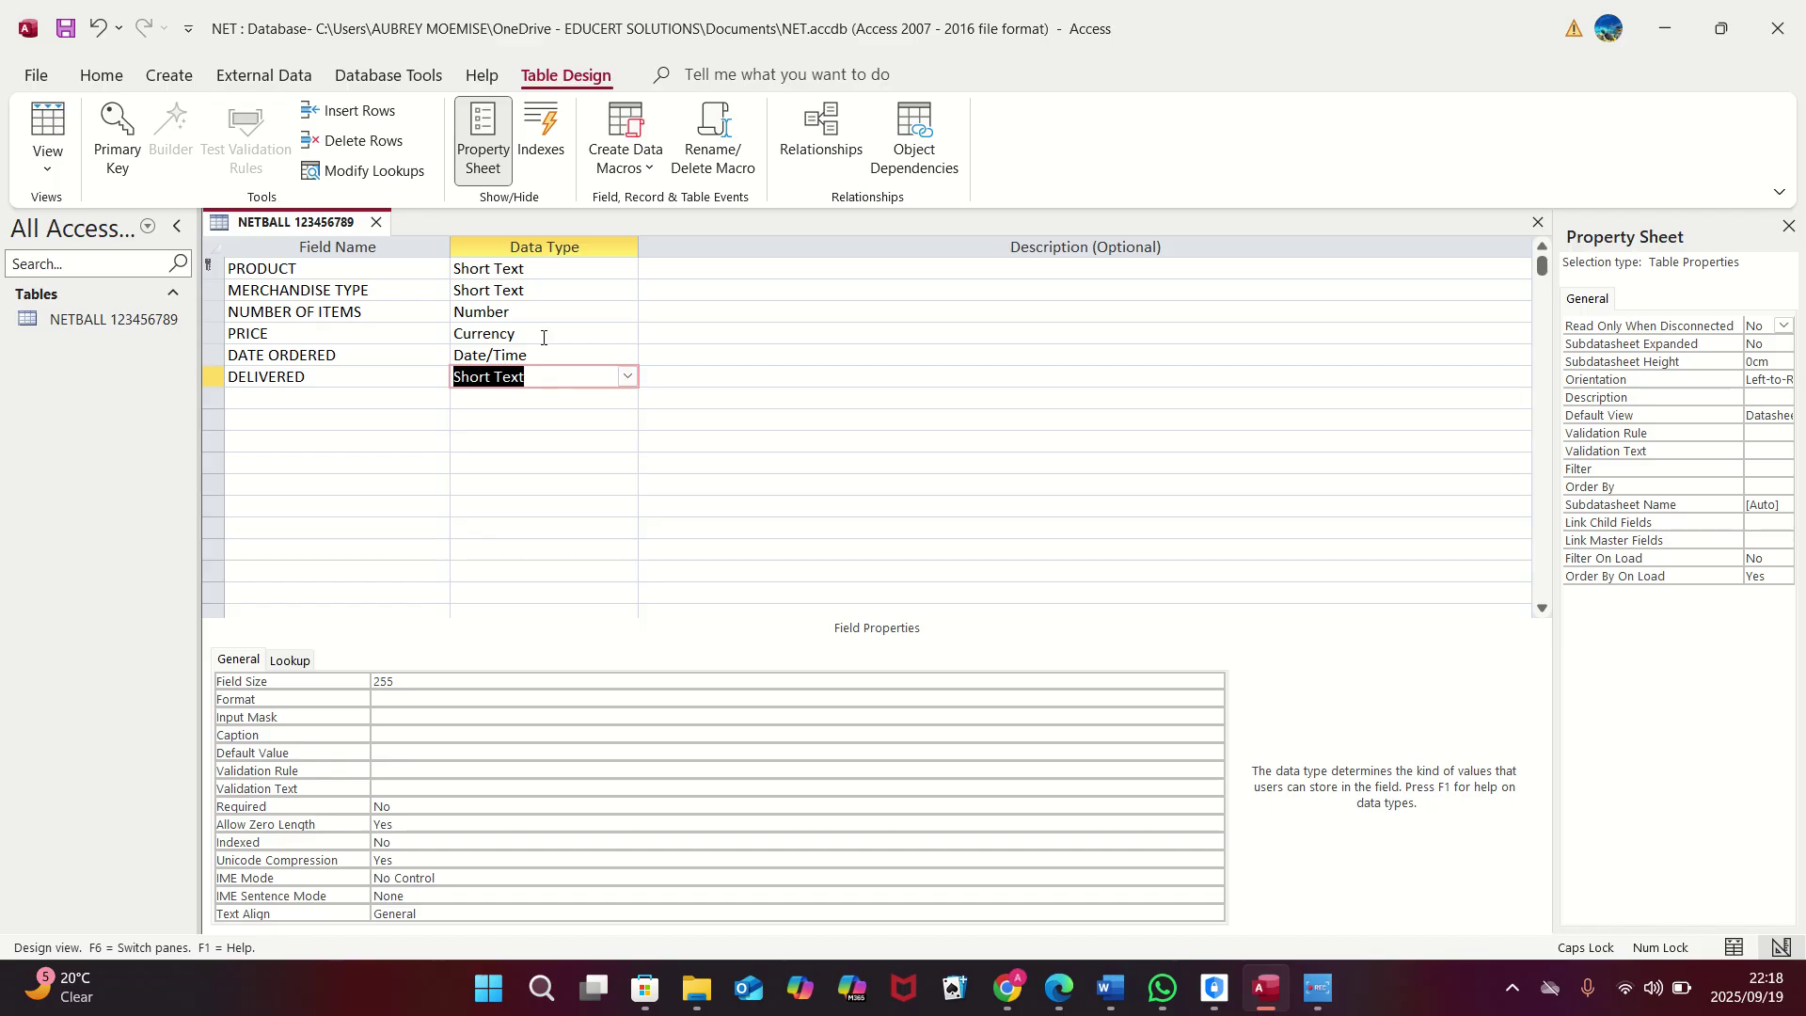
click(627, 374)
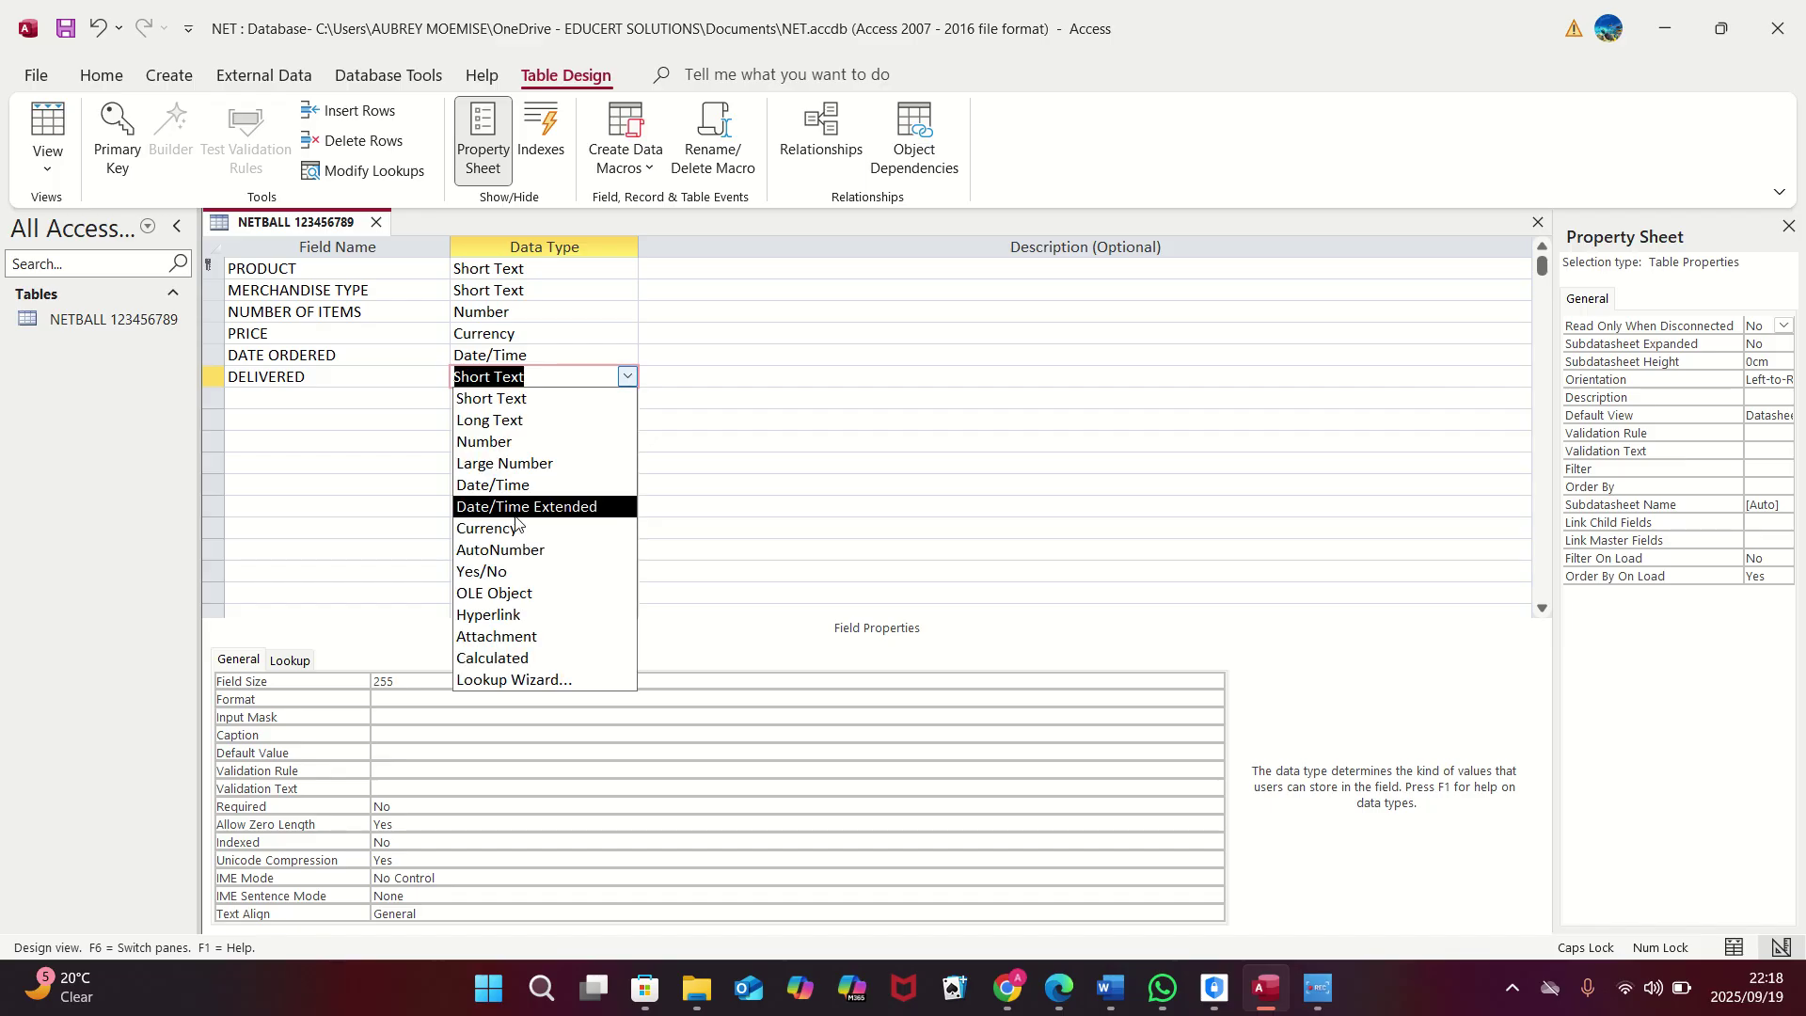
click(492, 572)
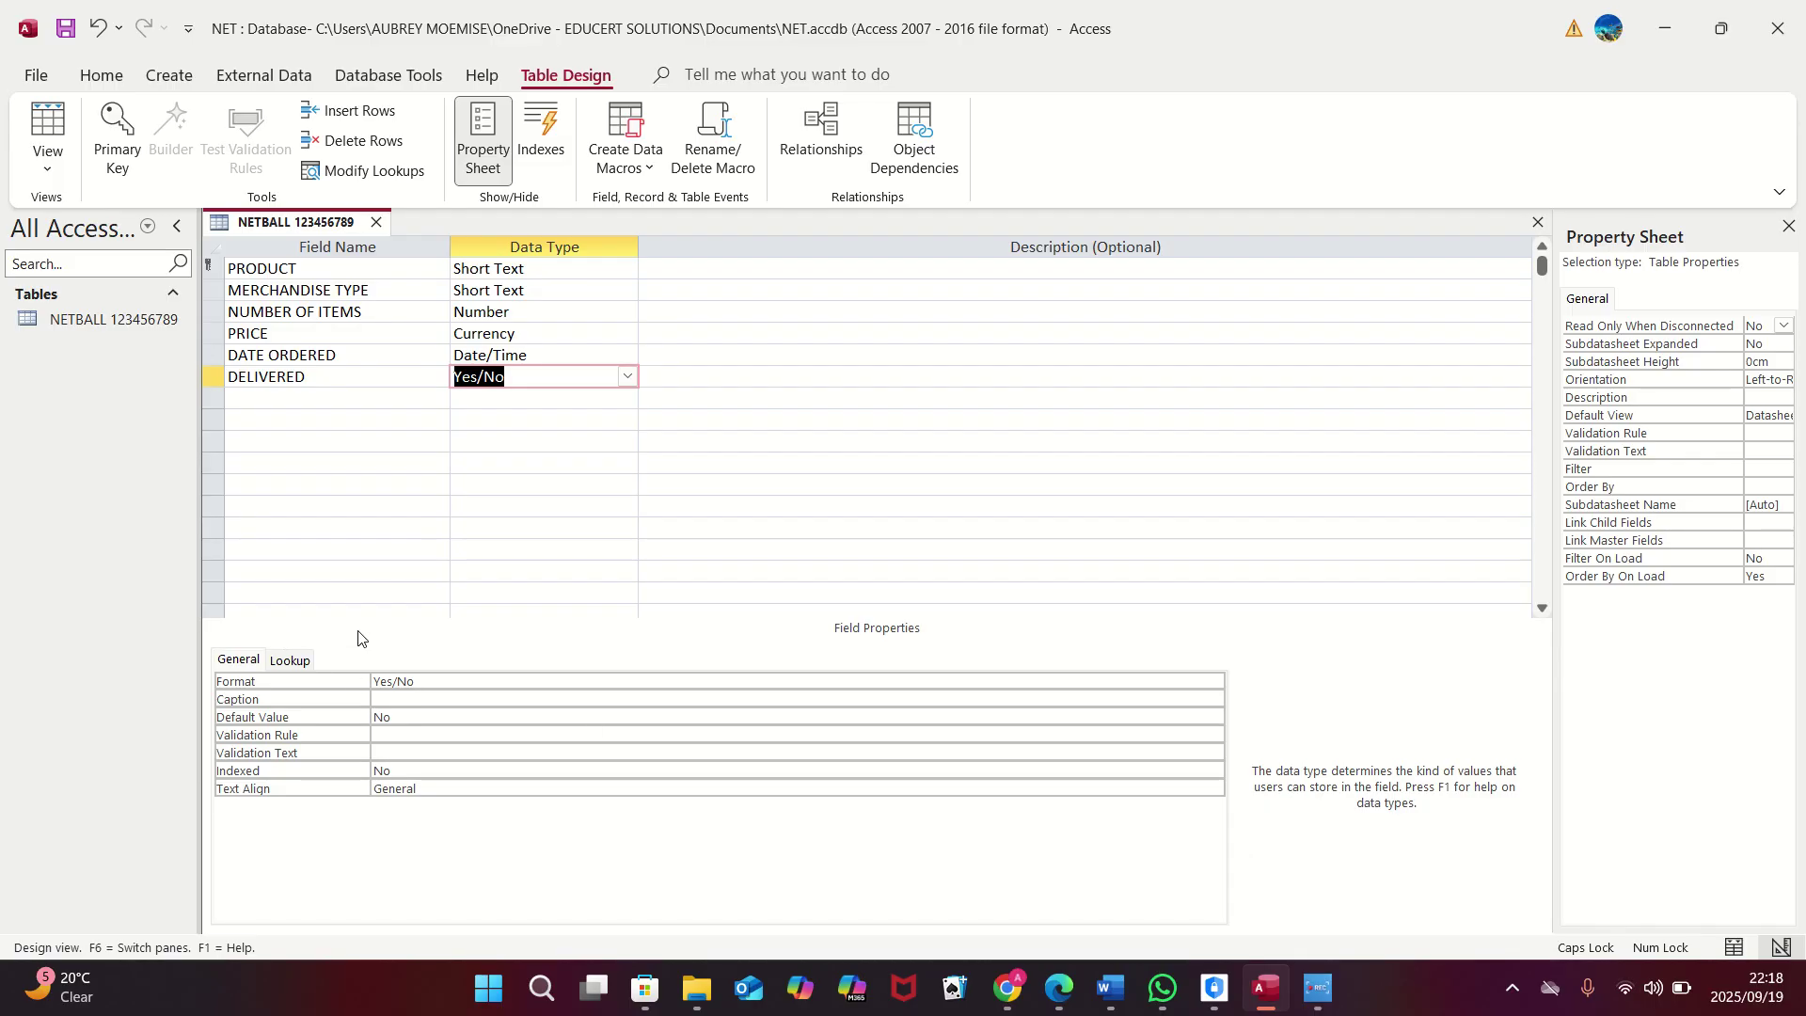
click(1214, 683)
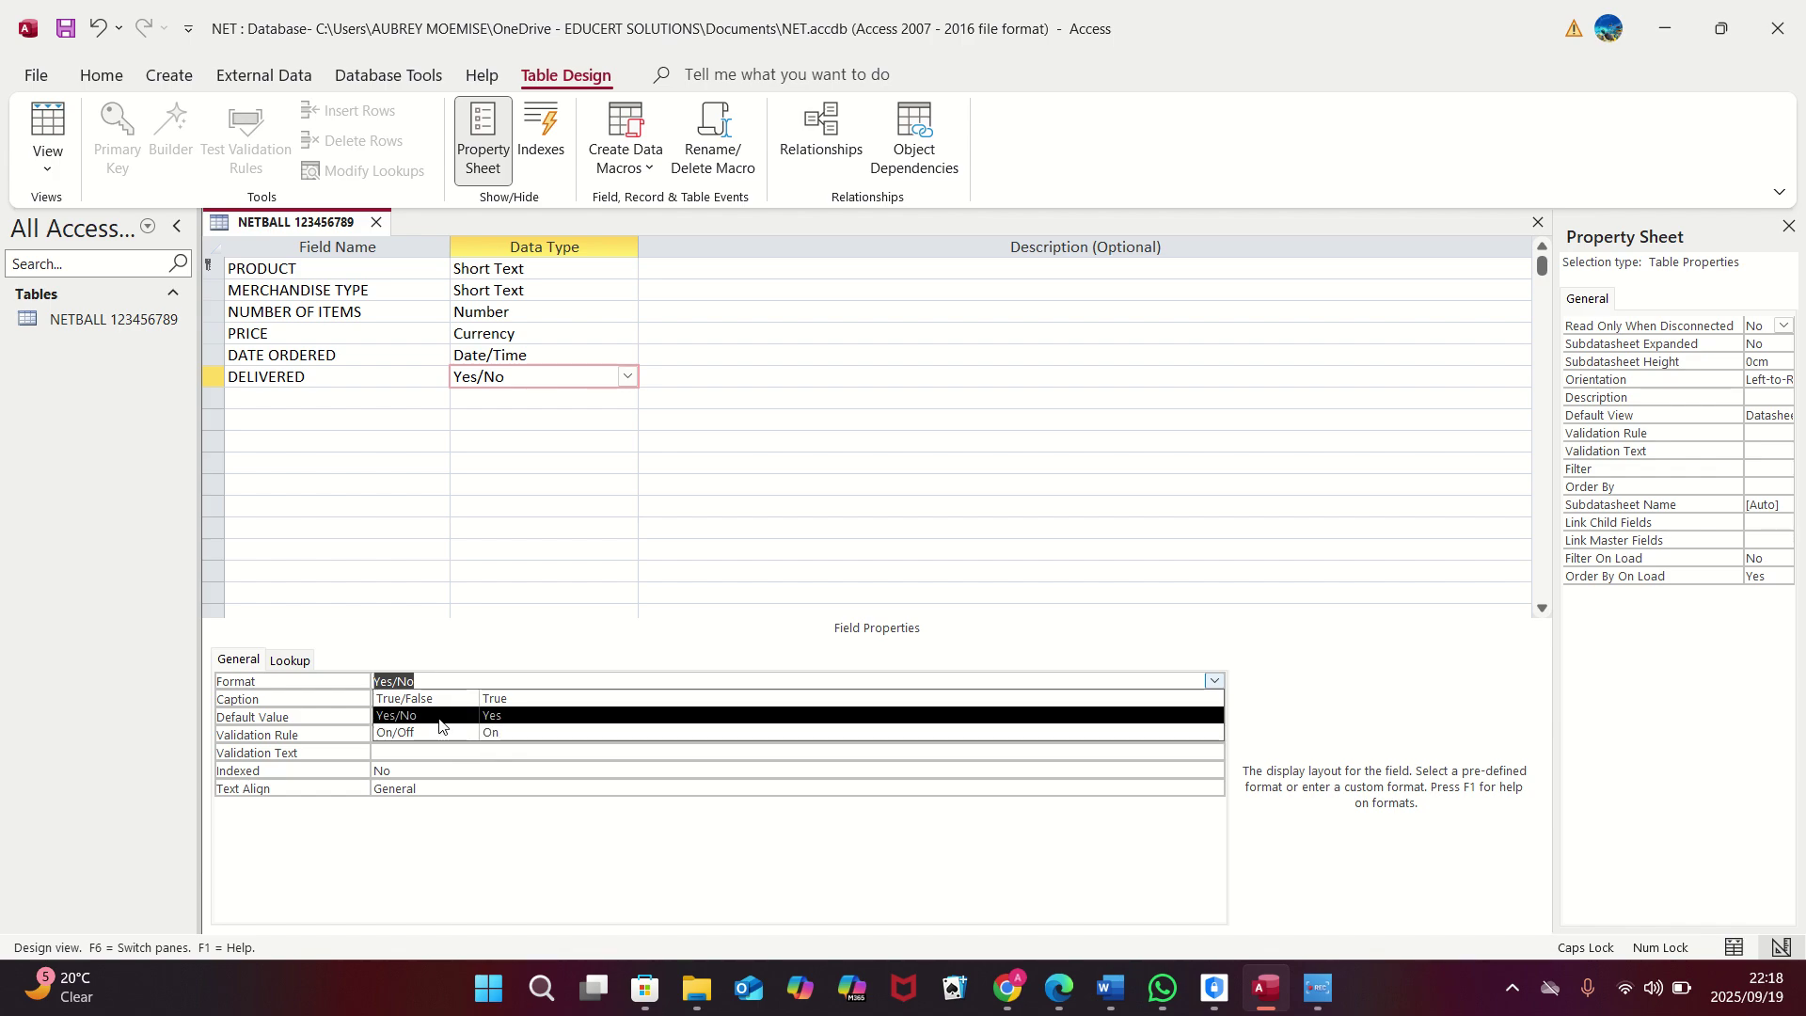
key(Escape)
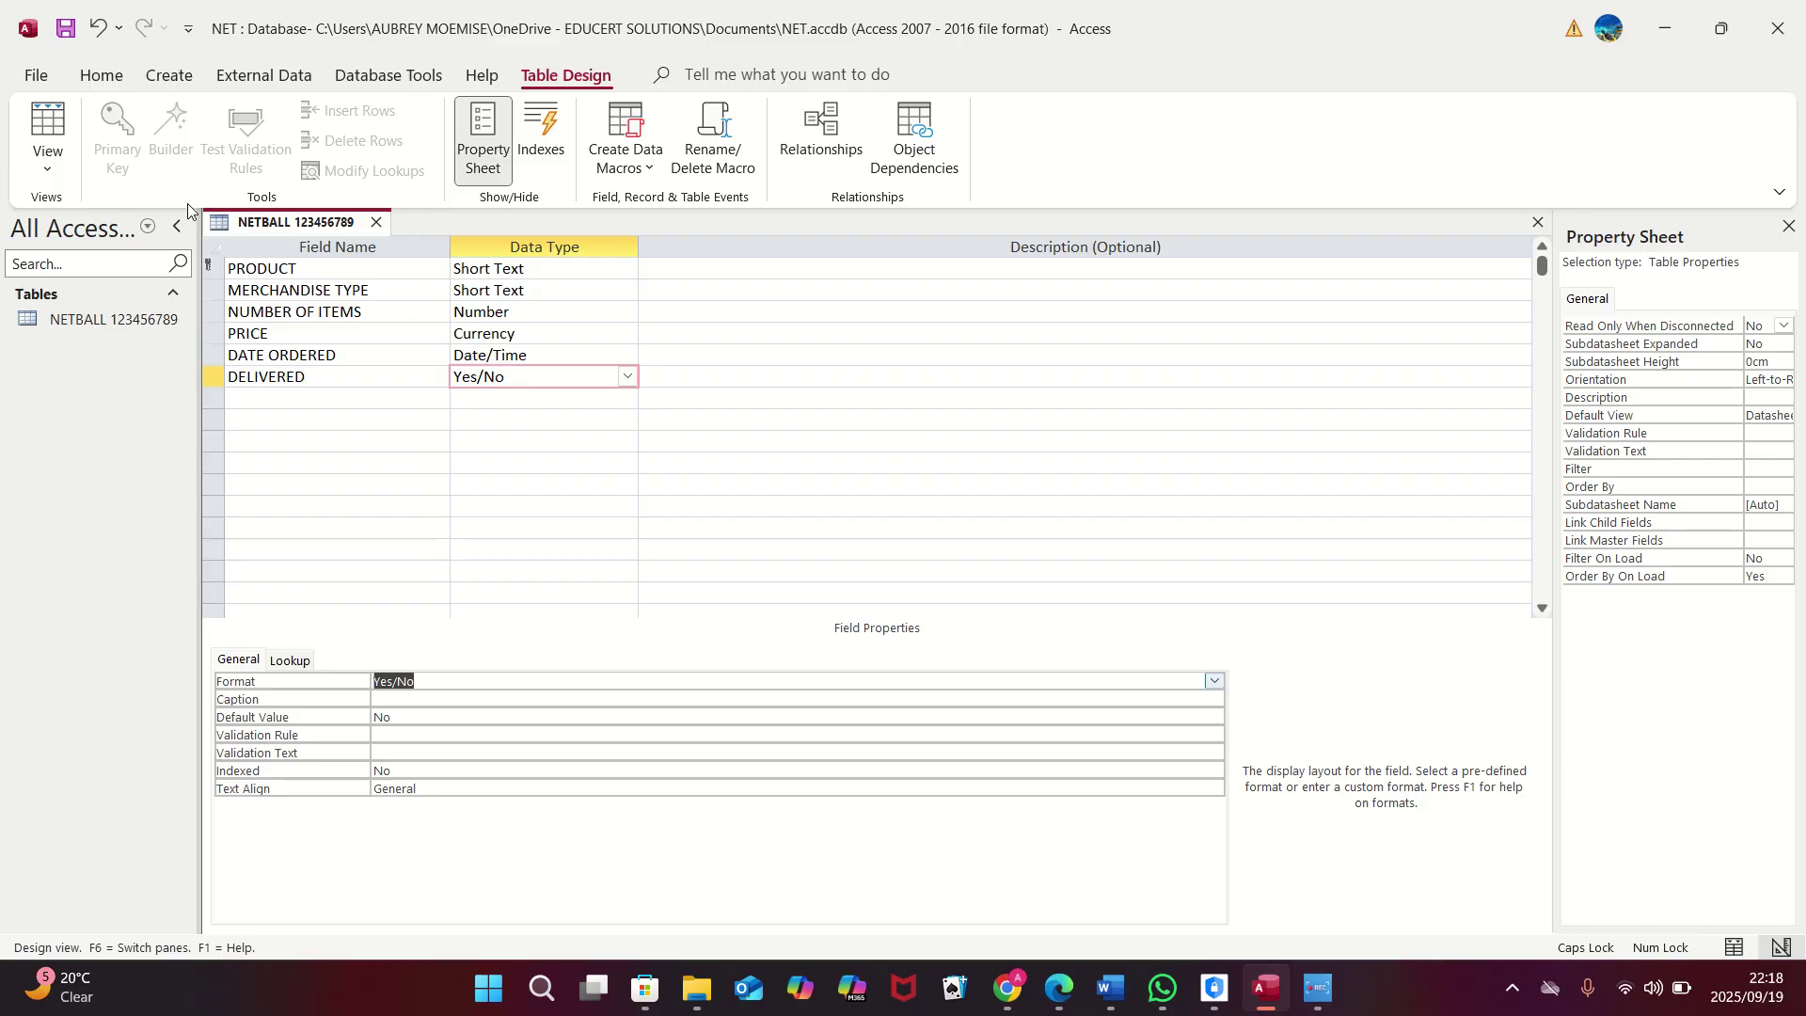
Step: Remove the primary key from the PRODUCT field and save the table design
click(213, 268)
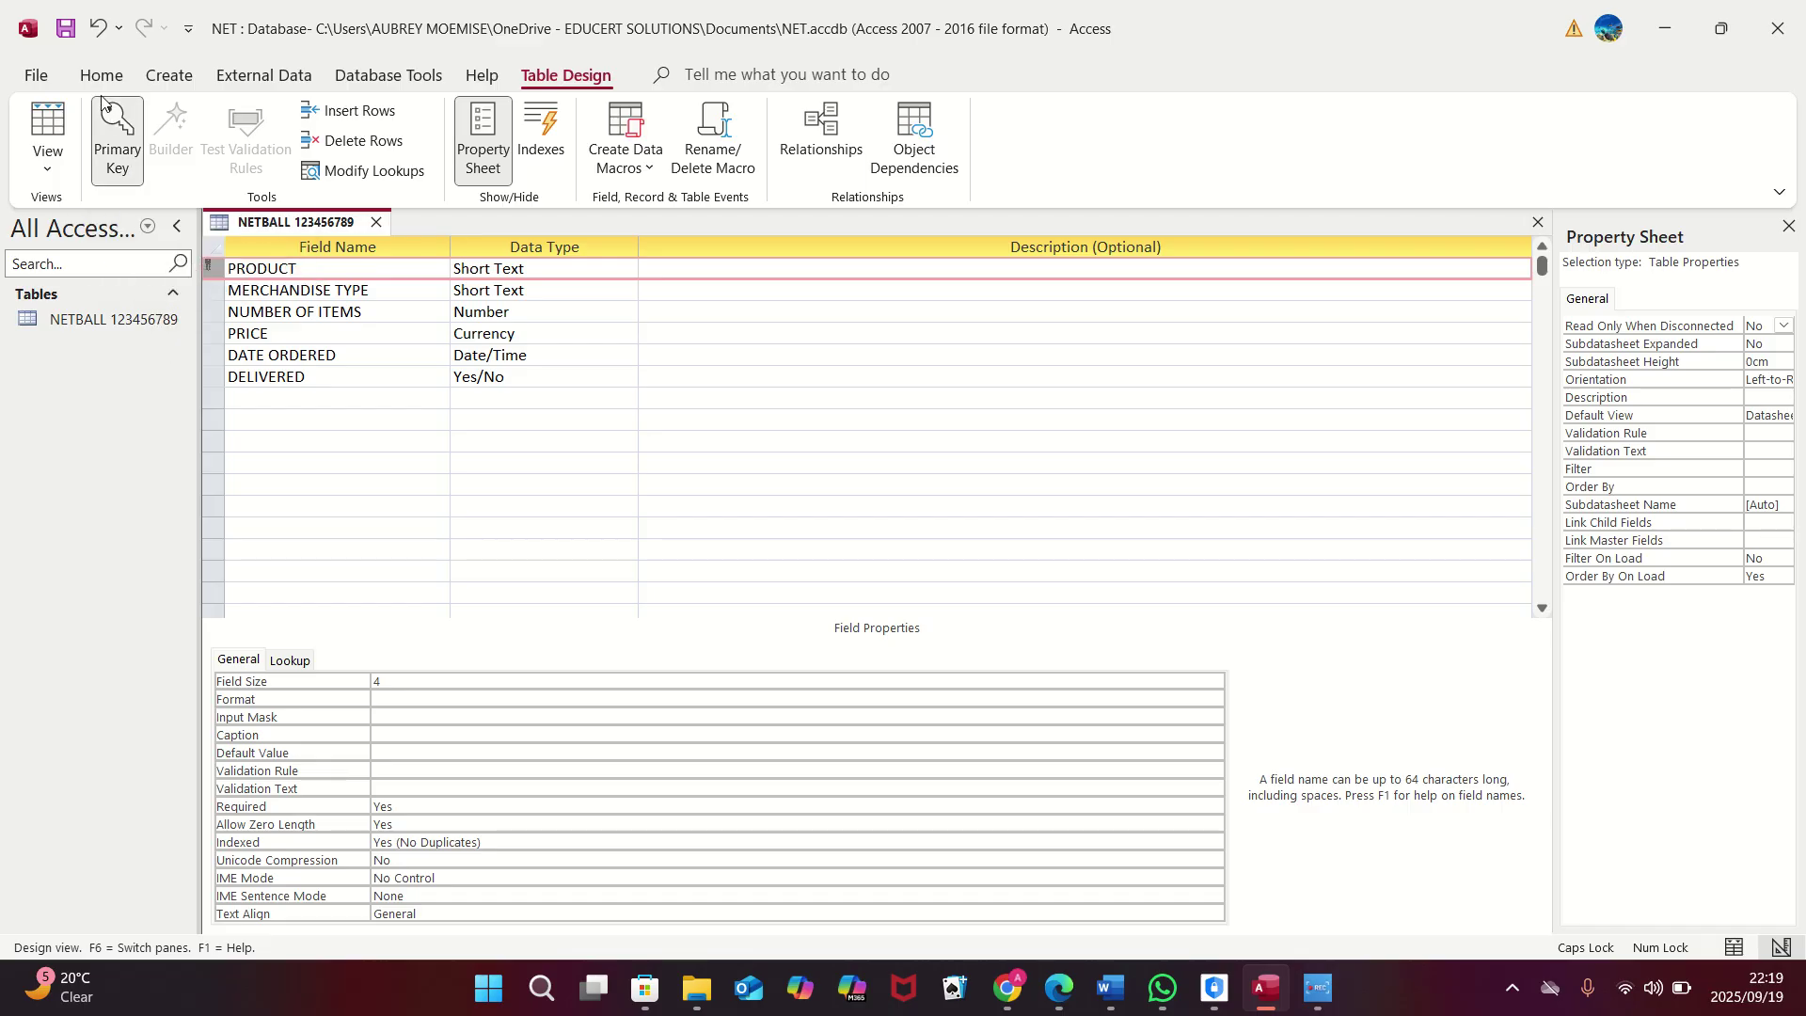
click(119, 163)
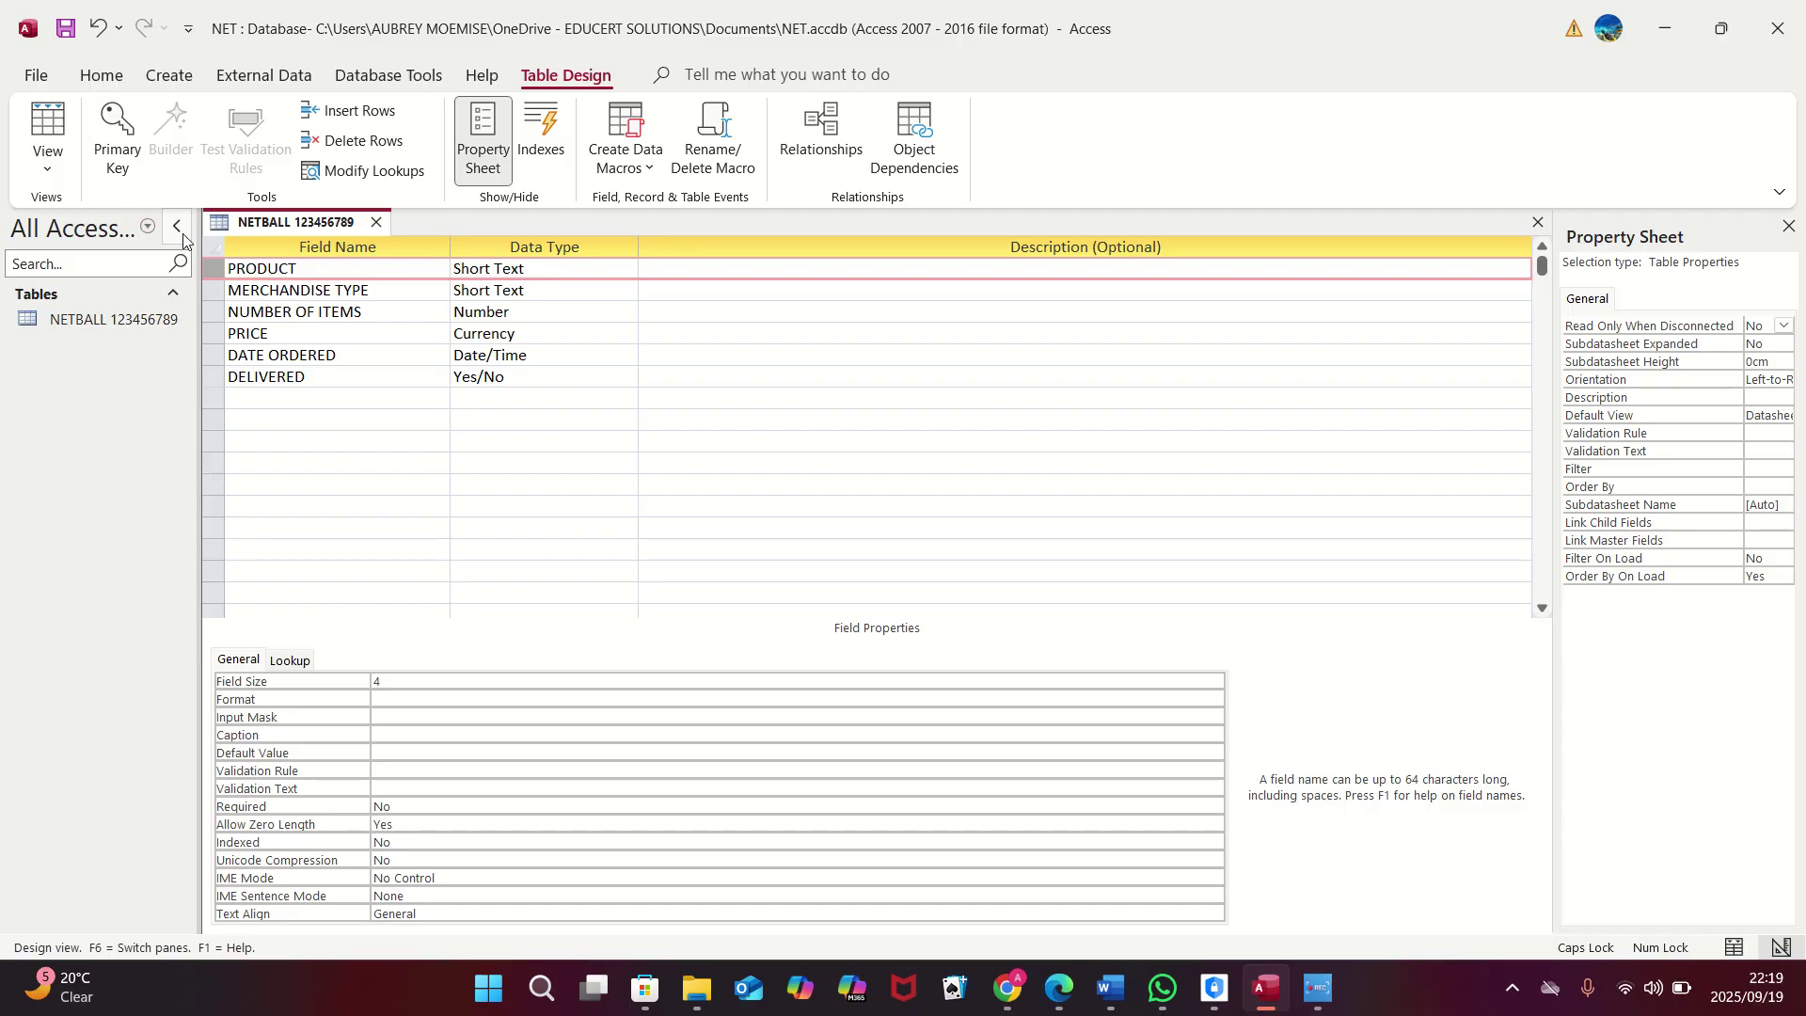
click(33, 75)
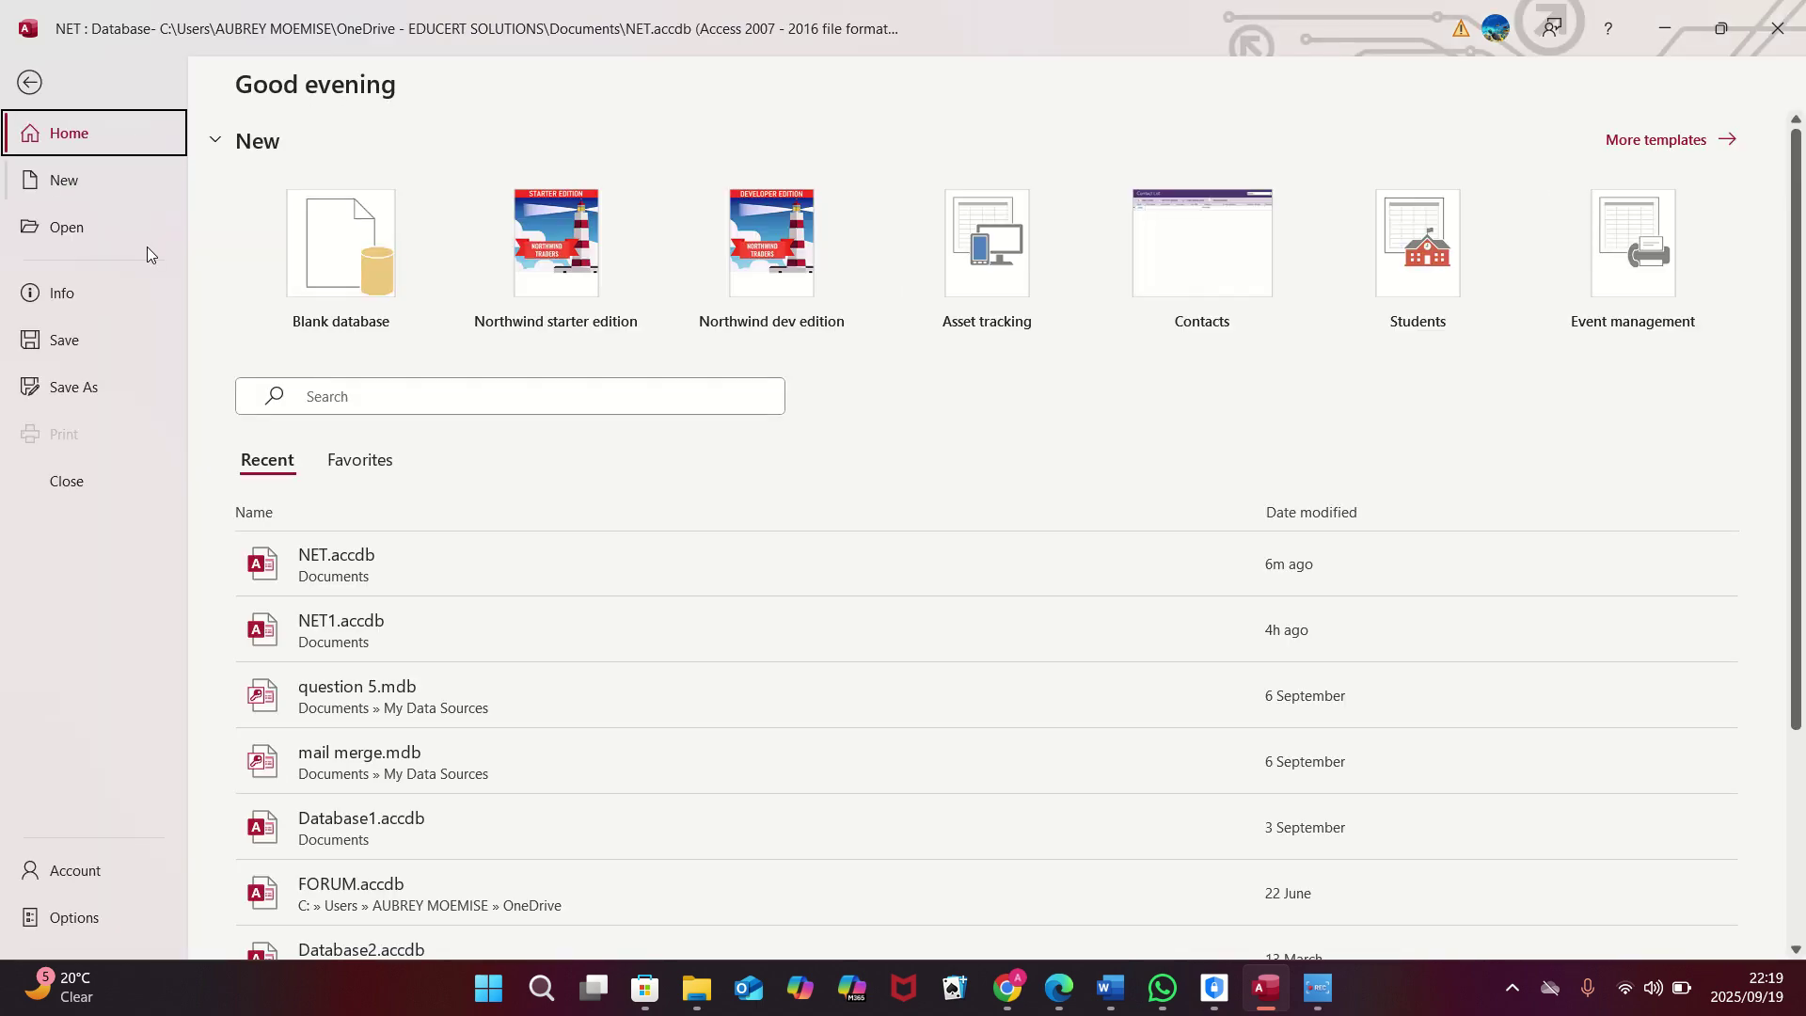
click(62, 344)
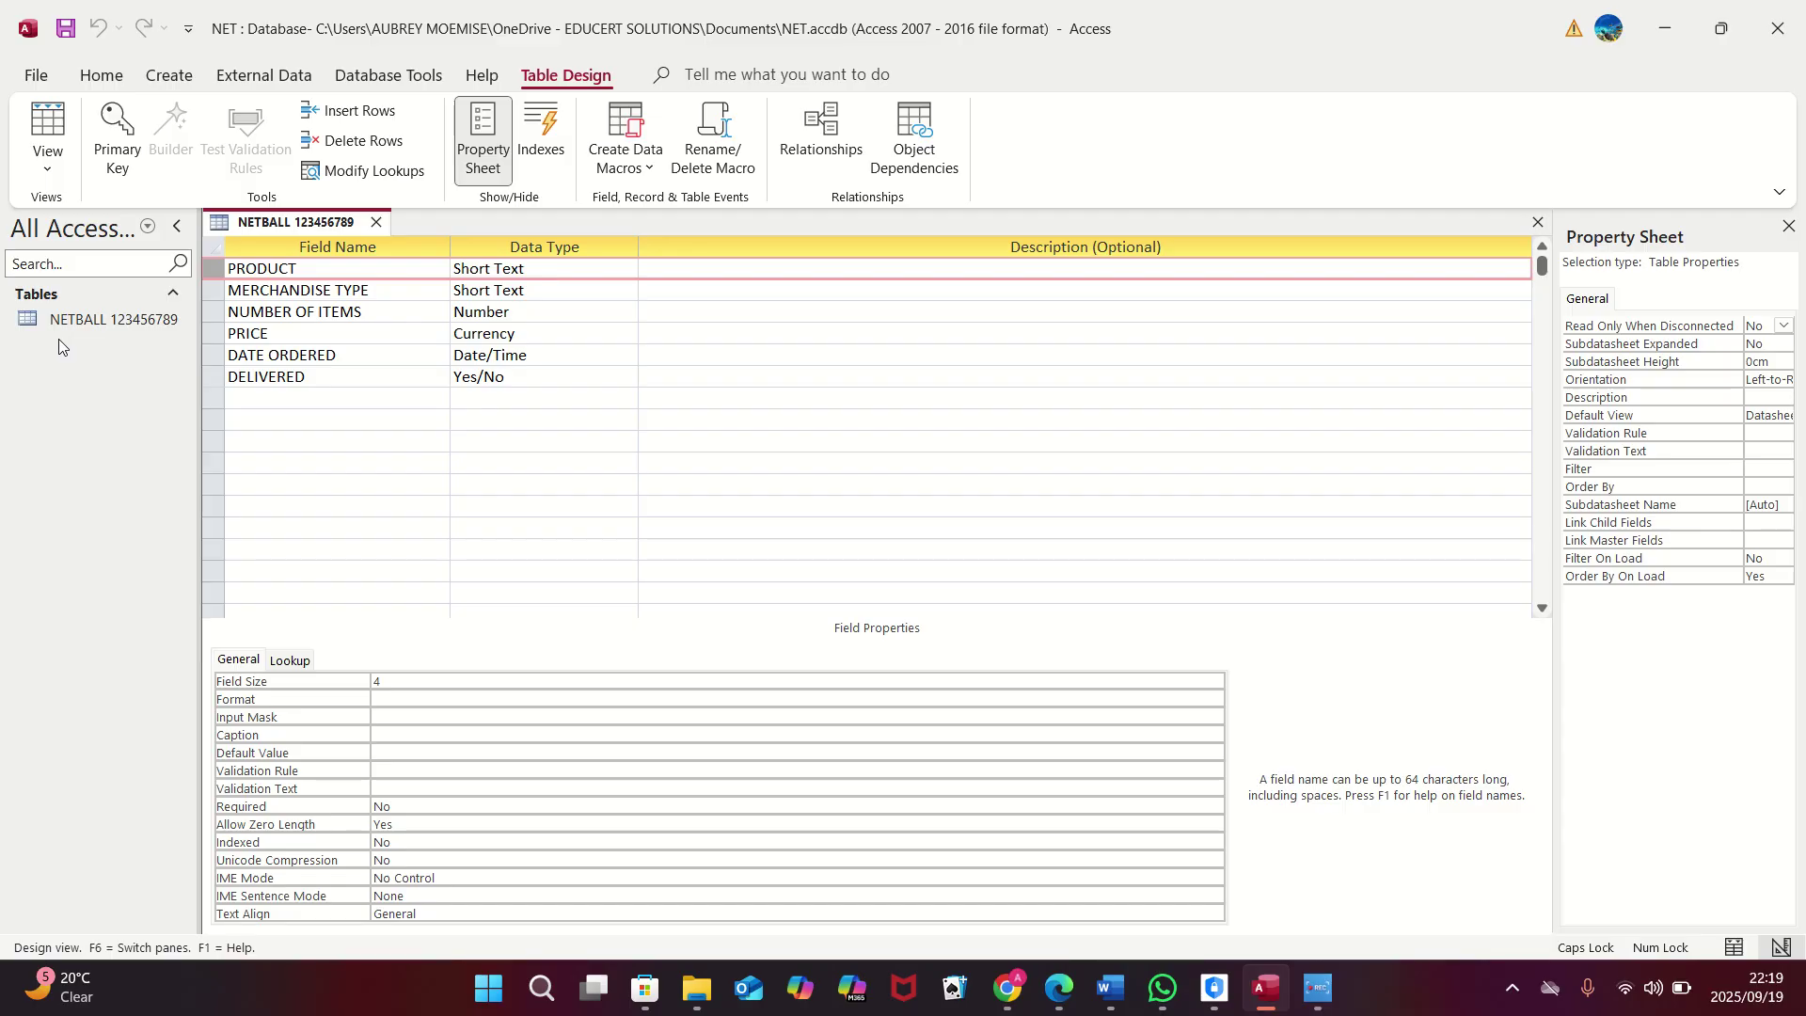
Step: Run the Database Documenter on the NETBALL table with field names, data types and sizes, nothing for indexes, and let it close the table
click(337, 87)
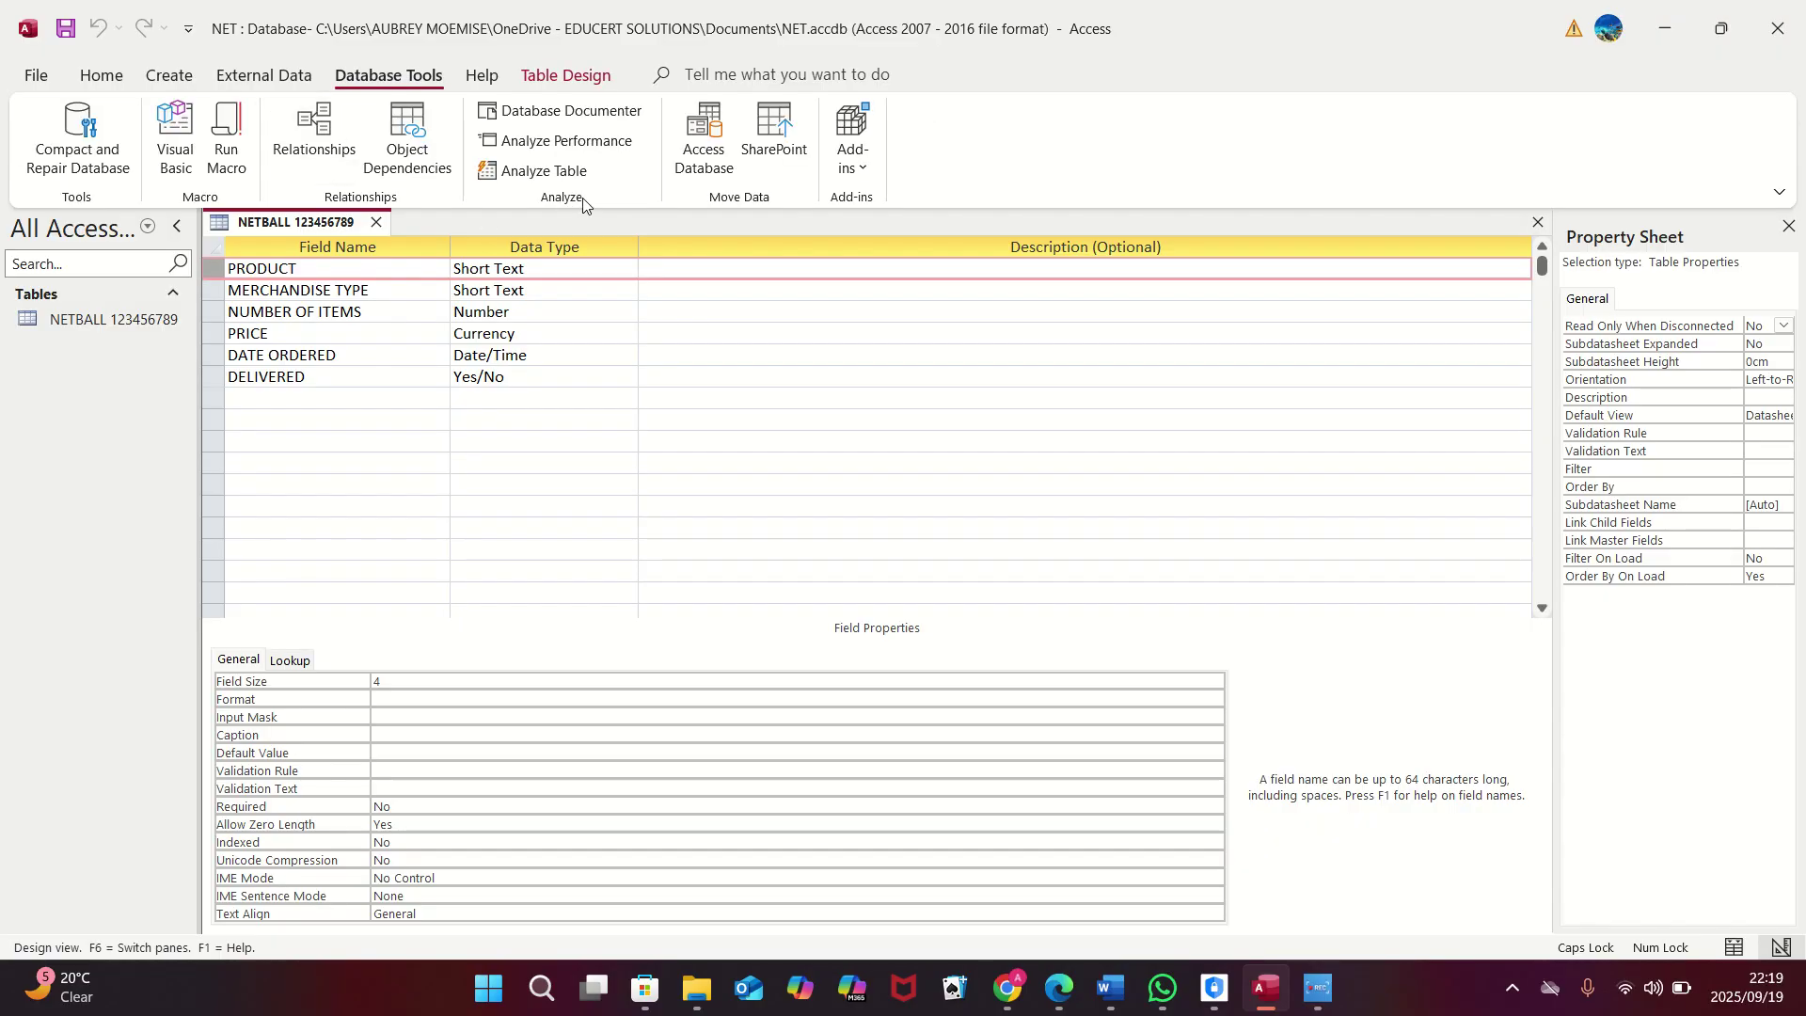
click(565, 110)
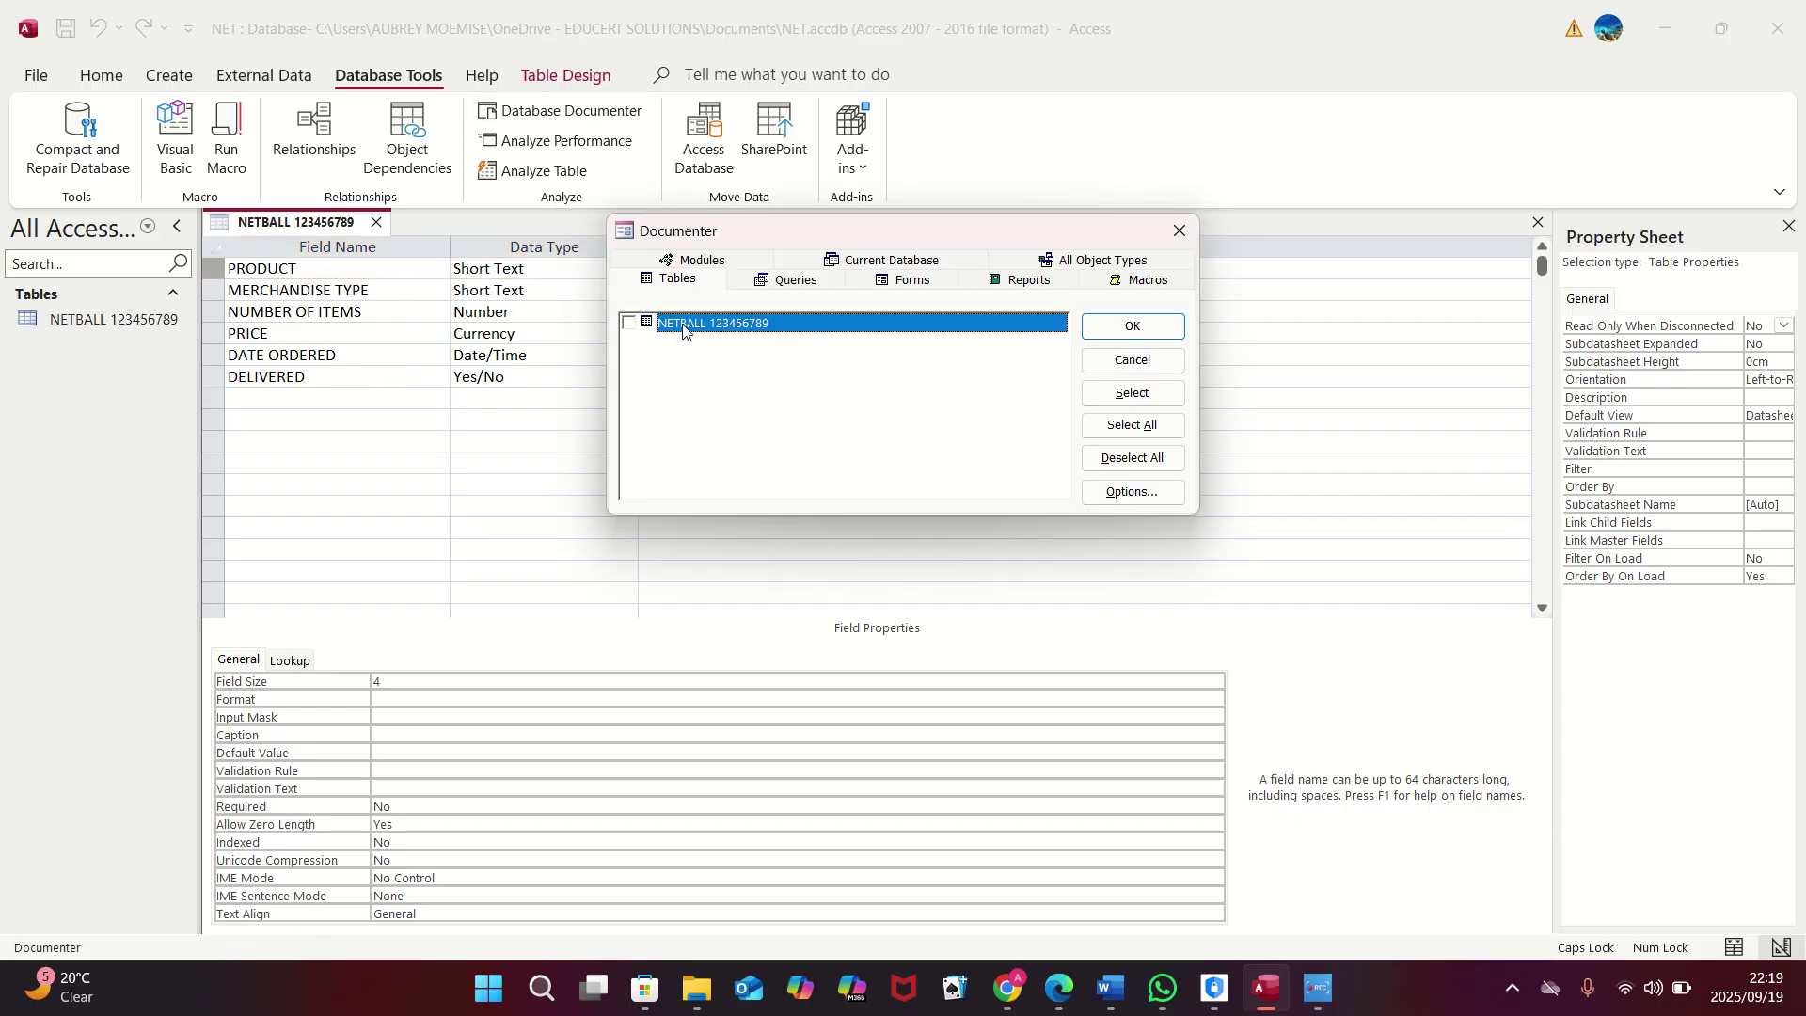
click(629, 324)
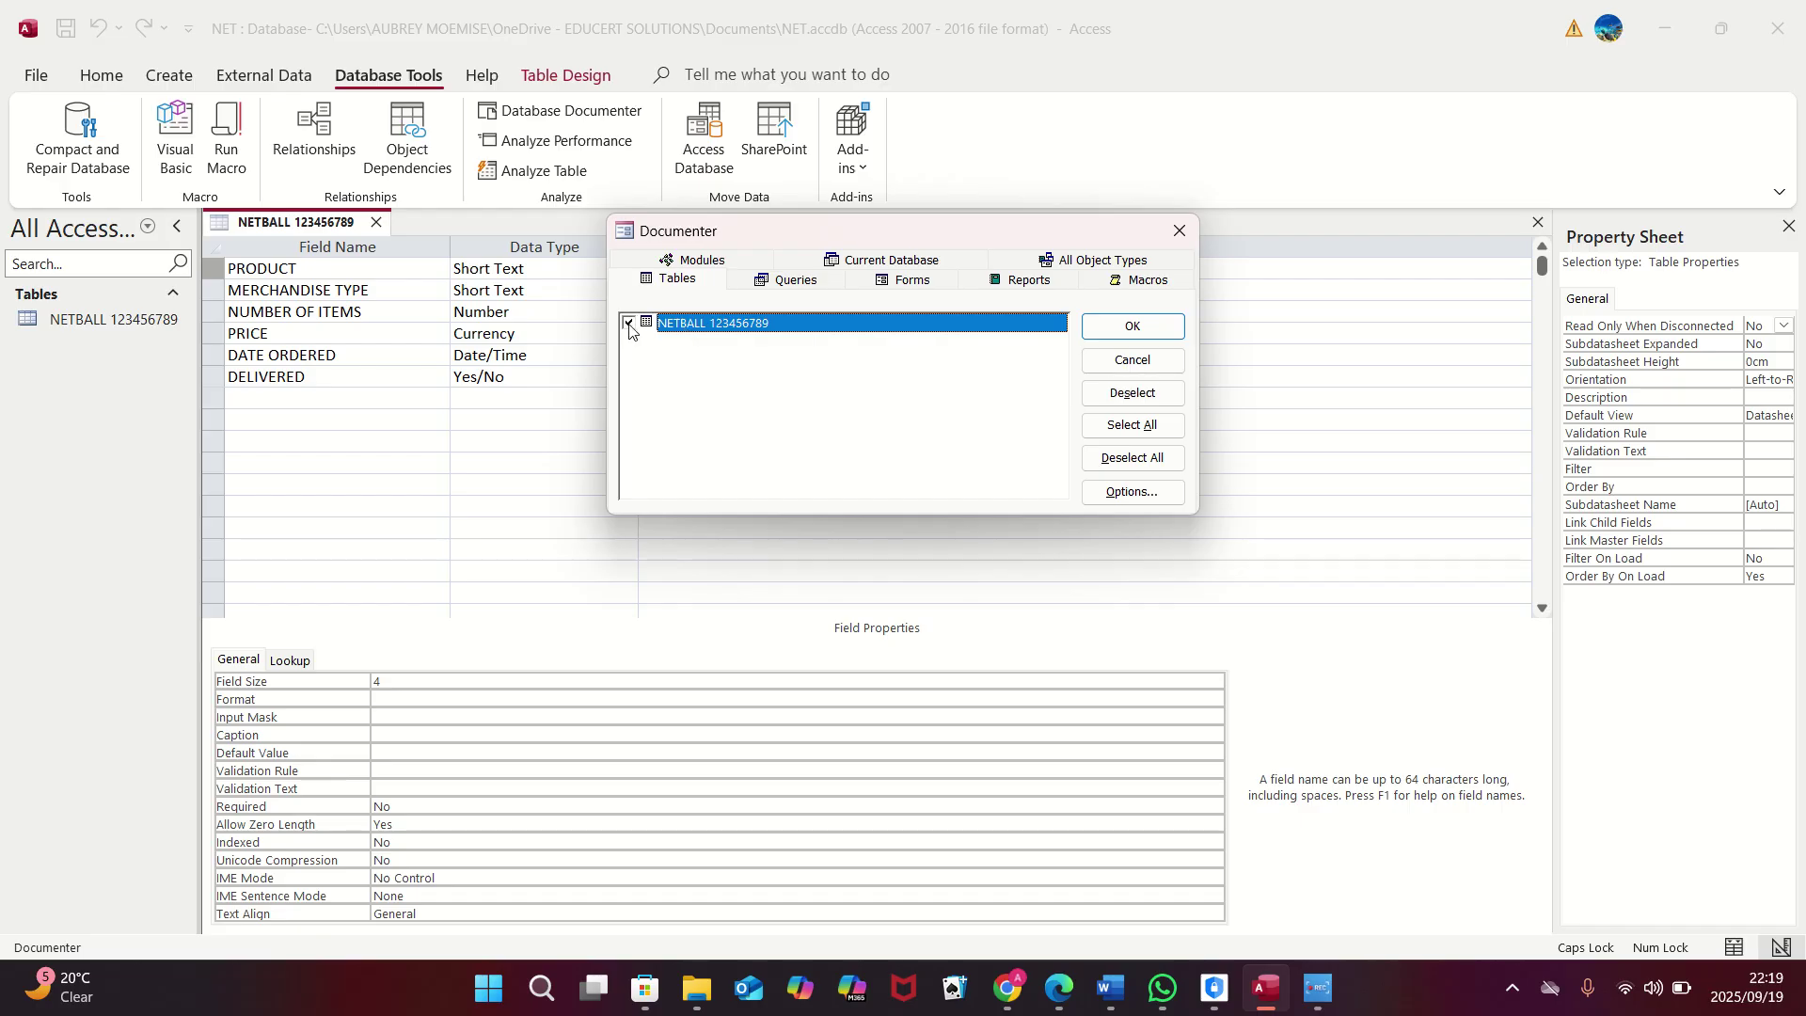
click(1133, 493)
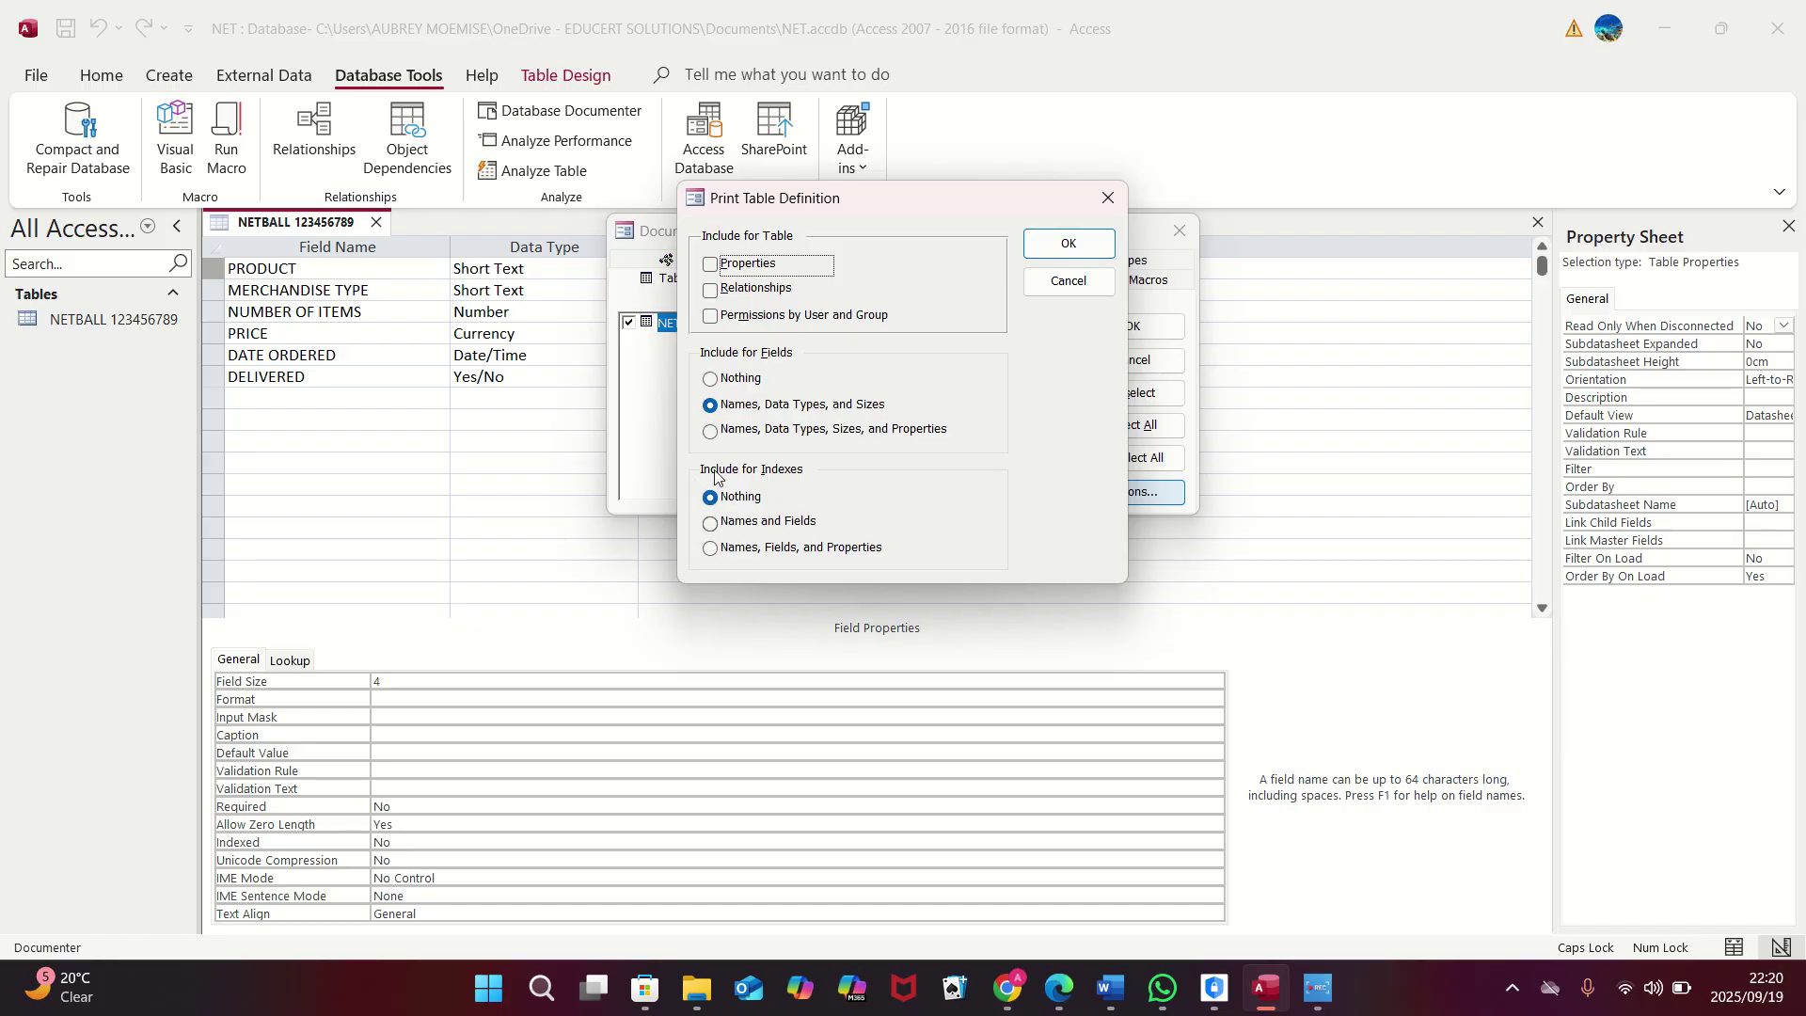
click(1085, 244)
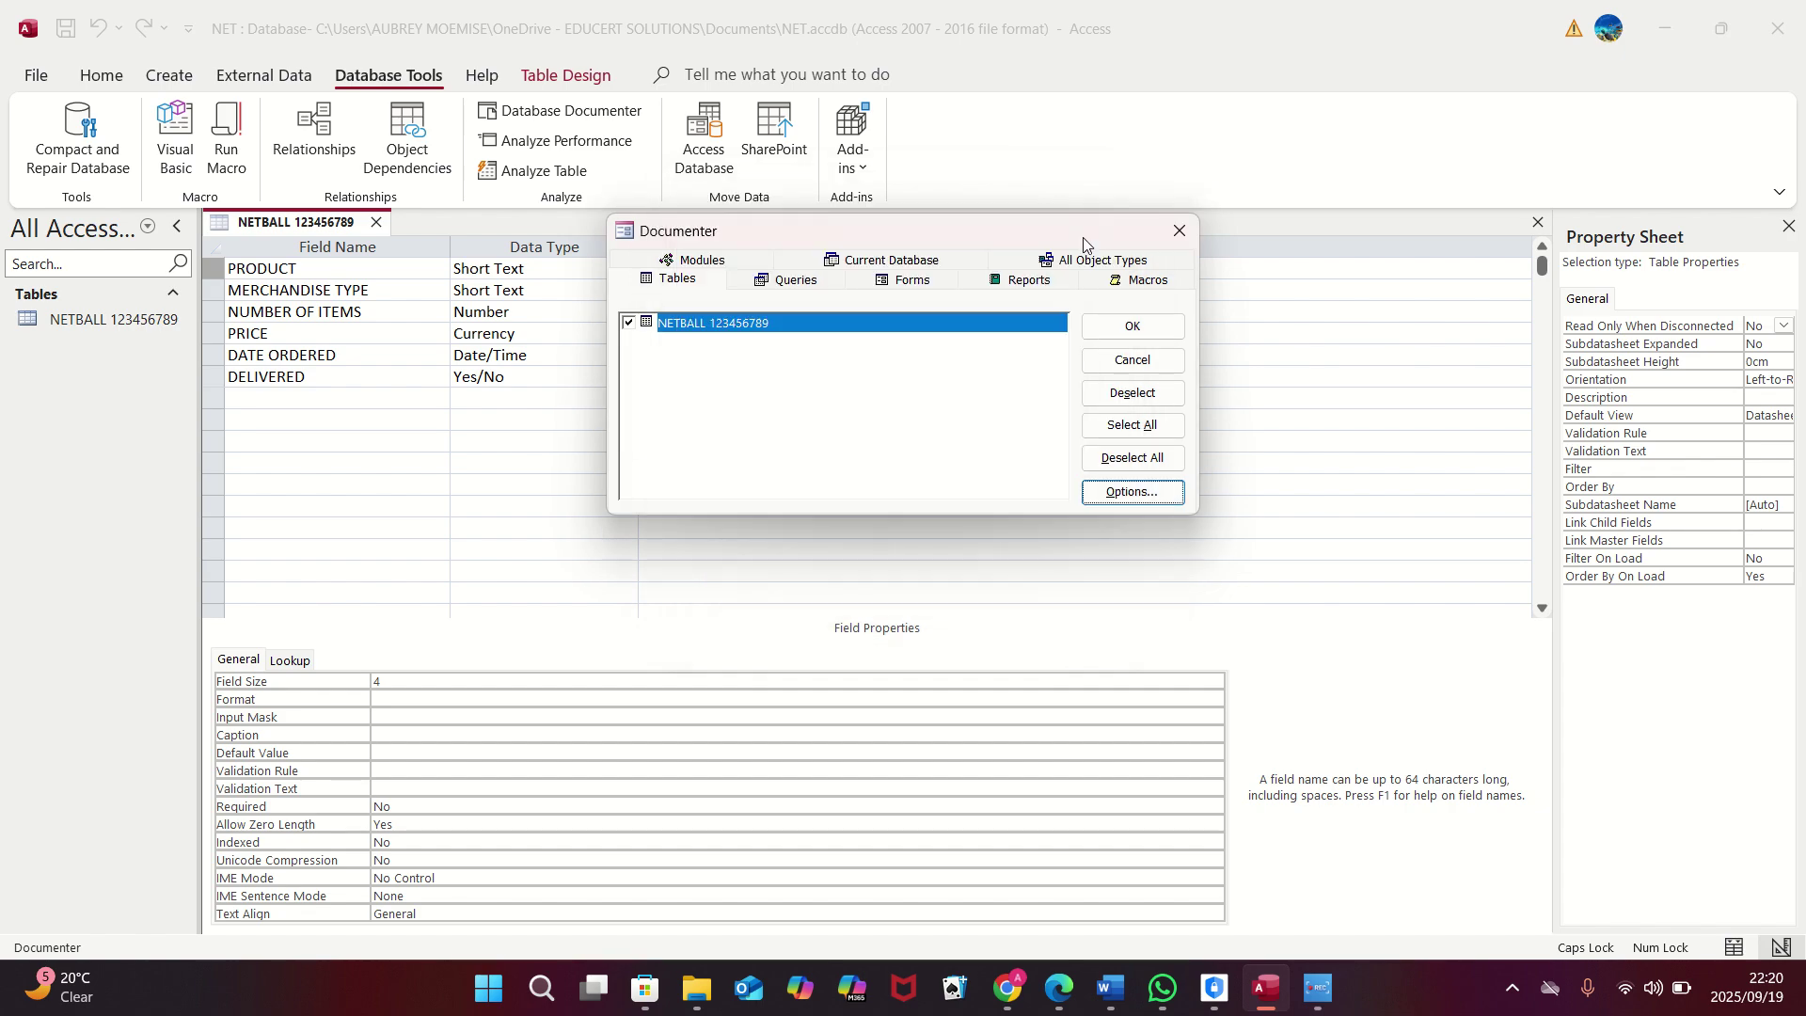
click(1131, 326)
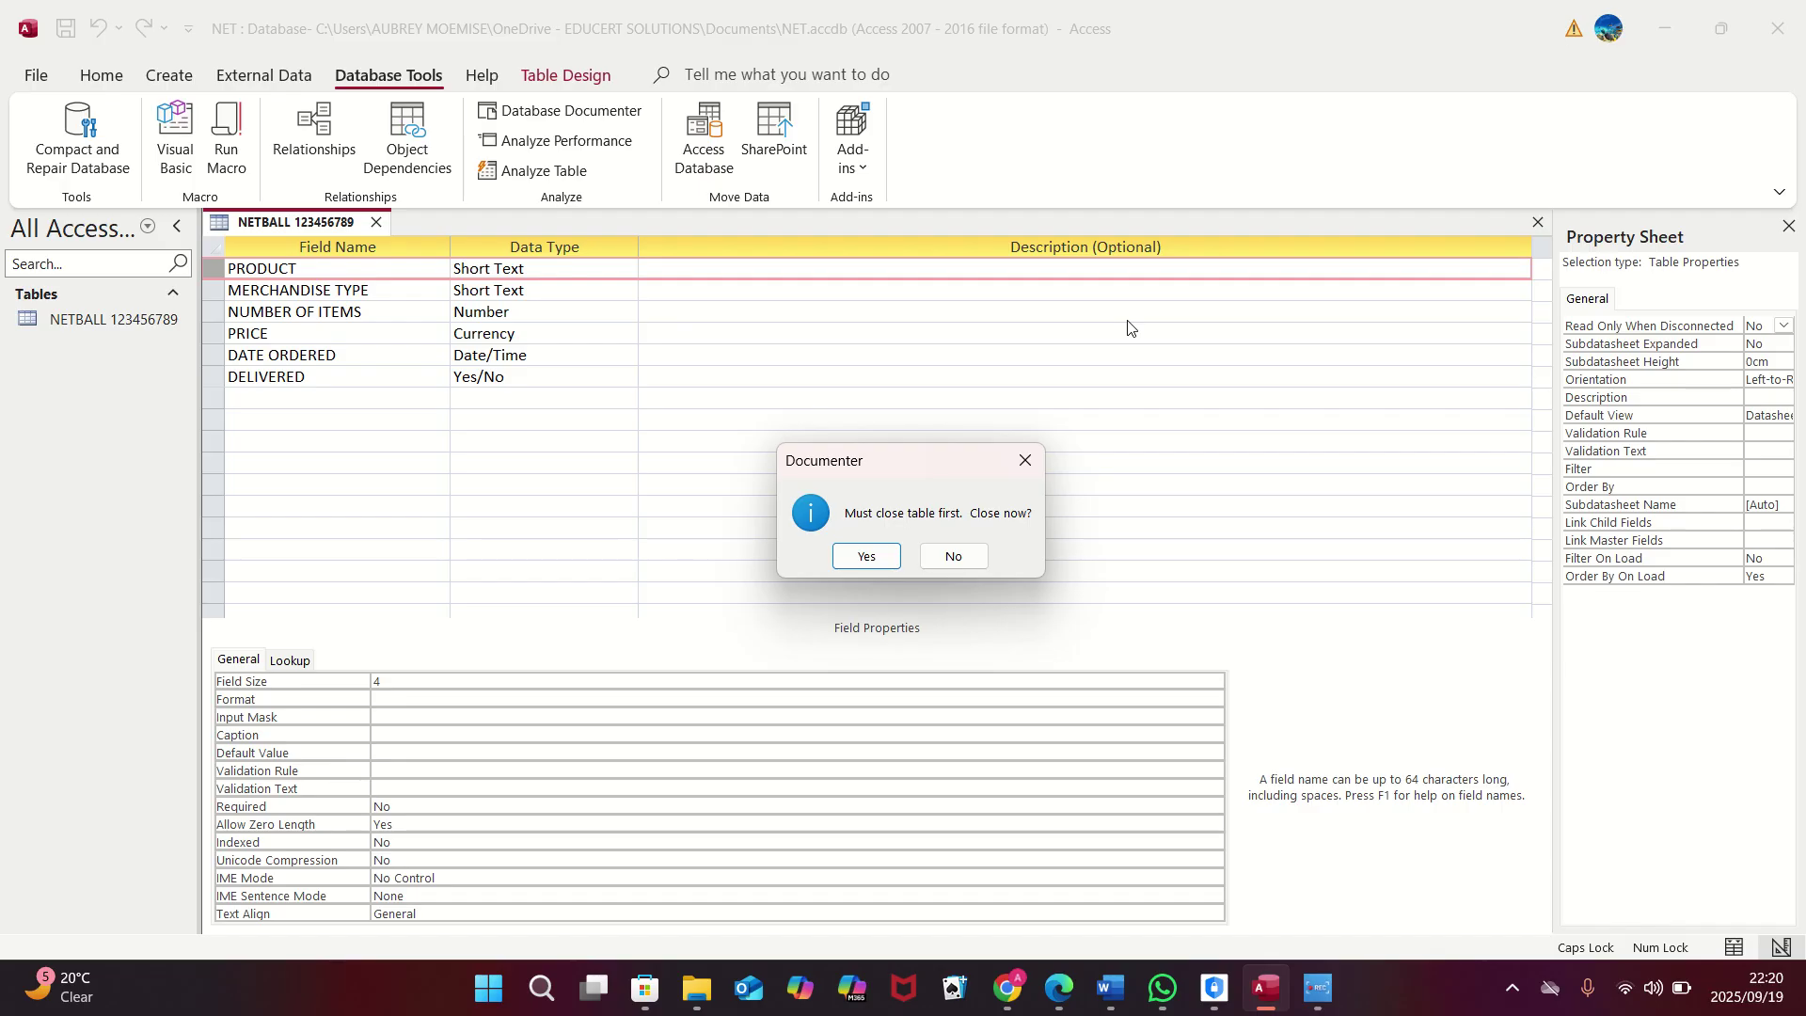
click(851, 561)
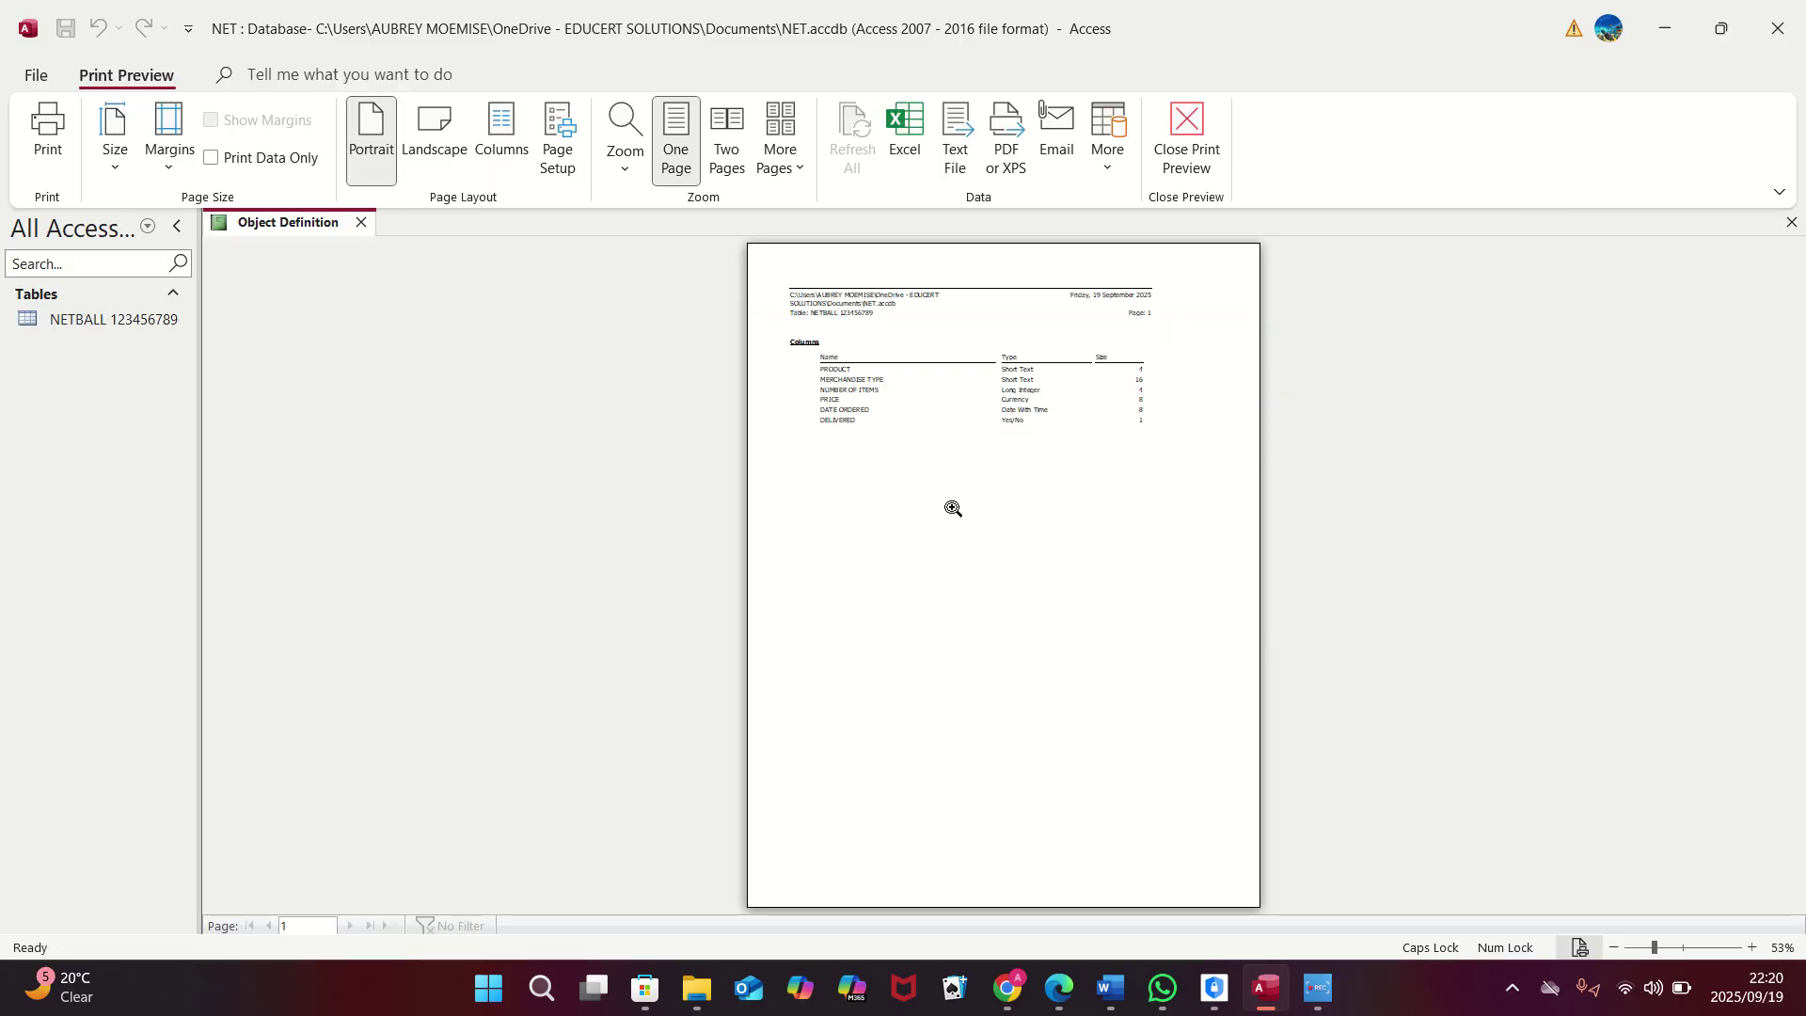
Step: Examine the field names, types and sizes in the Object Definition report up close and close the print preview
click(953, 508)
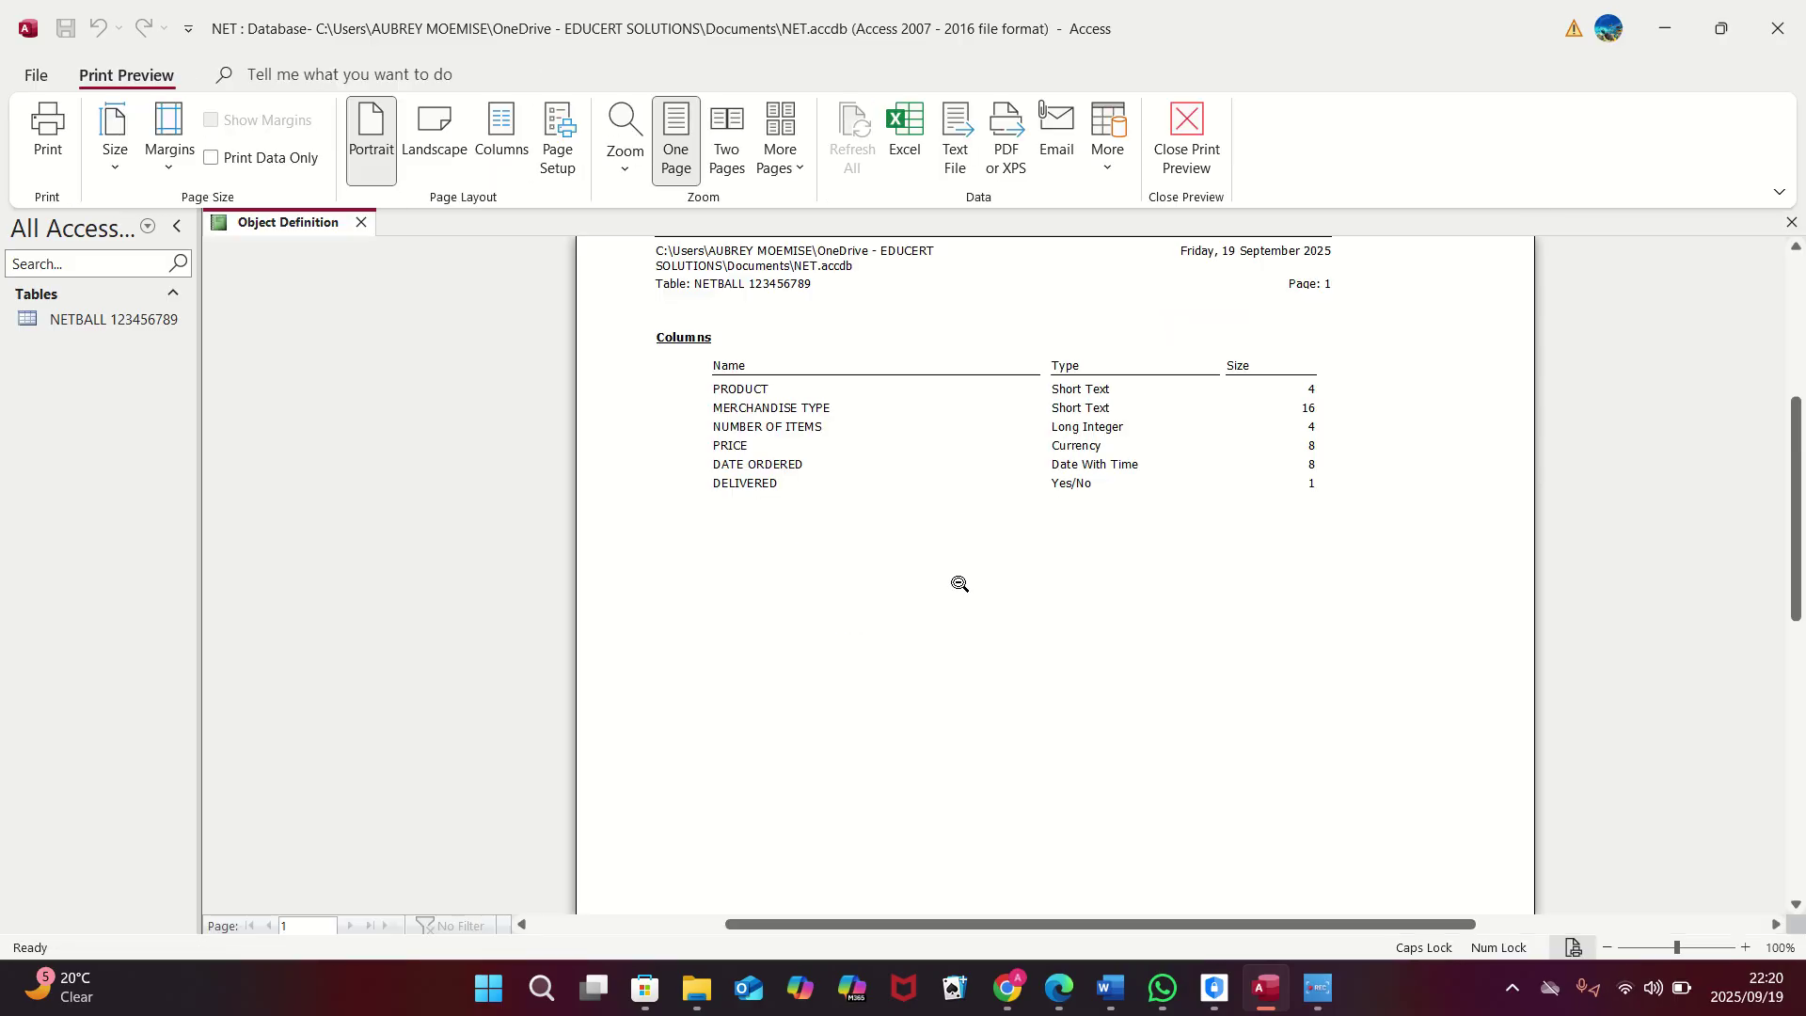
scroll(959, 583, up, 3)
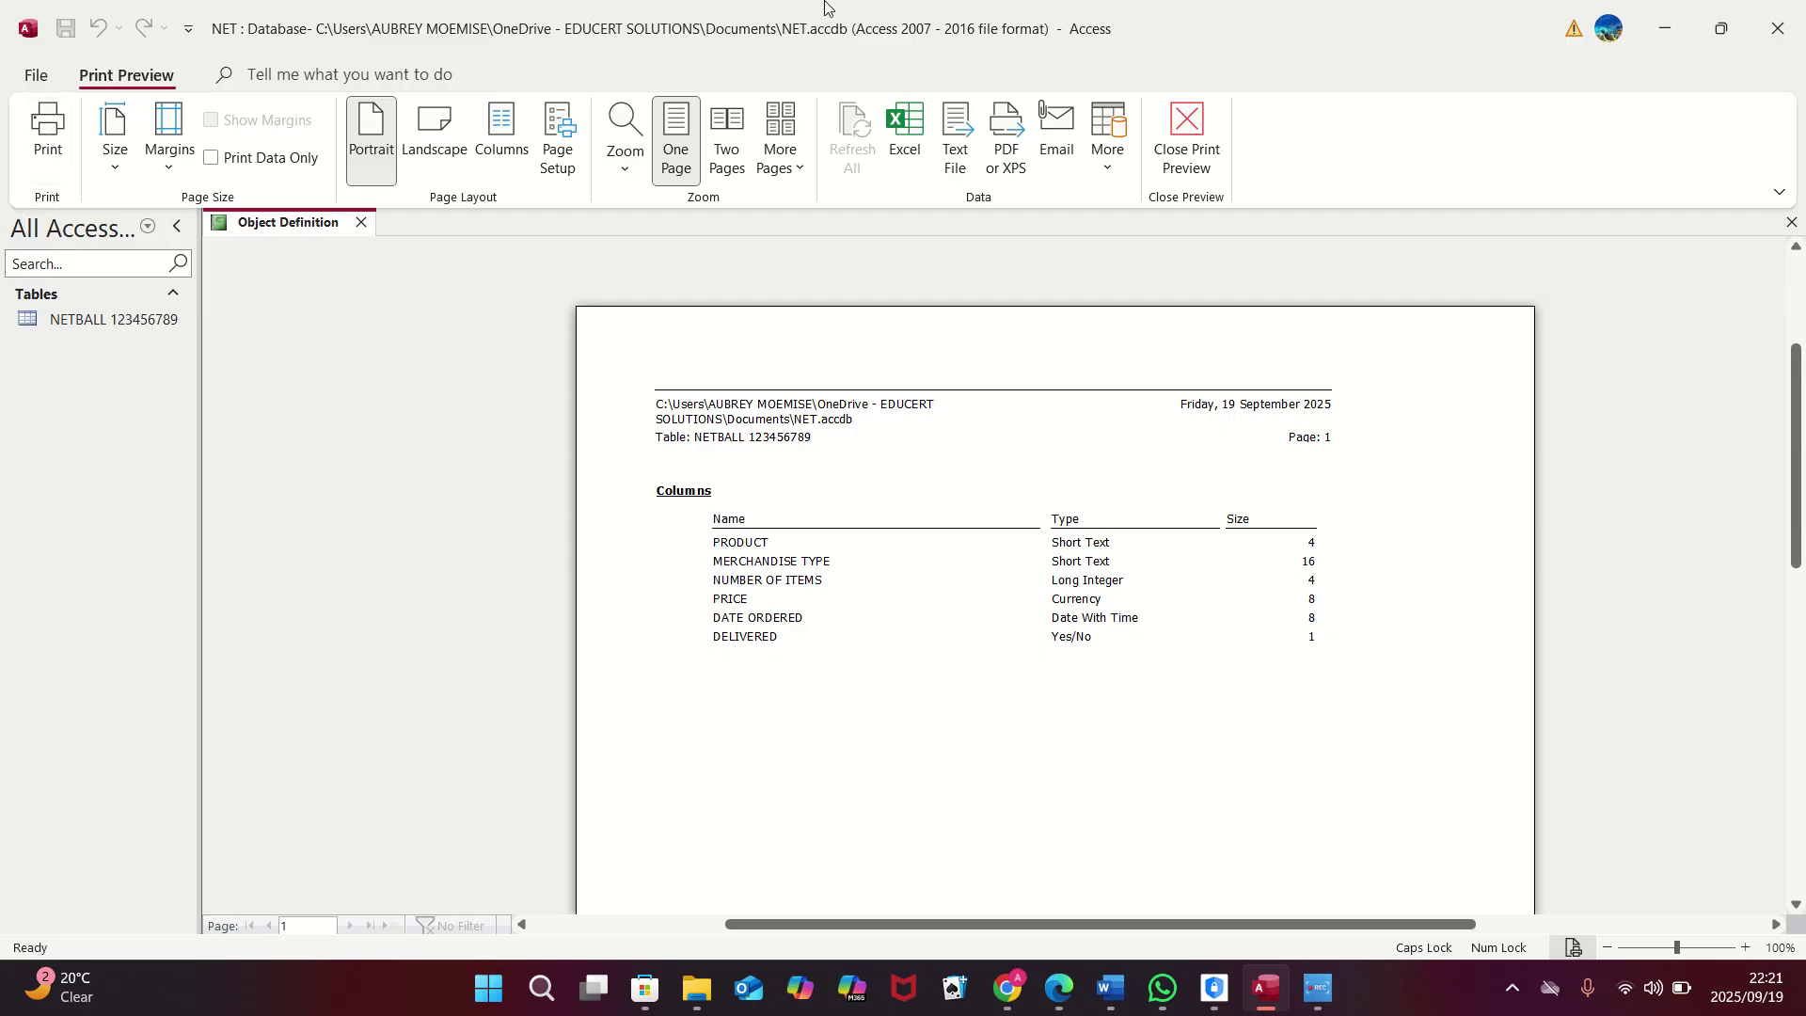
click(1188, 141)
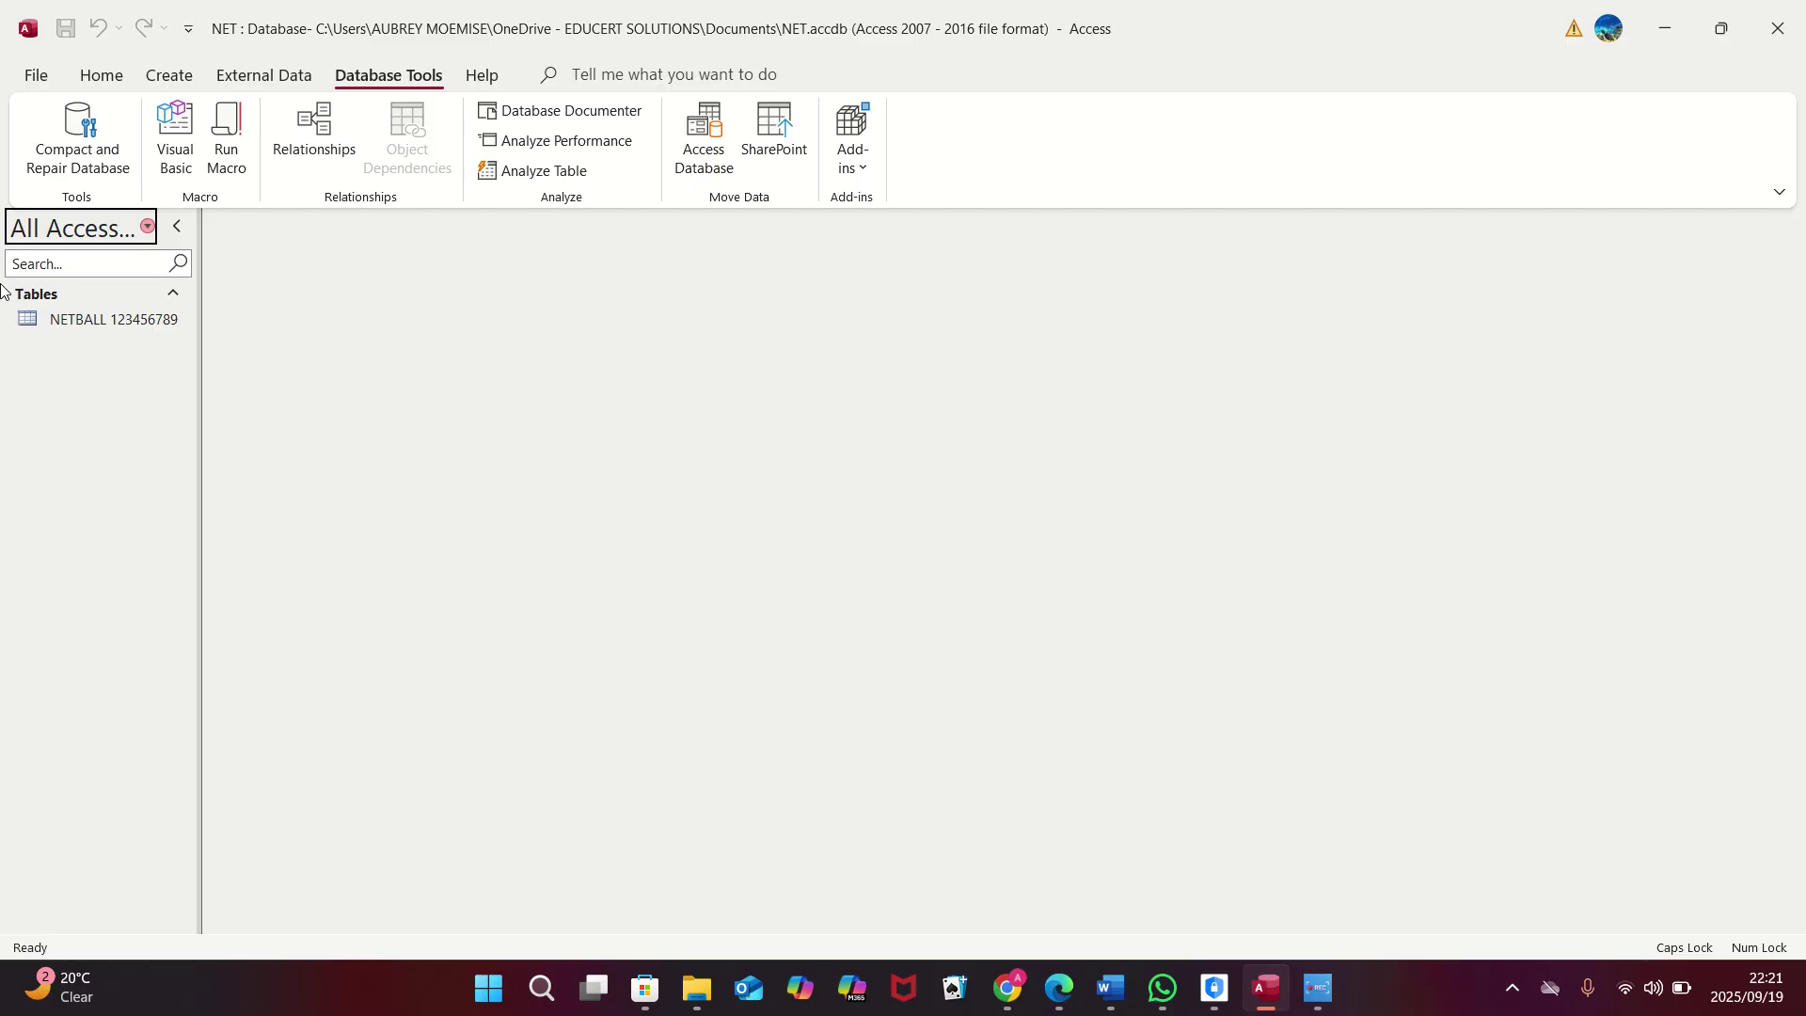
Step: Open the NETBALL table in Datasheet View and enter PCA1 as the first record's PRODUCT
right_click(90, 324)
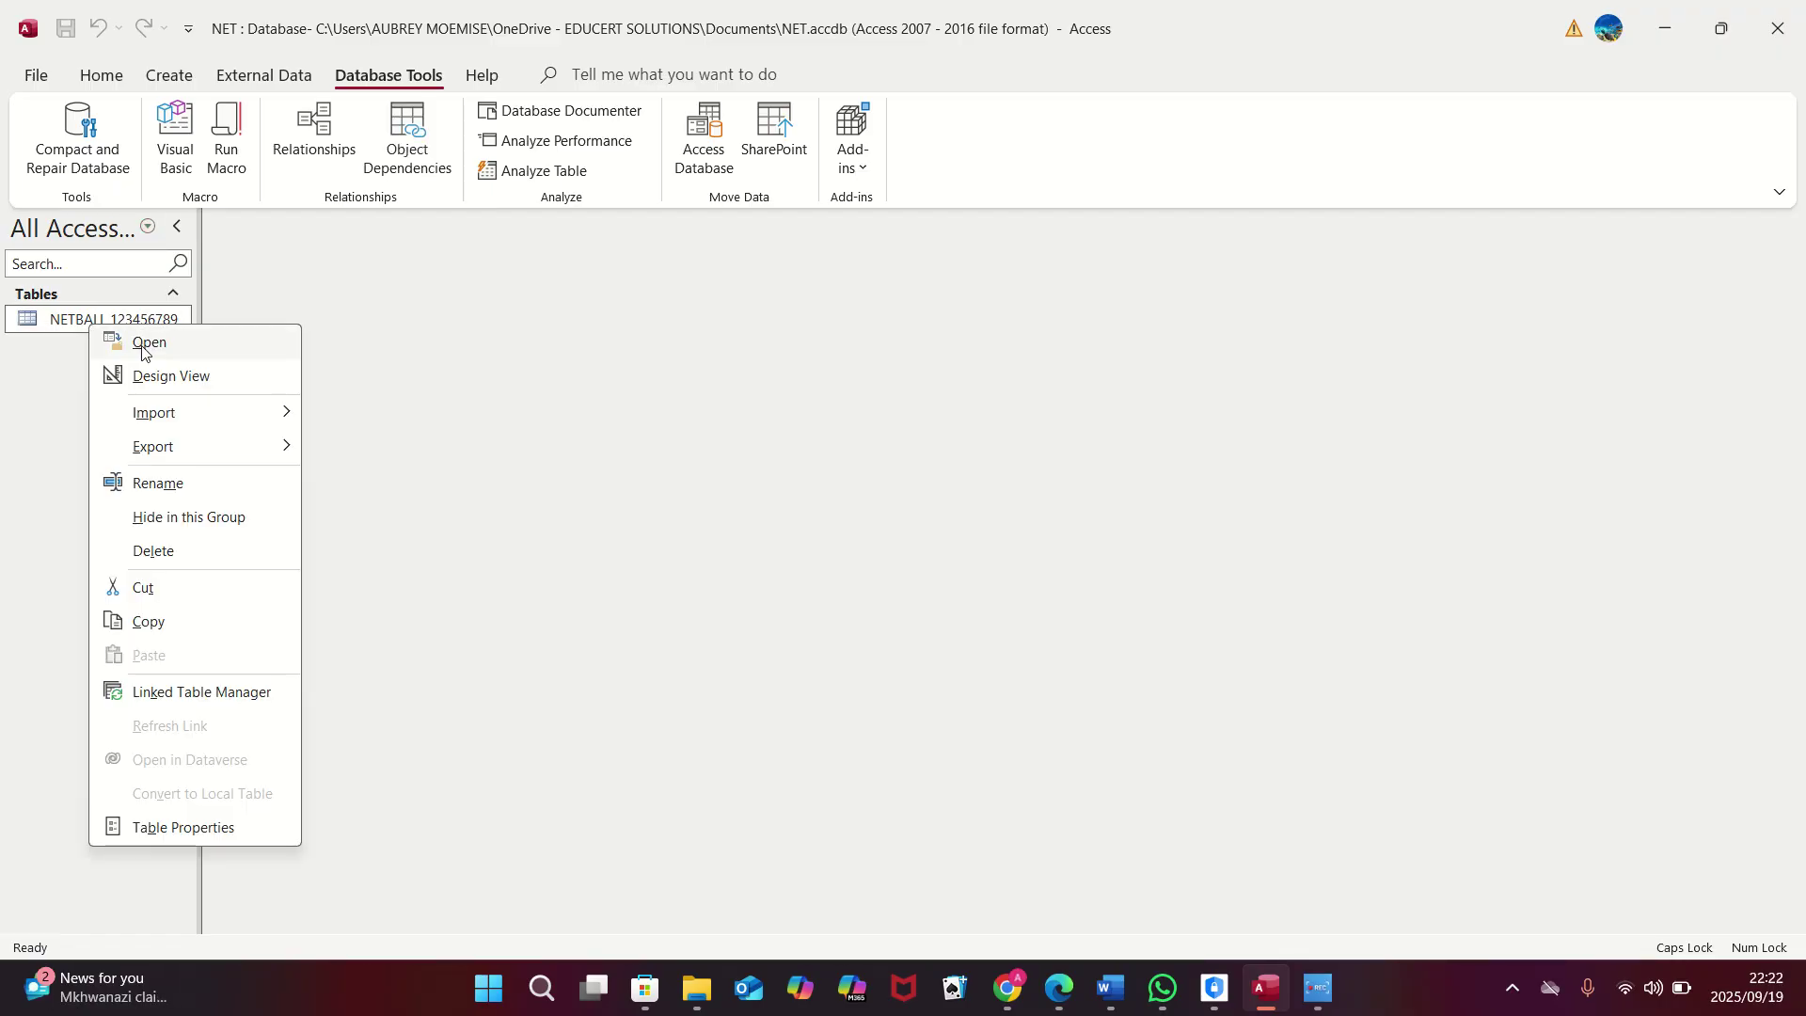
click(141, 344)
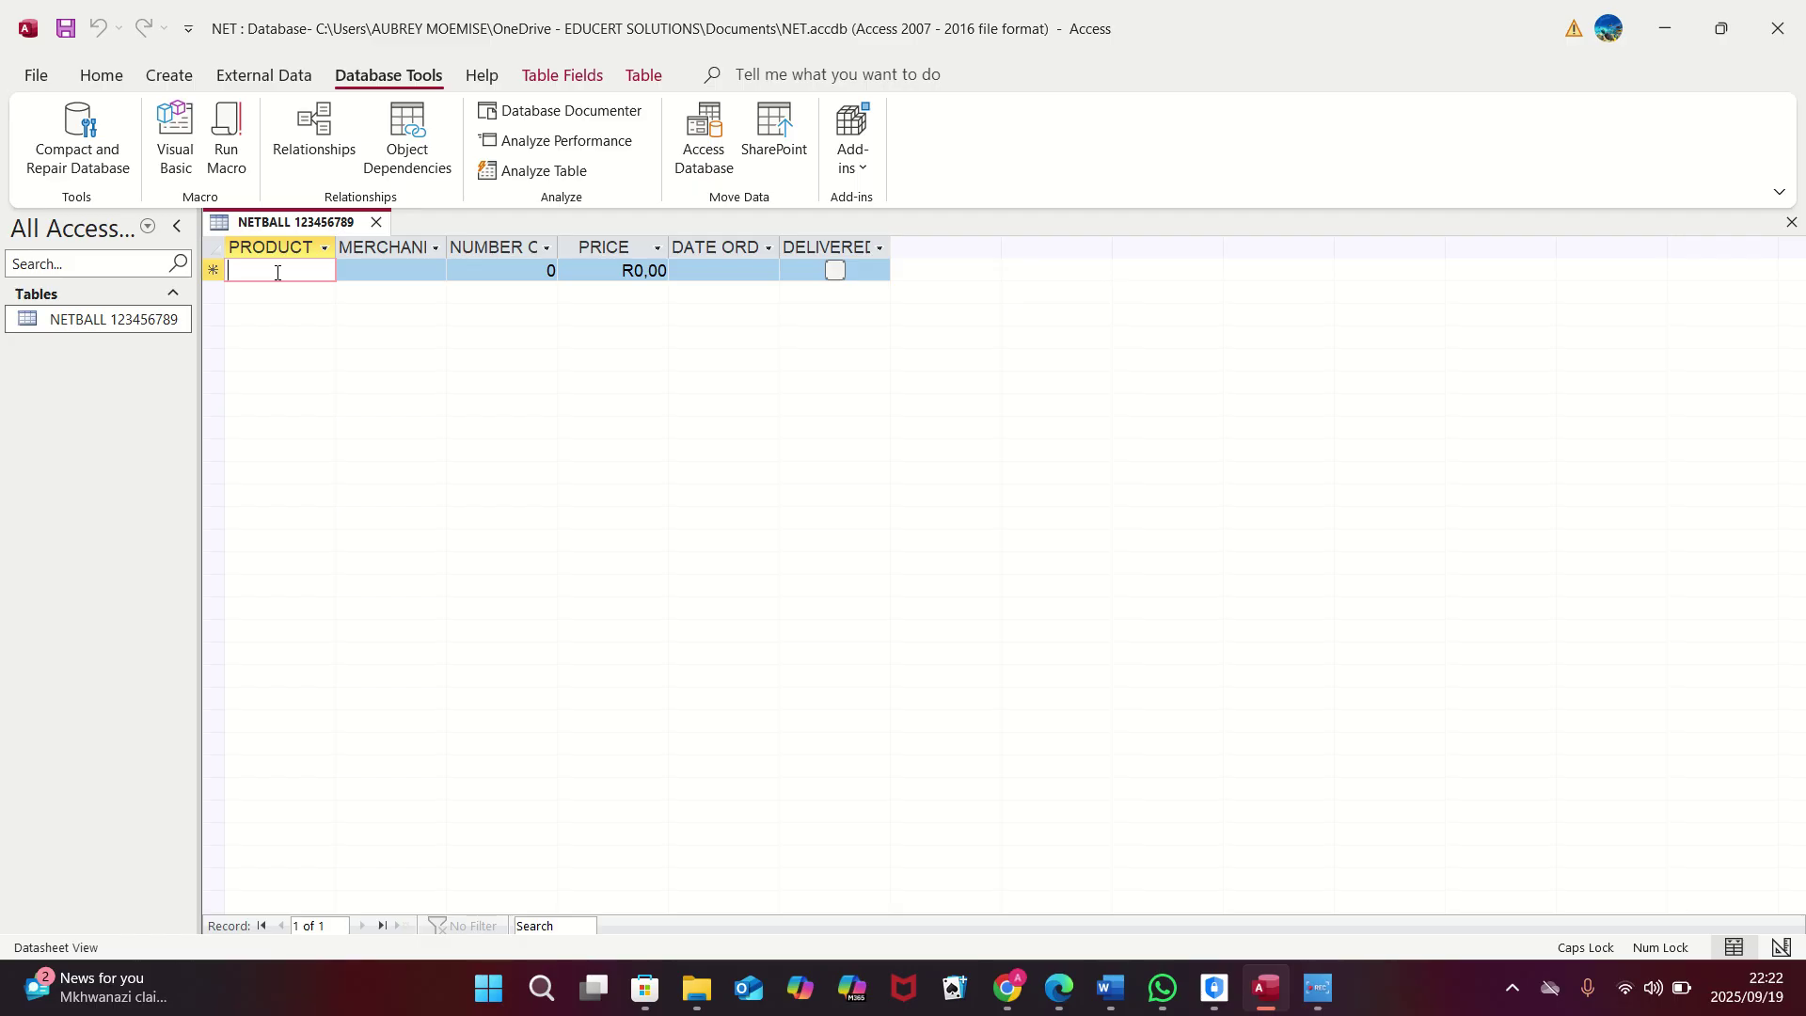
text(PC)
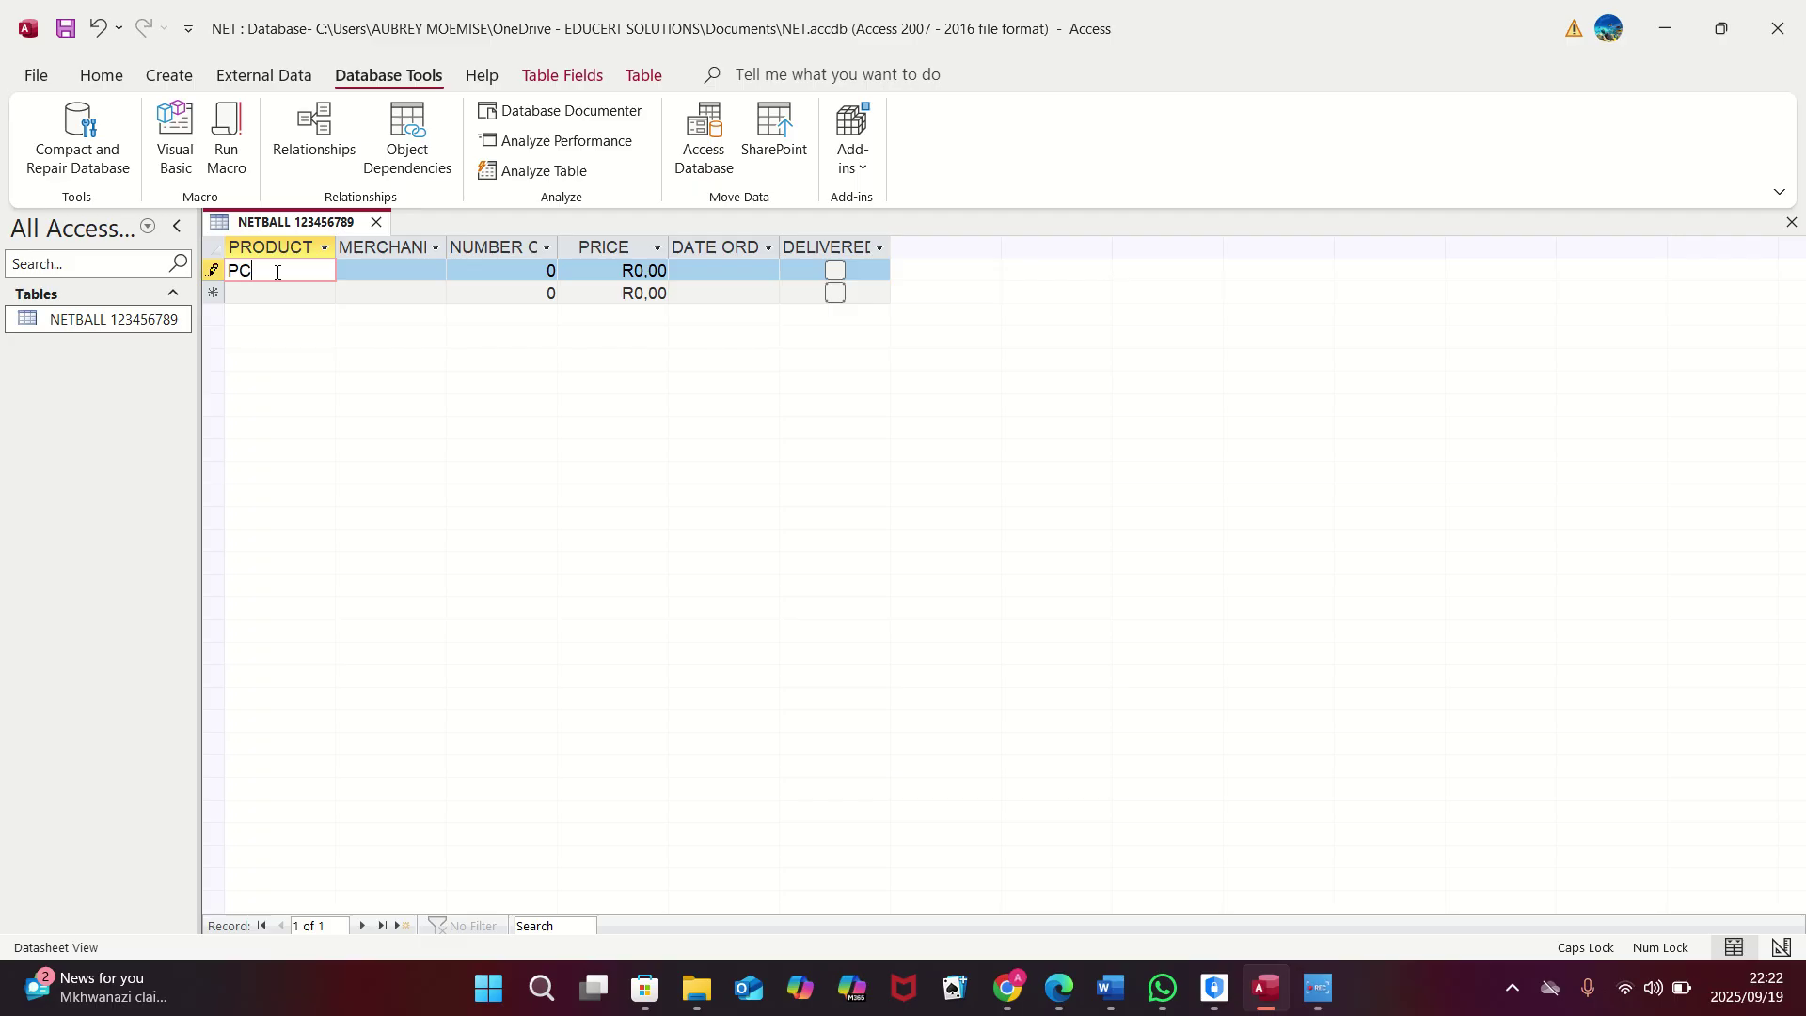
text(A1)
key(BackSpace)
text(A)
key(BackSpace)
text(1)
key(Tab)
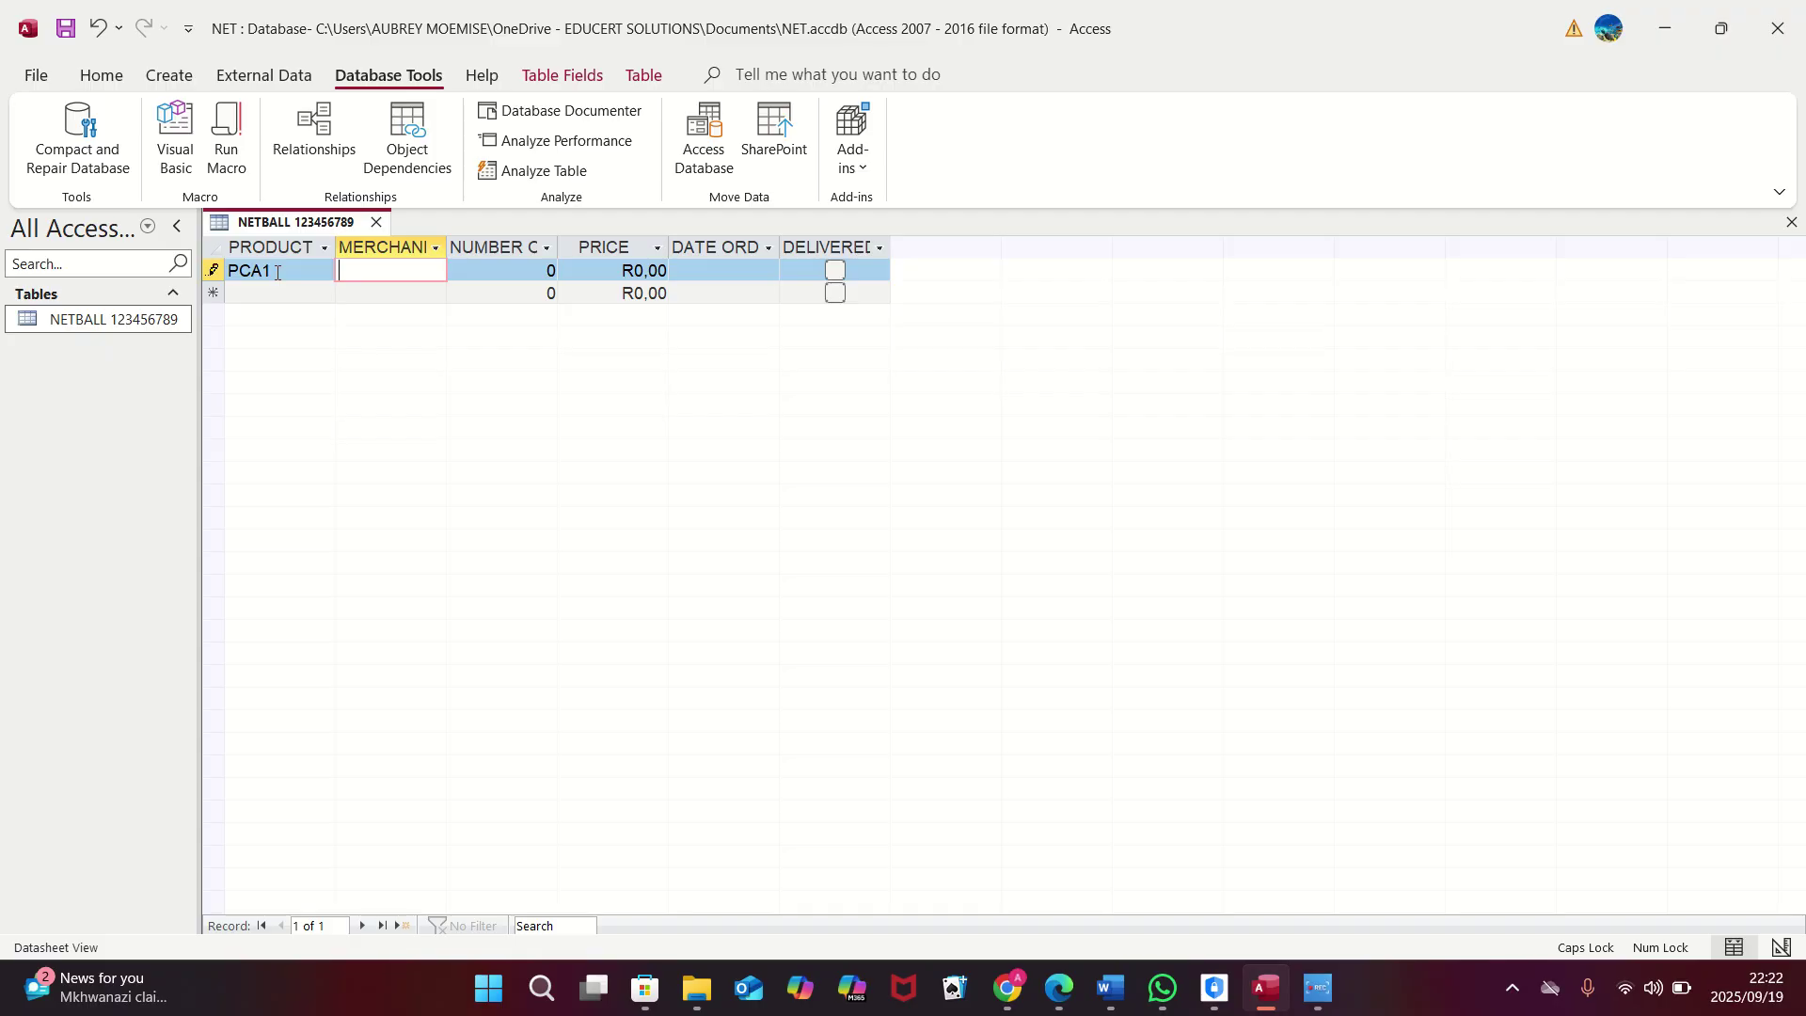
Step: Enter Pink Cap as the MERCHANDISE TYPE of the PCA1 record
key(Caps_Lock)
text(p)
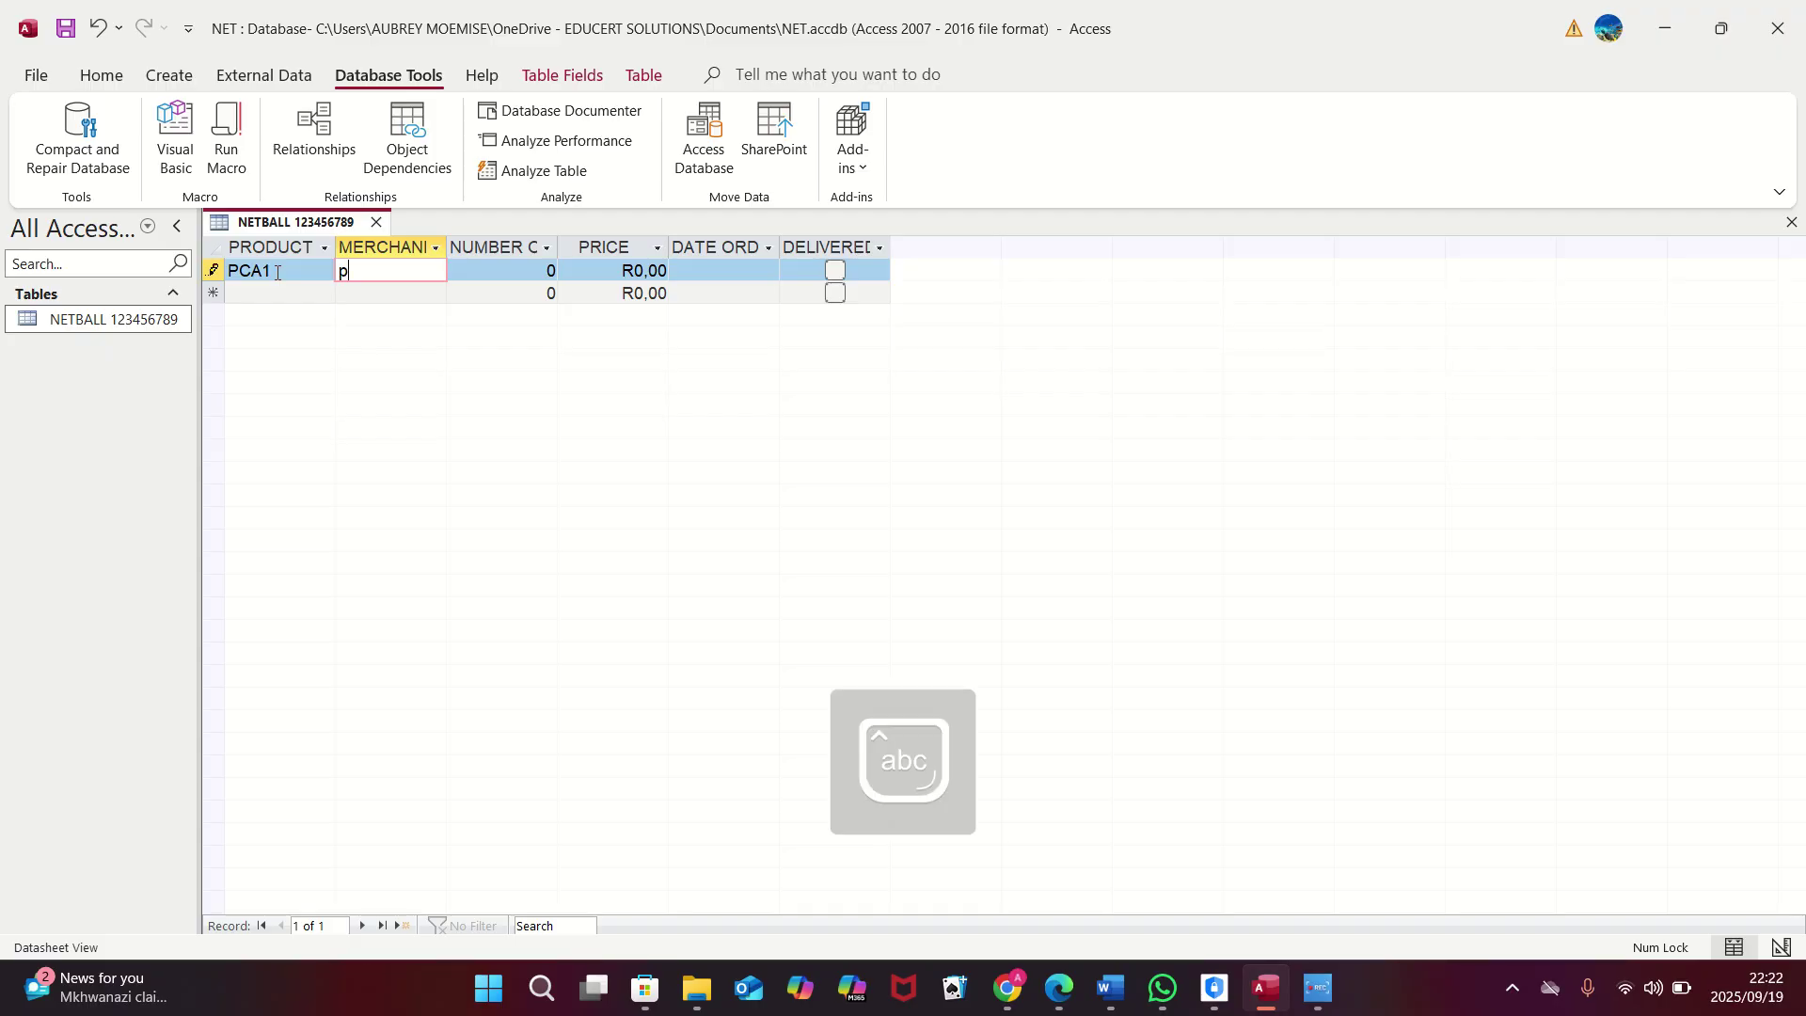
key(Caps_Lock)
key(BackSpace)
text(P)
key(Caps_Lock)
text(ink)
key(Caps_Lock)
text(C)
key(Caps_Lock)
text(ap)
key(Tab)
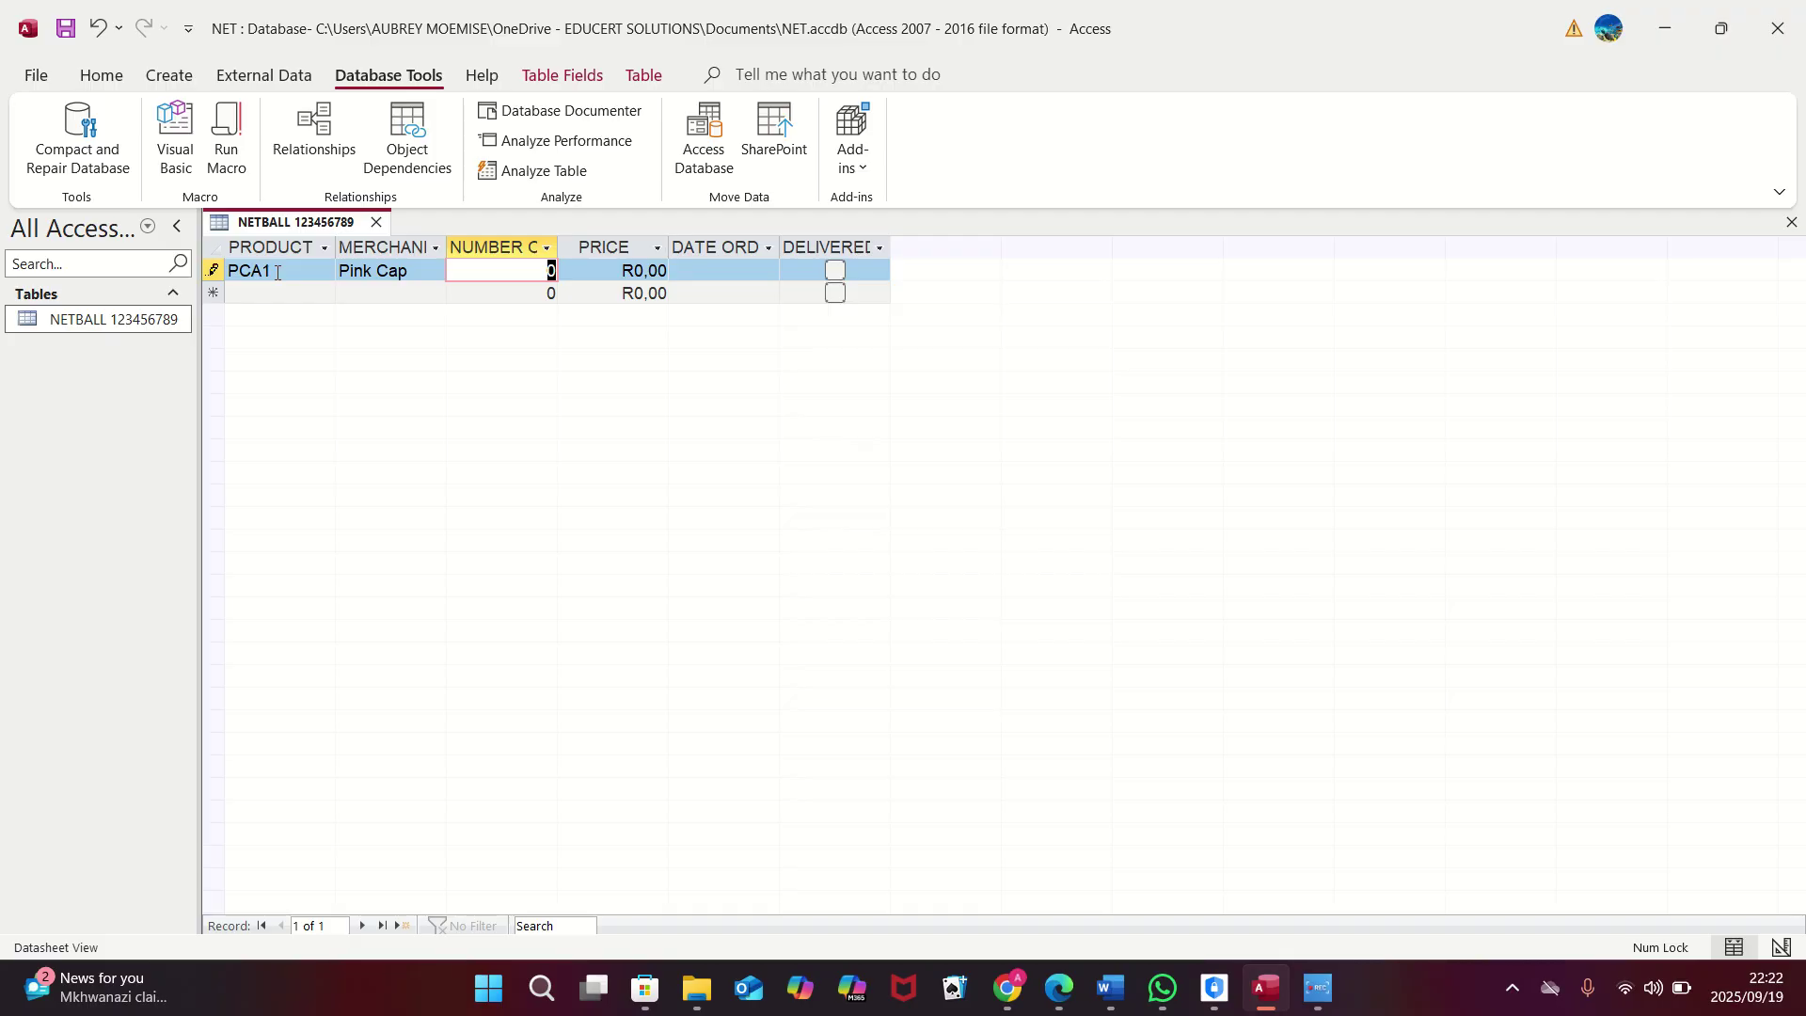
Step: Enter 100 as the NUMBER OF ITEMS and 50 as the PRICE of the PCA1 record
text(100)
key(Tab)
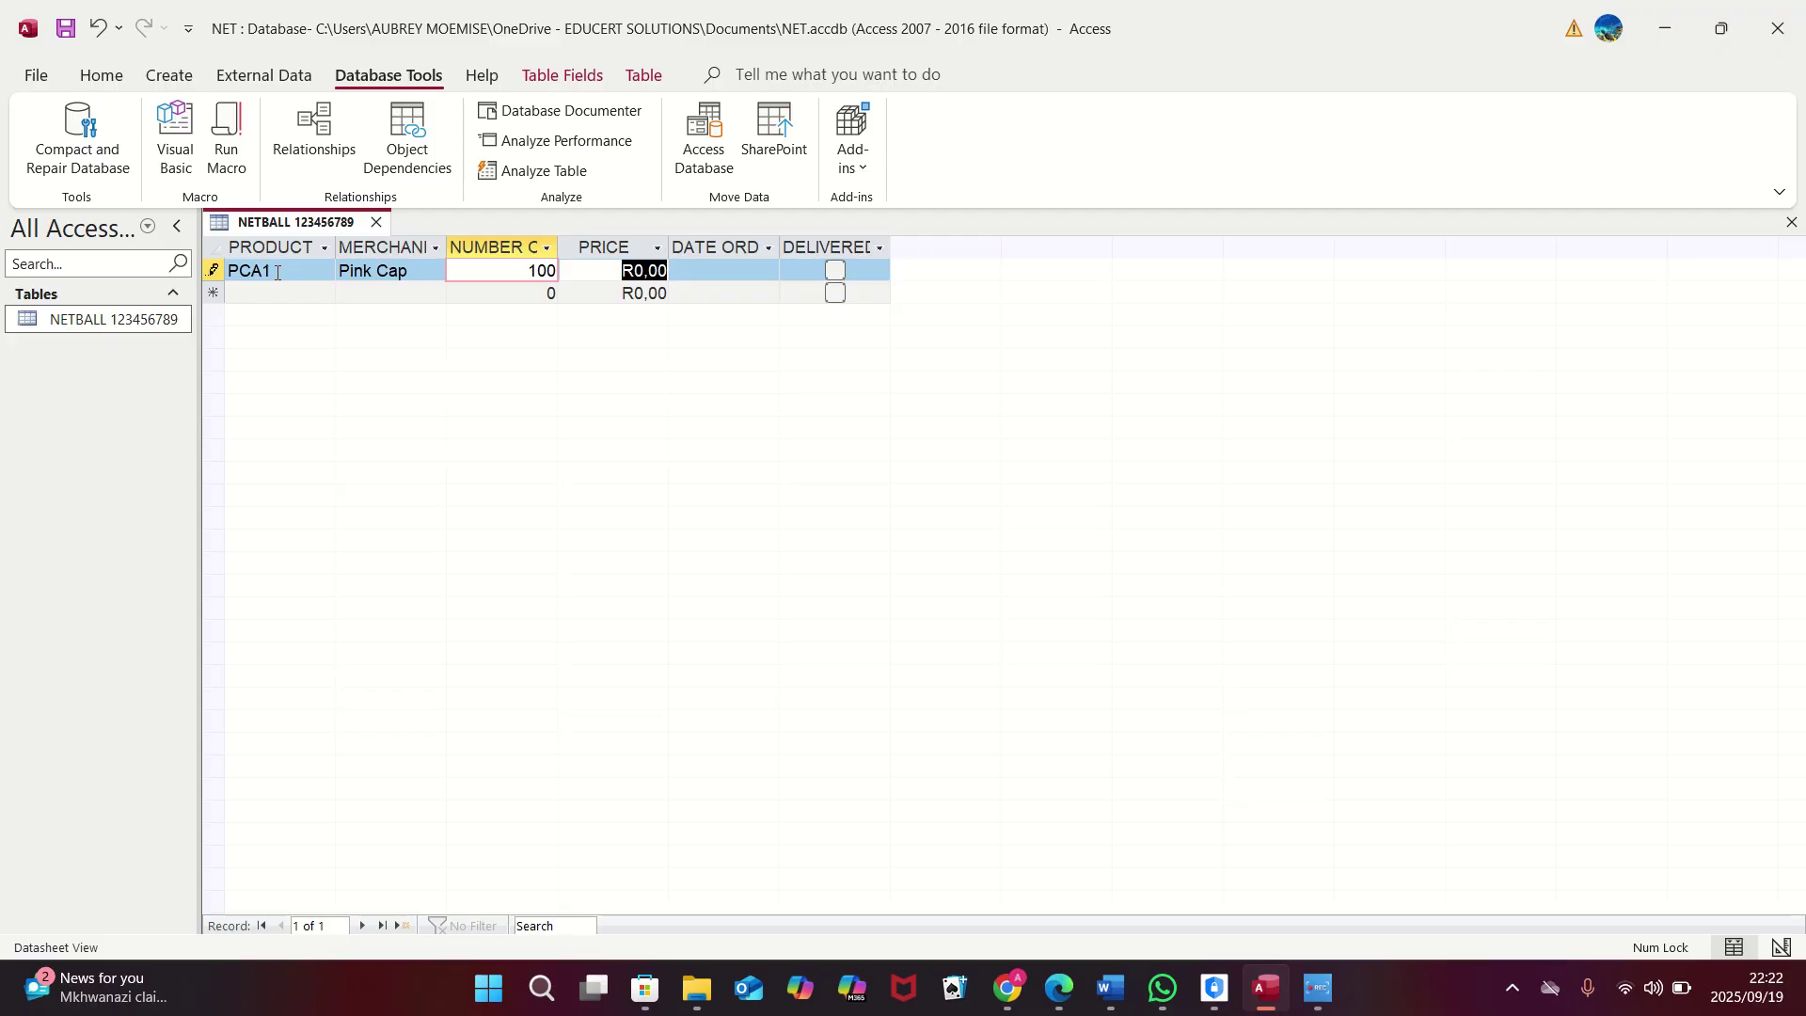
text(50)
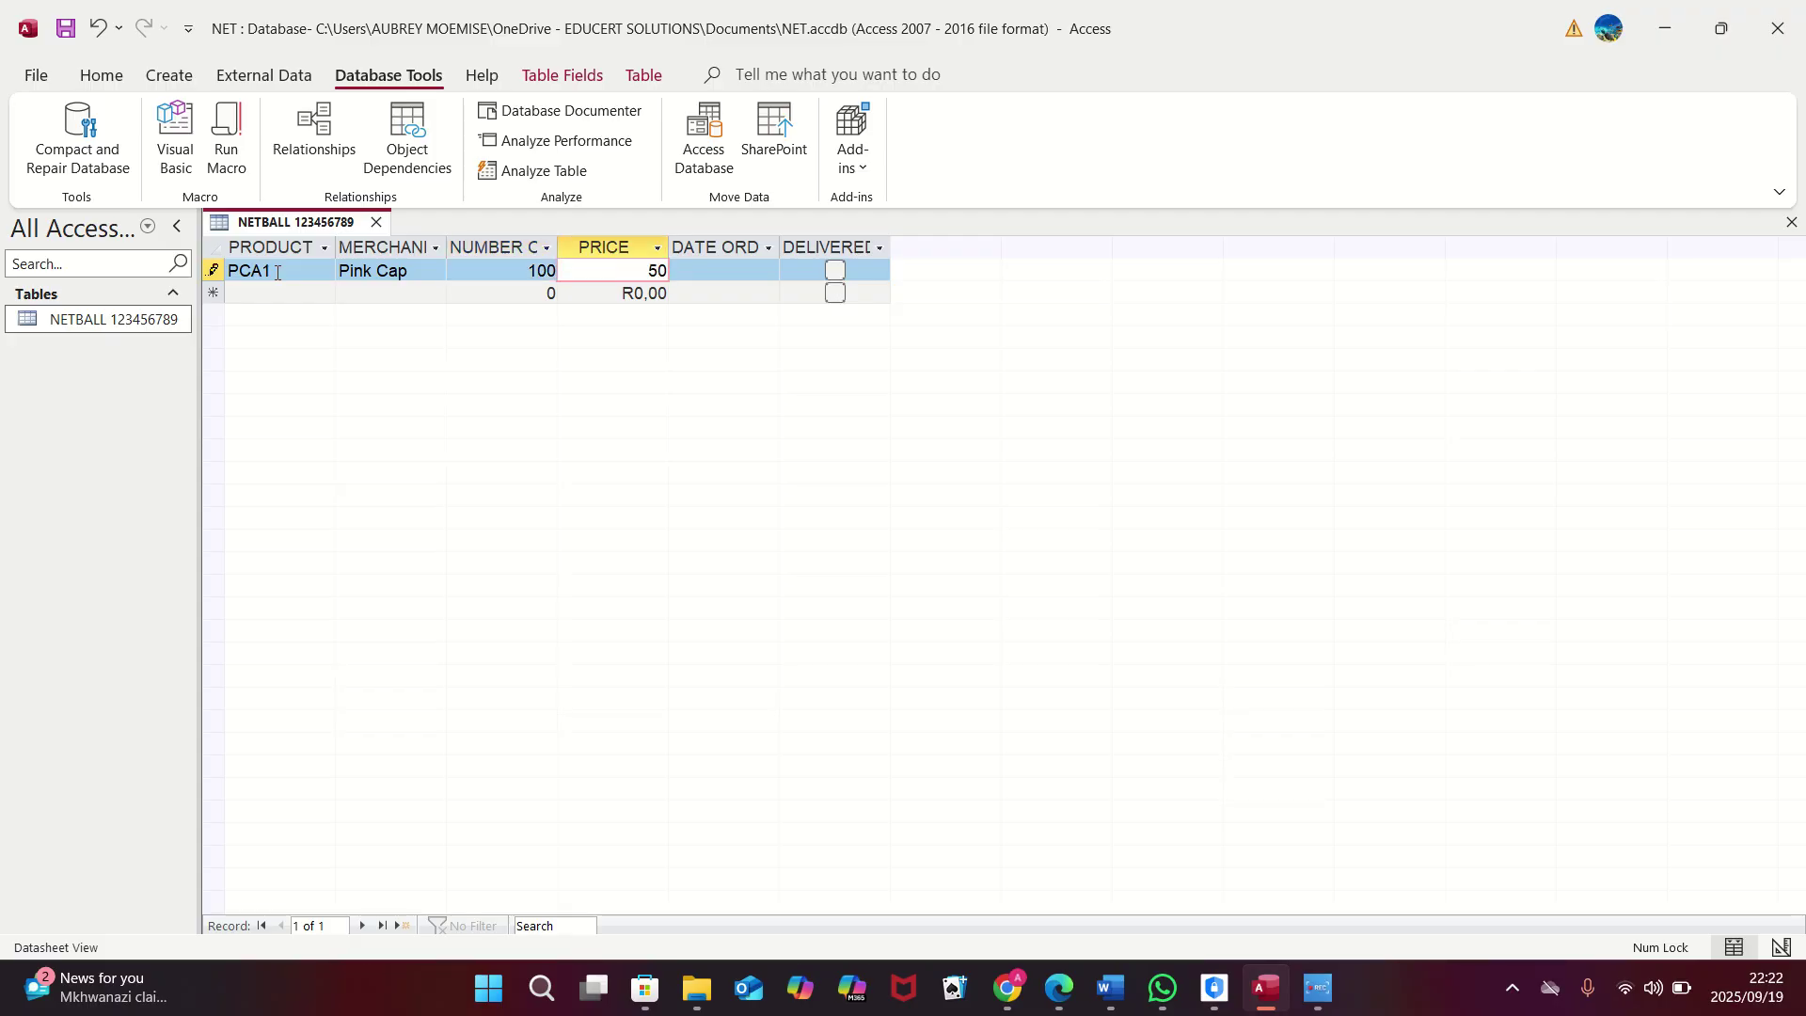
key(Tab)
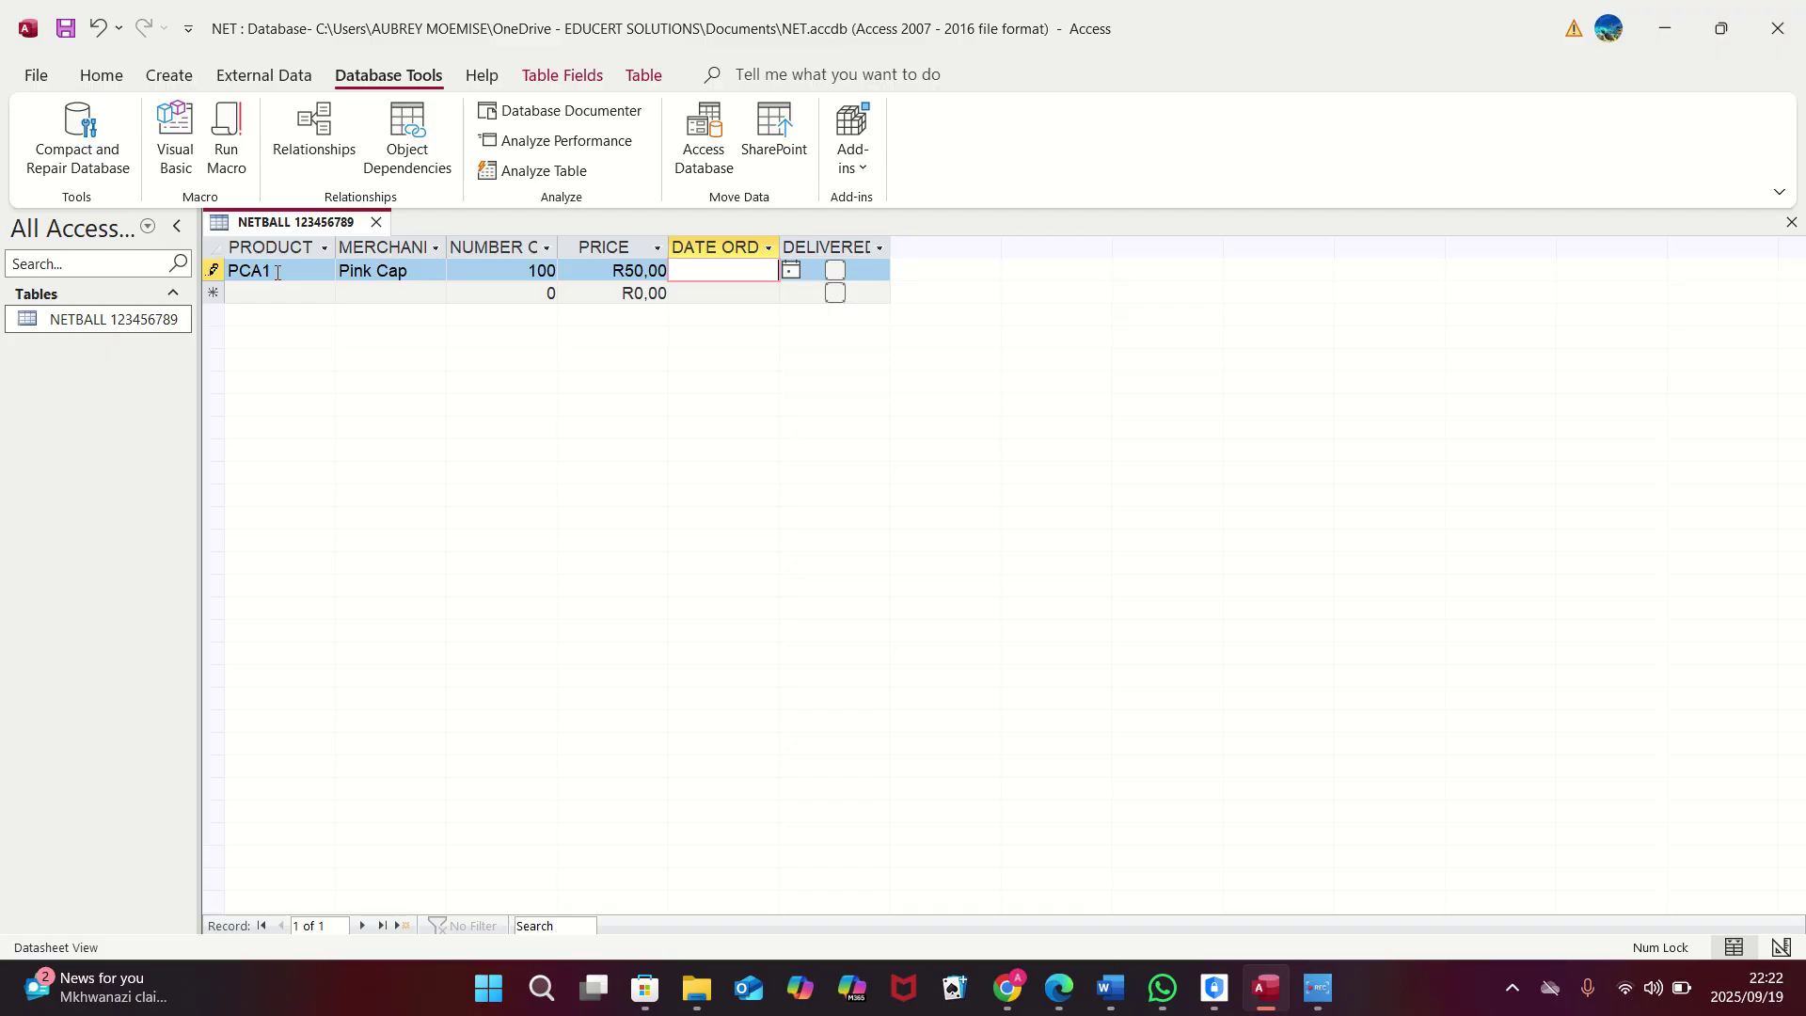
Step: Enter 2025/07/10 as the DATE ORDERED of the PCA1 record and mark it as delivered
text(202)
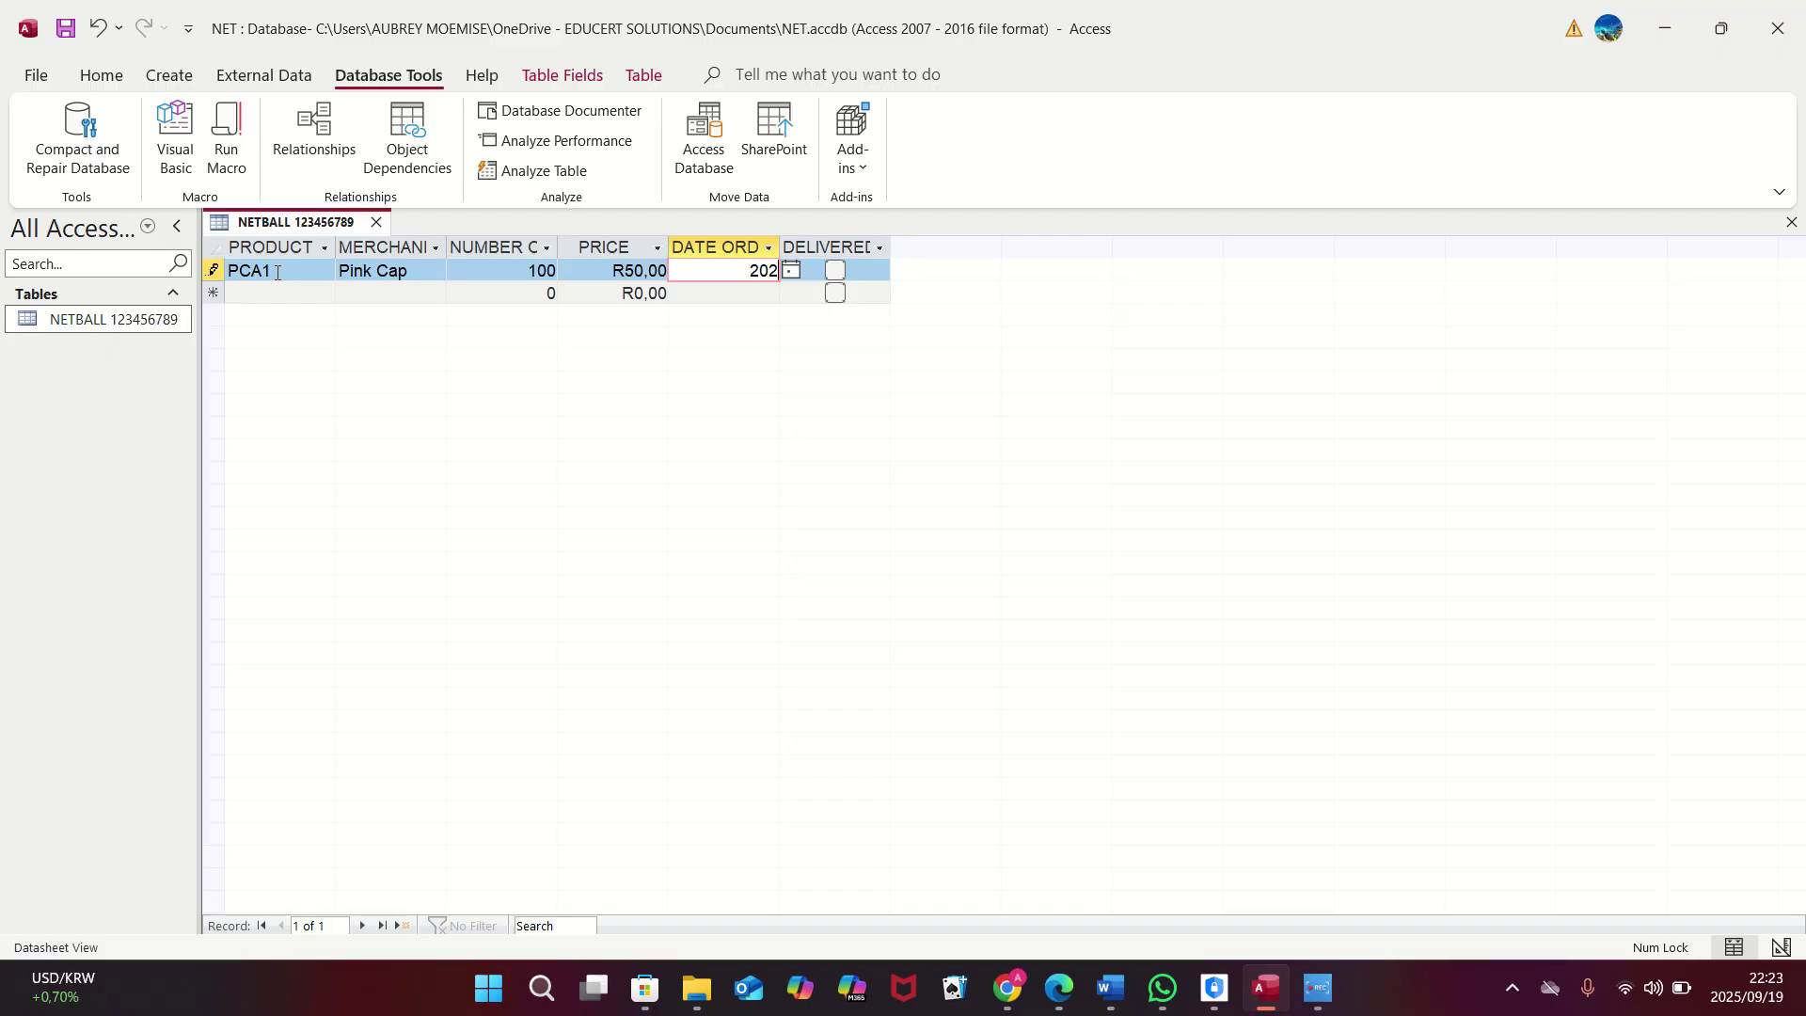
text(5/)
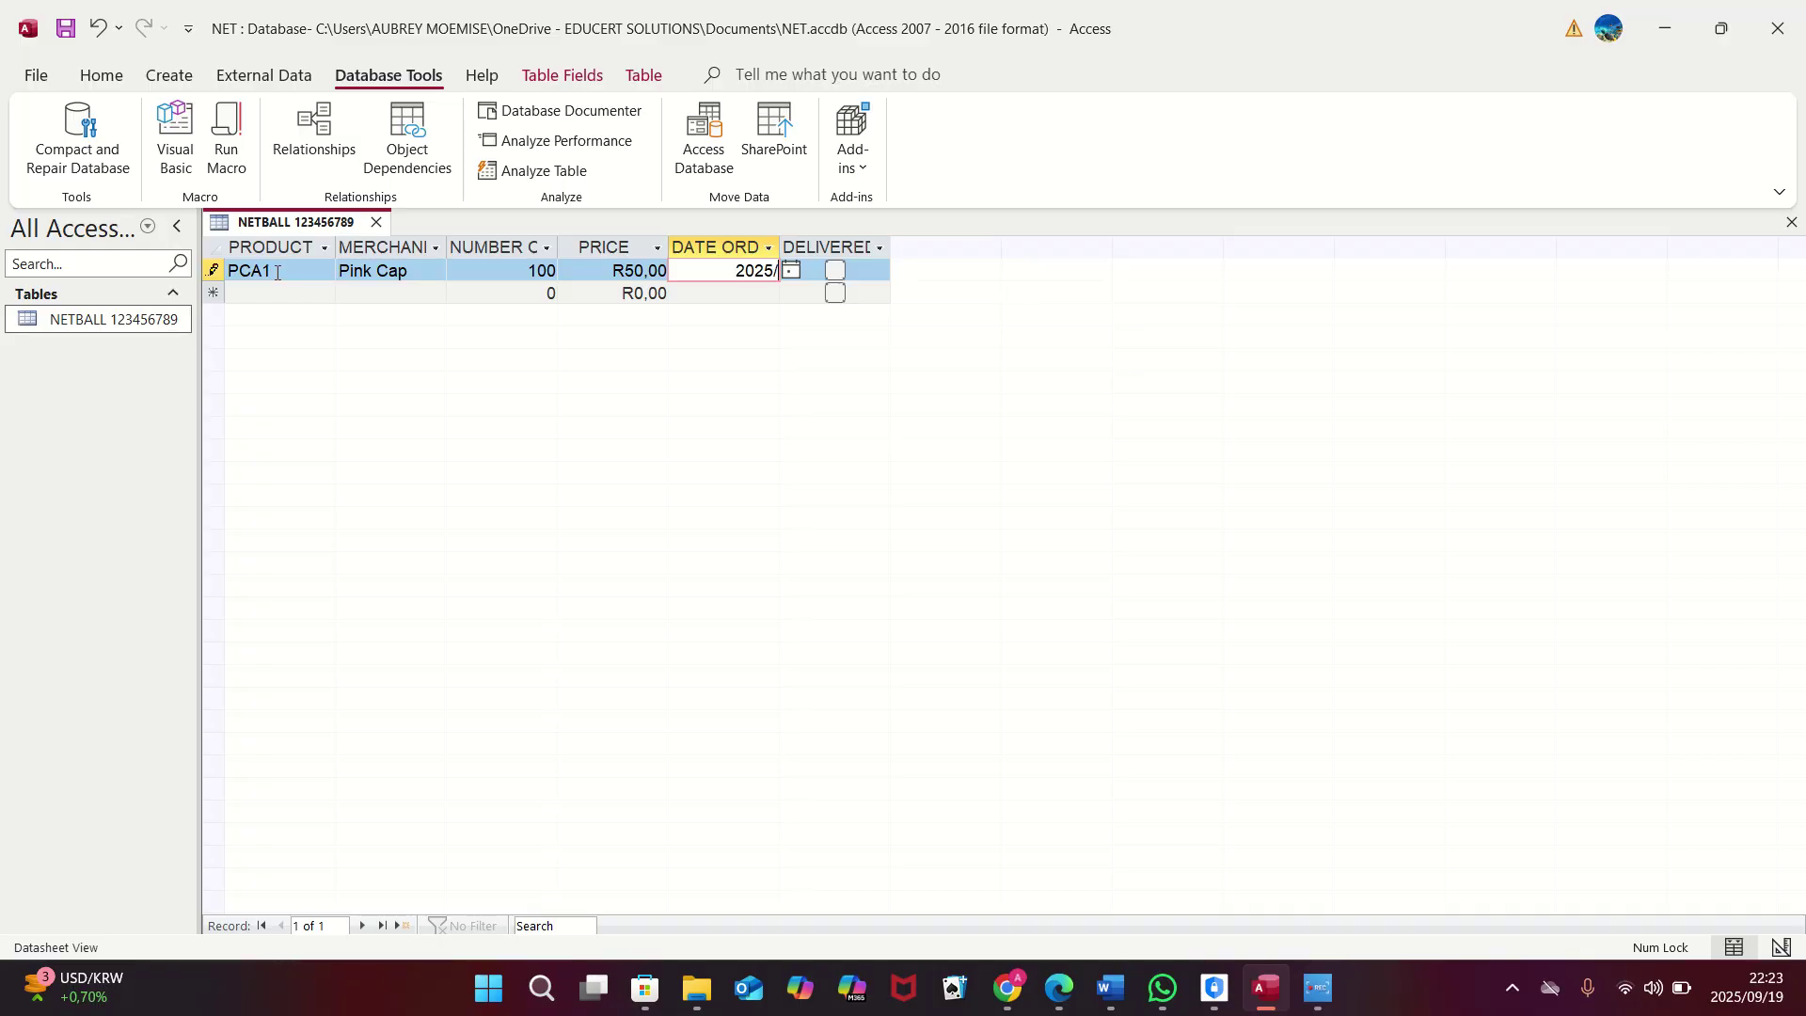
text(07/10)
key(Tab)
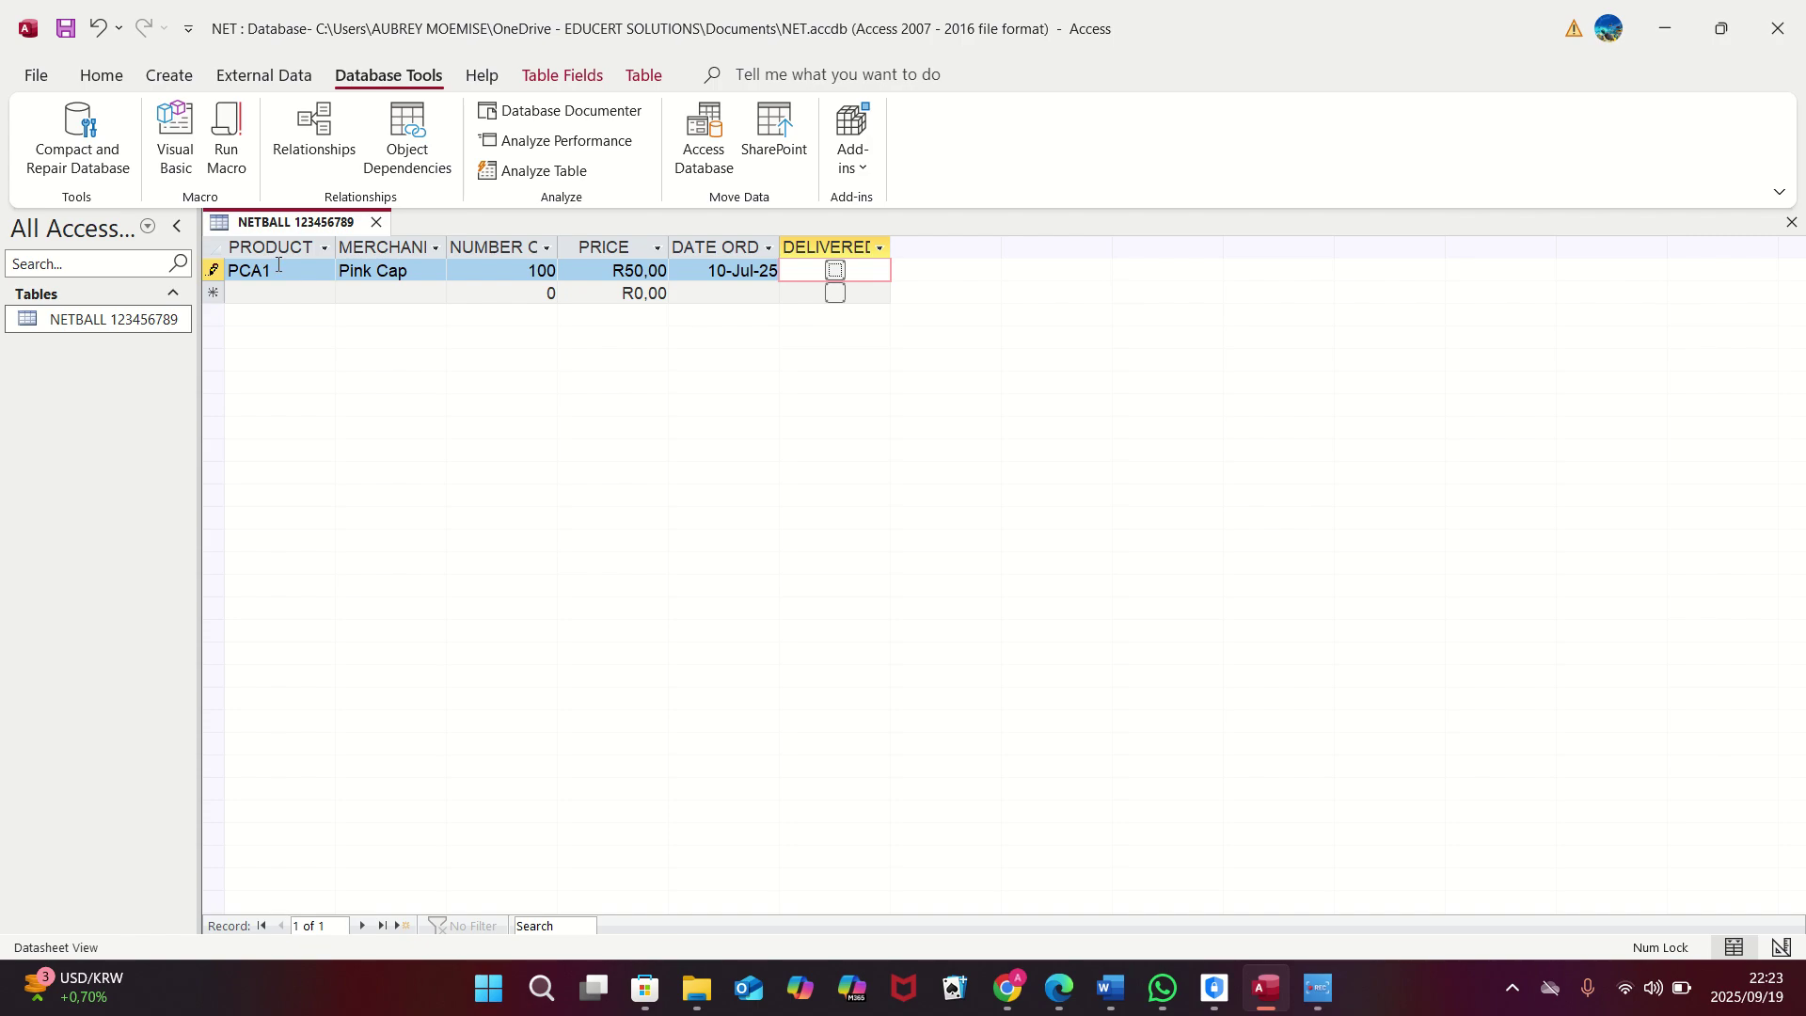
click(834, 271)
Step: Autofit the MERCHANDISE TYPE, NUMBER OF ITEMS, DATE ORDERED and DELIVERED columns to show their full headings
double_click(447, 252)
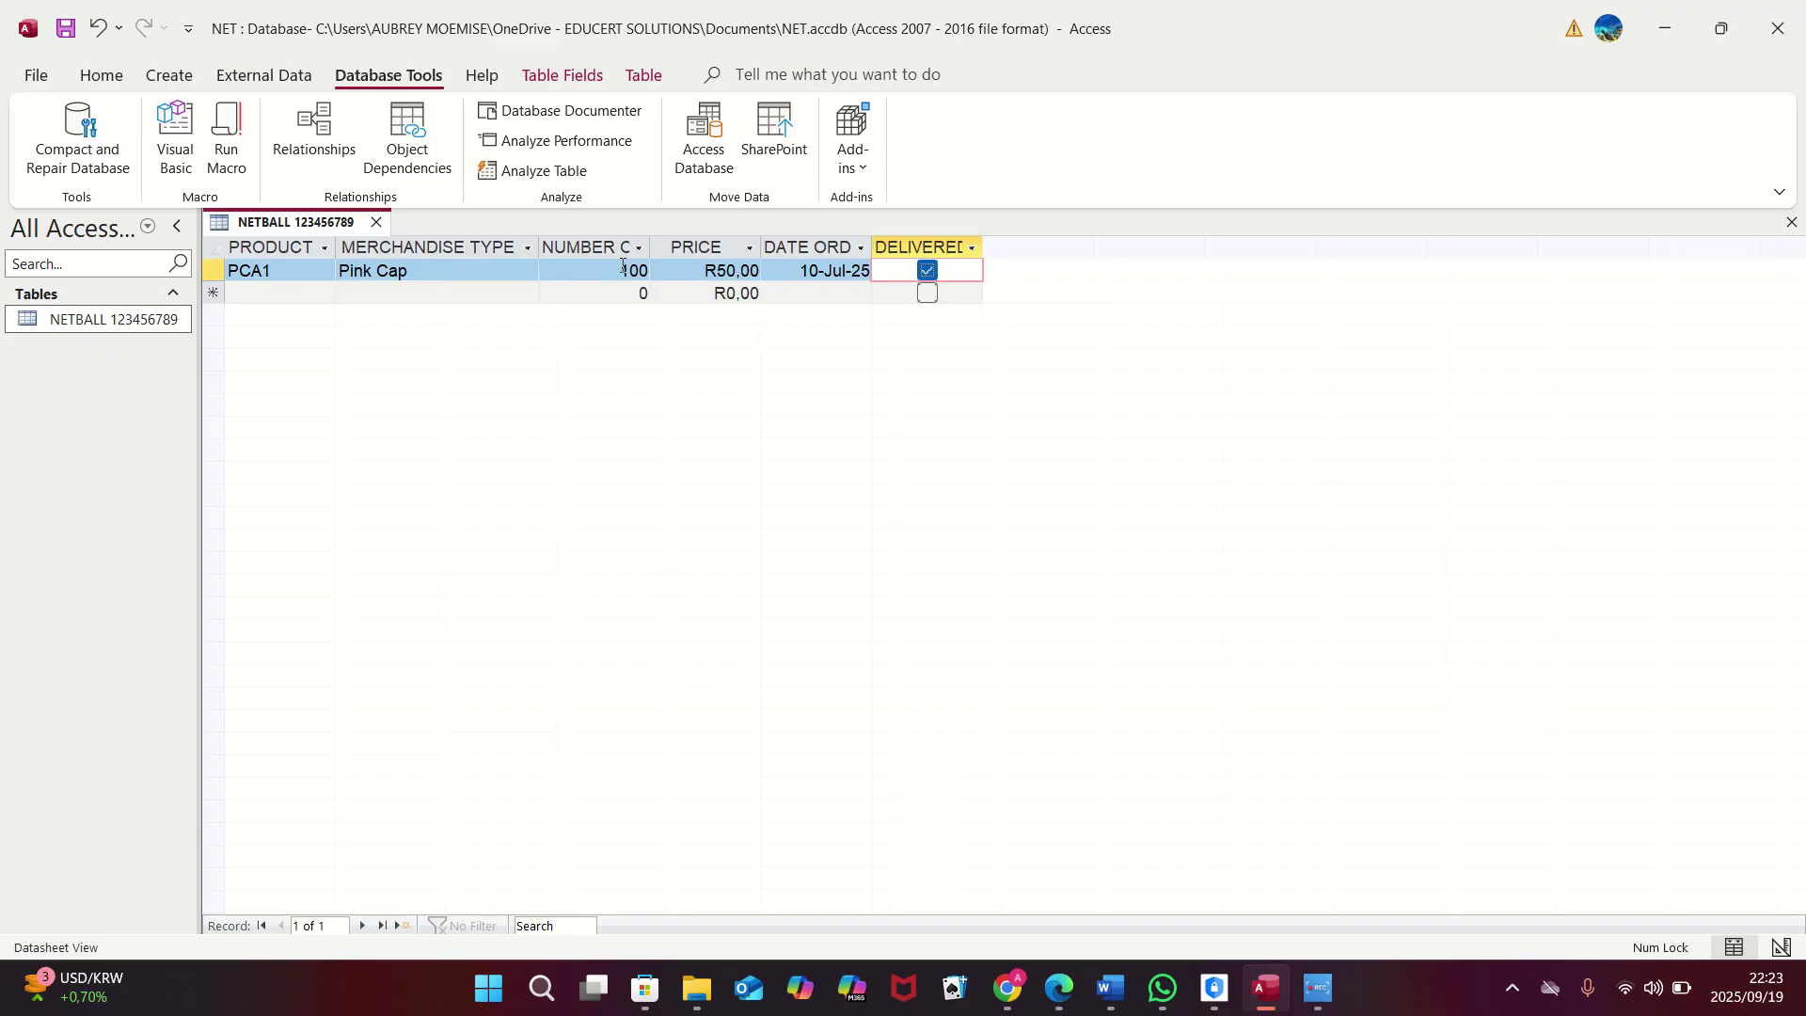
drag(651, 249, 654, 248)
double_click(654, 248)
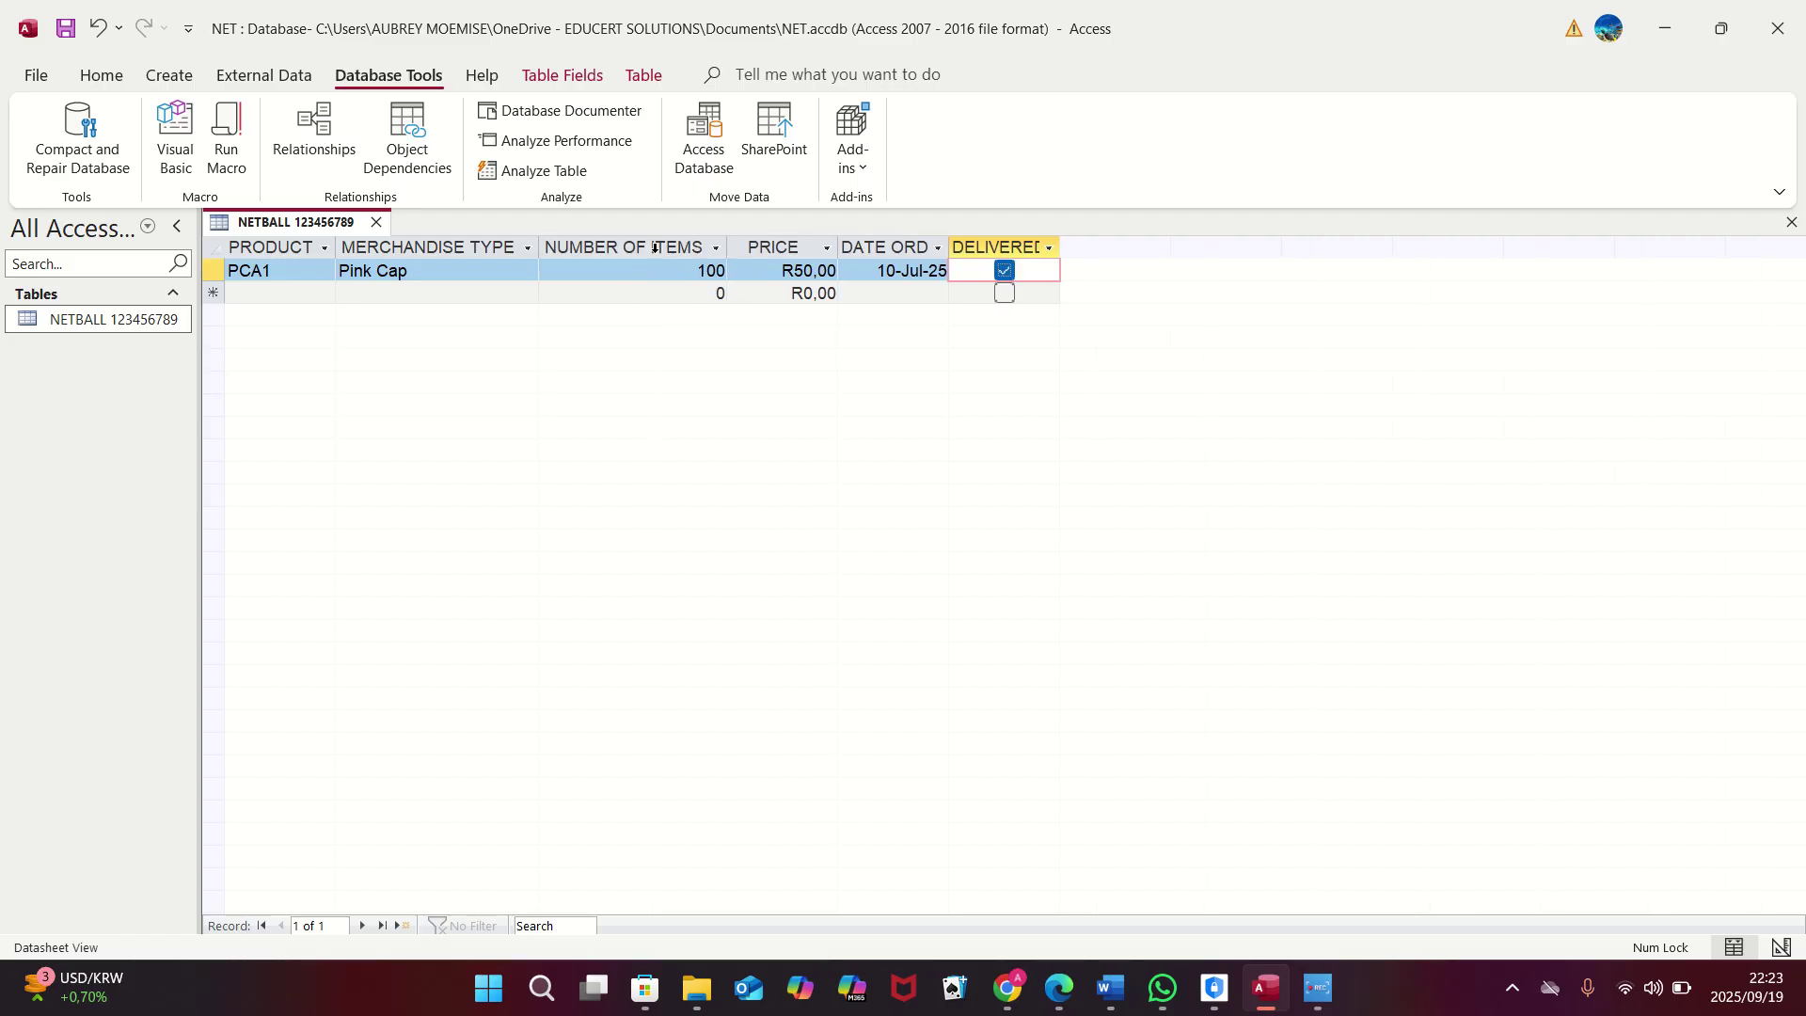
double_click(948, 246)
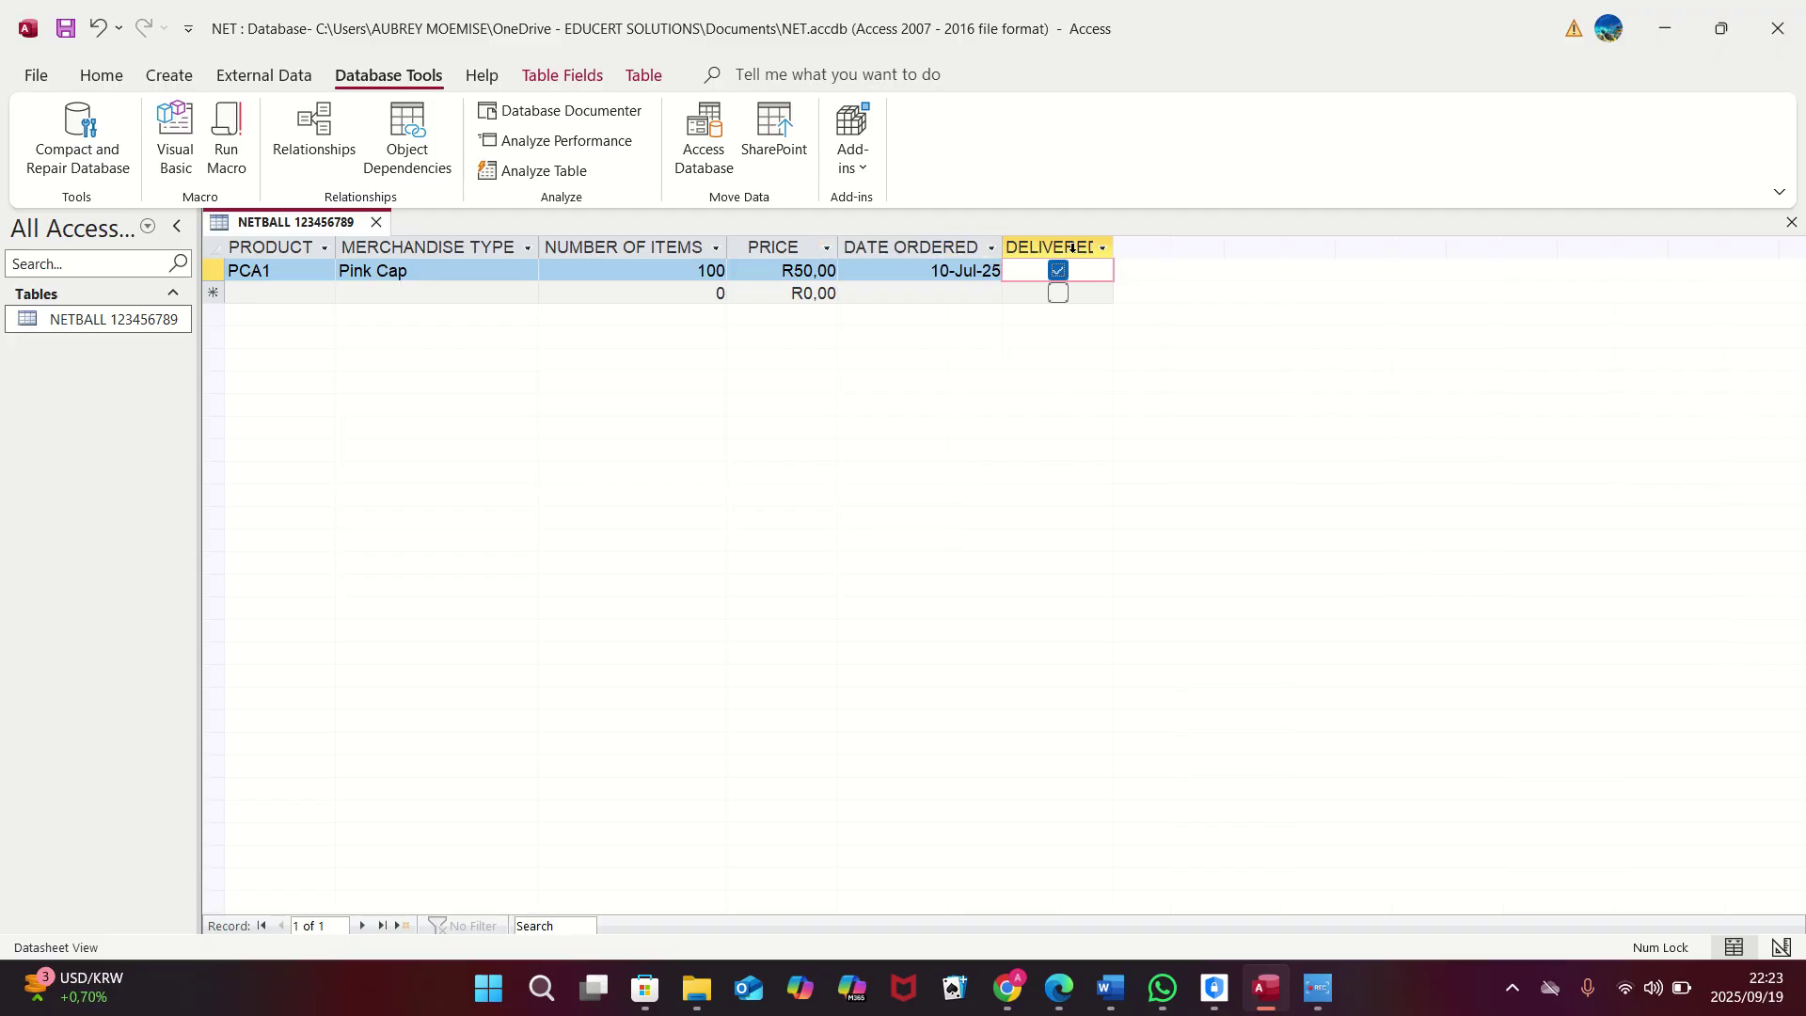
double_click(1112, 248)
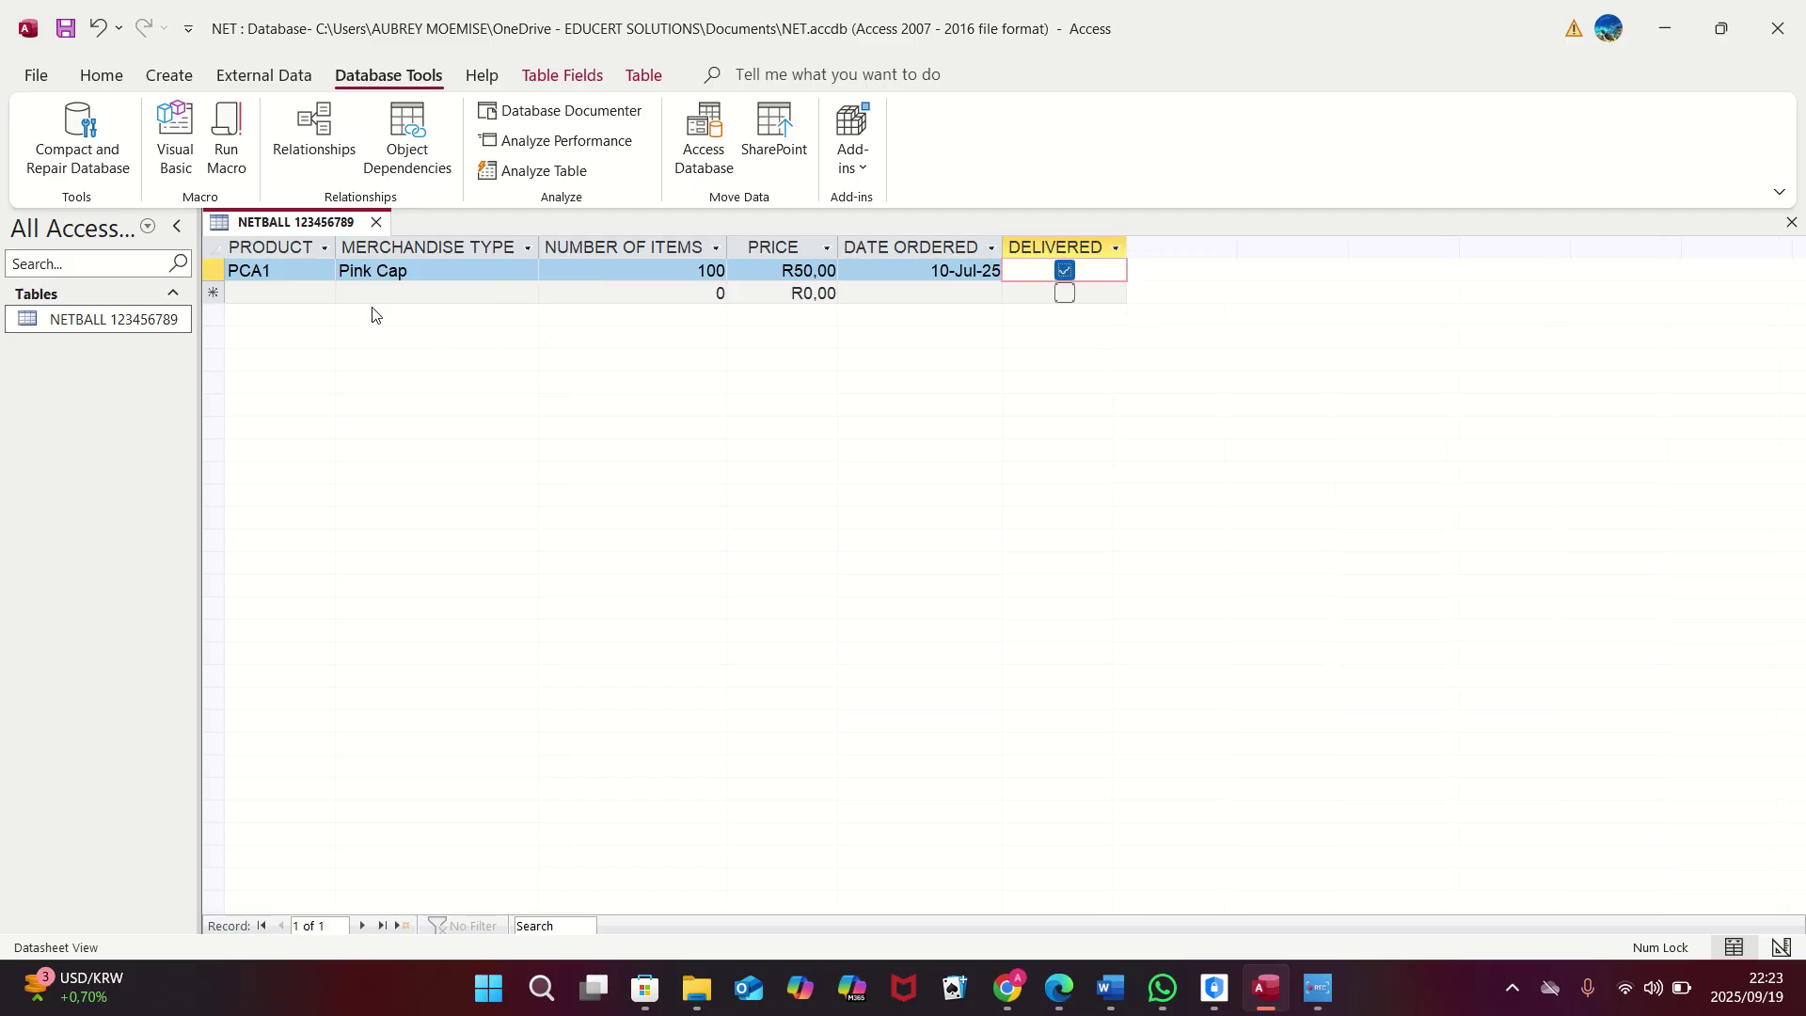
Step: Start a second record with BAL2 as the PRODUCT and Ball as the MERCHANDISE TYPE
click(298, 292)
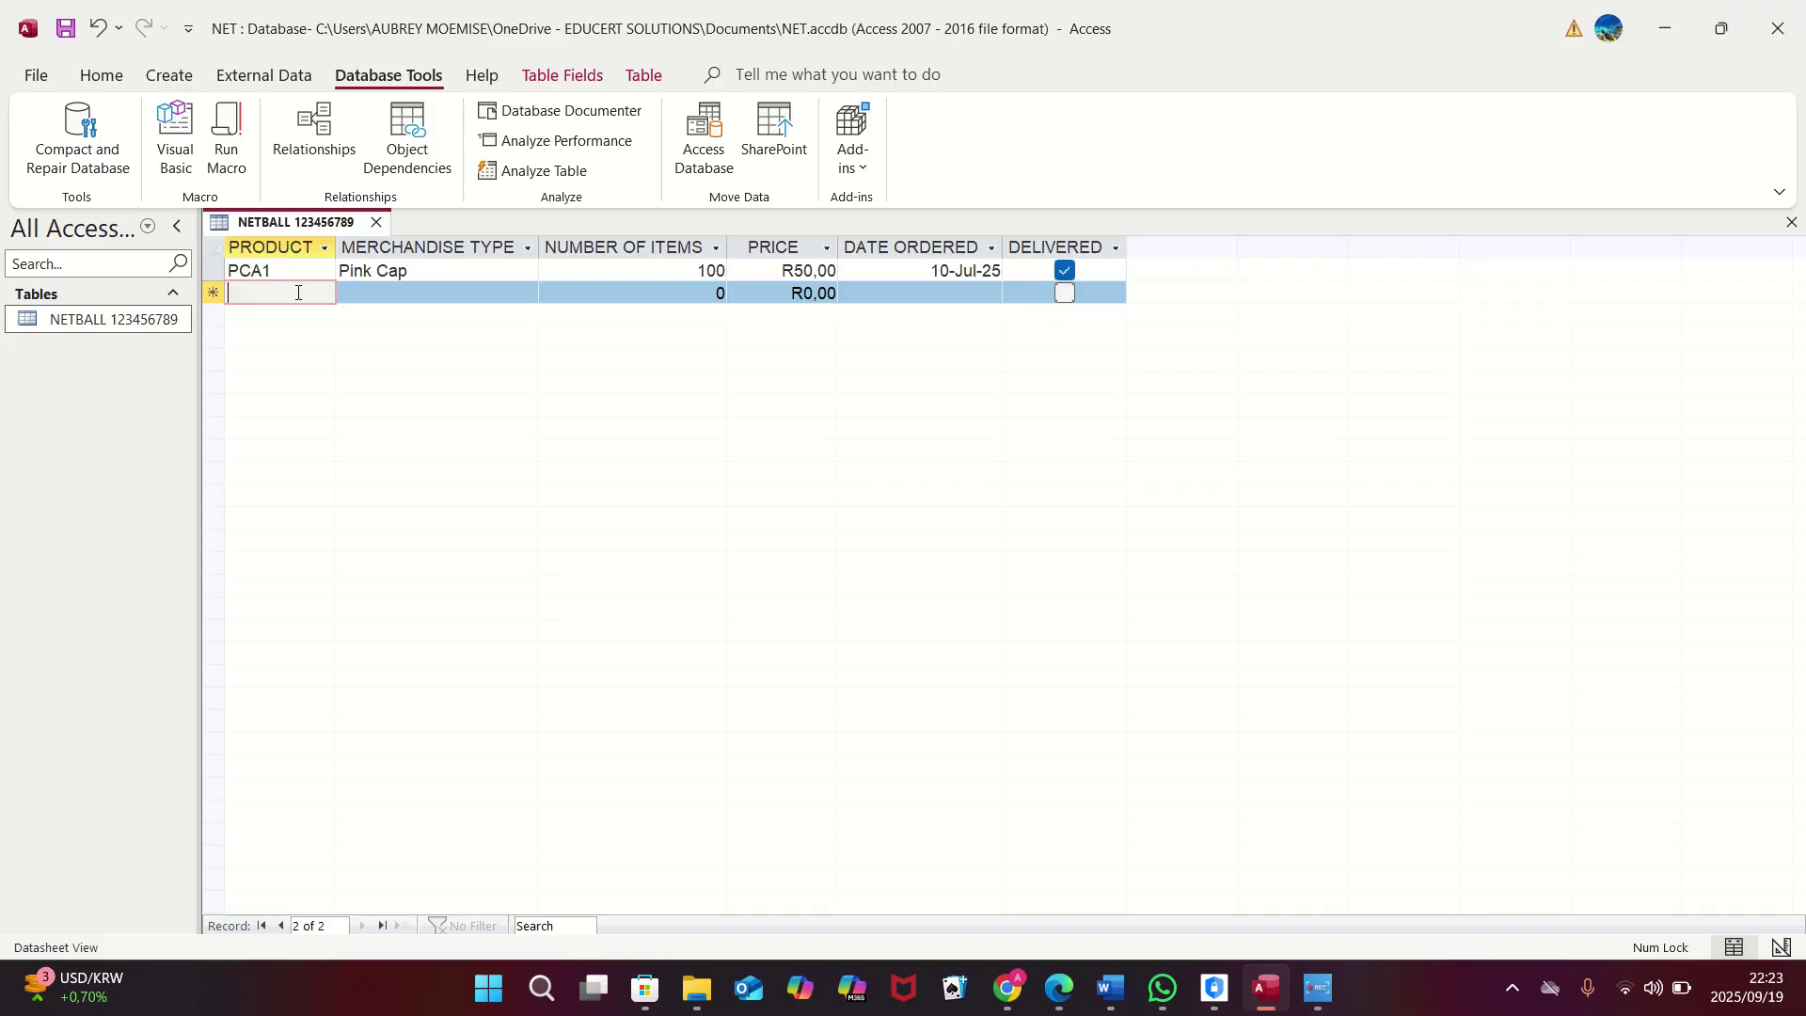
text(ba)
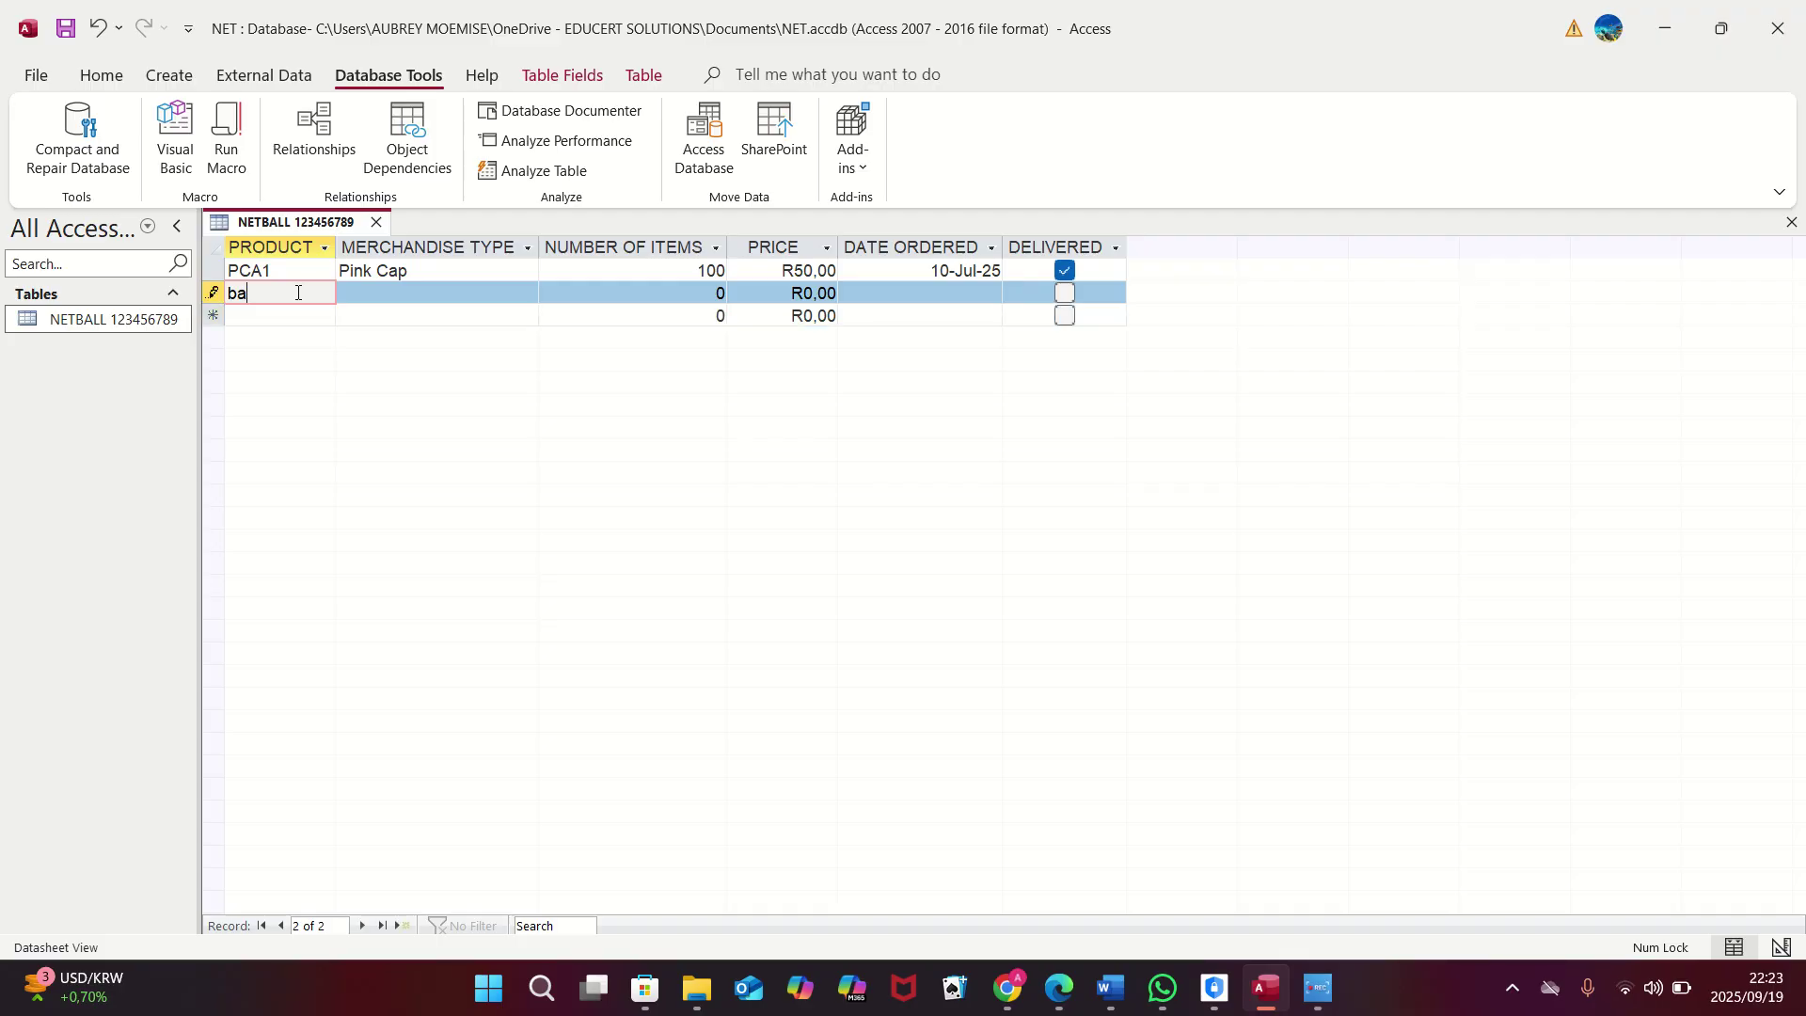
key(BackSpace)
key(BackSpace)
key(Caps_Lock)
text(BA)
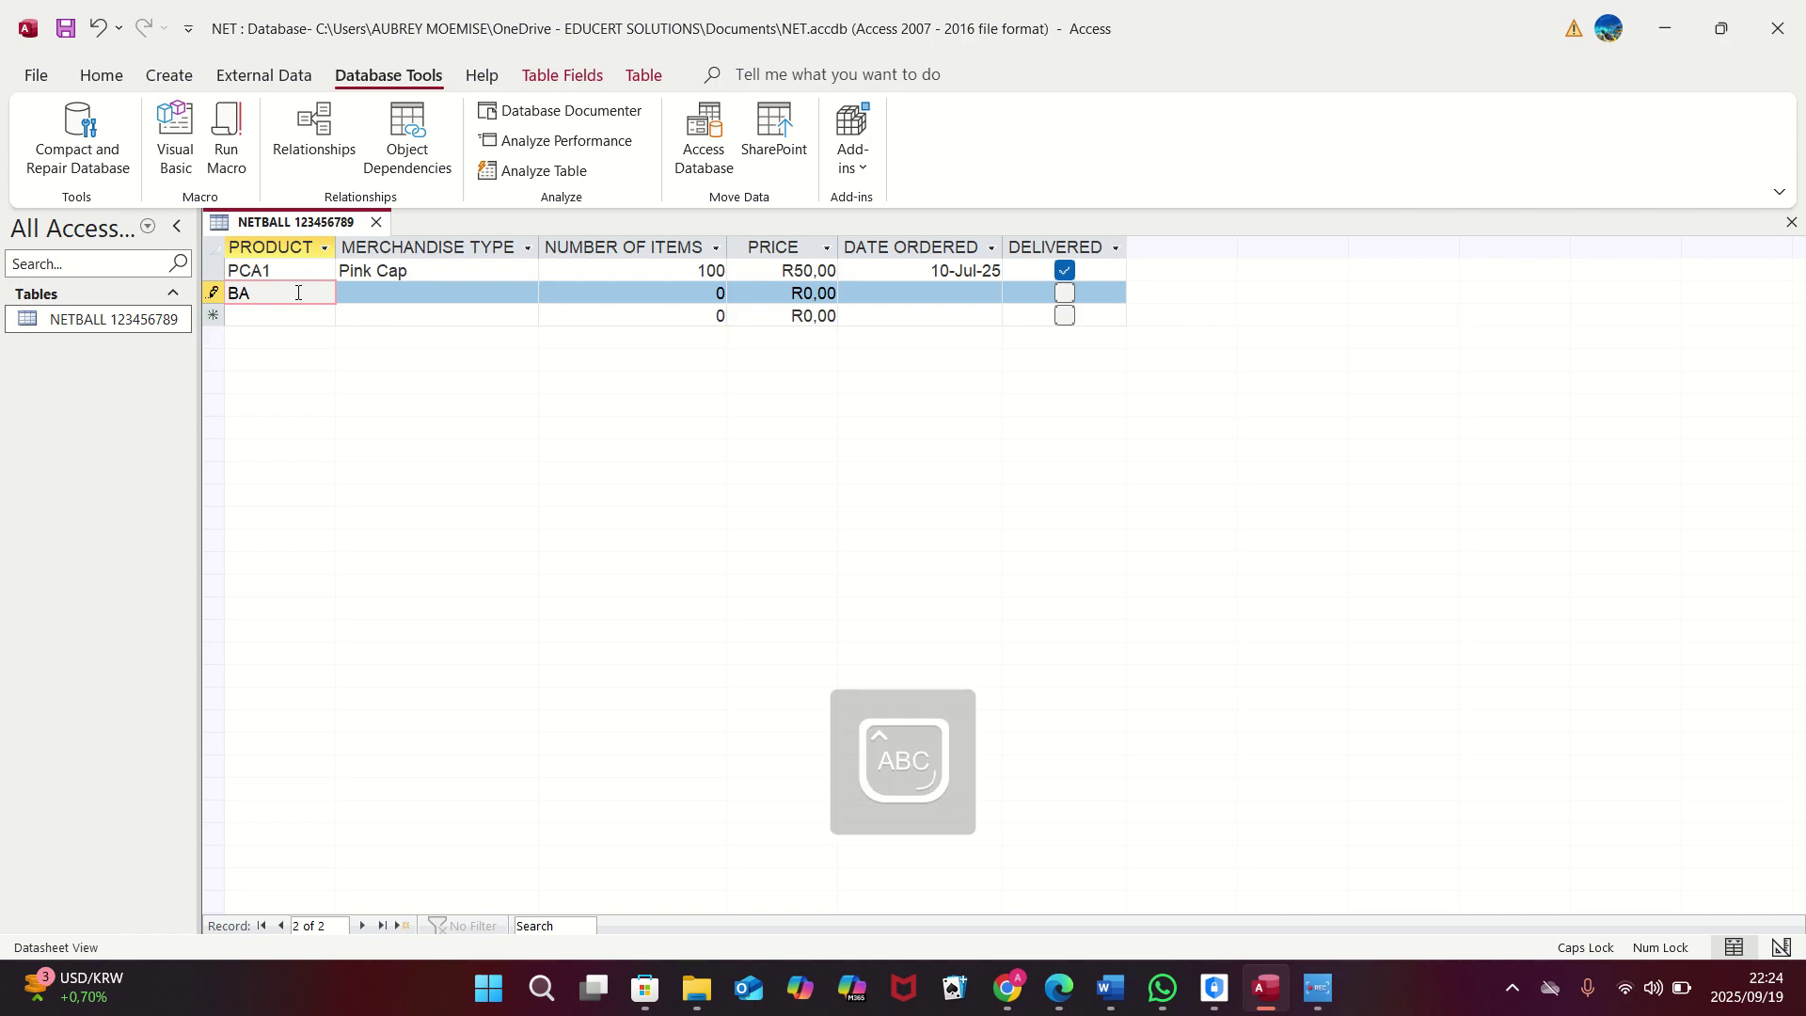
text(L2)
key(Tab)
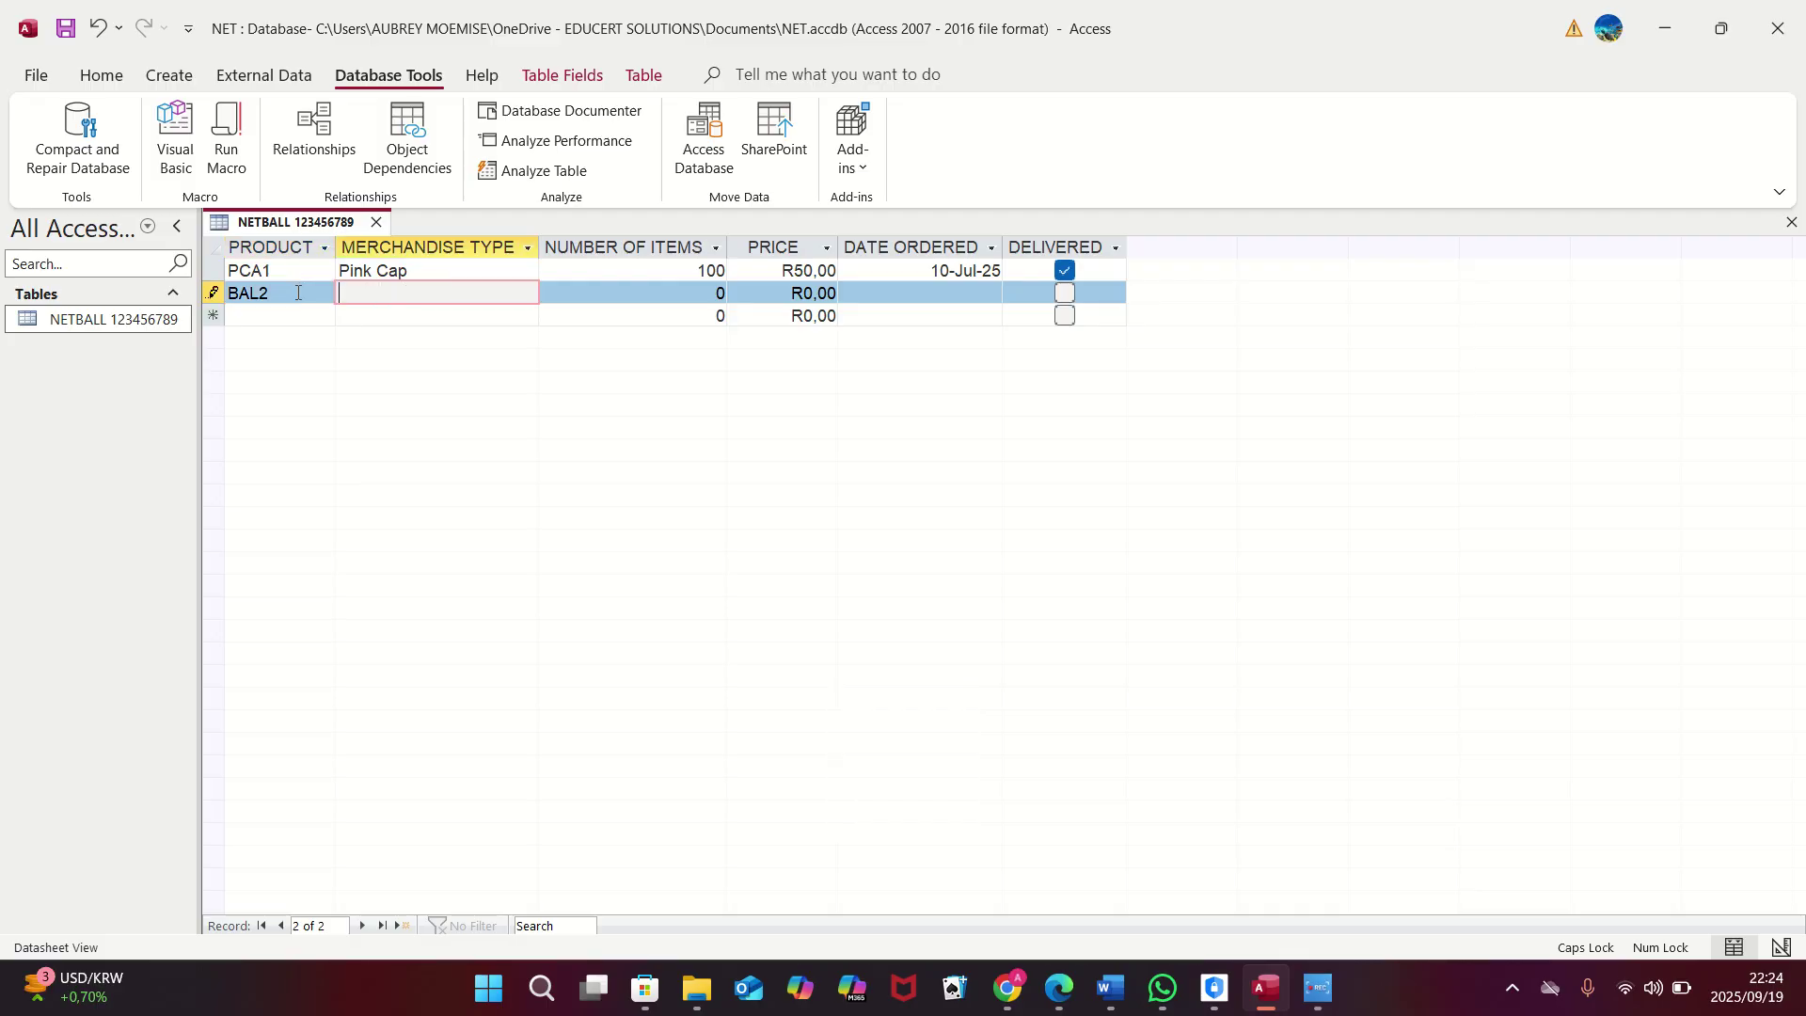
text(B)
key(Caps_Lock)
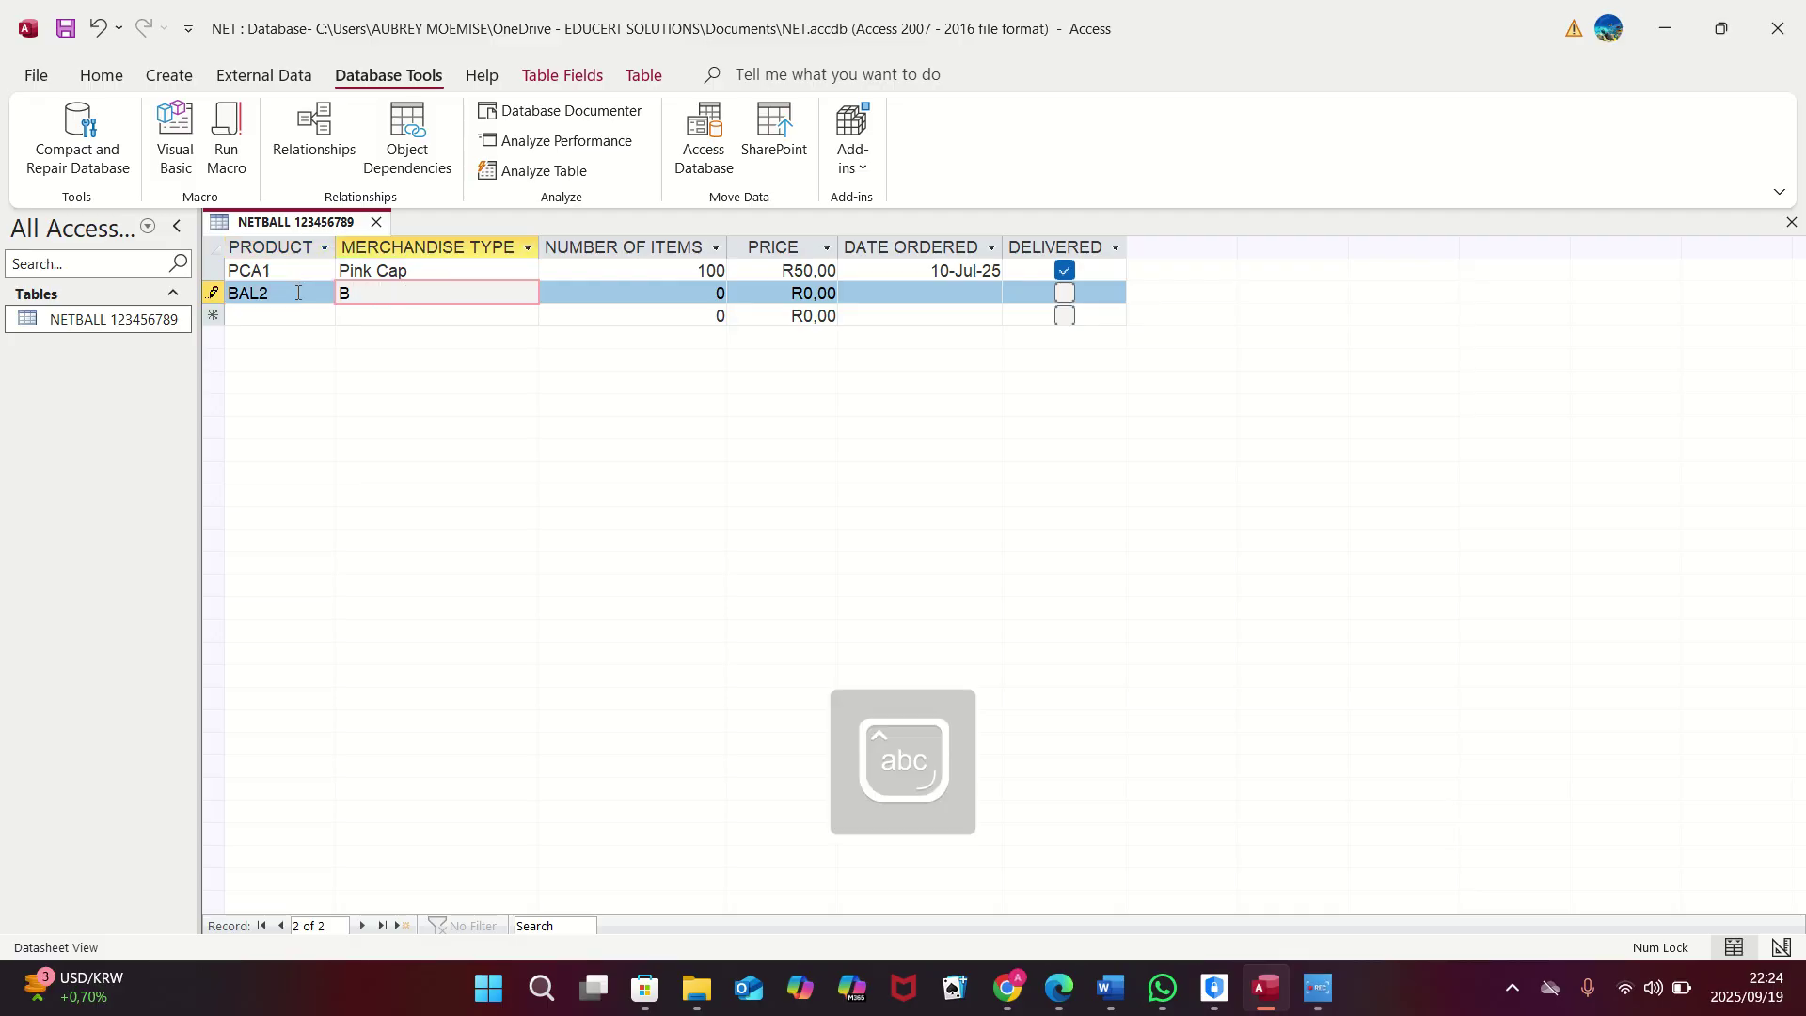
text(all)
key(Tab)
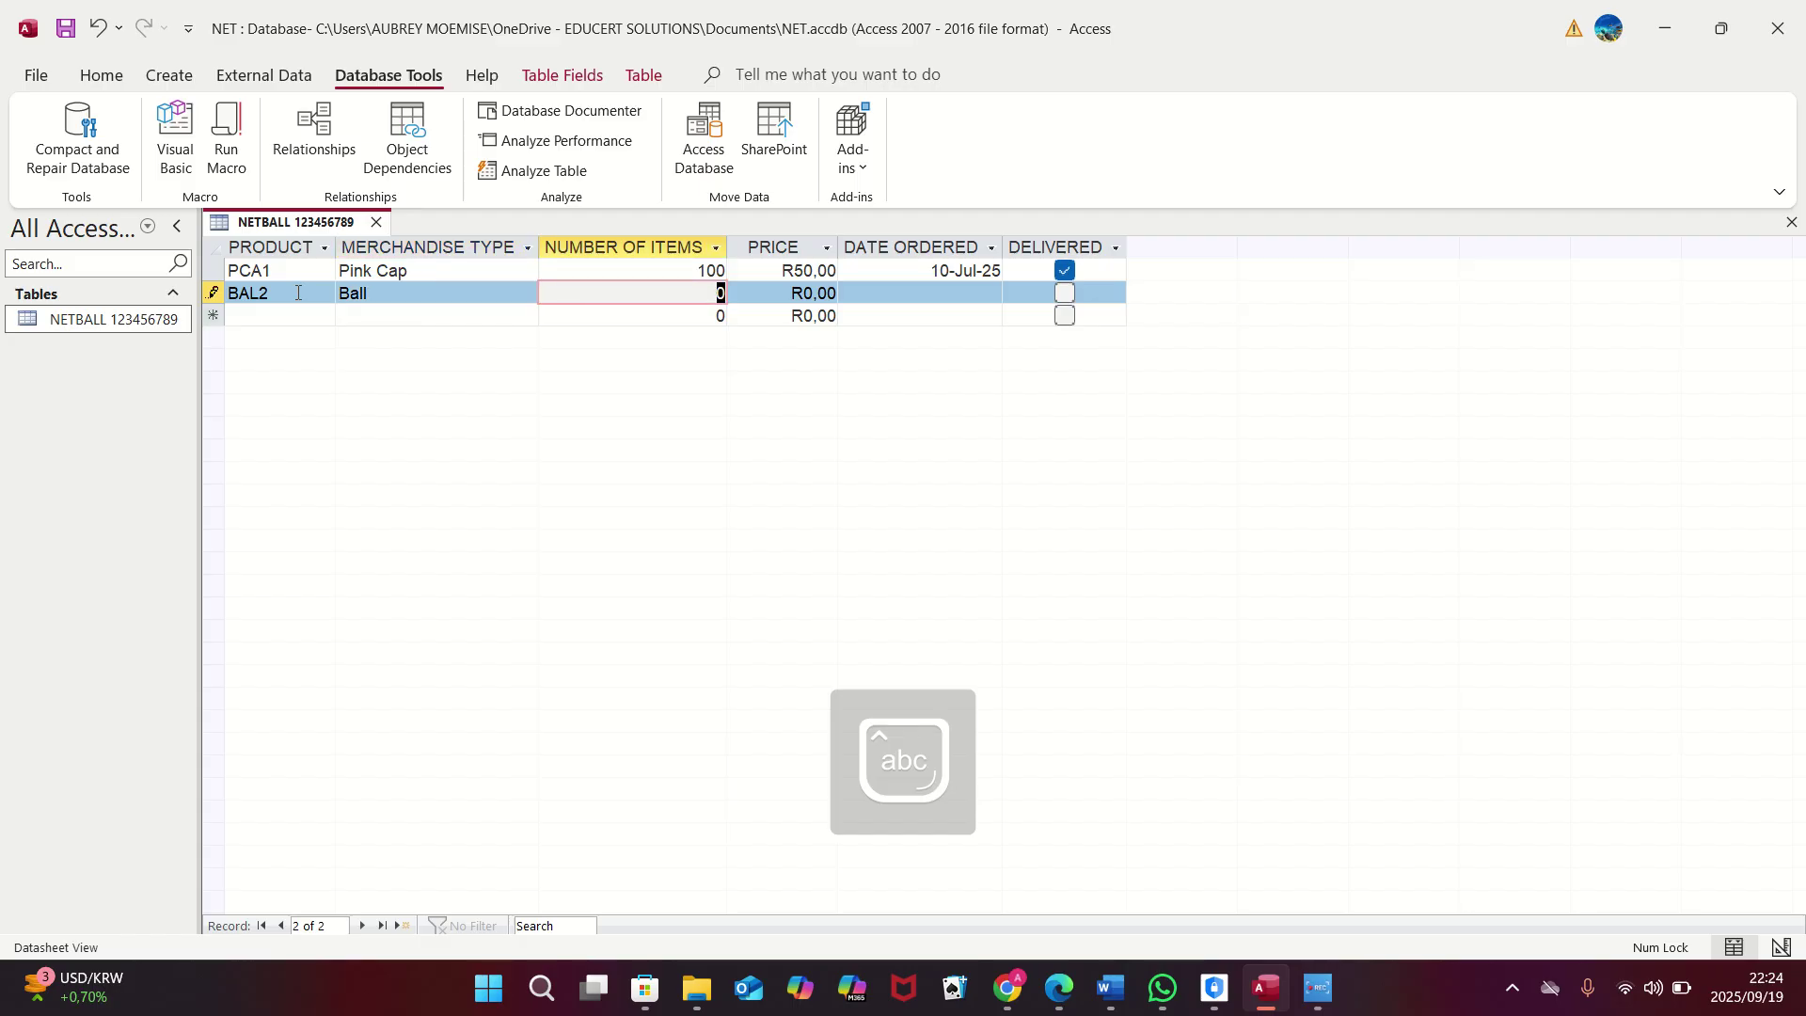
Step: Enter 110 as the NUMBER OF ITEMS and 55 as the PRICE of the BAL2 record
text(1)
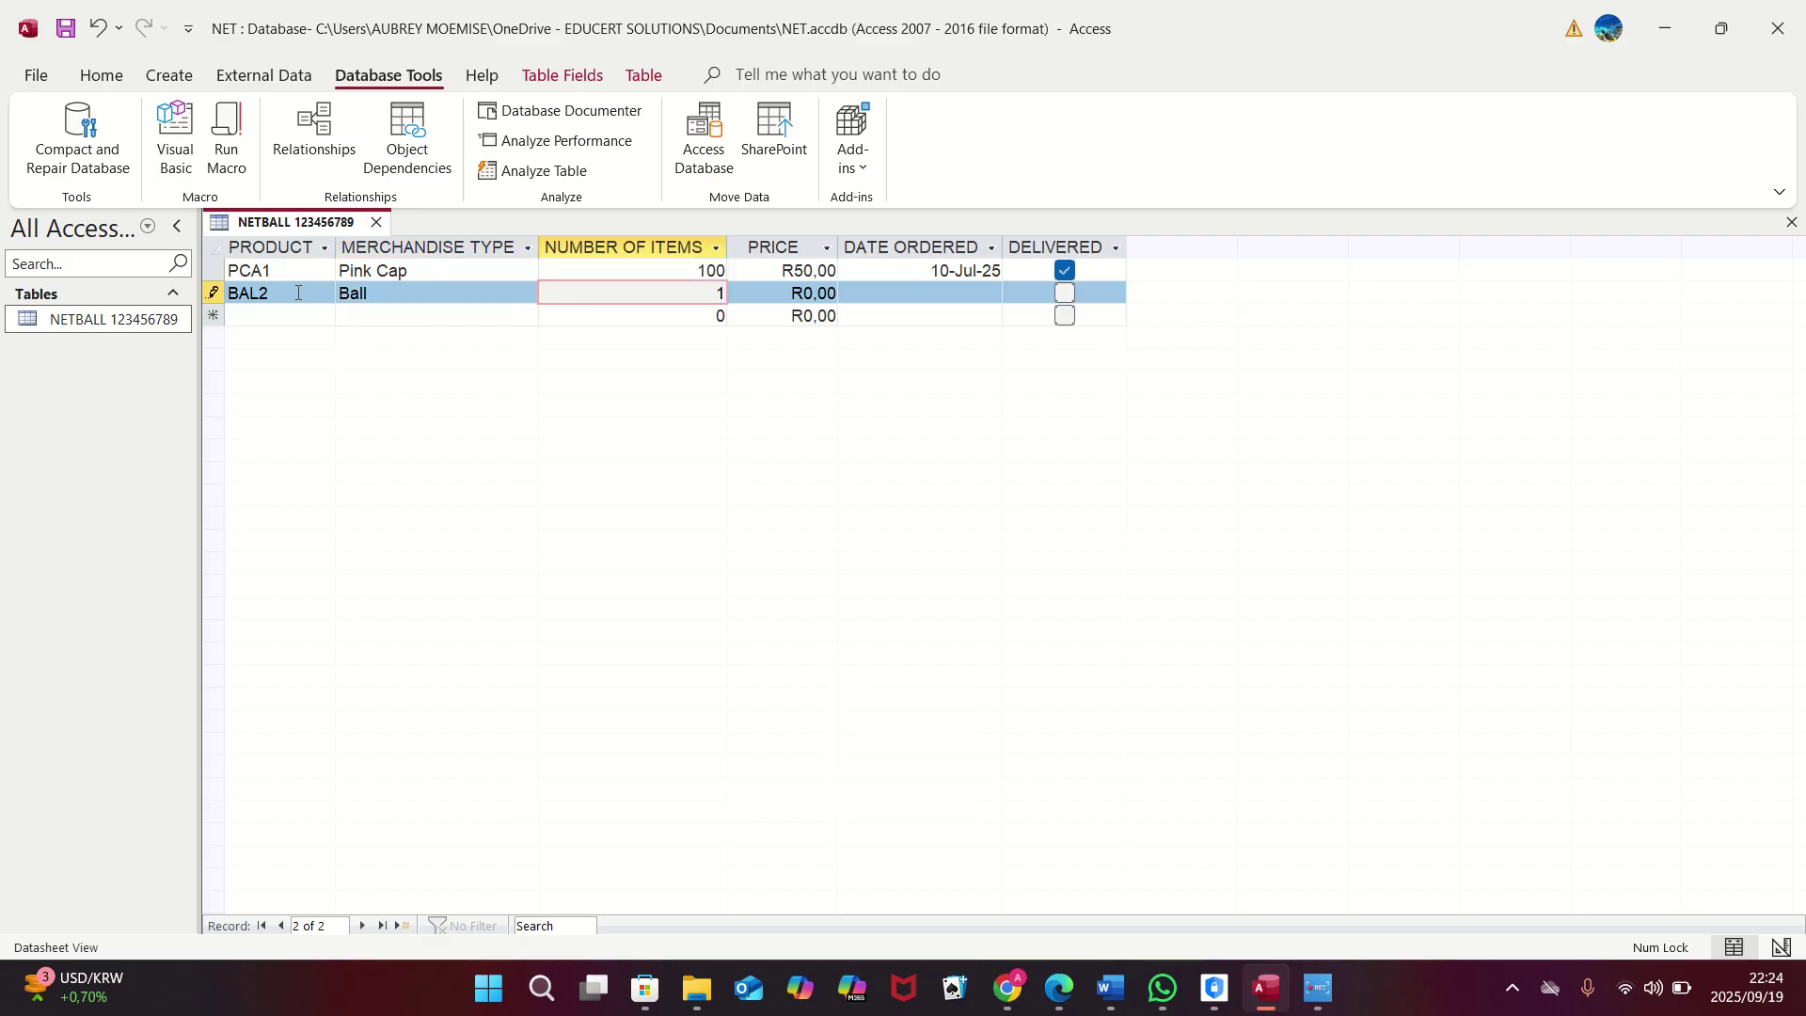
text(10)
key(Tab)
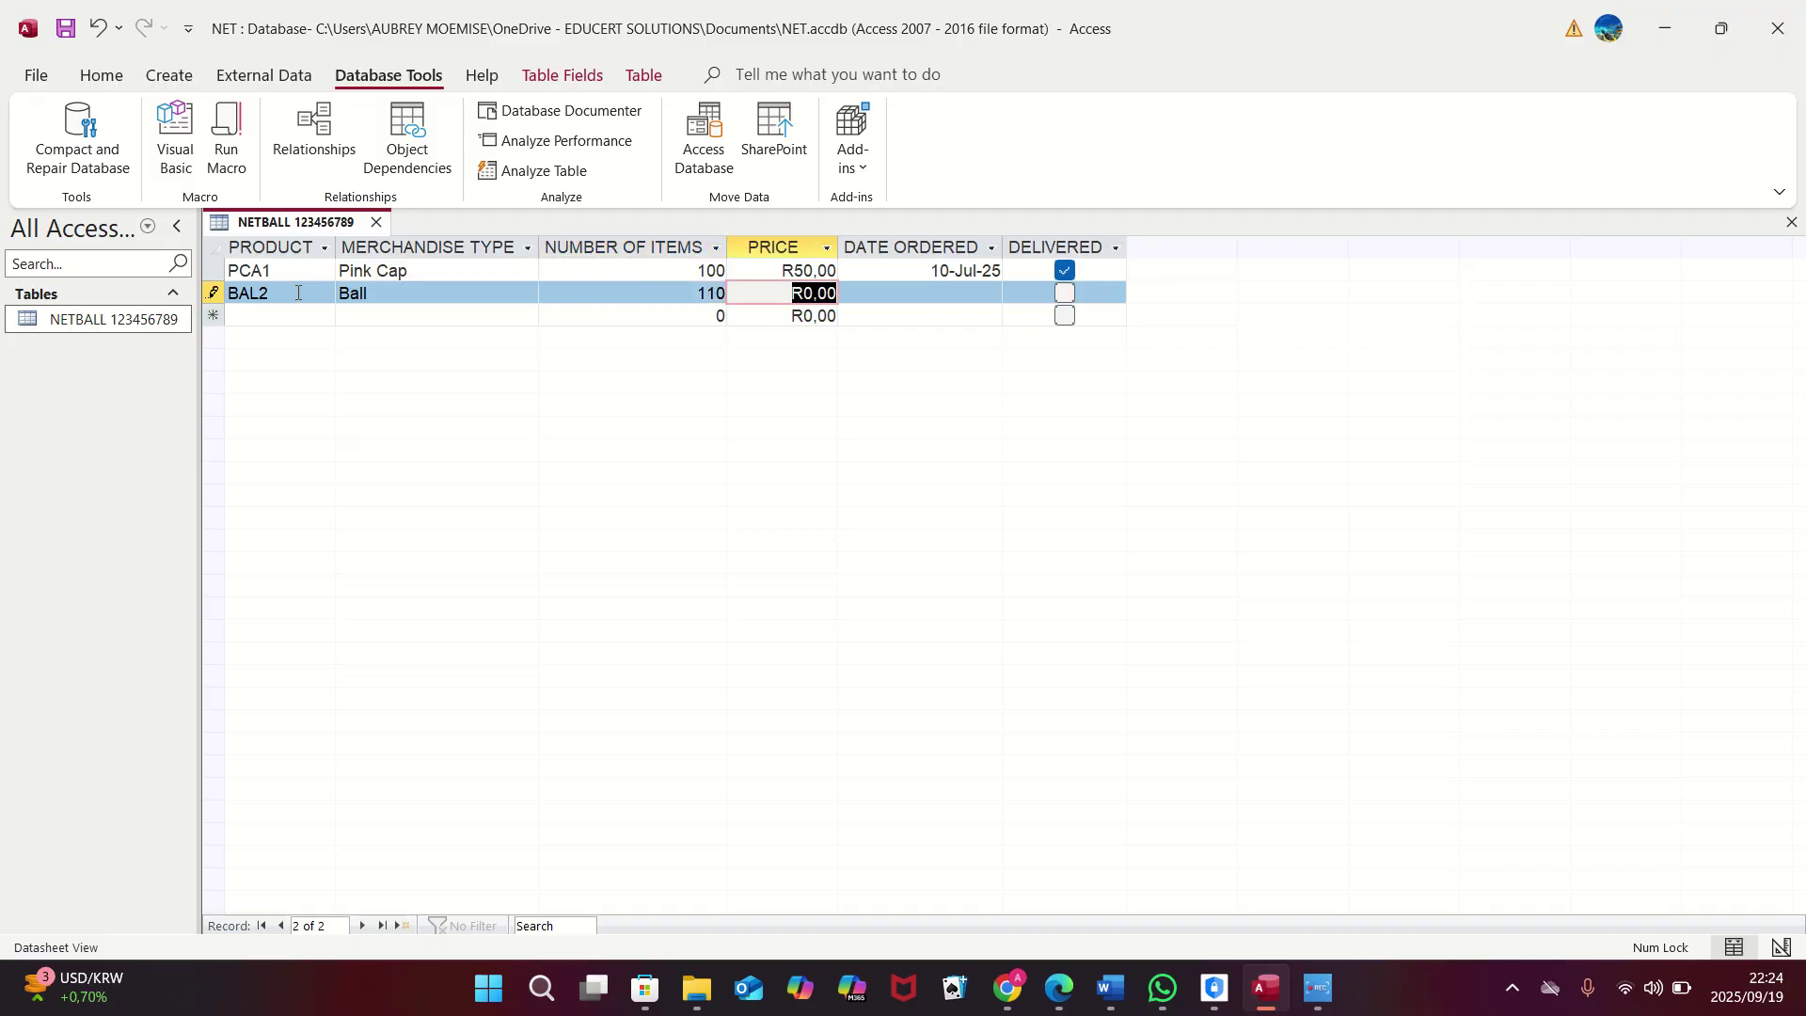
text(55)
key(Tab)
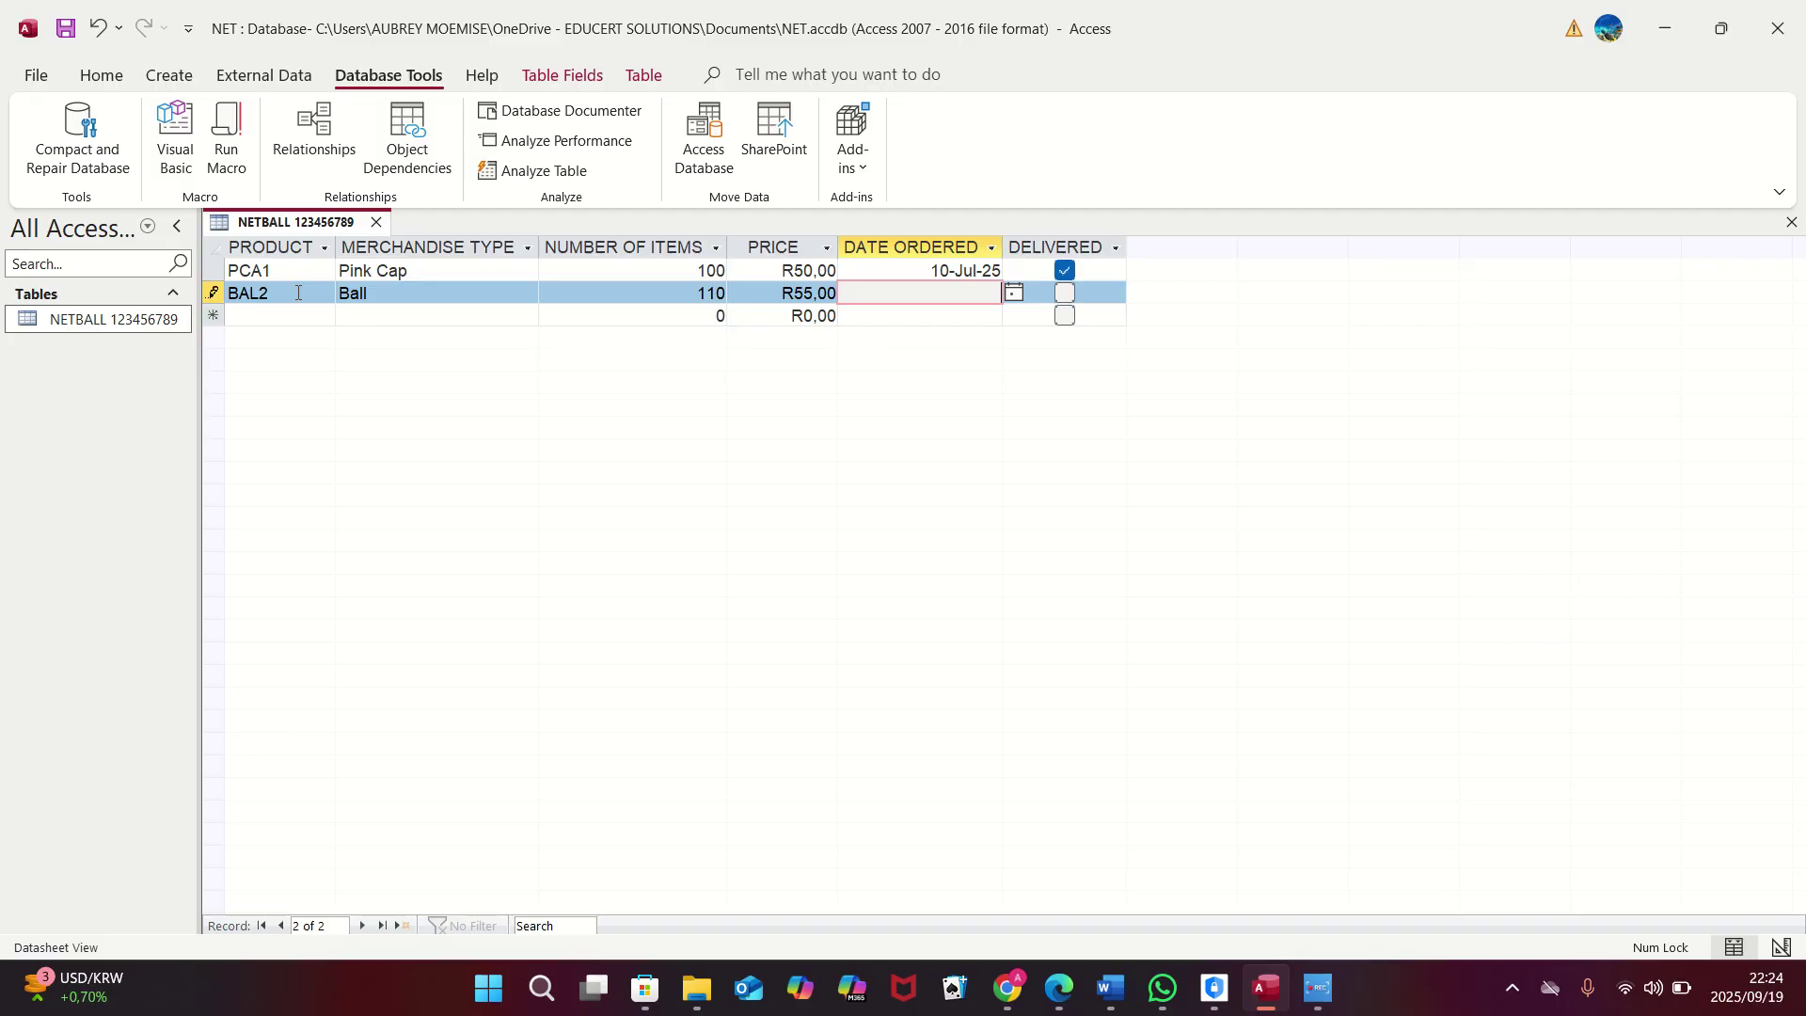
Step: Enter 2025/06/12 as the DATE ORDERED of the BAL2 record and mark it as delivered
text(2025/06/12)
key(Tab)
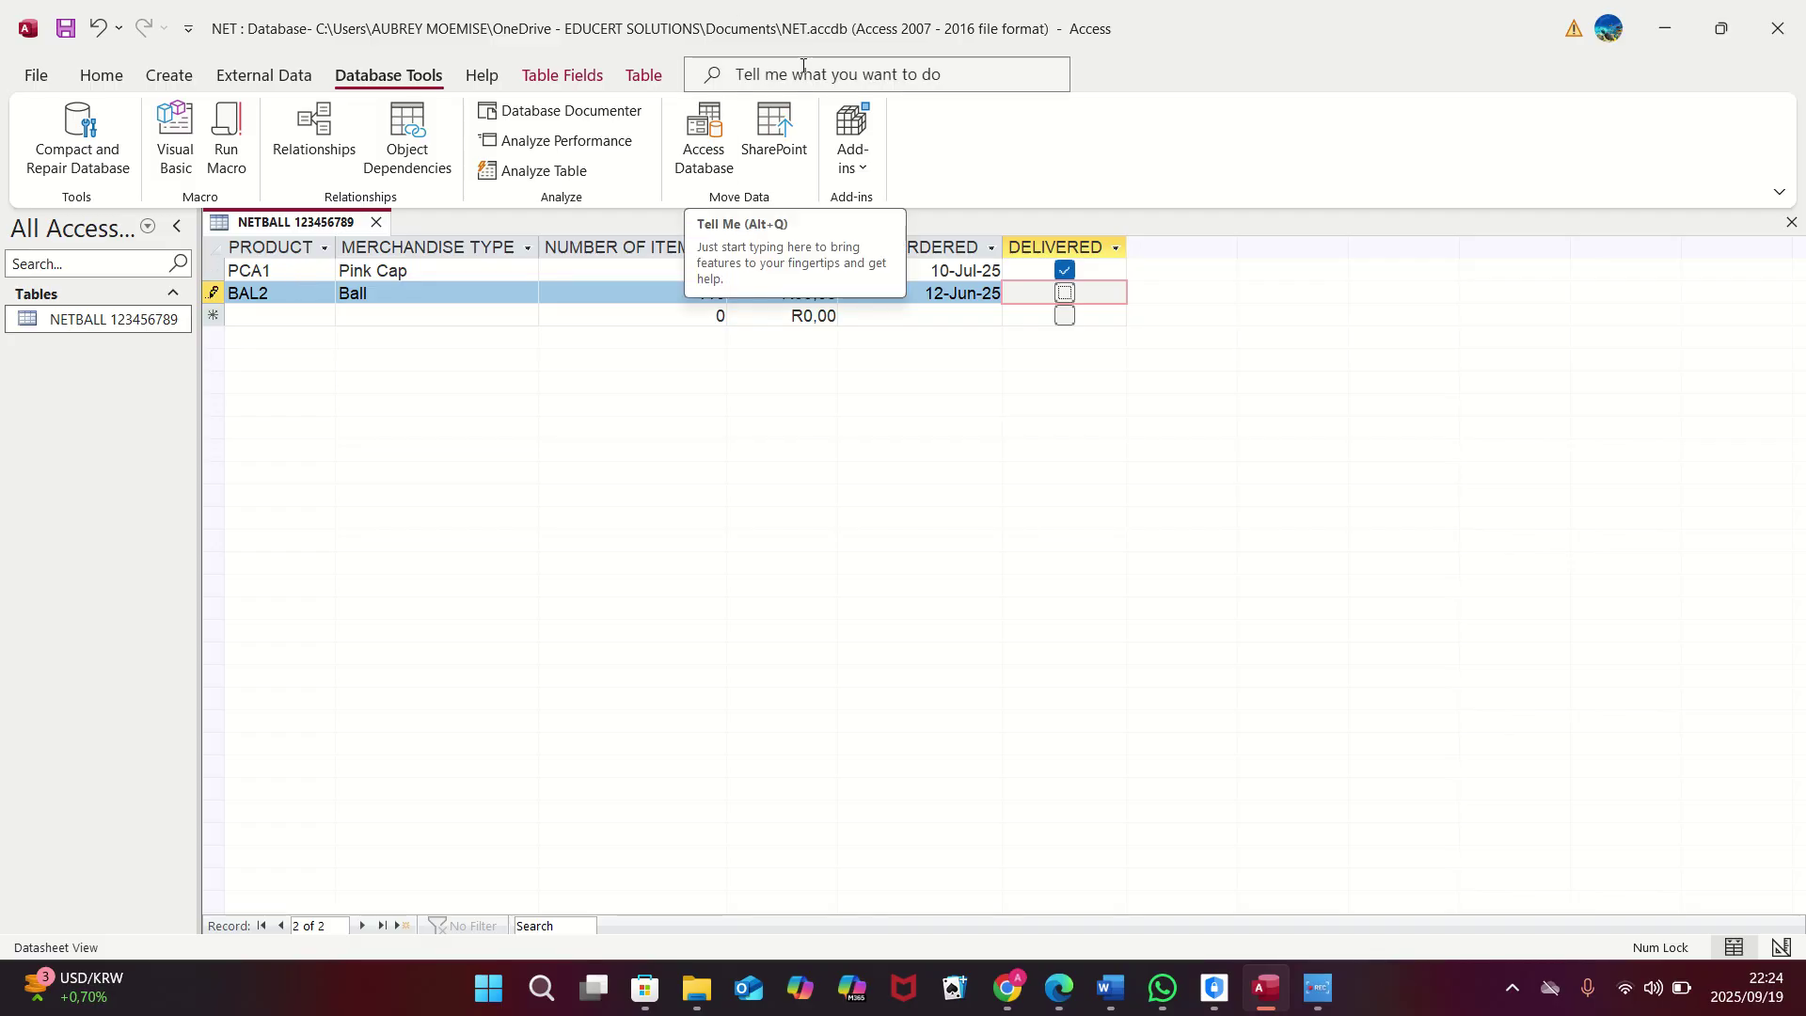
click(1069, 295)
Step: Start a third record with HAN3 as the PRODUCT and Handbook as the MERCHANDISE TYPE
click(308, 314)
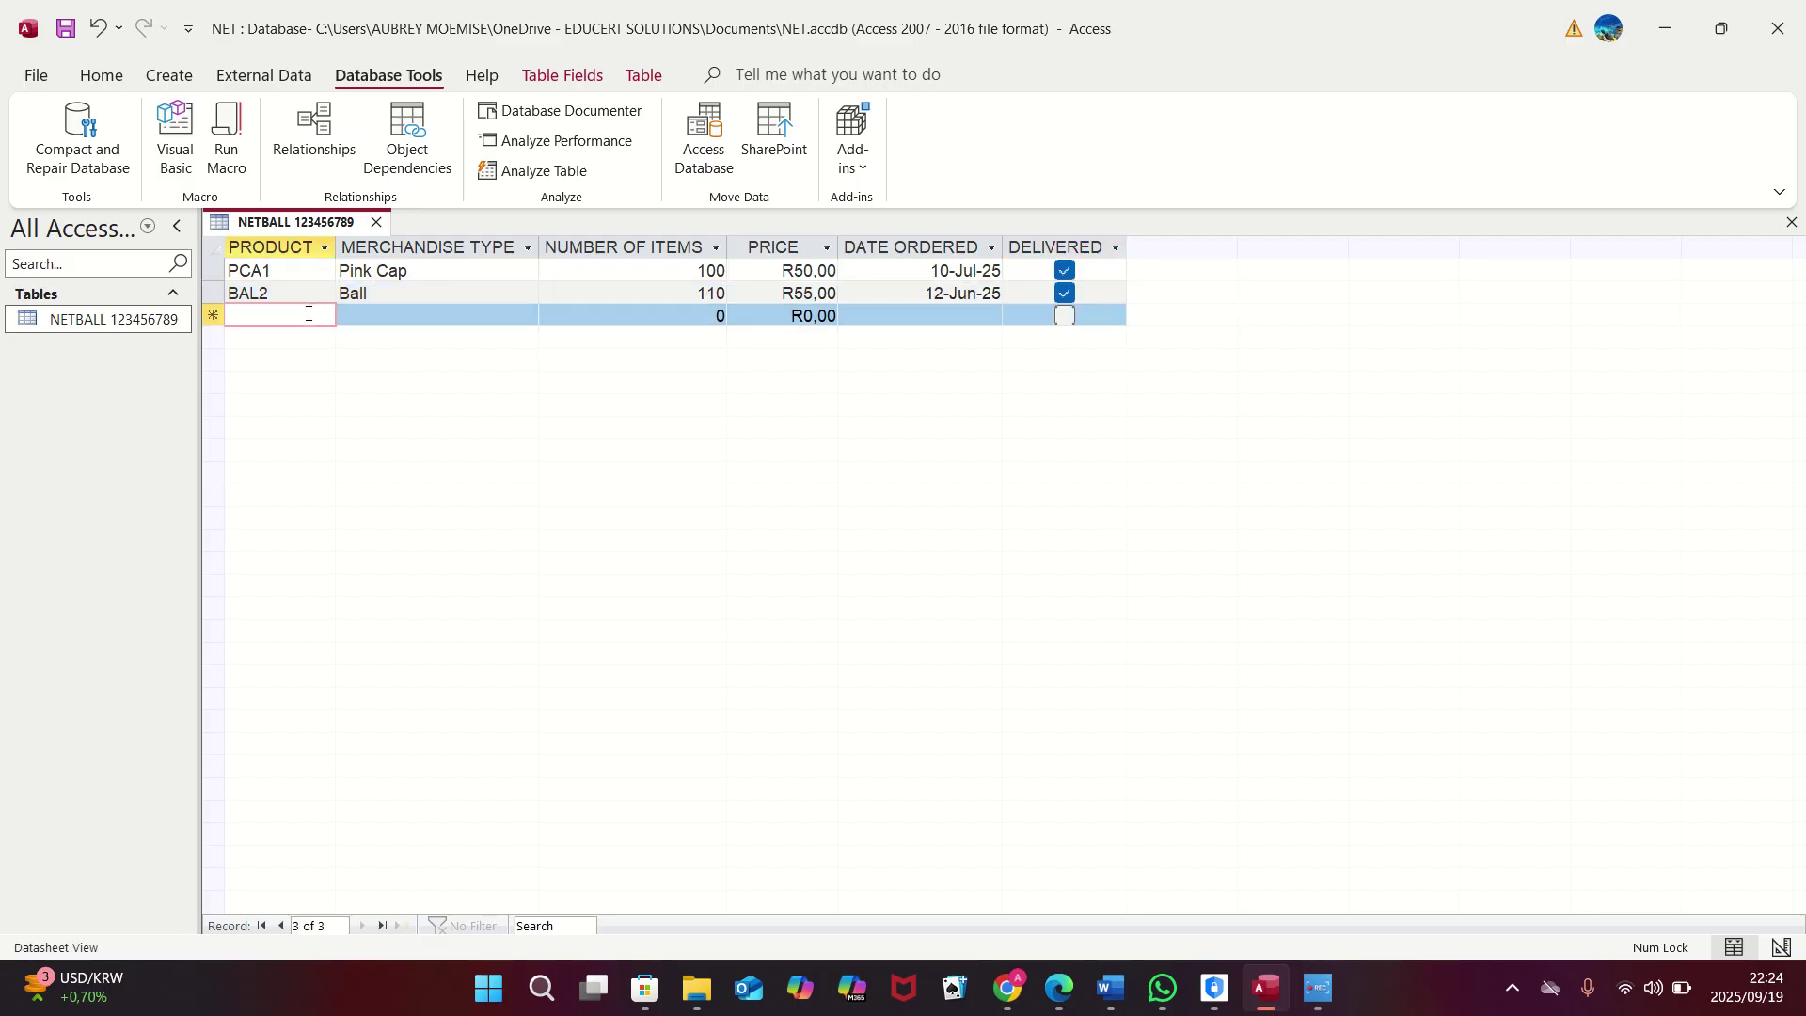
text(h)
key(BackSpace)
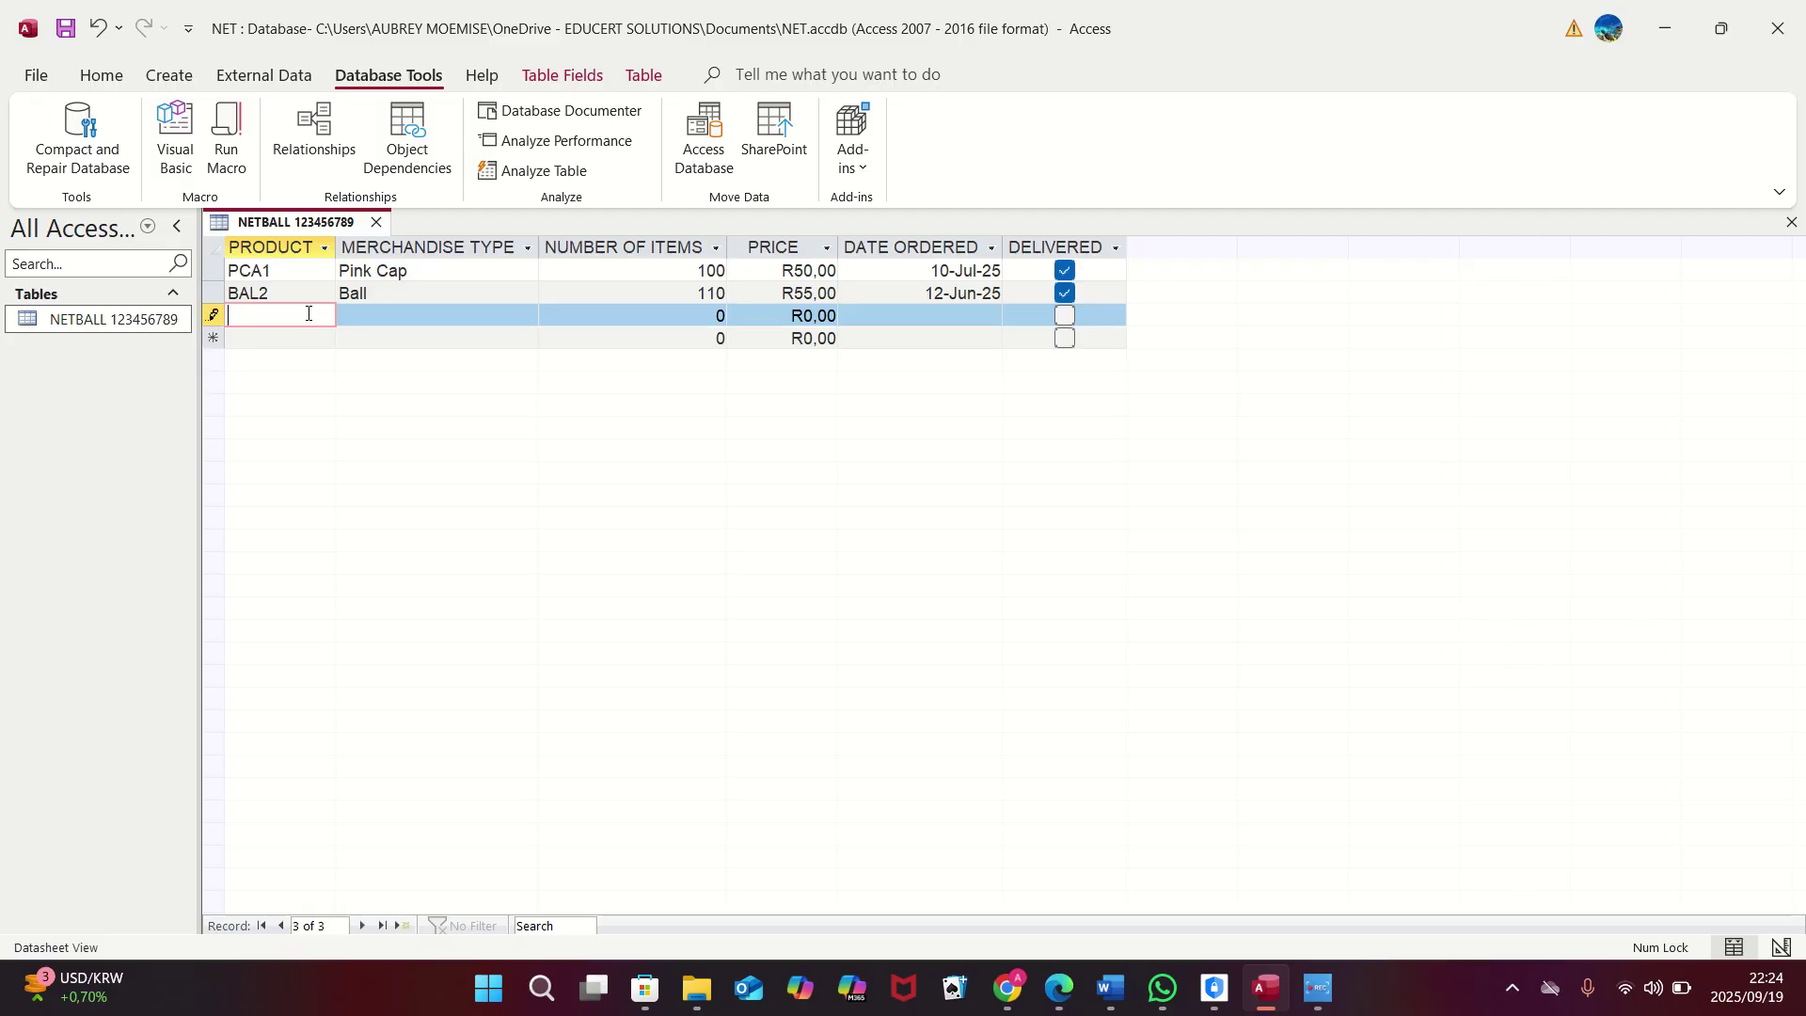
key(Caps_Lock)
text(H)
key(Caps_Lock)
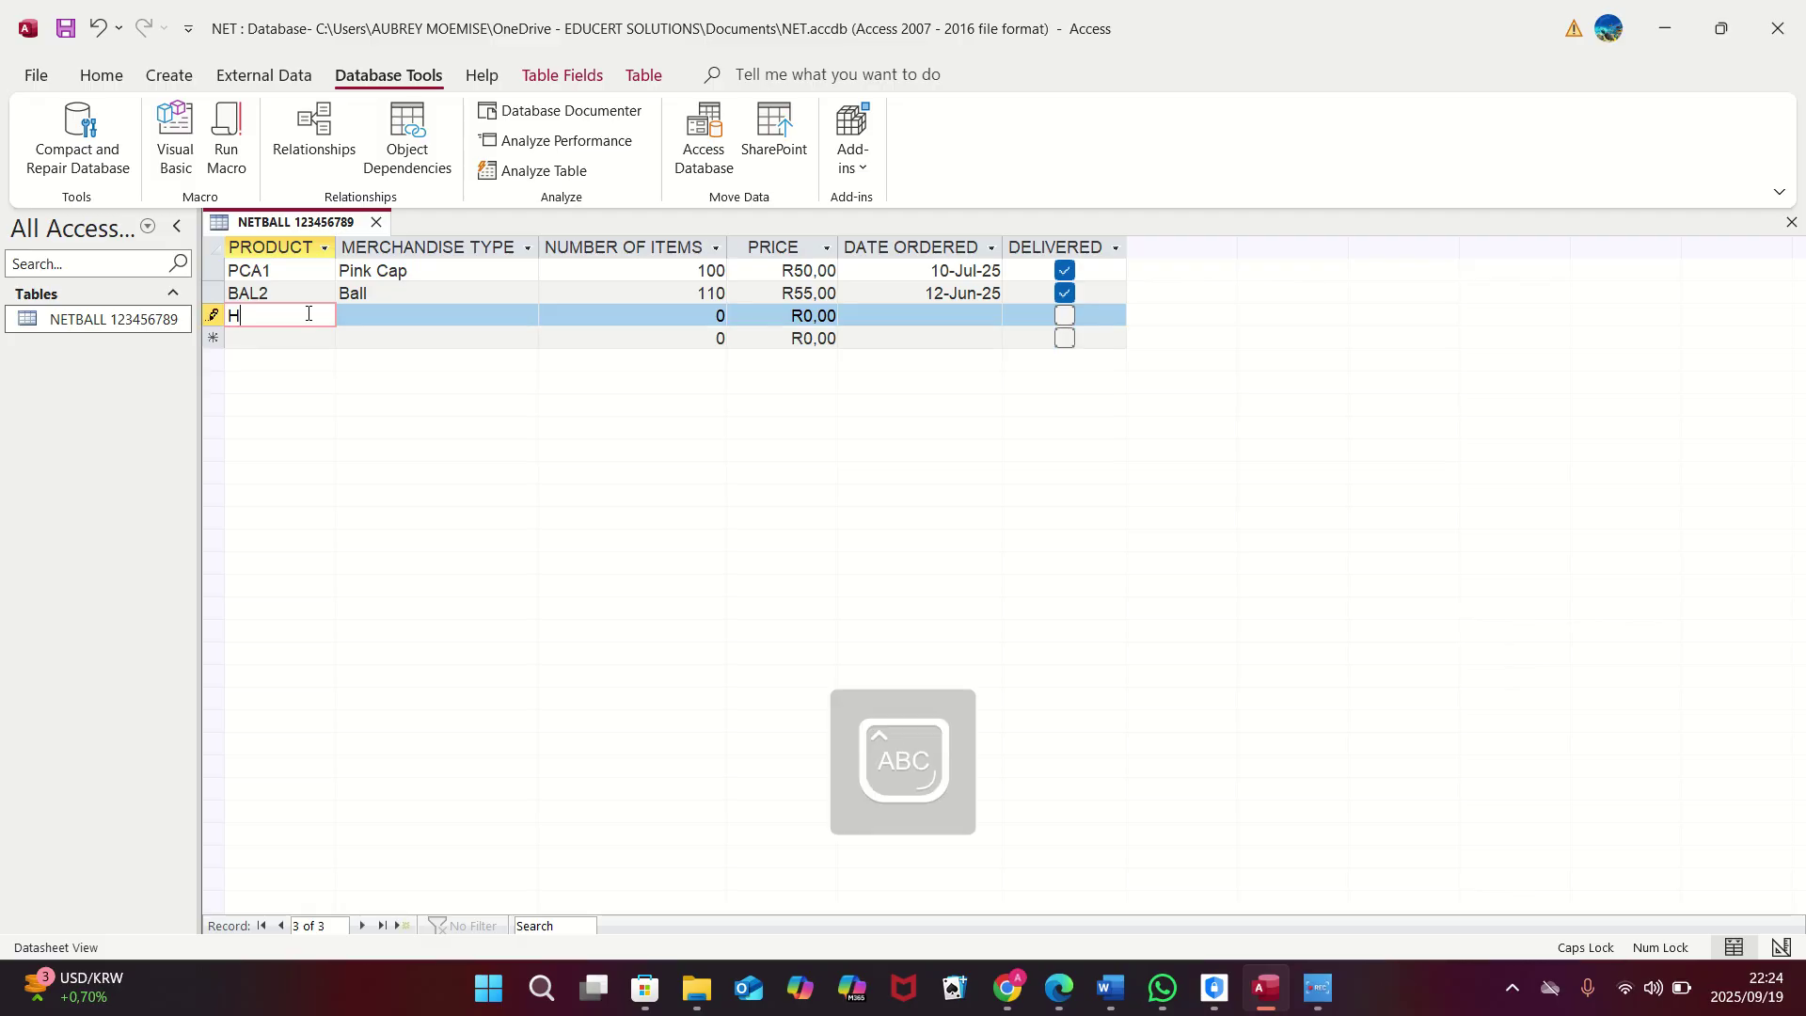
text(AN3)
key(Tab)
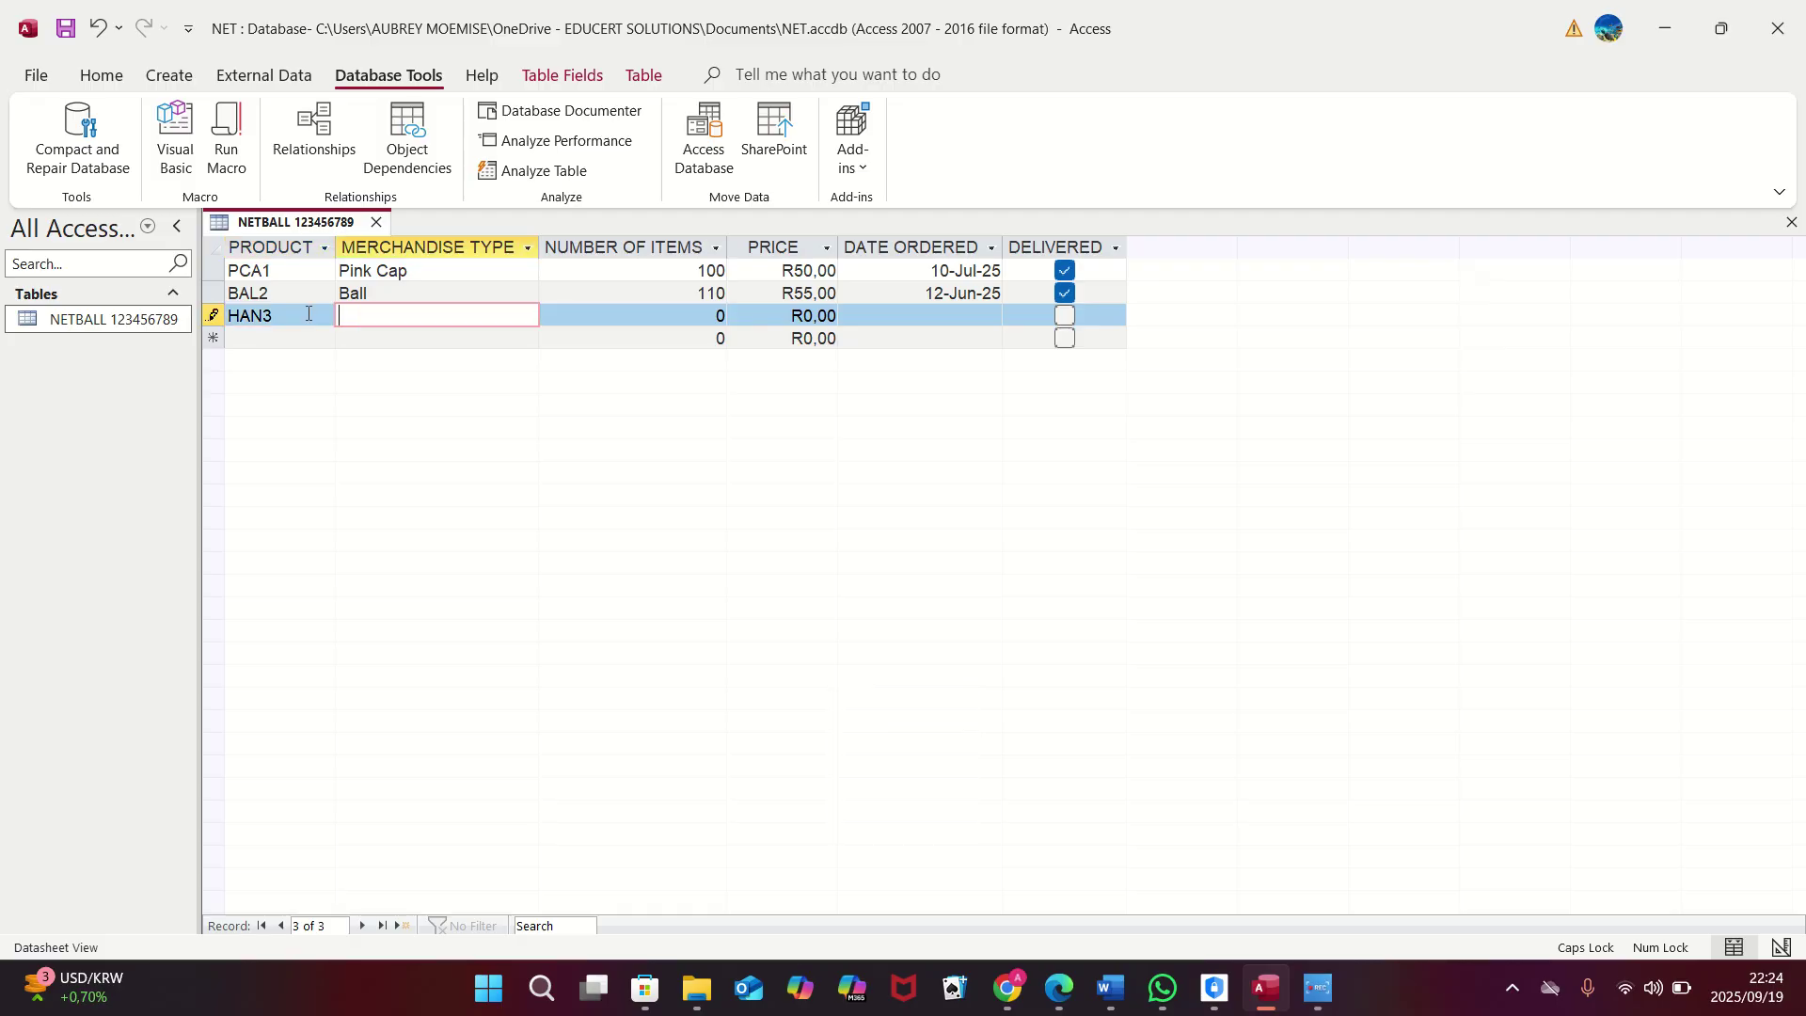
key(Caps_Lock)
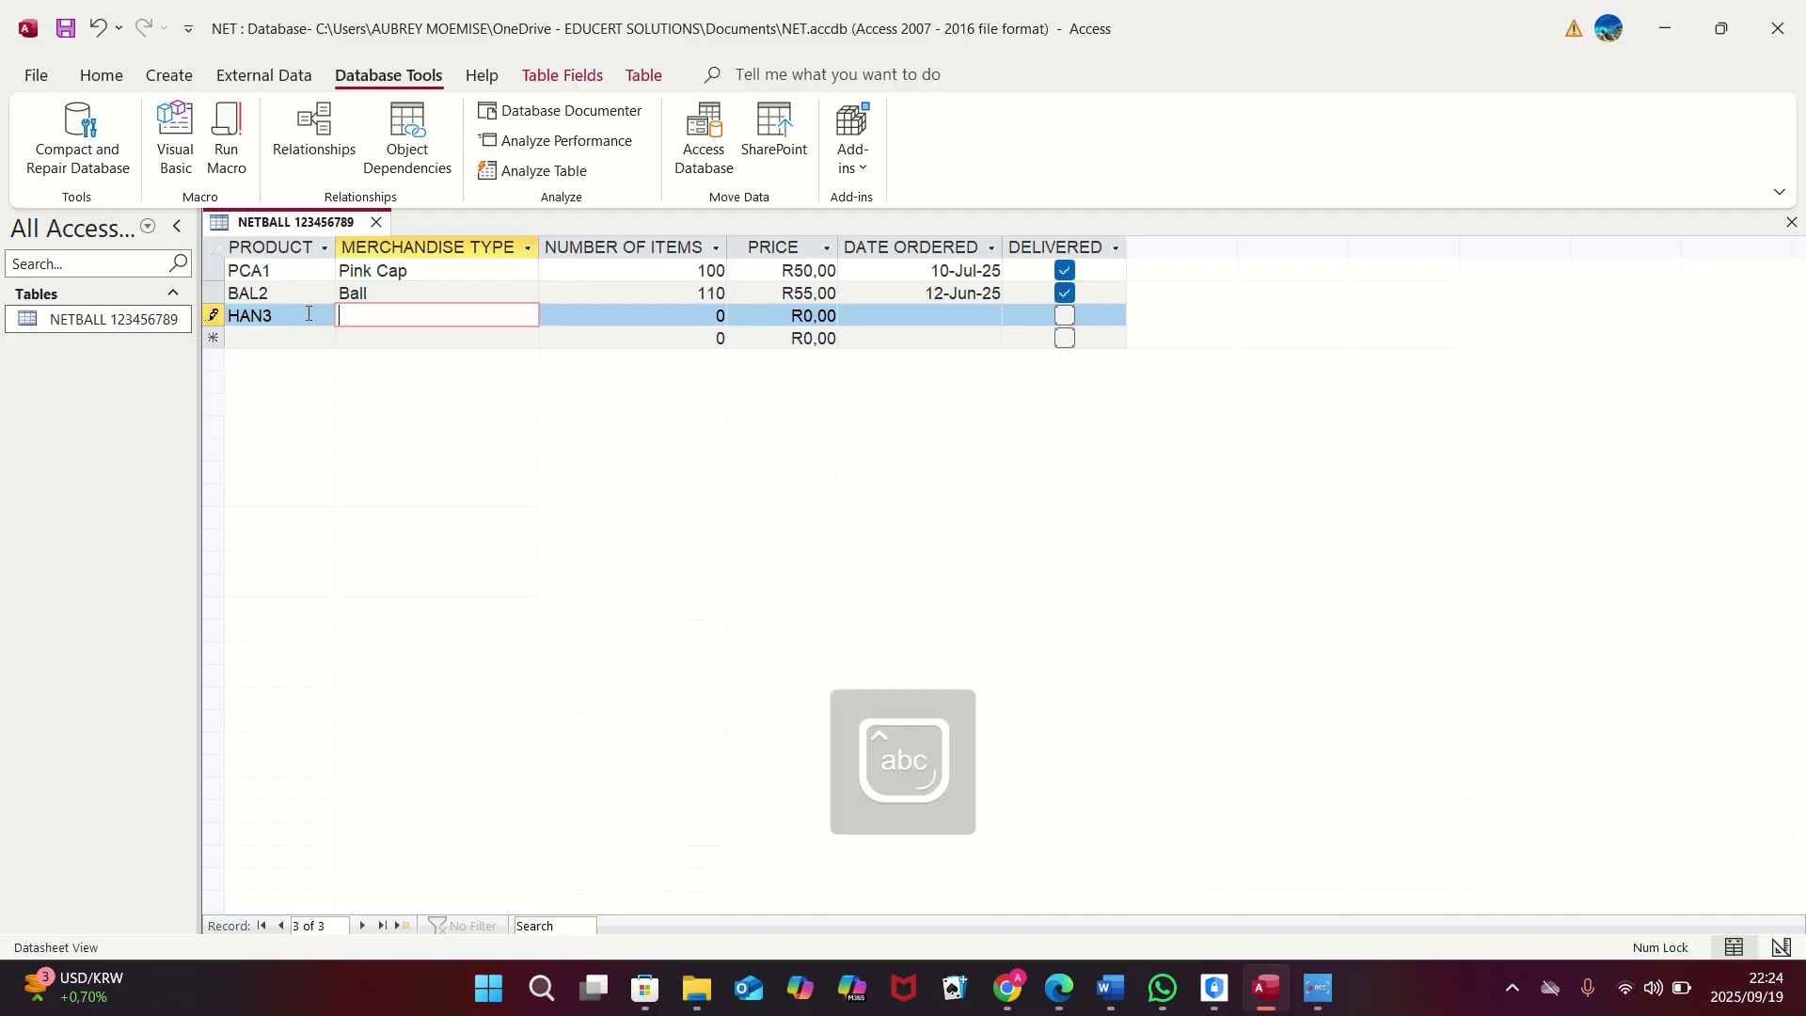
text(Handboo)
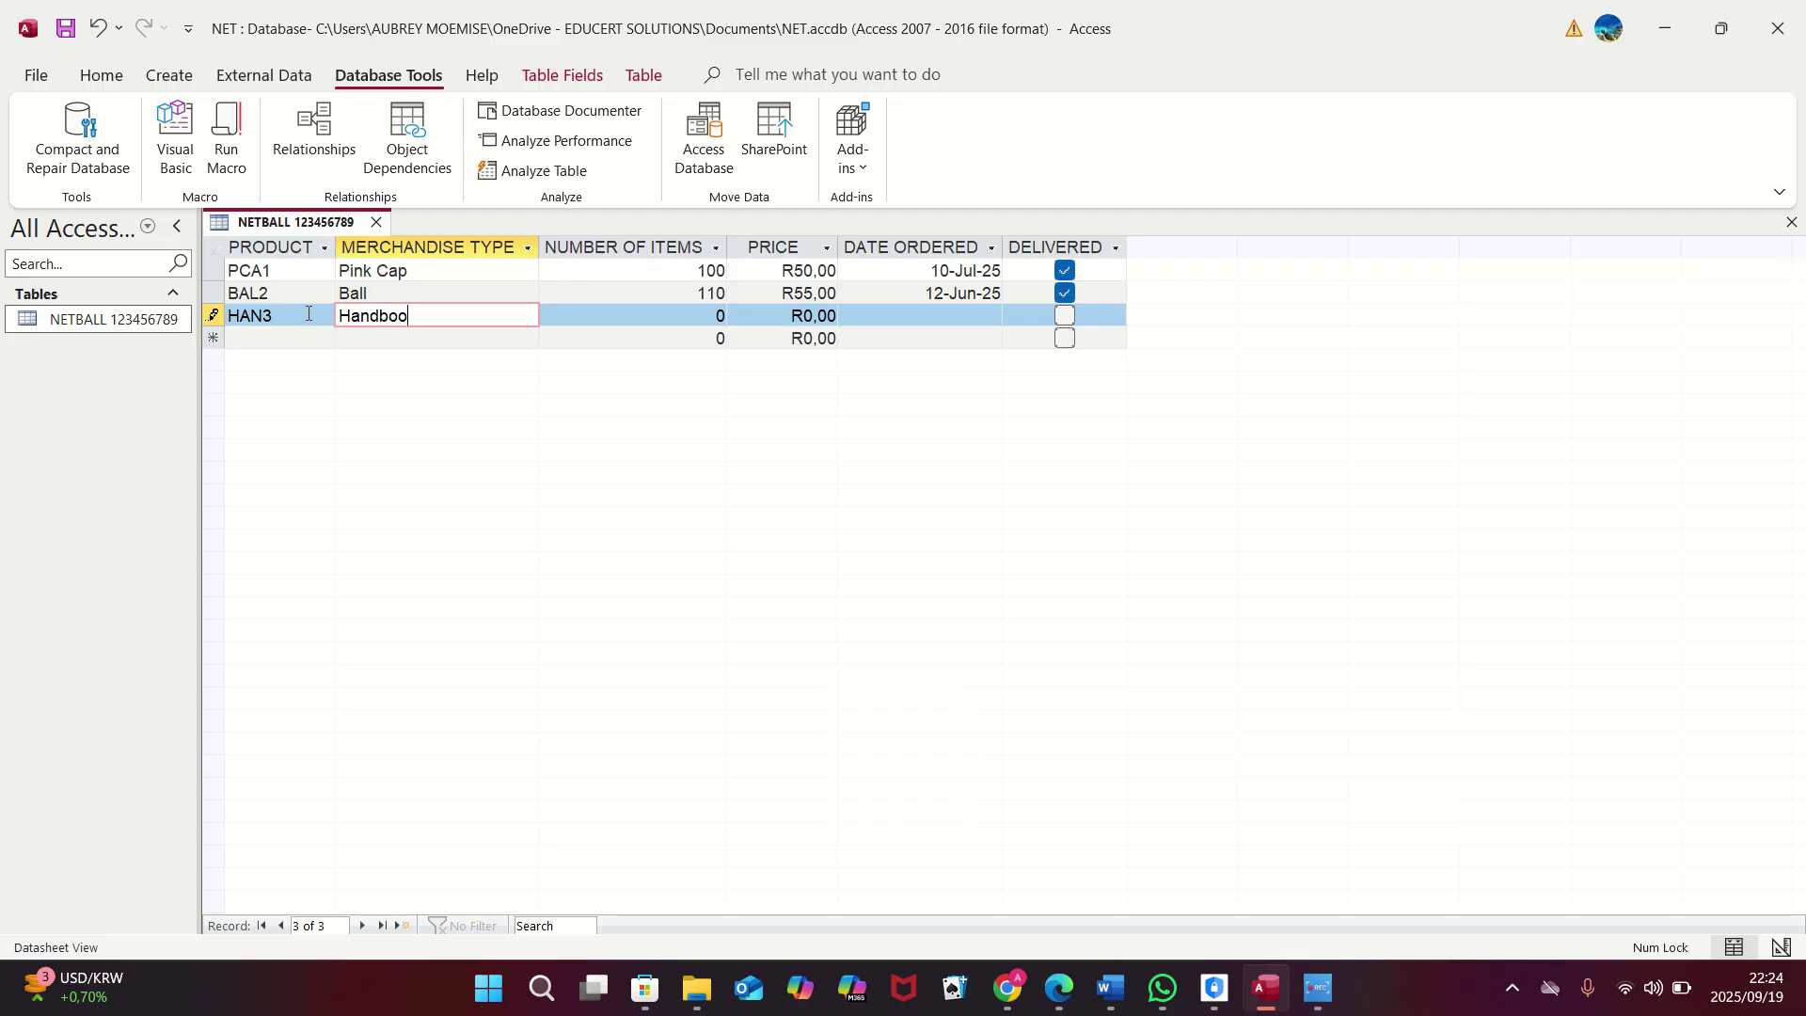
text(k)
key(Tab)
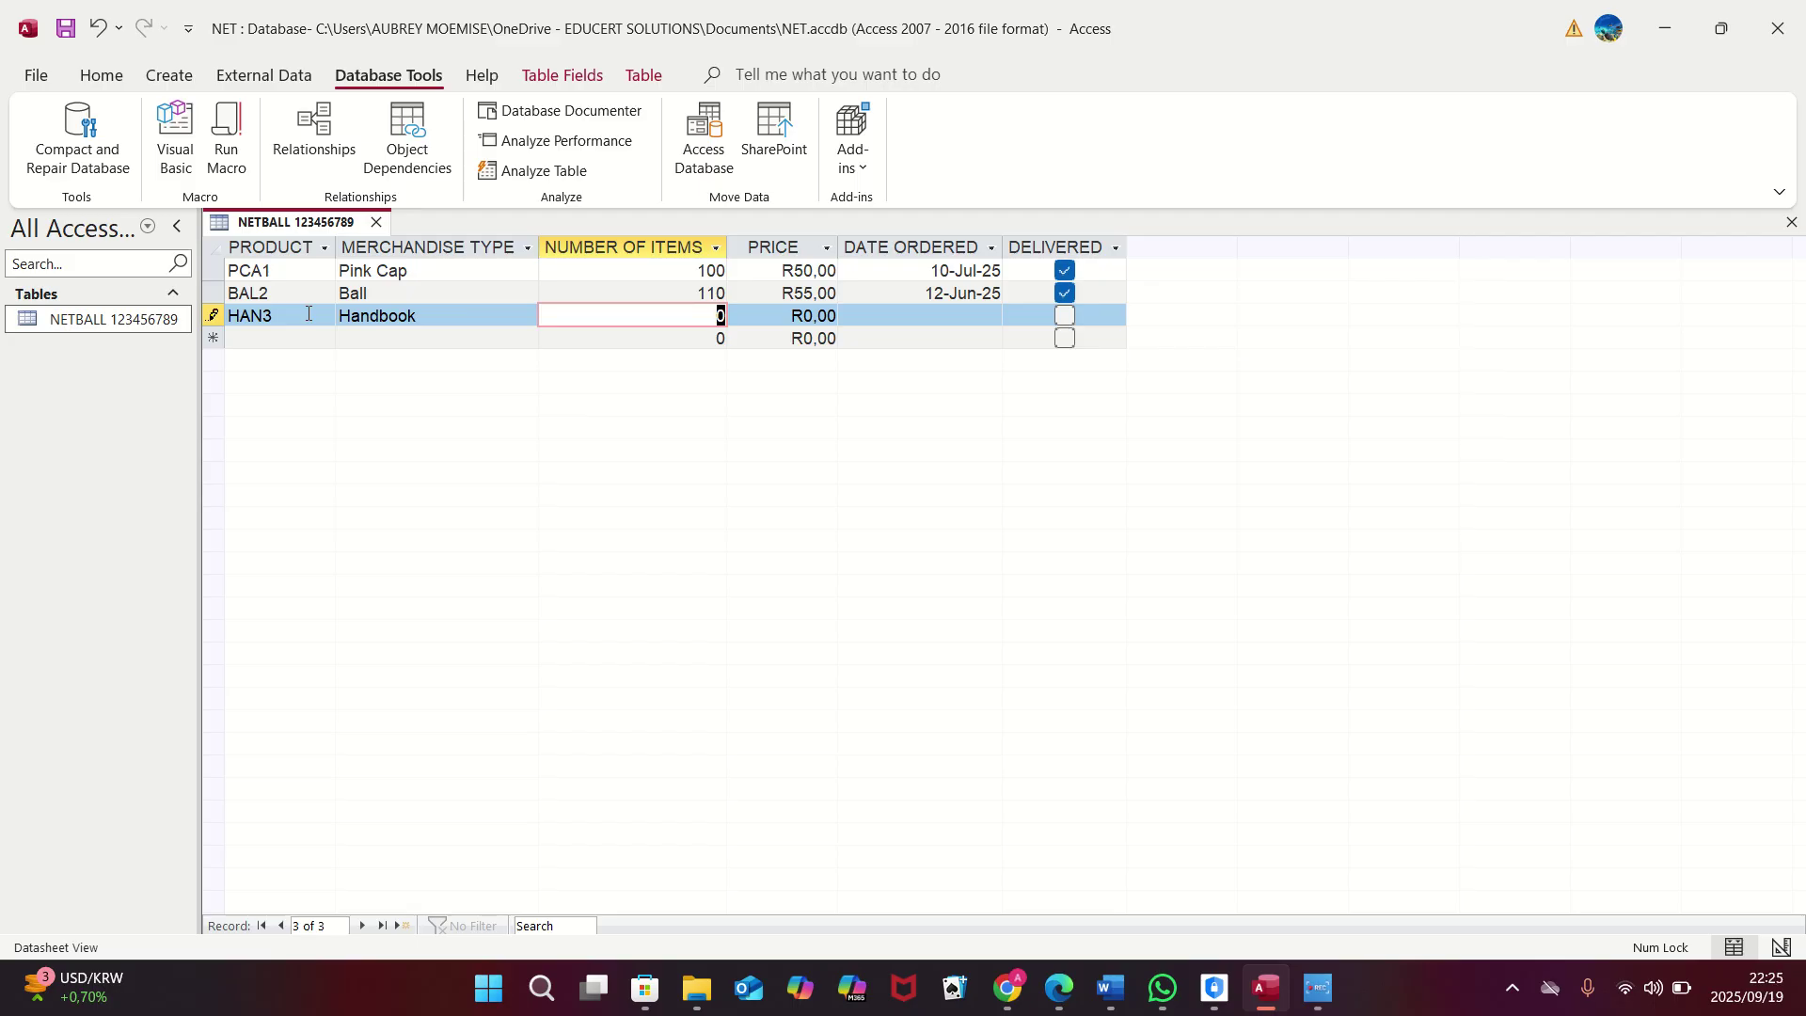
Step: Complete the HAN3 record with 120 as the NUMBER OF ITEMS, 60 as the PRICE and 2025/06/14 as the DATE ORDERED
text(120)
key(Tab)
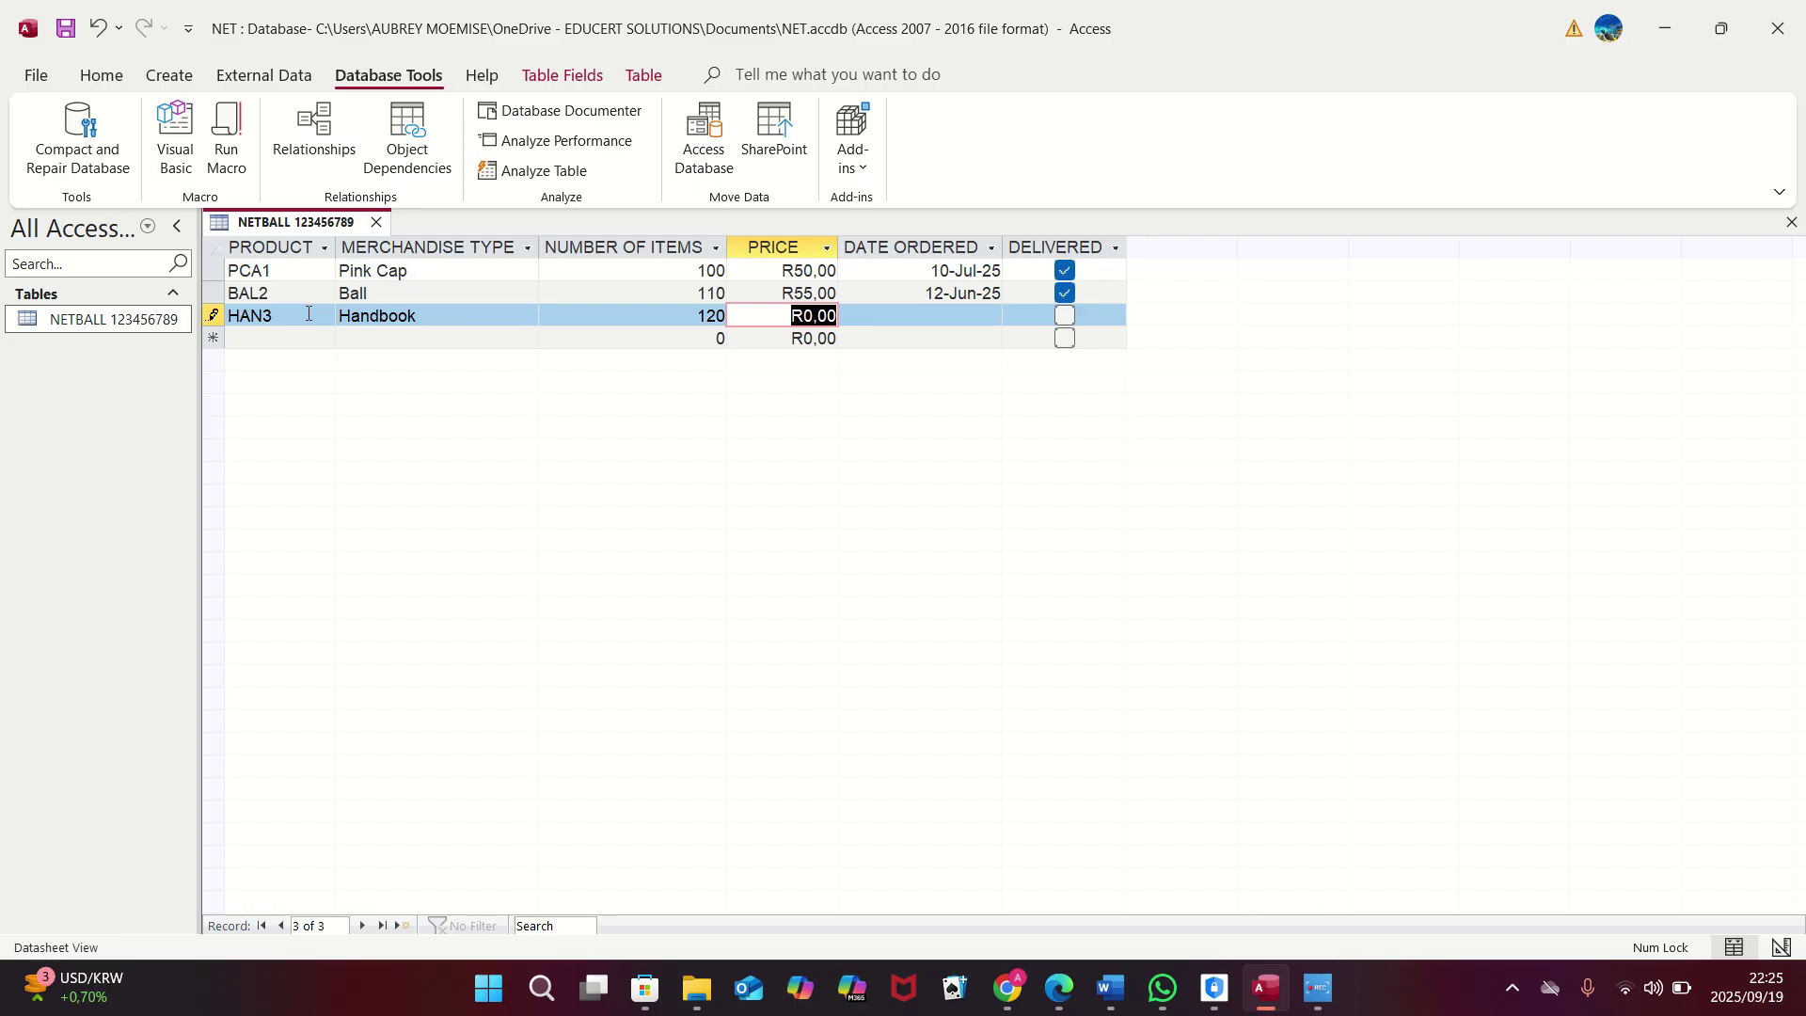
text(60)
key(Tab)
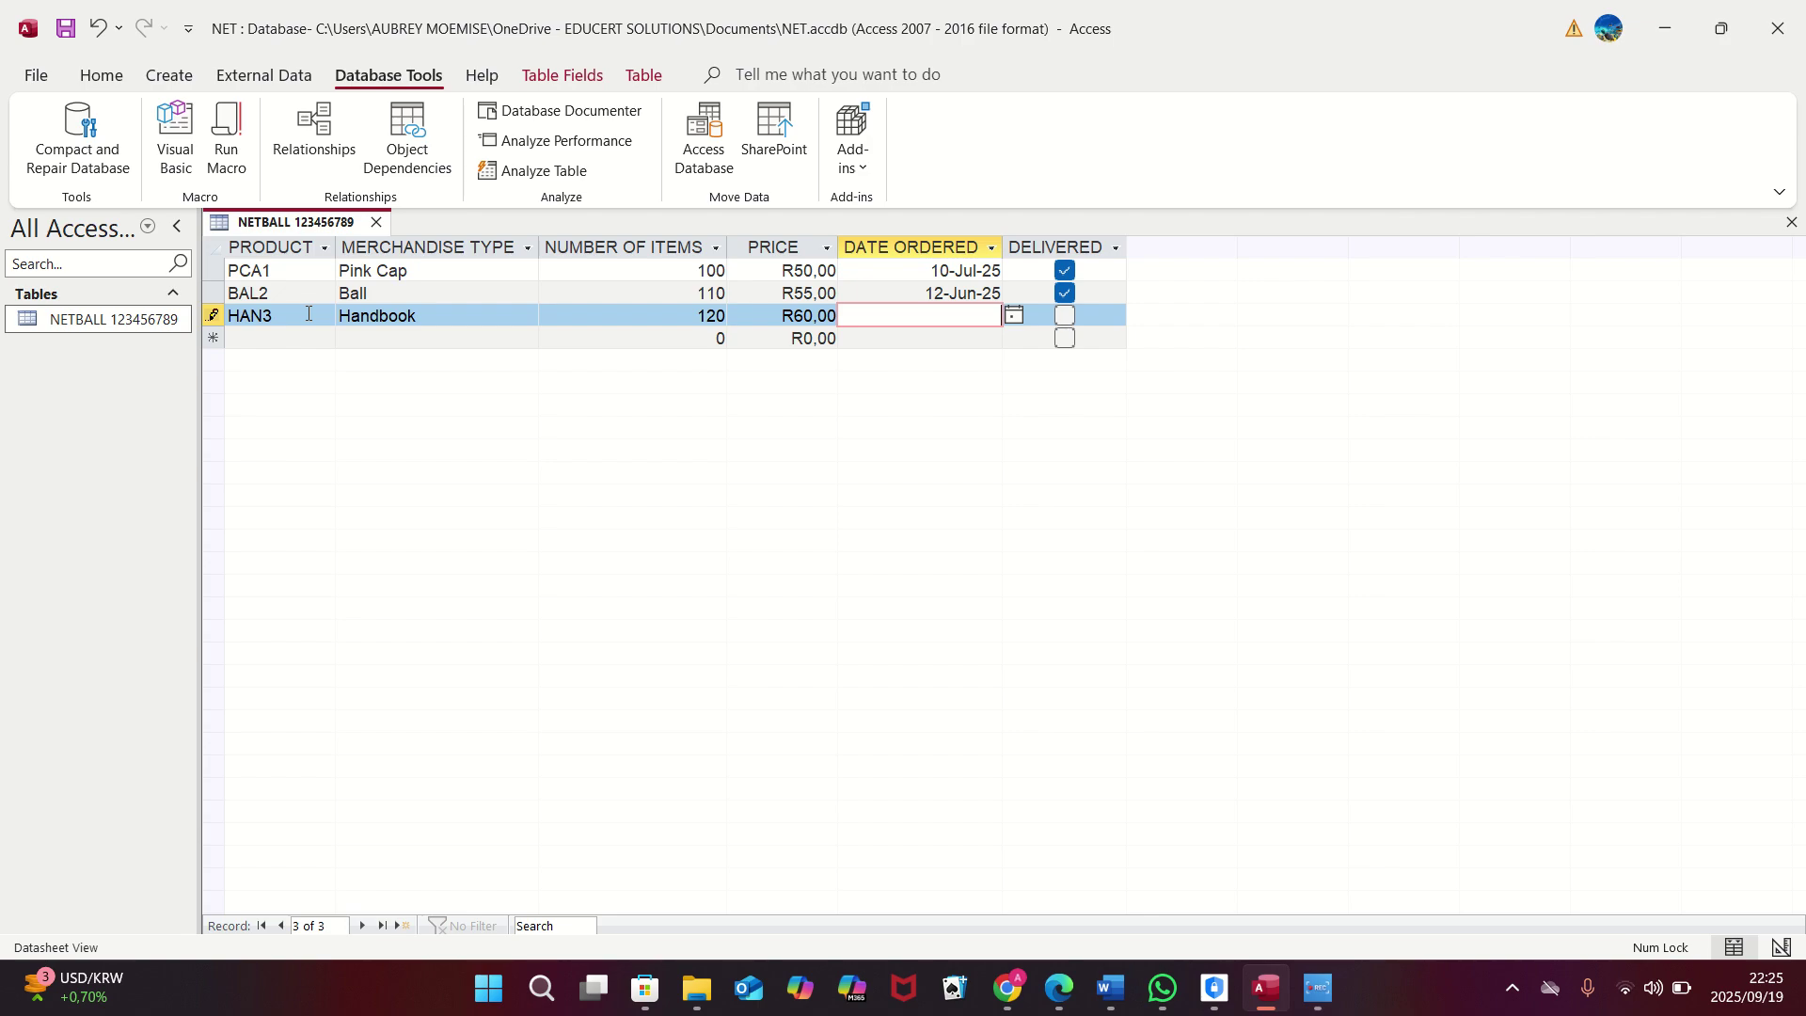
text(2025/06/14)
Step: Start a fourth record with SHI4 as the PRODUCT and T-SHIRT as the MERCHANDISE TYPE
click(287, 339)
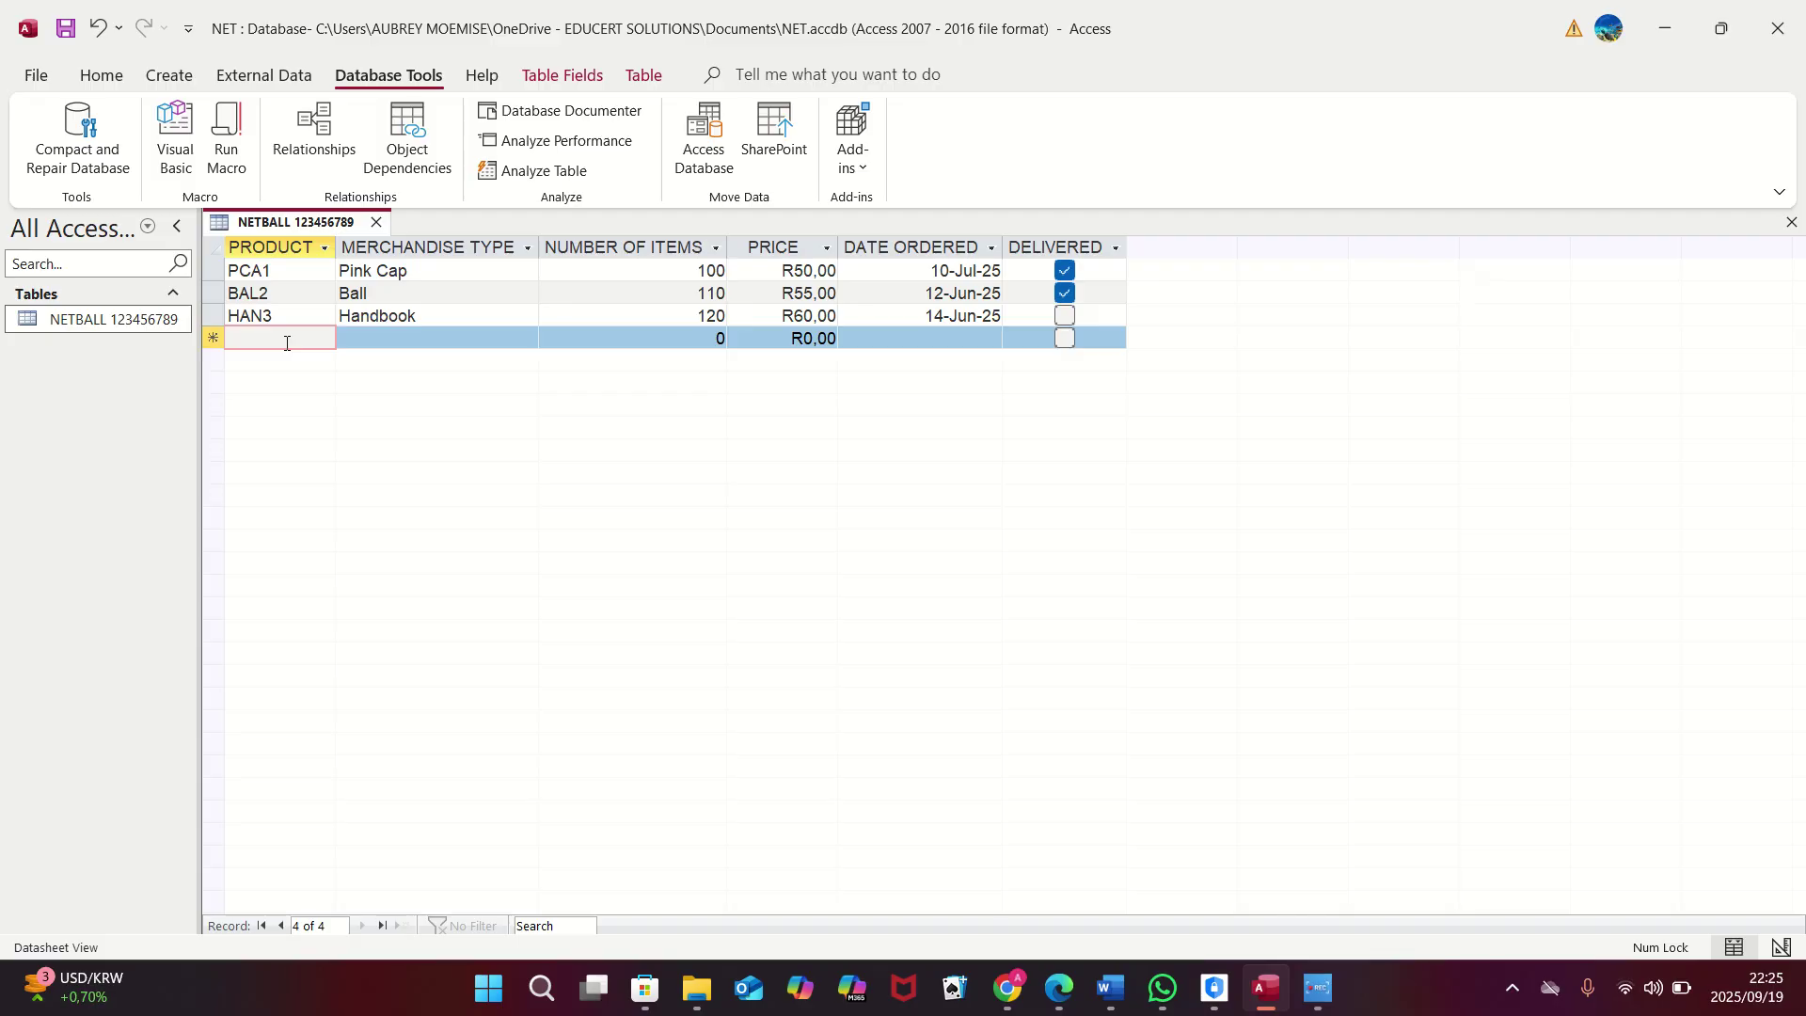
key(Caps_Lock)
text(S)
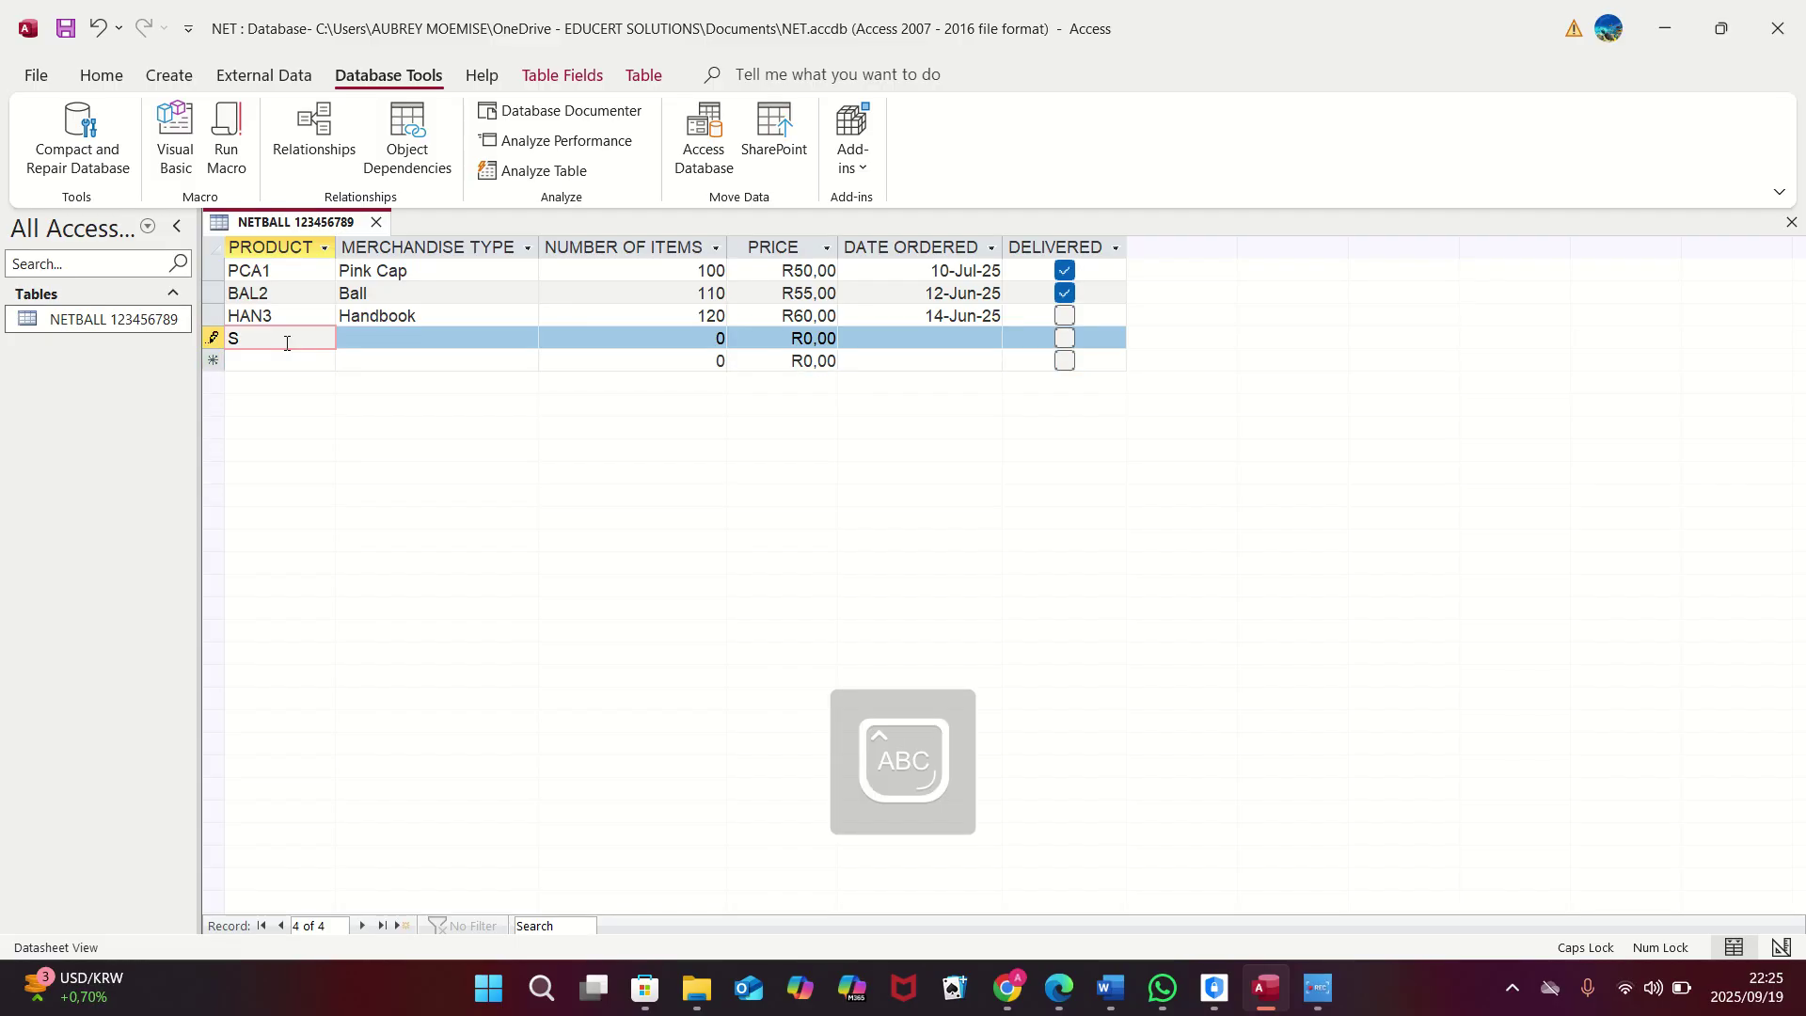
text(HI4)
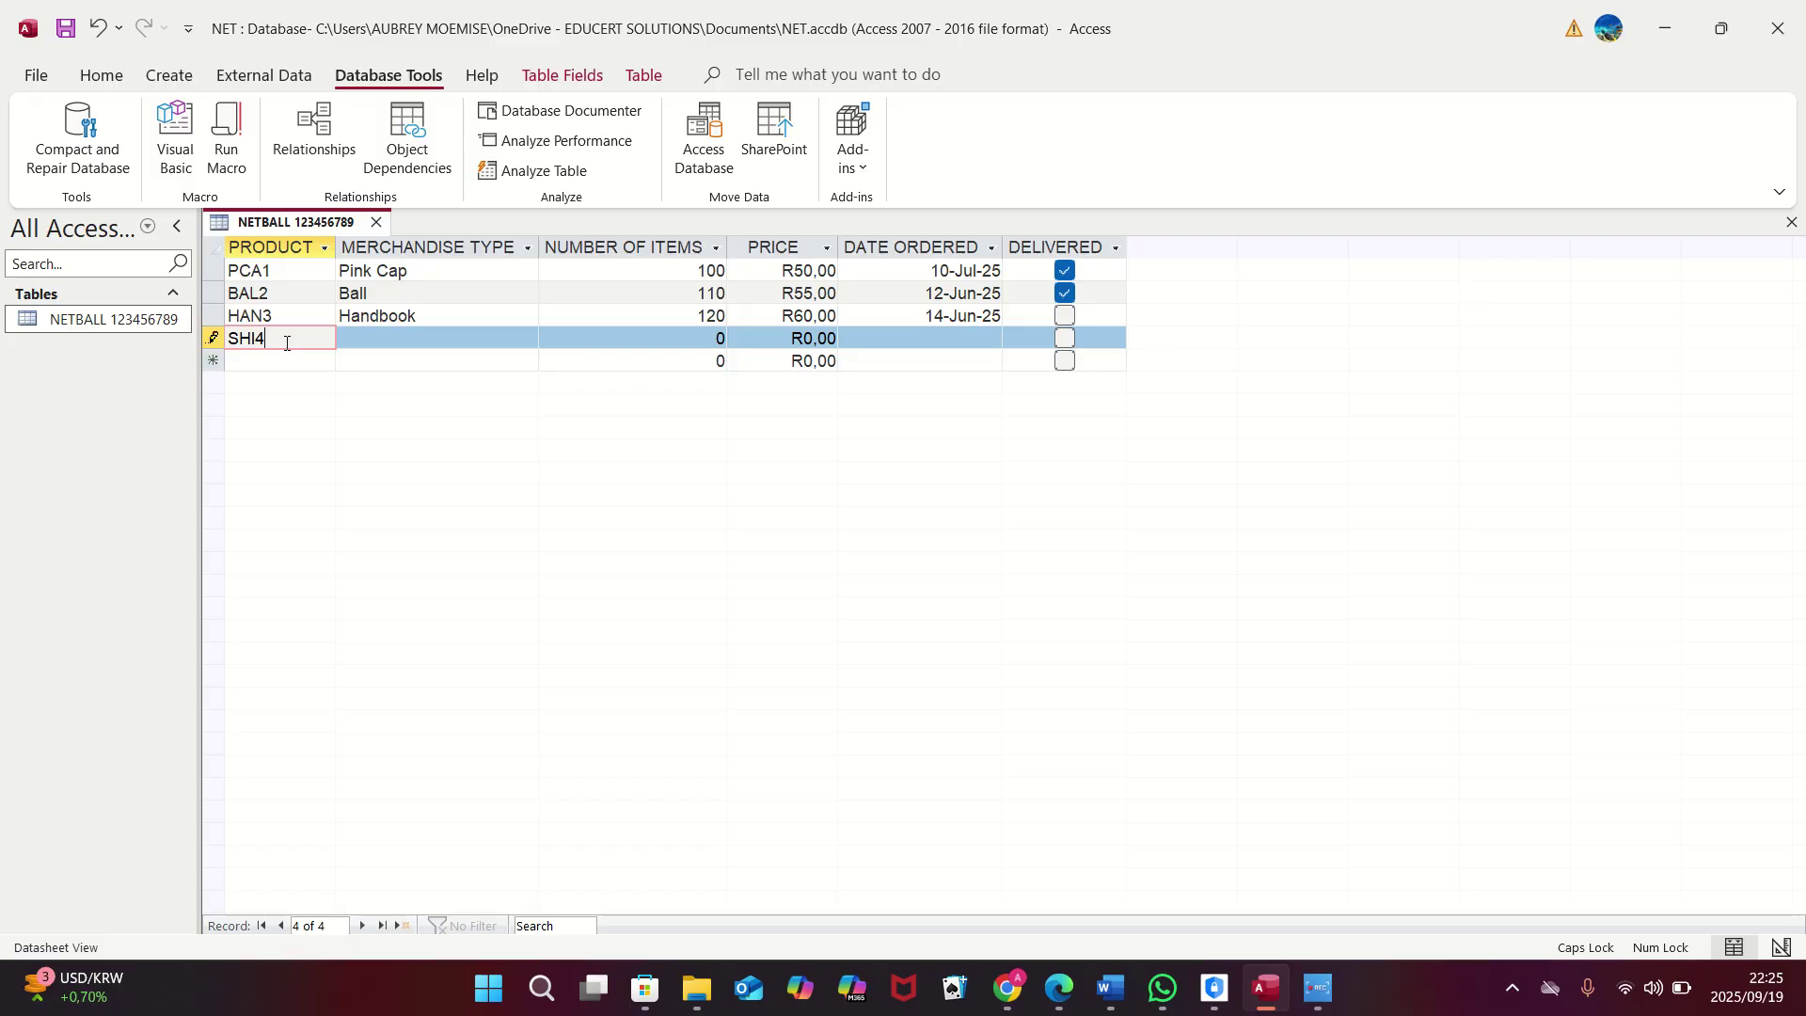
click(369, 338)
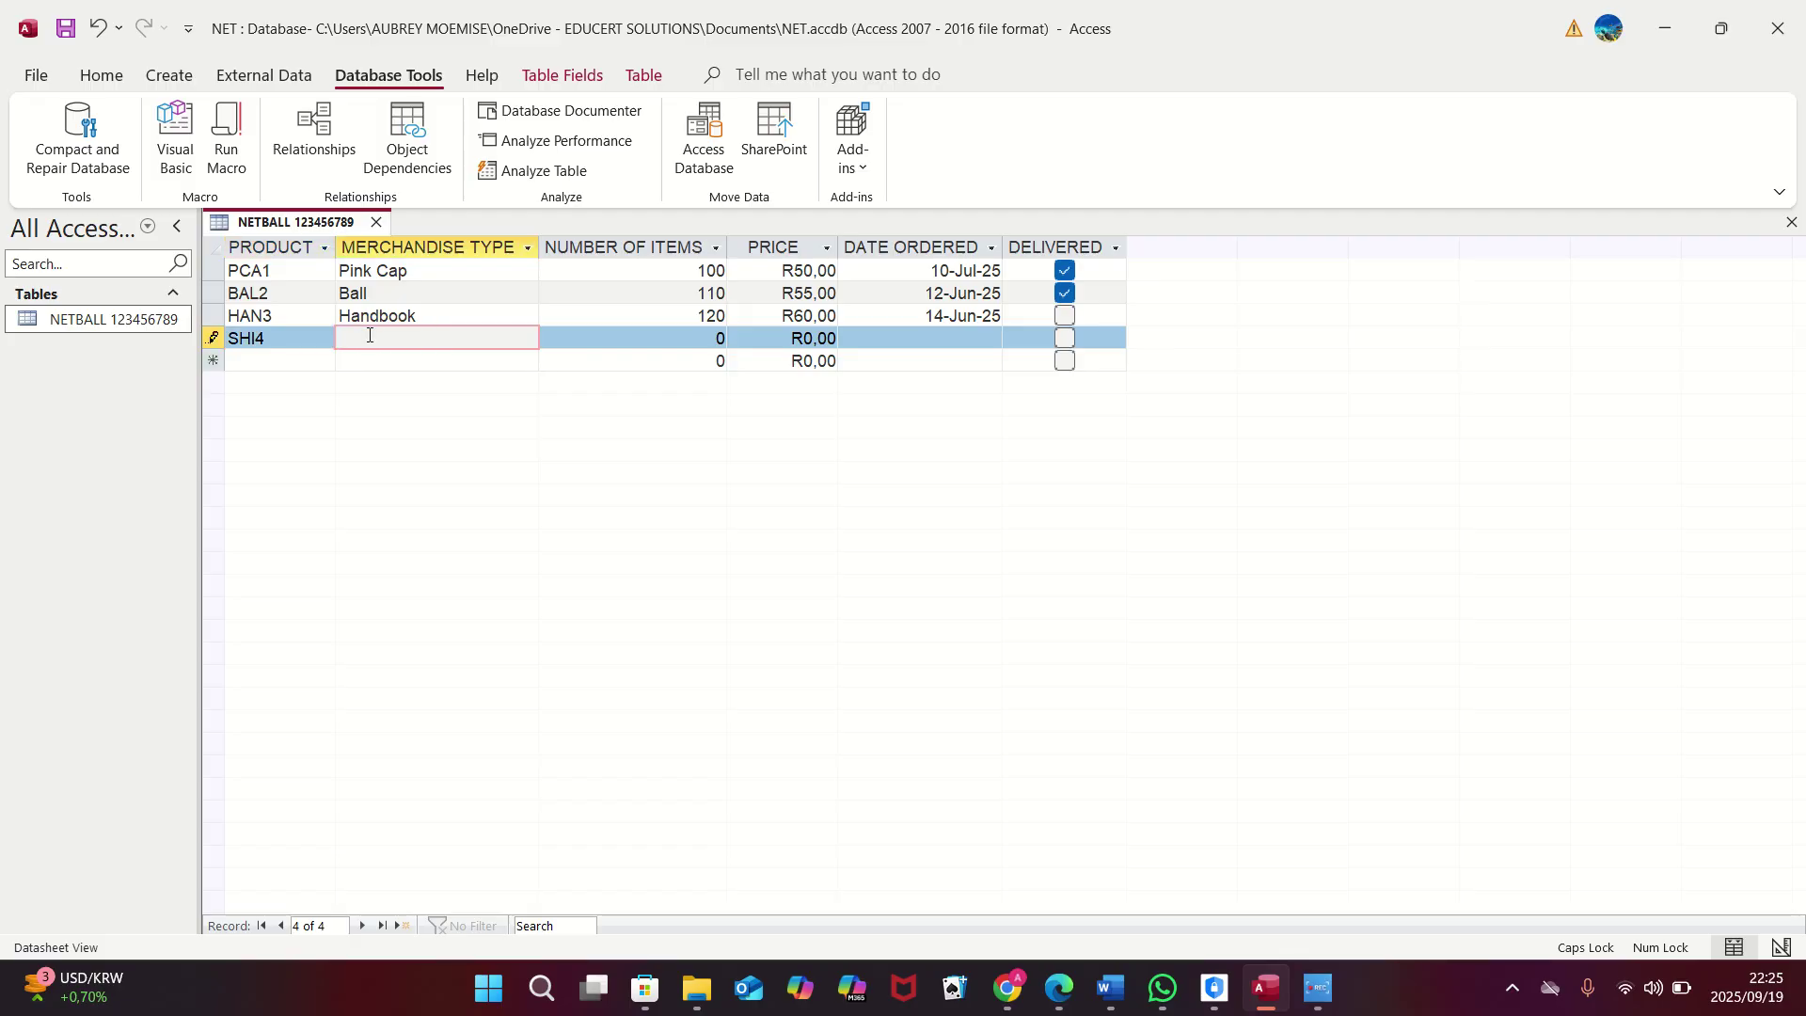
text(T-SHIRT)
key(Tab)
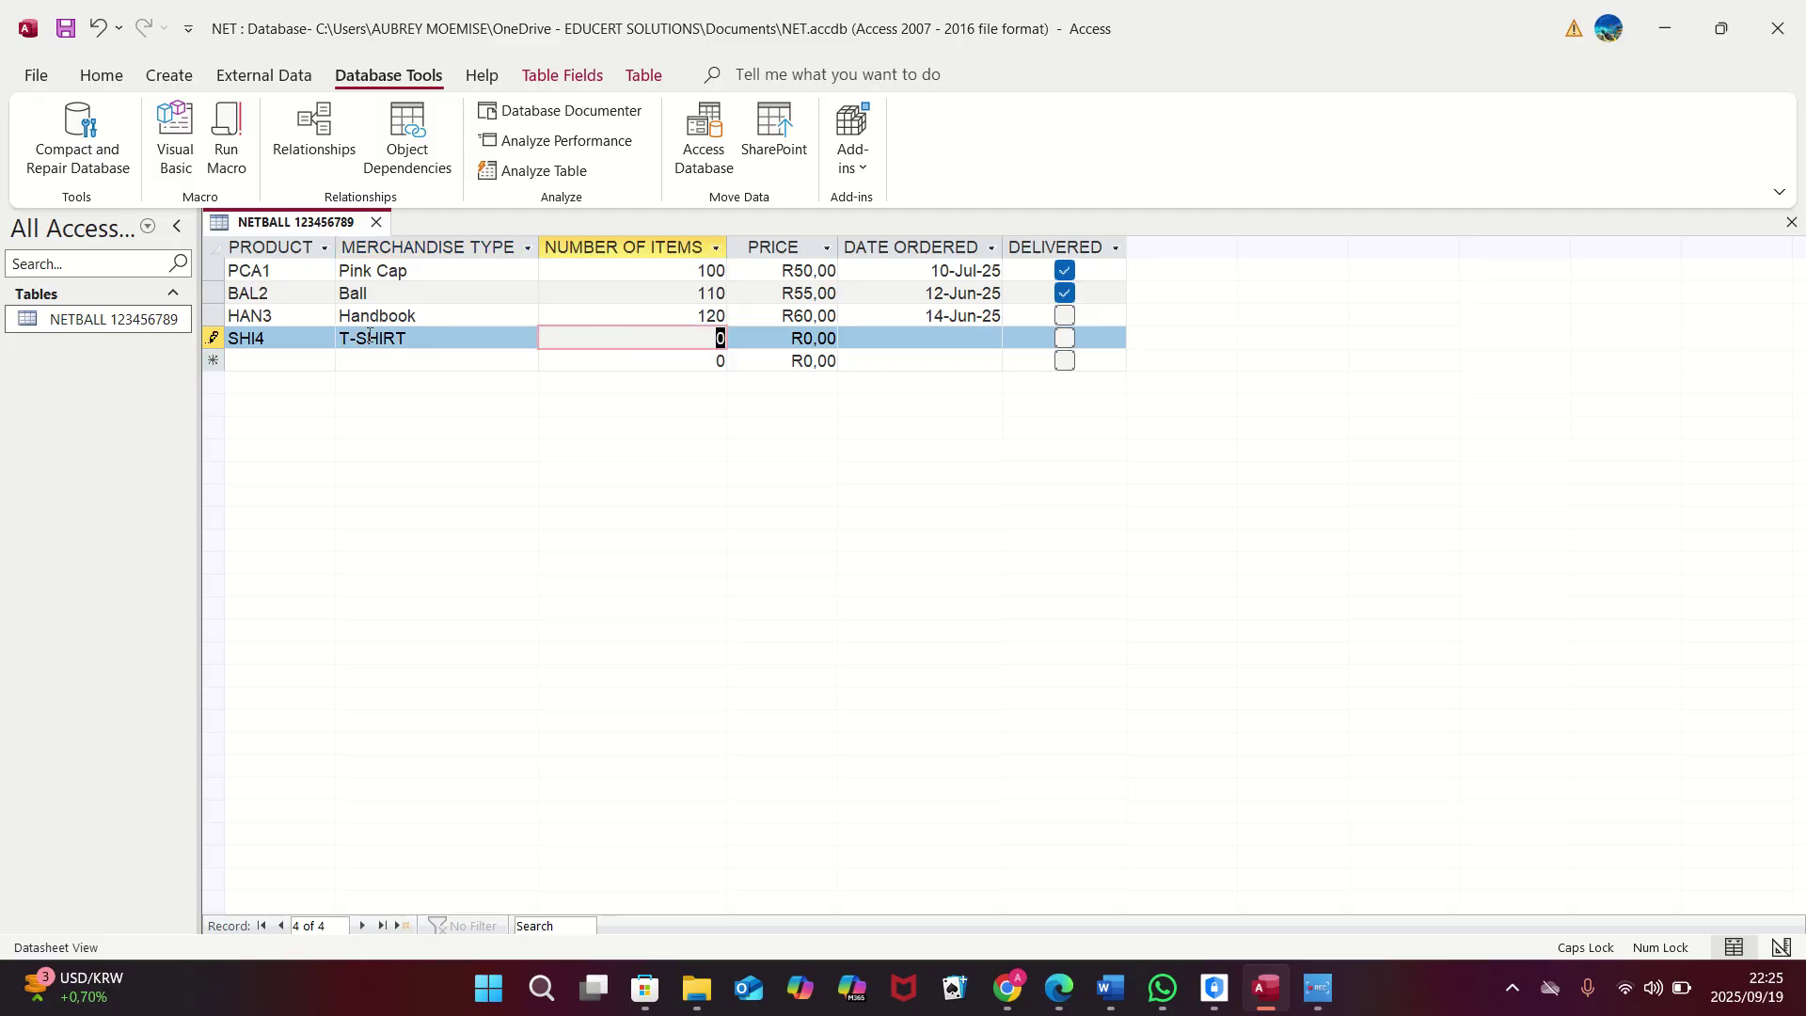
Step: Enter 130 as the NUMBER OF ITEMS and 100 as the PRICE of the SHI4 record, keeping its MERCHANDISE TYPE as T-SHIRT
text(130)
key(Tab)
click(370, 336)
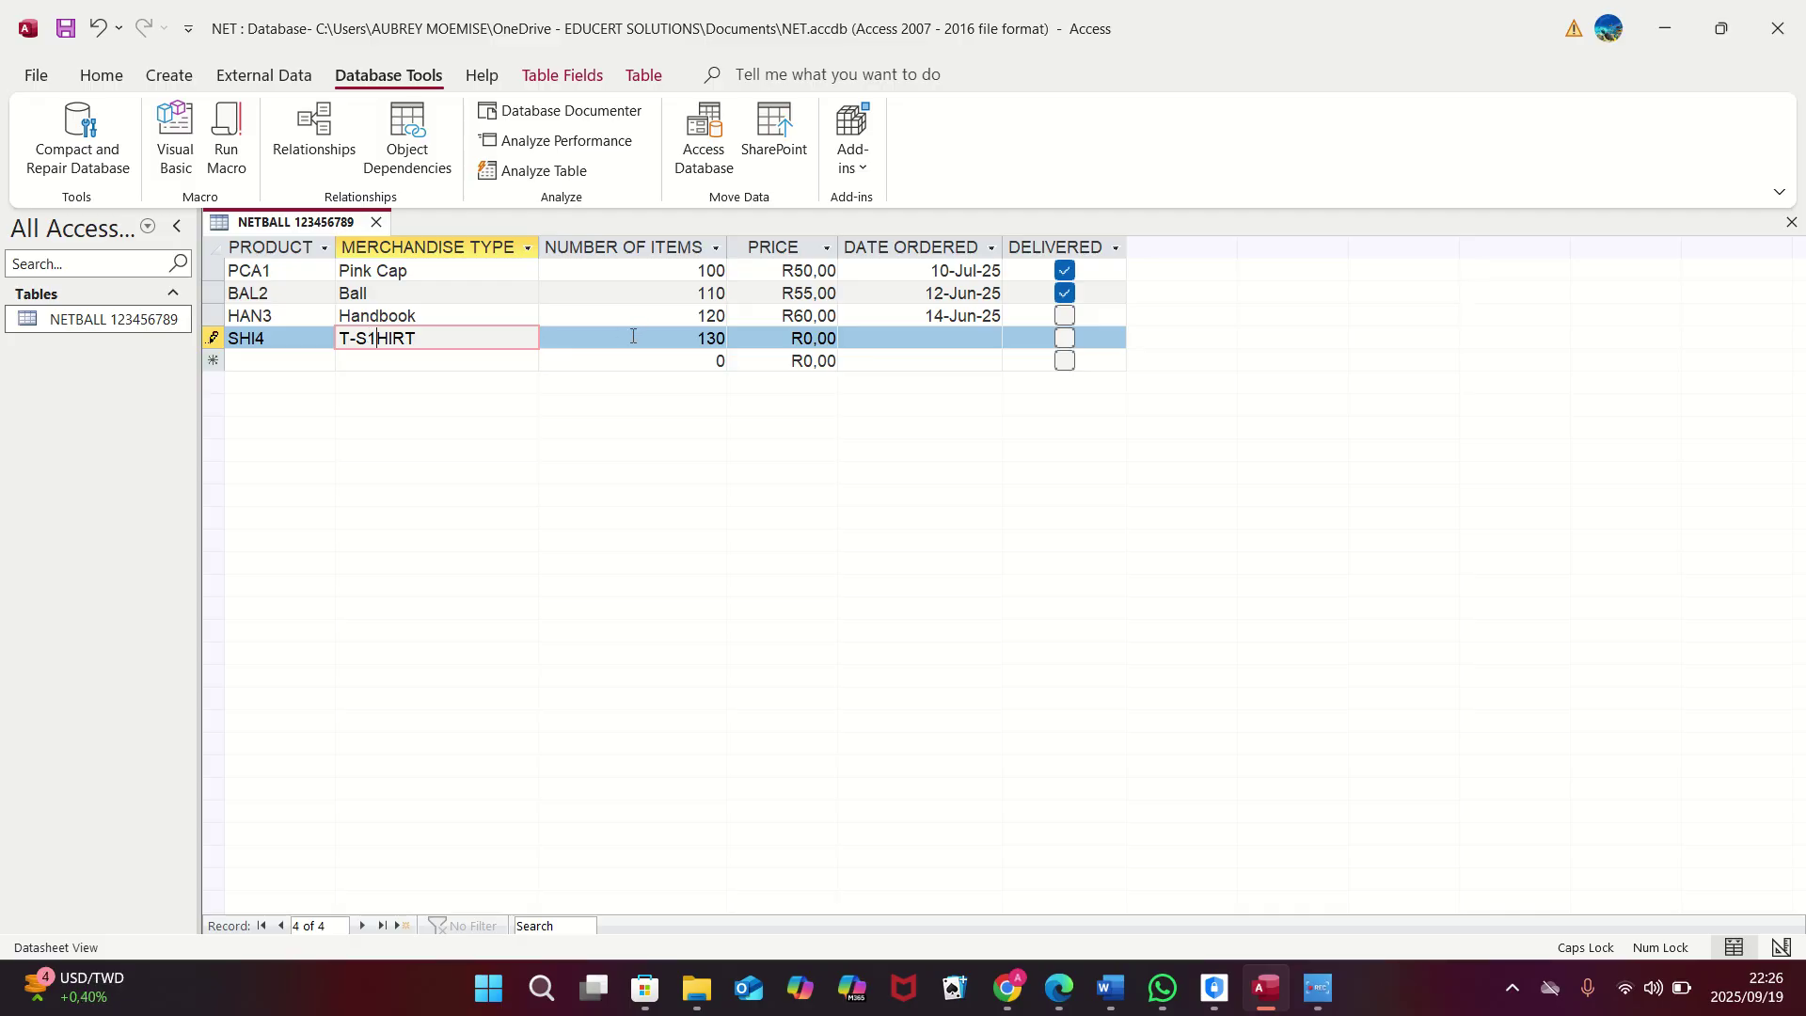
key(BackSpace)
click(814, 340)
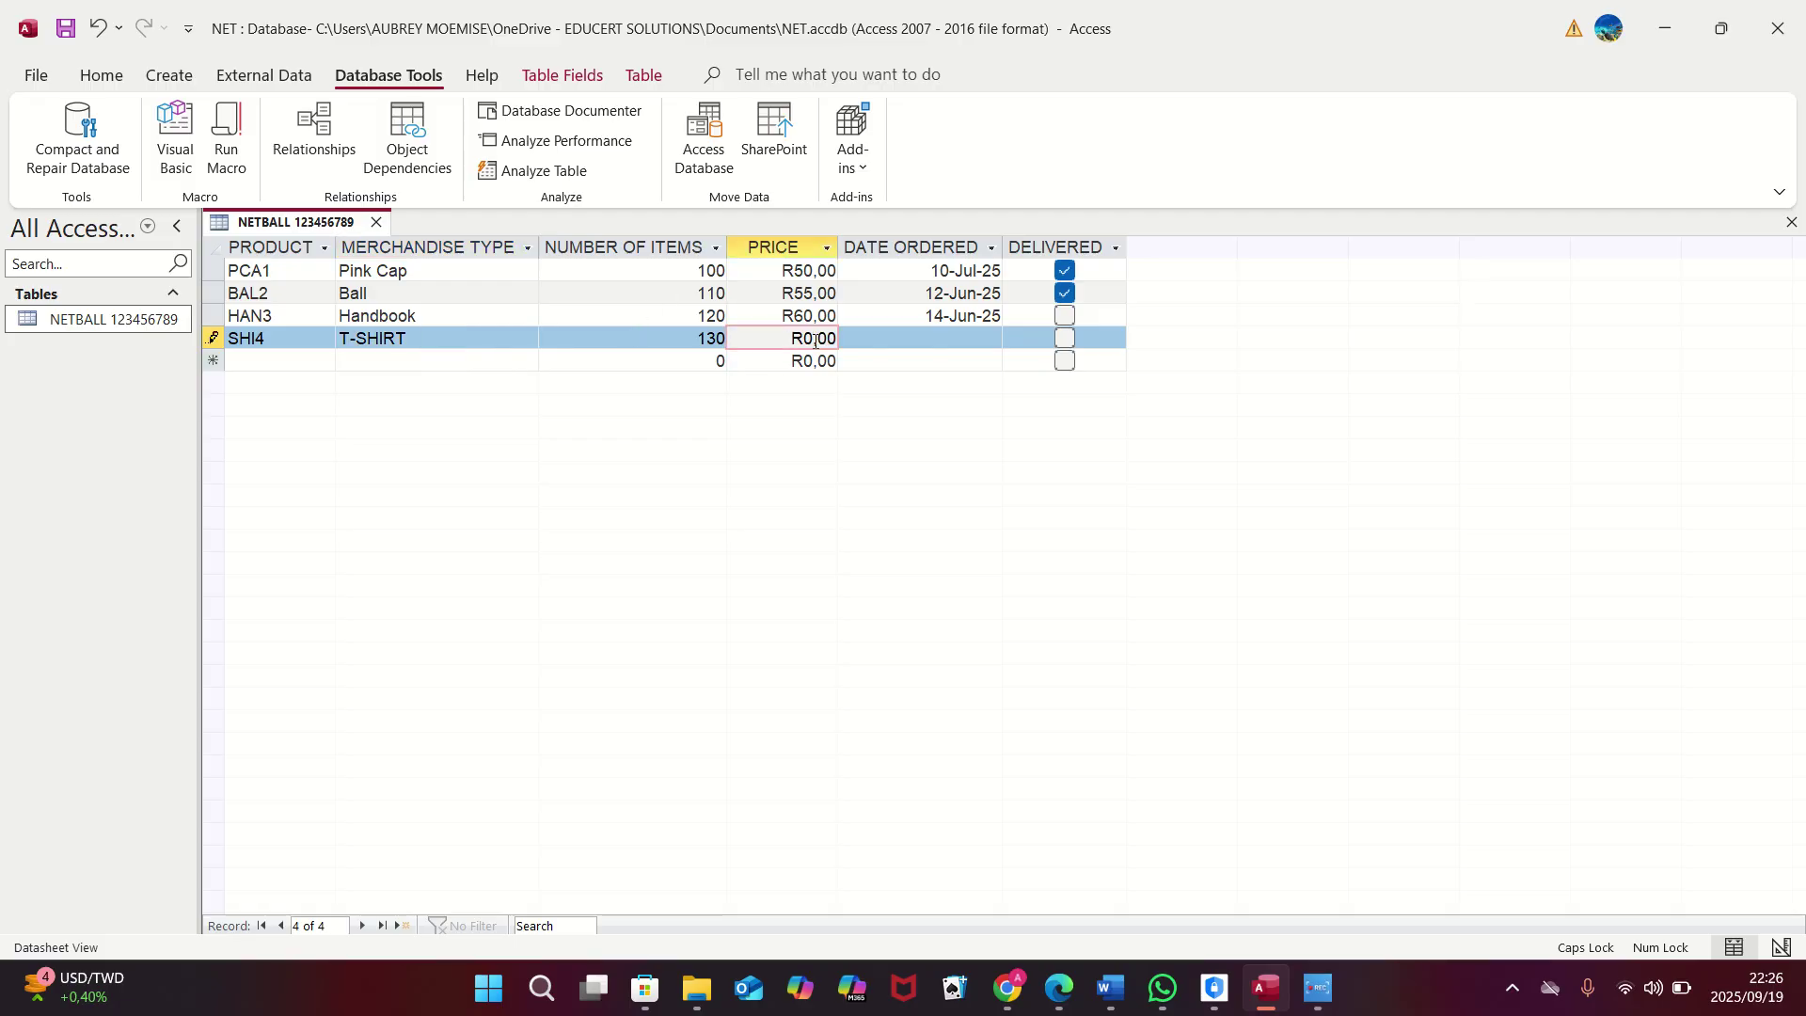
key(BackSpace)
text(100)
key(Tab)
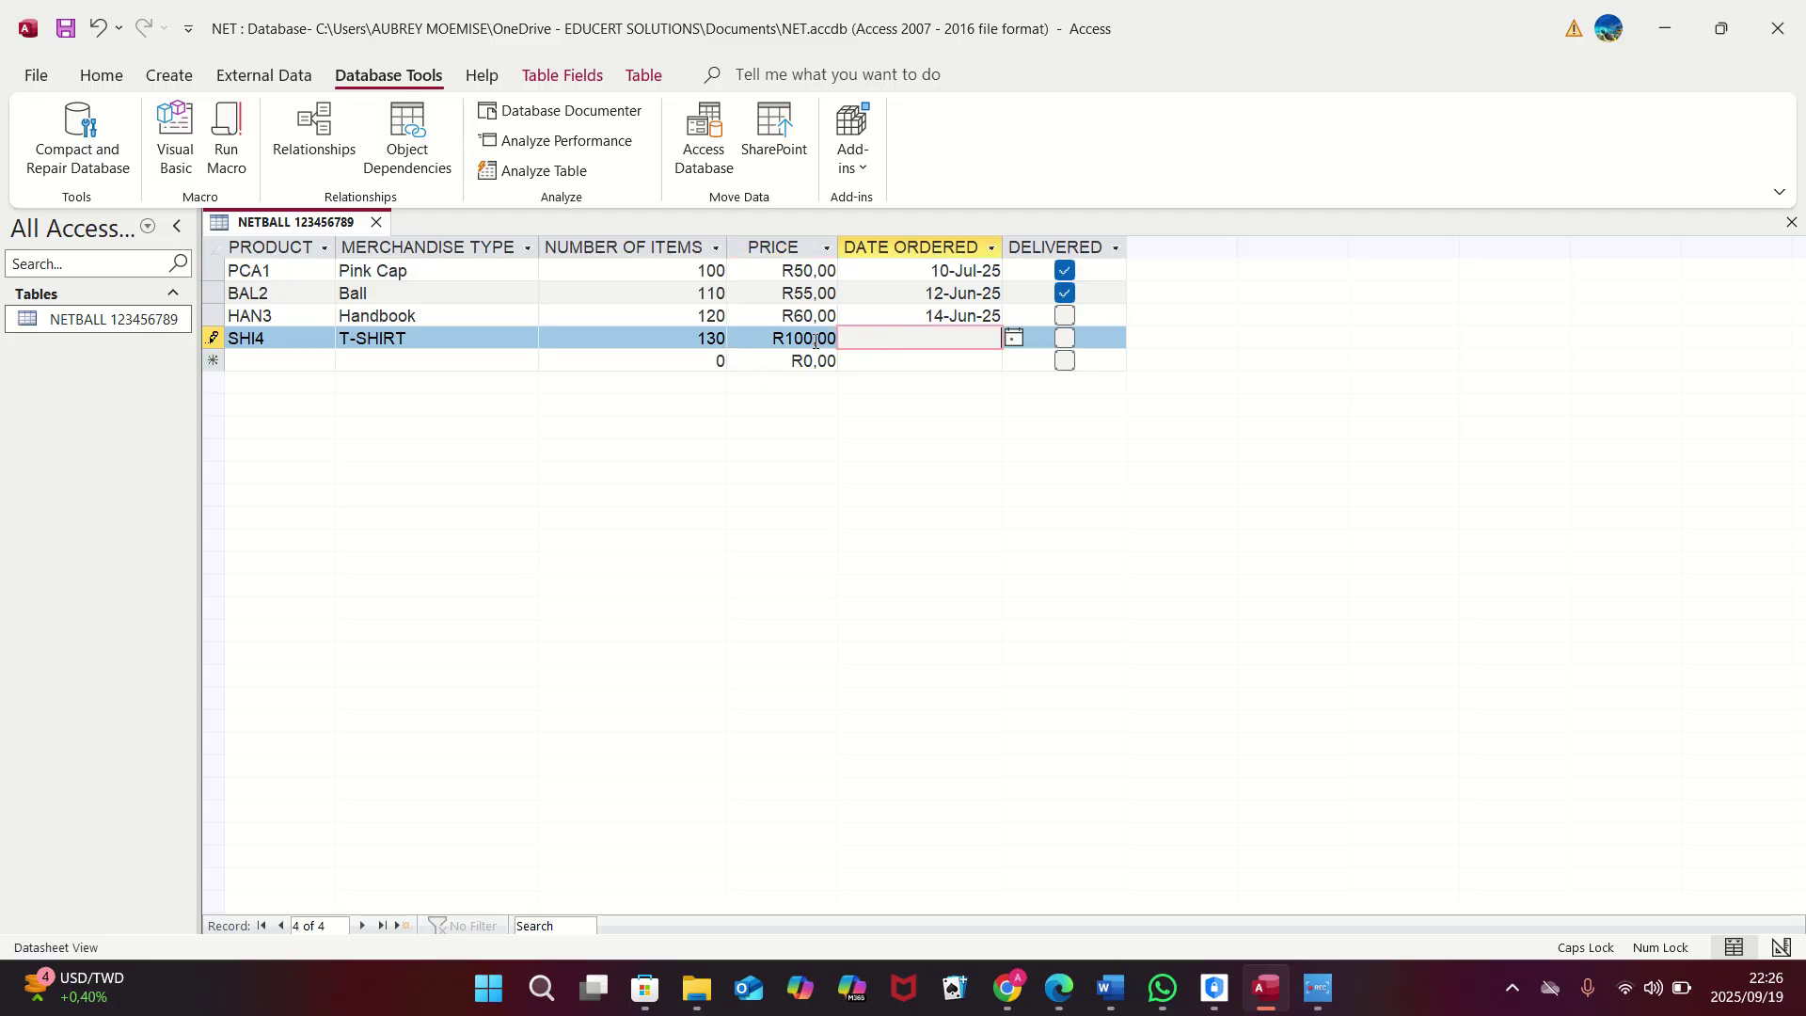
Step: Enter 2025/06/20 as the DATE ORDERED of the SHI4 record and mark it as delivered
text(2025/06/20)
key(Tab)
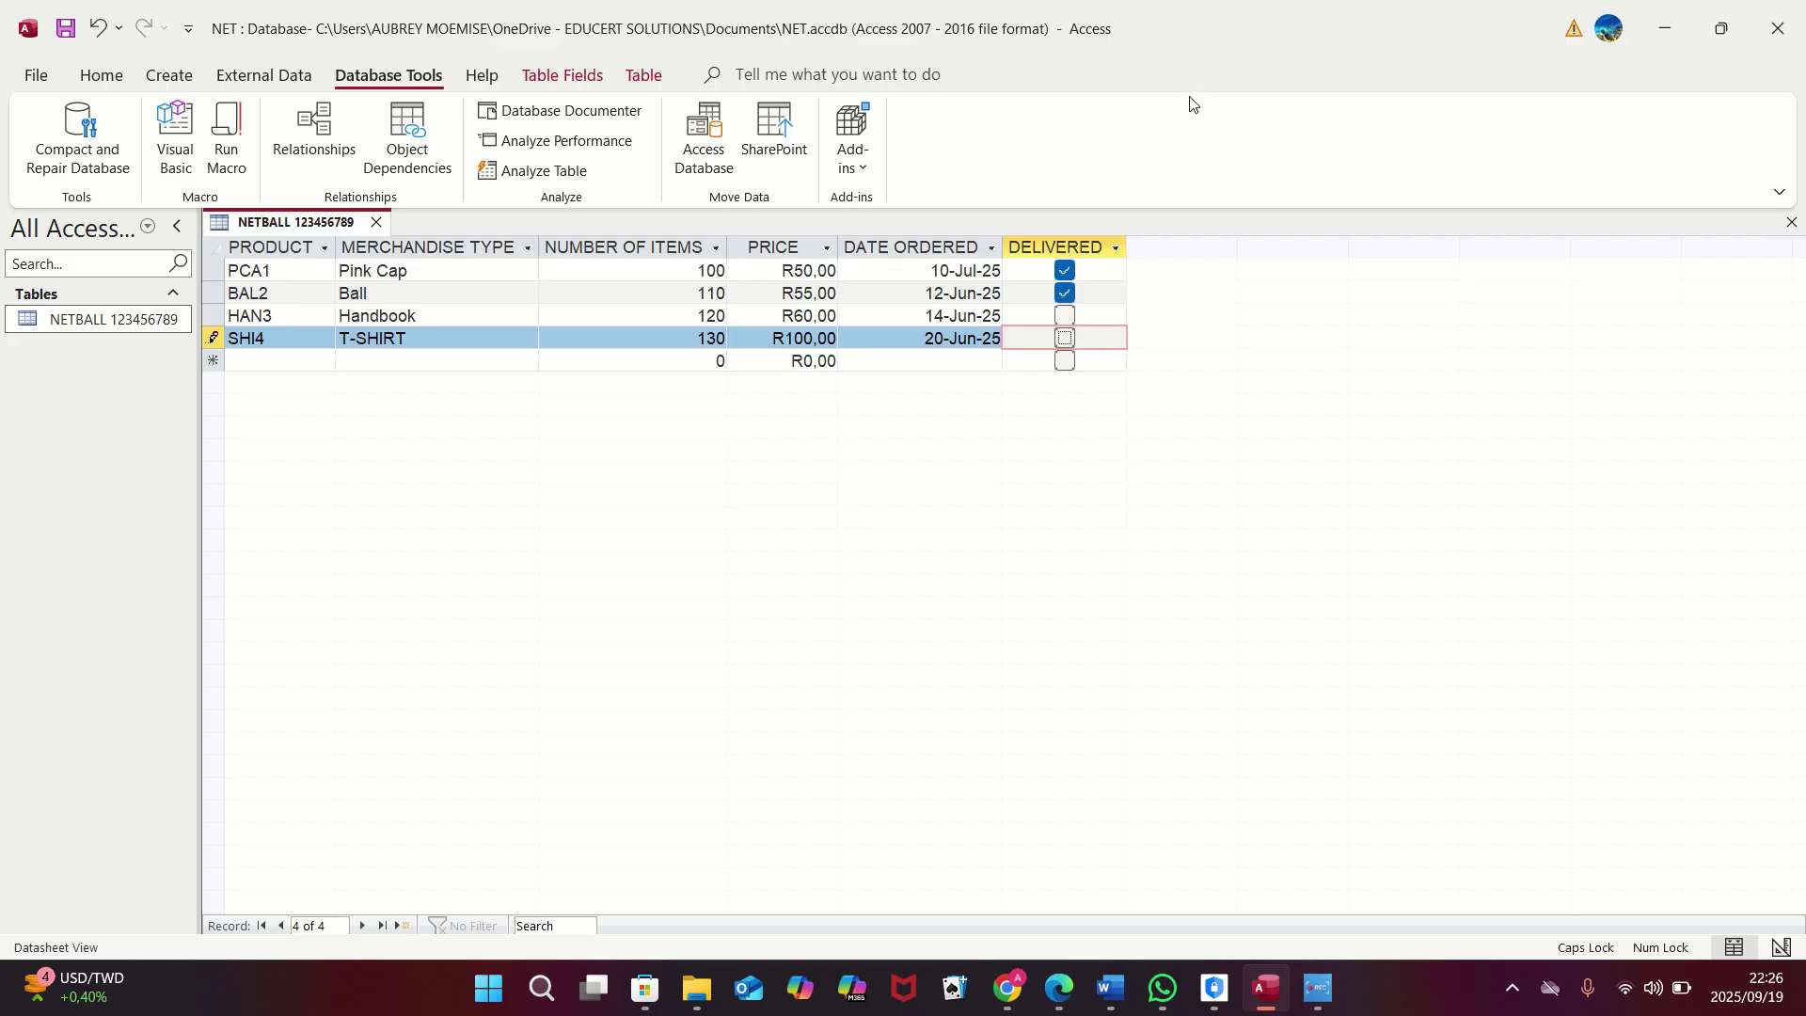
click(1064, 339)
Step: Start a fifth record with HOO5 as the PRODUCT and Hoodies as the MERCHANDISE TYPE
click(293, 367)
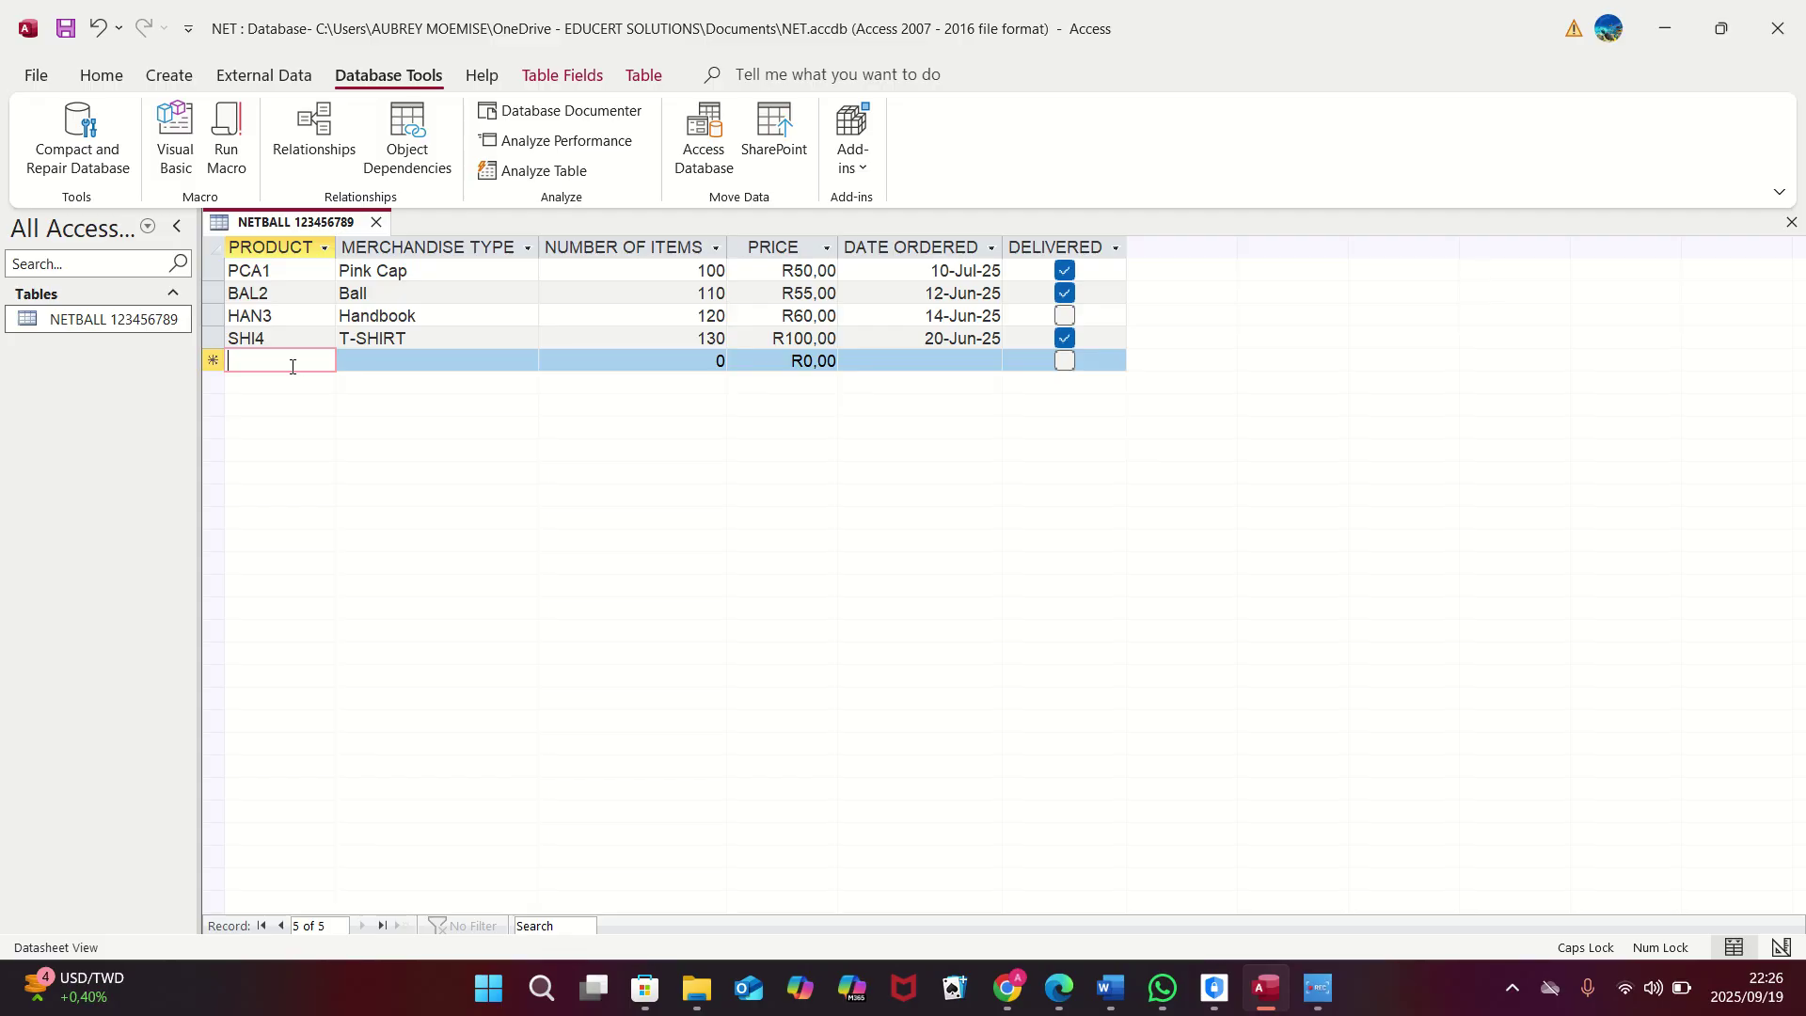
text(HOO)
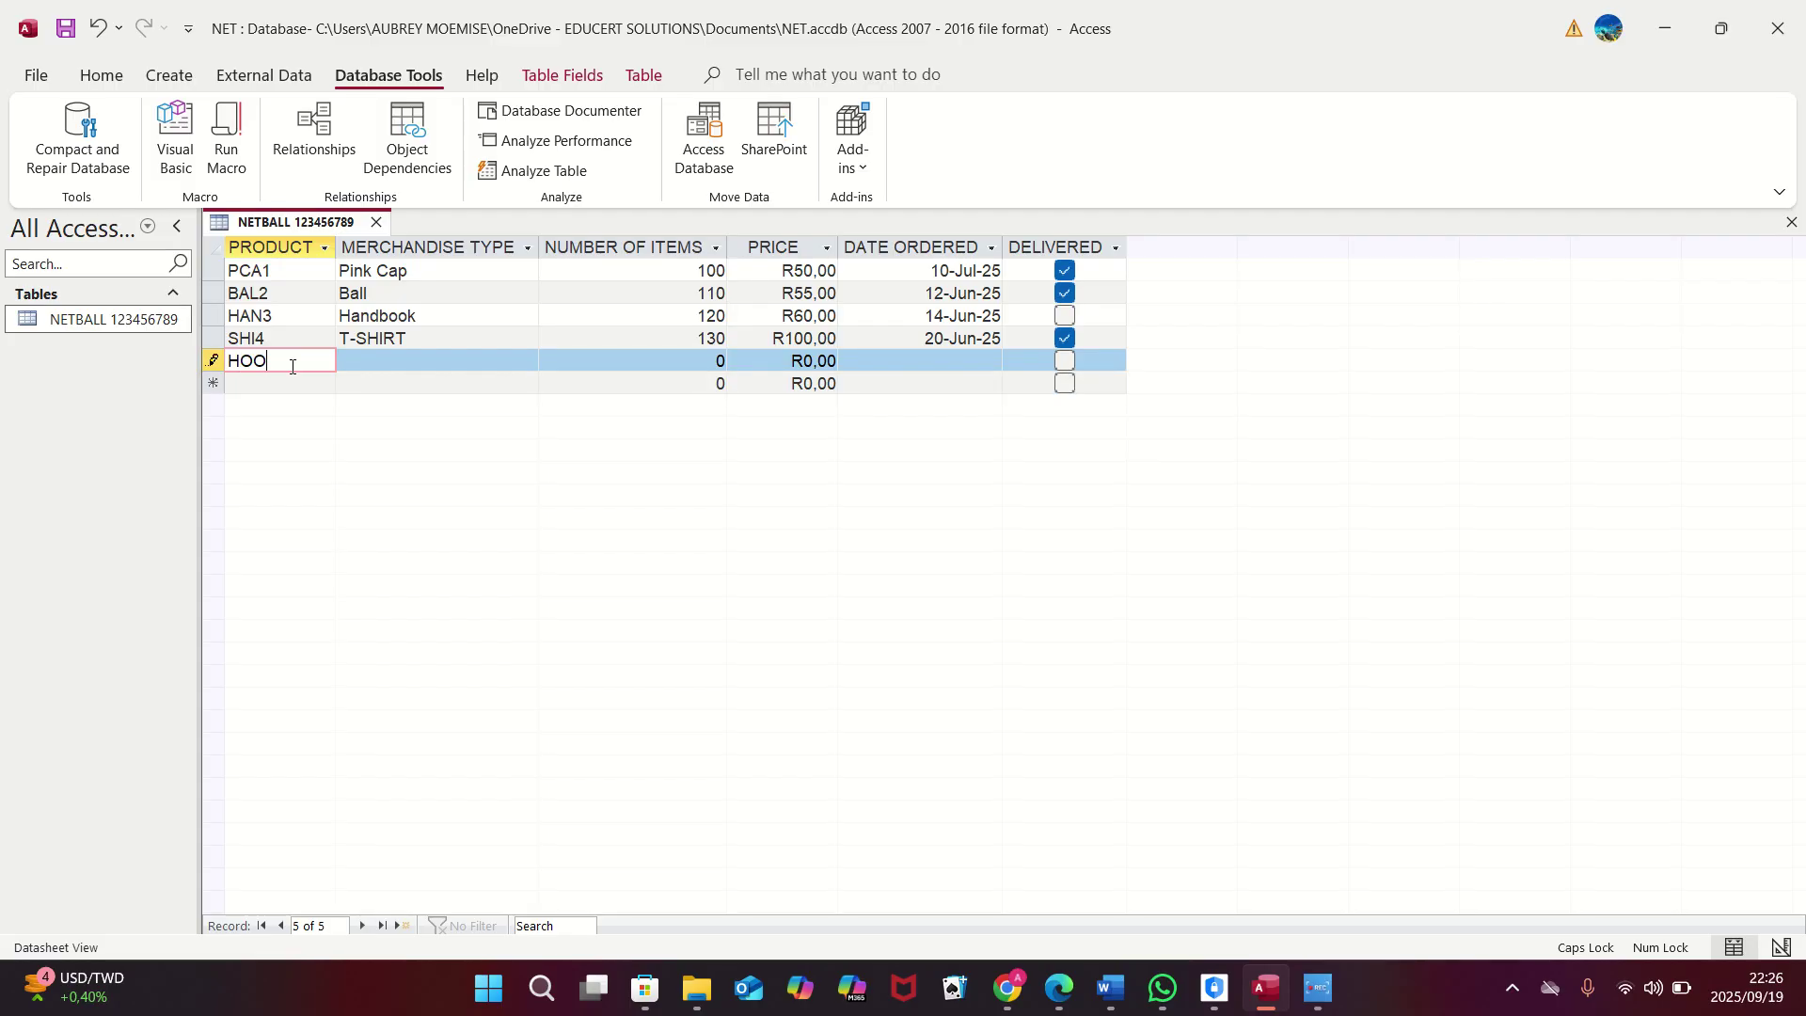
text(5)
key(Tab)
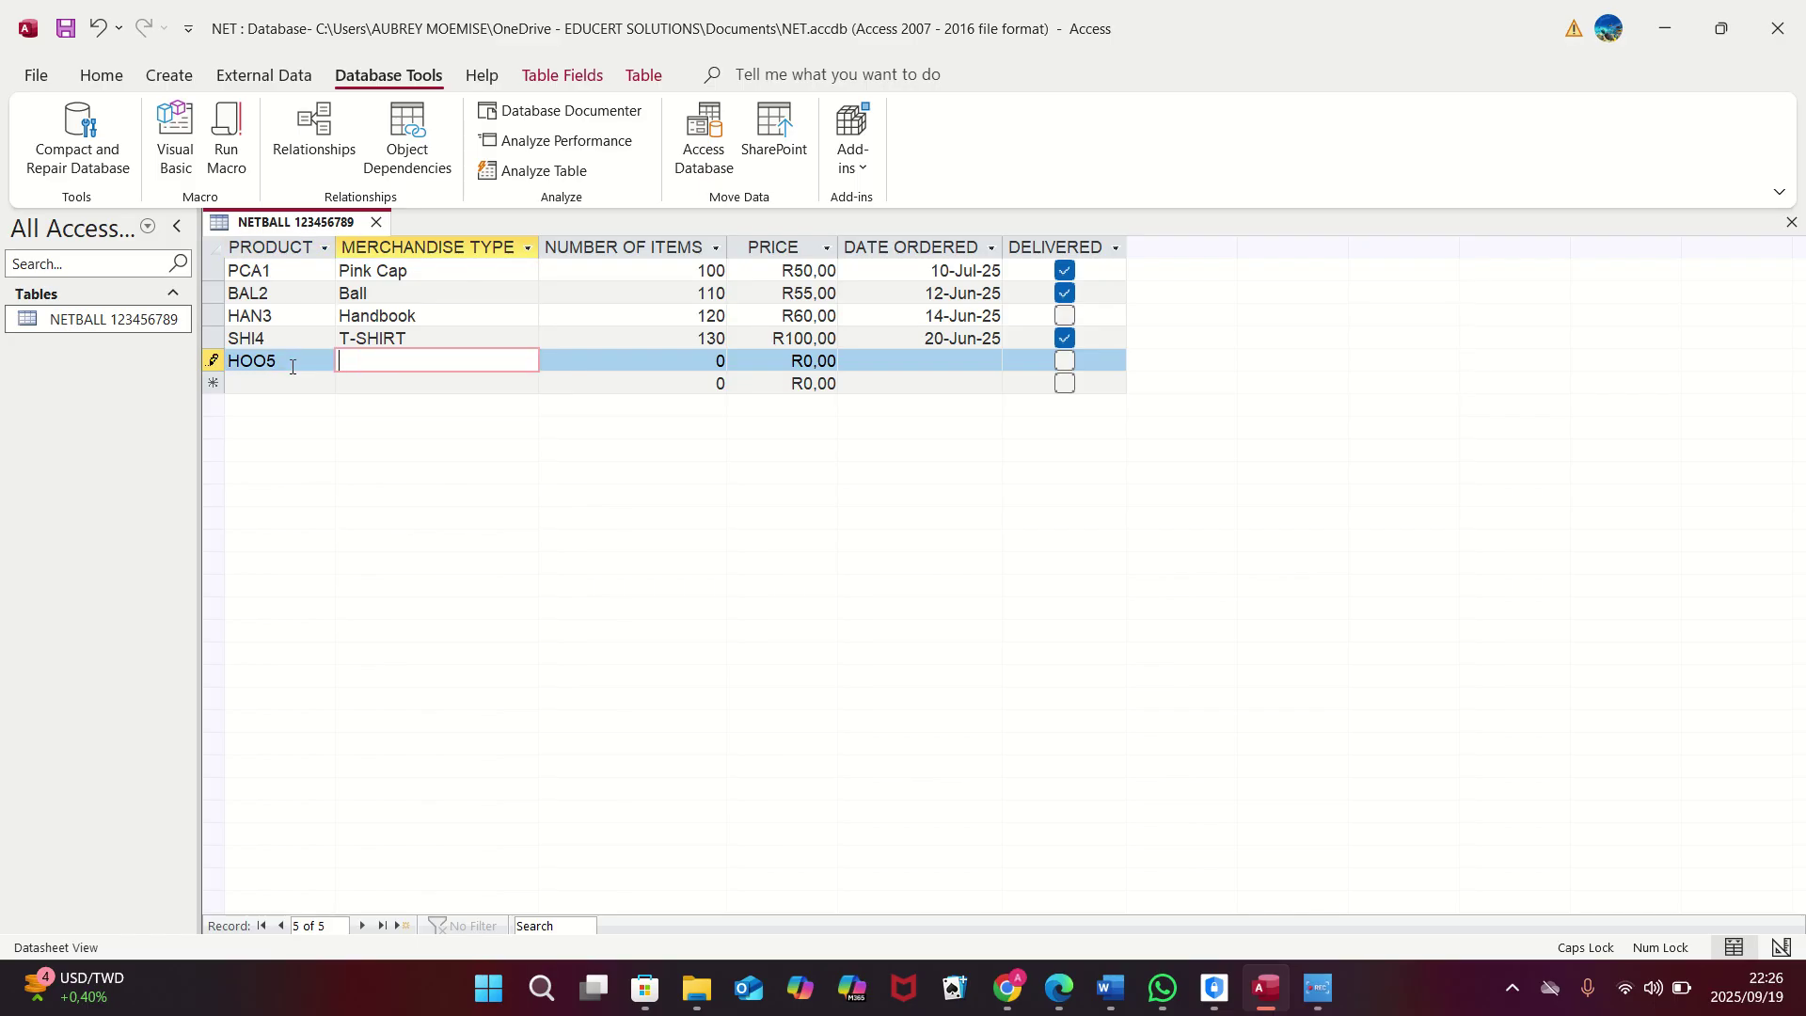
text(H)
key(Caps_Lock)
text(oodies)
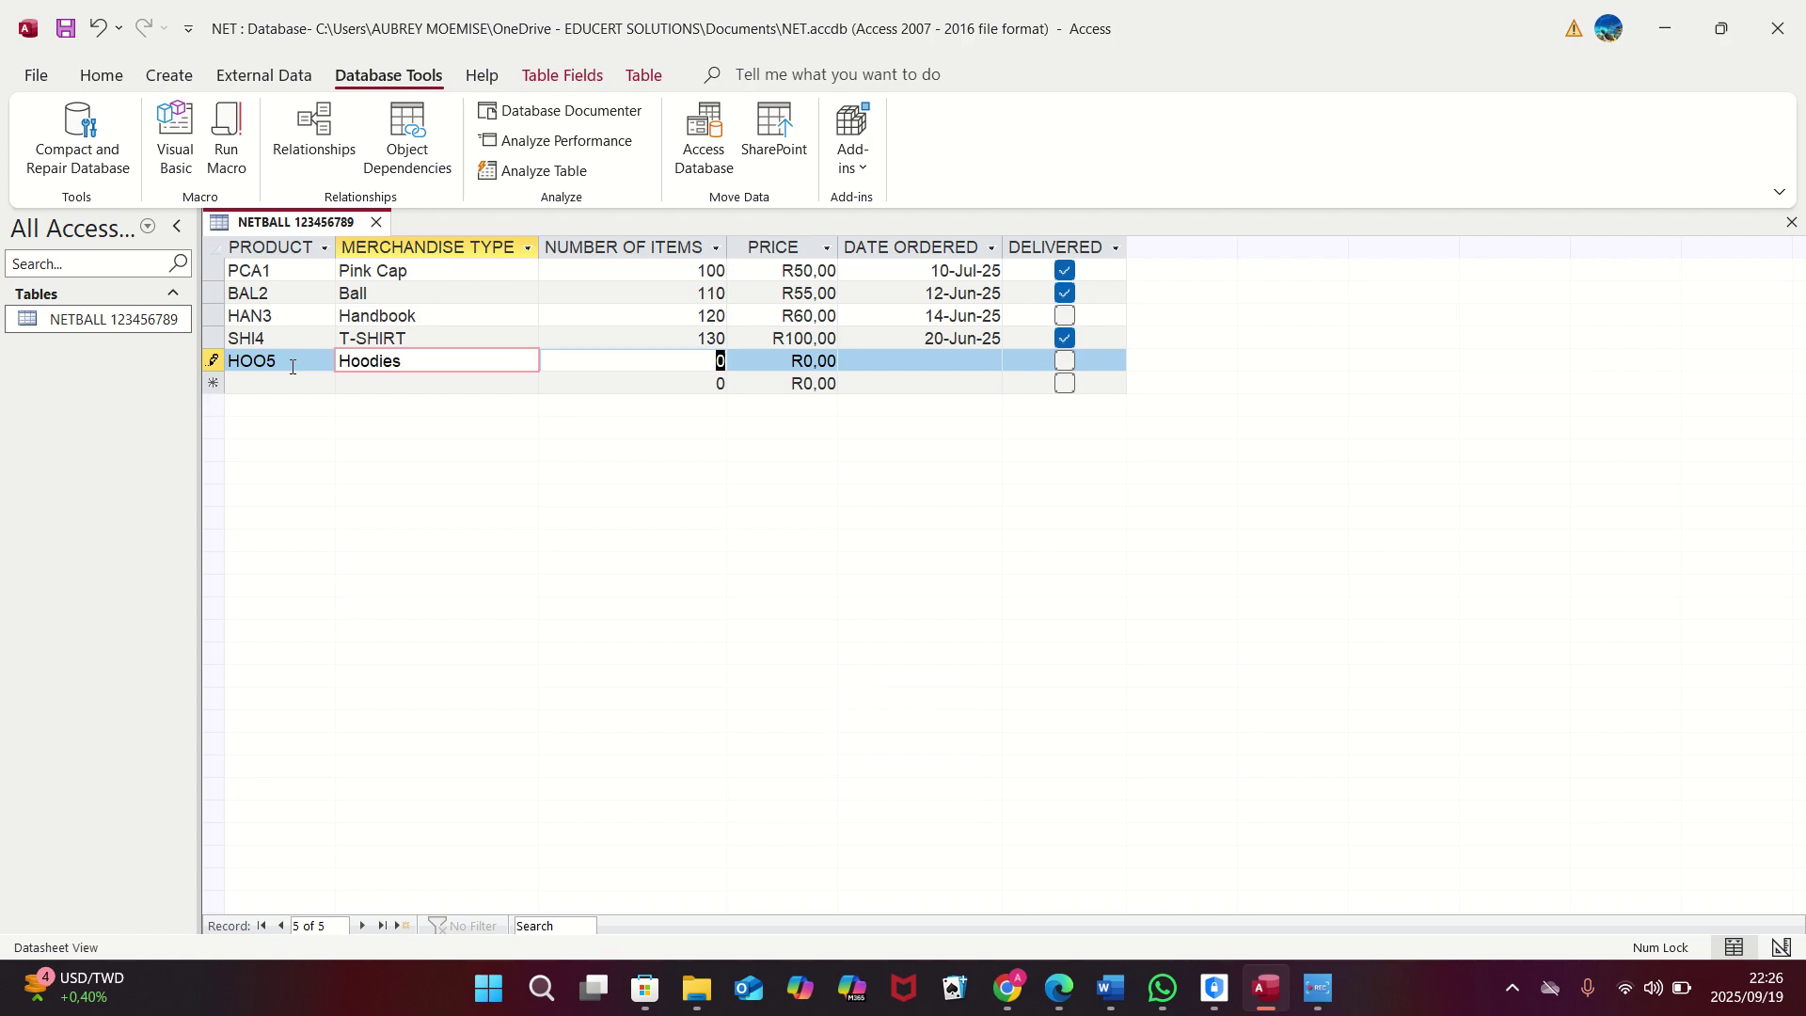
key(Tab)
Step: Enter 100 as the NUMBER OF ITEMS and 150 as the PRICE of the HOO5 record
text(100)
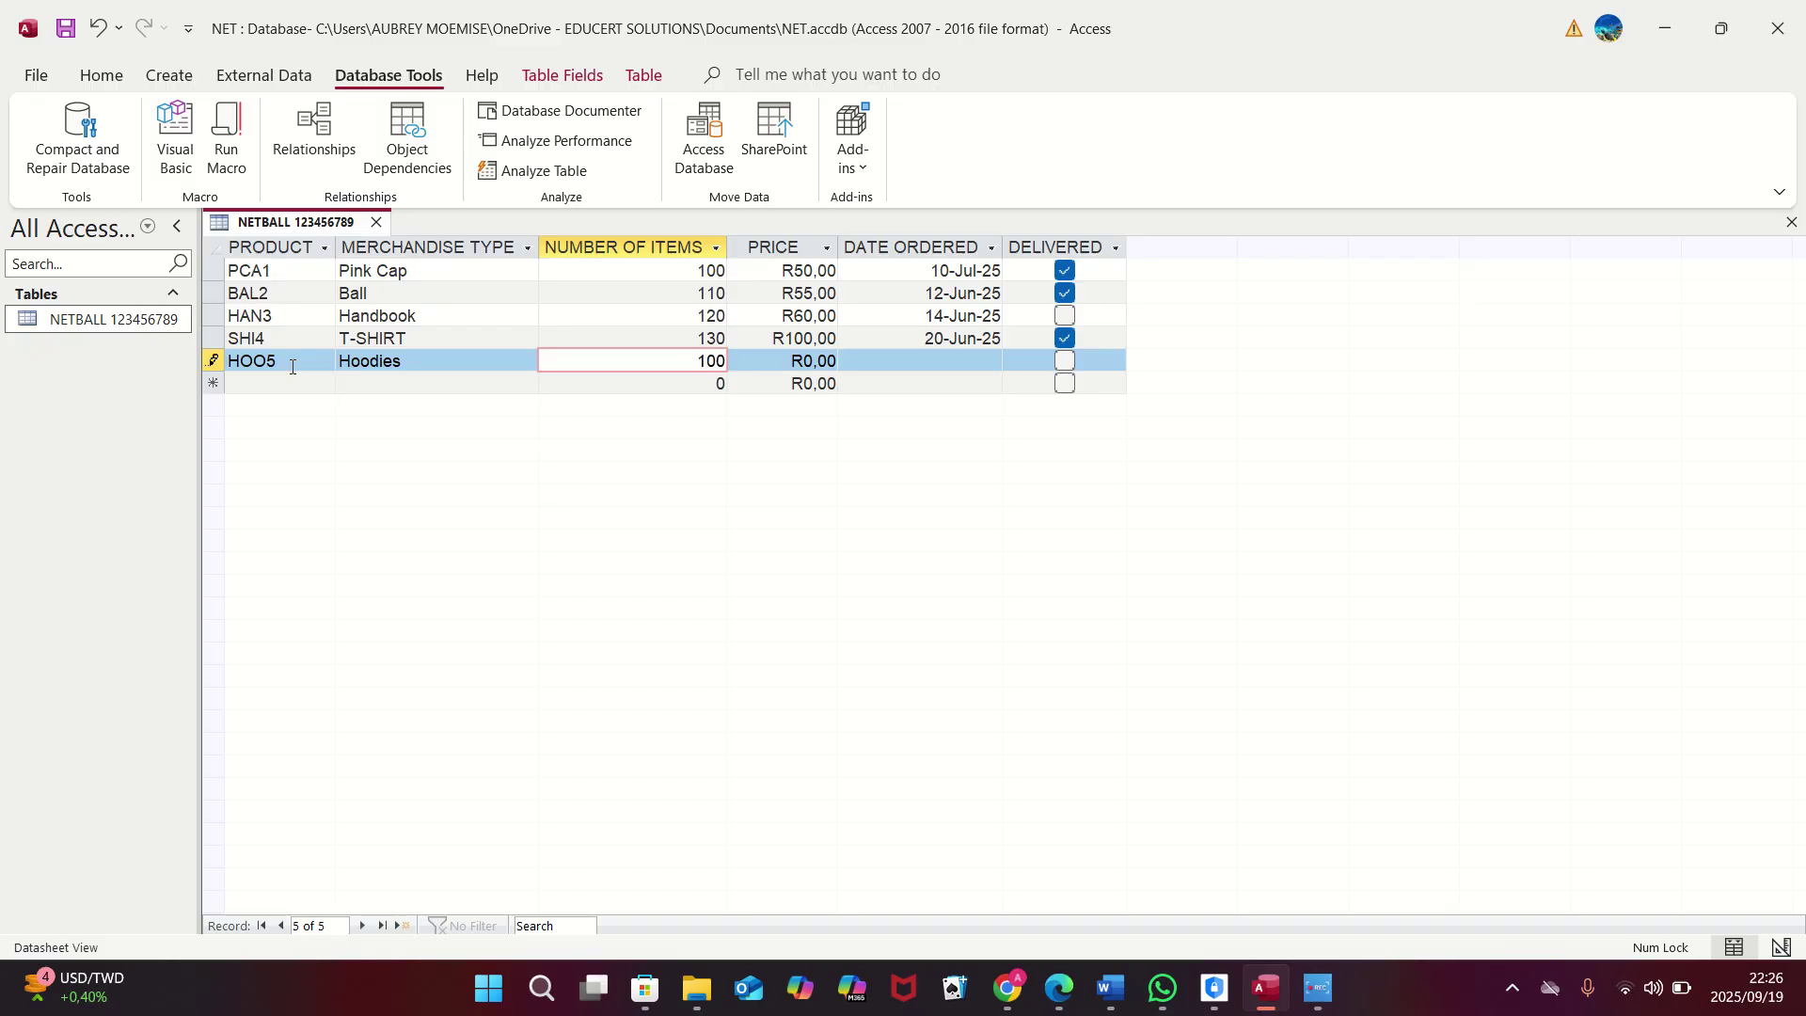
key(Tab)
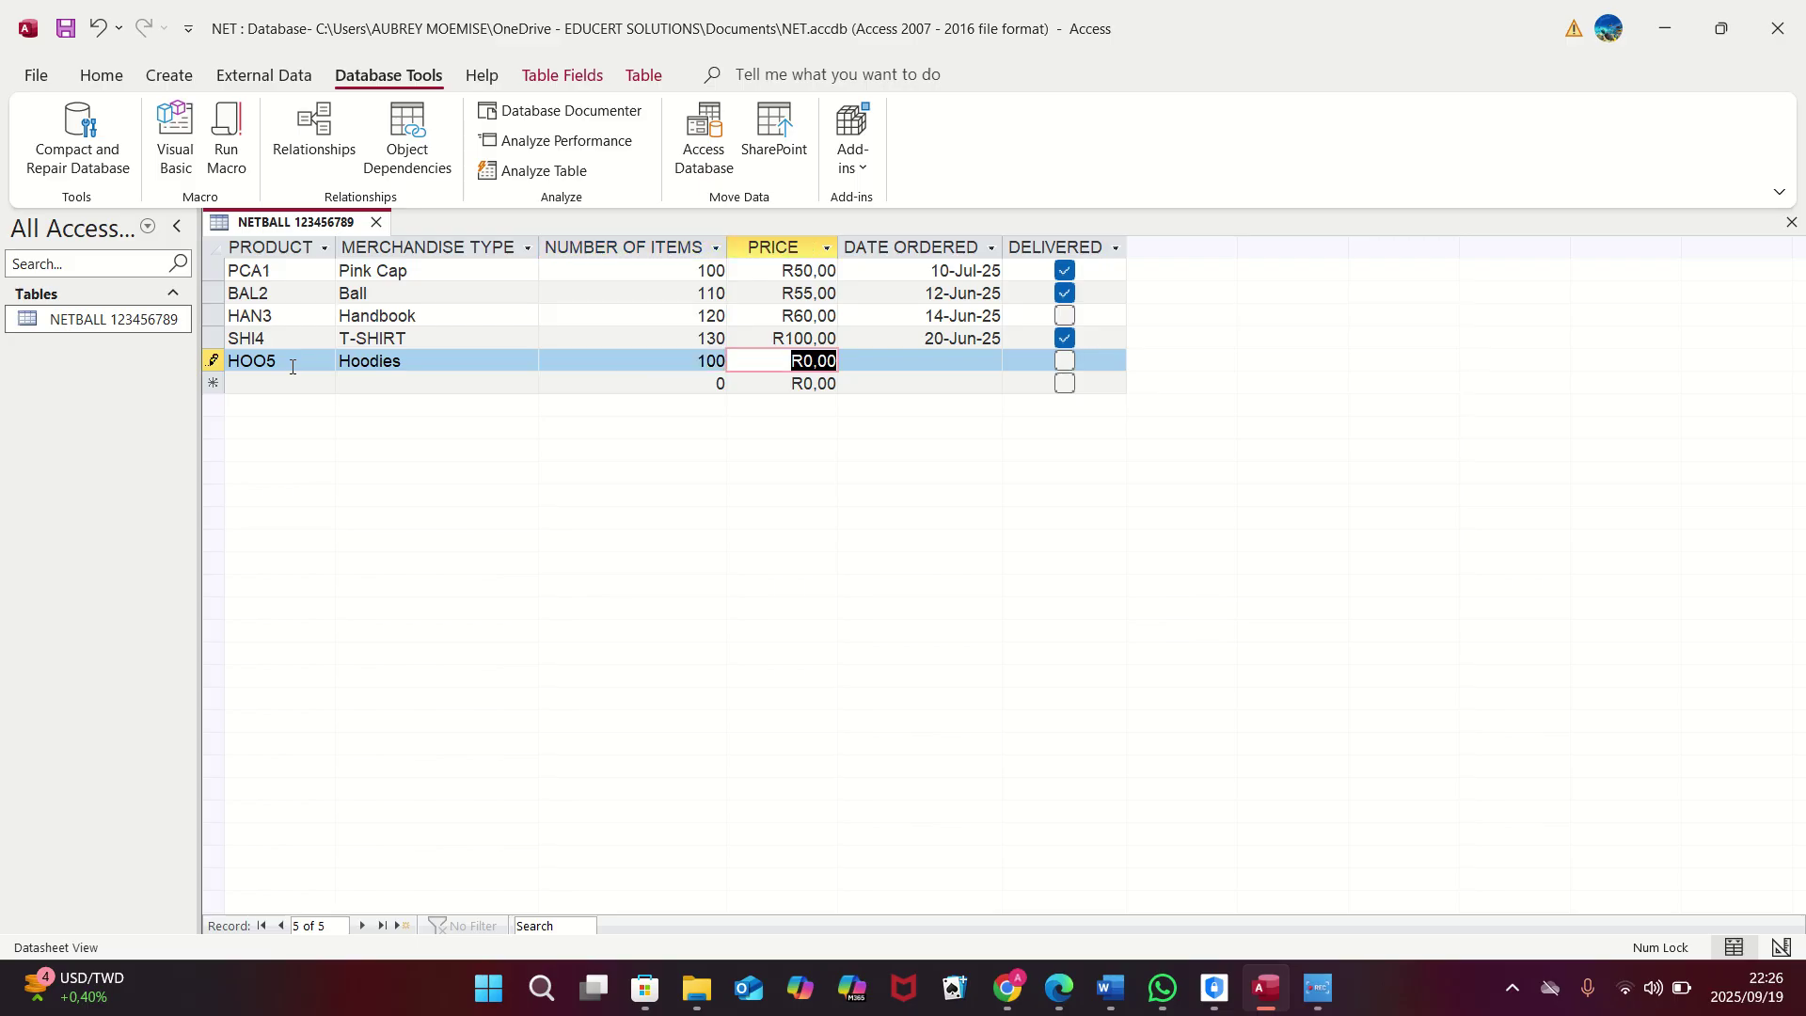
text(150)
key(Tab)
click(291, 367)
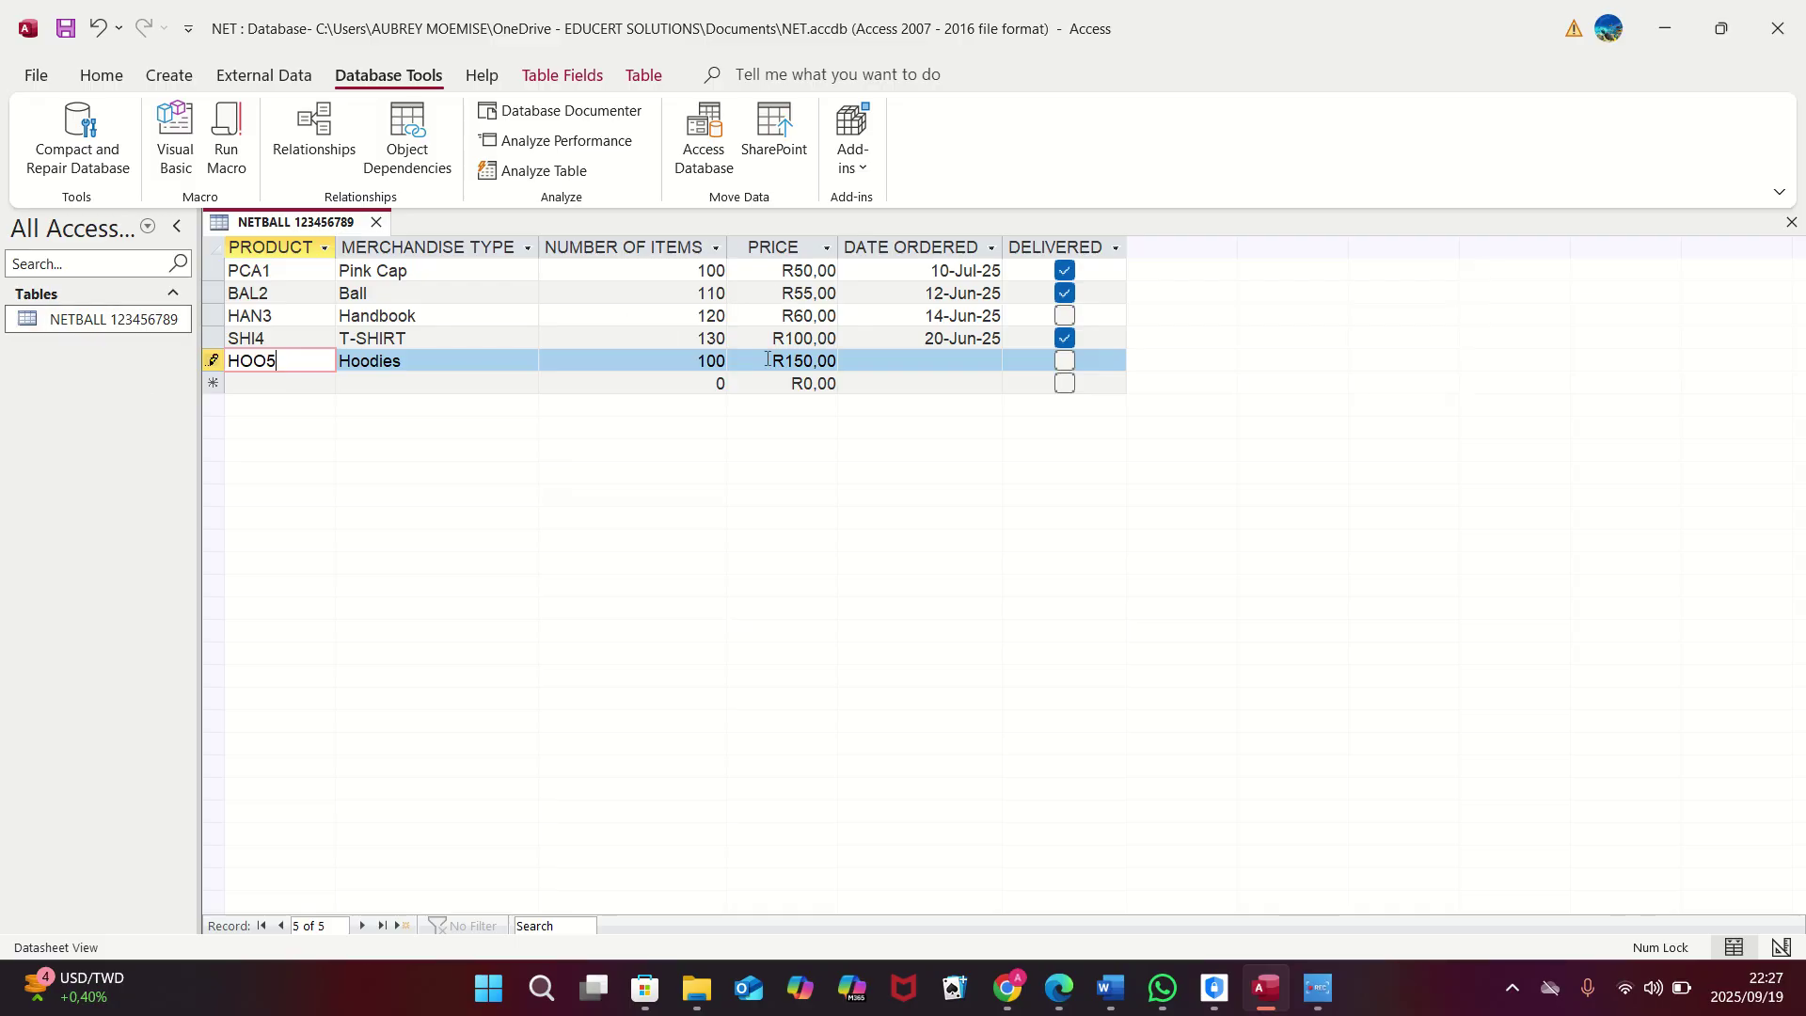
Step: Enter 2025/07/10 as the DATE ORDERED of the HOO5 record and mark it as delivered
click(943, 359)
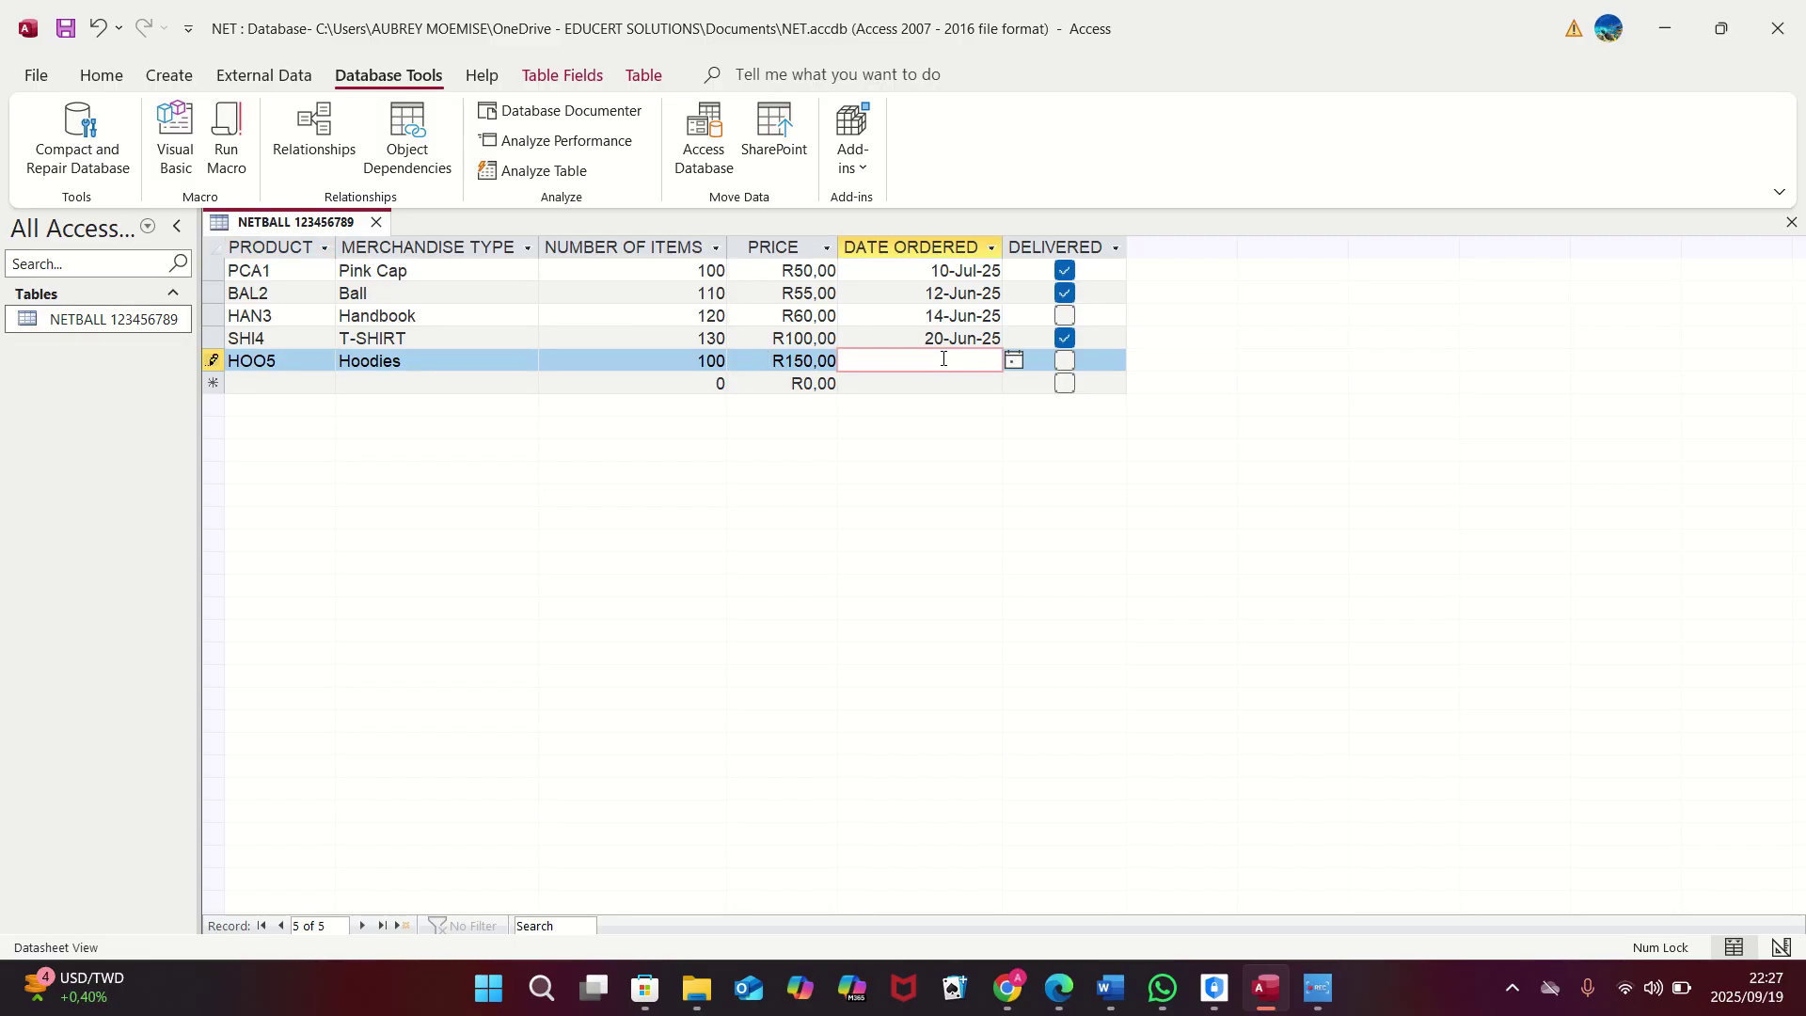
text(2025/07/10)
key(Tab)
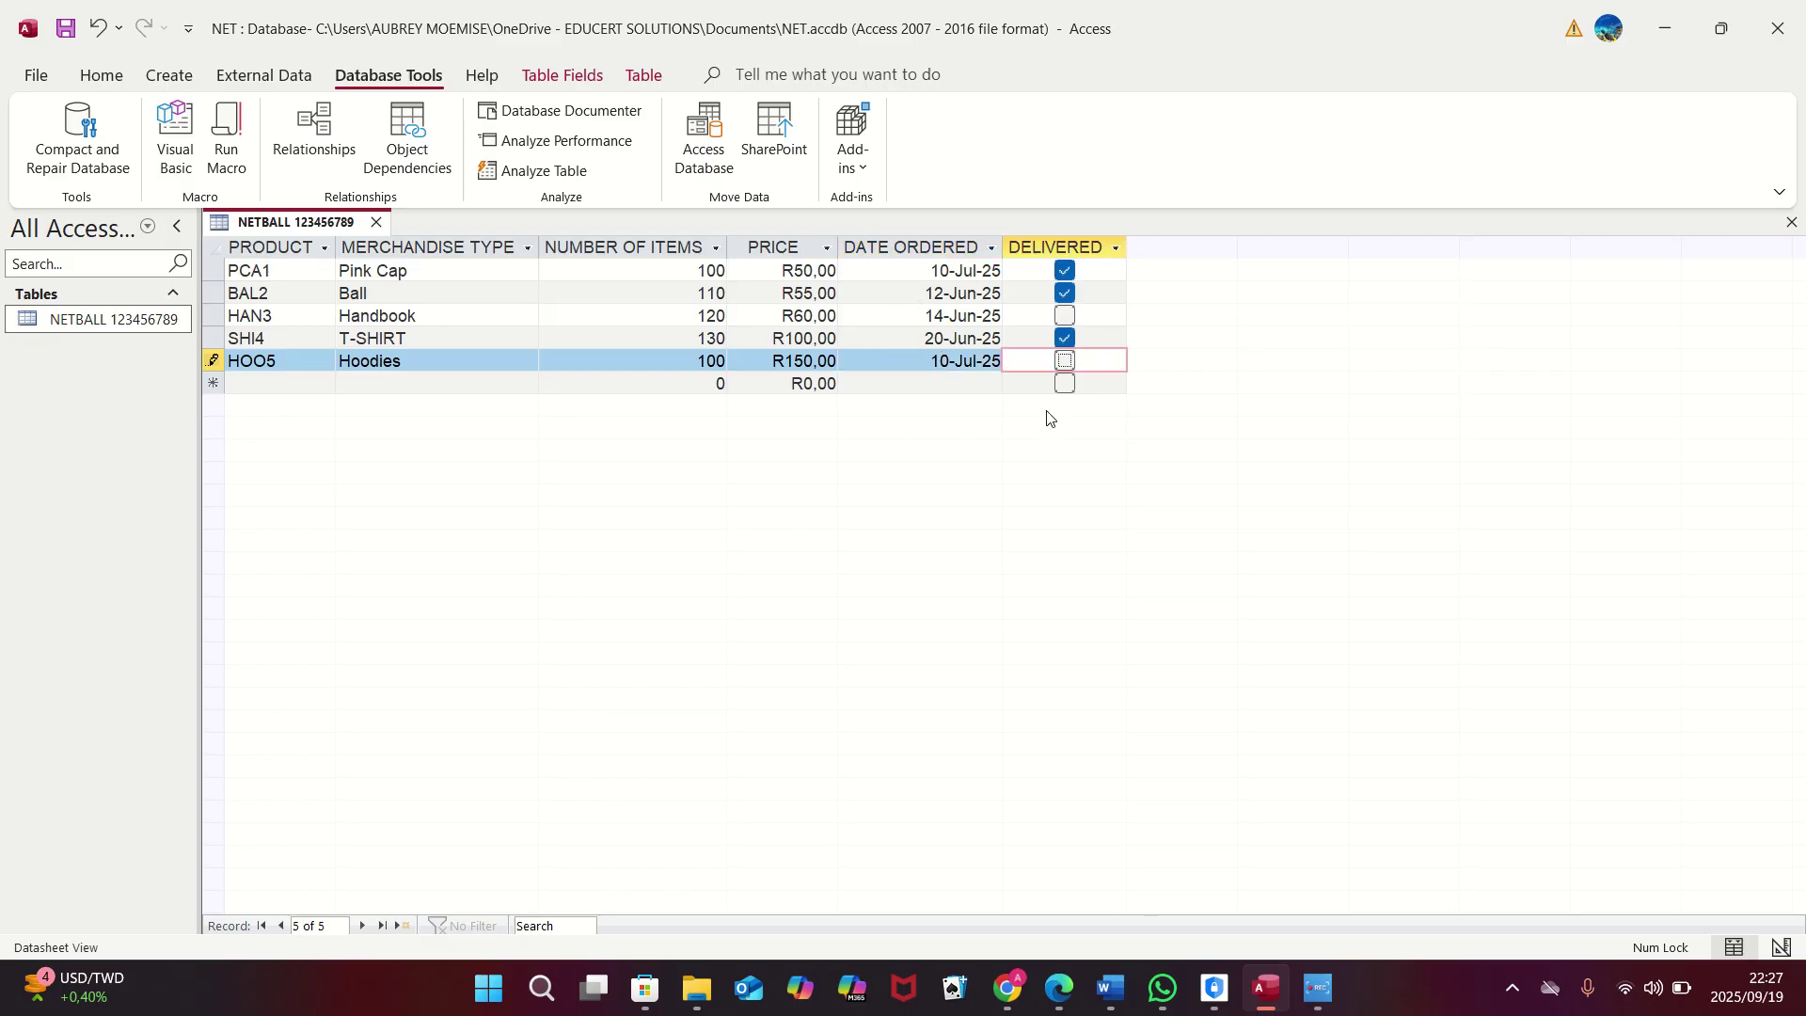
click(1065, 362)
Step: Start a sixth record with CAR6 as the PRODUCT
click(306, 388)
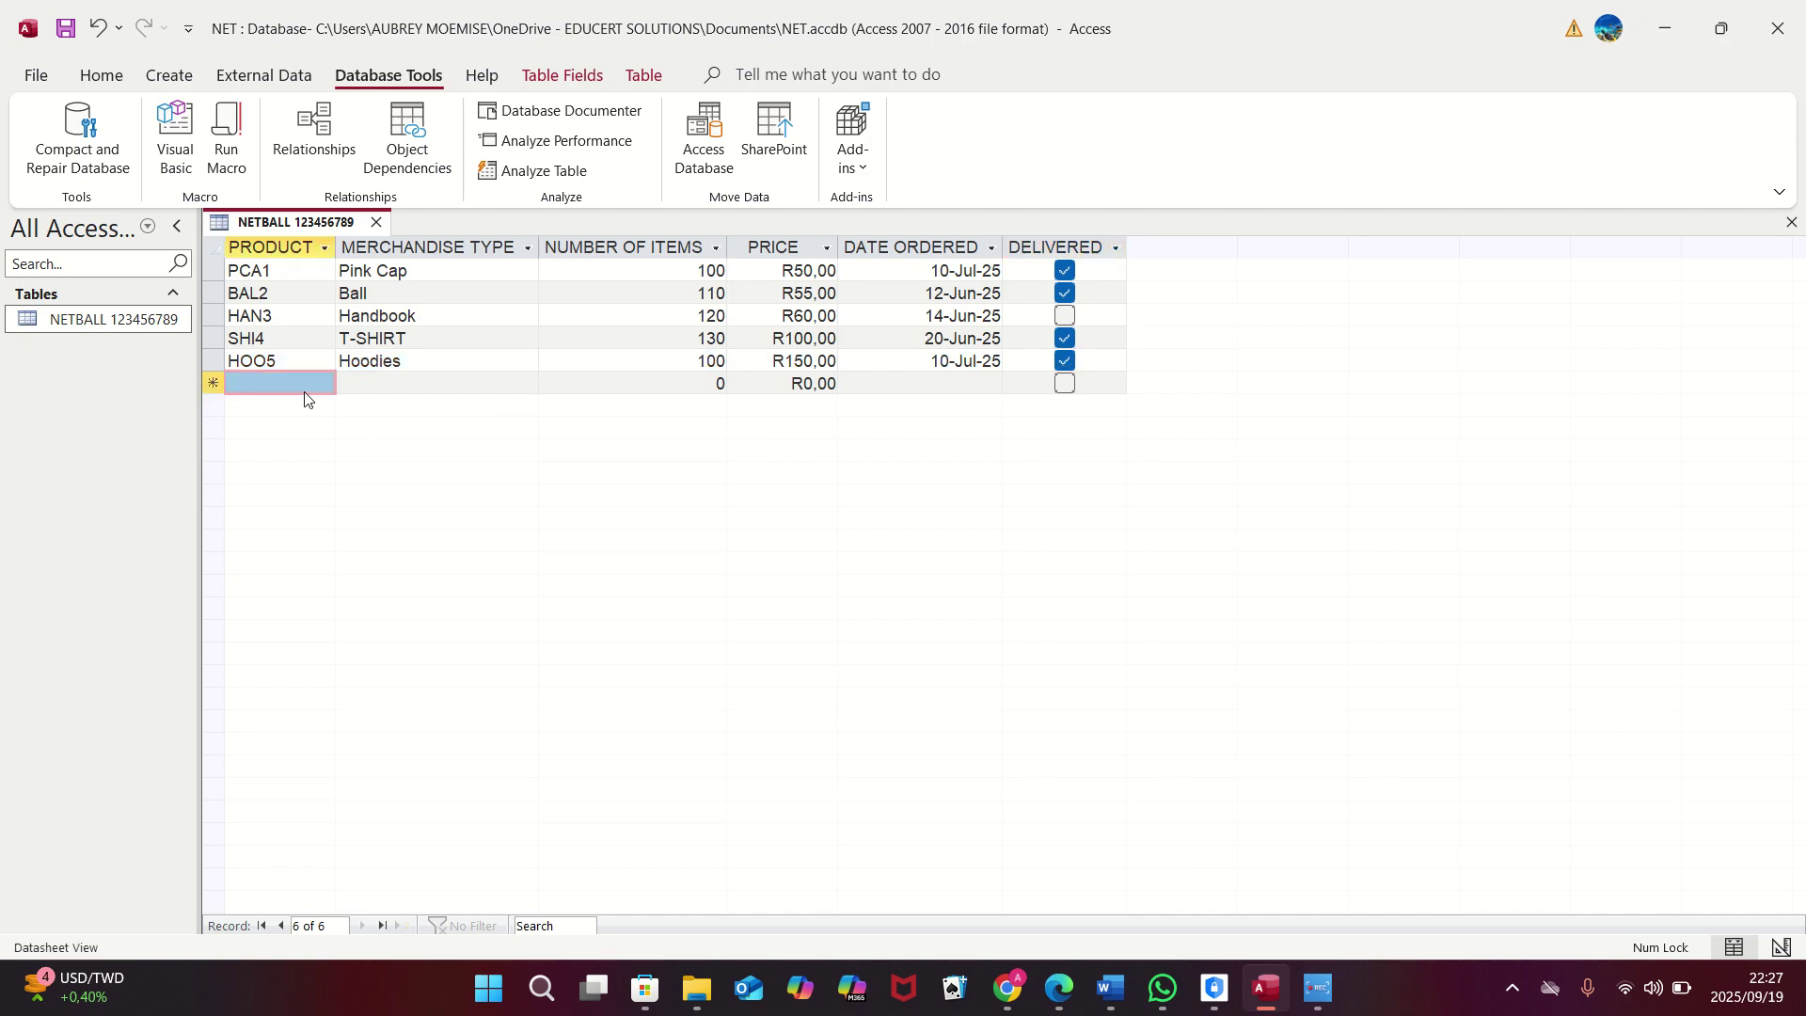
click(303, 380)
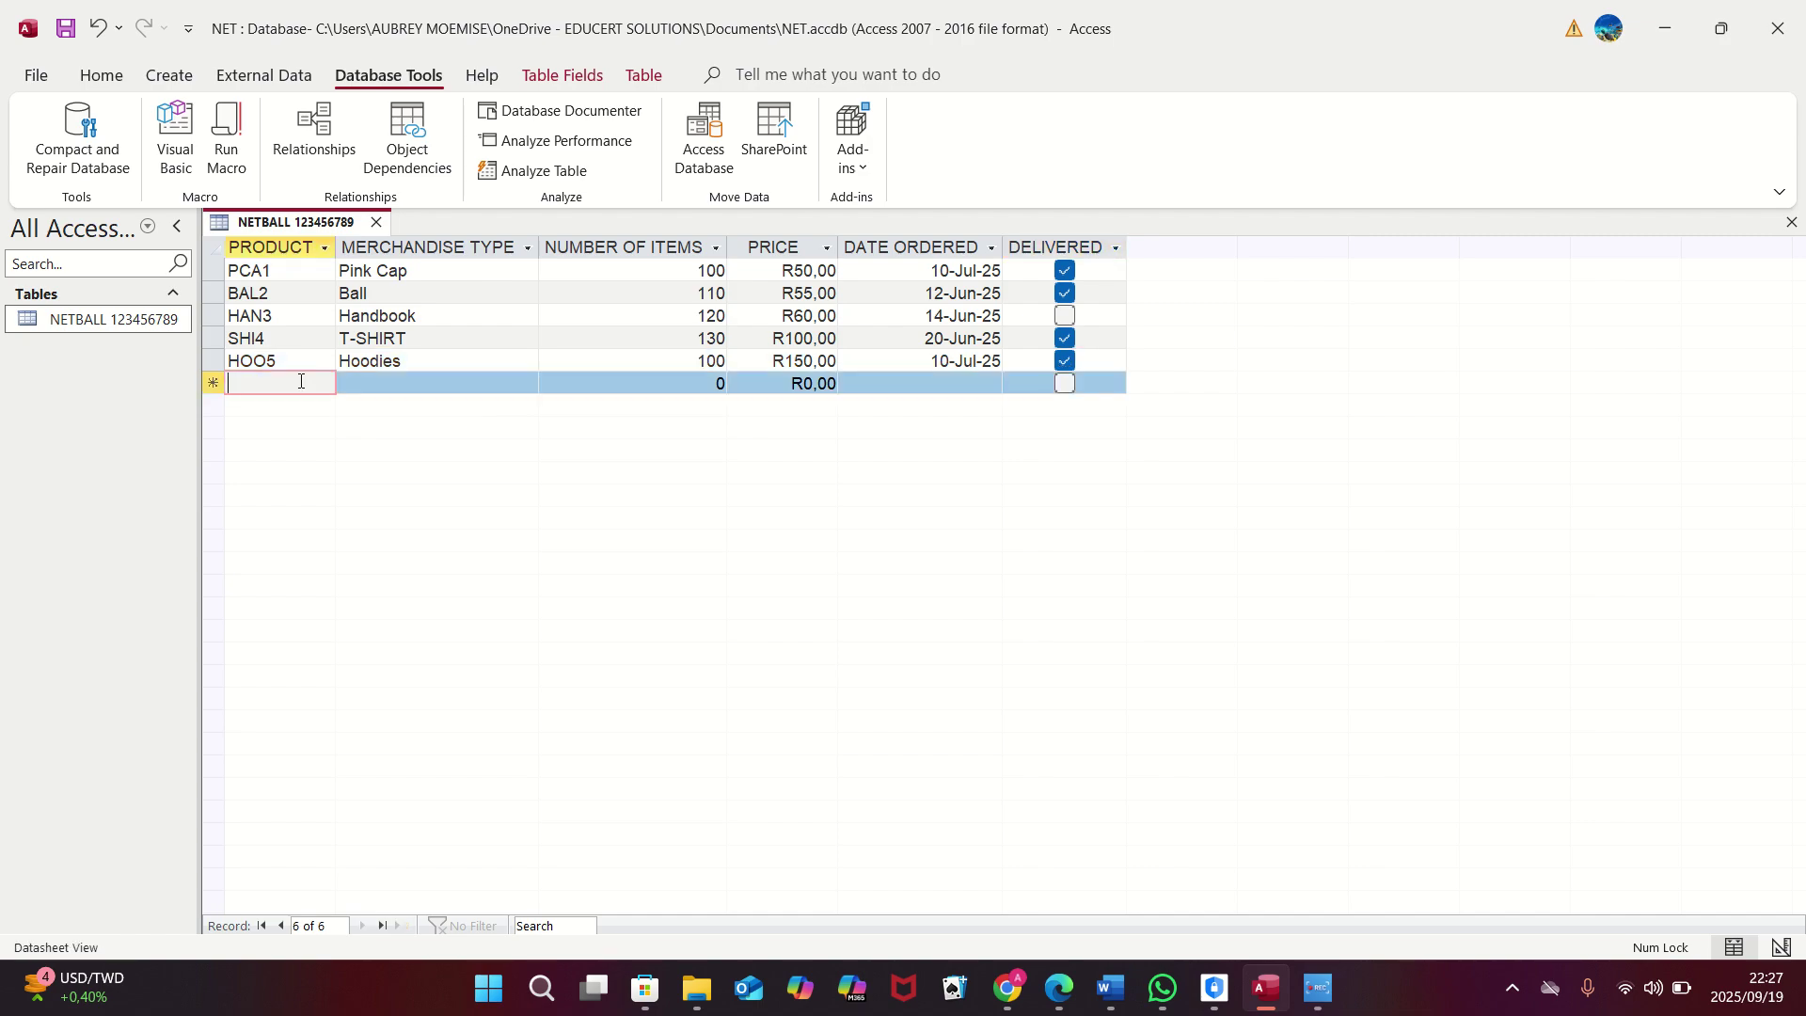
text(ca)
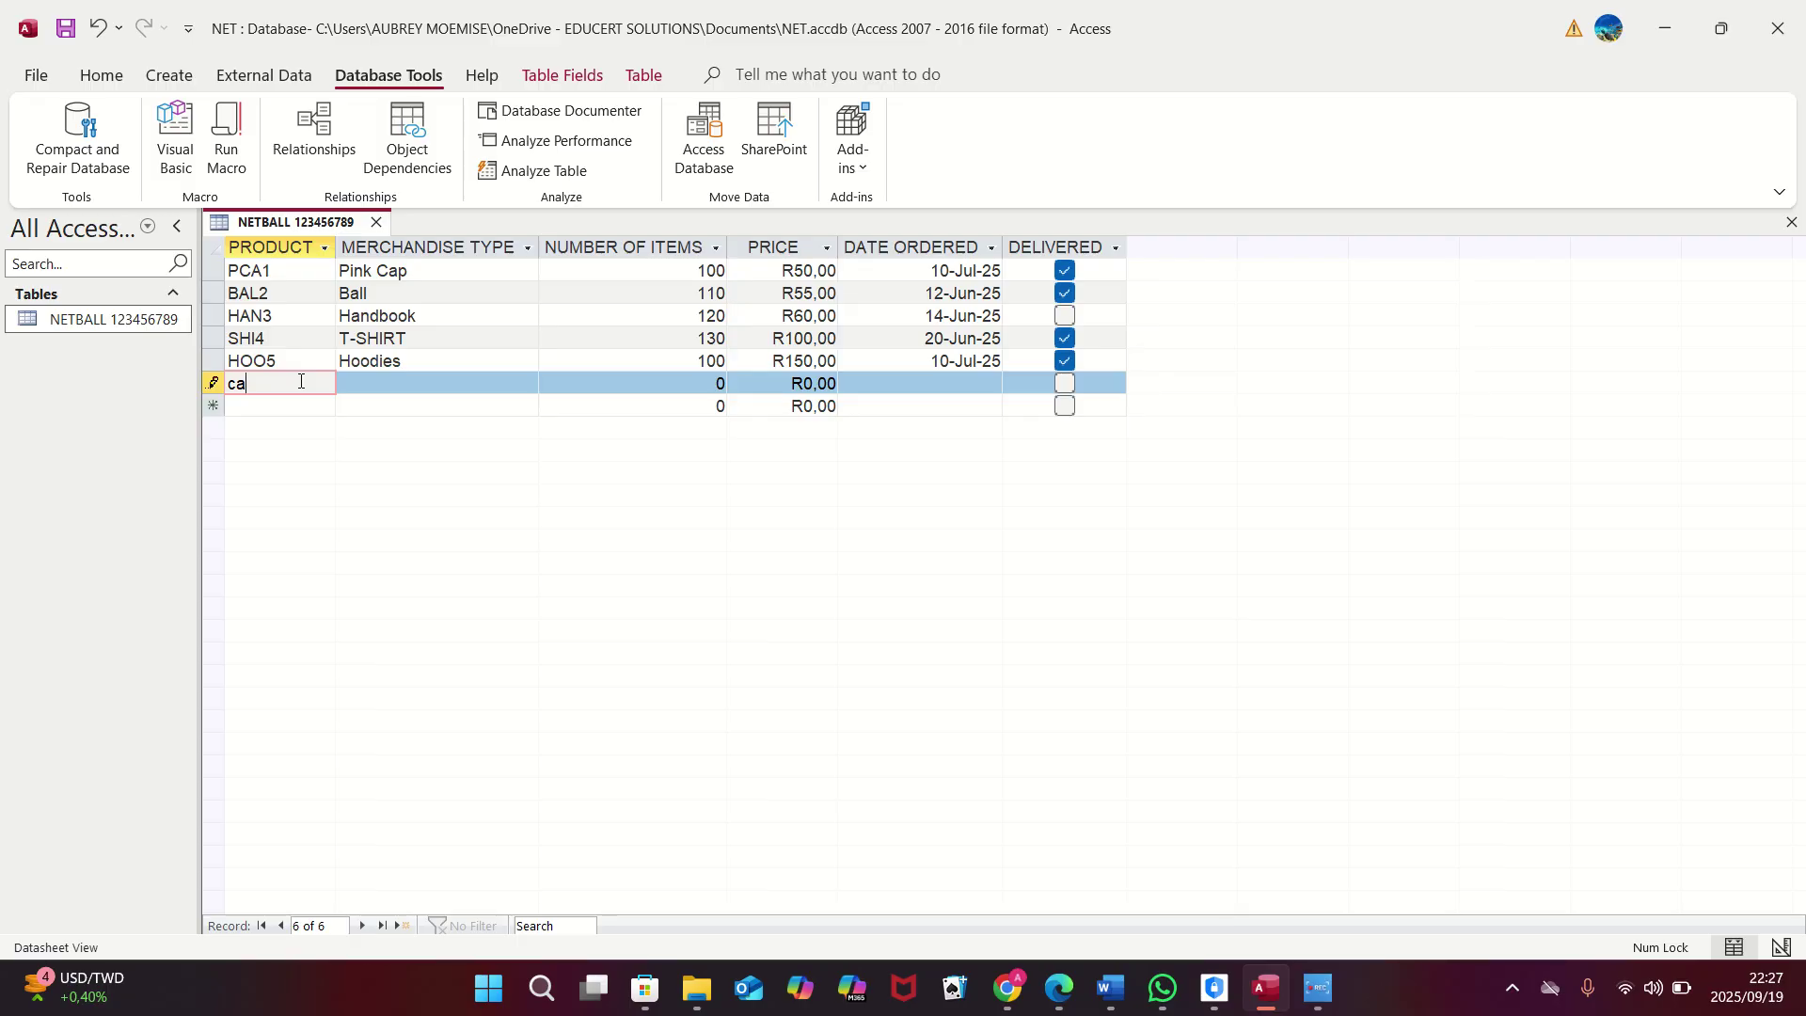
key(BackSpace)
key(BackSpace)
key(Caps_Lock)
text(CAR)
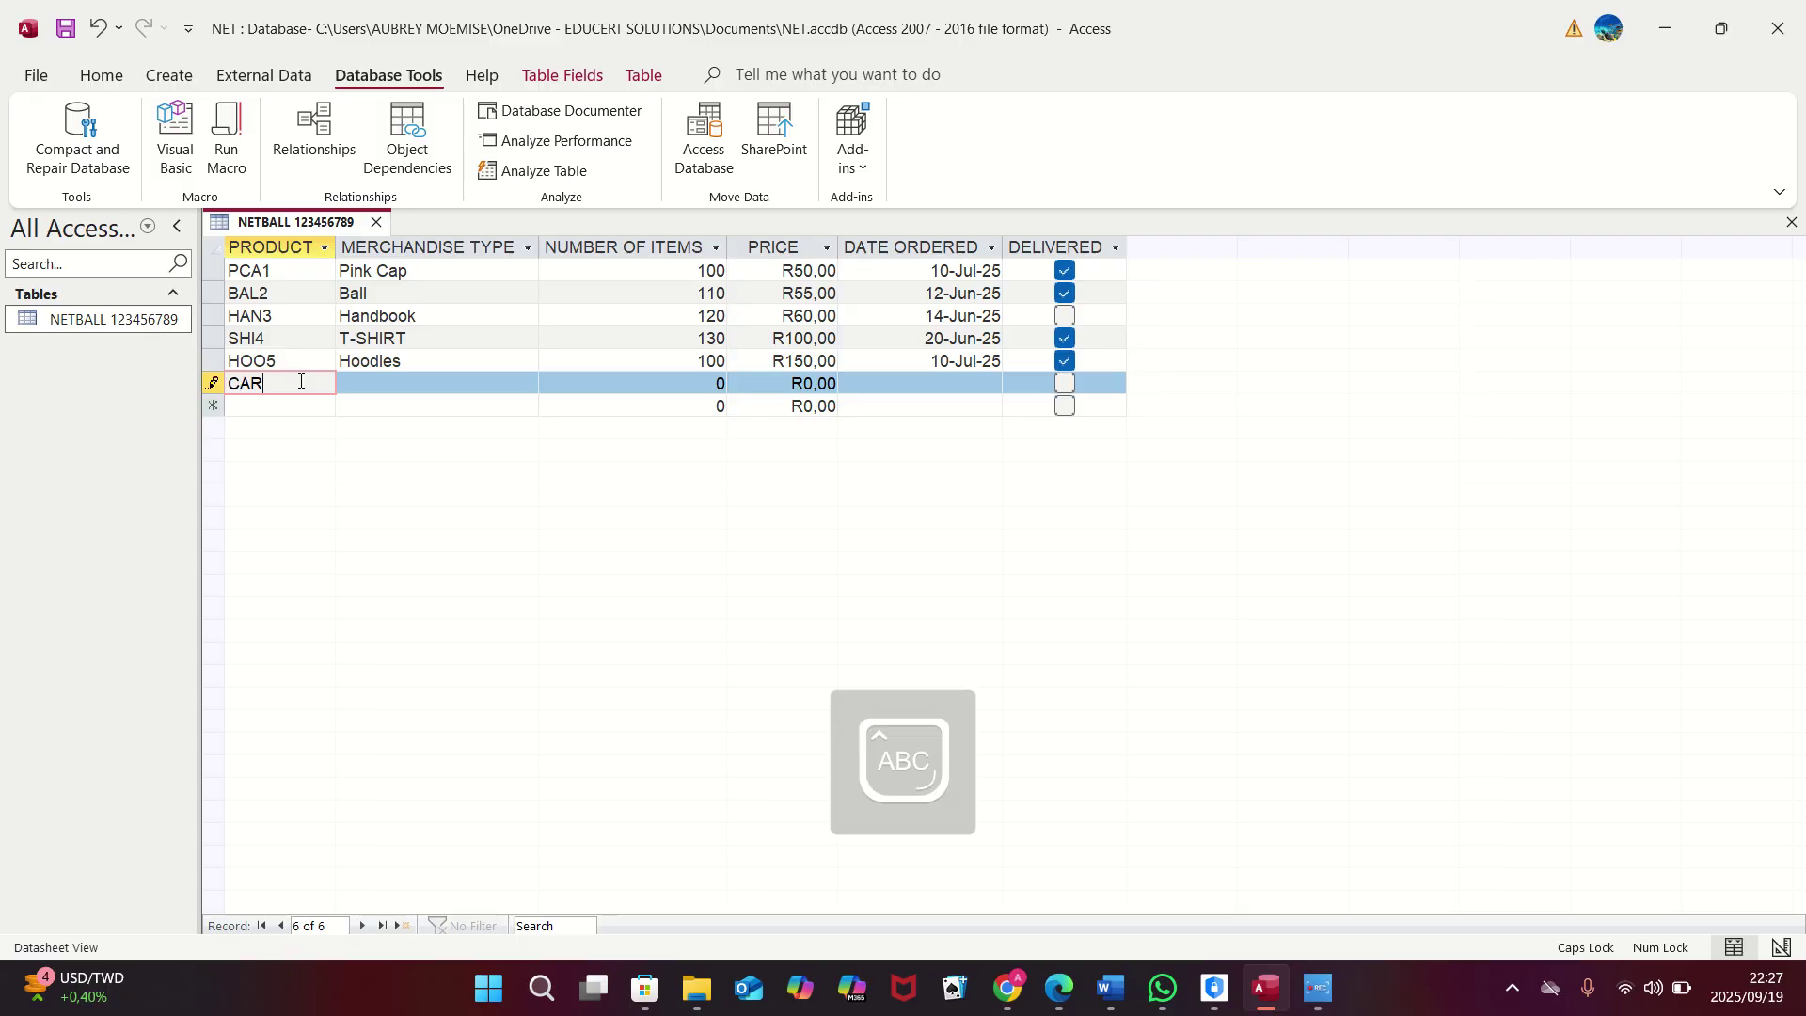
text(6)
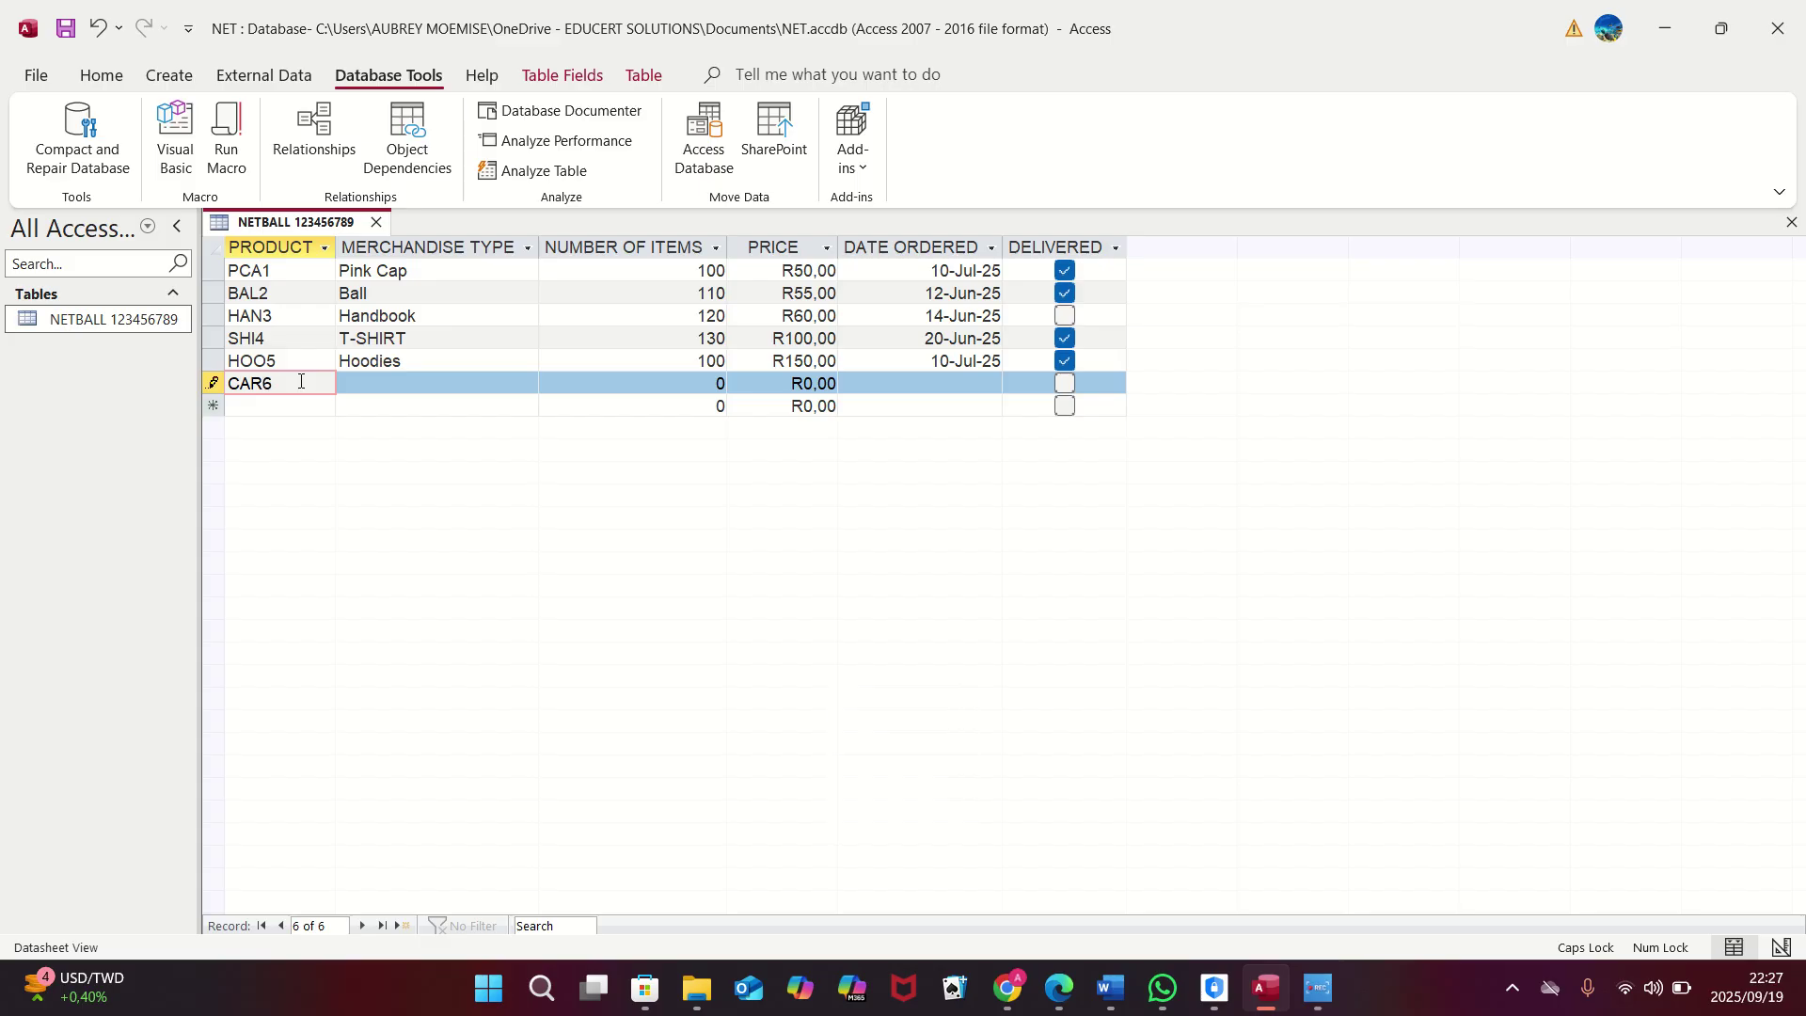
key(Tab)
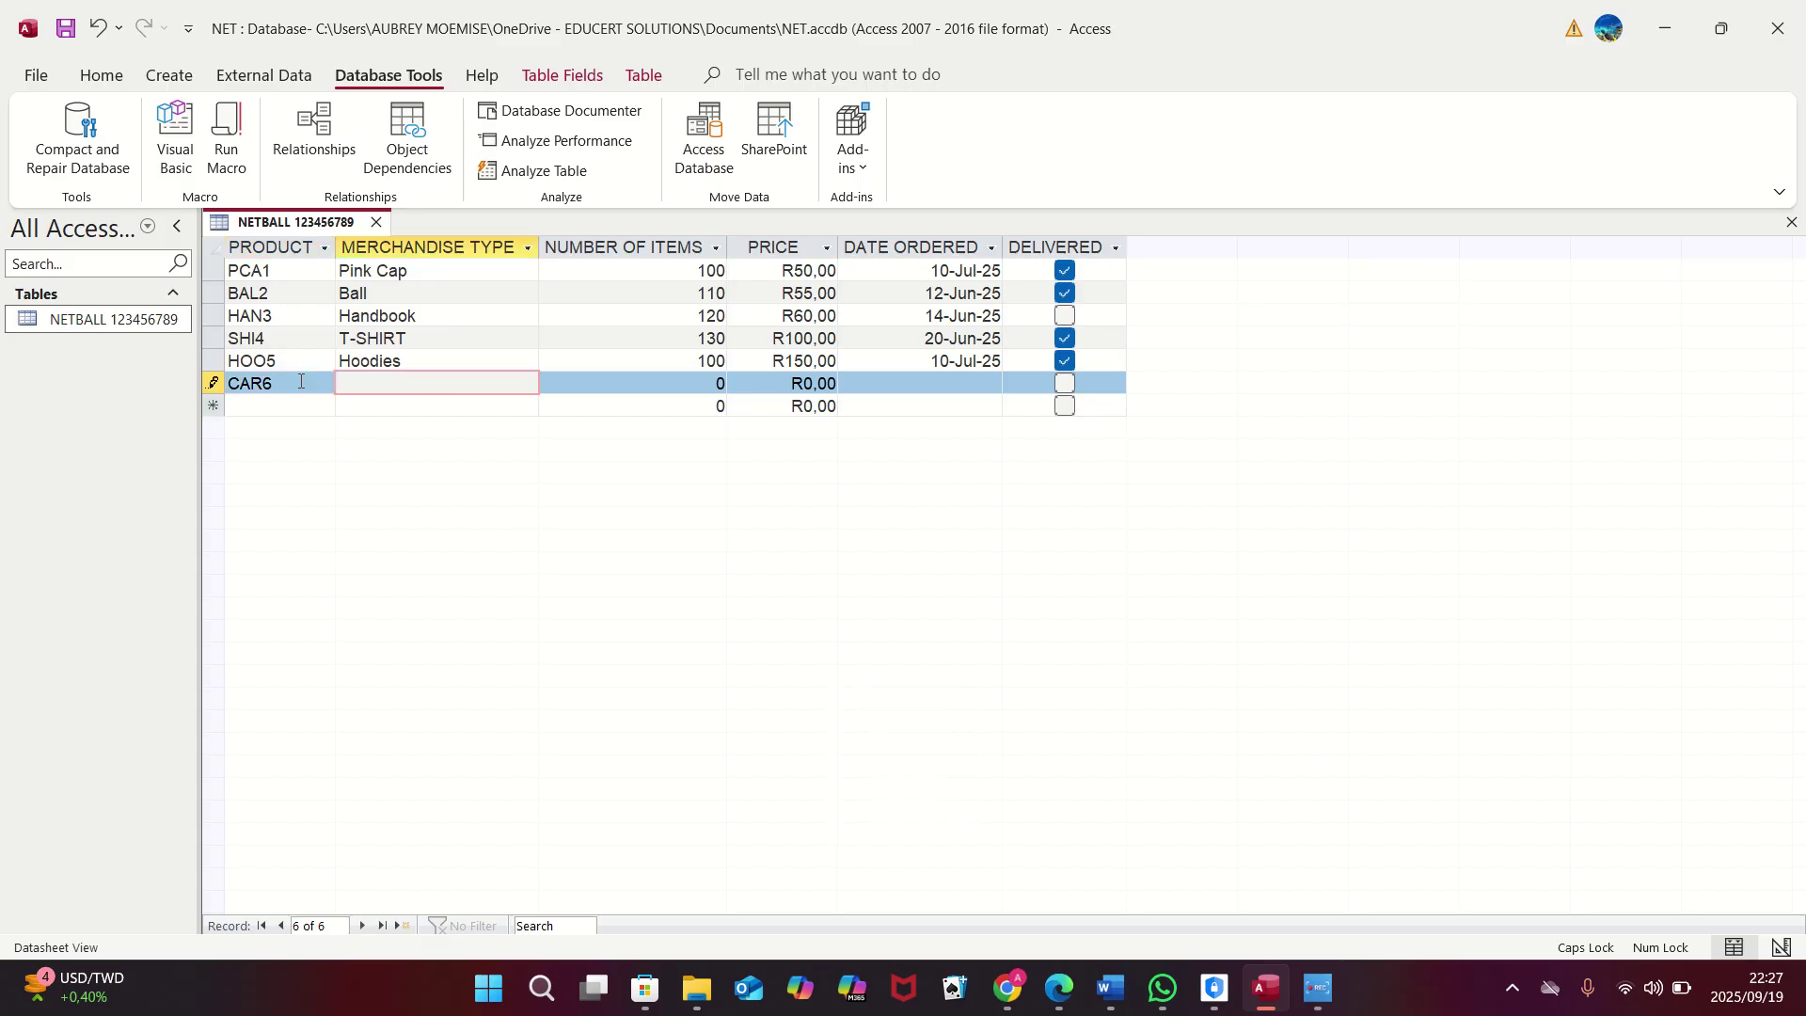
Step: Enter Card Game as the MERCHANDISE TYPE of the CAR6 record
text(C)
key(Caps_Lock)
text(ard)
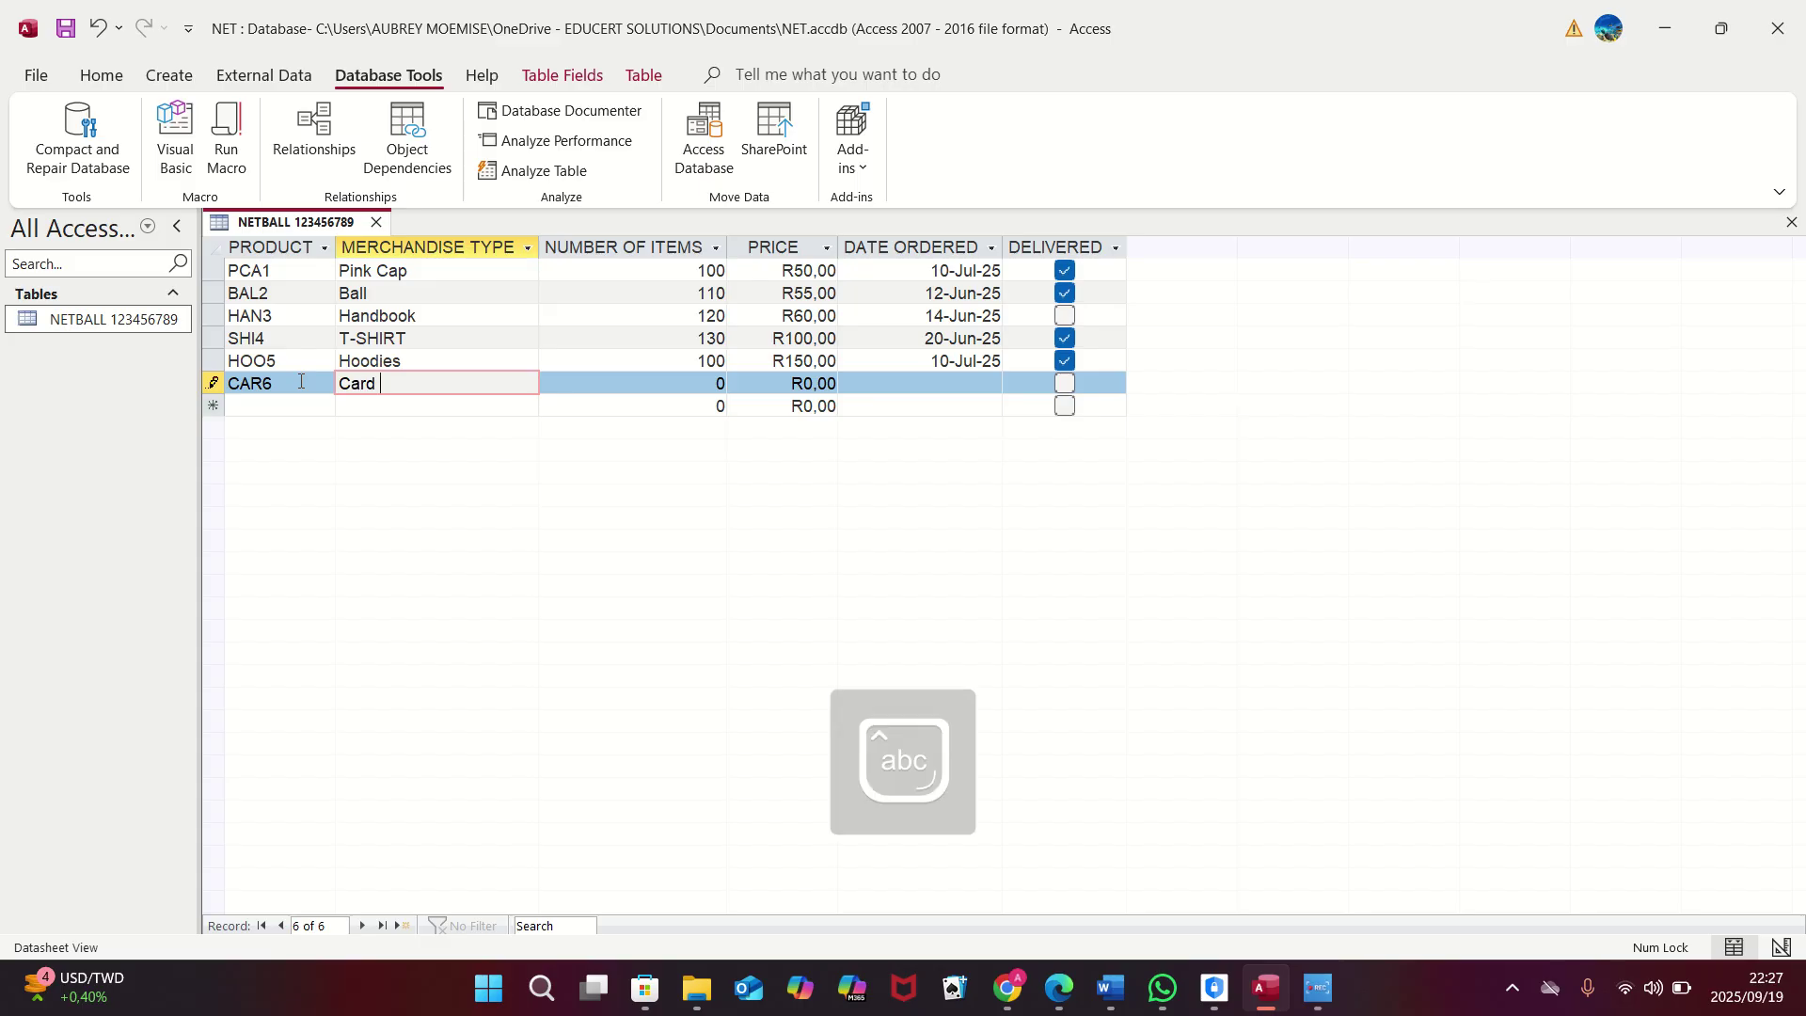
key(Caps_Lock)
text(G)
key(Caps_Lock)
text(ame)
key(Tab)
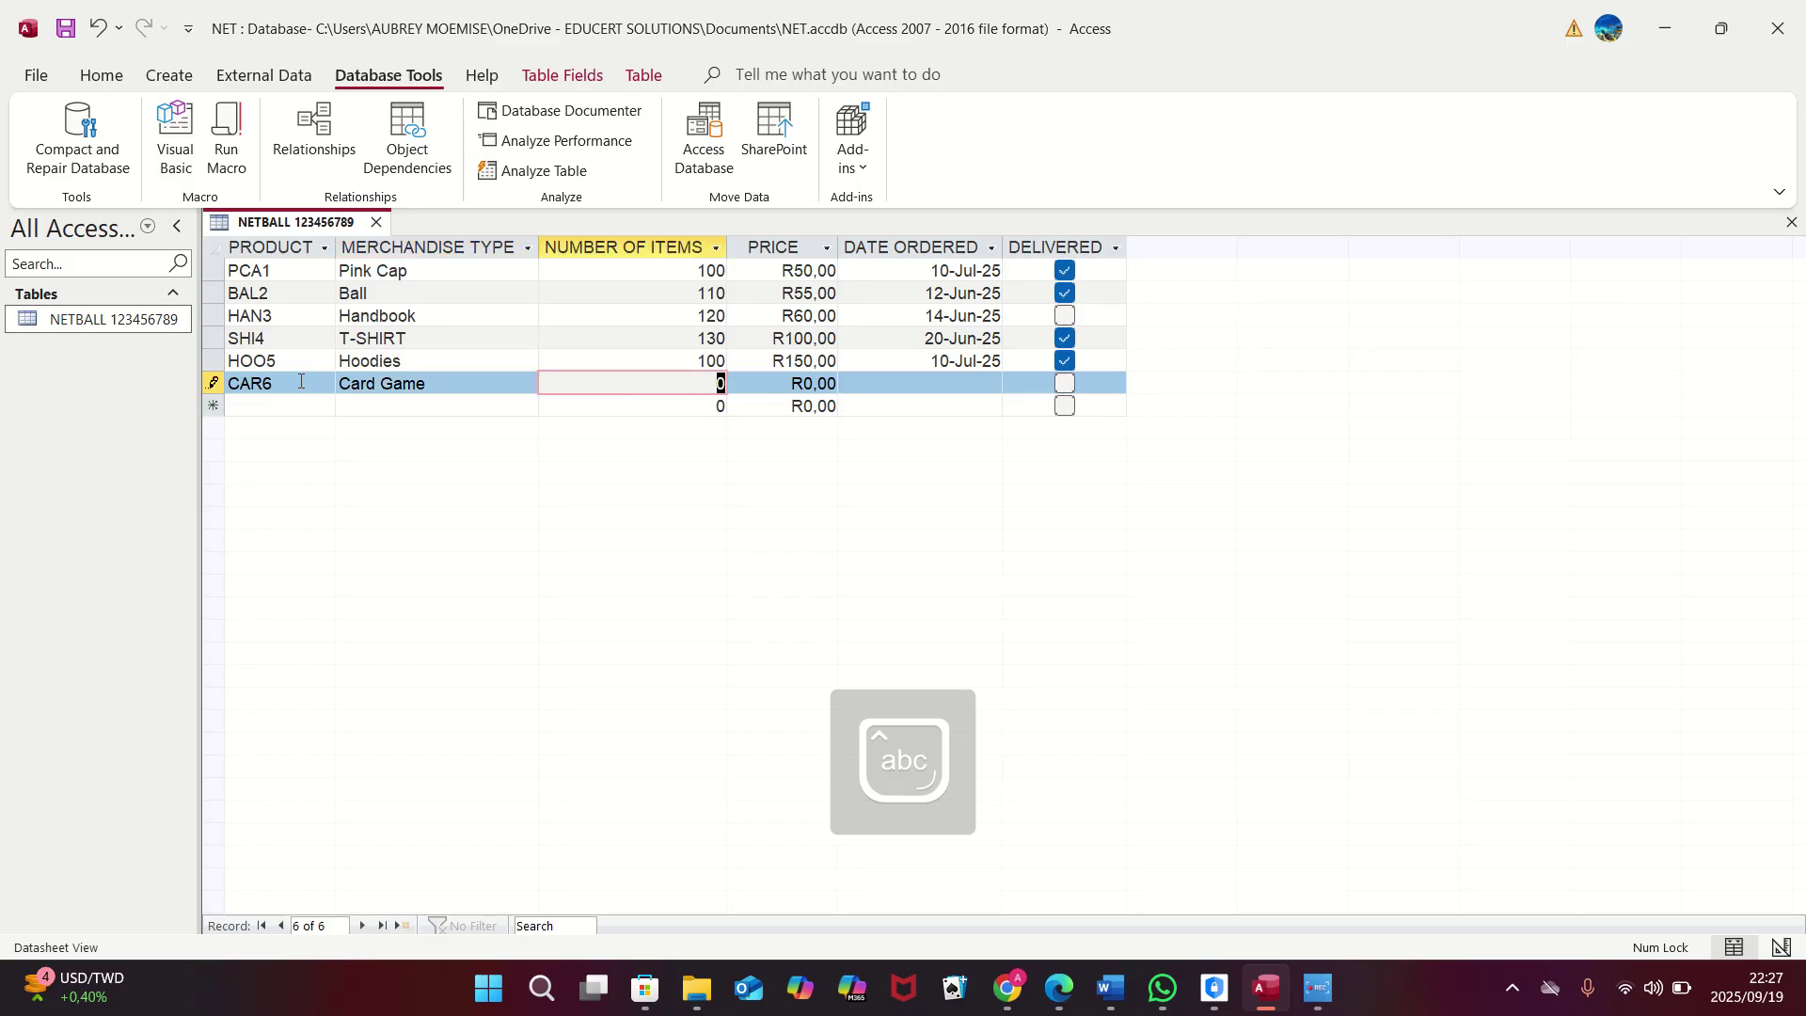
Step: Enter 100 as the NUMBER OF ITEMS and 75 as the PRICE of the CAR6 record
text(1)
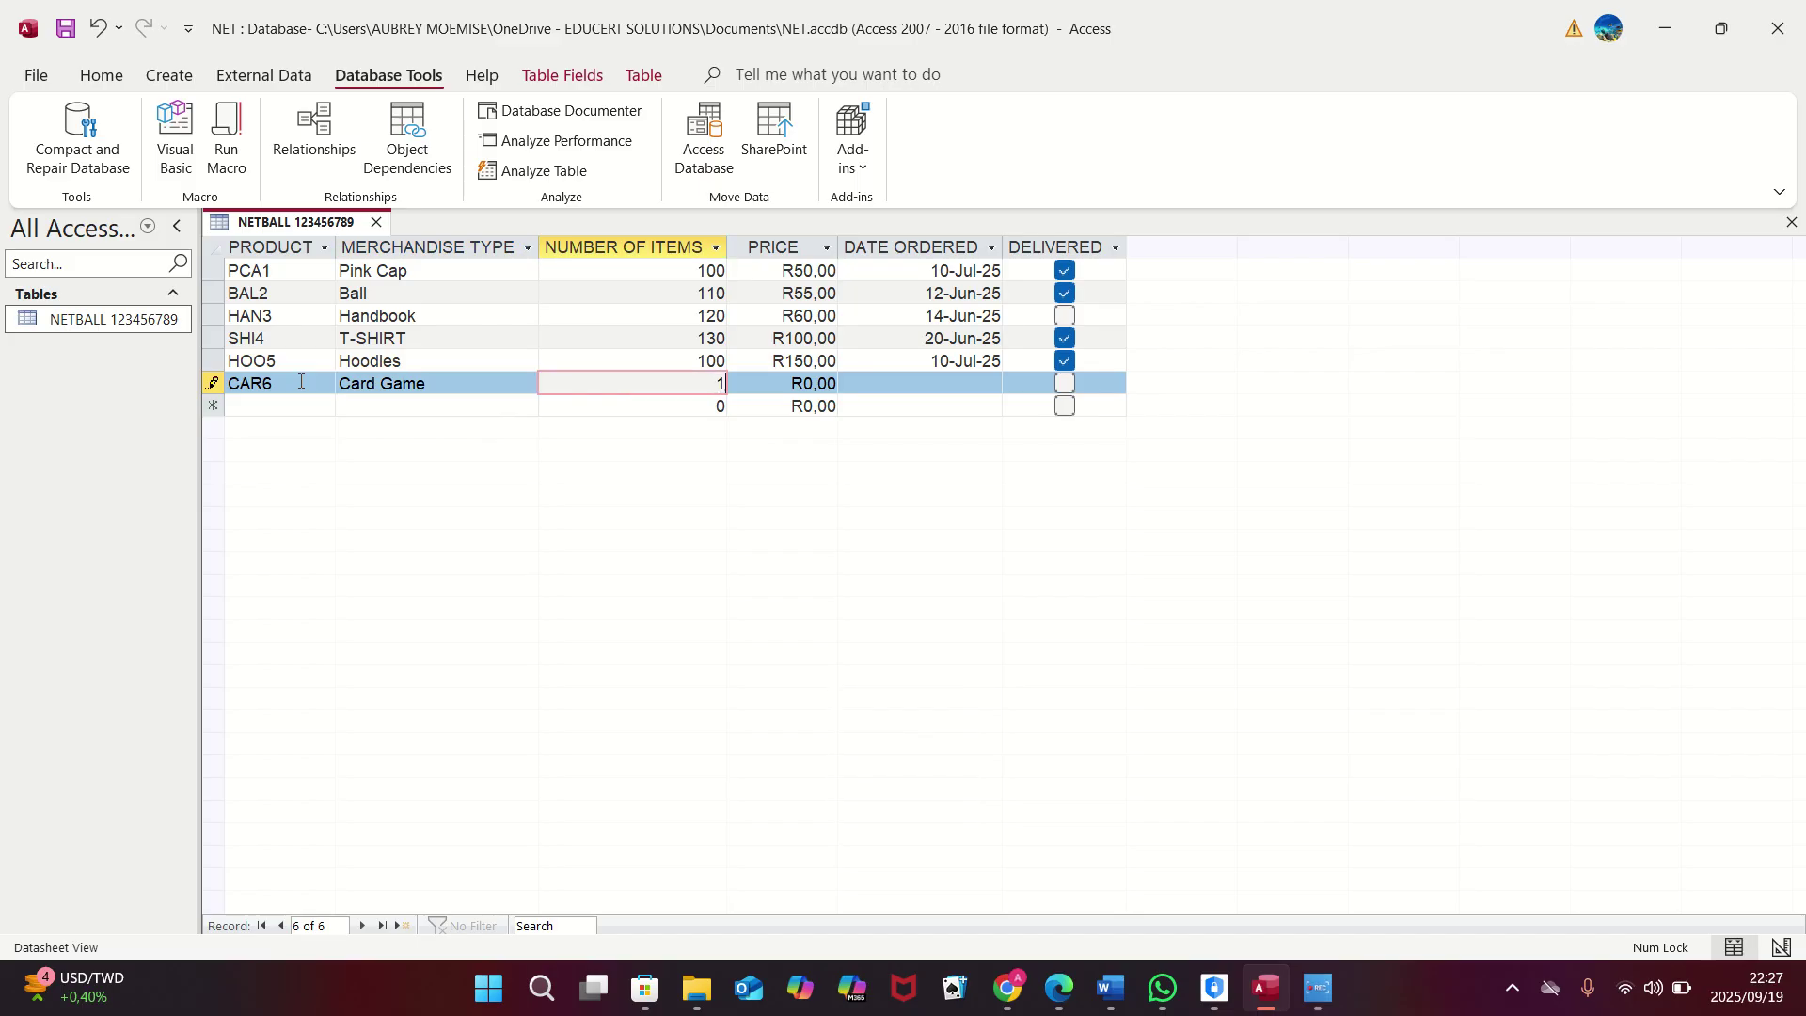
text(00)
key(Tab)
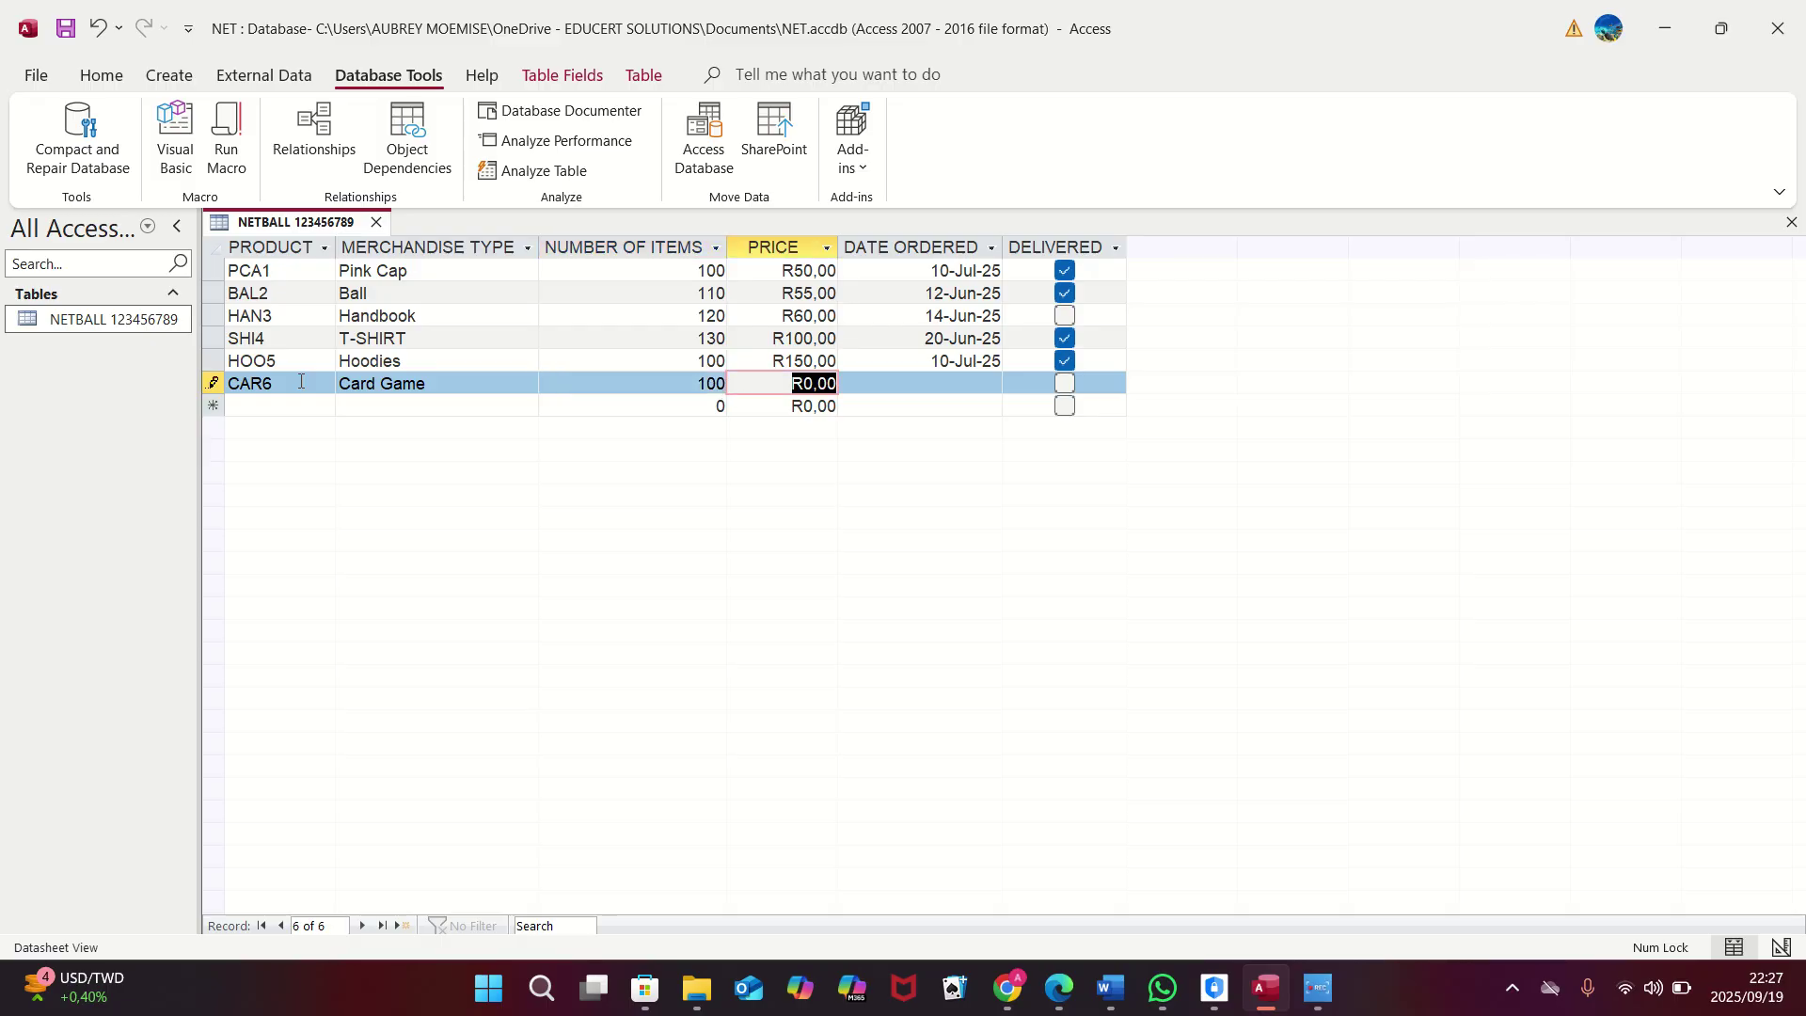
text(75)
key(Tab)
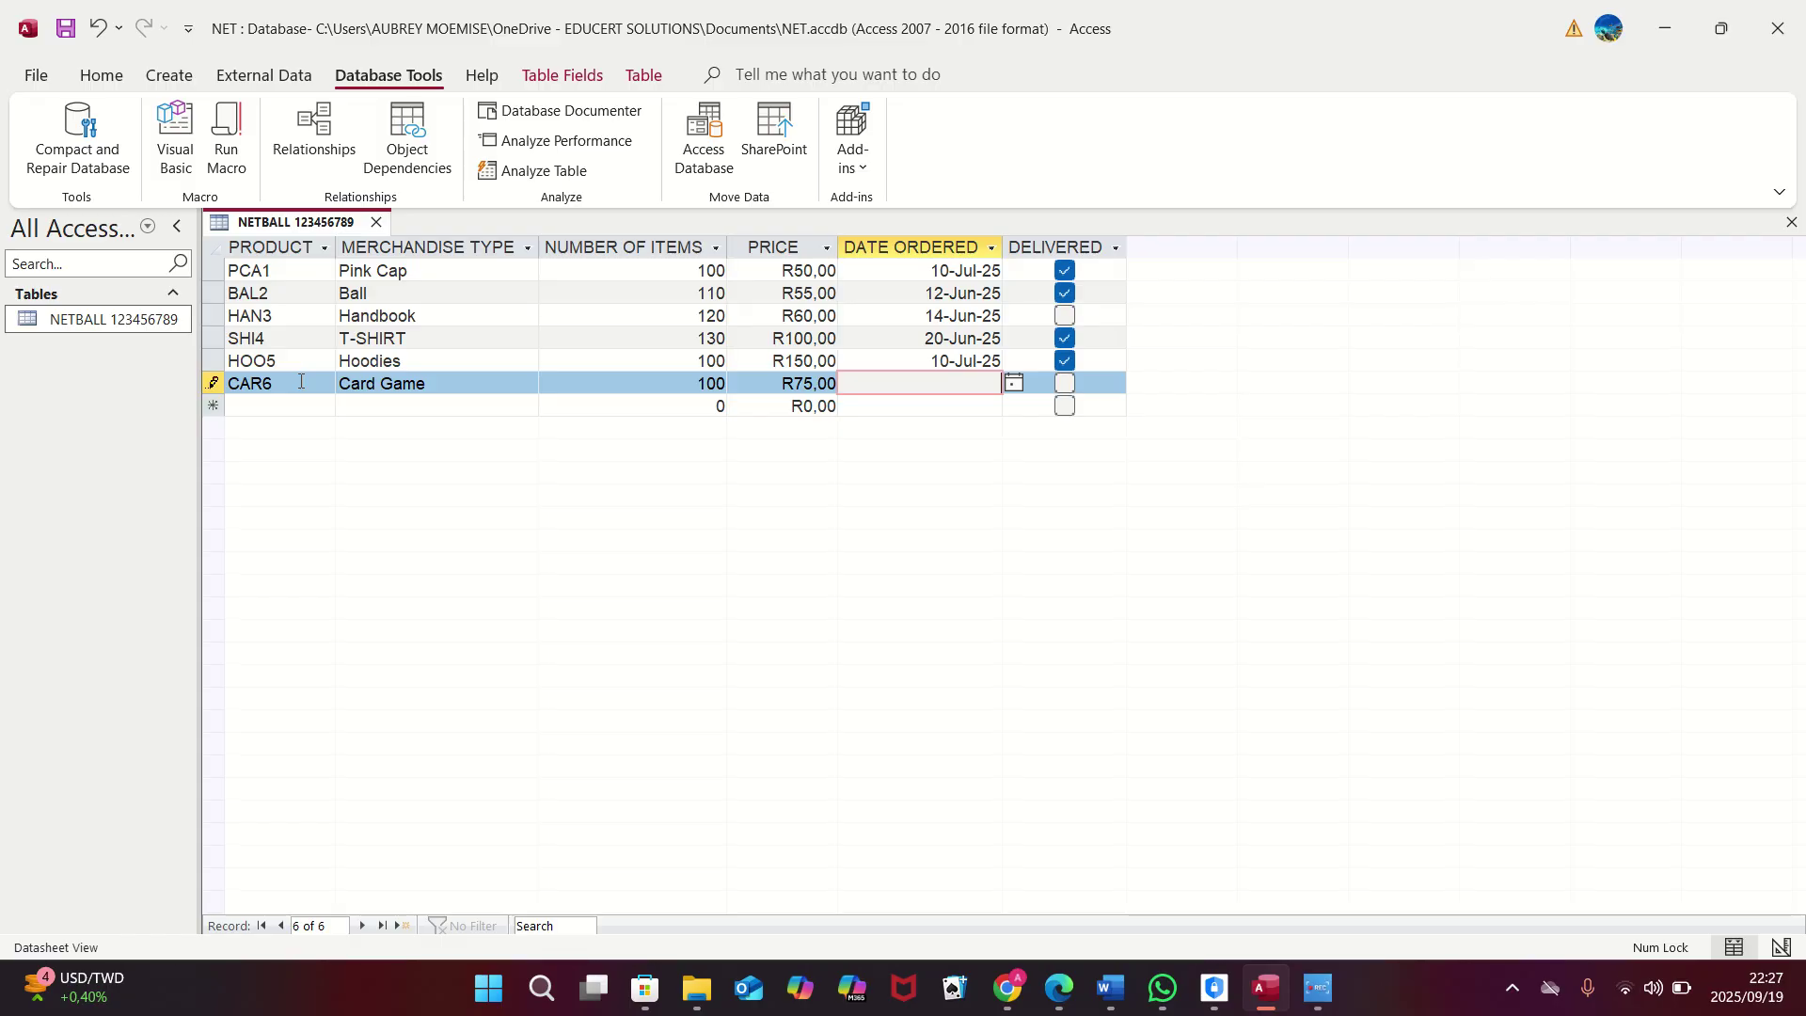
Step: Enter 2025/07/10 as the DATE ORDERED of the CAR6 record and mark it as delivered
text(2025/07/10)
key(Tab)
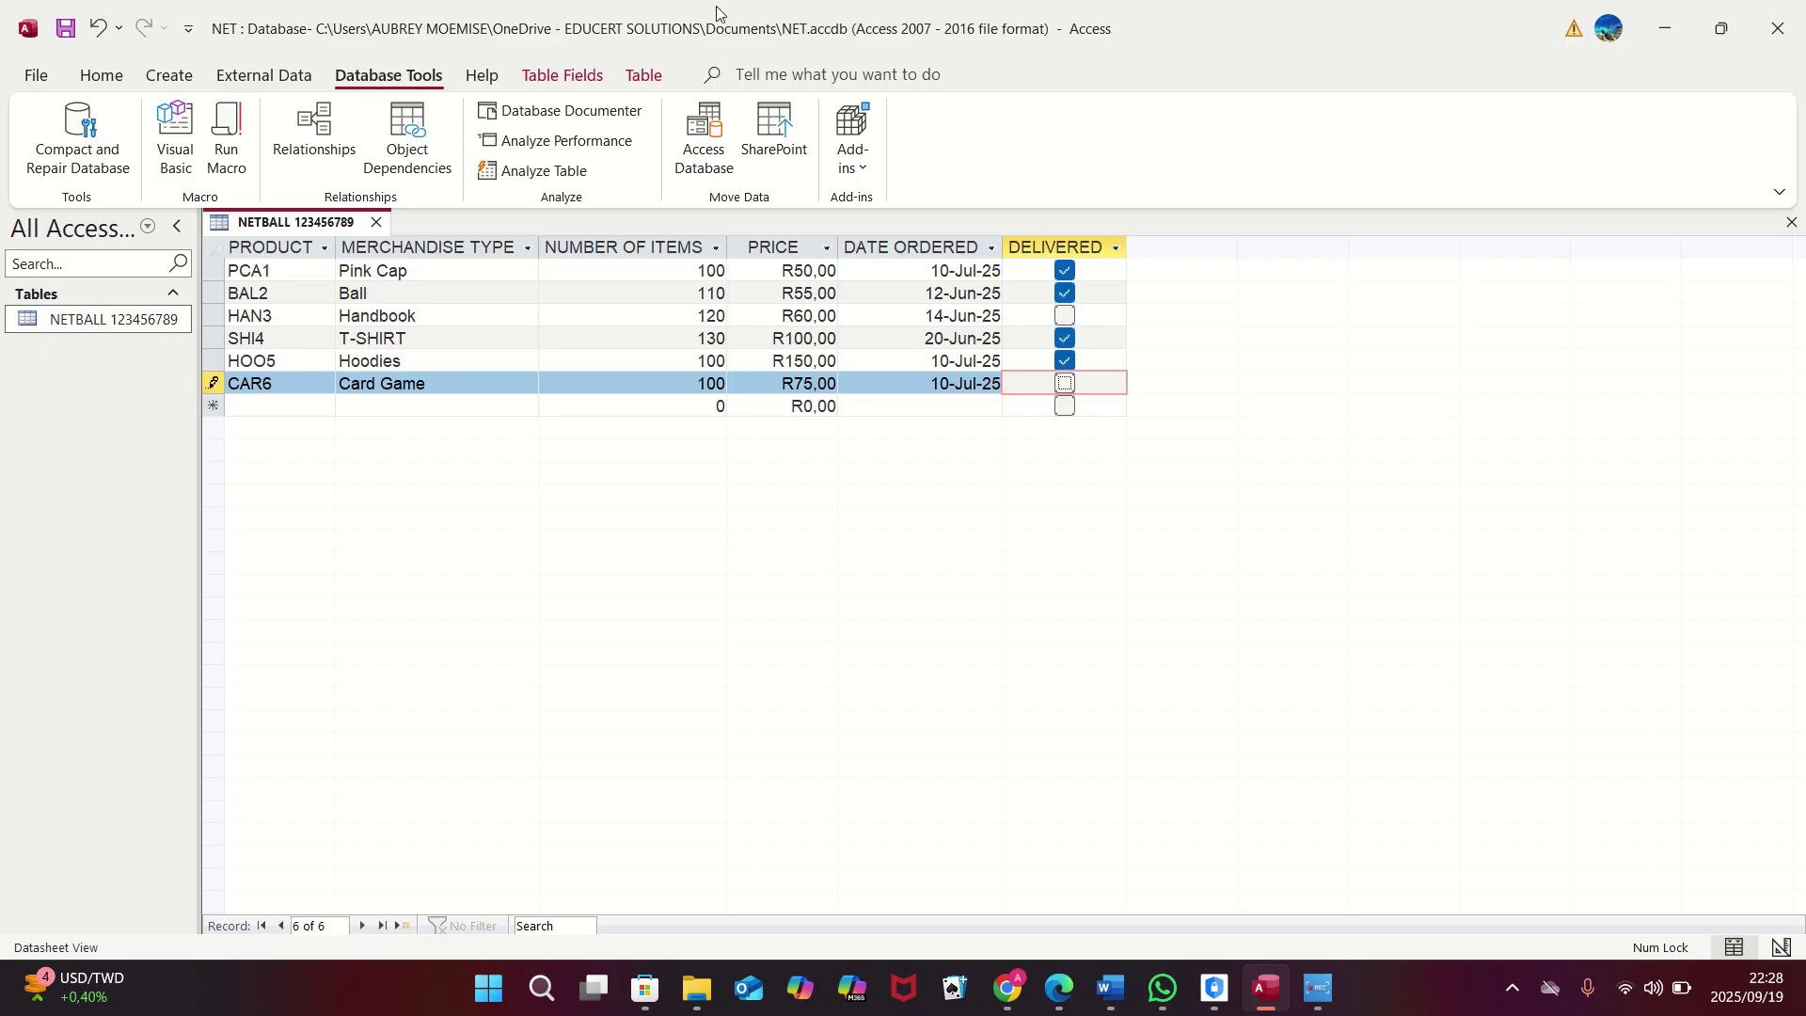
click(1059, 383)
Step: Start a seventh record with STU7 as the PRODUCT
click(281, 402)
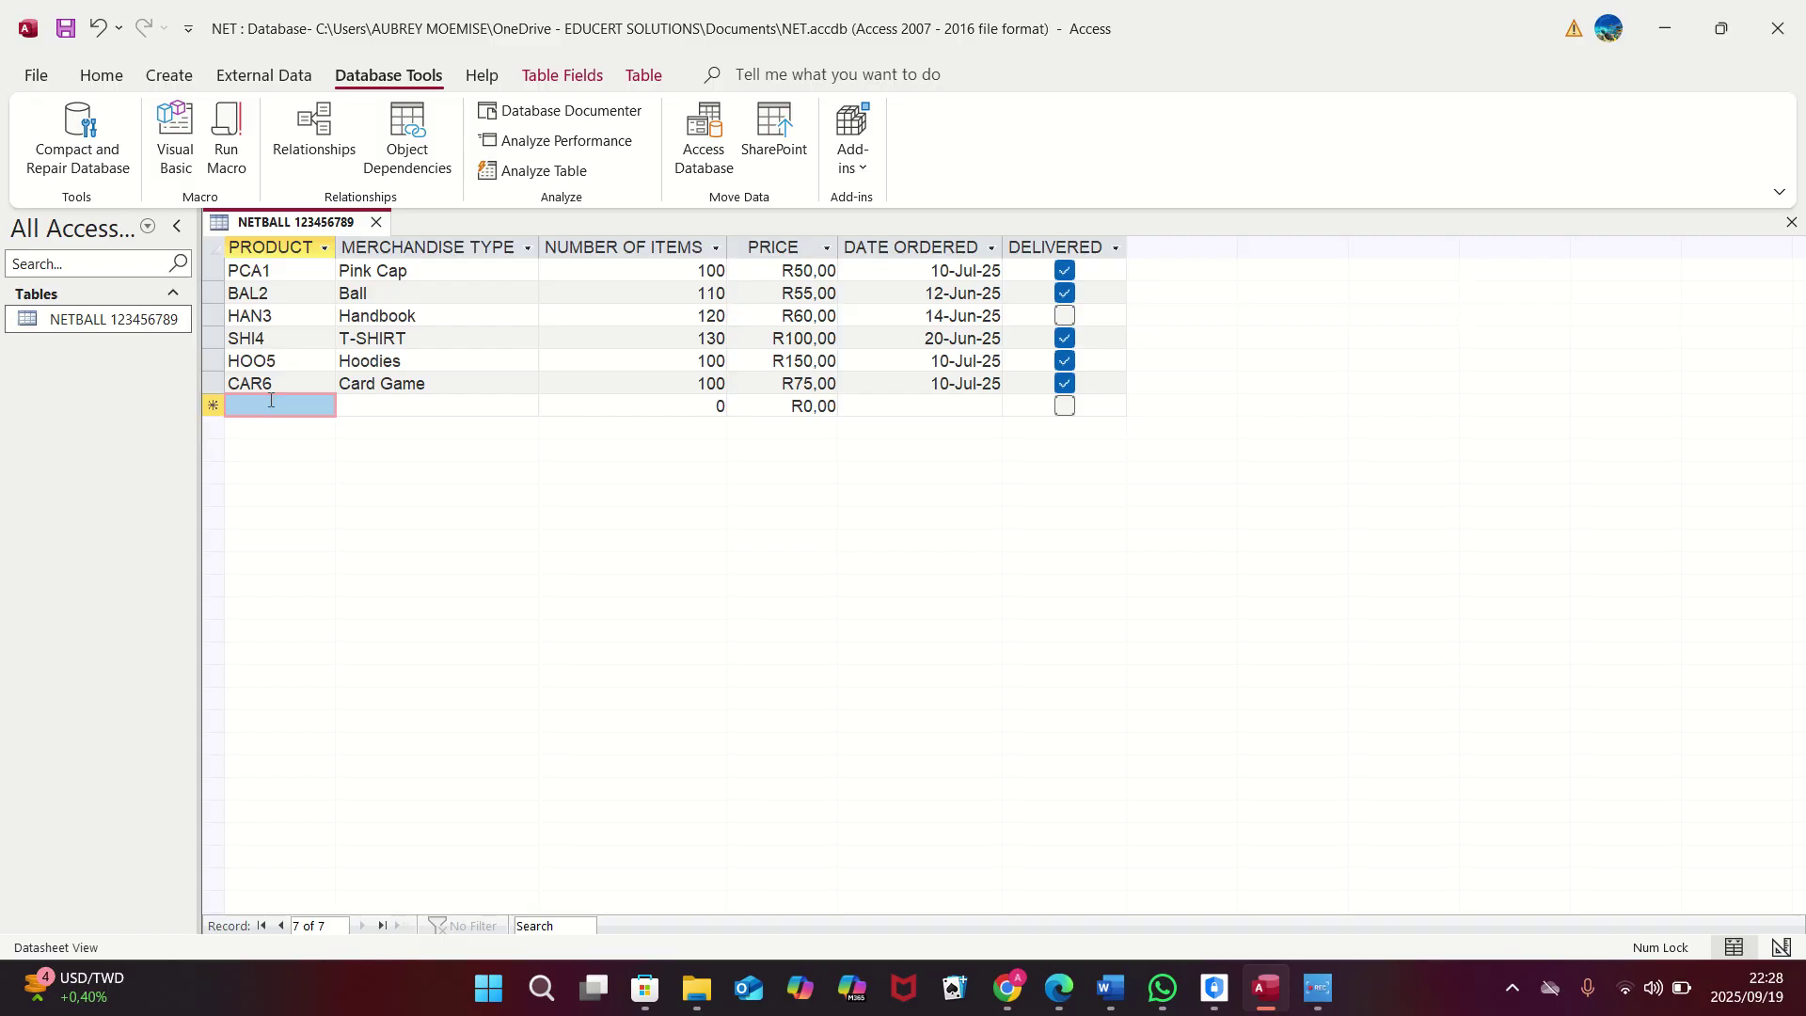
text(s)
key(Caps_Lock)
key(BackSpace)
text(S)
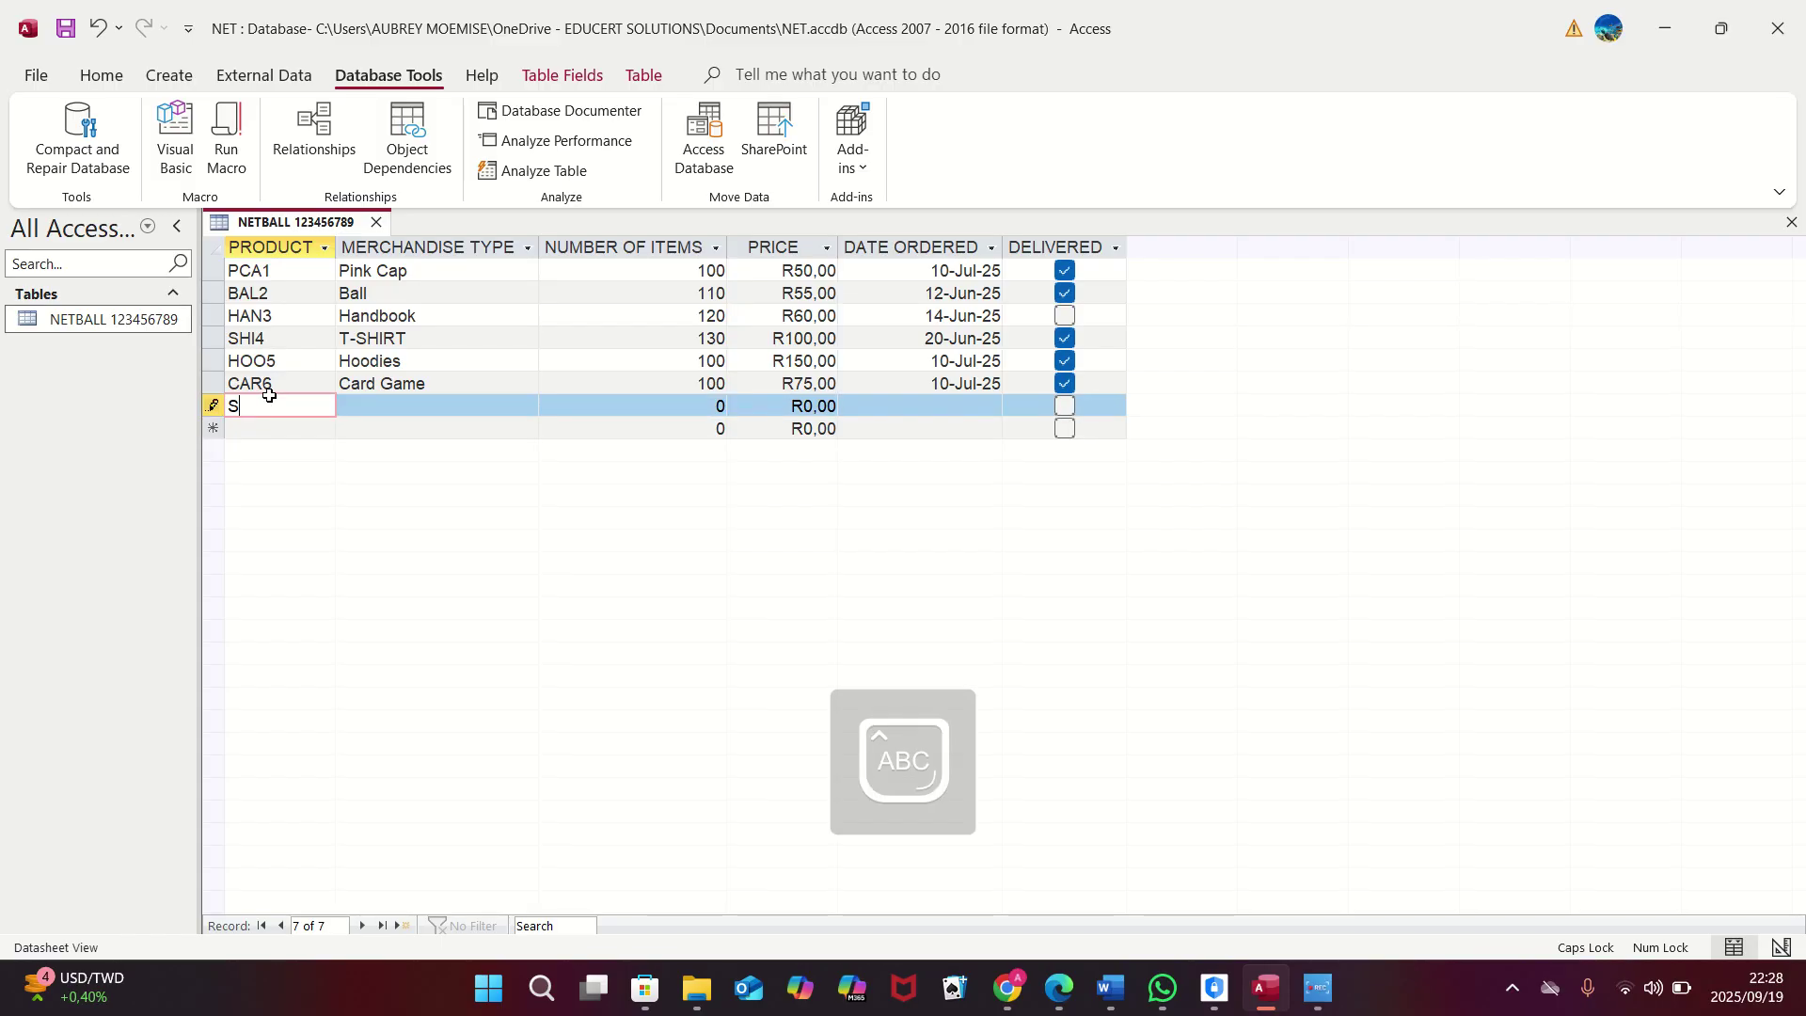
text(TU)
click(269, 395)
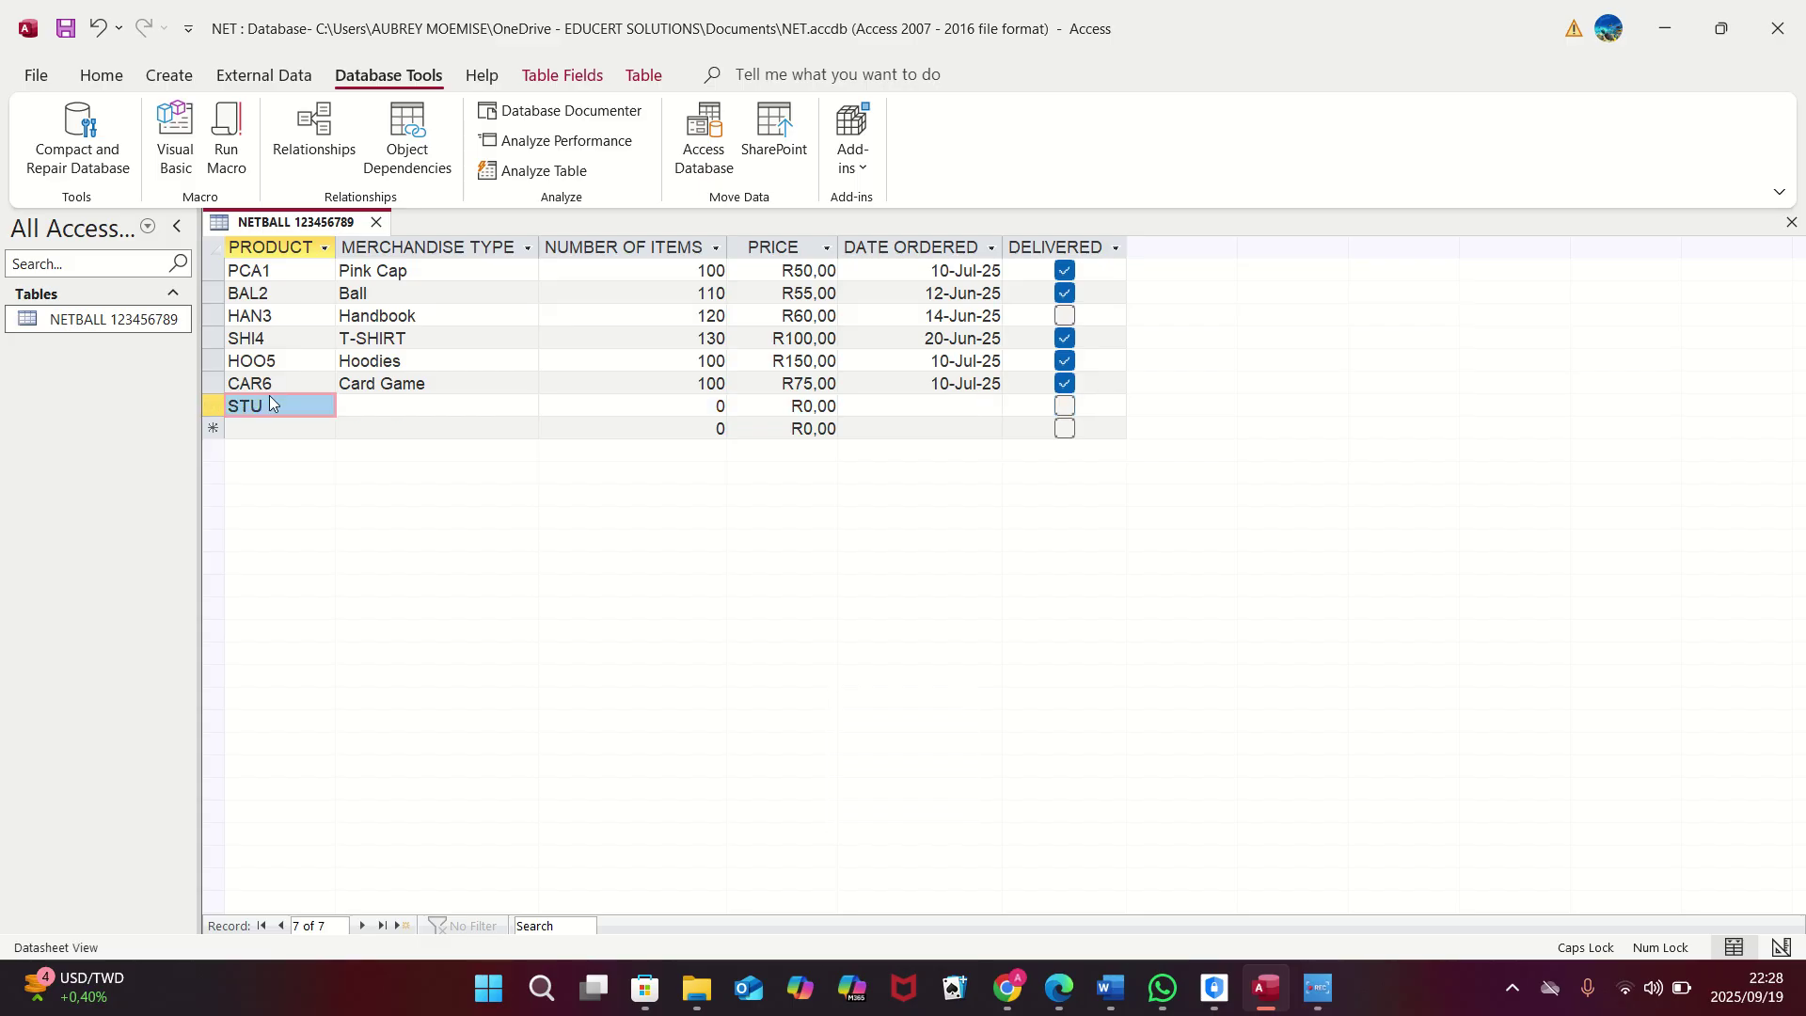
text(7)
key(Tab)
click(270, 402)
click(282, 404)
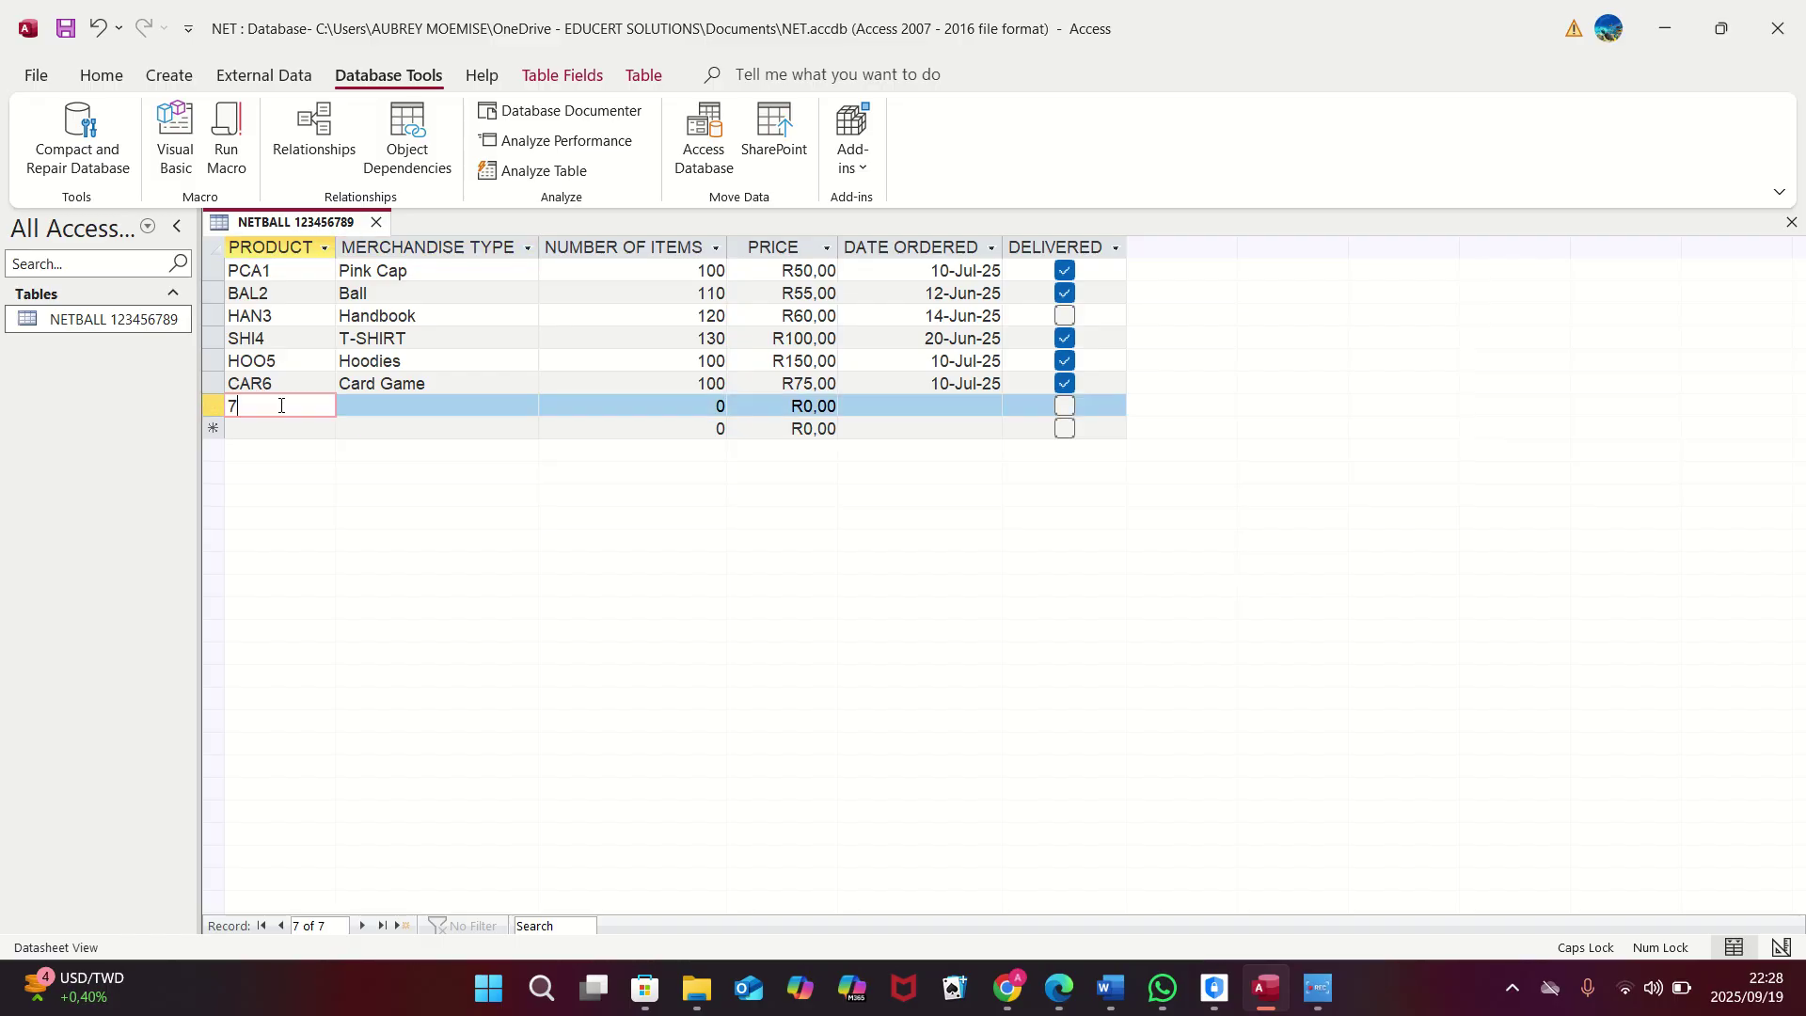
key(BackSpace)
text(STU7)
key(Tab)
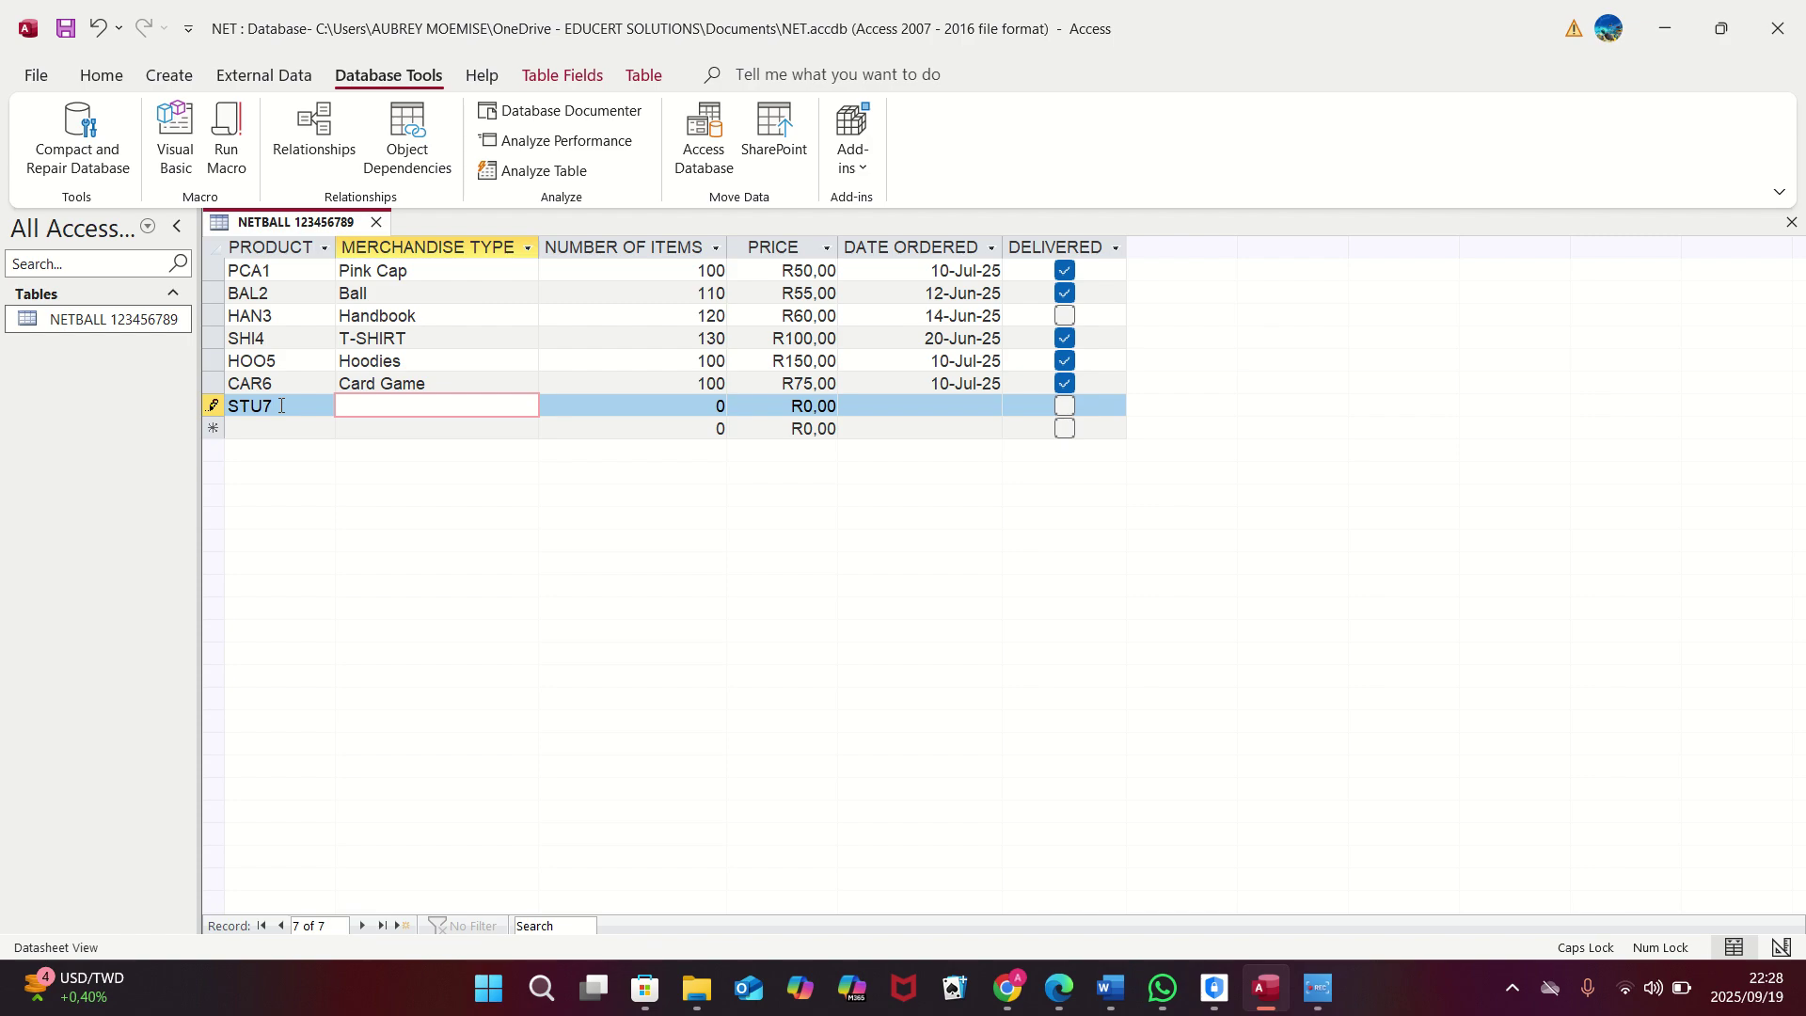
Step: Enter Stubby Holder as the MERCHANDISE TYPE of the STU7 record
text(S)
key(Caps_Lock)
text(tu)
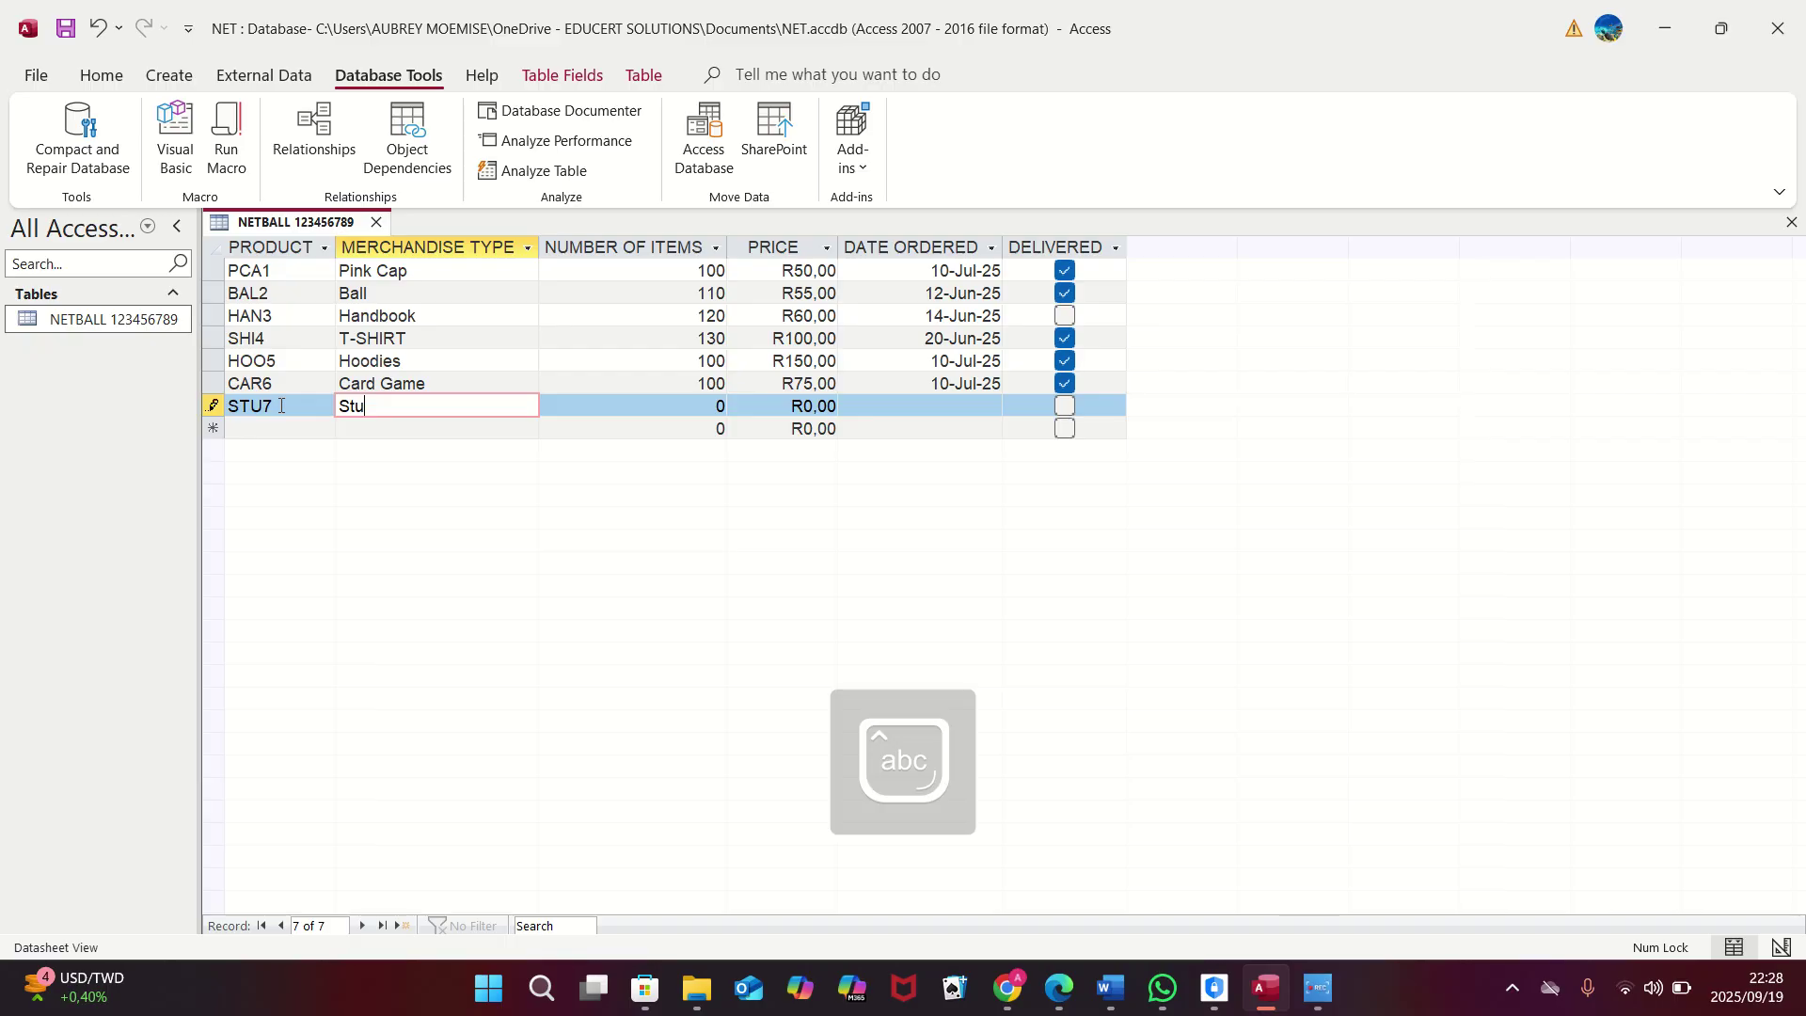
text(bby)
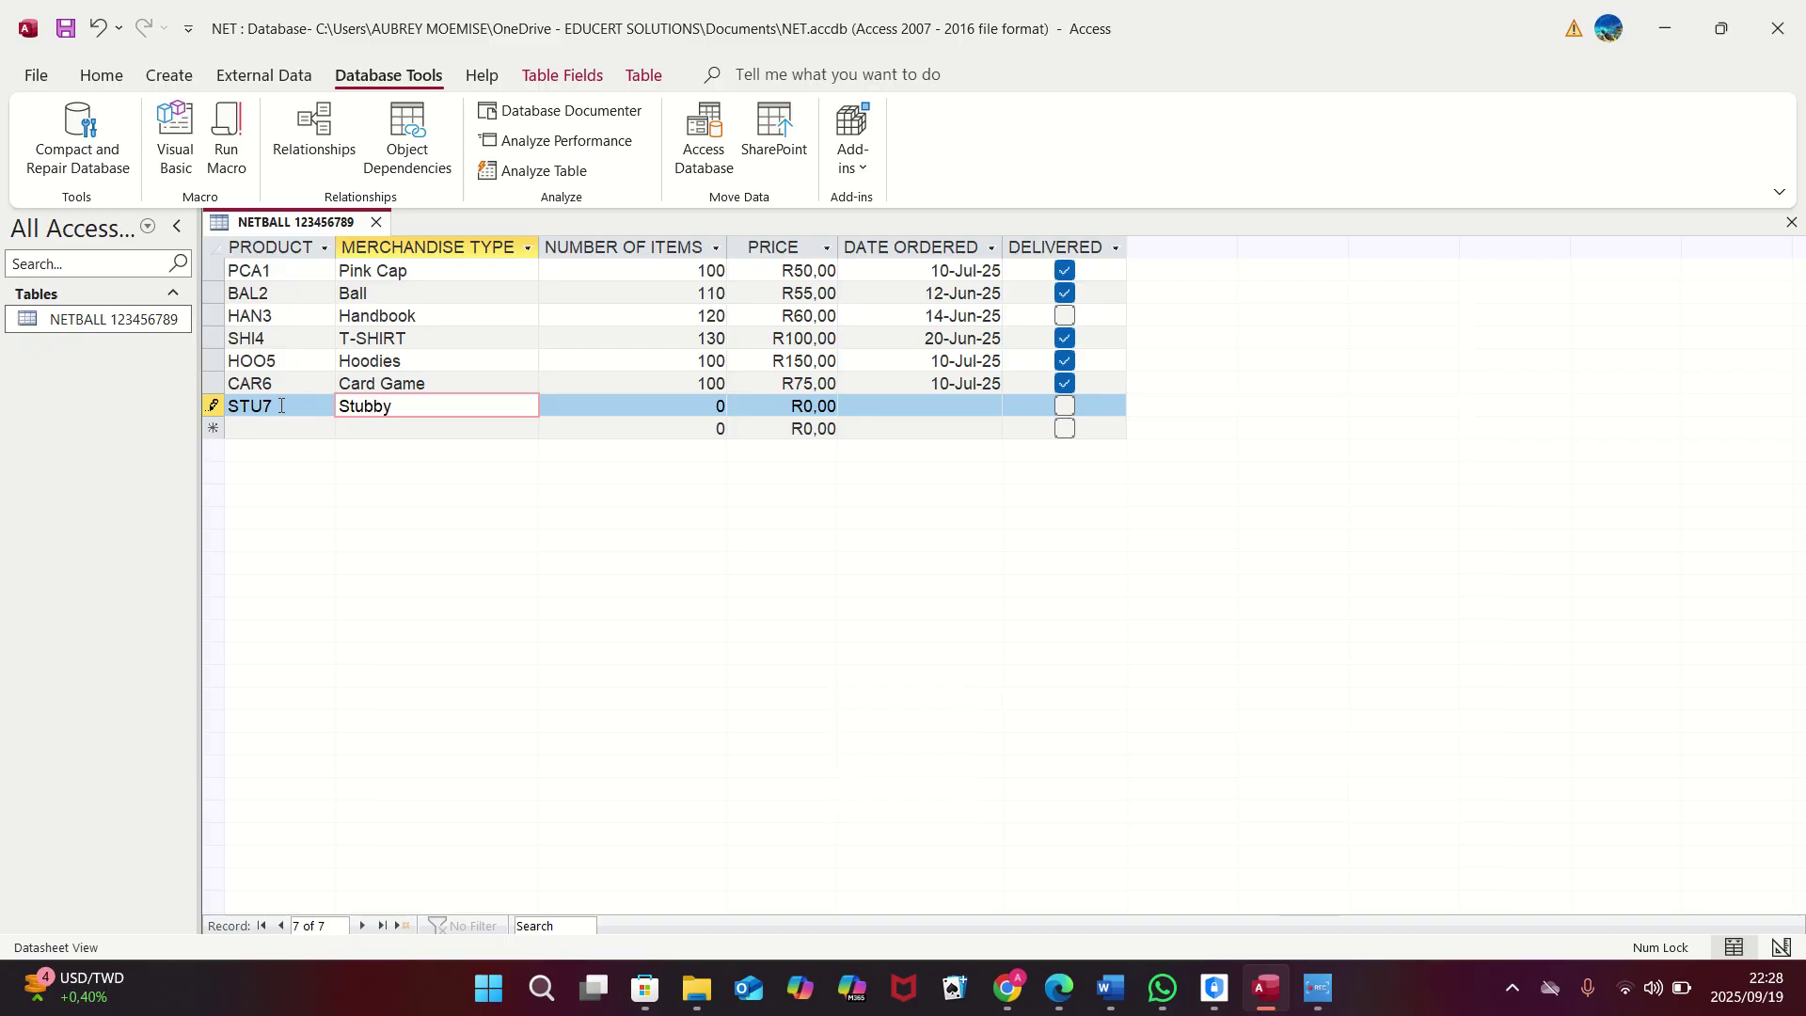
key(Caps_Lock)
text(H)
key(Caps_Lock)
text(older)
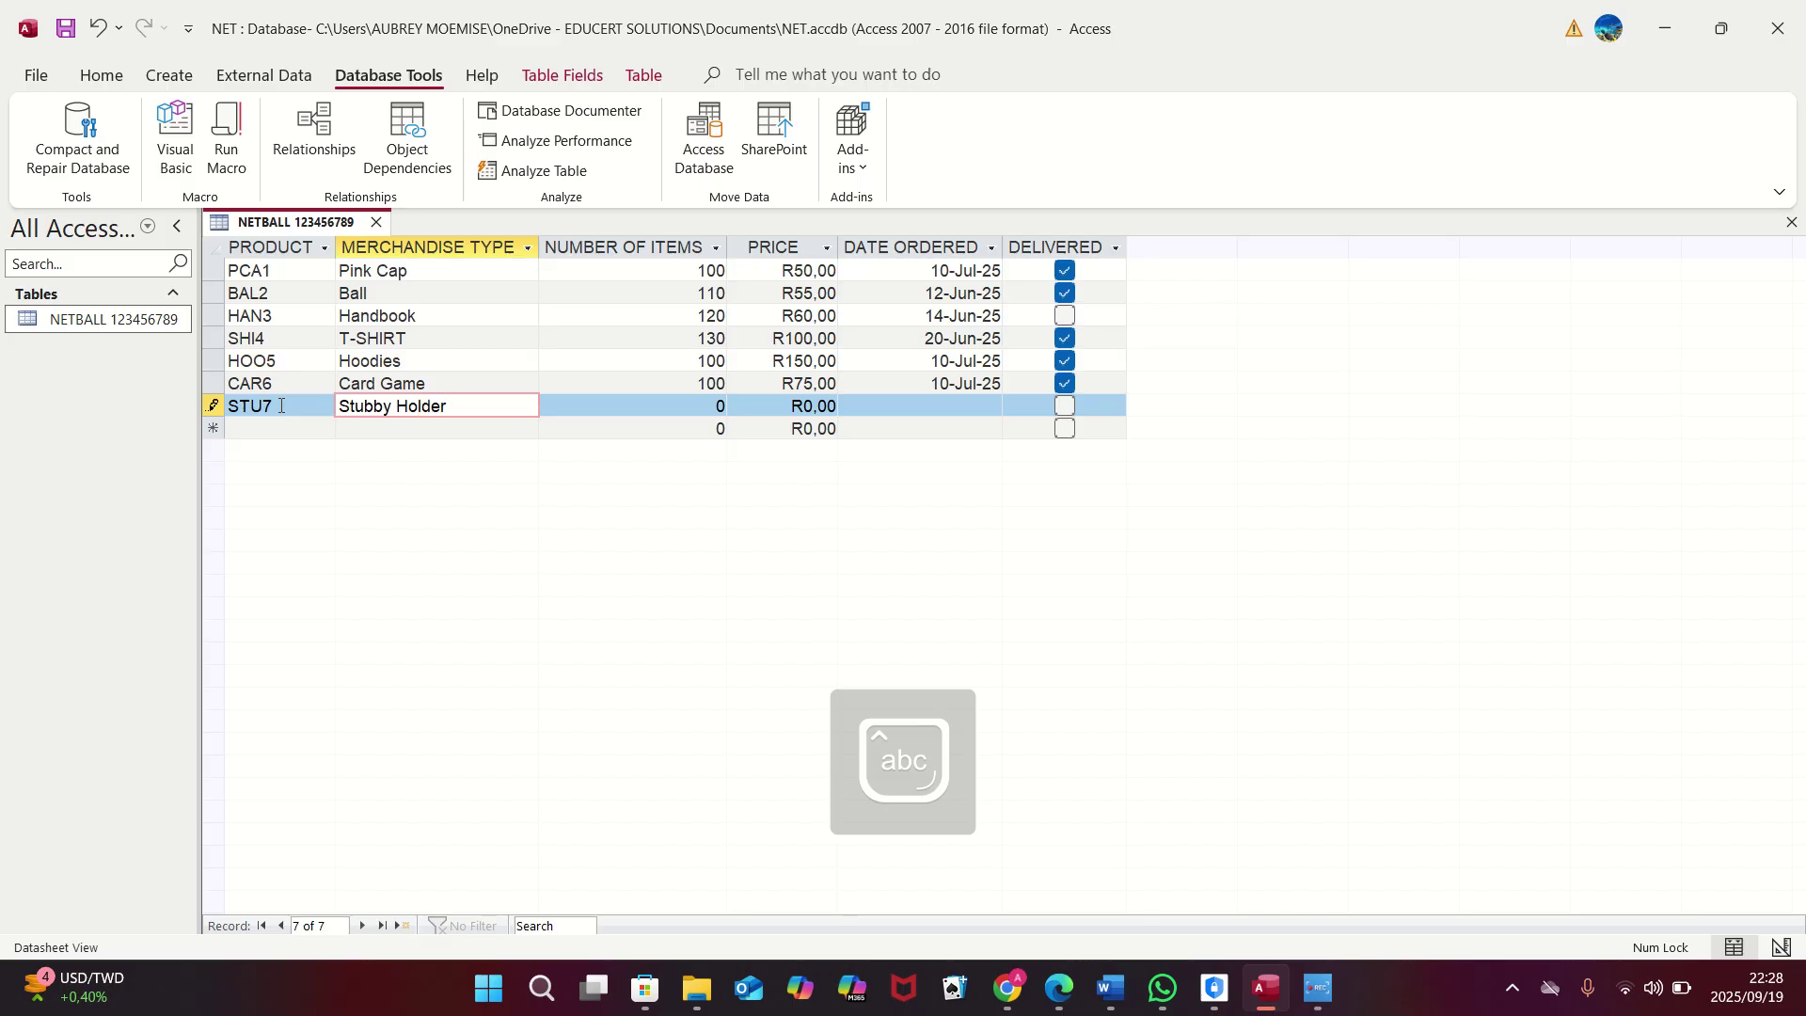
key(Tab)
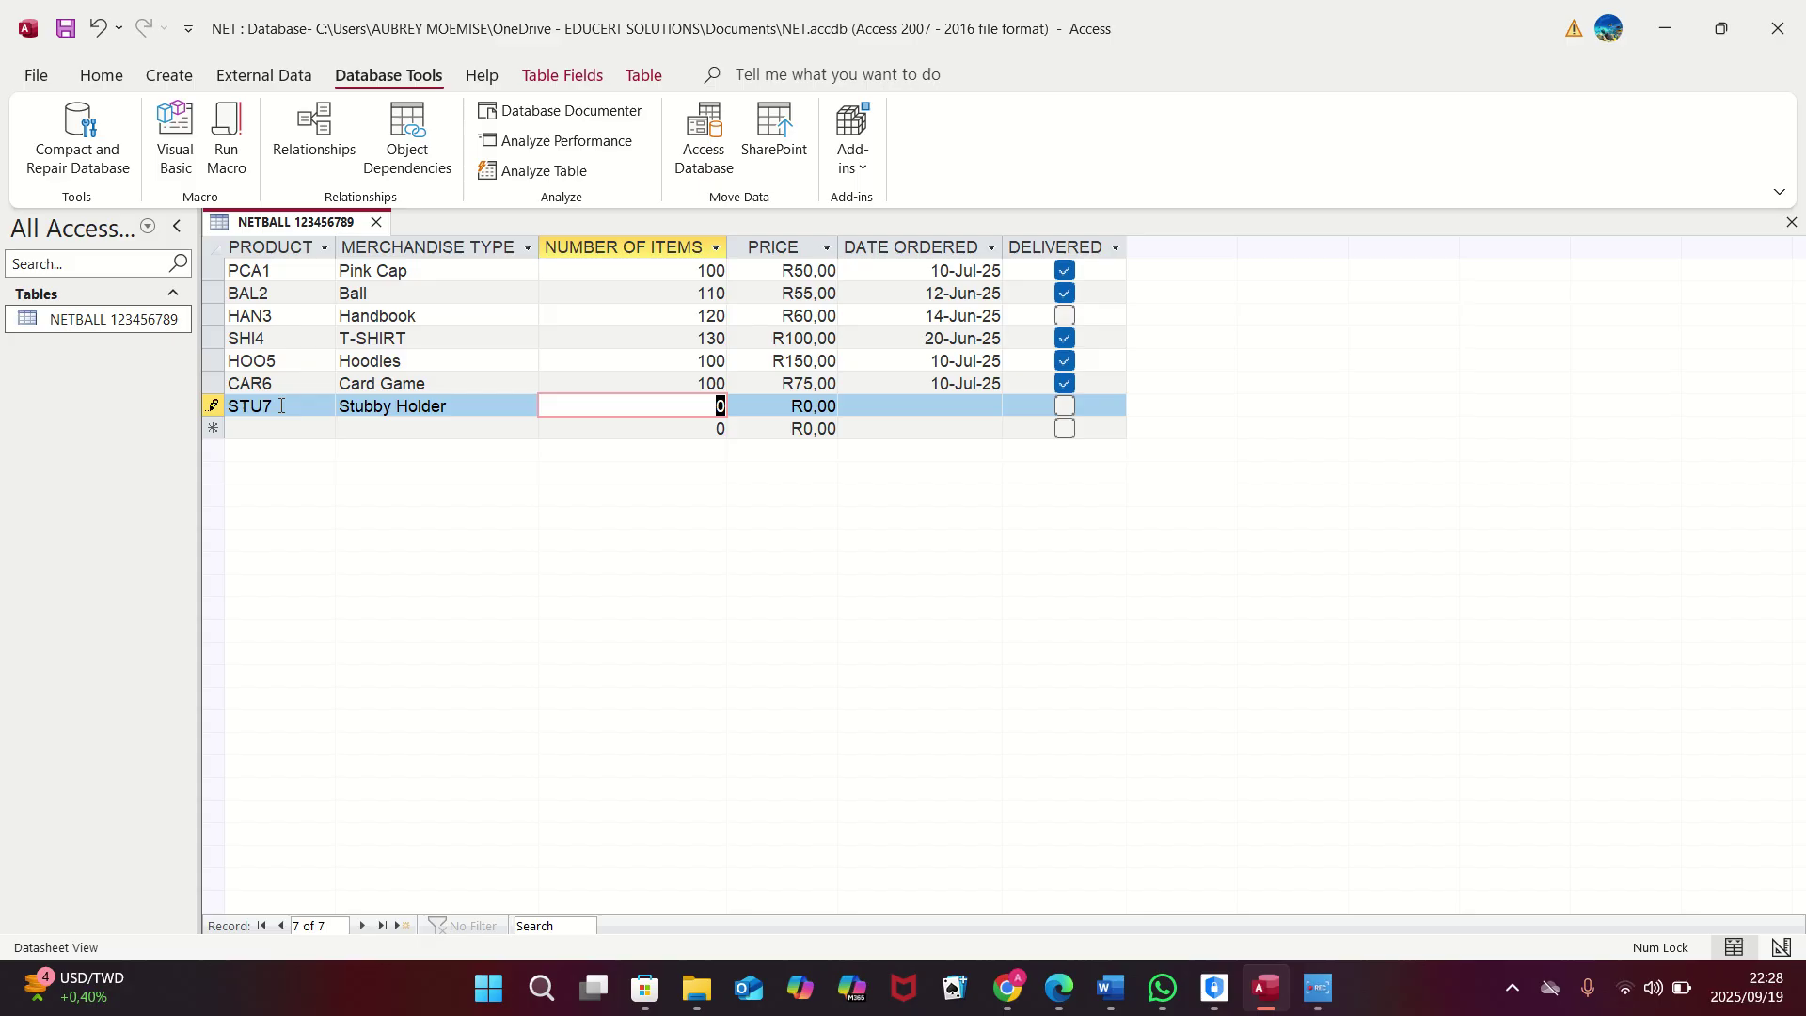
Step: Enter 160 as the NUMBER OF ITEMS and 80 as the PRICE of the STU7 record
text(160)
key(Tab)
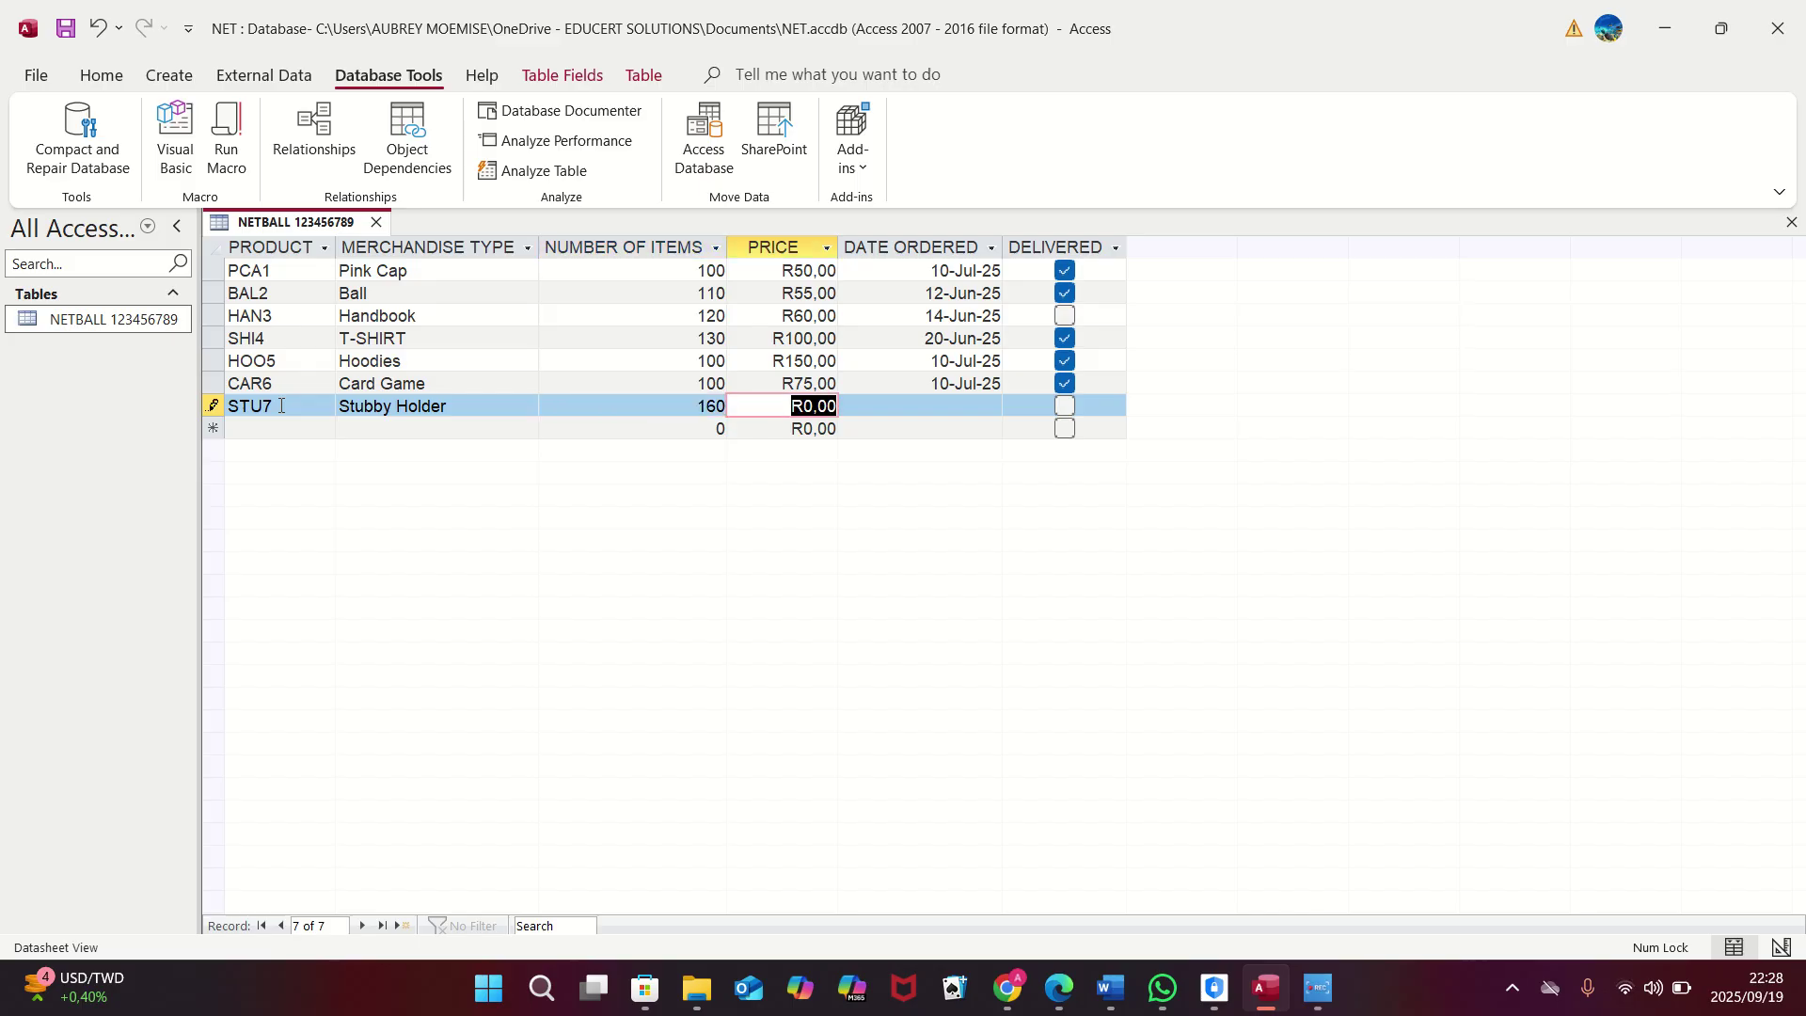
text(80)
key(Tab)
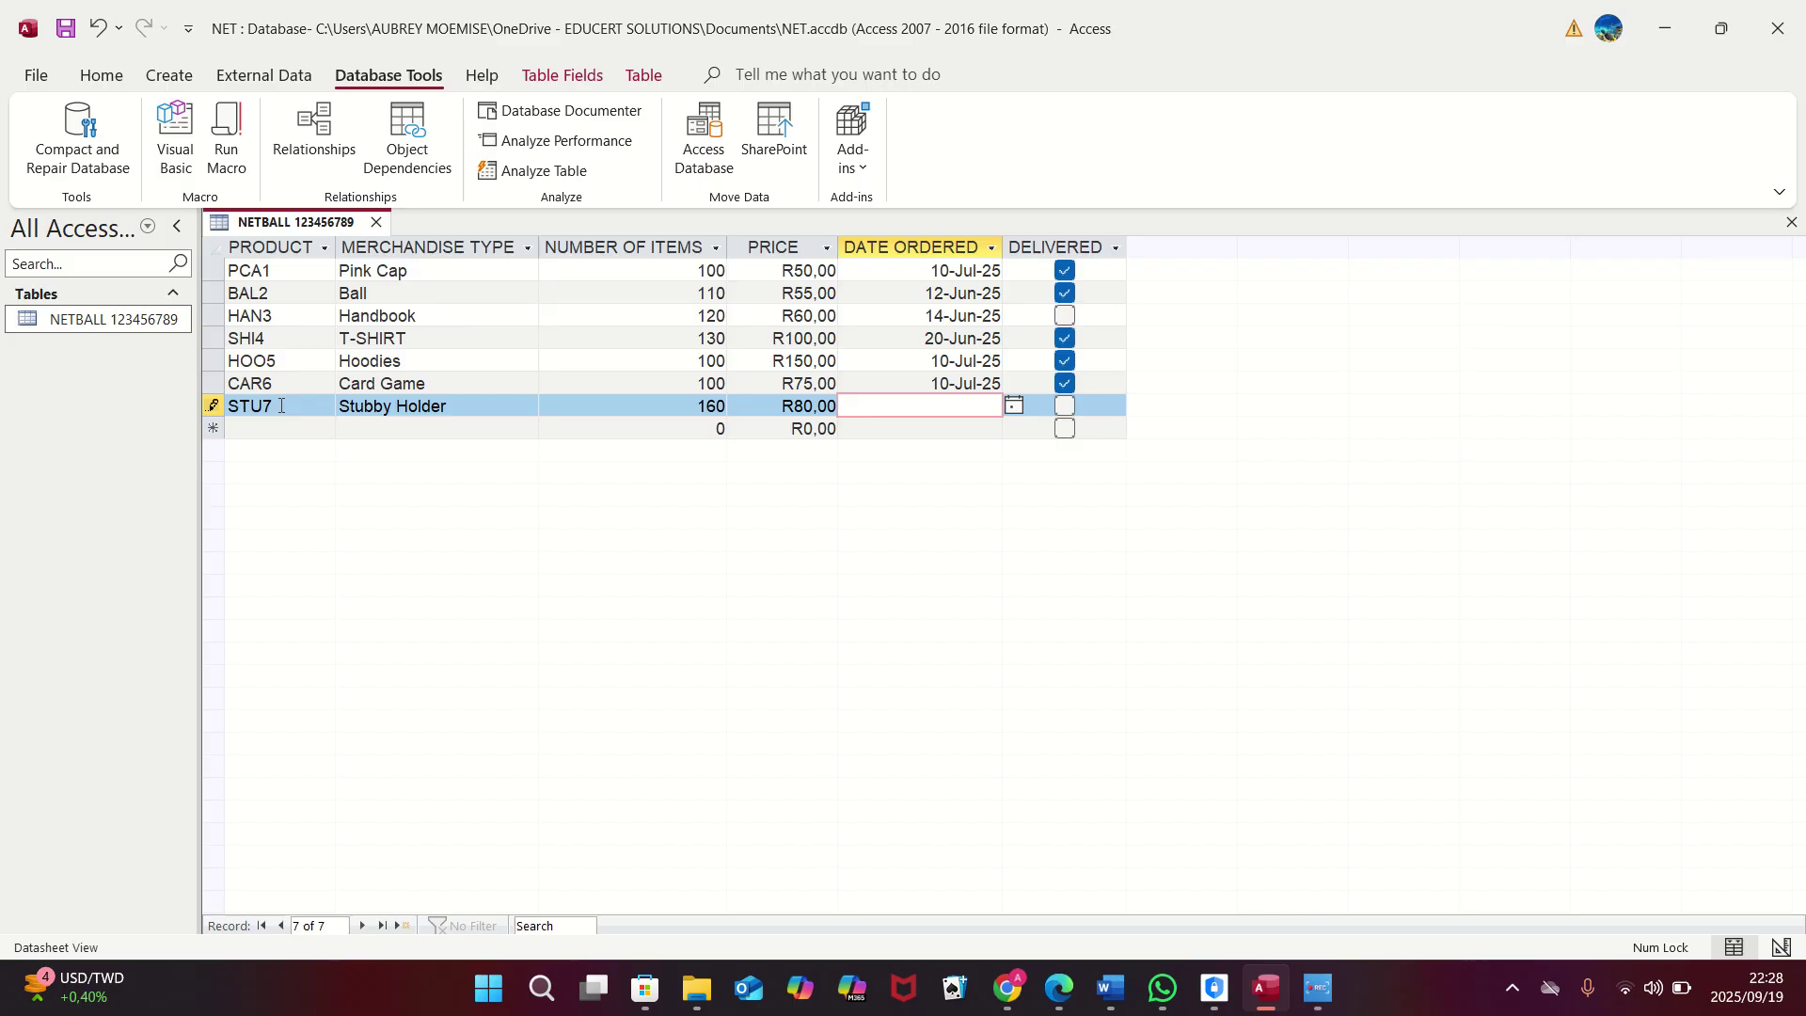
Step: Enter 2025/07/14 as the DATE ORDERED of the STU7 record
text(2025/07/)
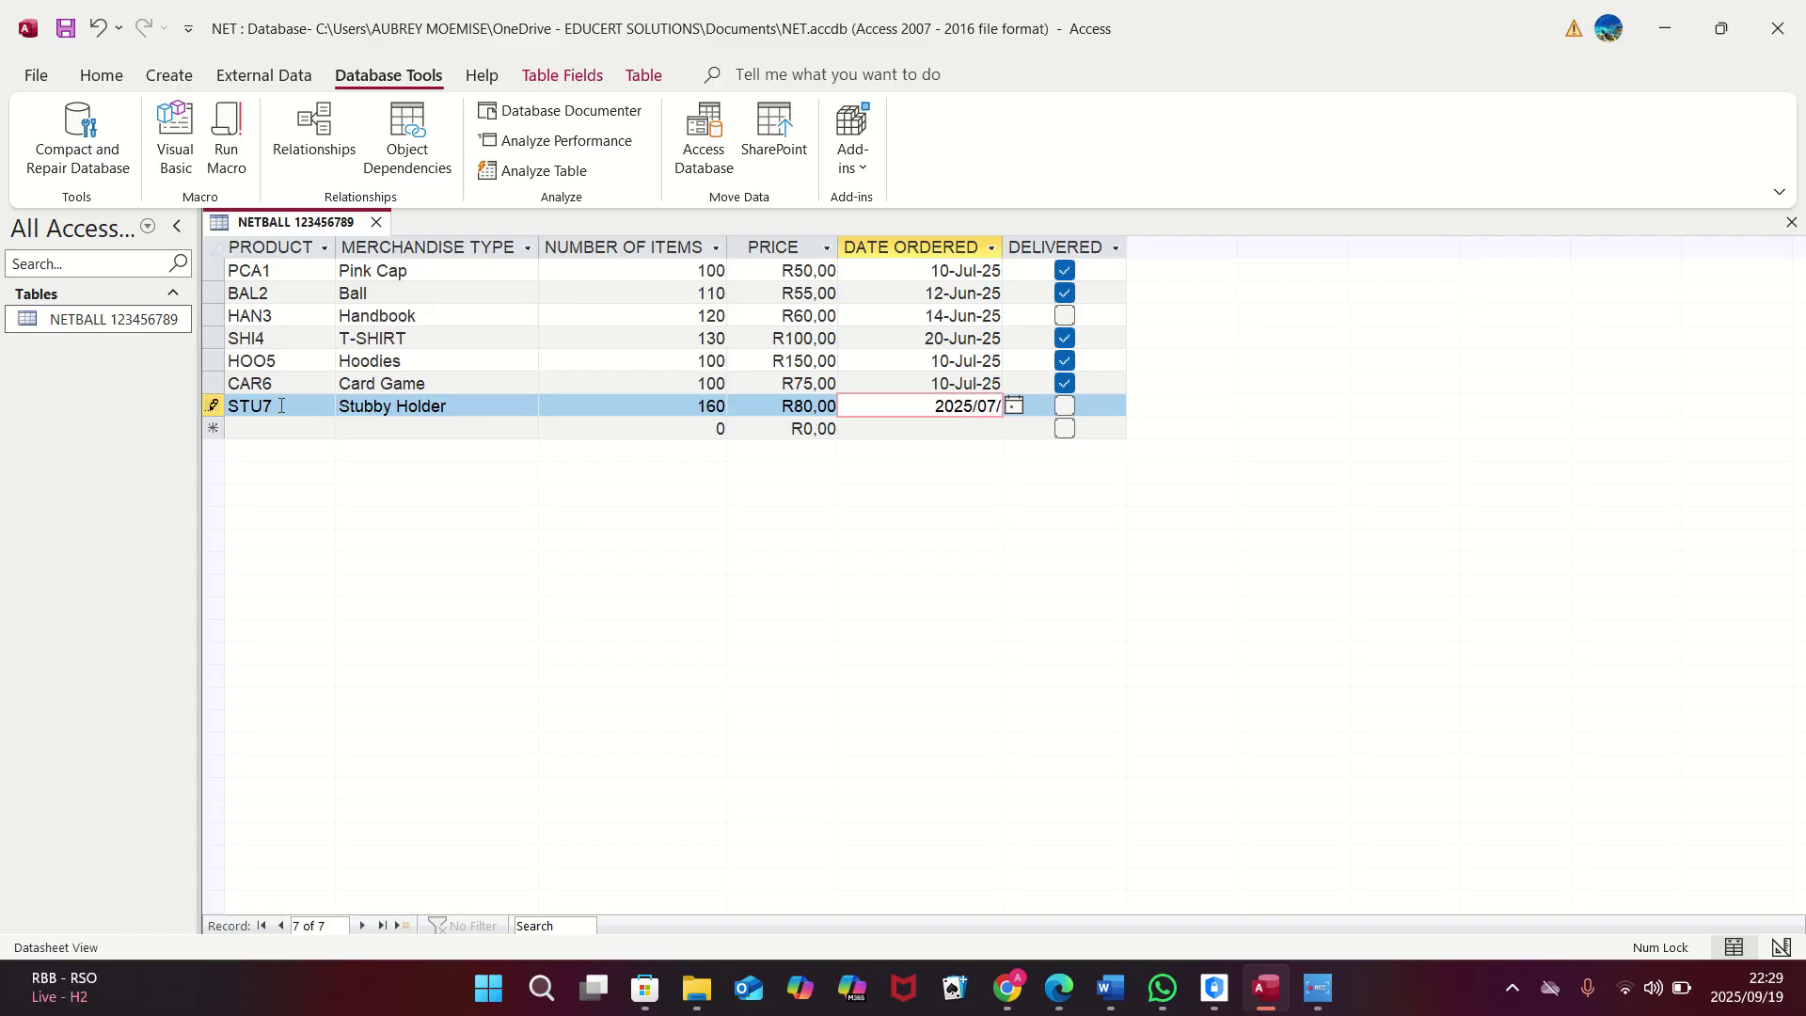
text(14)
key(Tab)
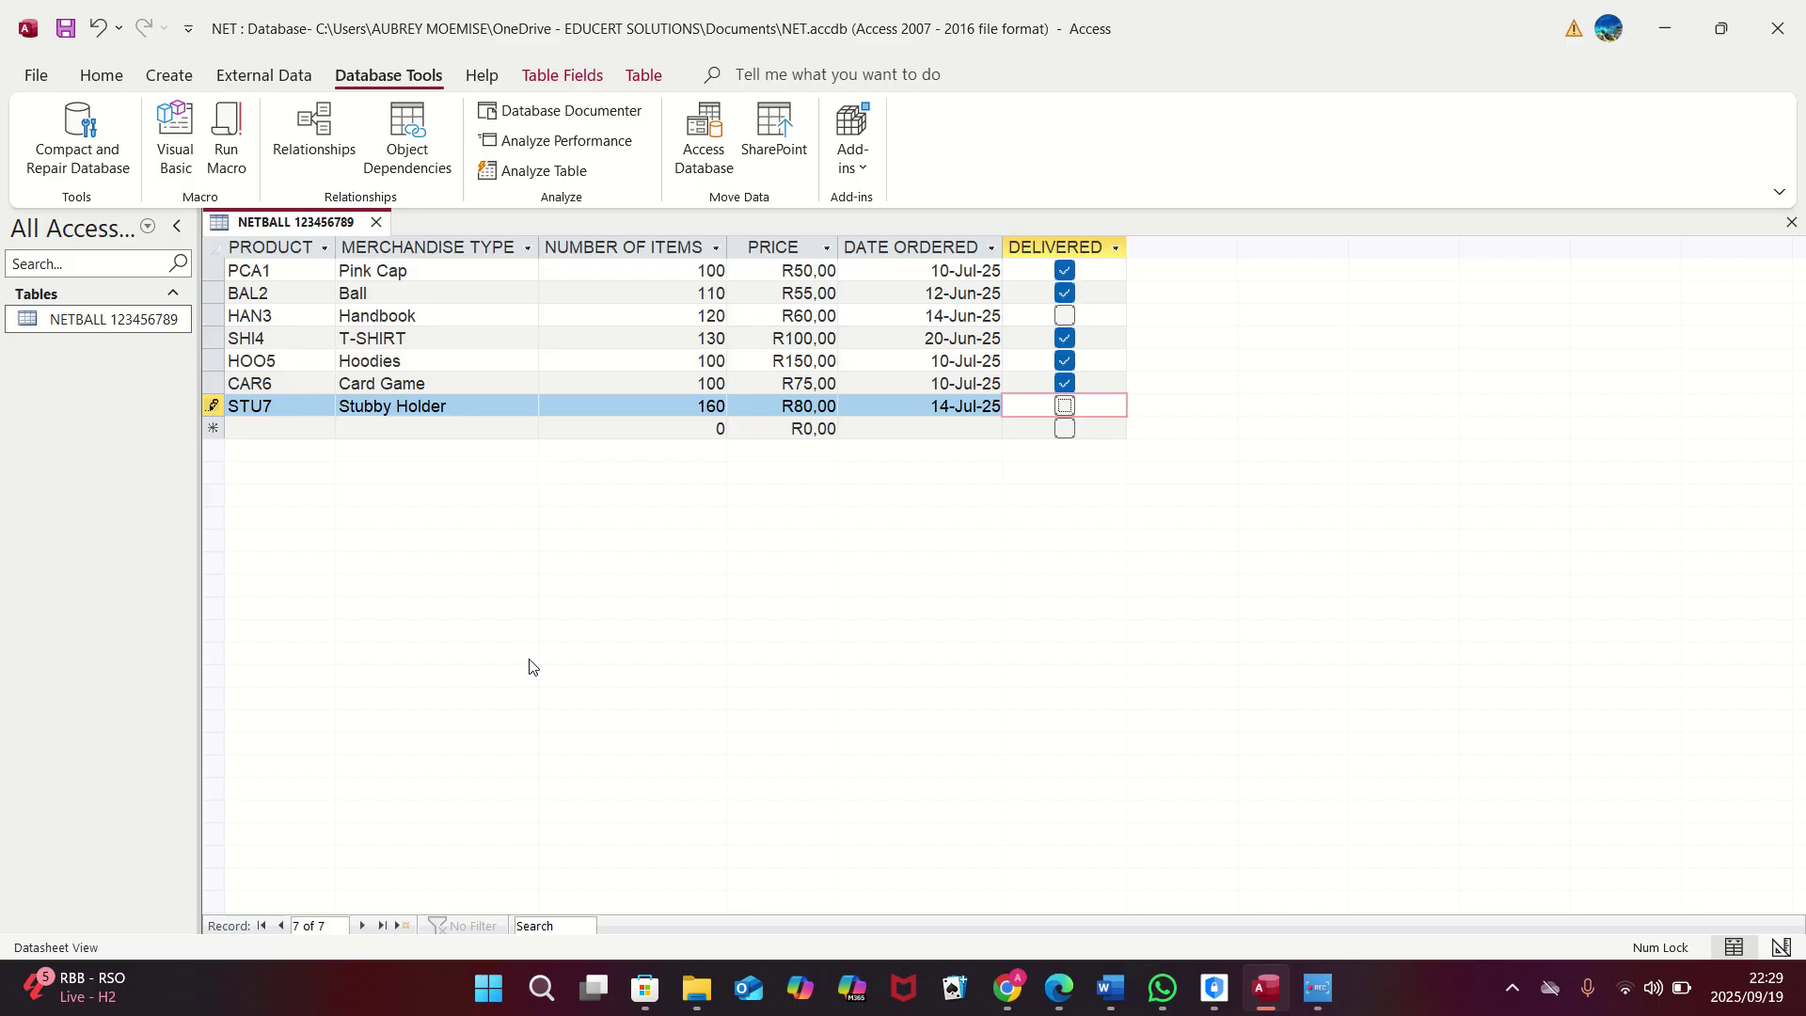
Step: Start an eighth record with MAS8 as the PRODUCT
click(274, 426)
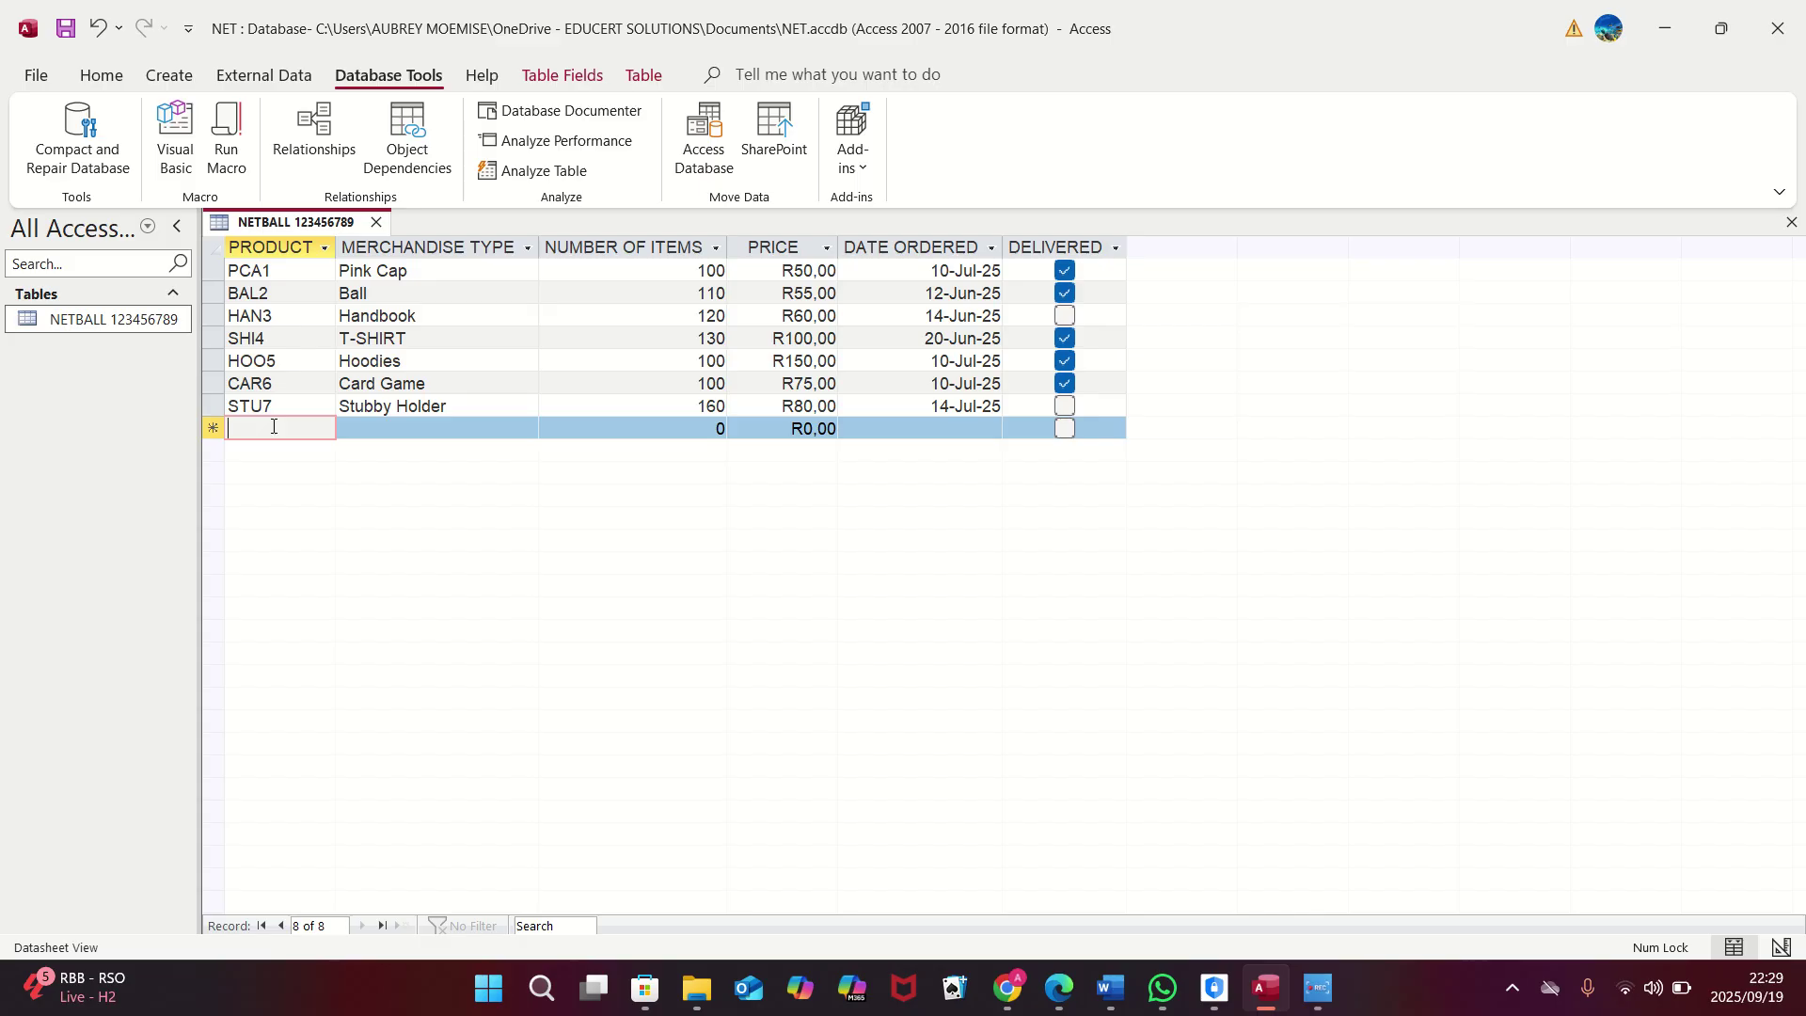
text(mag)
key(BackSpace)
key(BackSpace)
key(BackSpace)
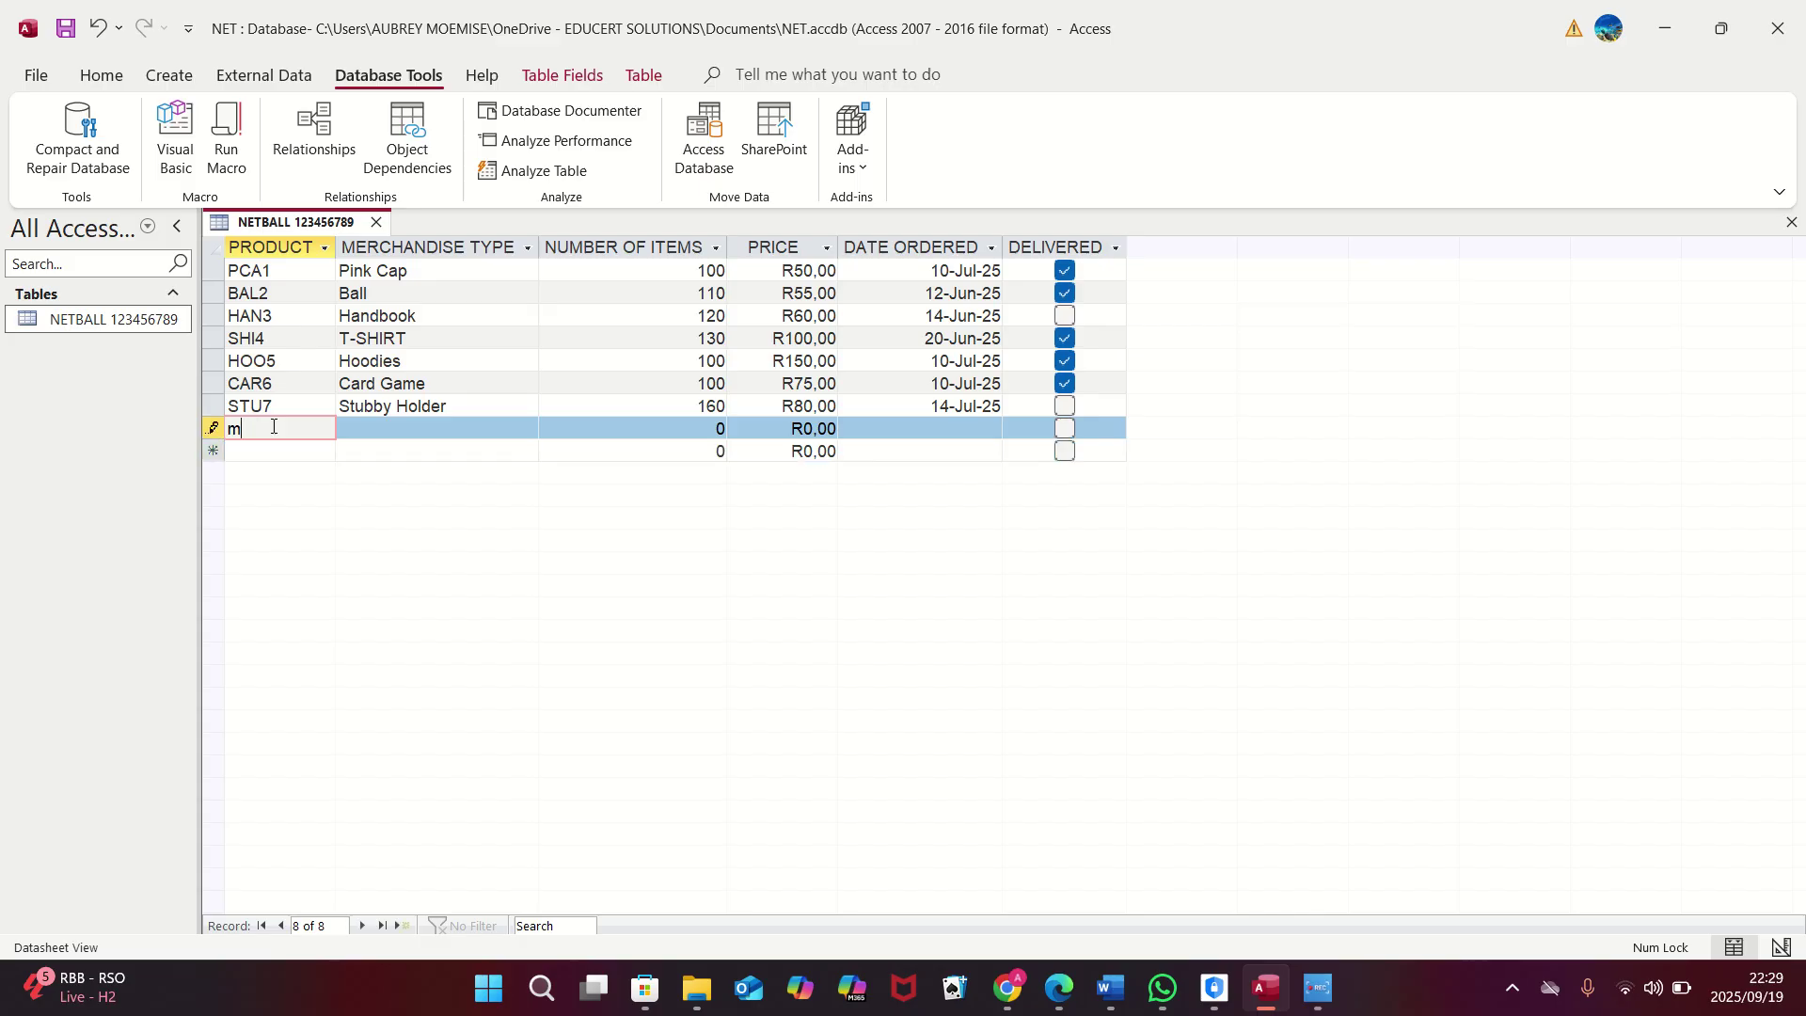
key(Caps_Lock)
text(MAS)
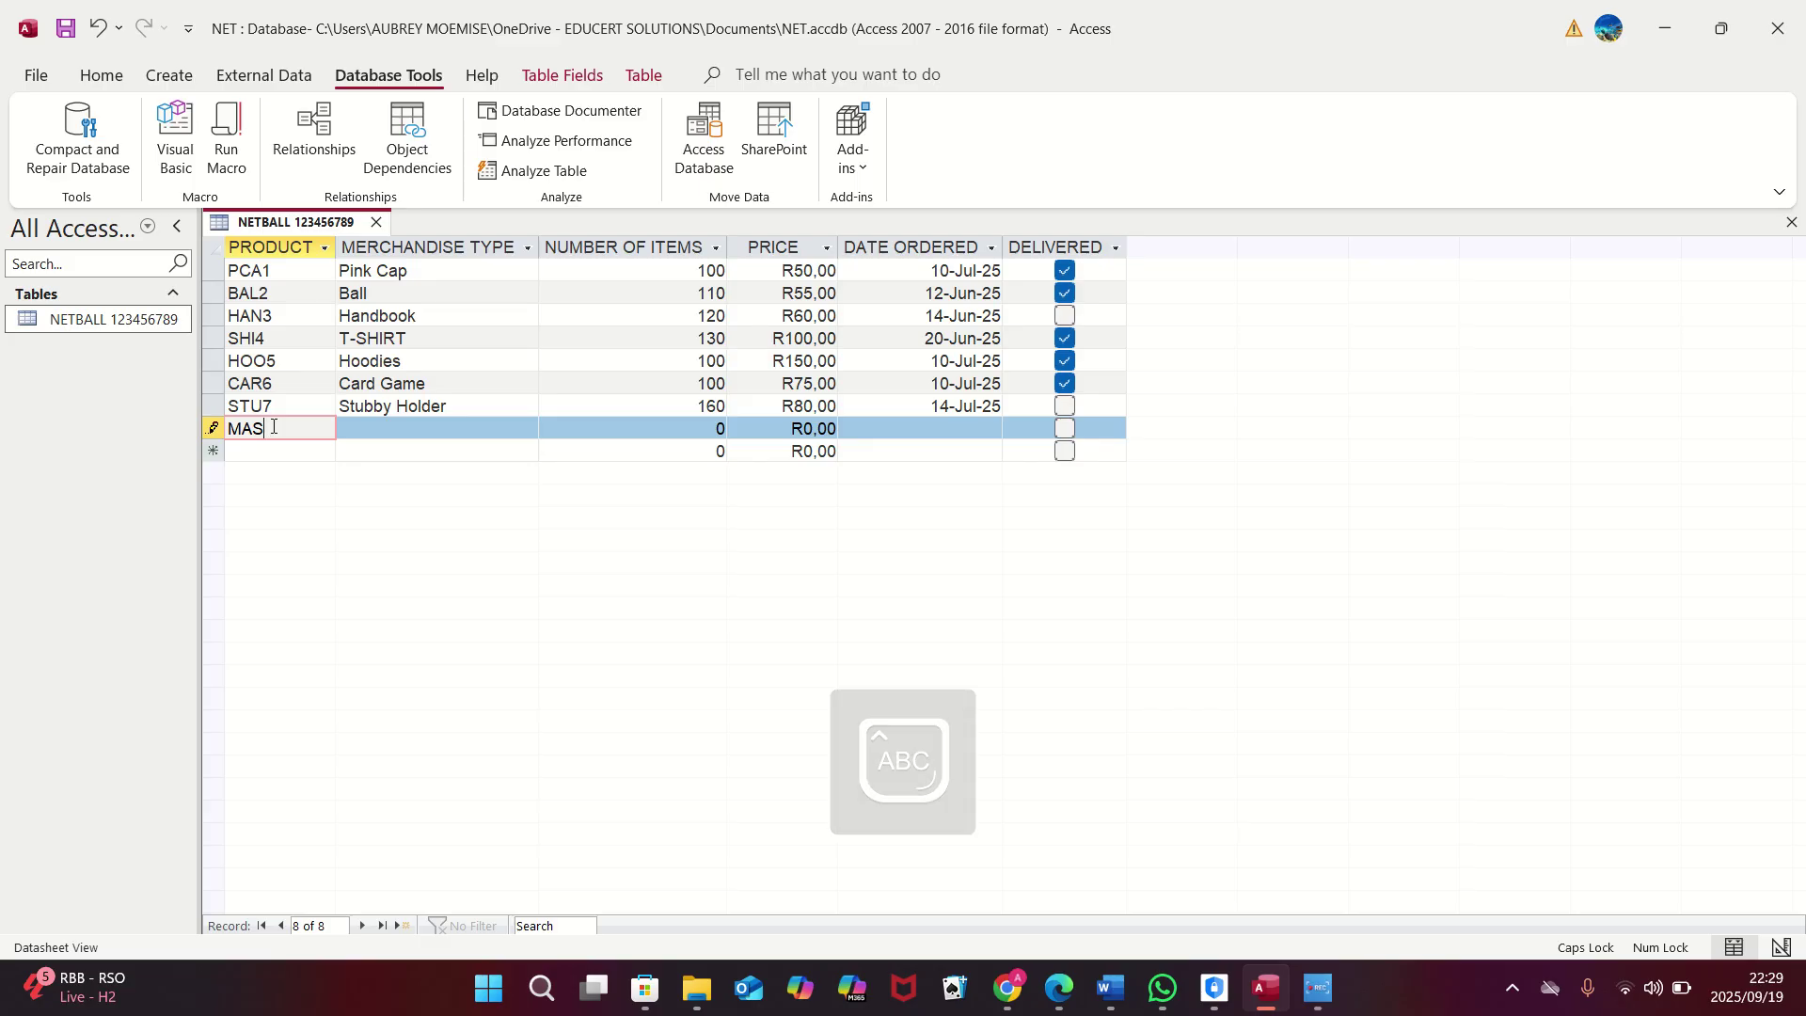
text(8)
key(Tab)
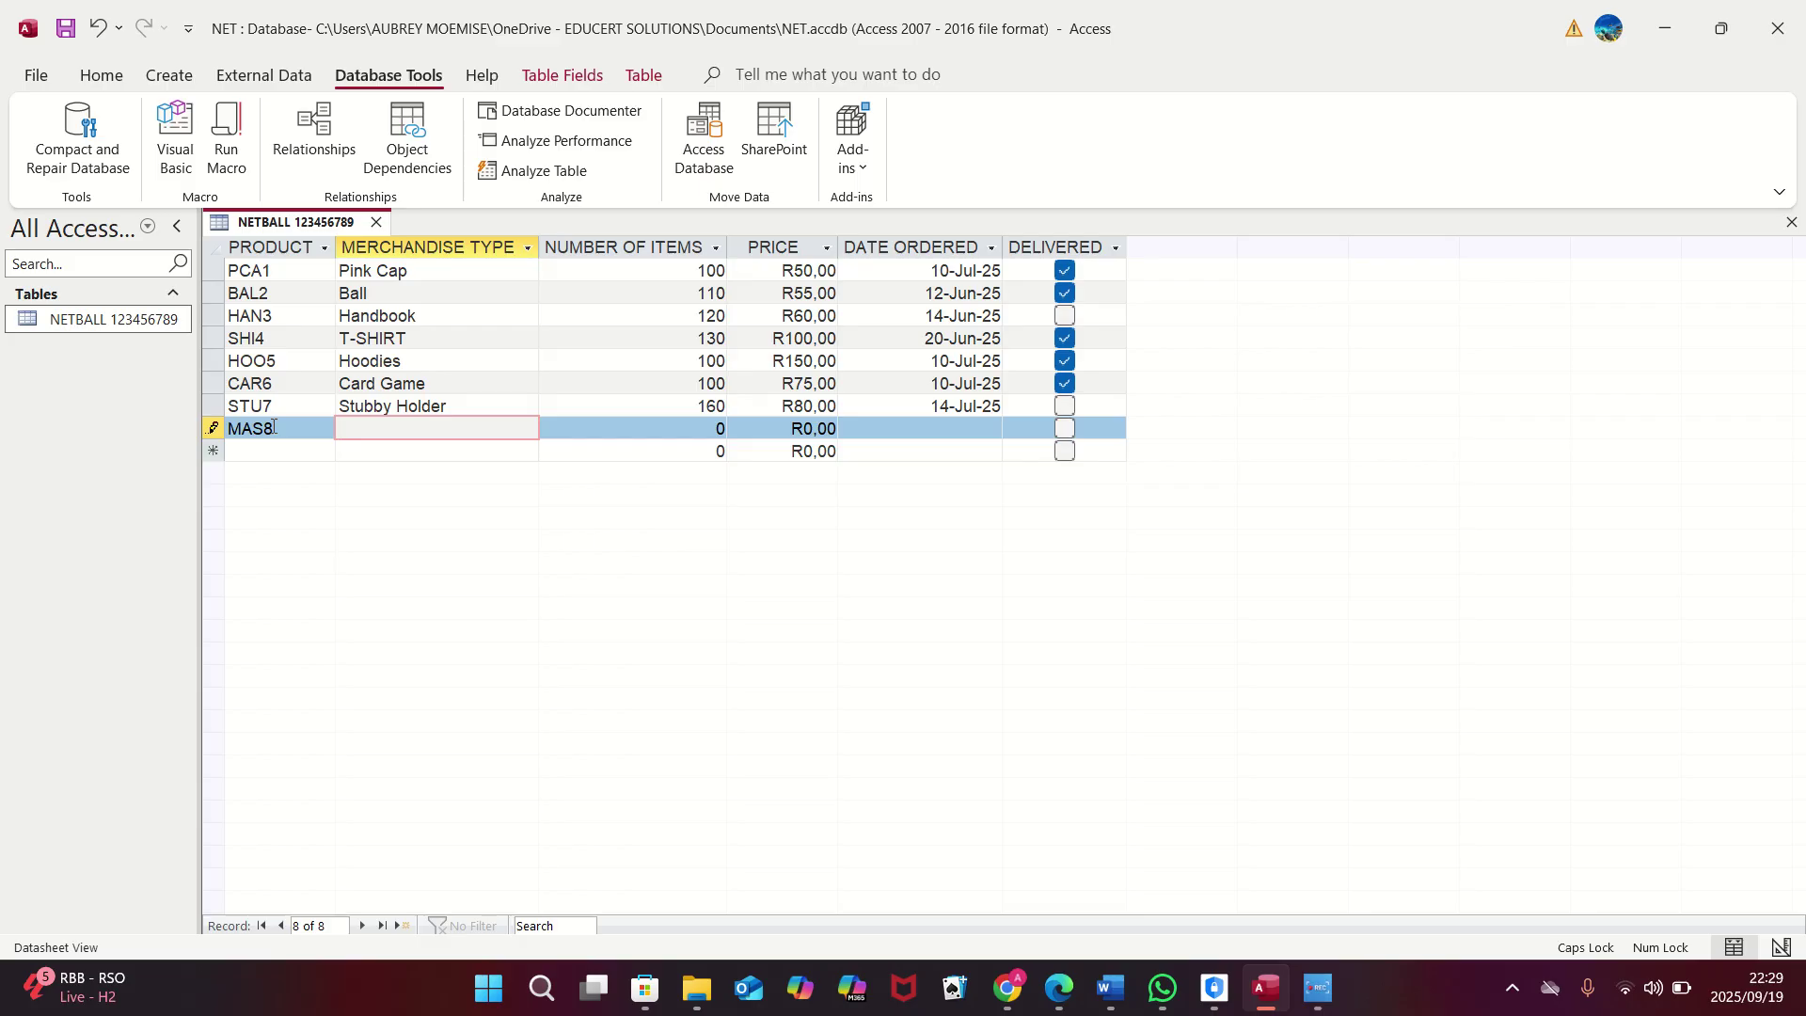
Step: Enter Plush Mascot as the MERCHANDISE TYPE of the MAS8 record
key(Caps_Lock)
key(Caps_Lock)
text(P)
key(Caps_Lock)
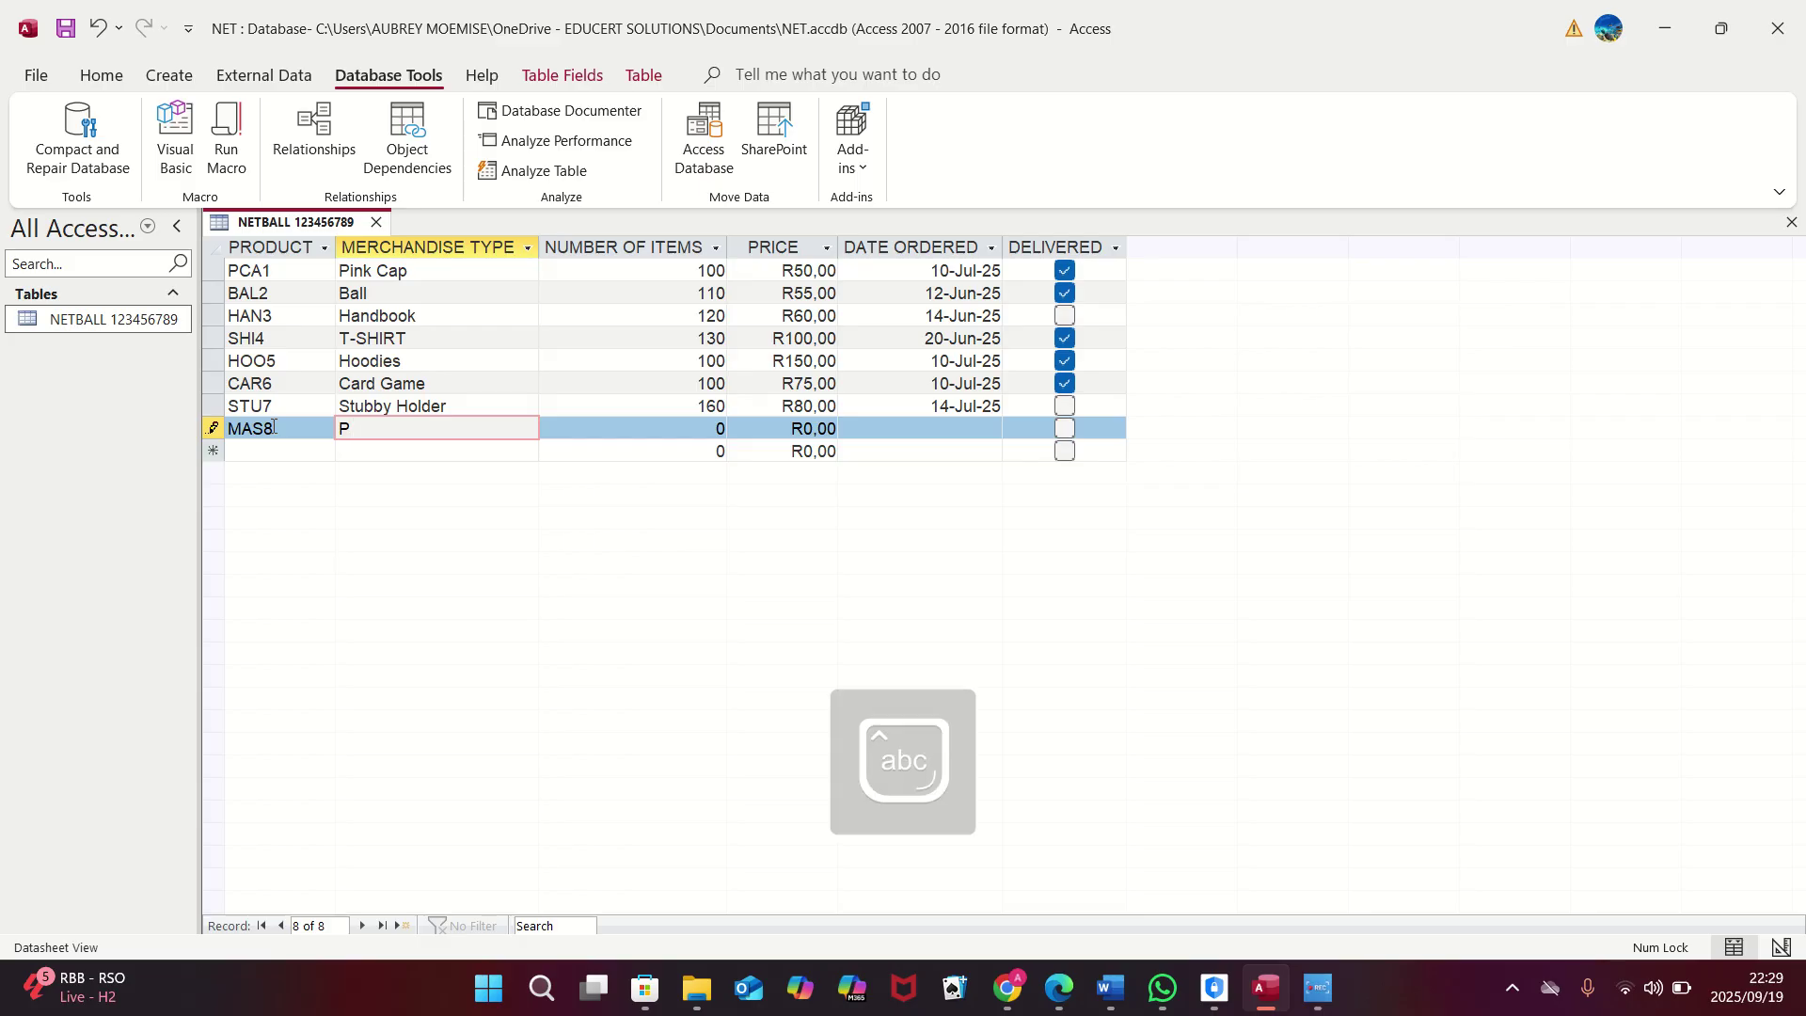
text(lush)
key(Caps_Lock)
text(M)
key(Caps_Lock)
text(asco)
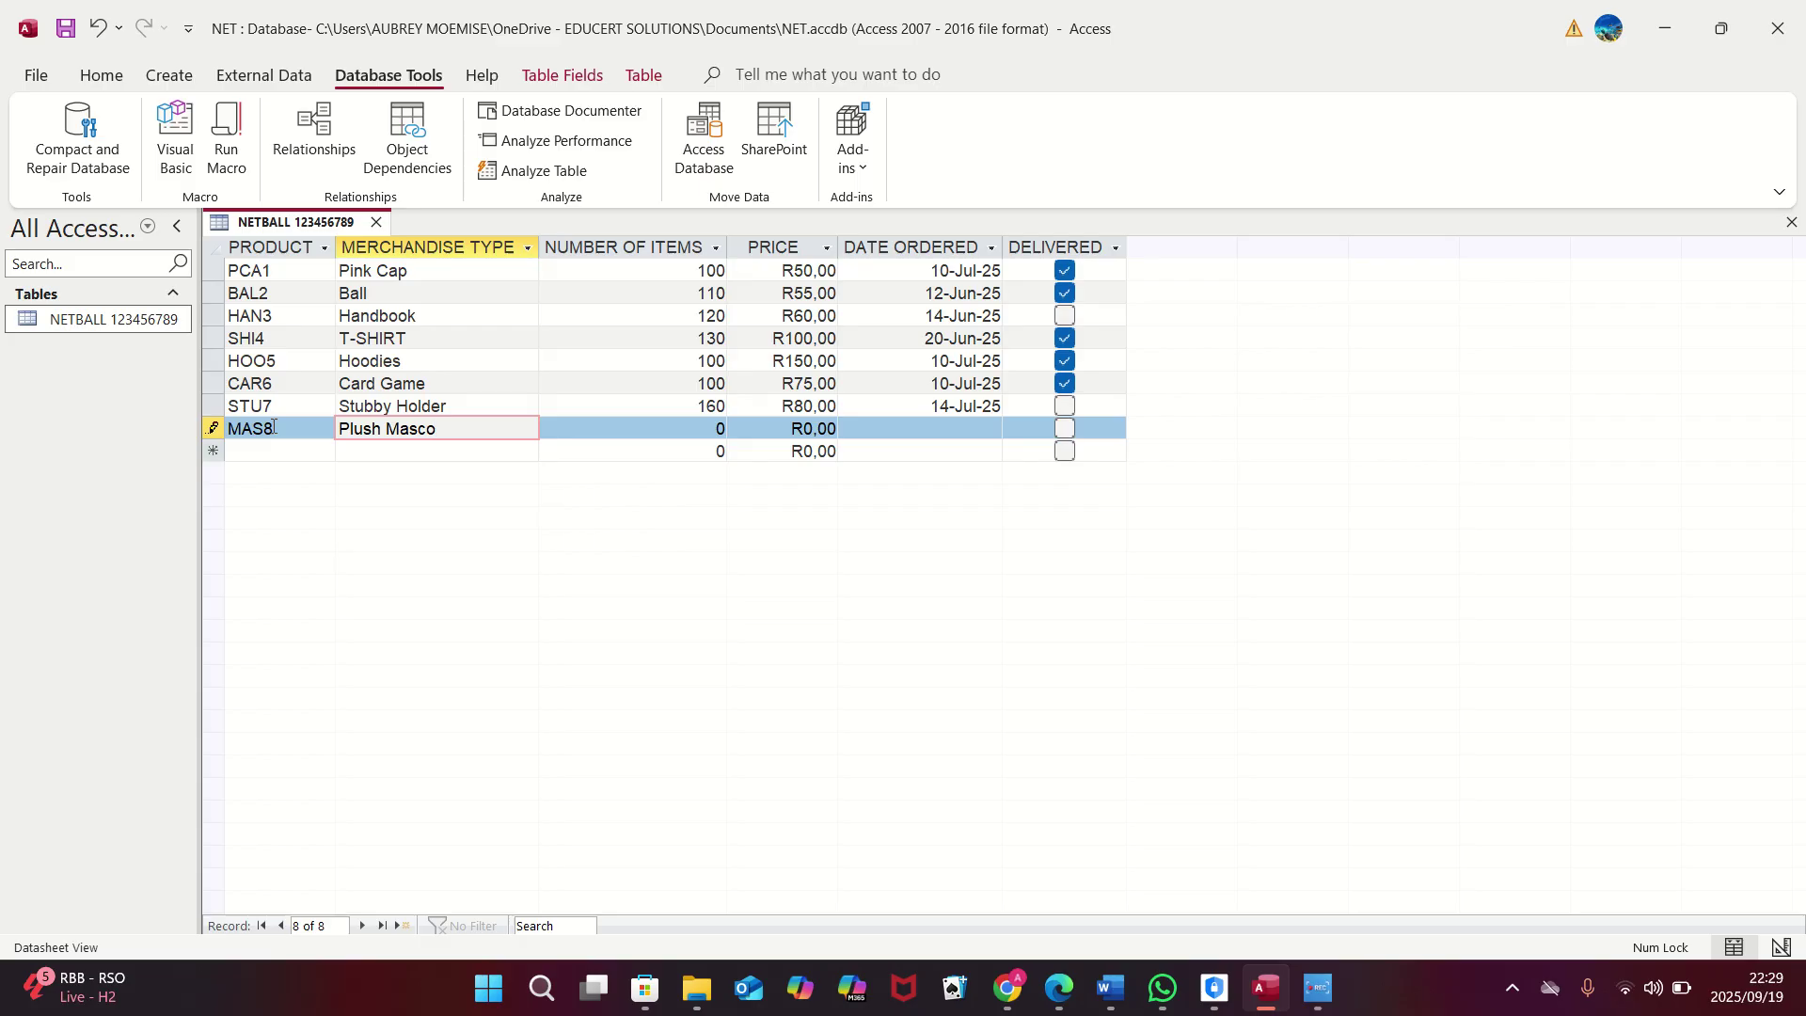
text(t)
key(Tab)
Step: Enter 170 as the NUMBER OF ITEMS and 200 as the PRICE of the MAS8 record
text(170)
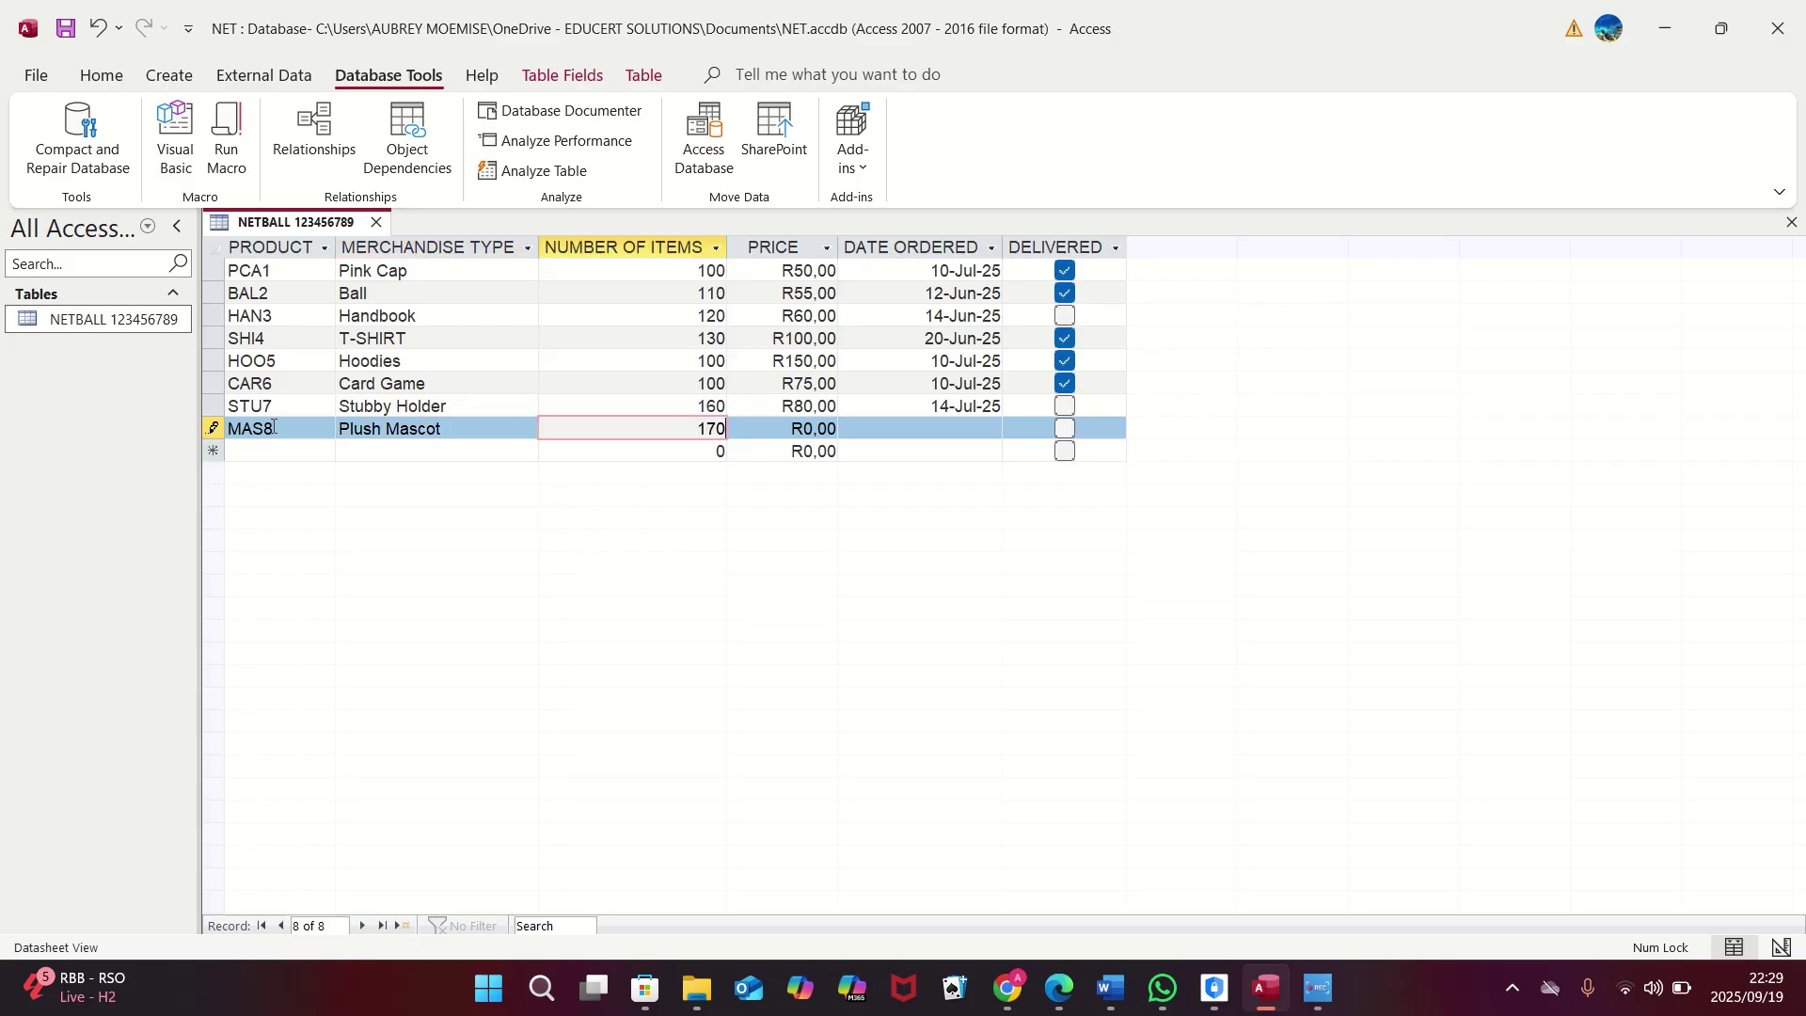
key(Tab)
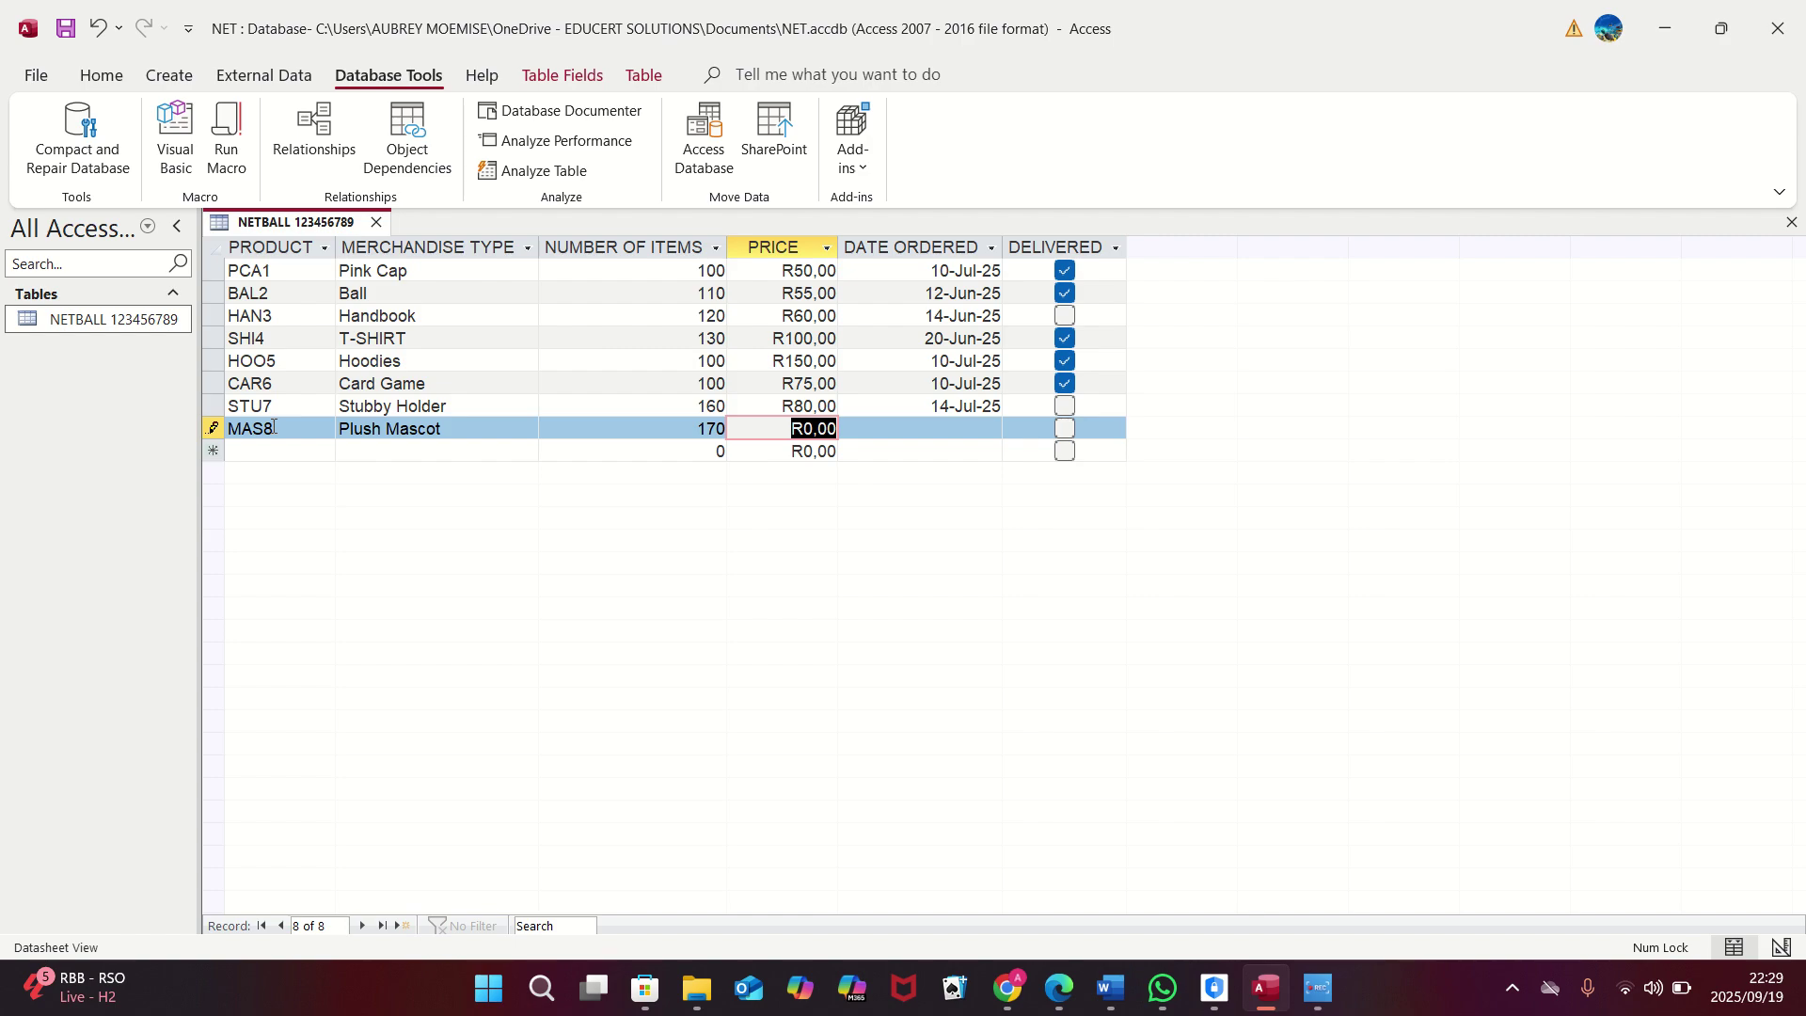
text(200)
key(Tab)
Step: Enter 2025/07/25 as the DATE ORDERED of the MAS8 record
text(2)
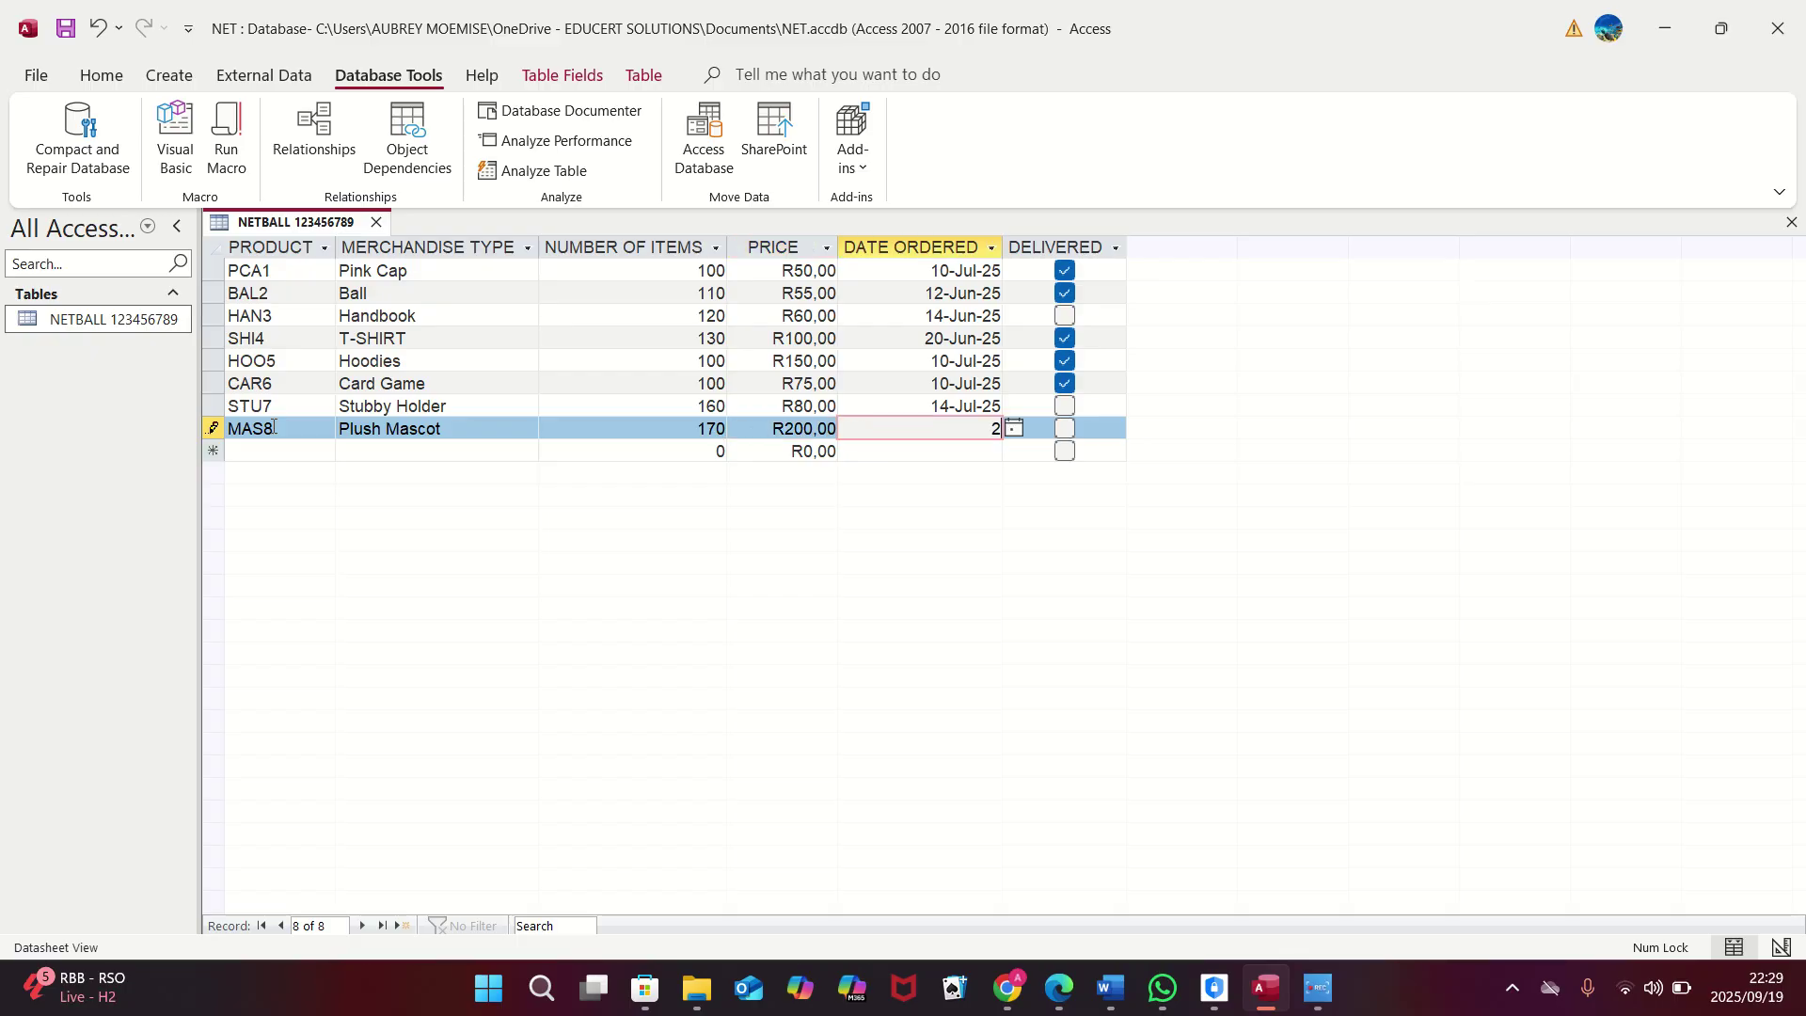
text(025/07/)
text(25)
key(Tab)
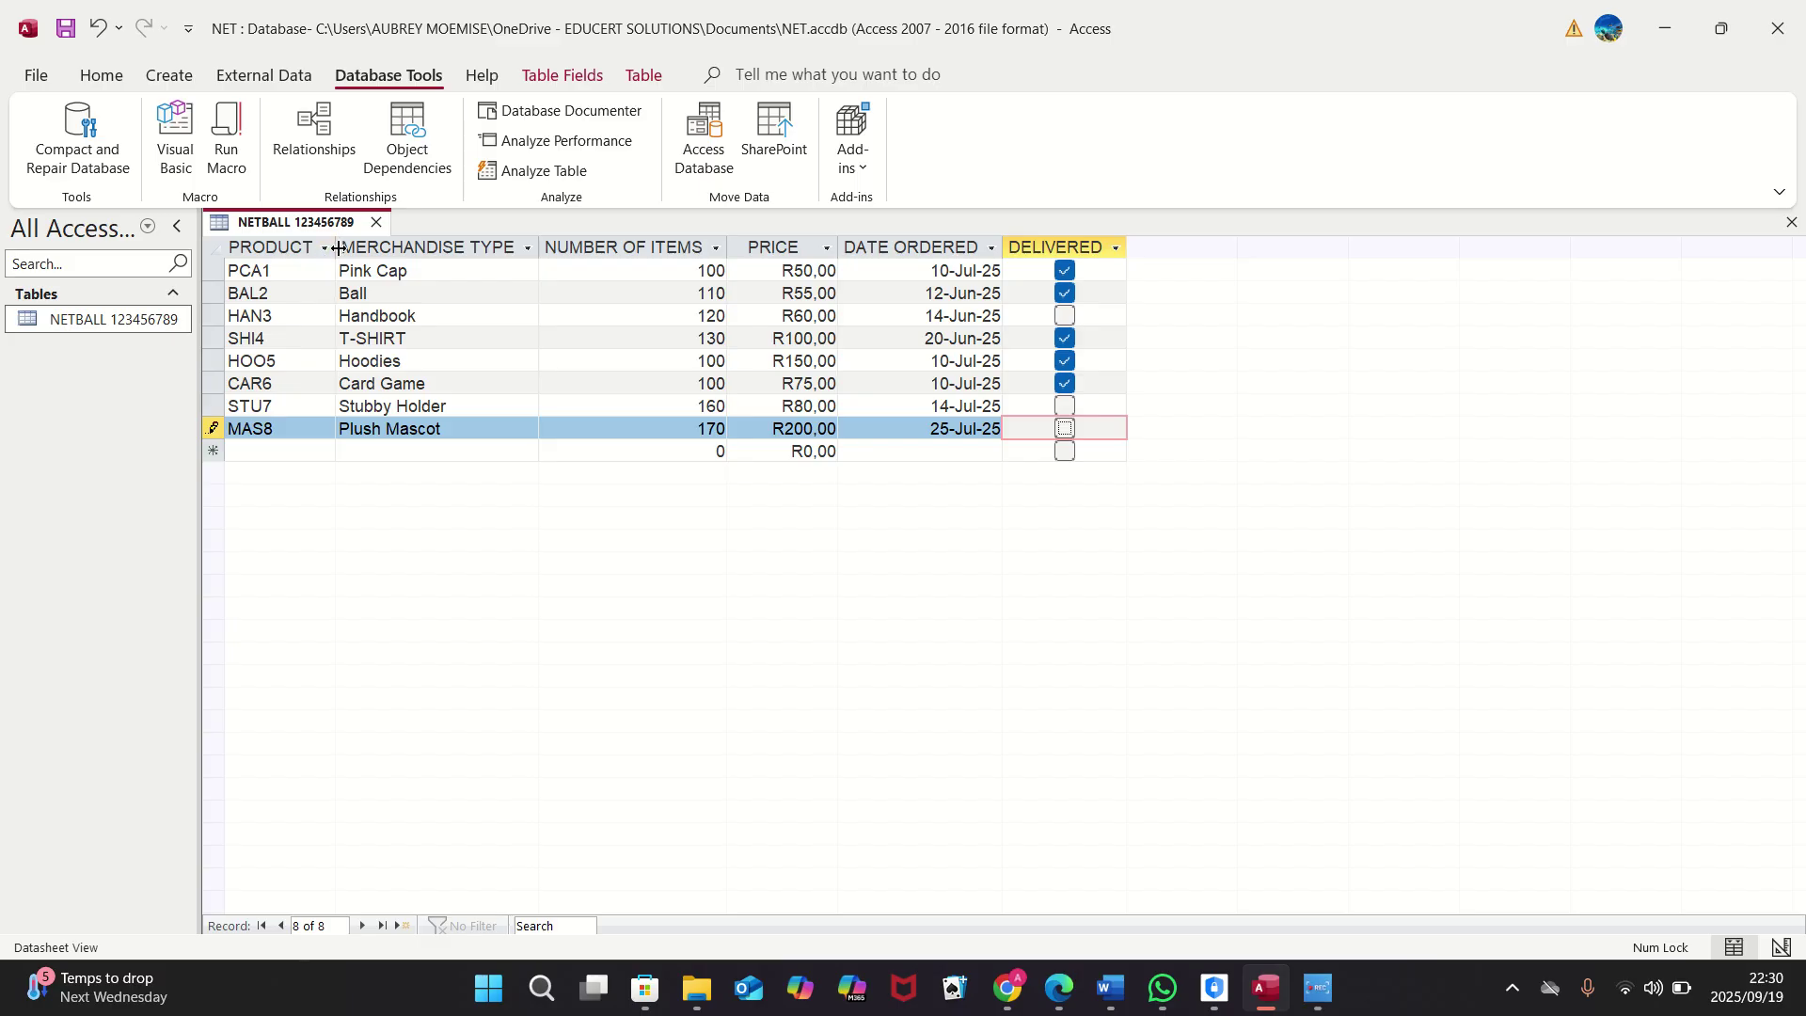
Step: Fine-tune the width of the PRODUCT column and save the NETBALL table with its eight records
mouse_move(339, 248)
mouse_down()
mouse_move(373, 250)
mouse_move(337, 256)
mouse_up()
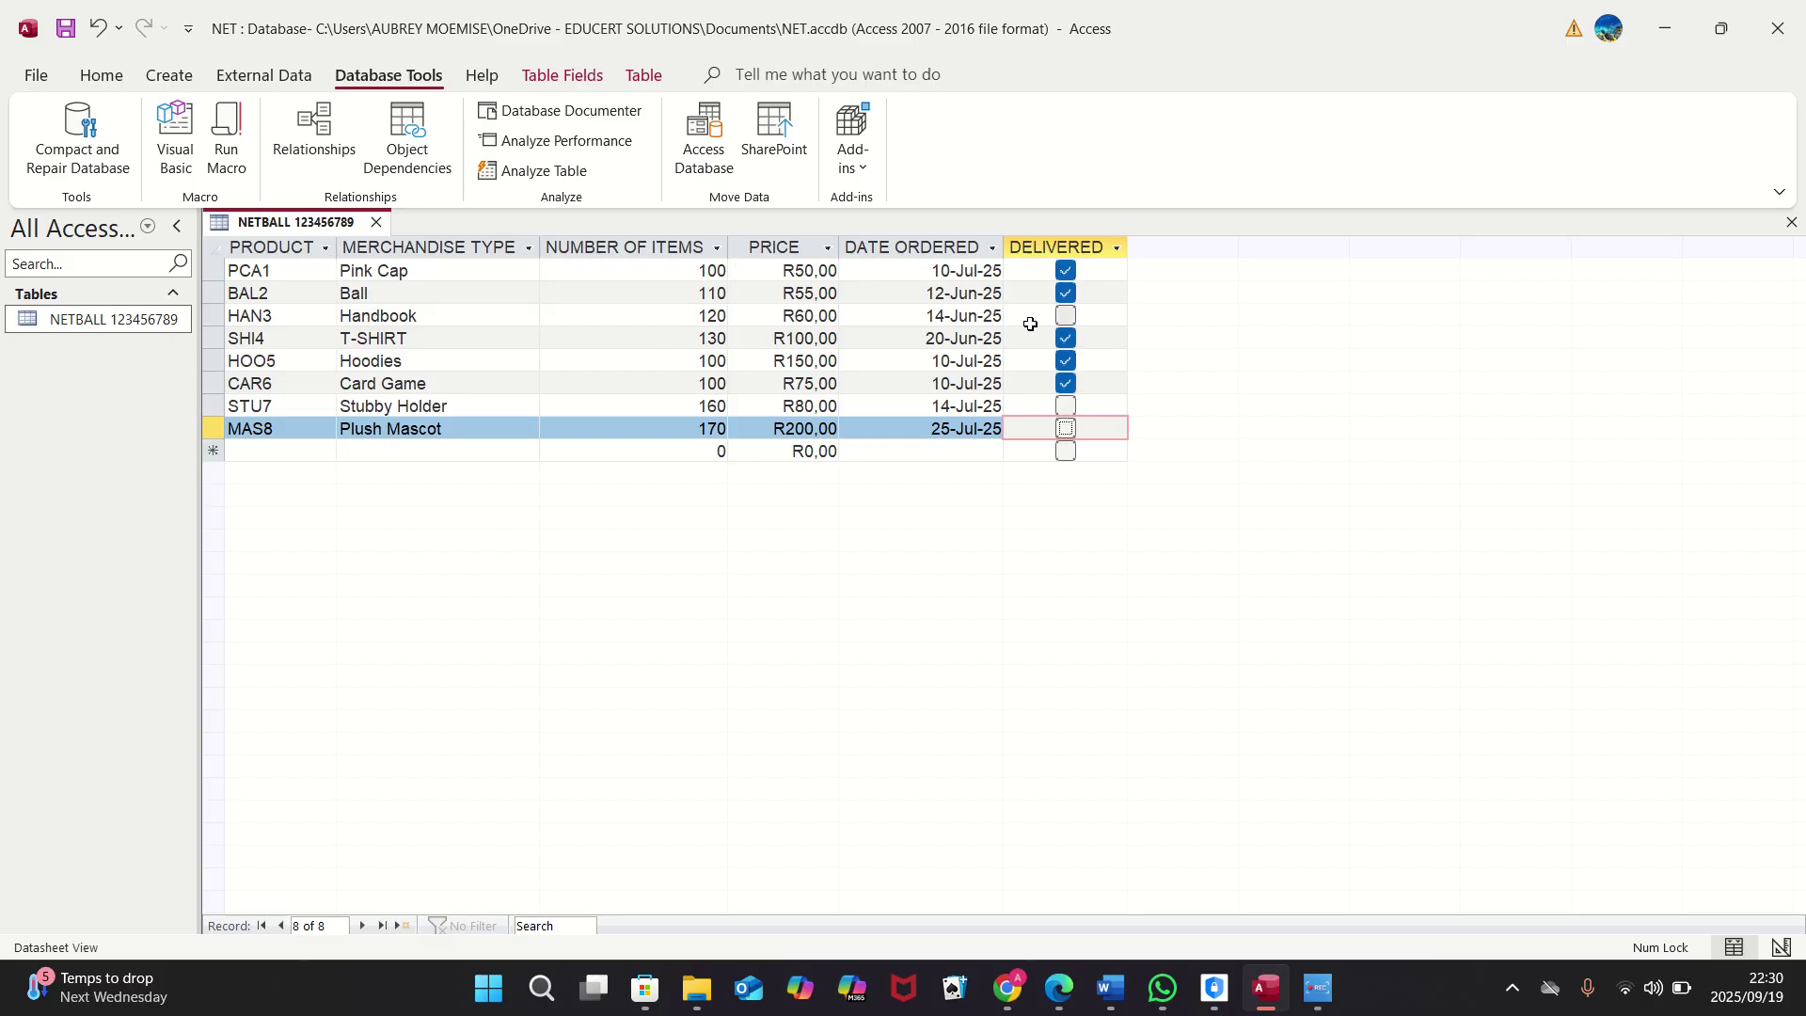
click(304, 451)
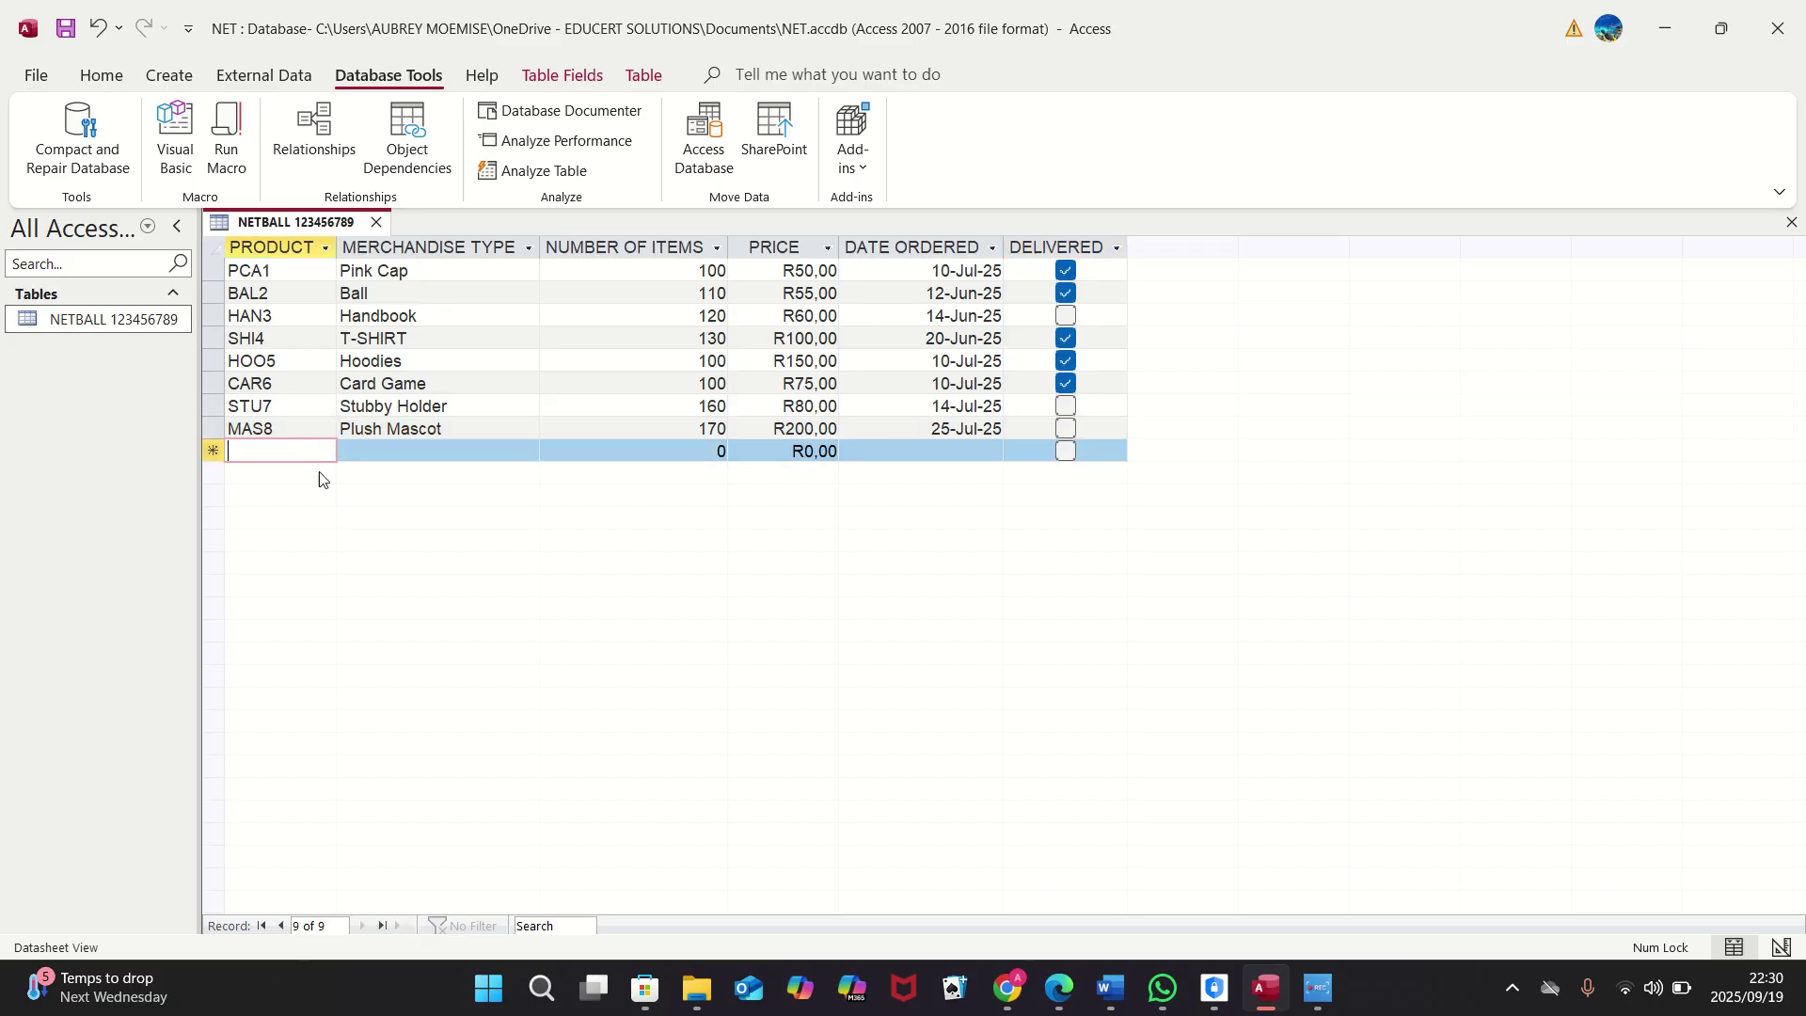
click(14, 71)
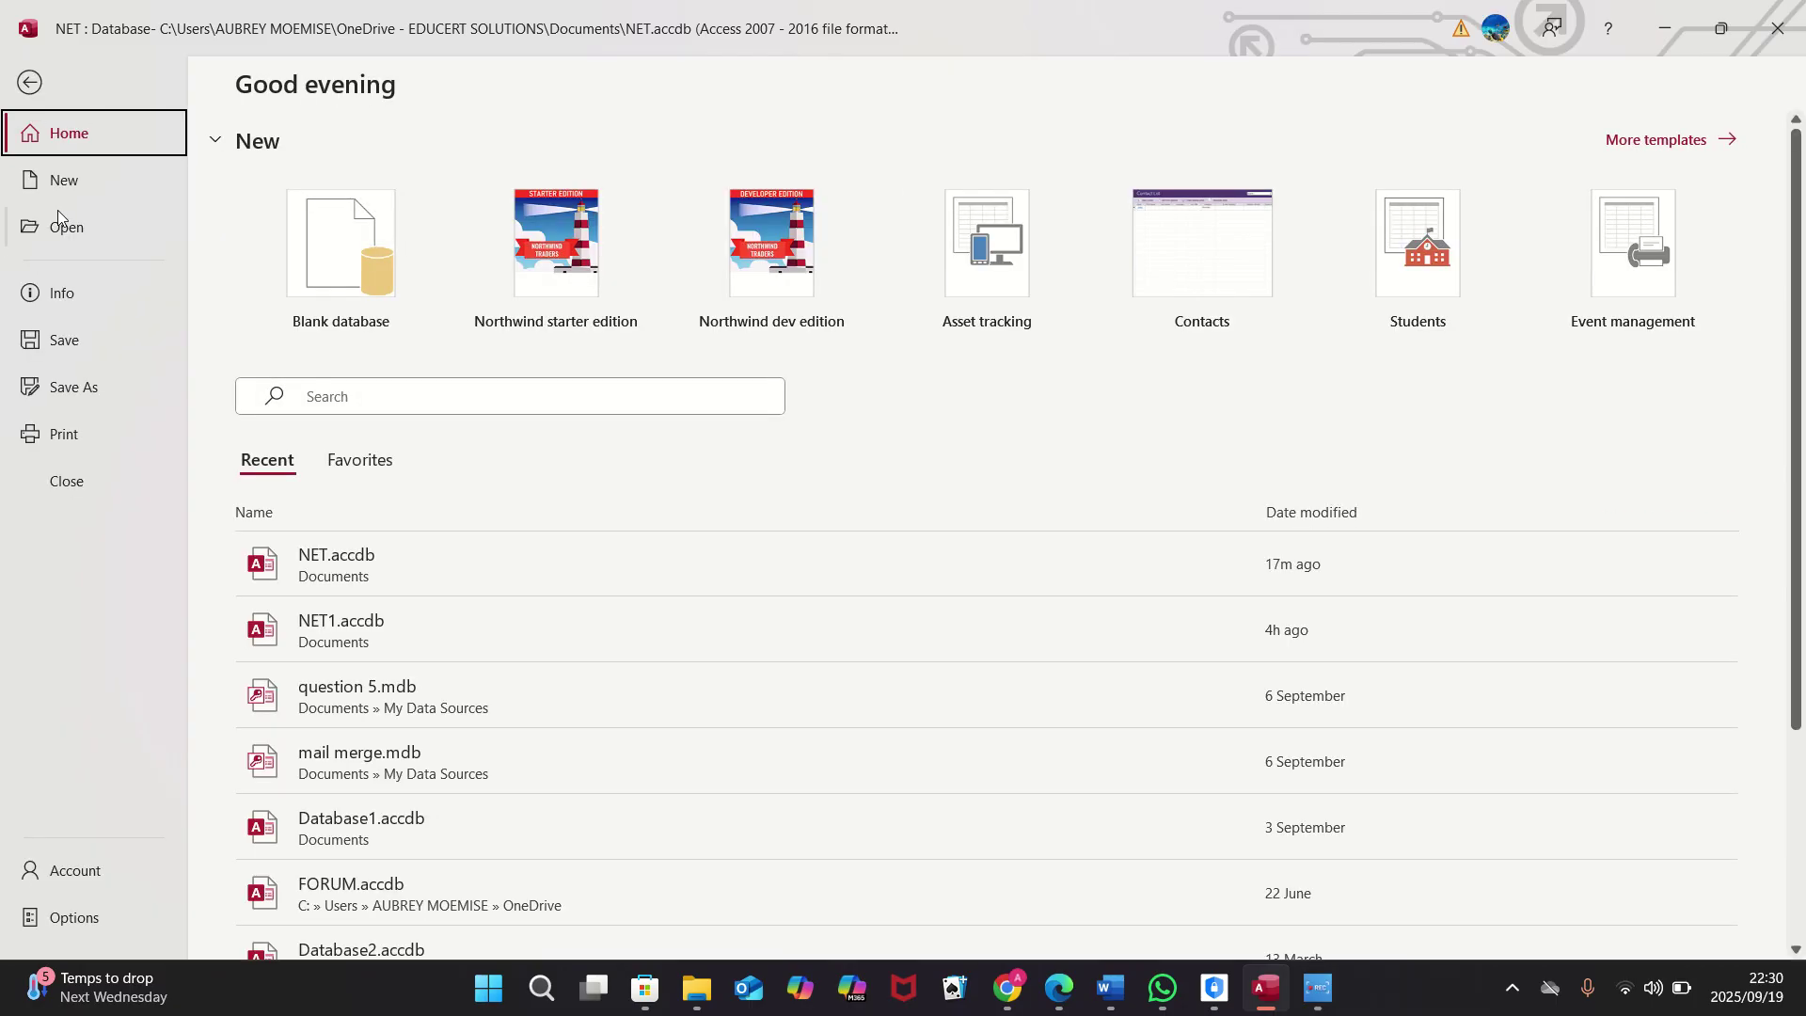
click(73, 343)
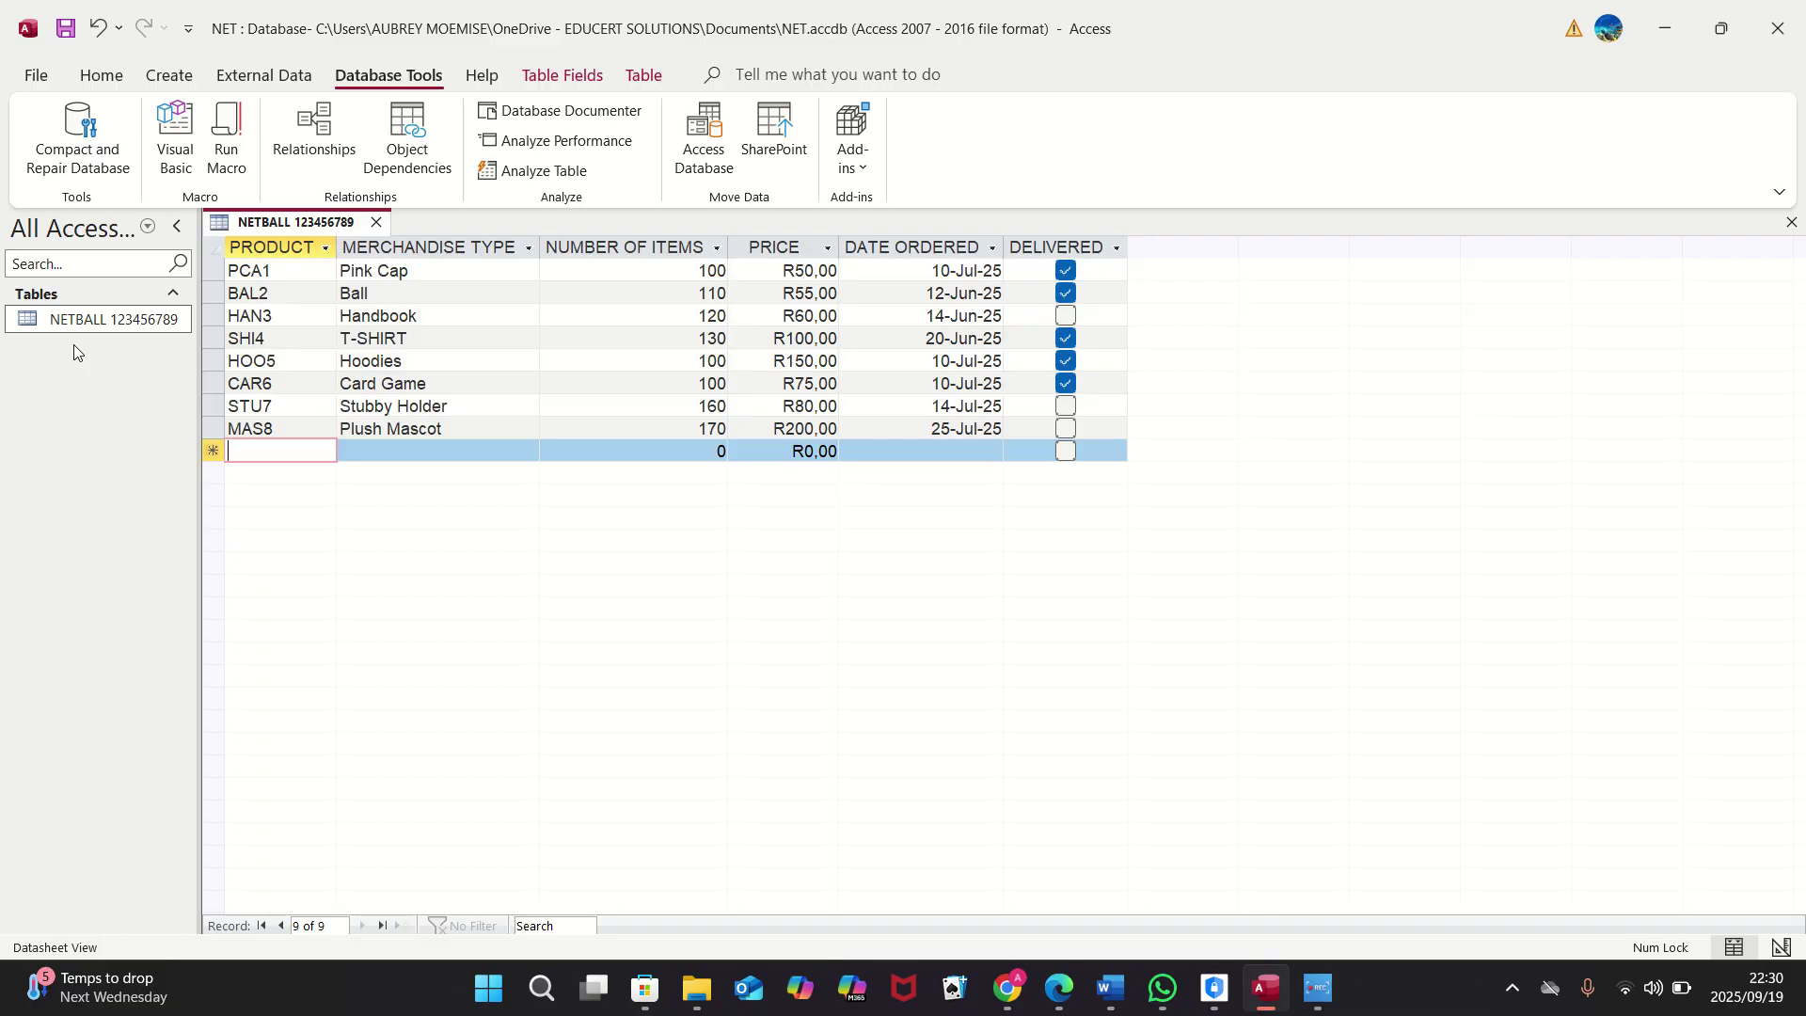
Step: Preview the NETBALL table for printing, set the page to landscape orientation, and close the preview
click(38, 76)
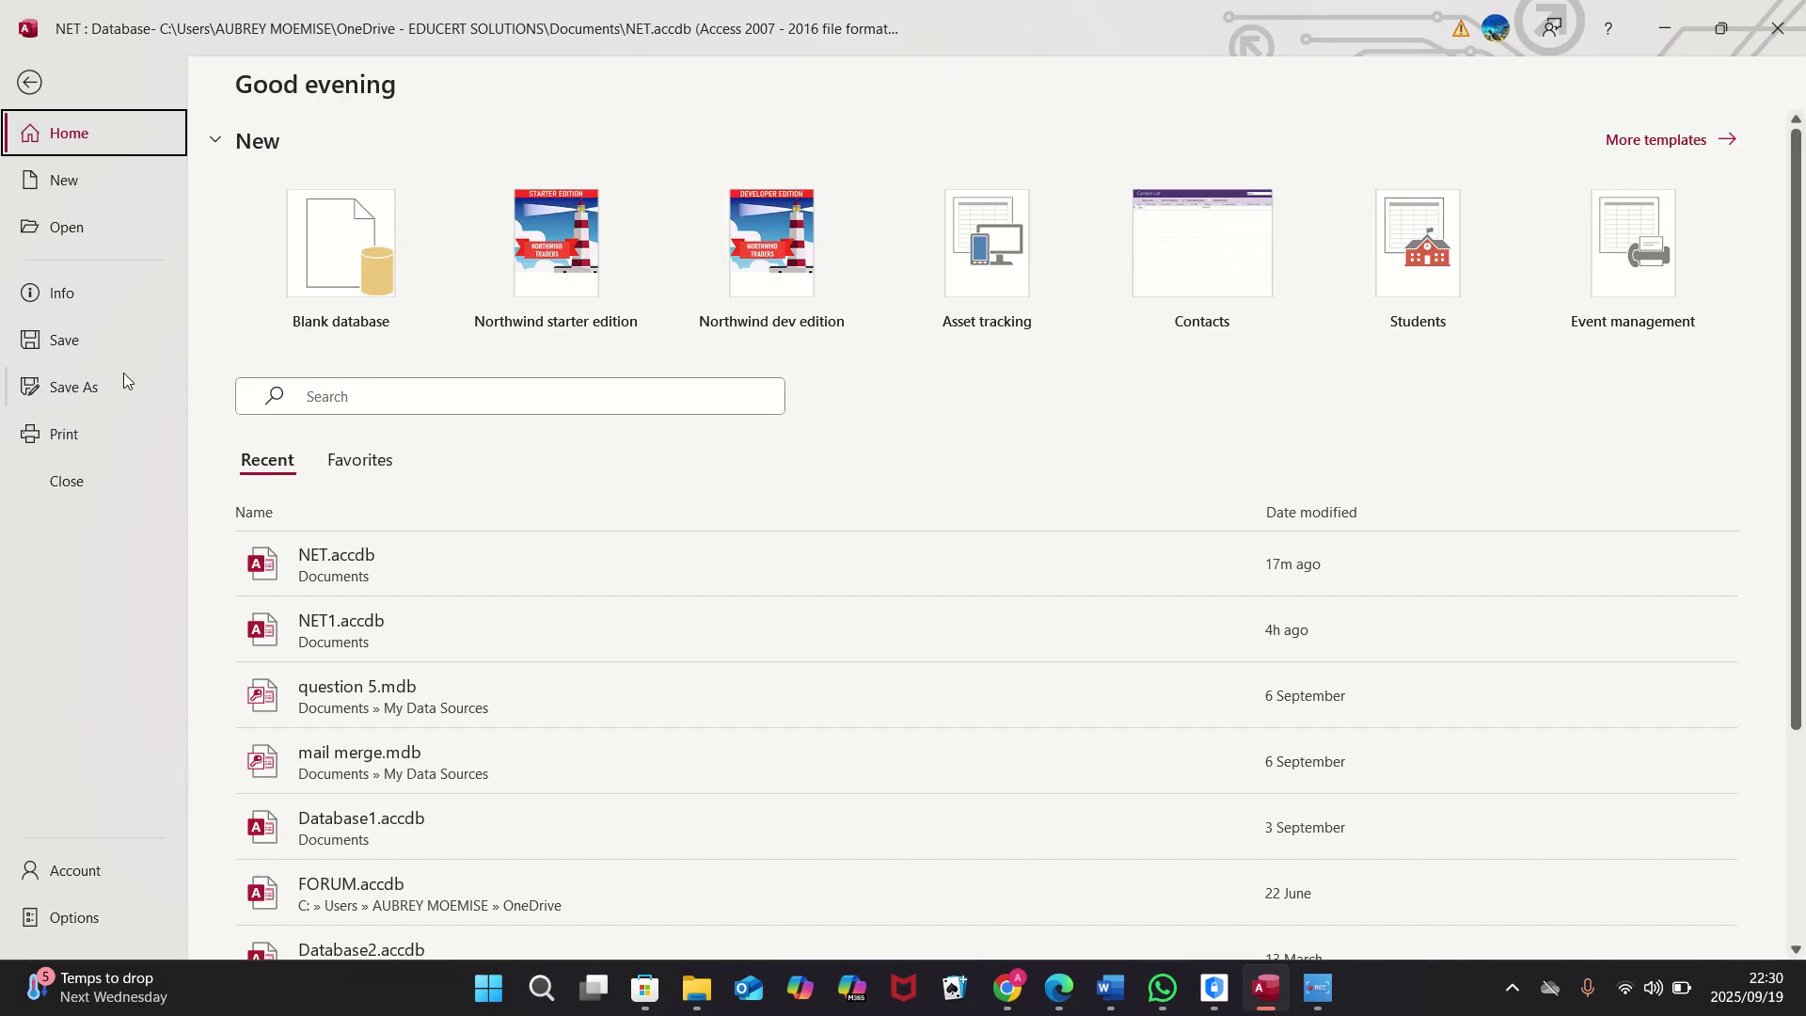
click(92, 440)
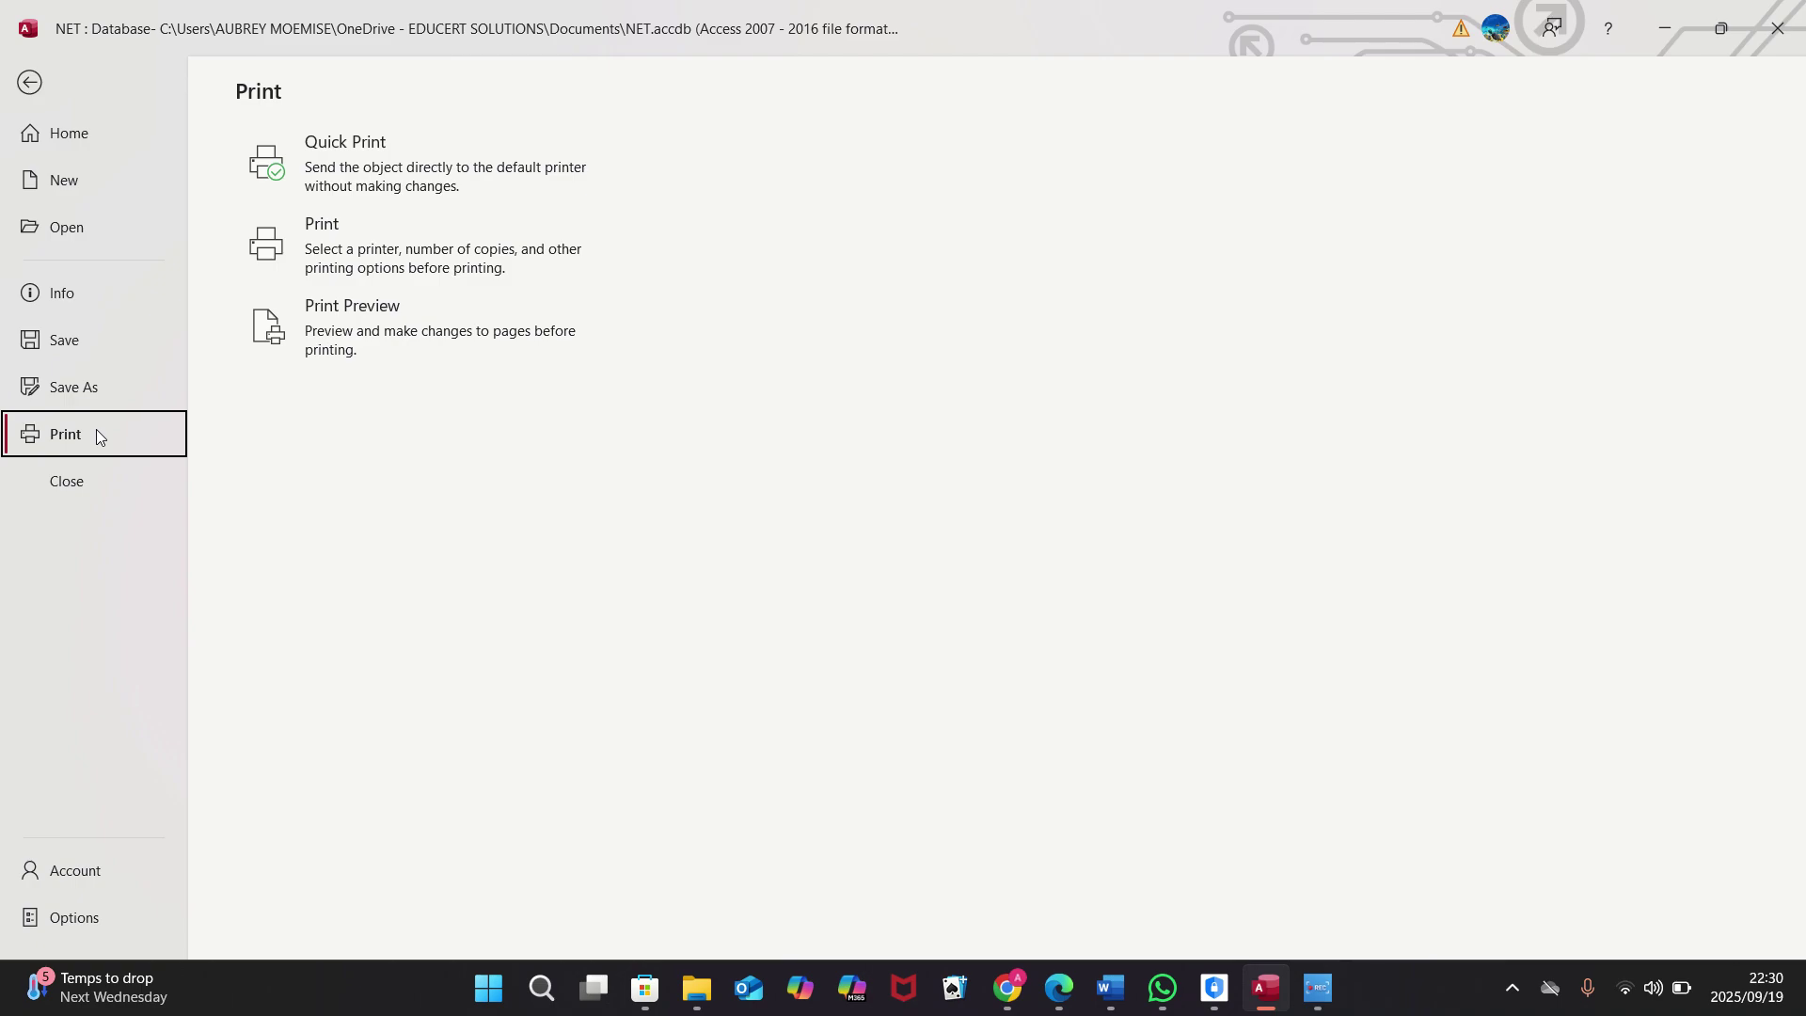
click(389, 331)
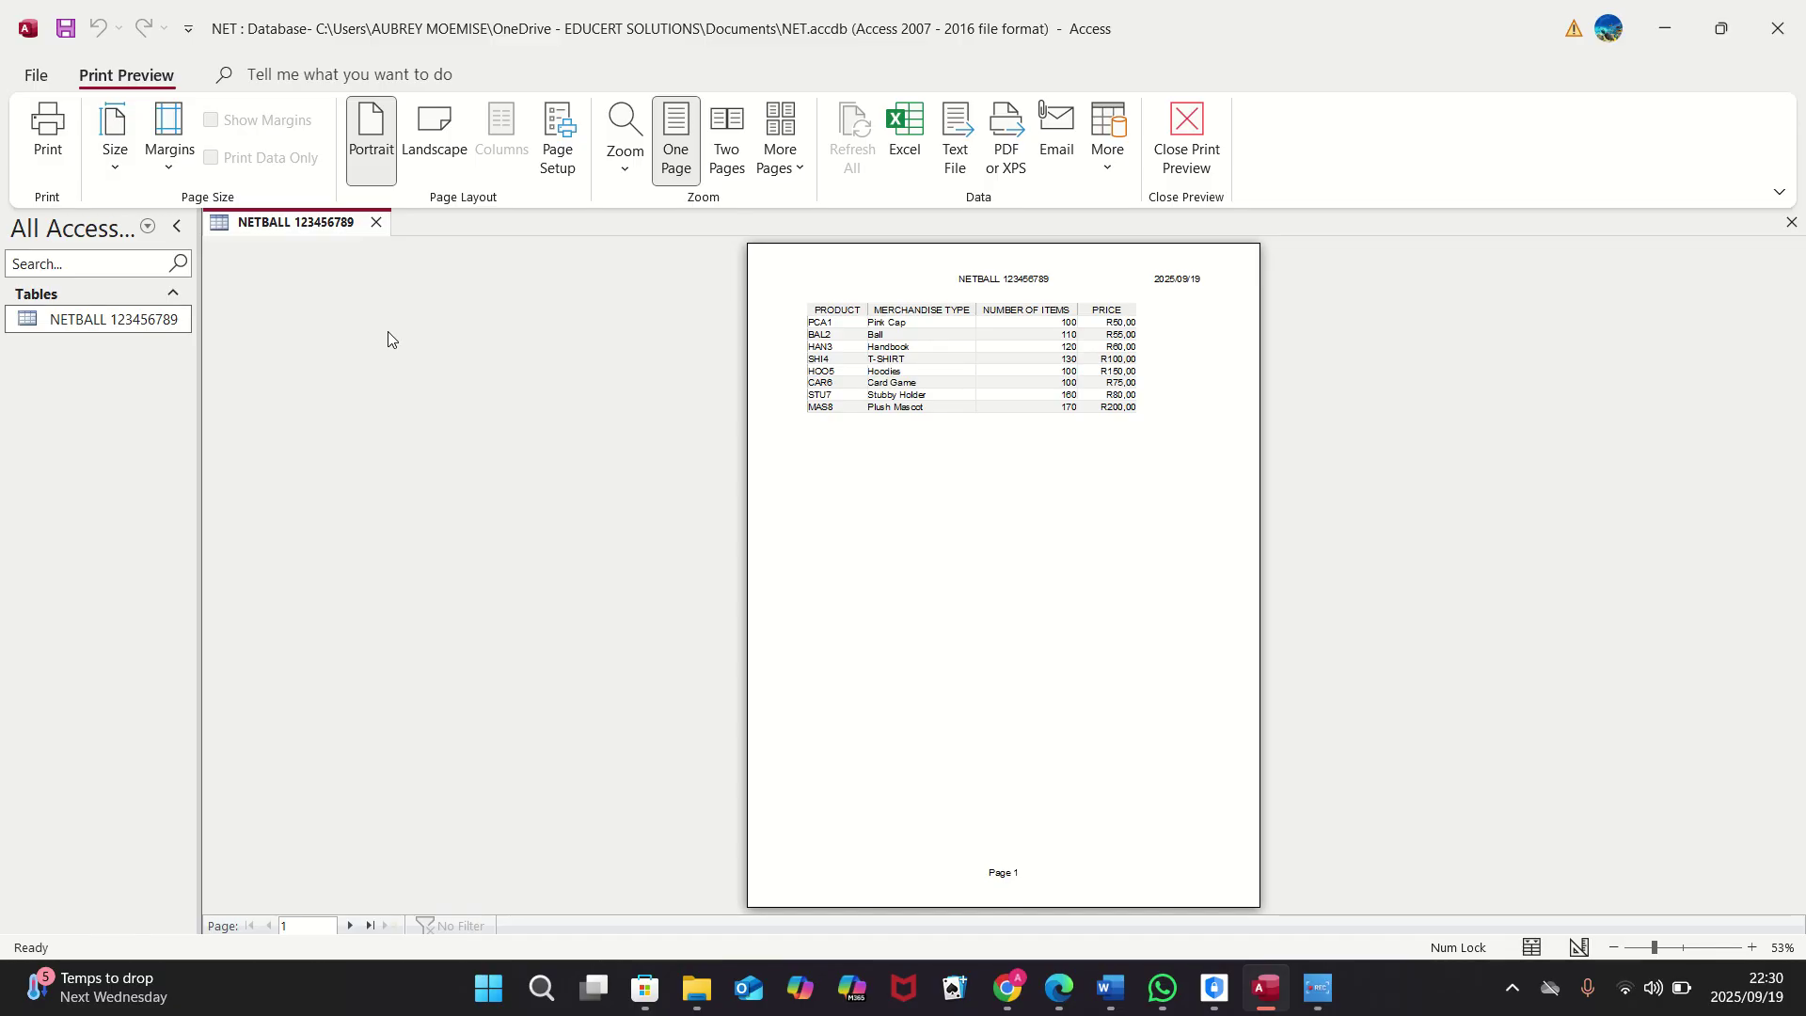
click(421, 160)
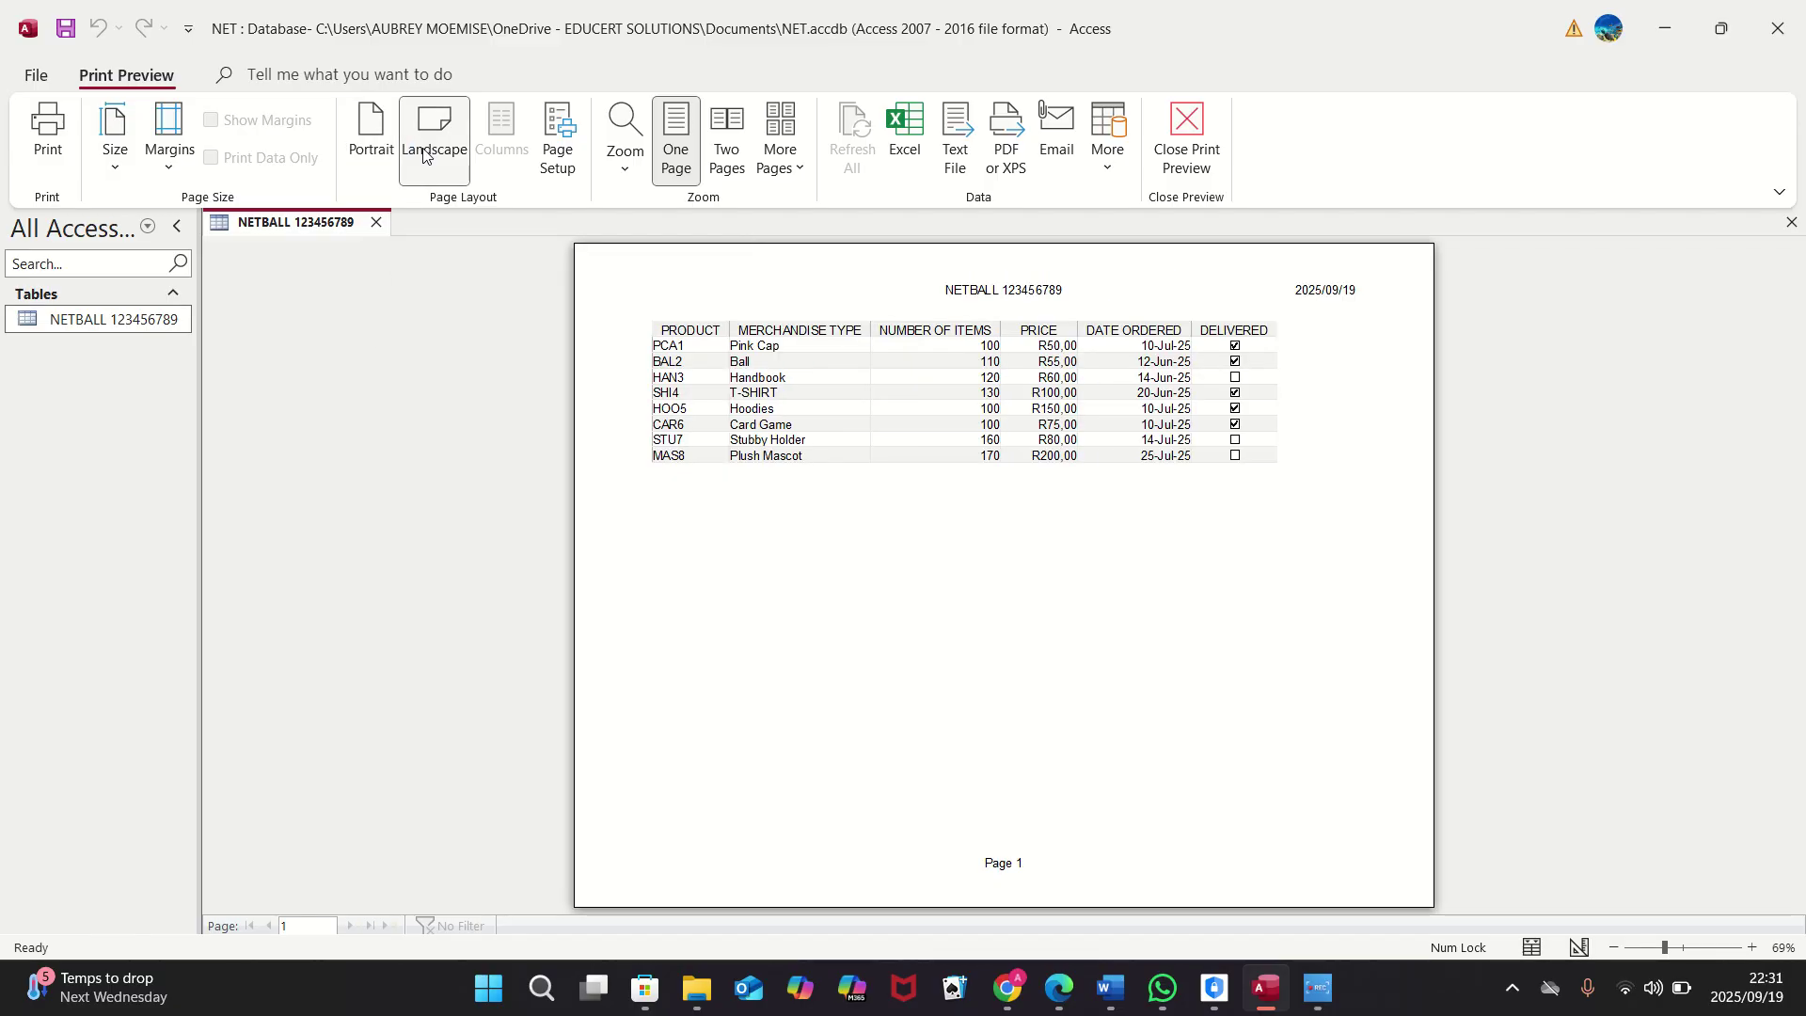
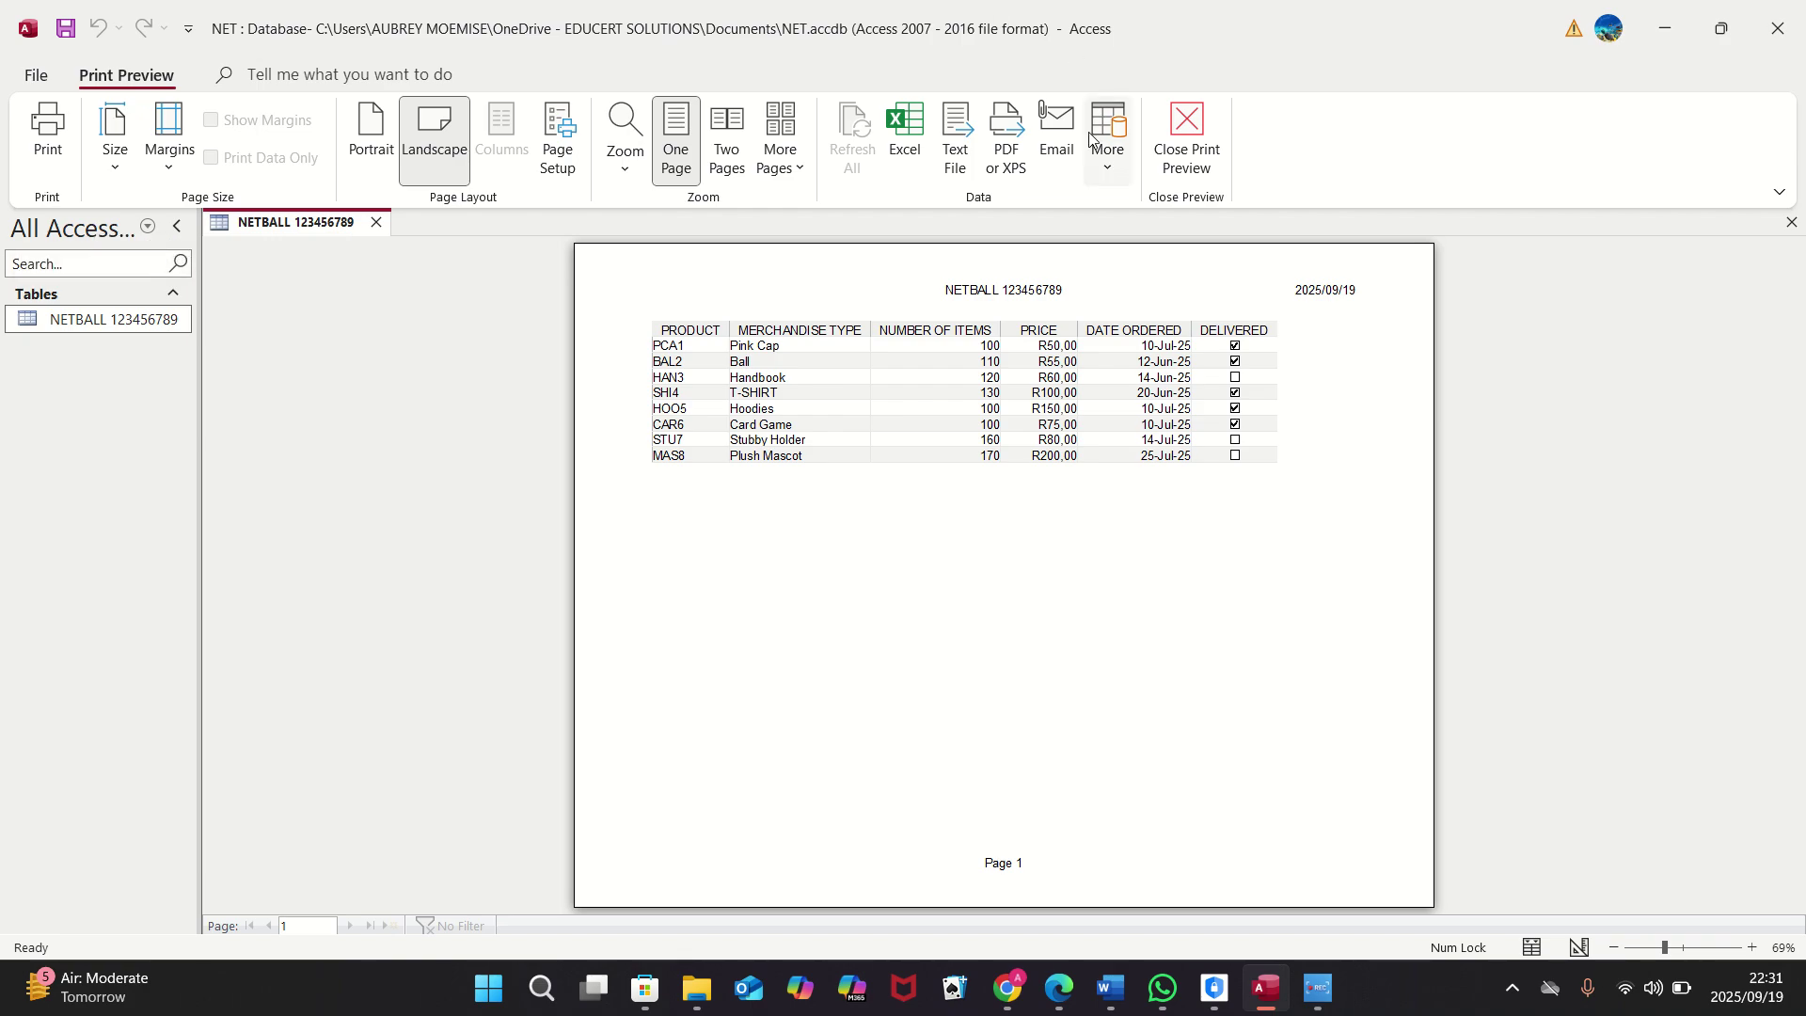
click(1156, 160)
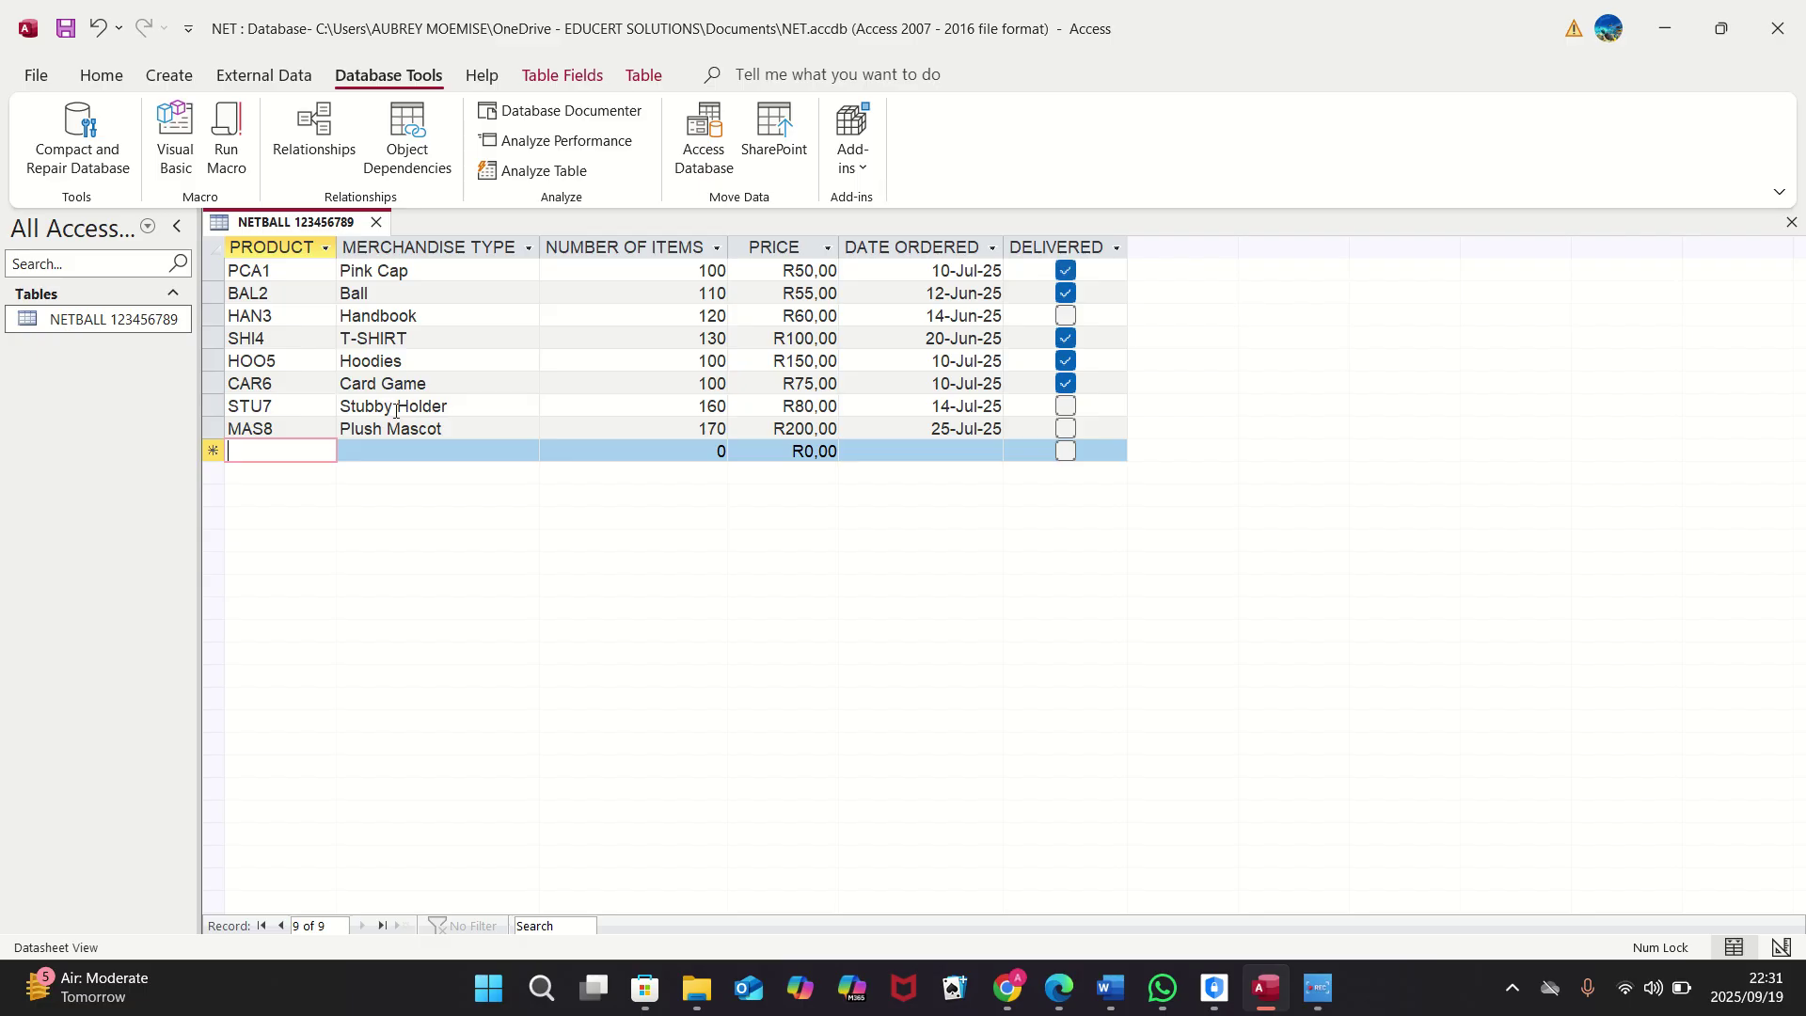
Step: Copy the NETBALL table with its structure and data into a new table named BALL1 followed by the examination number
click(101, 324)
right_click(101, 324)
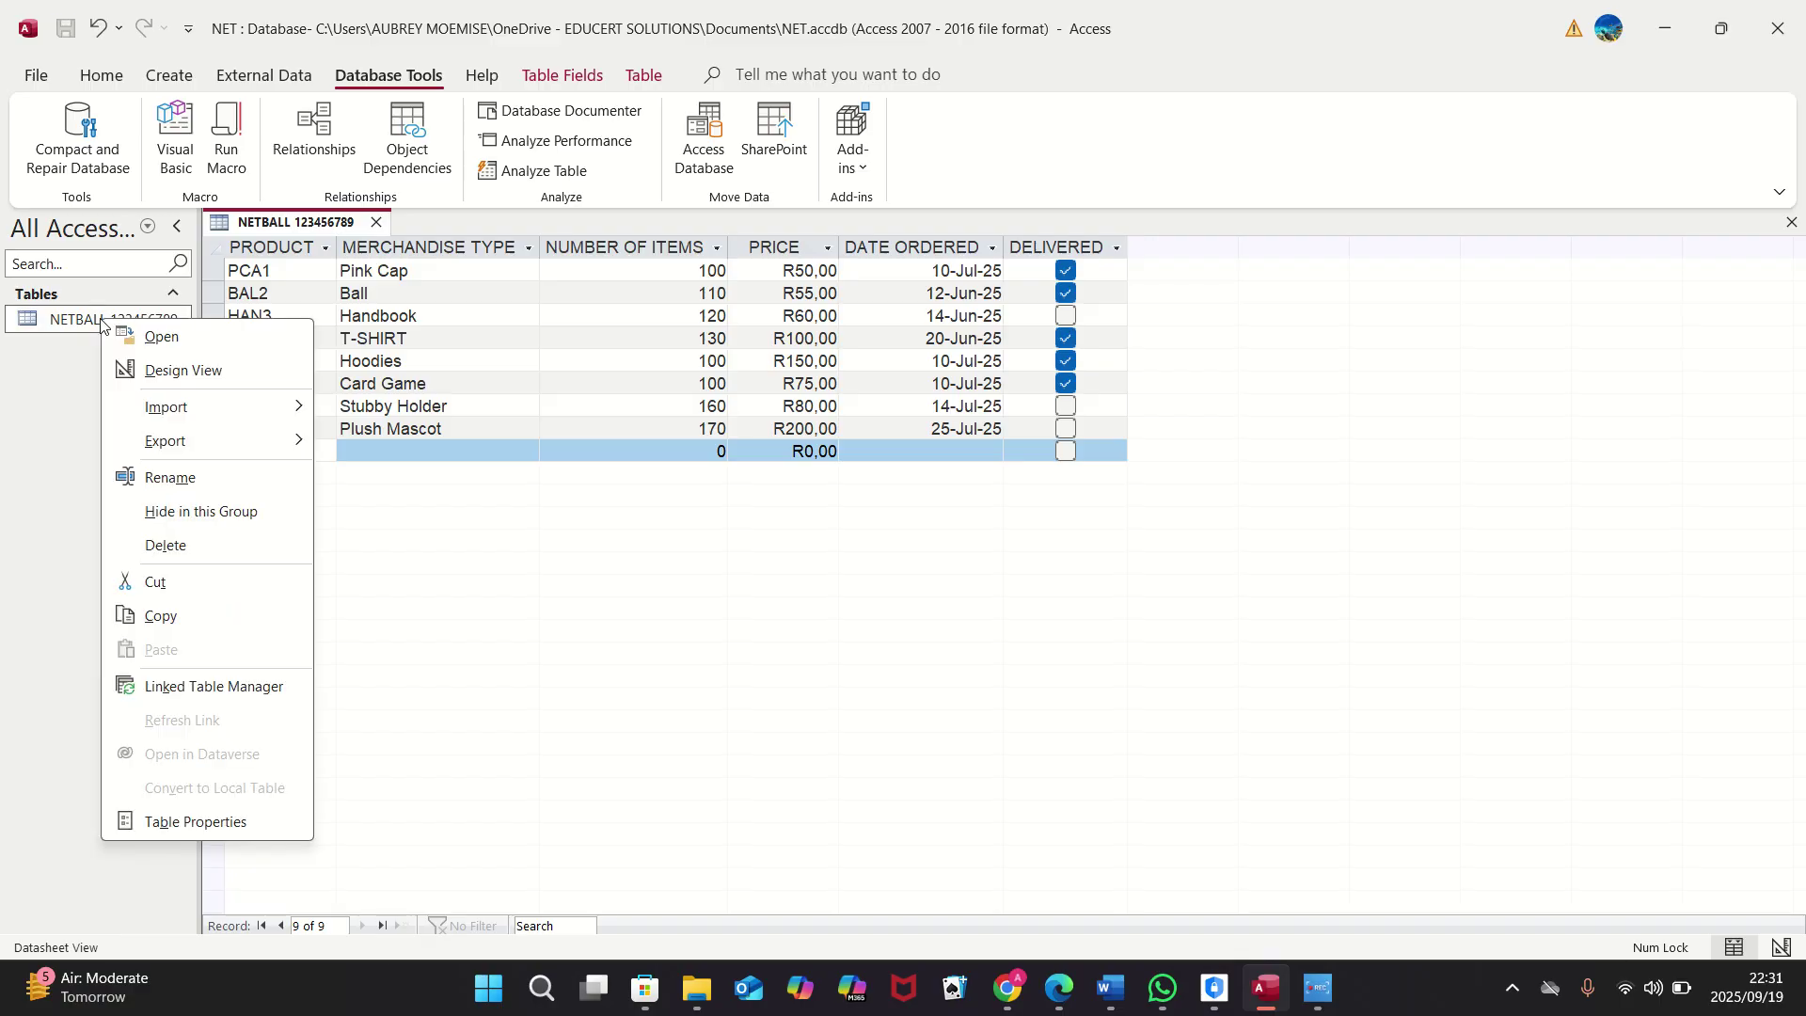
click(137, 616)
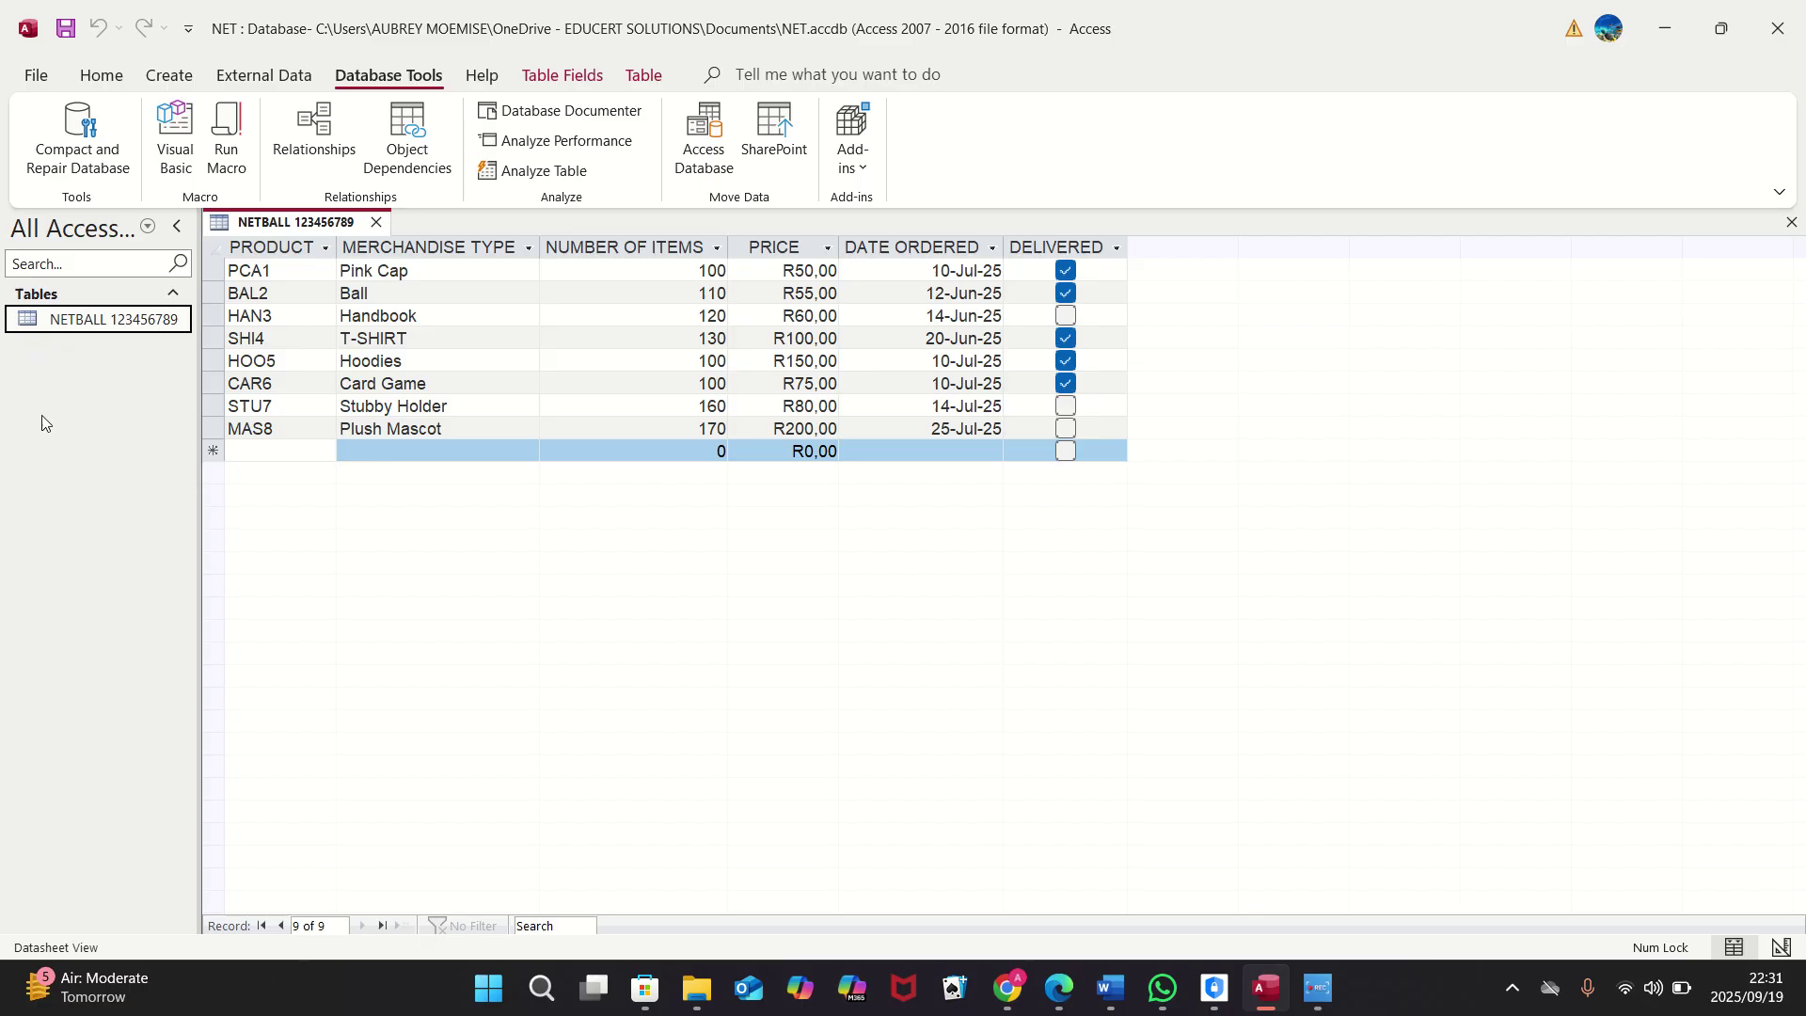
right_click(65, 380)
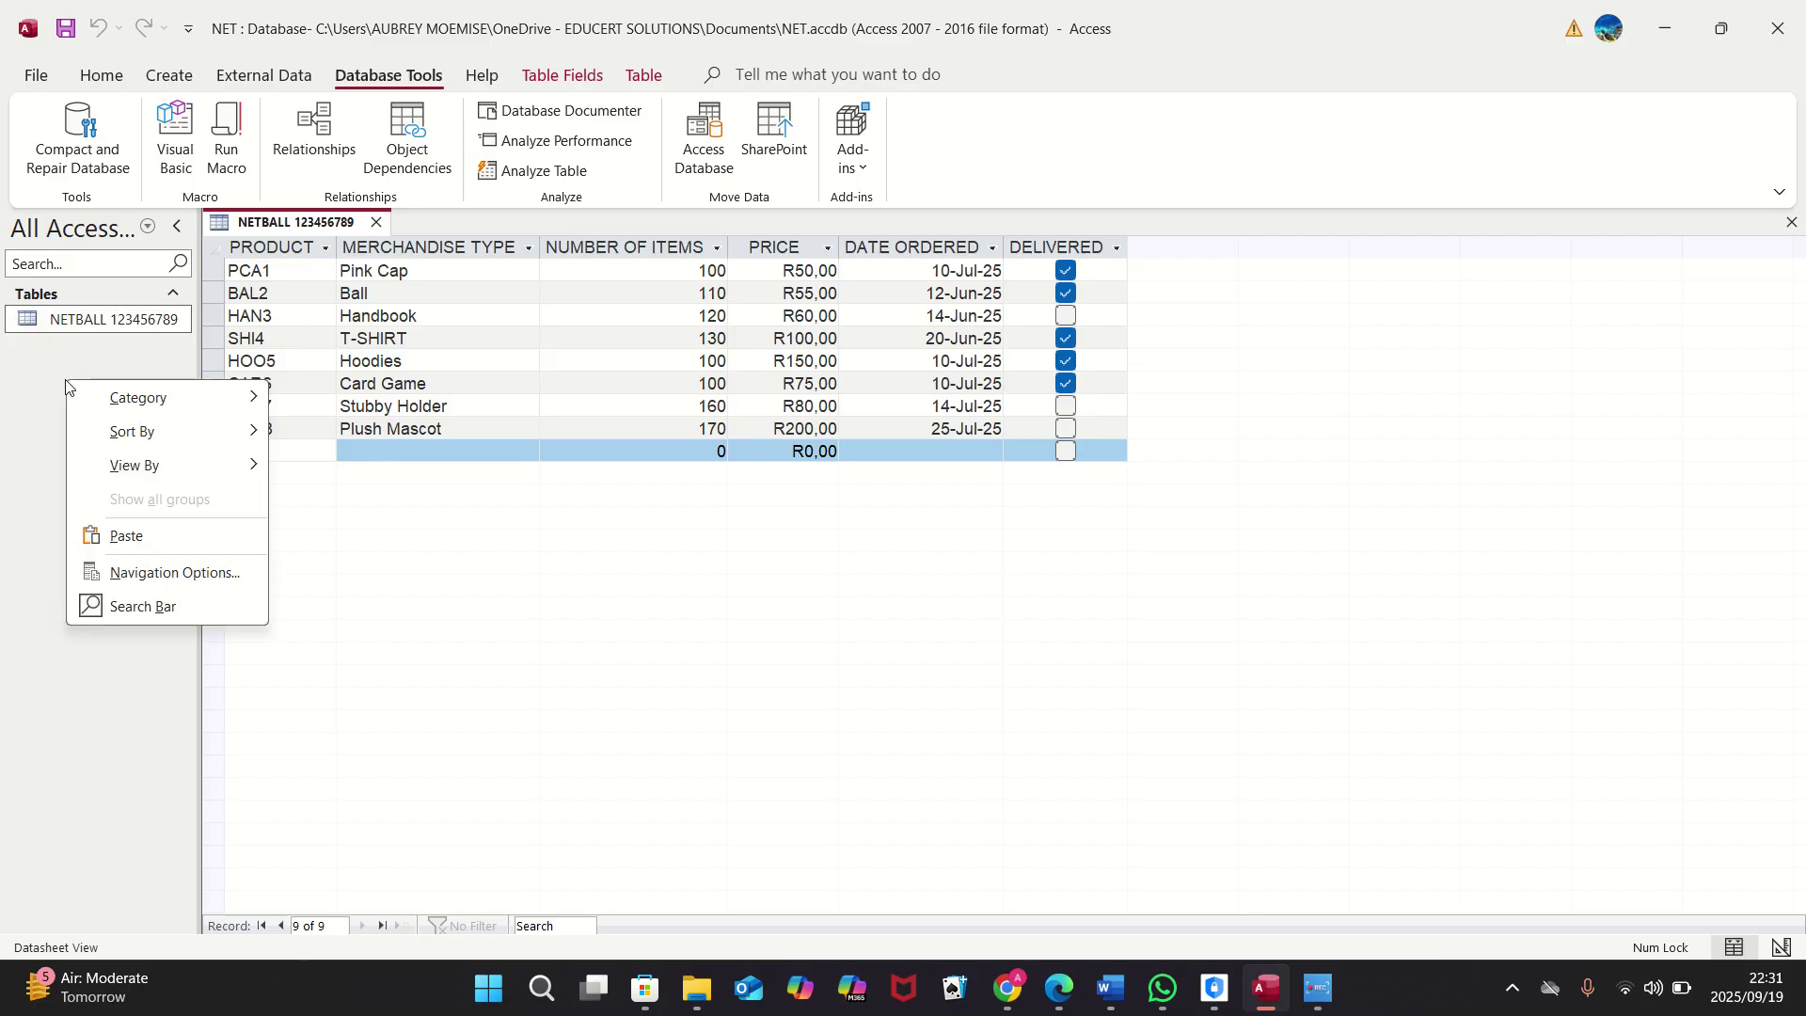
click(167, 539)
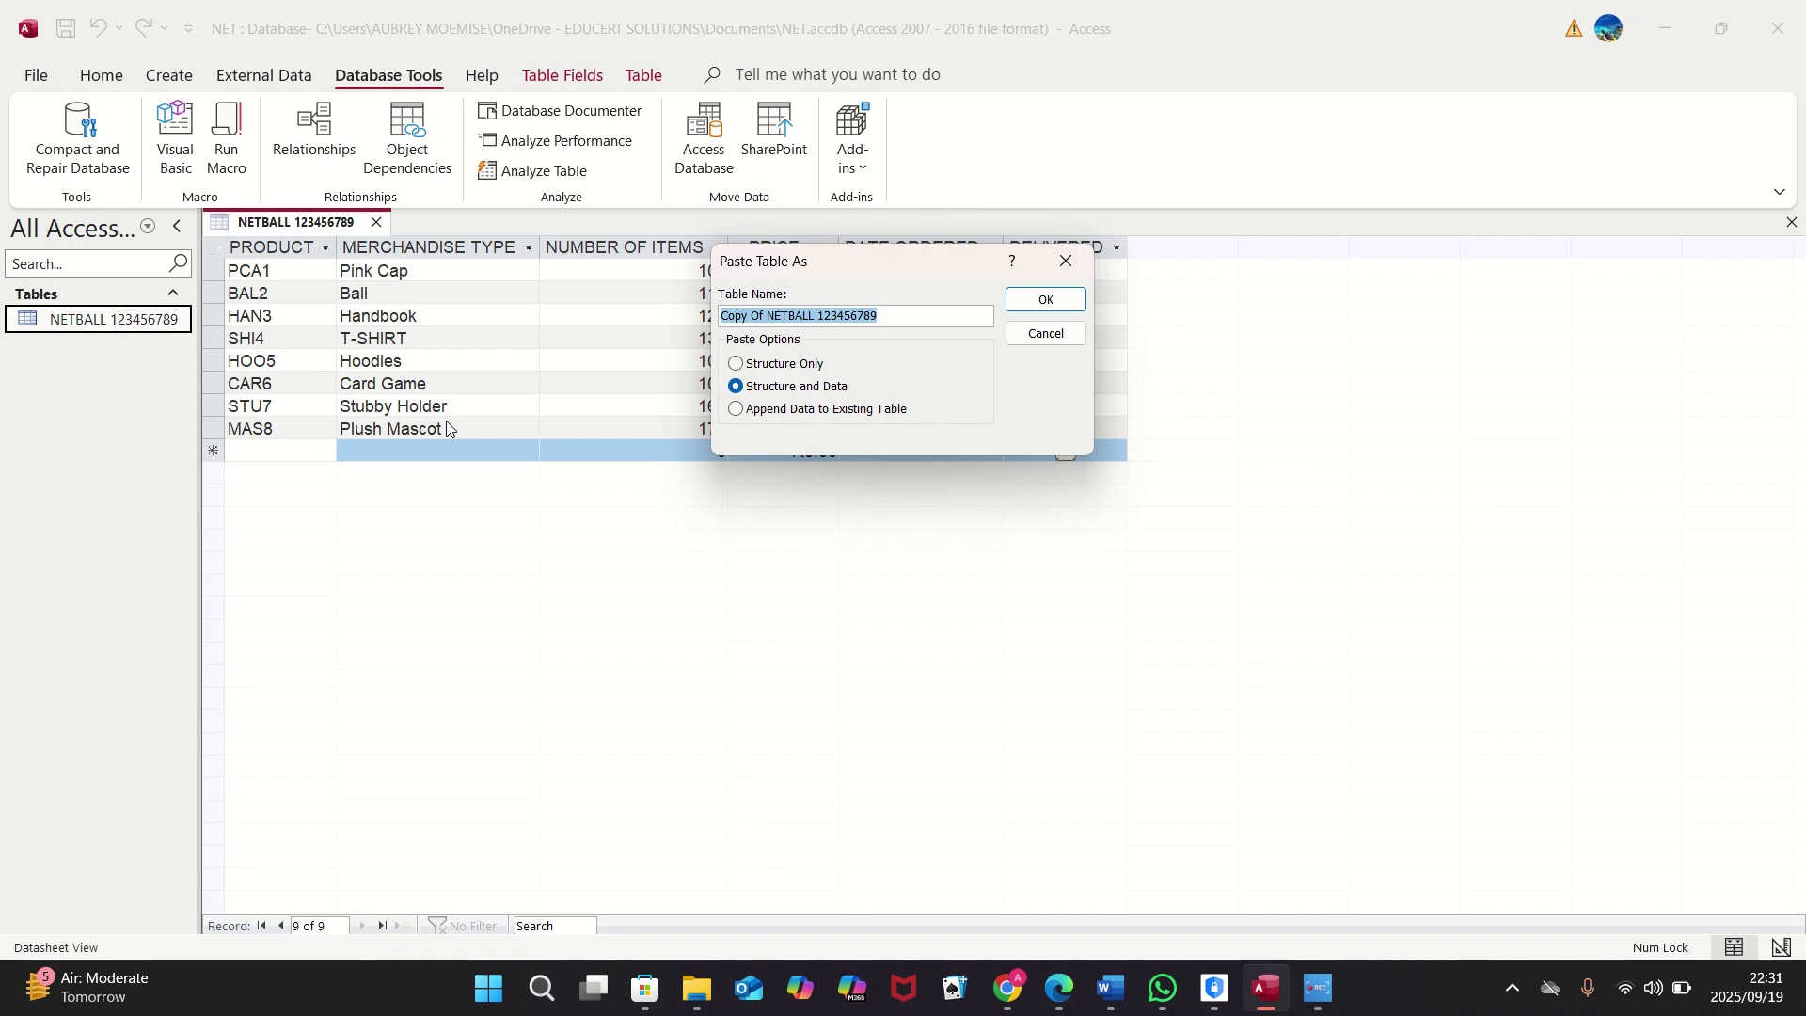
click(811, 316)
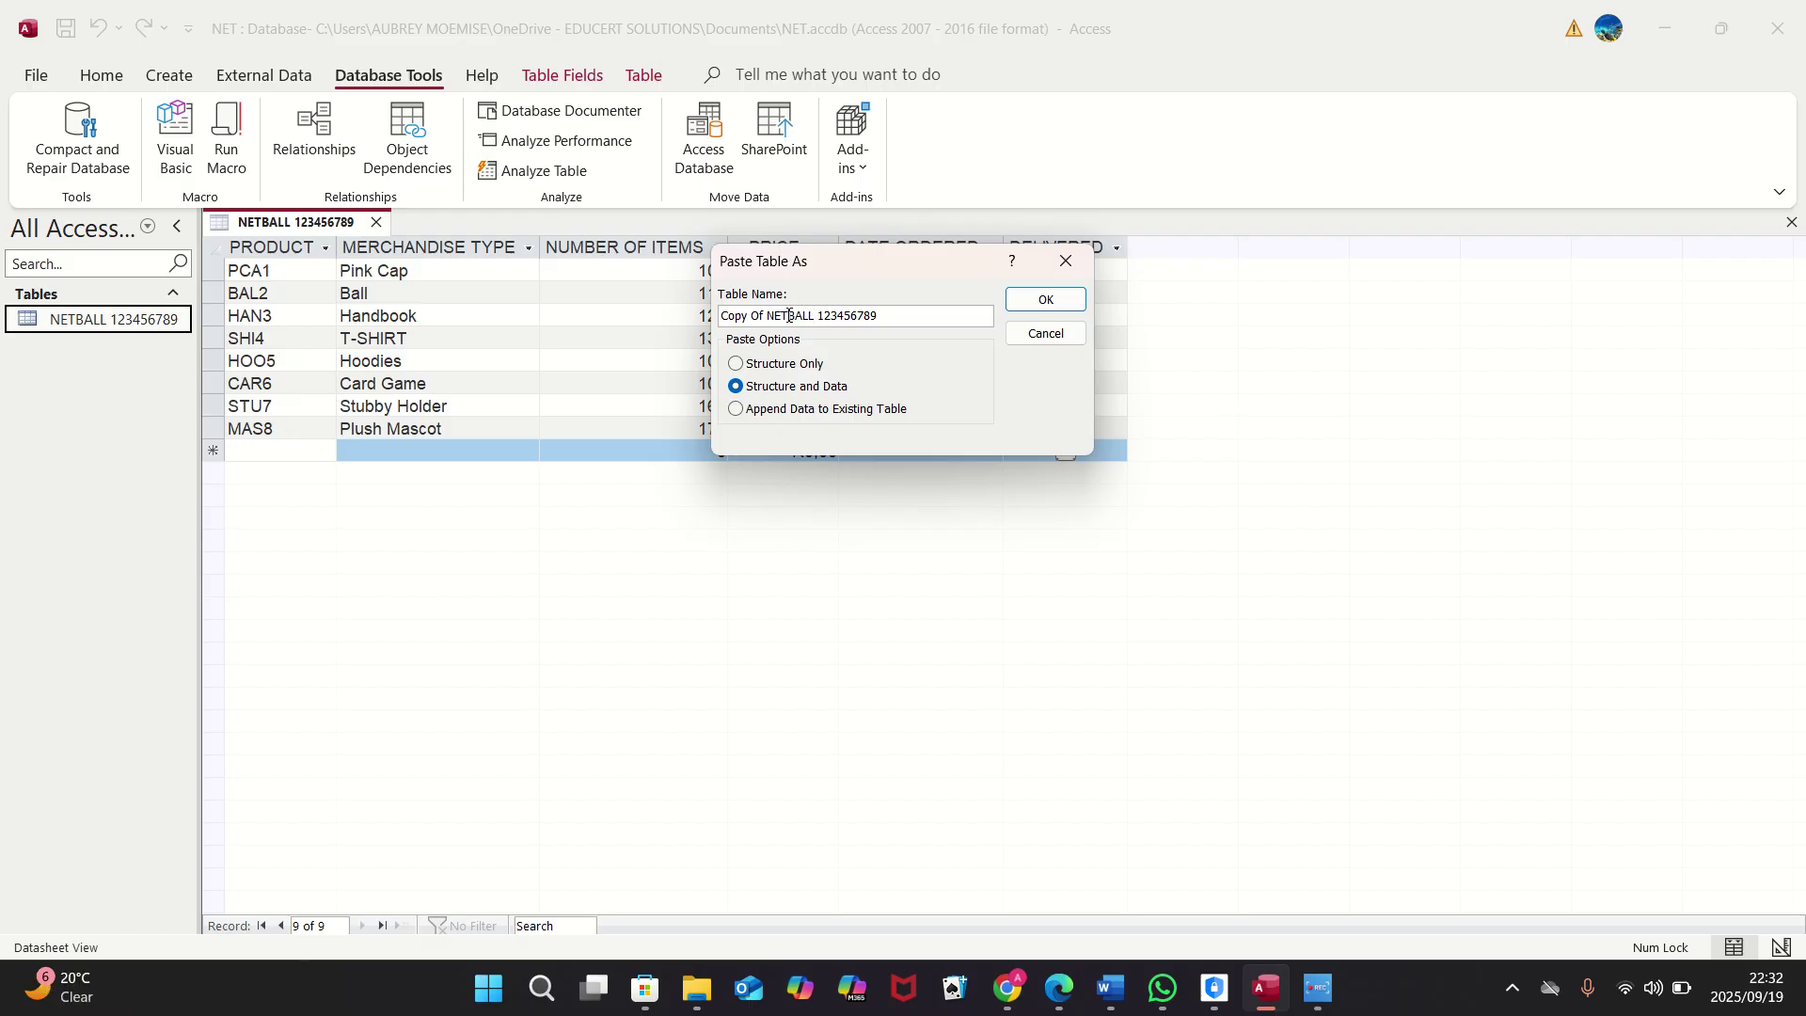
drag(789, 316, 701, 321)
key(BackSpace)
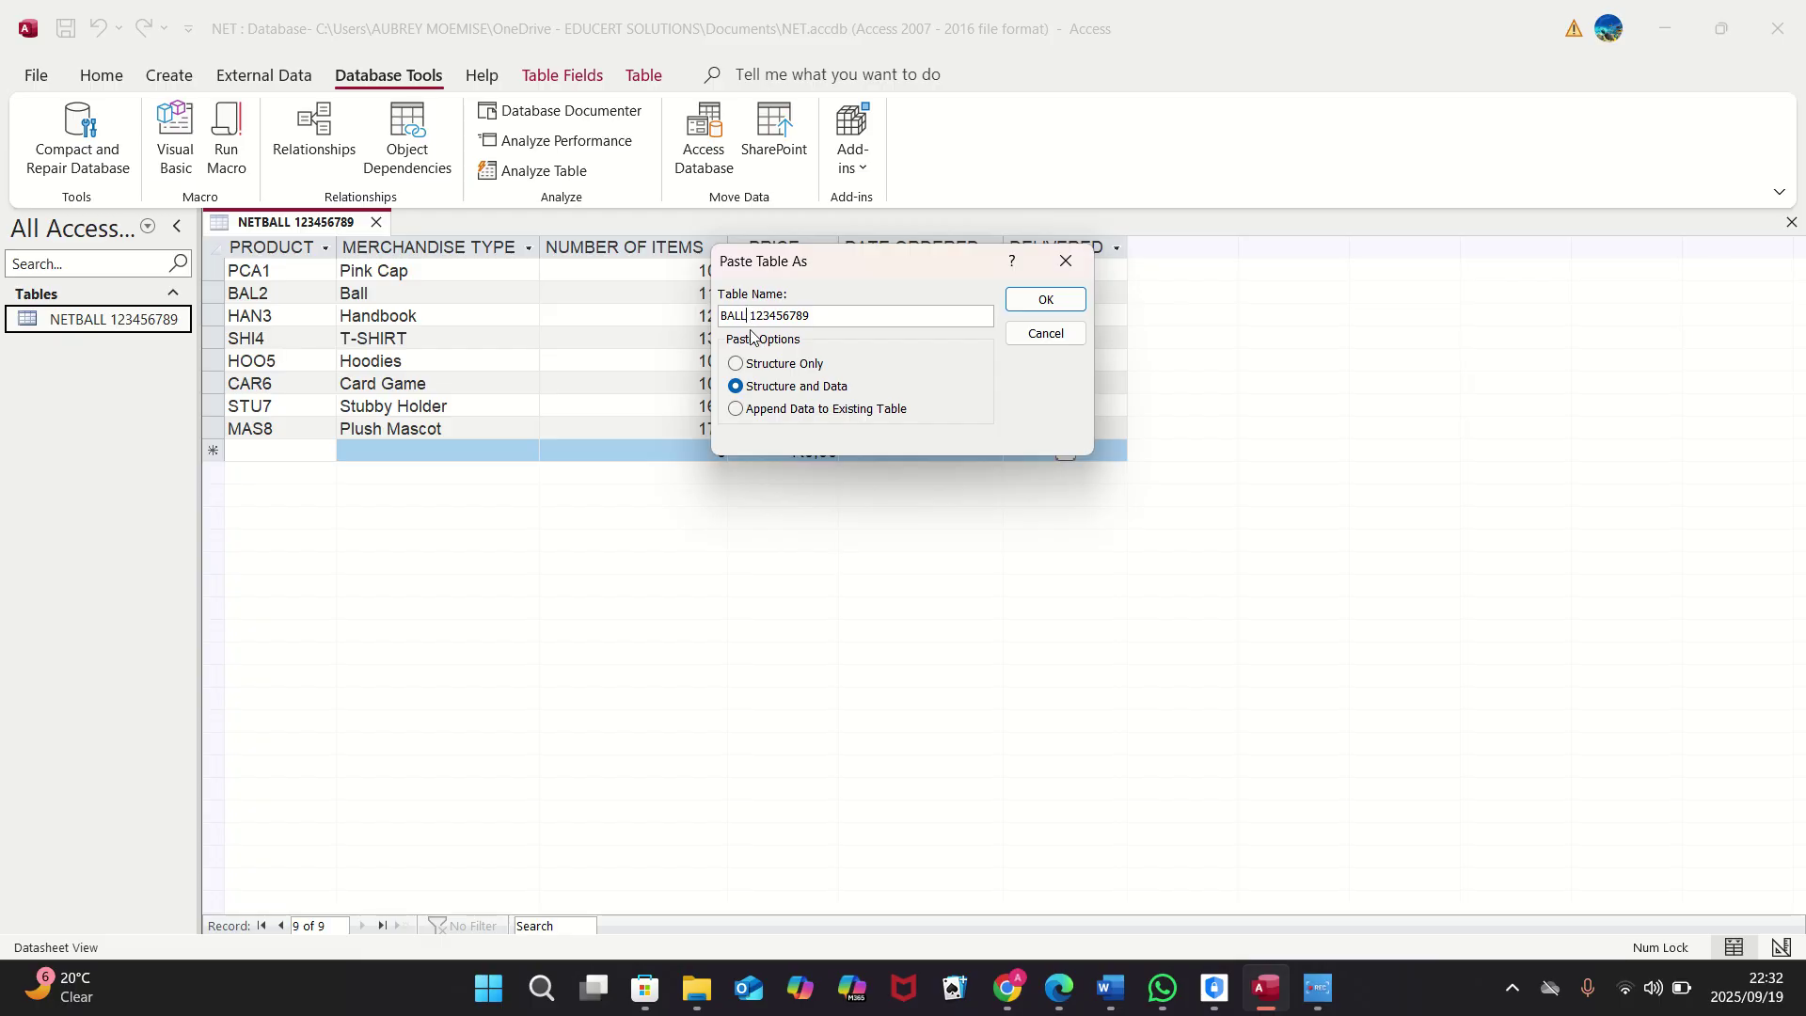
text(1)
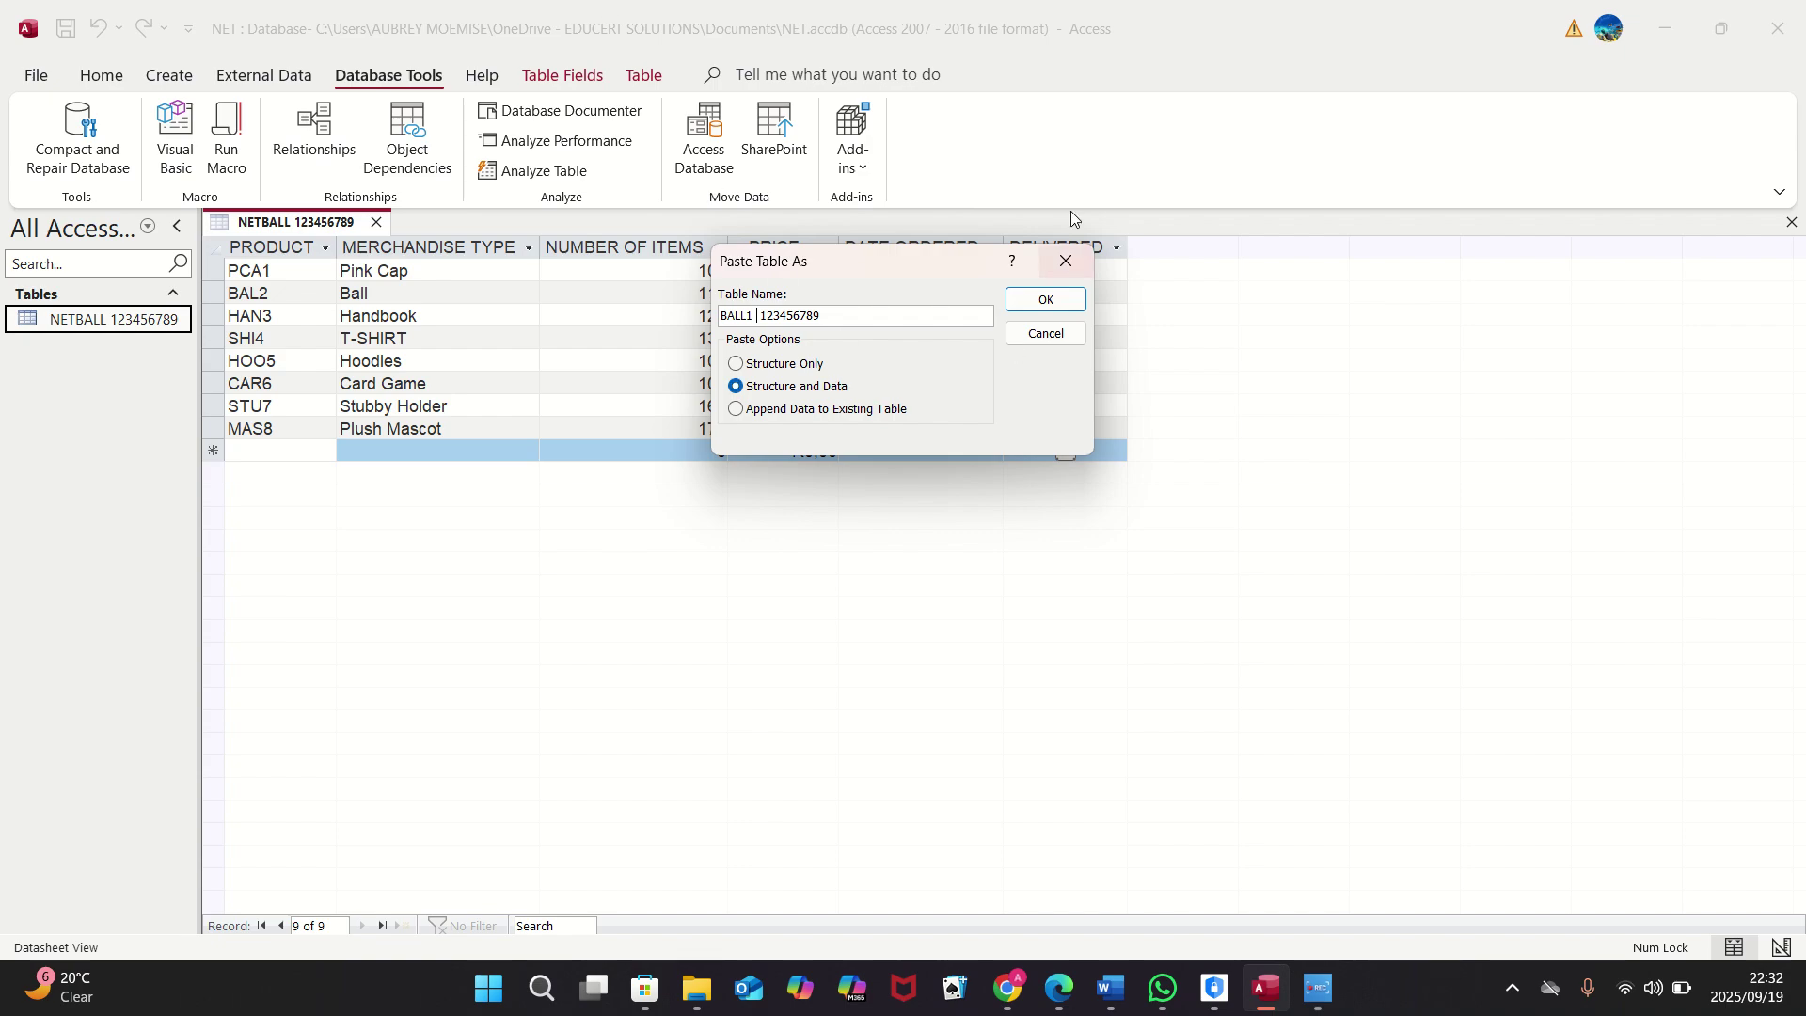
click(1038, 298)
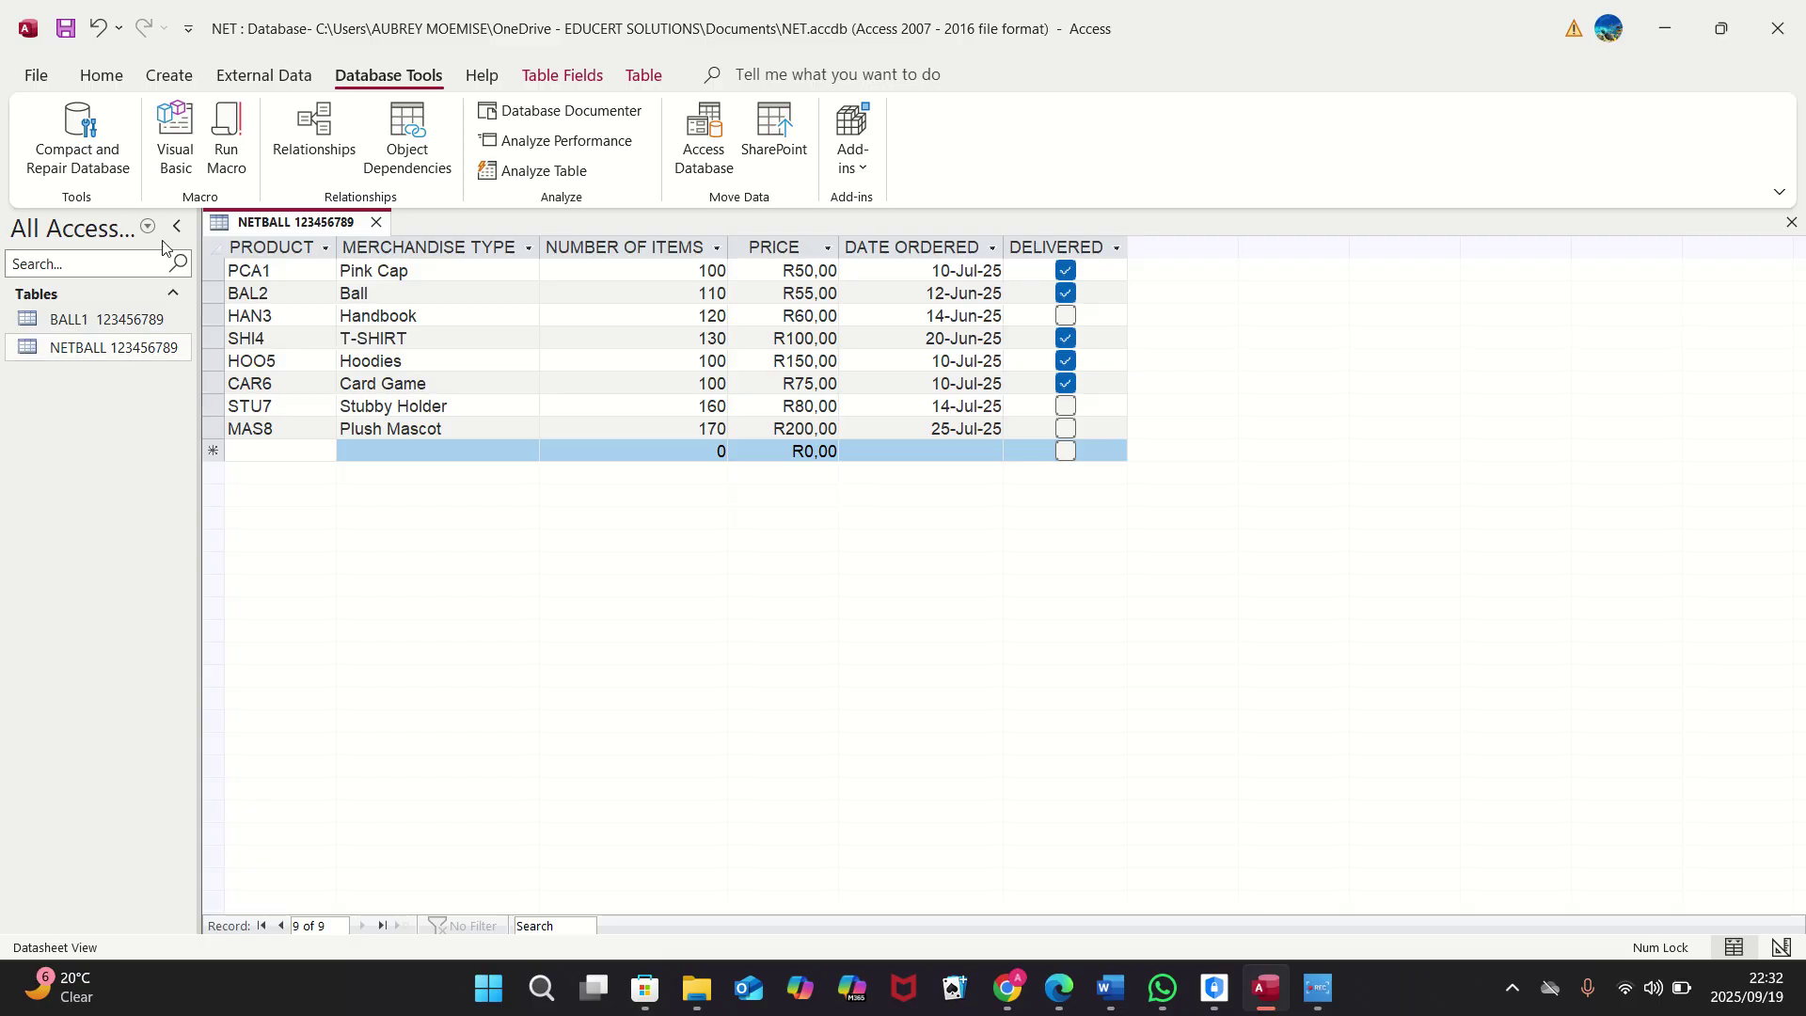
Step: Open the BALL1 table in Datasheet View
click(167, 346)
click(129, 325)
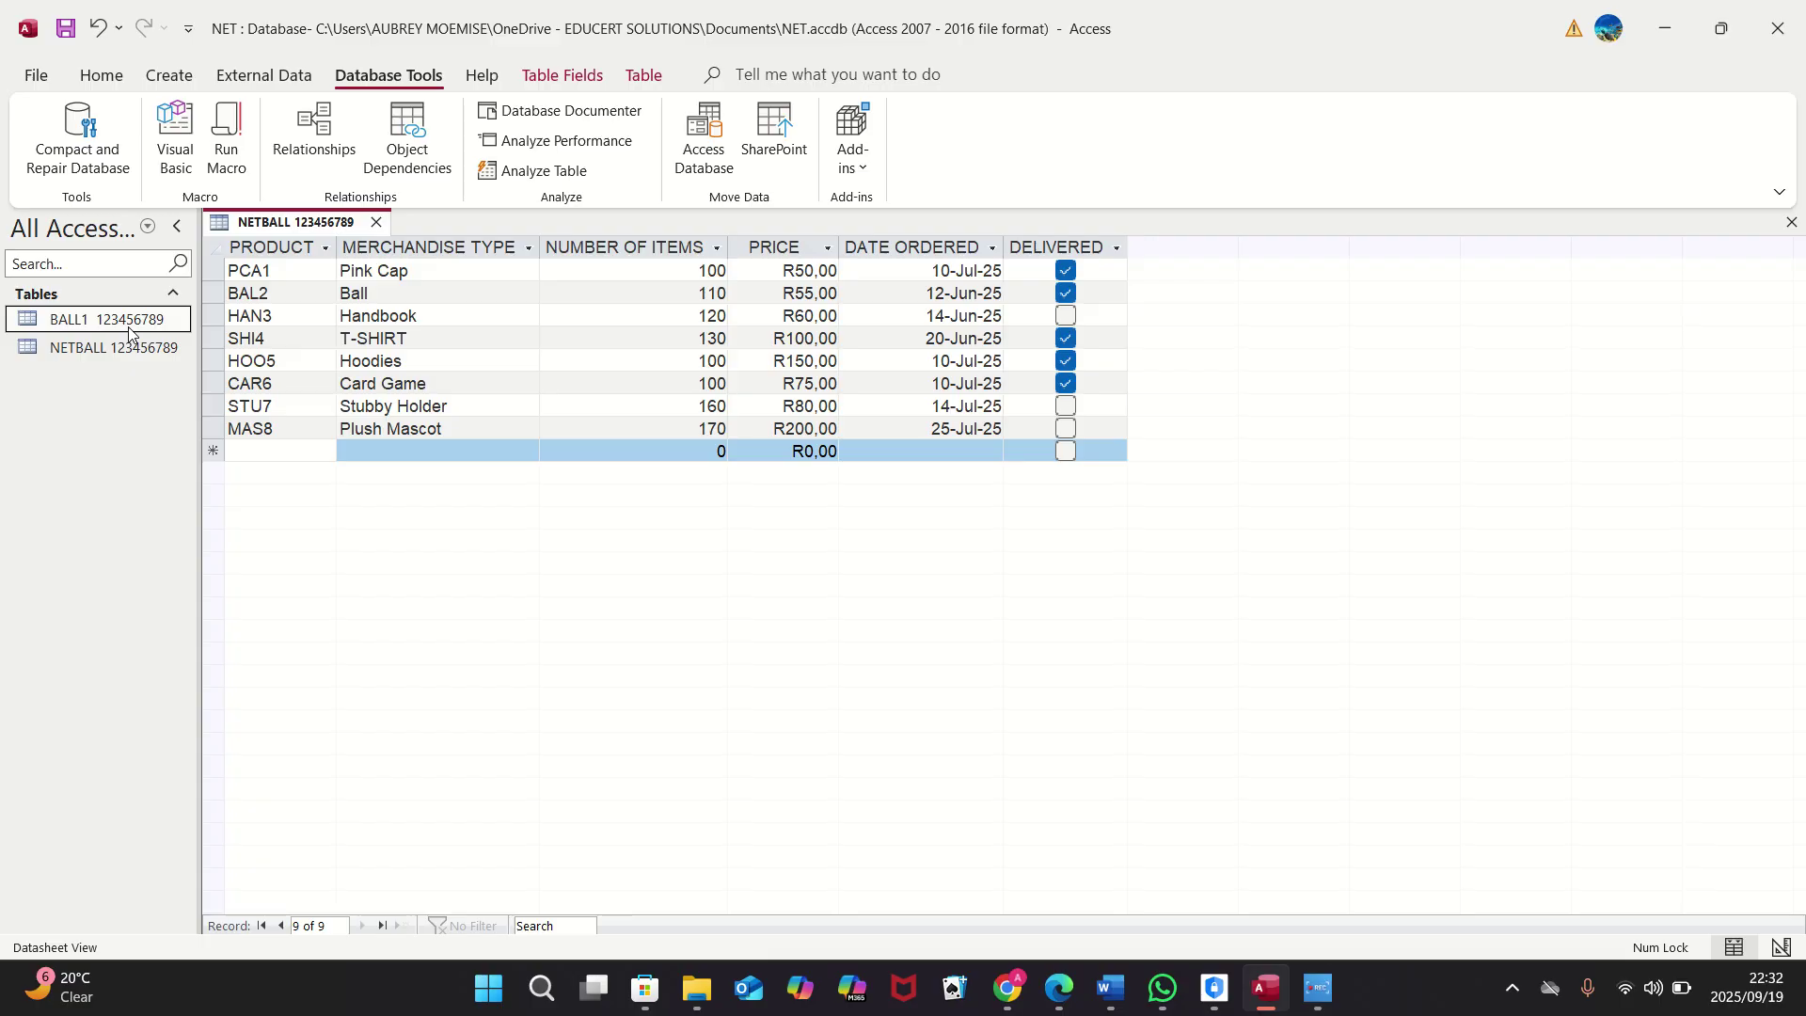
double_click(129, 322)
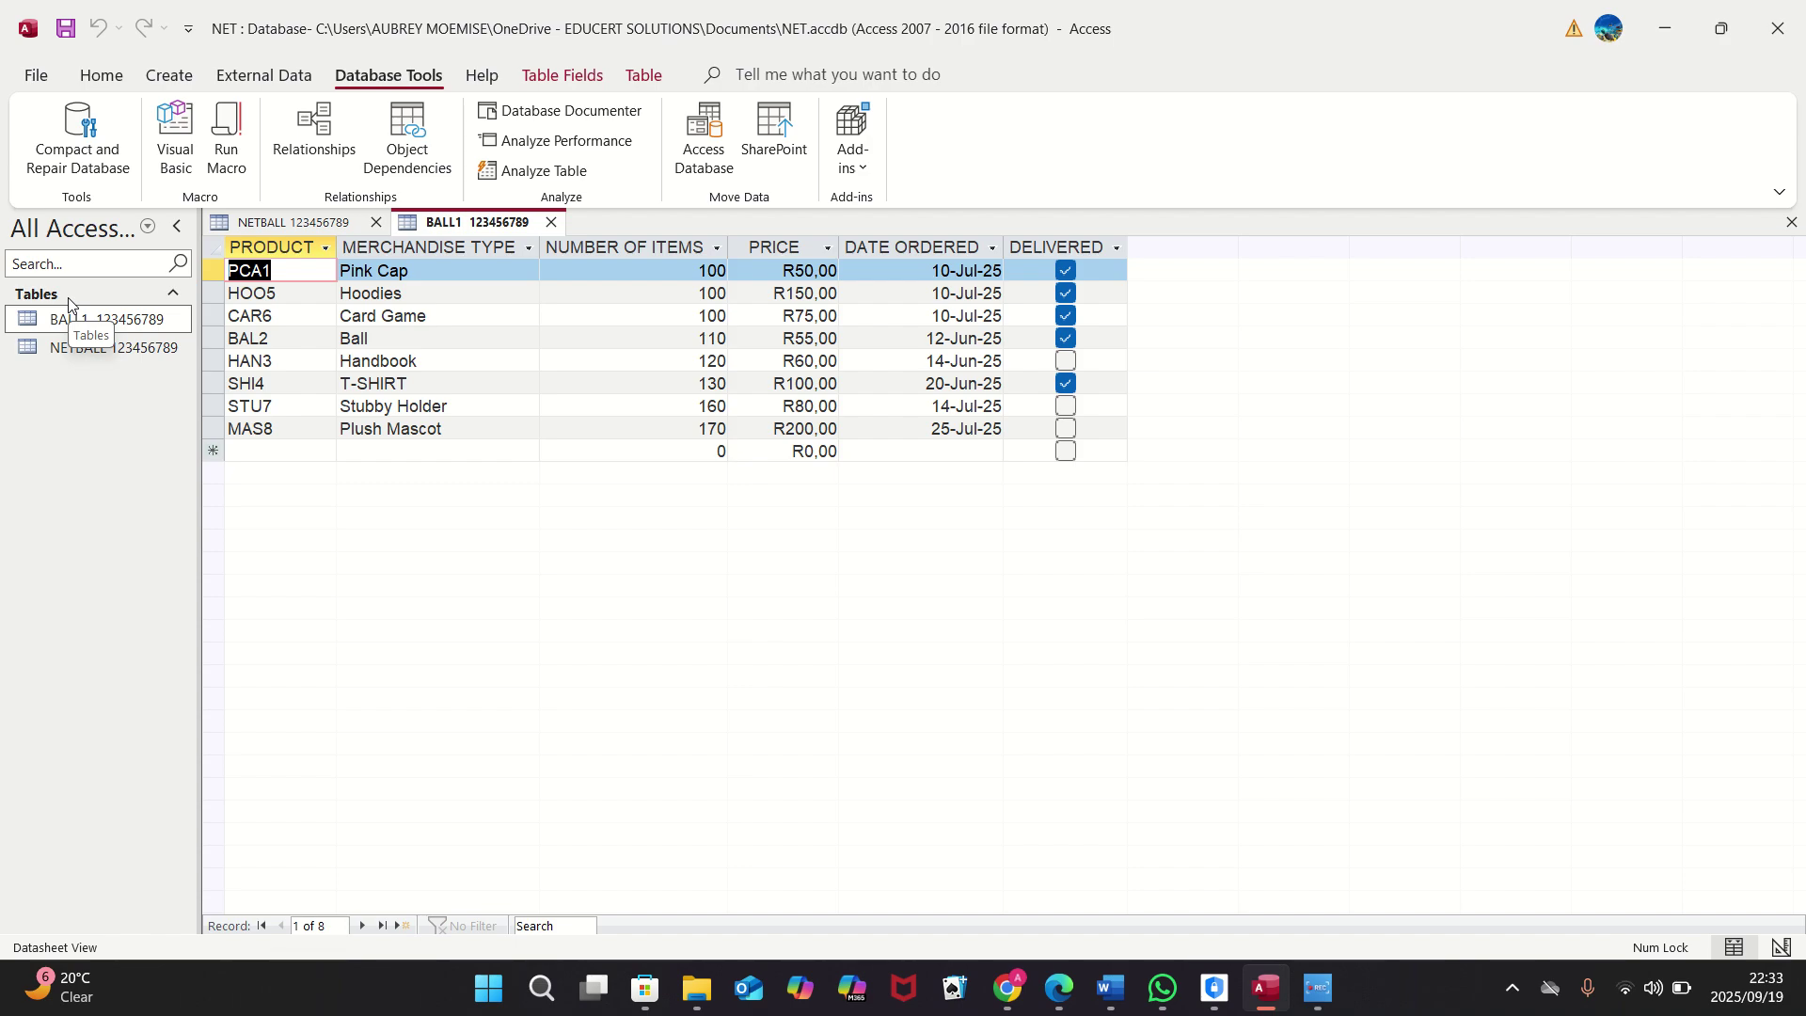
Step: Prepare another structure-and-data paste of the NETBALL table, naming the copy BALL followed by the examination number
right_click(78, 529)
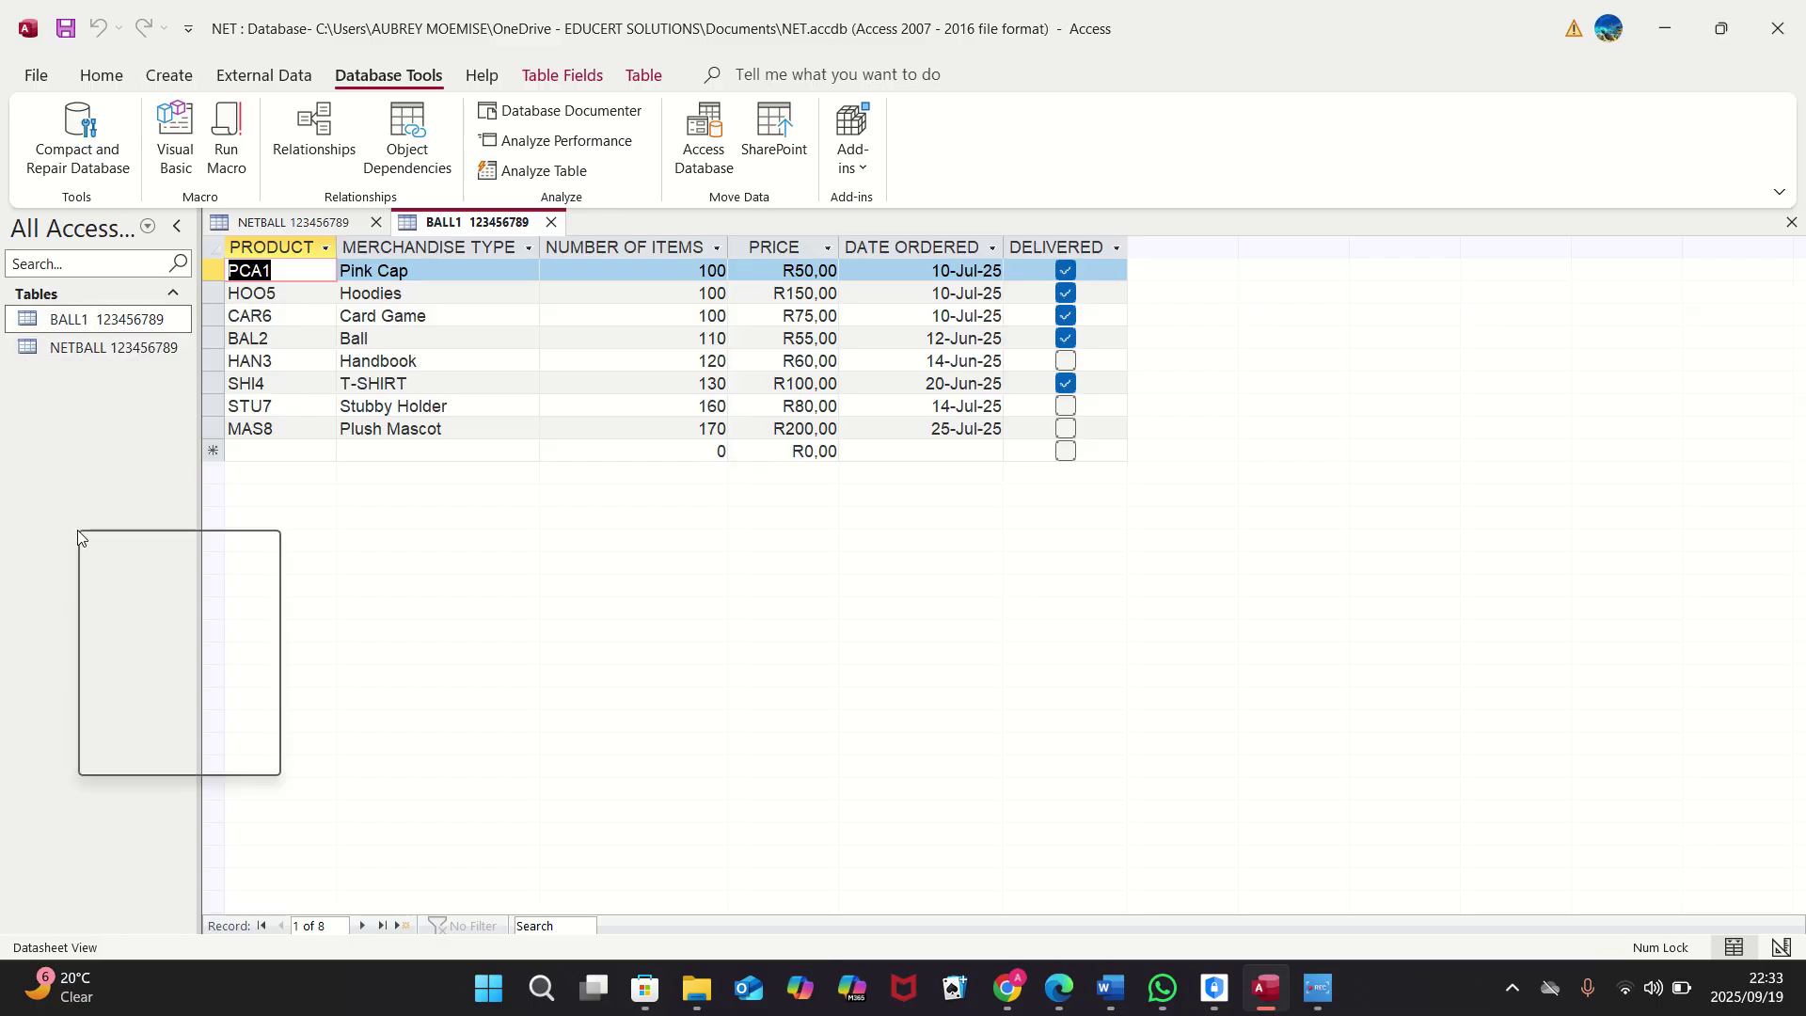
click(184, 687)
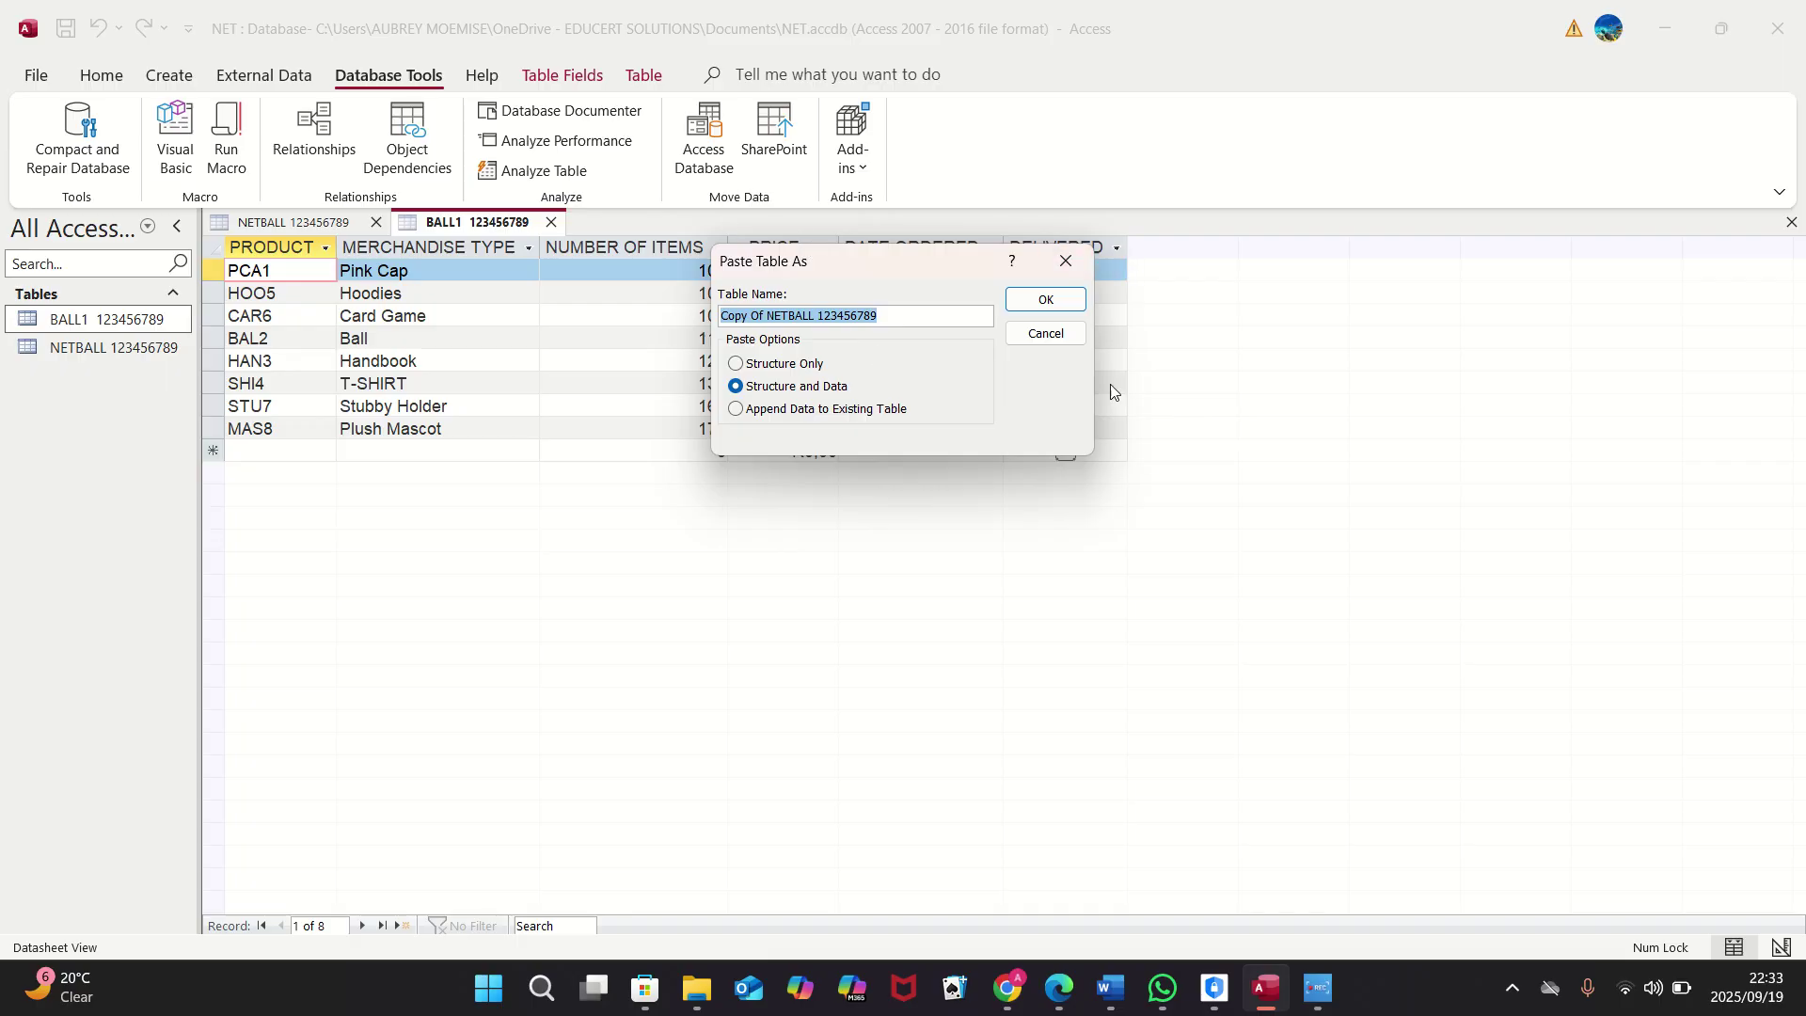
click(812, 317)
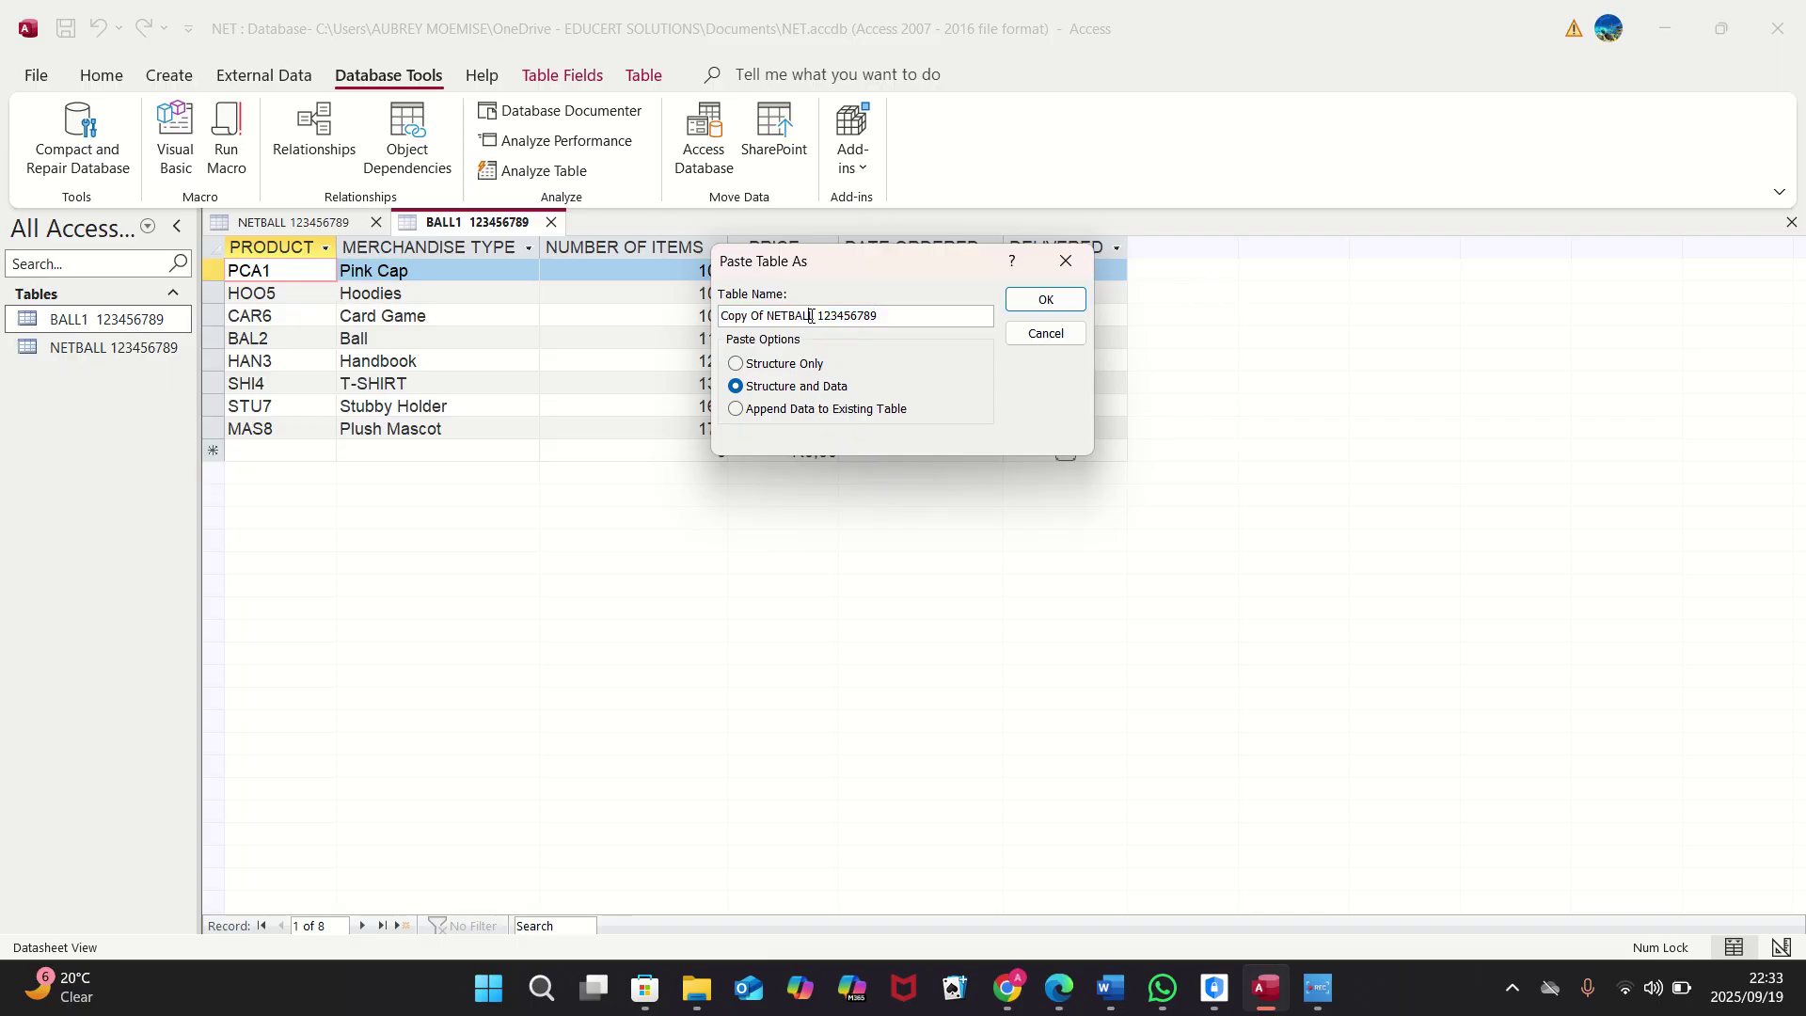
drag(814, 317, 720, 317)
key(BackSpace)
key(Caps_Lock)
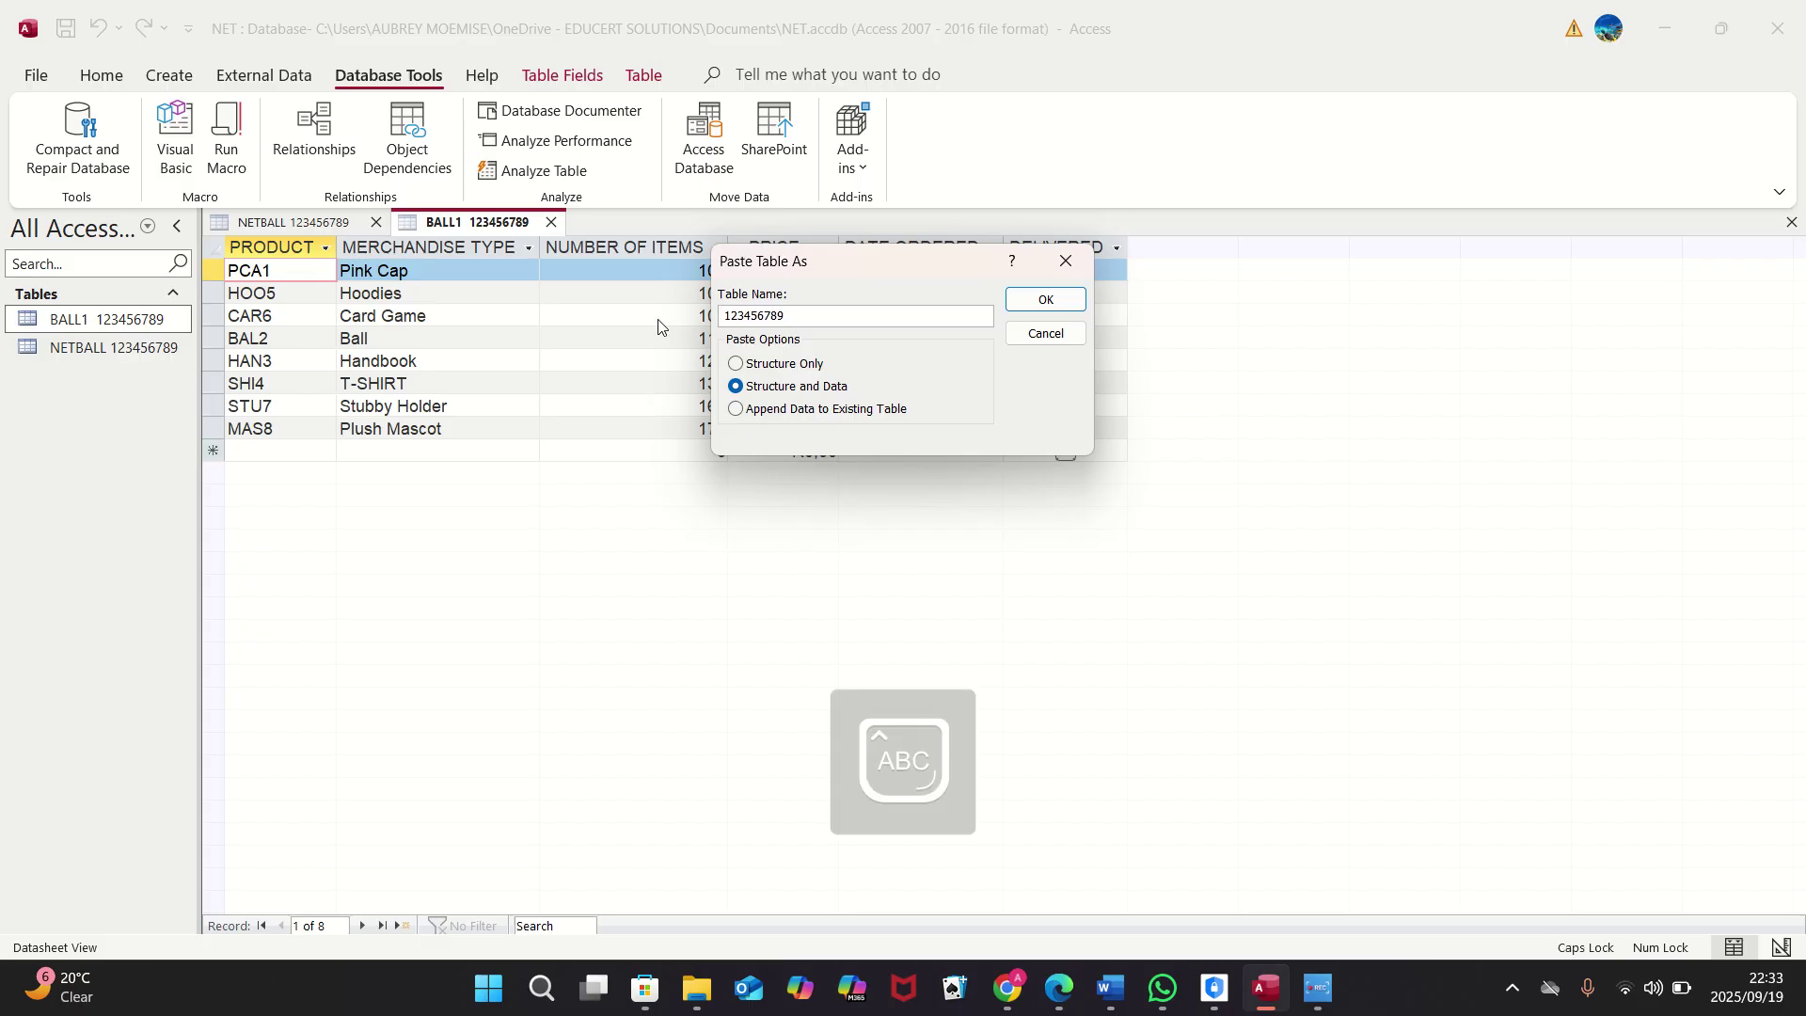
text(BALL)
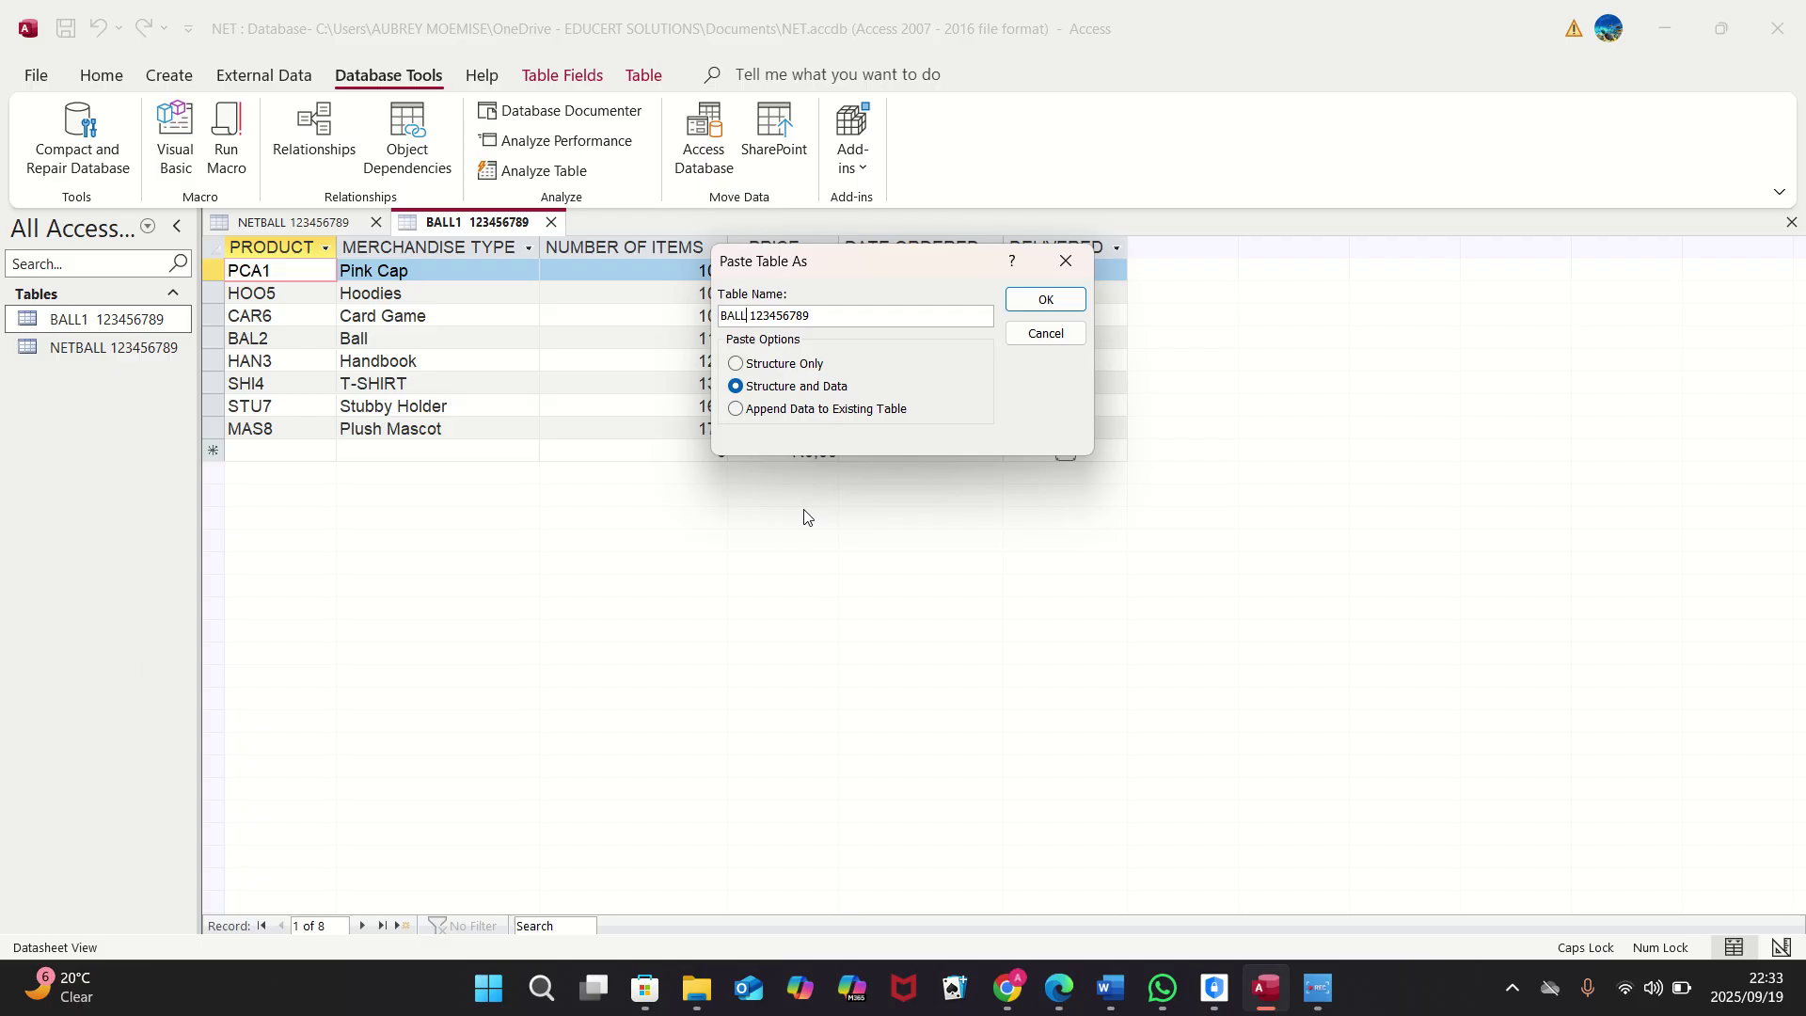
Step: Capture a screenshot of the Paste Table As dialog and dismiss the dialog without pasting
key(super+shift+s)
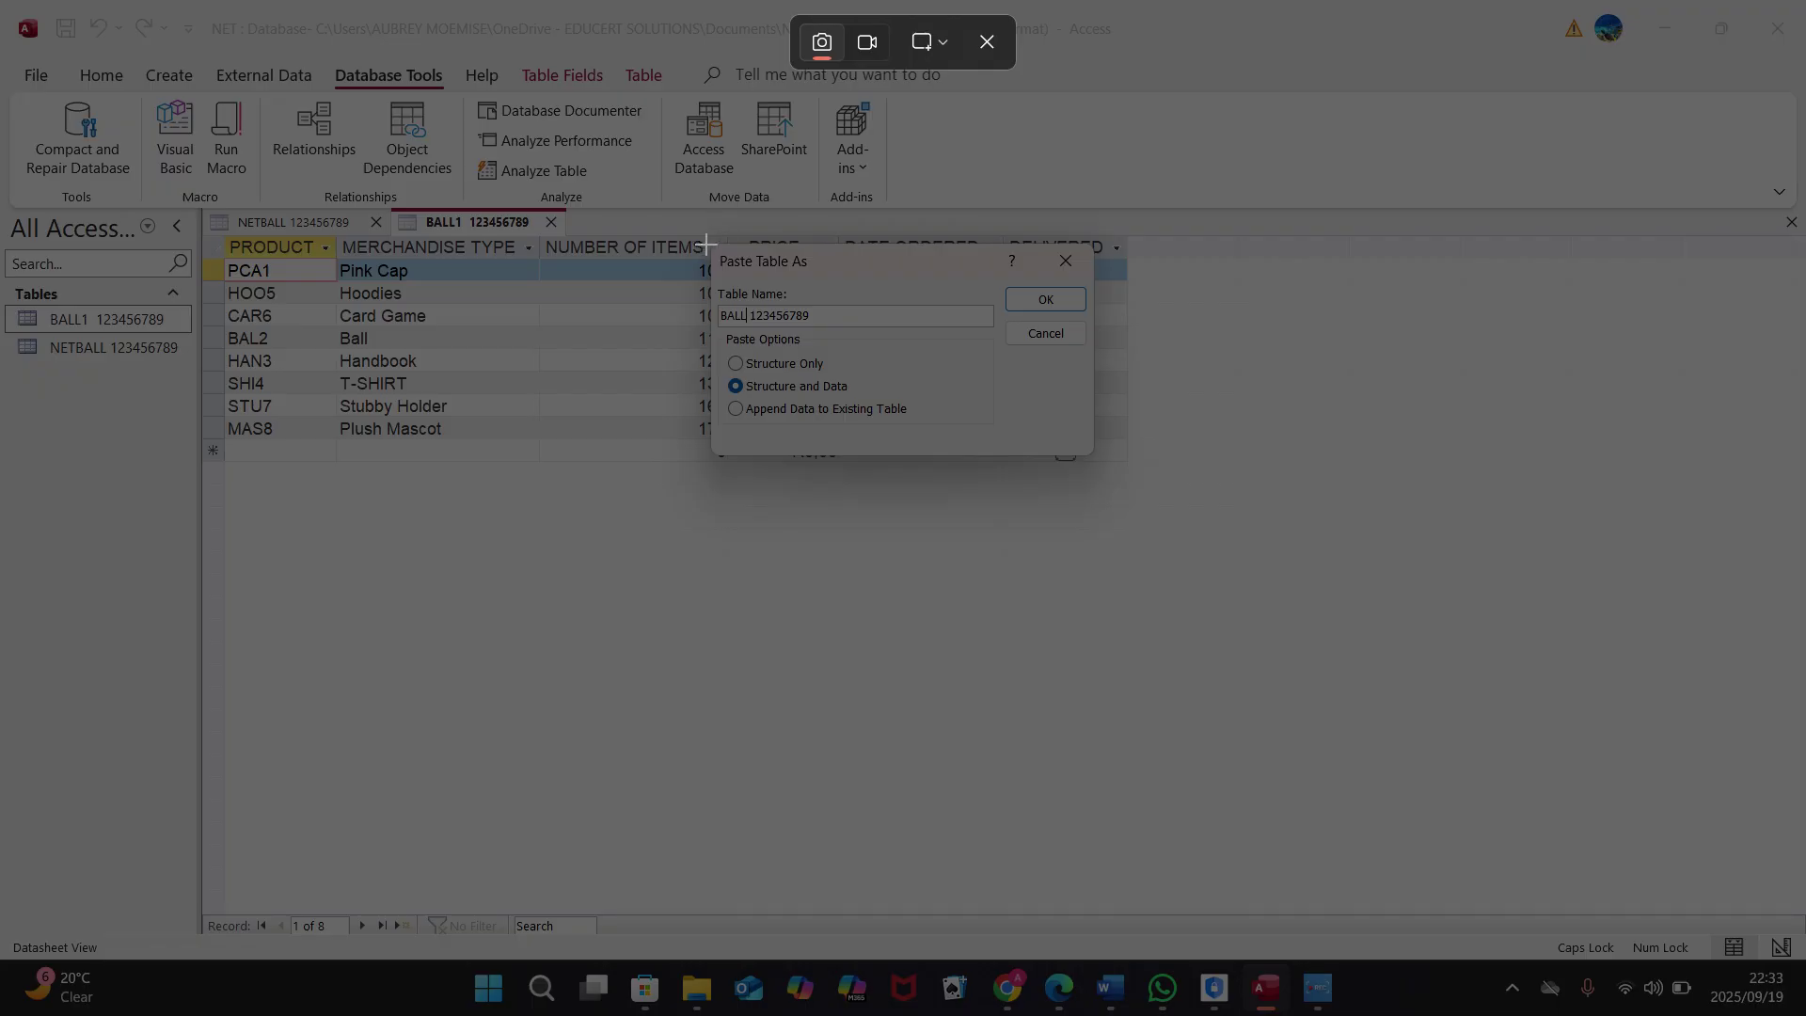
drag(706, 244, 1102, 461)
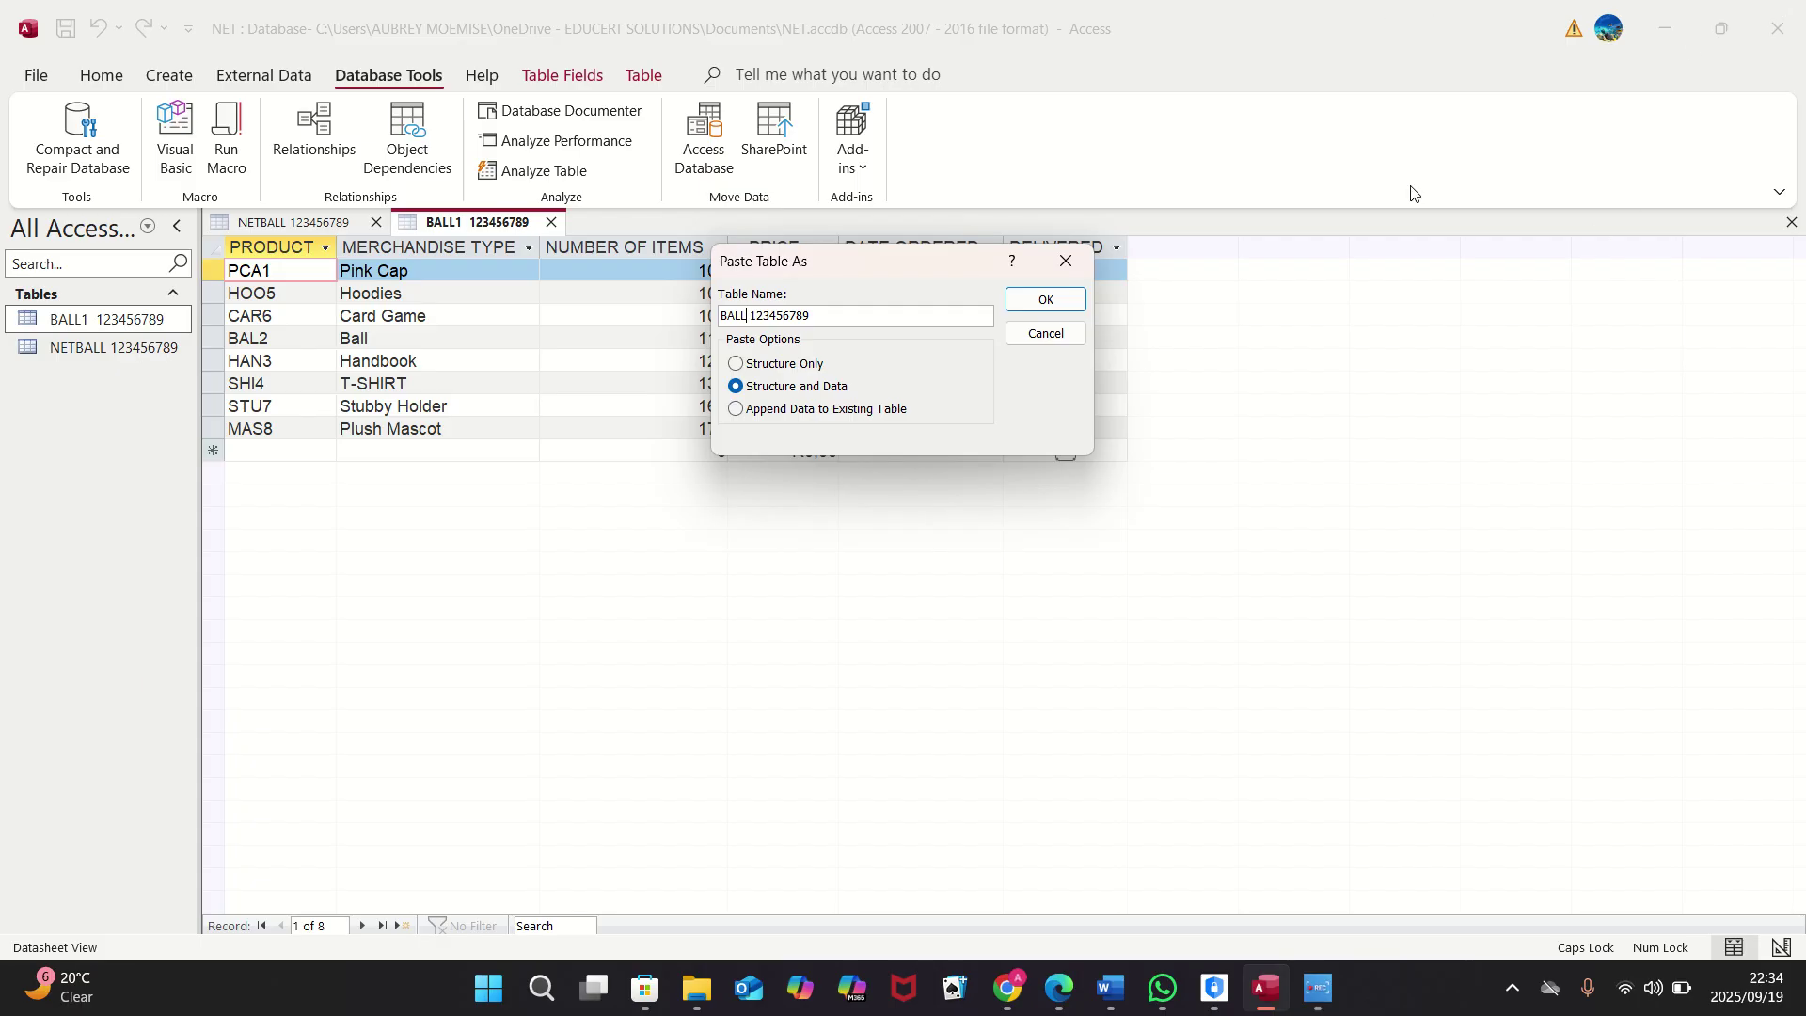
click(1065, 261)
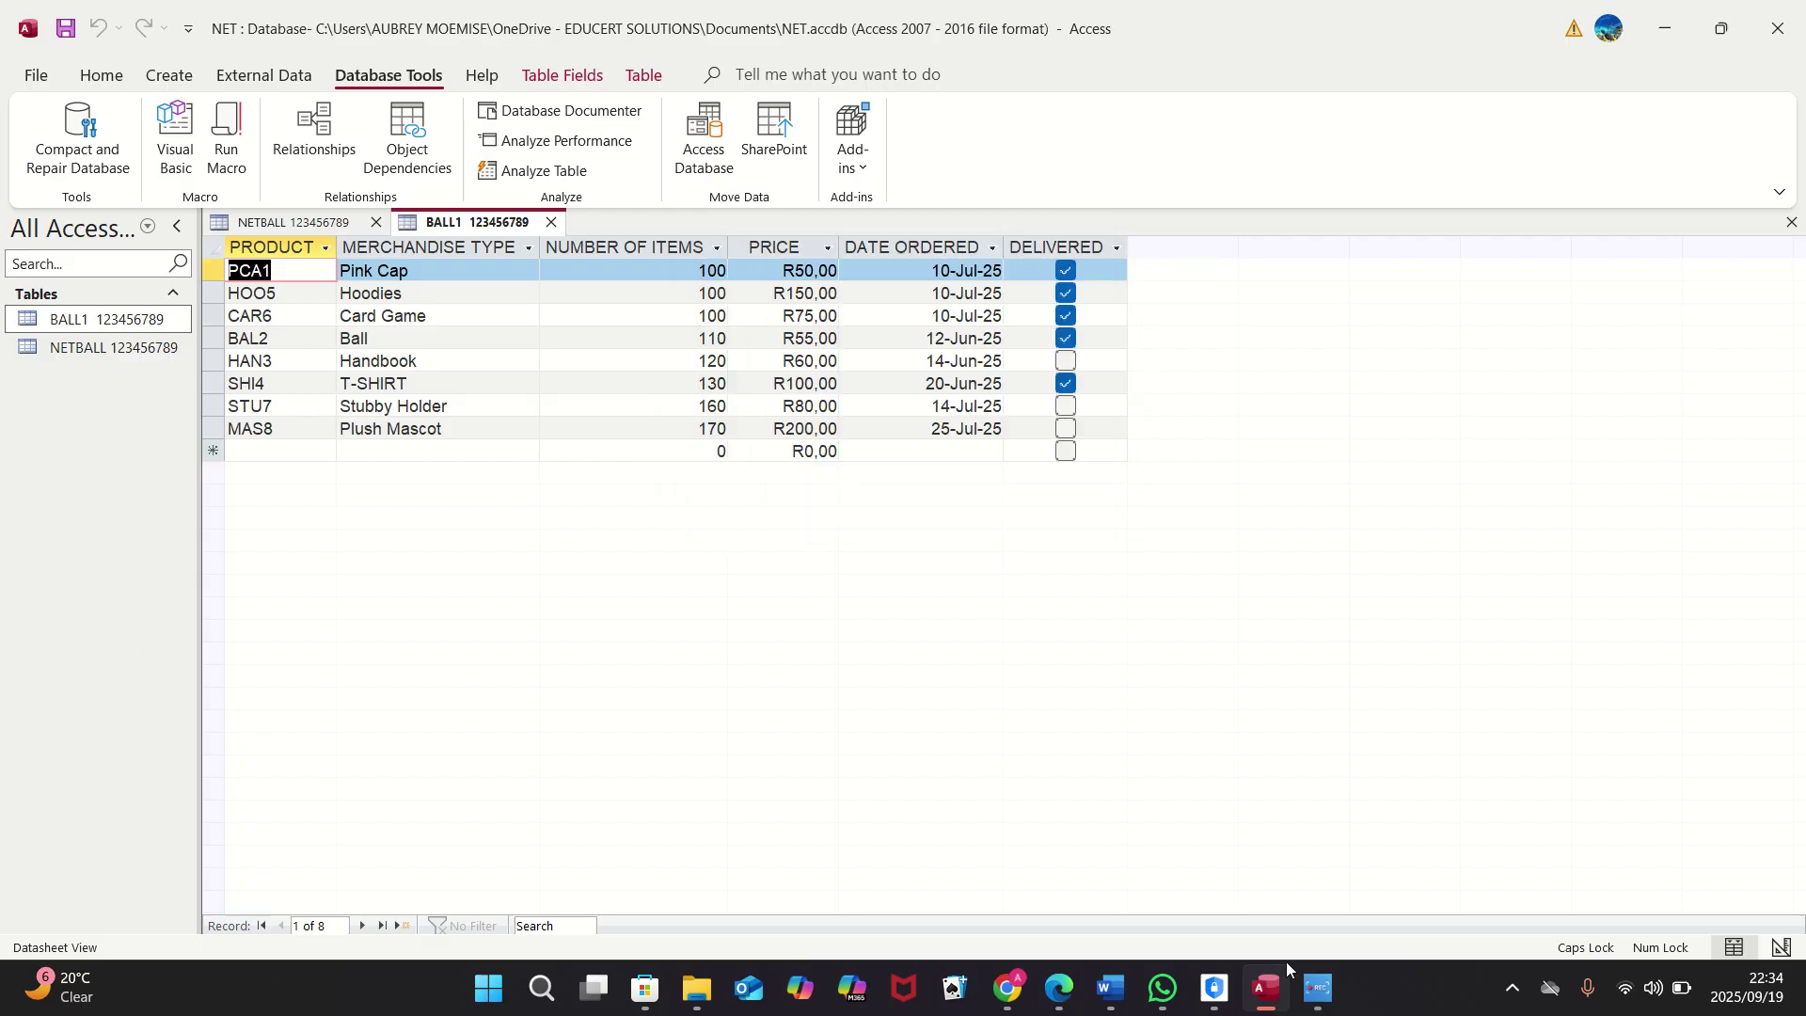
Step: Switch to Question 3.docx in Word, paste the screenshot under 3.1.8, widen it to nearly fill the cell, and return to Access
click(1116, 991)
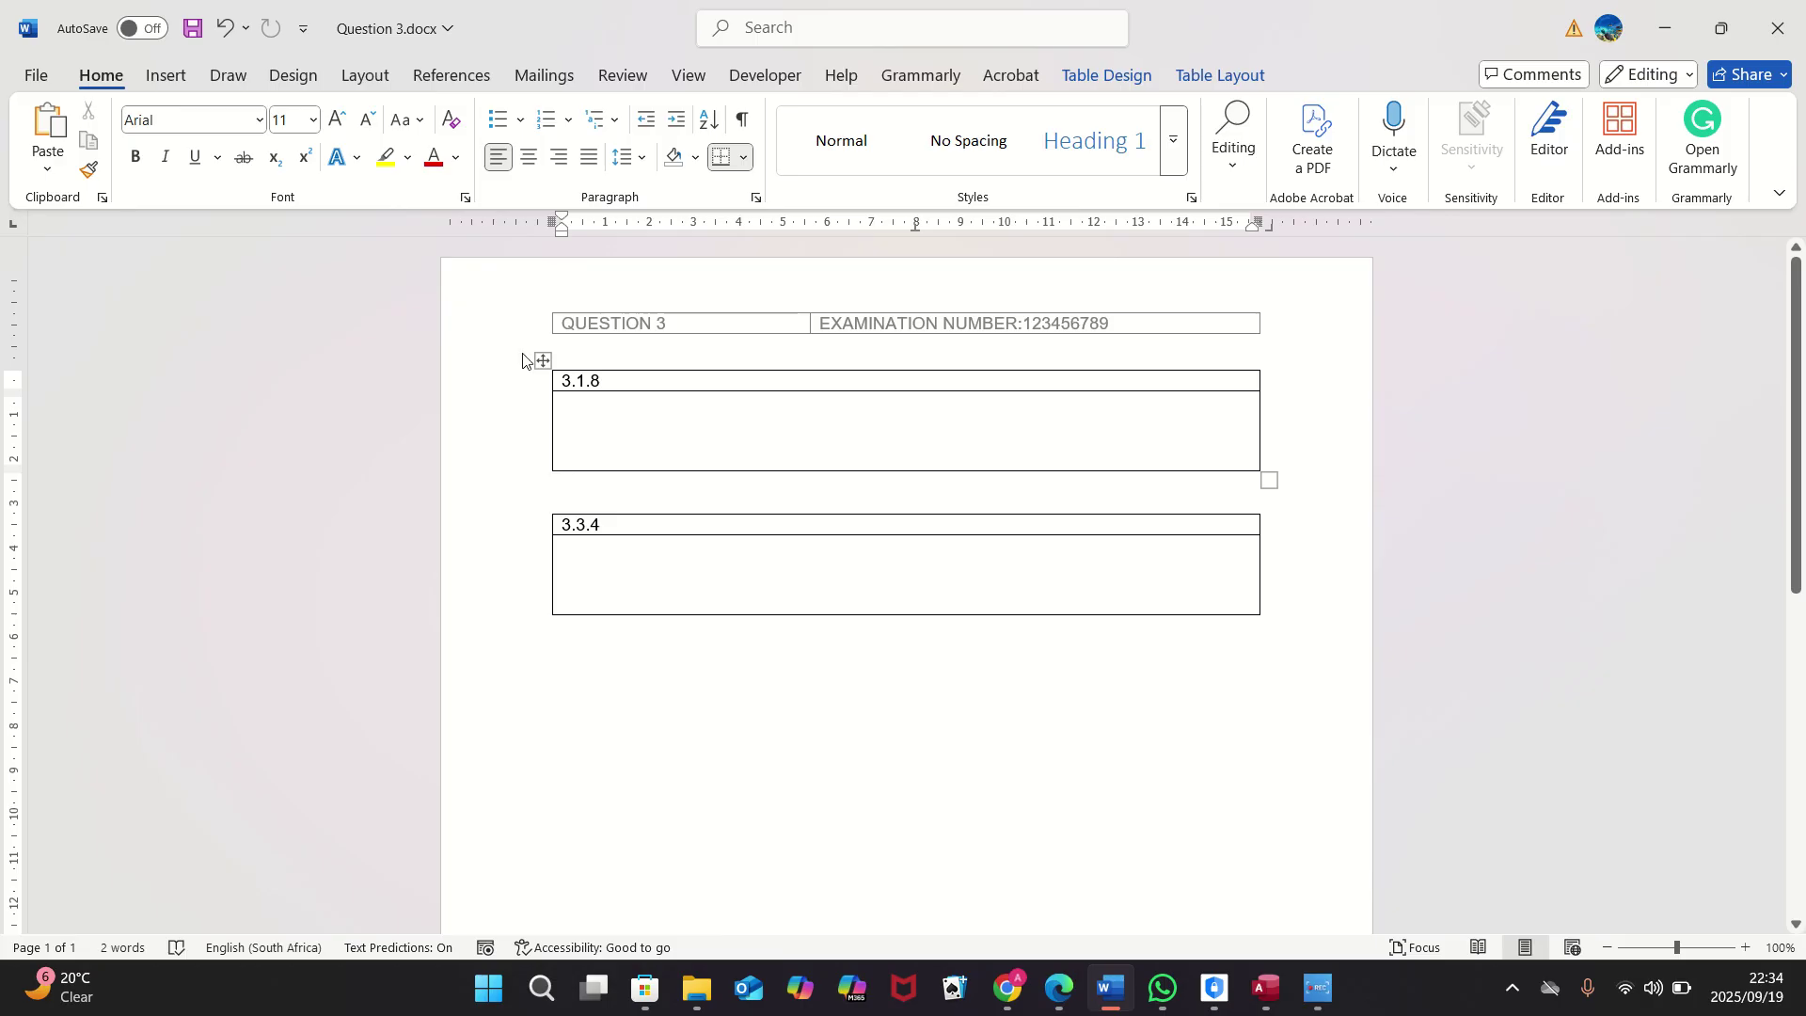
click(42, 153)
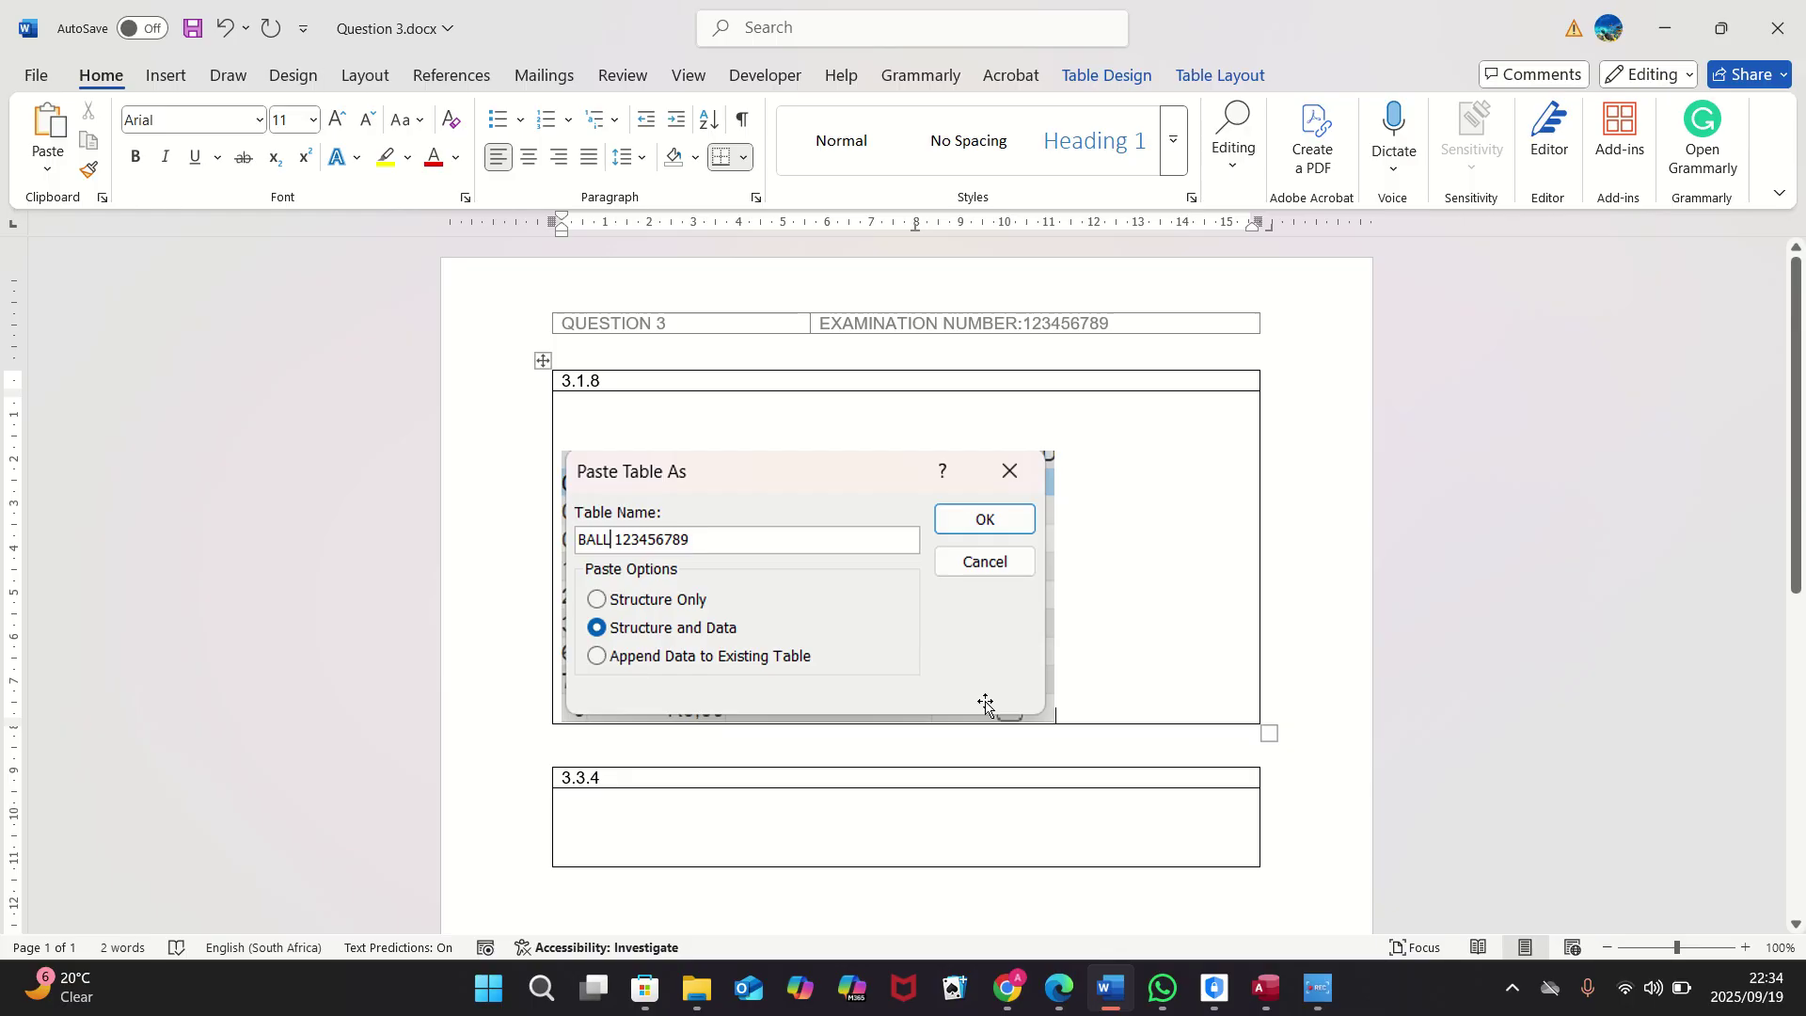
click(992, 667)
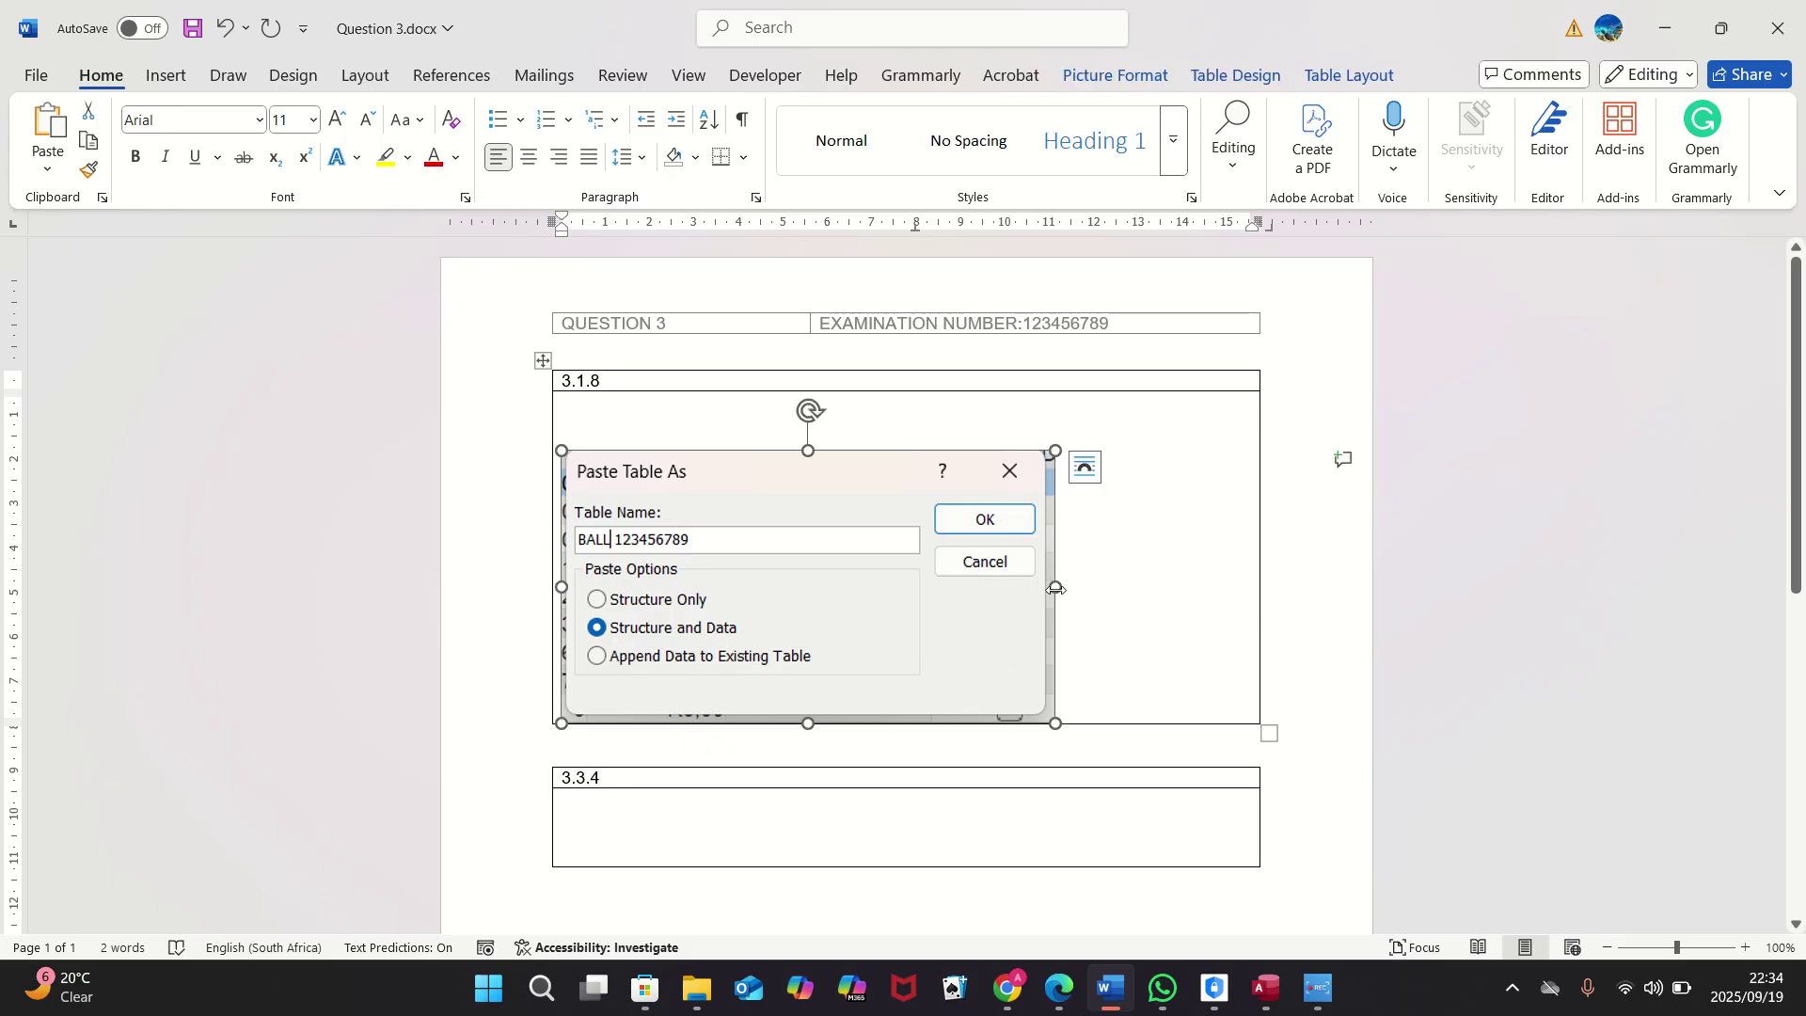
drag(1055, 588, 1225, 592)
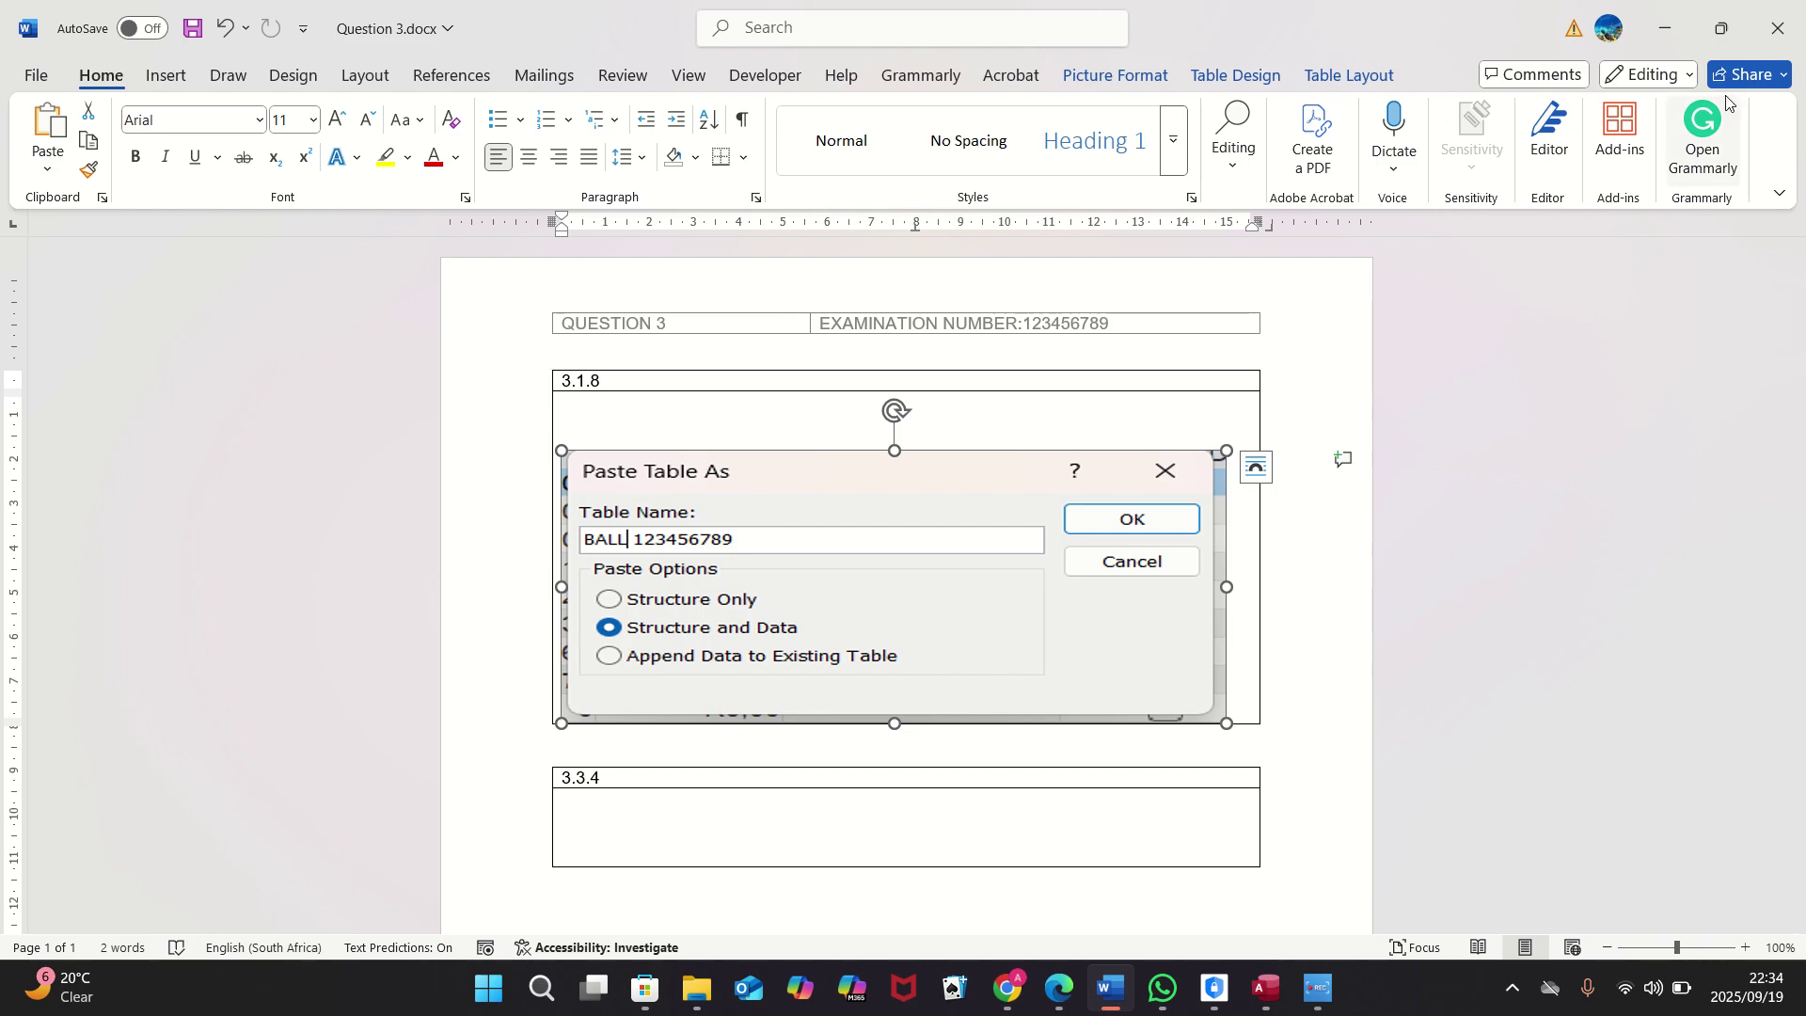
click(1669, 28)
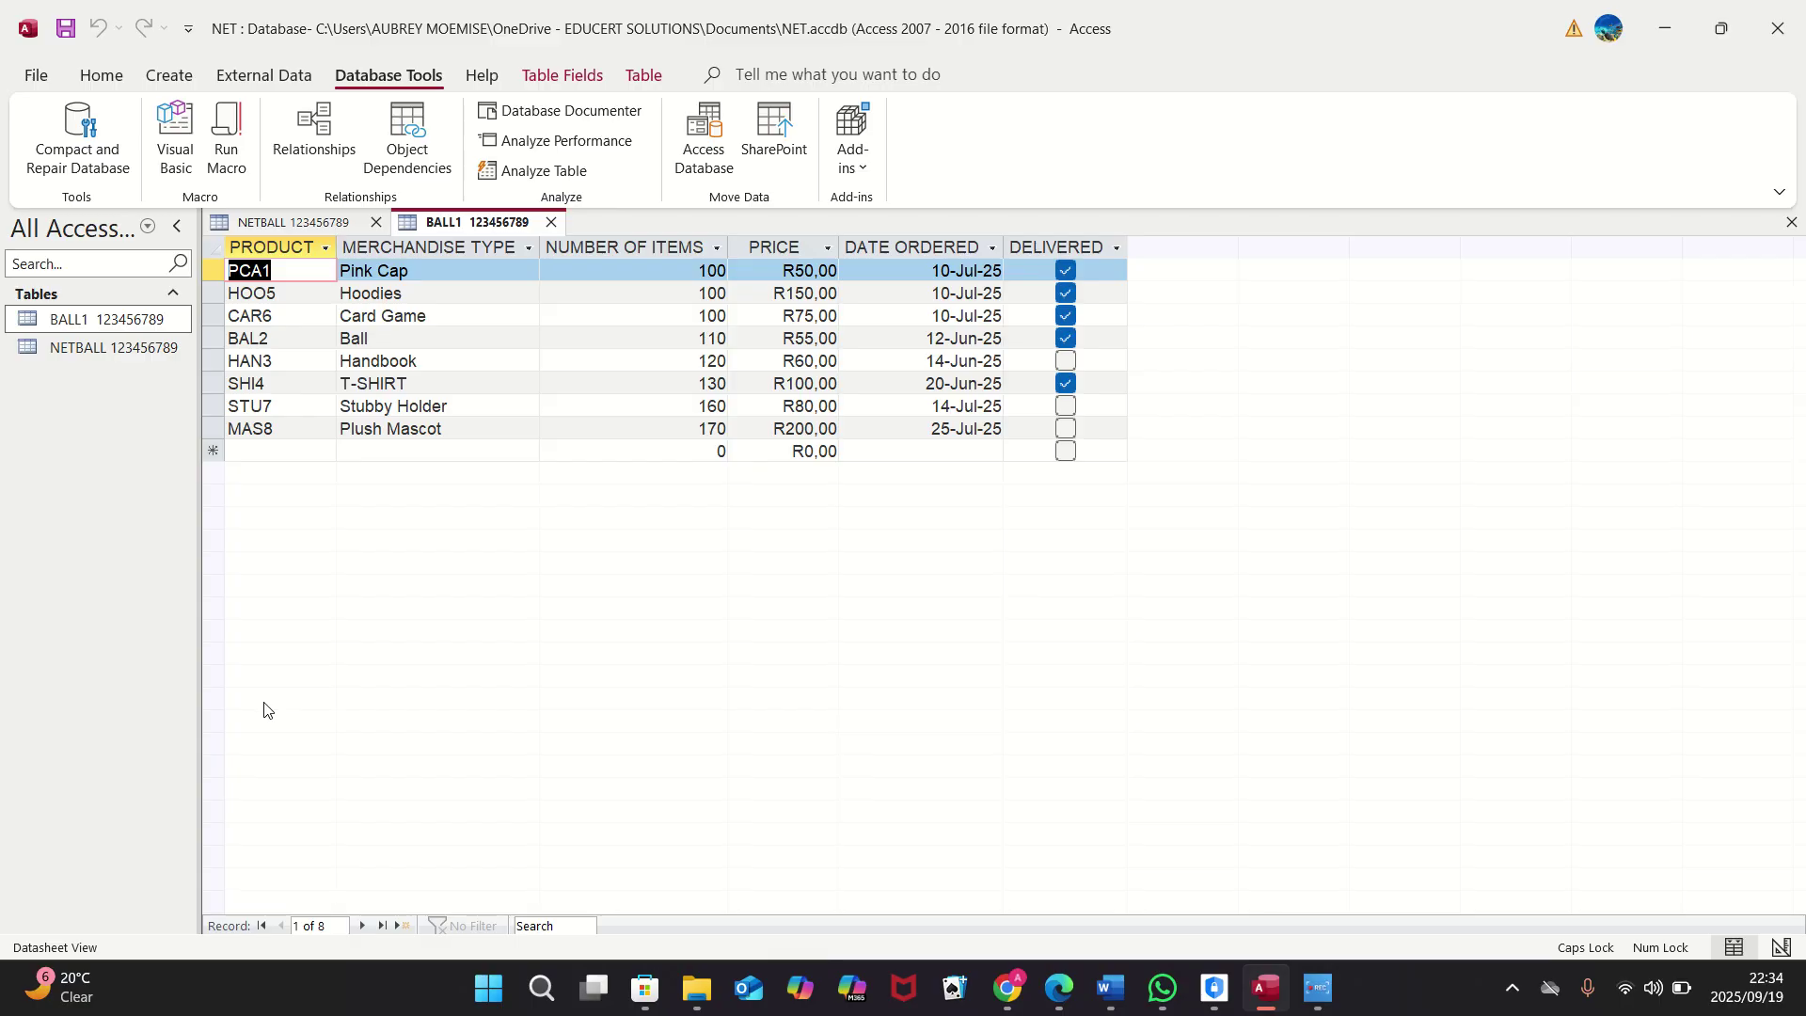
Step: Change the PRODUCT code of the Card Game record in the BALL1 table to GAM6
right_click(115, 318)
click(155, 329)
click(267, 318)
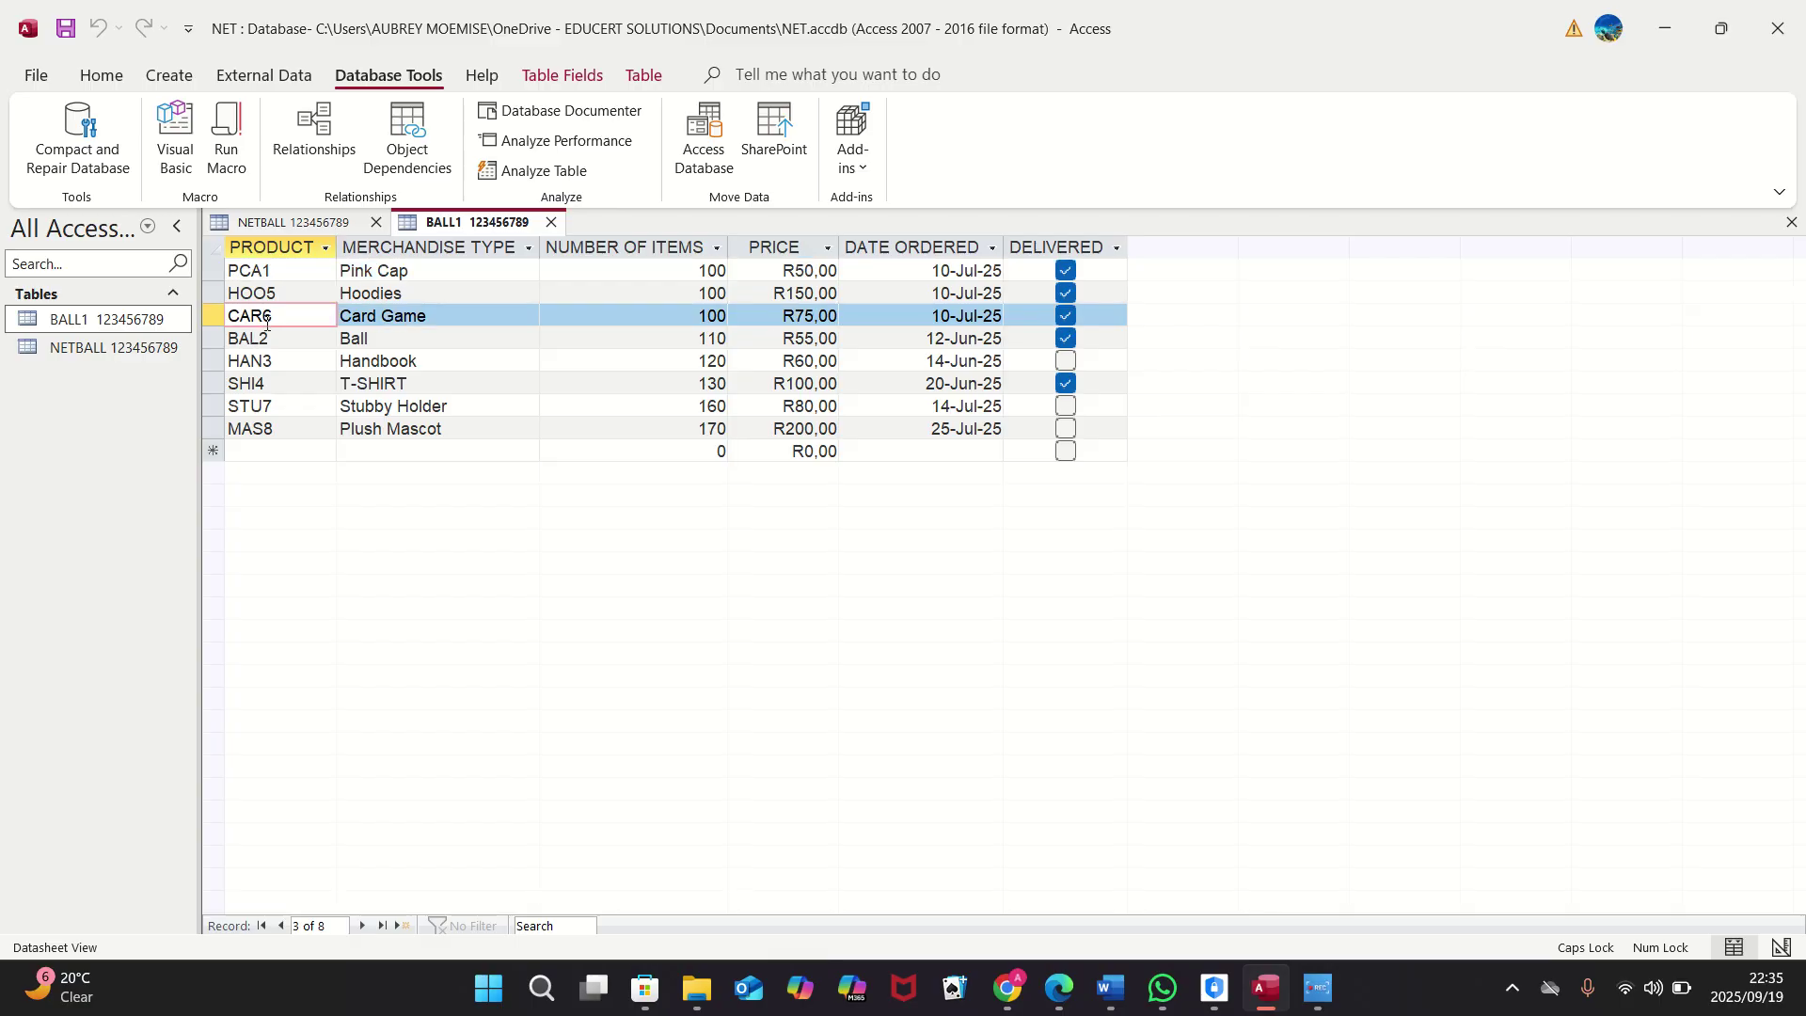
key(BackSpace)
key(BackSpace)
key(BackSpace)
text(GAM)
click(424, 294)
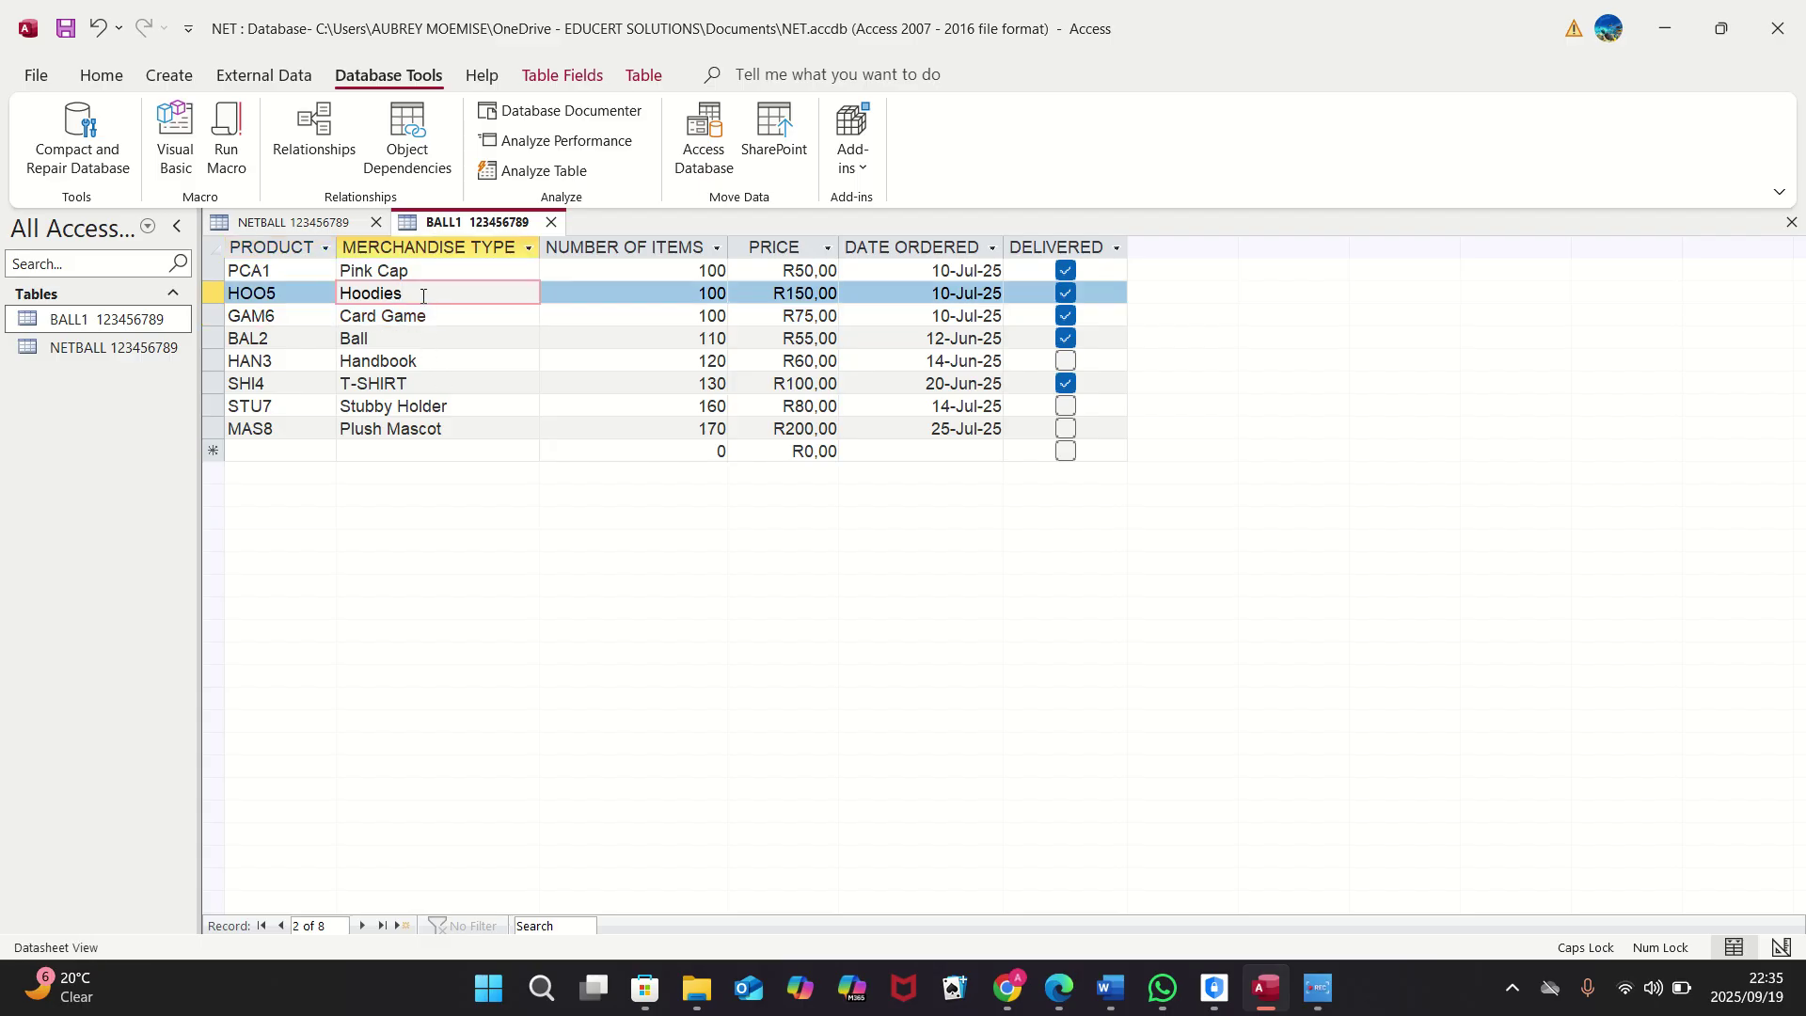
Step: Change the MERCHANDISE TYPE of the HOO5 record in the BALL1 table to Jackets
key(BackSpace)
key(BackSpace)
key(BackSpace)
key(BackSpace)
key(BackSpace)
key(BackSpace)
key(BackSpace)
key(Caps_Lock)
key(Caps_Lock)
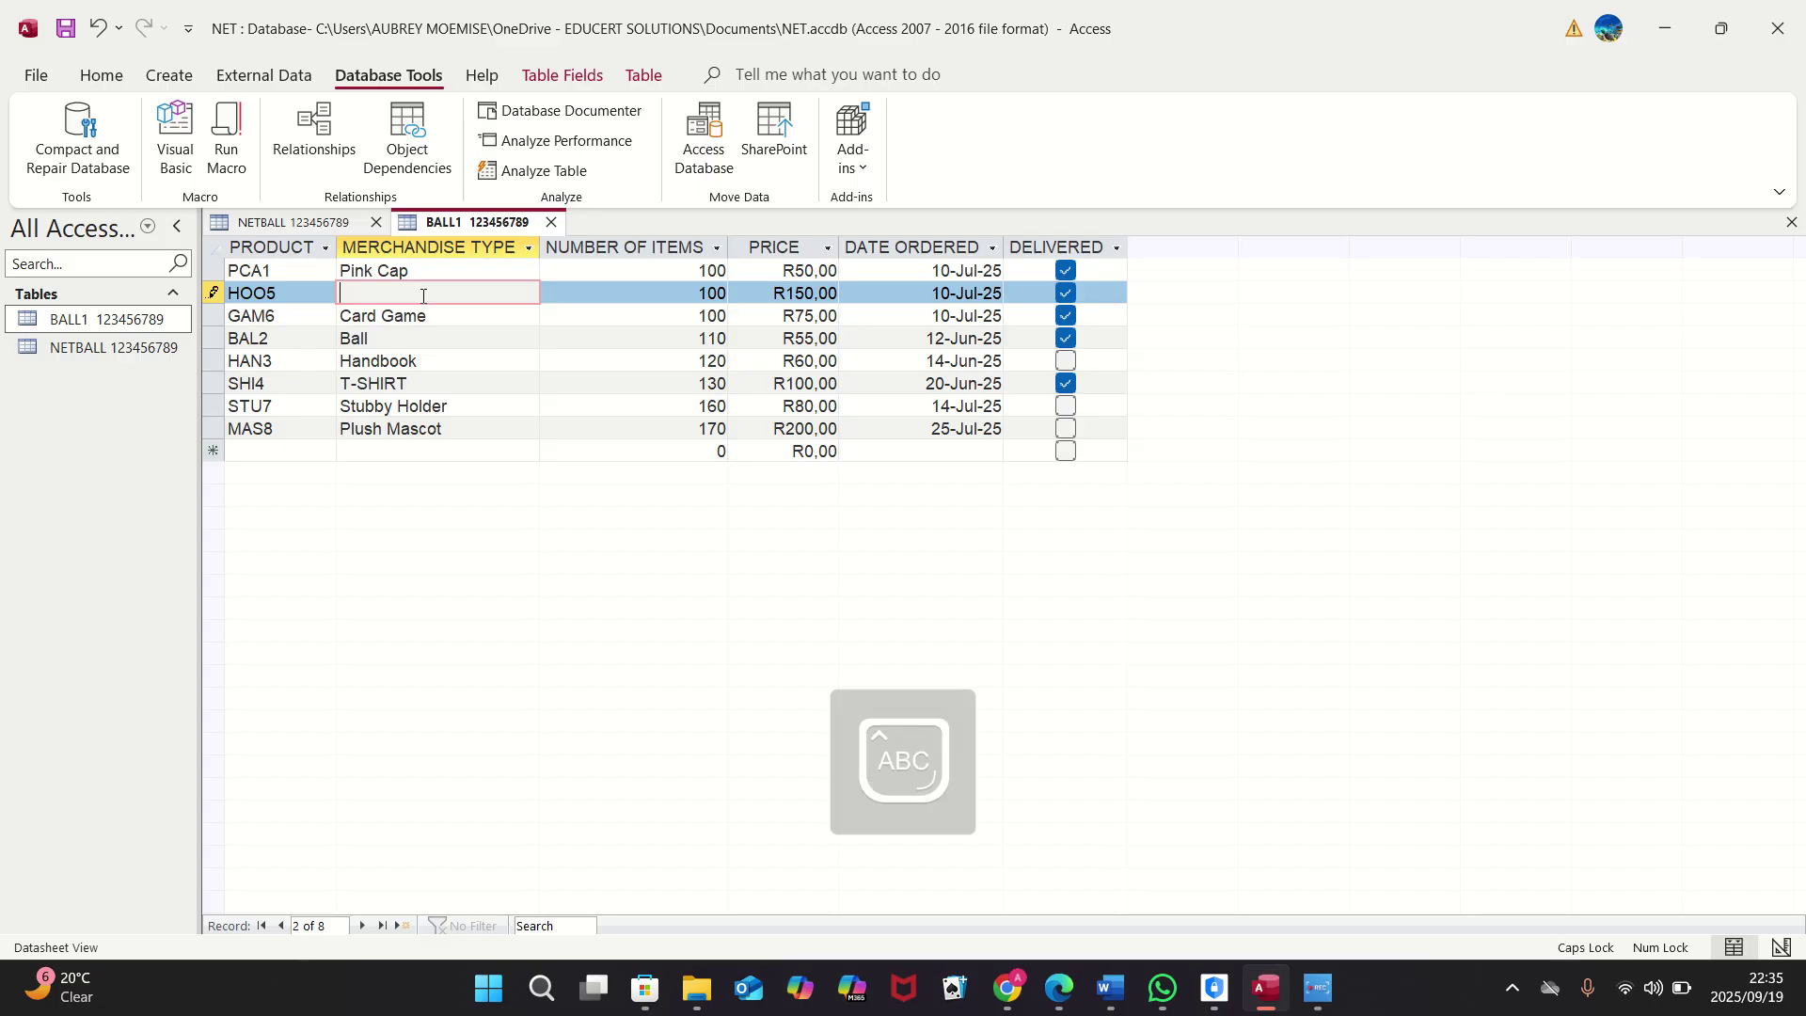
text(F)
key(Caps_Lock)
text(e)
key(BackSpace)
key(BackSpace)
key(Caps_Lock)
text(J)
key(Caps_Lock)
text(acke)
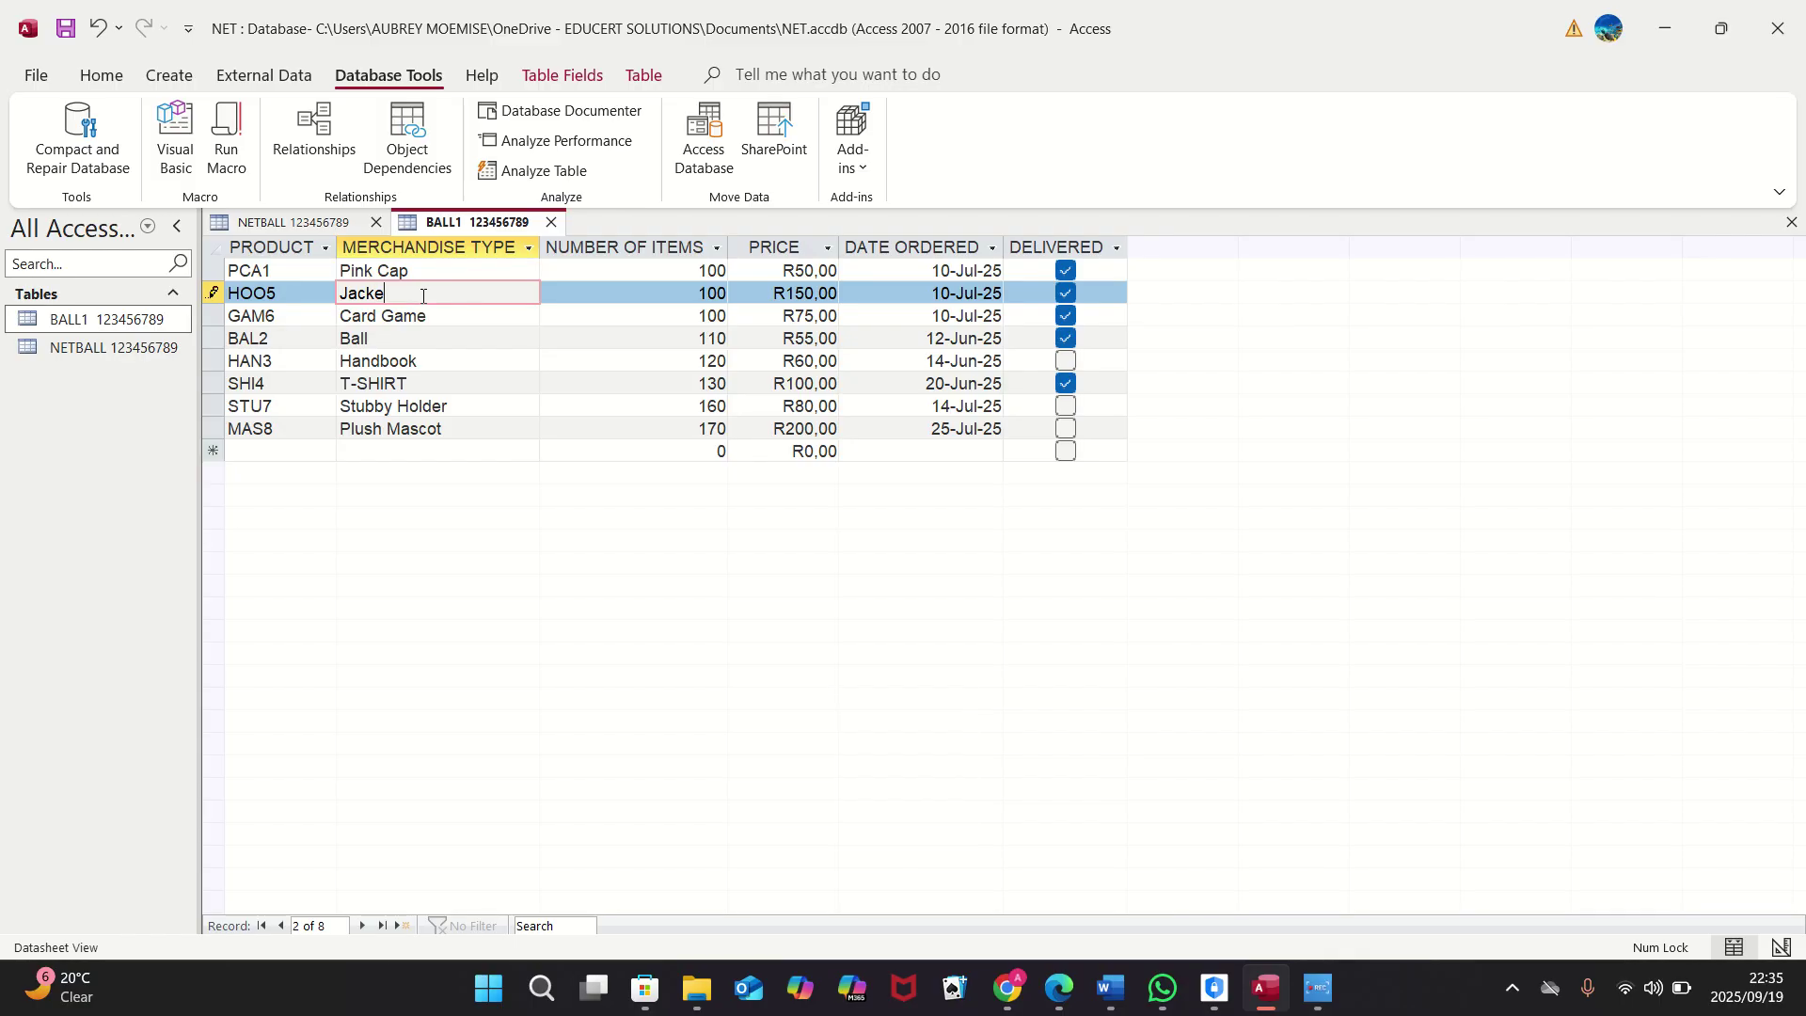
text(ts)
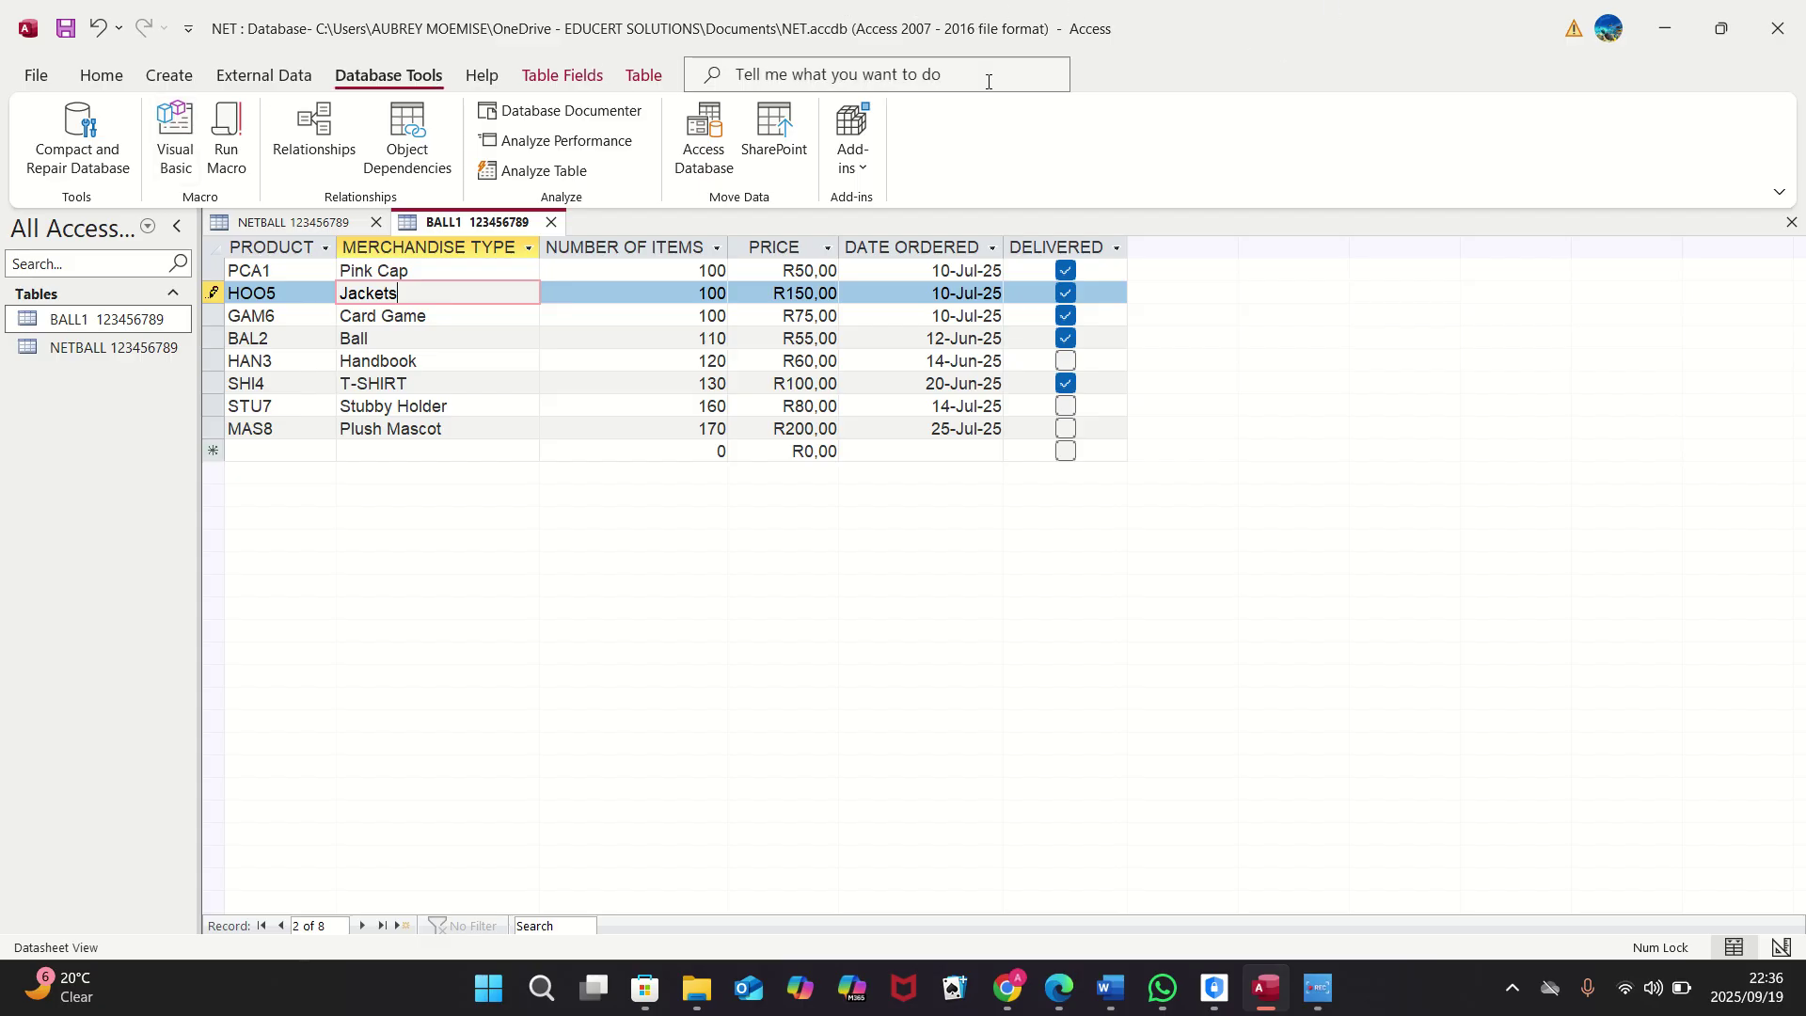
Step: Sort the BALL1 table by DATE ORDERED from newest to oldest and save the table
click(919, 243)
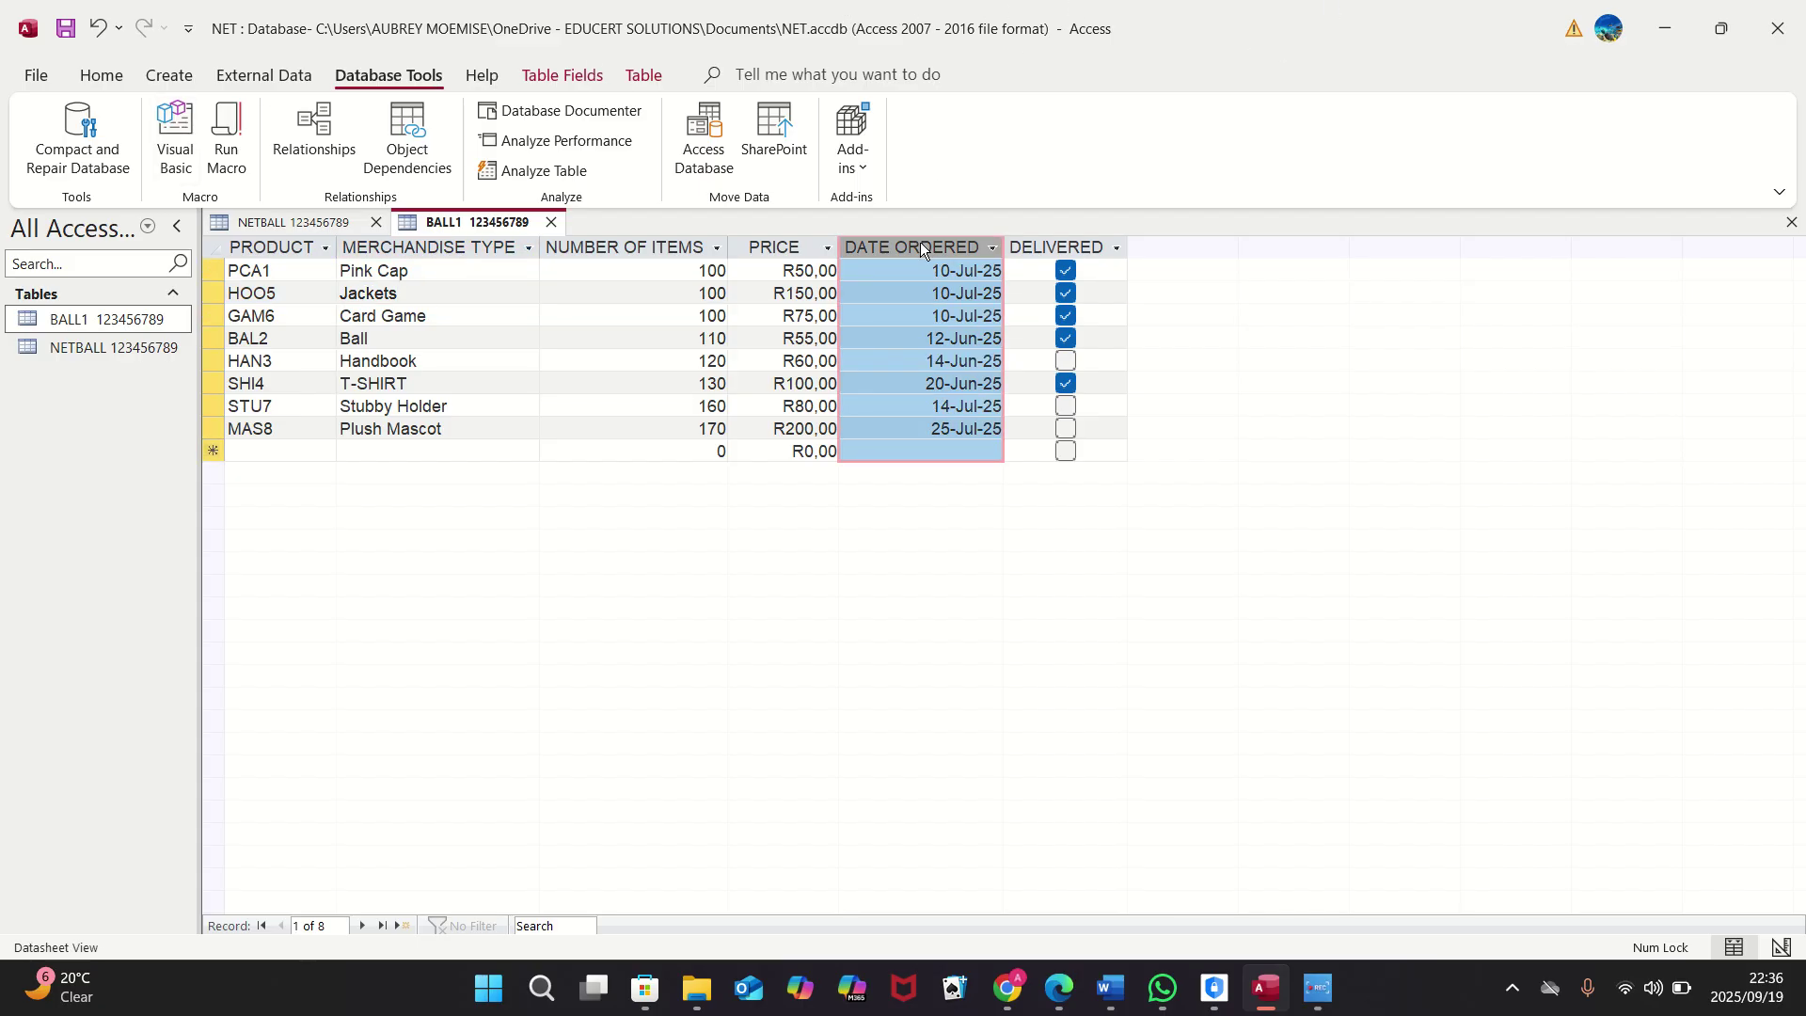
click(990, 249)
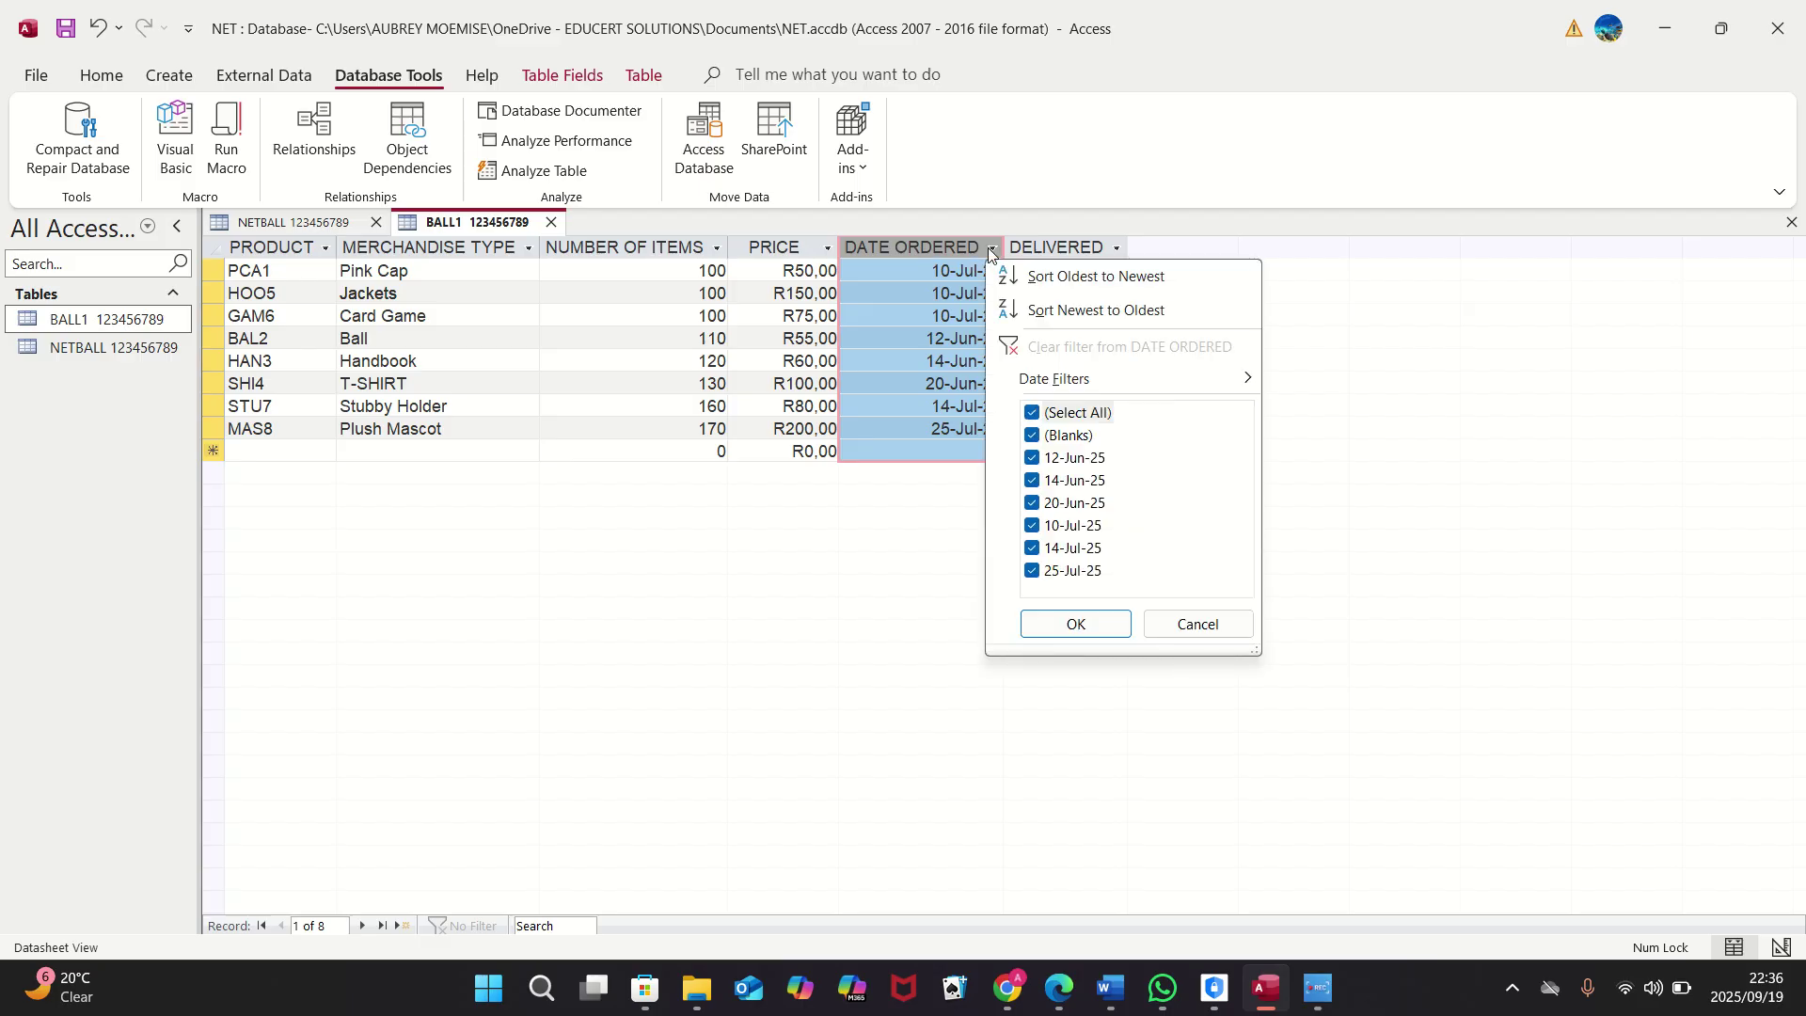
click(998, 311)
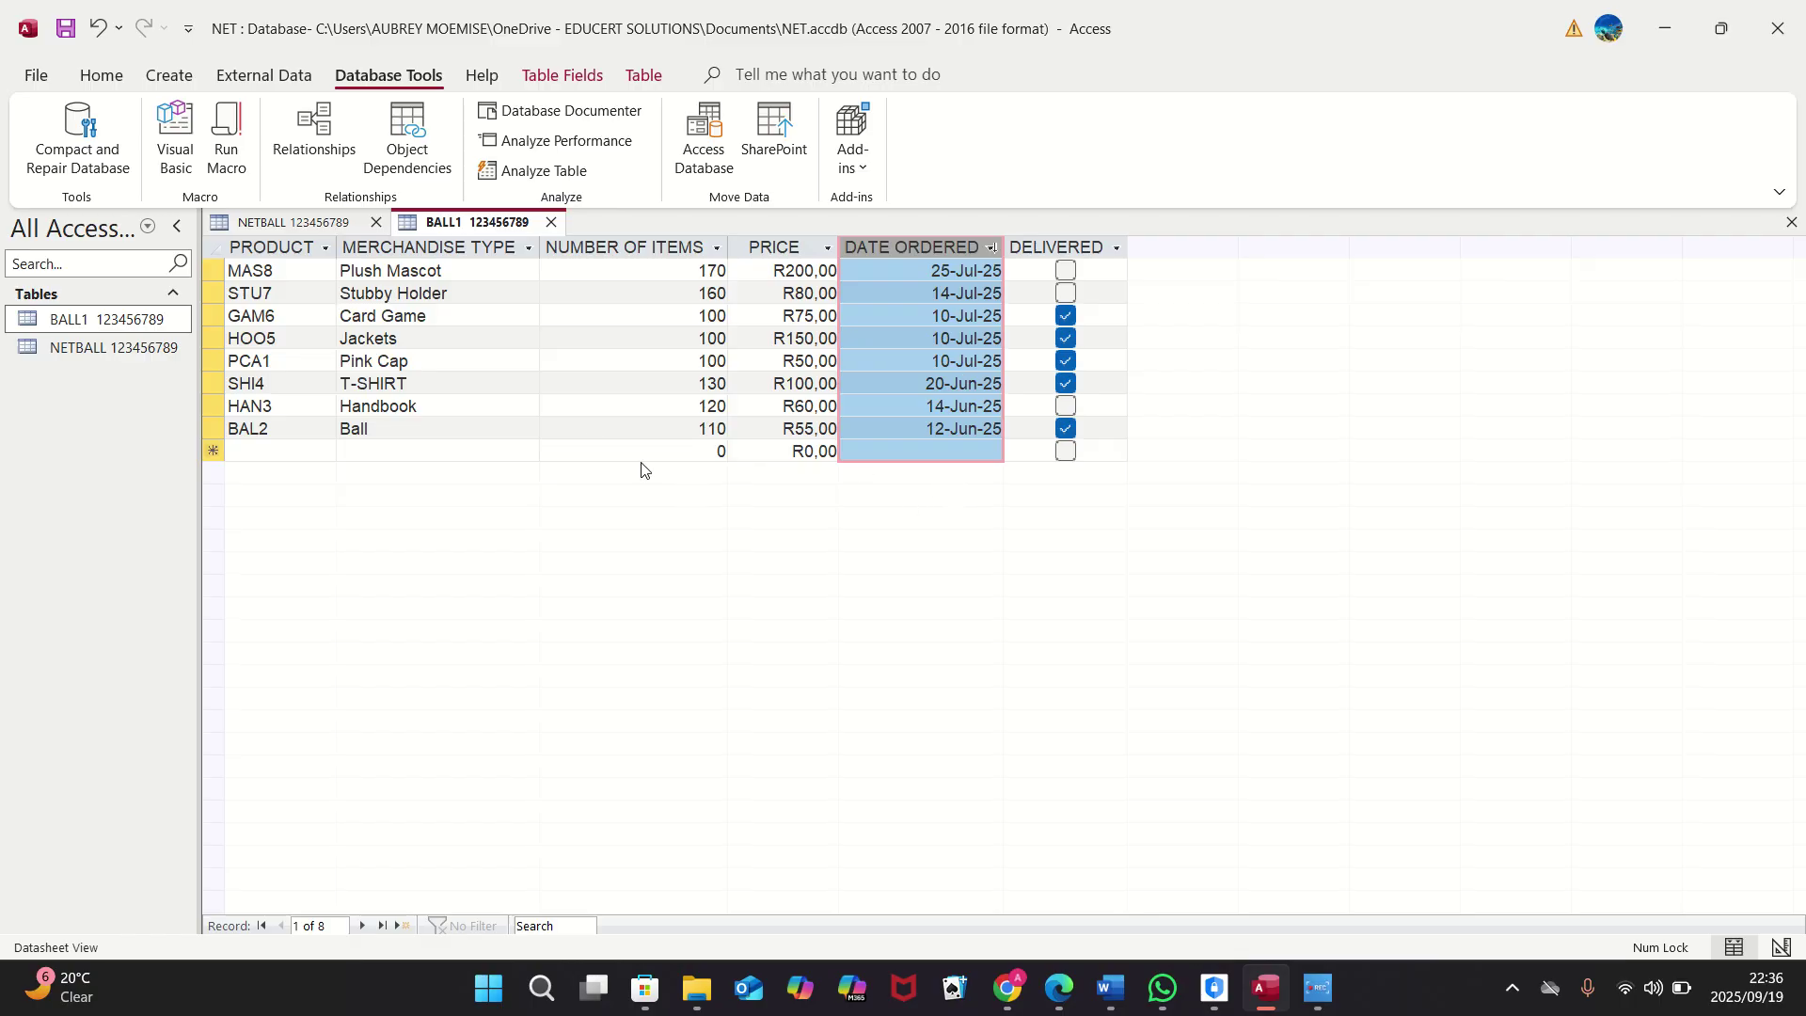
click(591, 436)
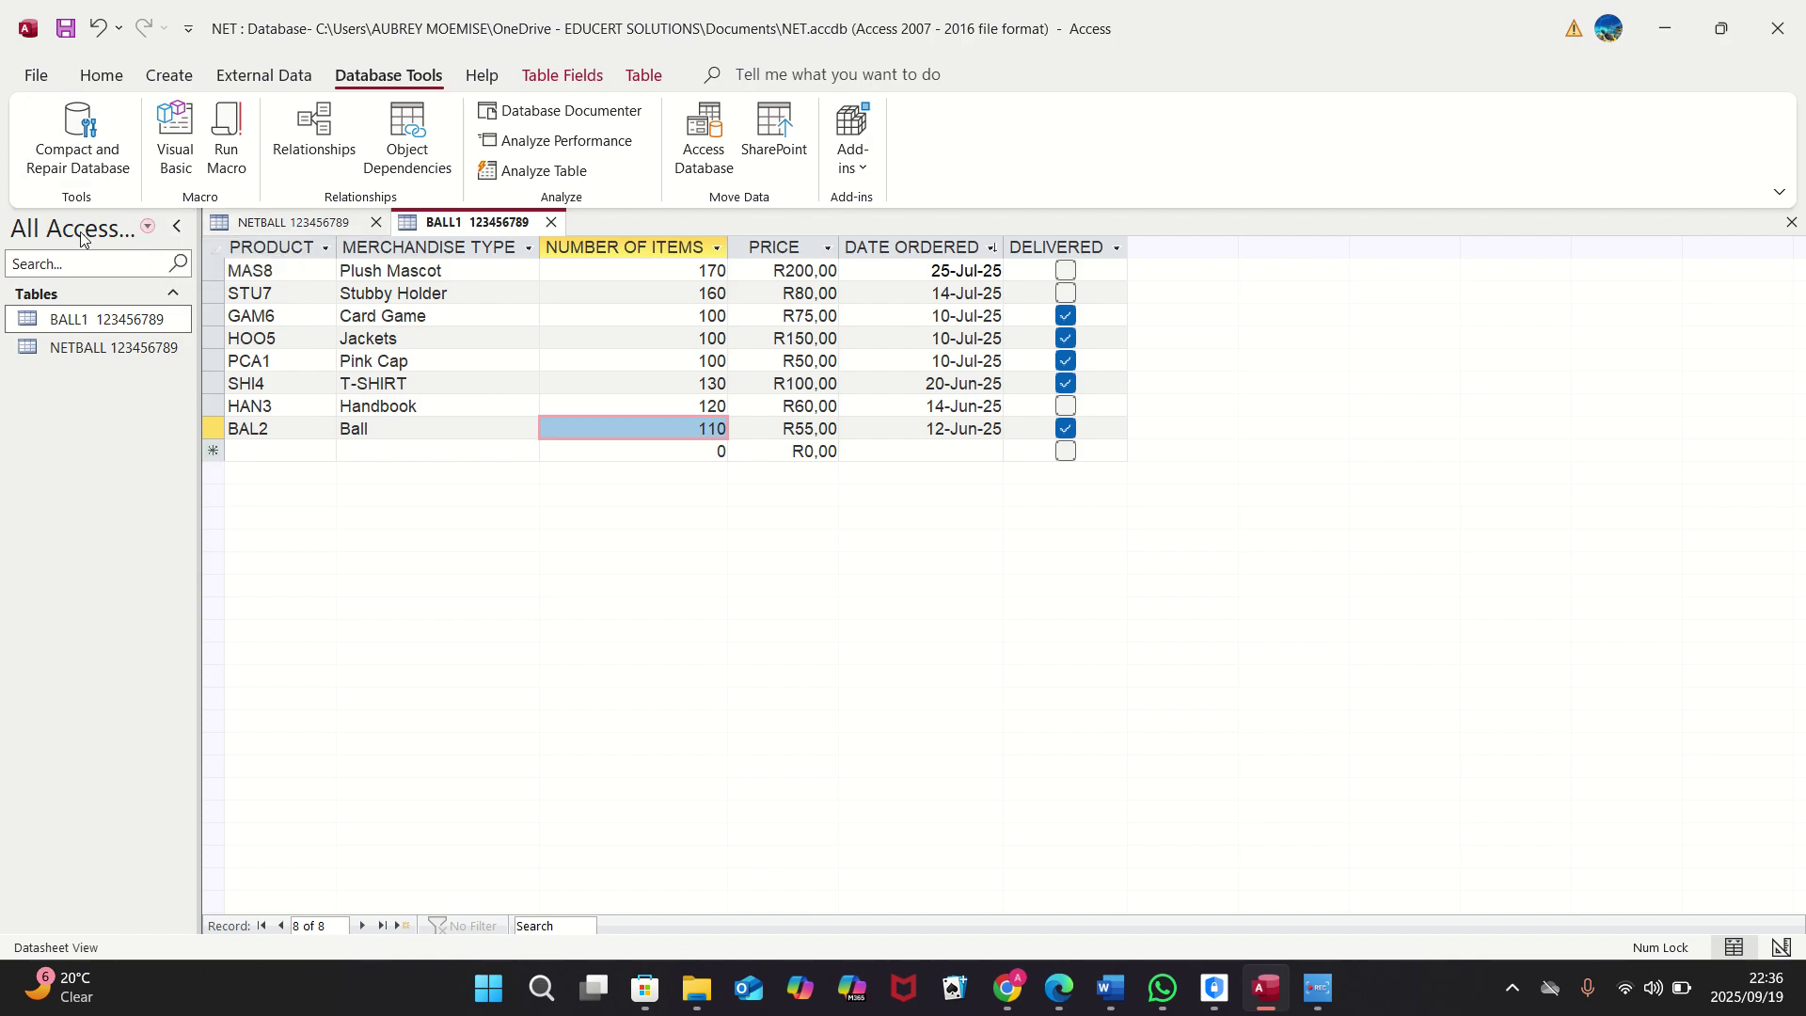
click(38, 79)
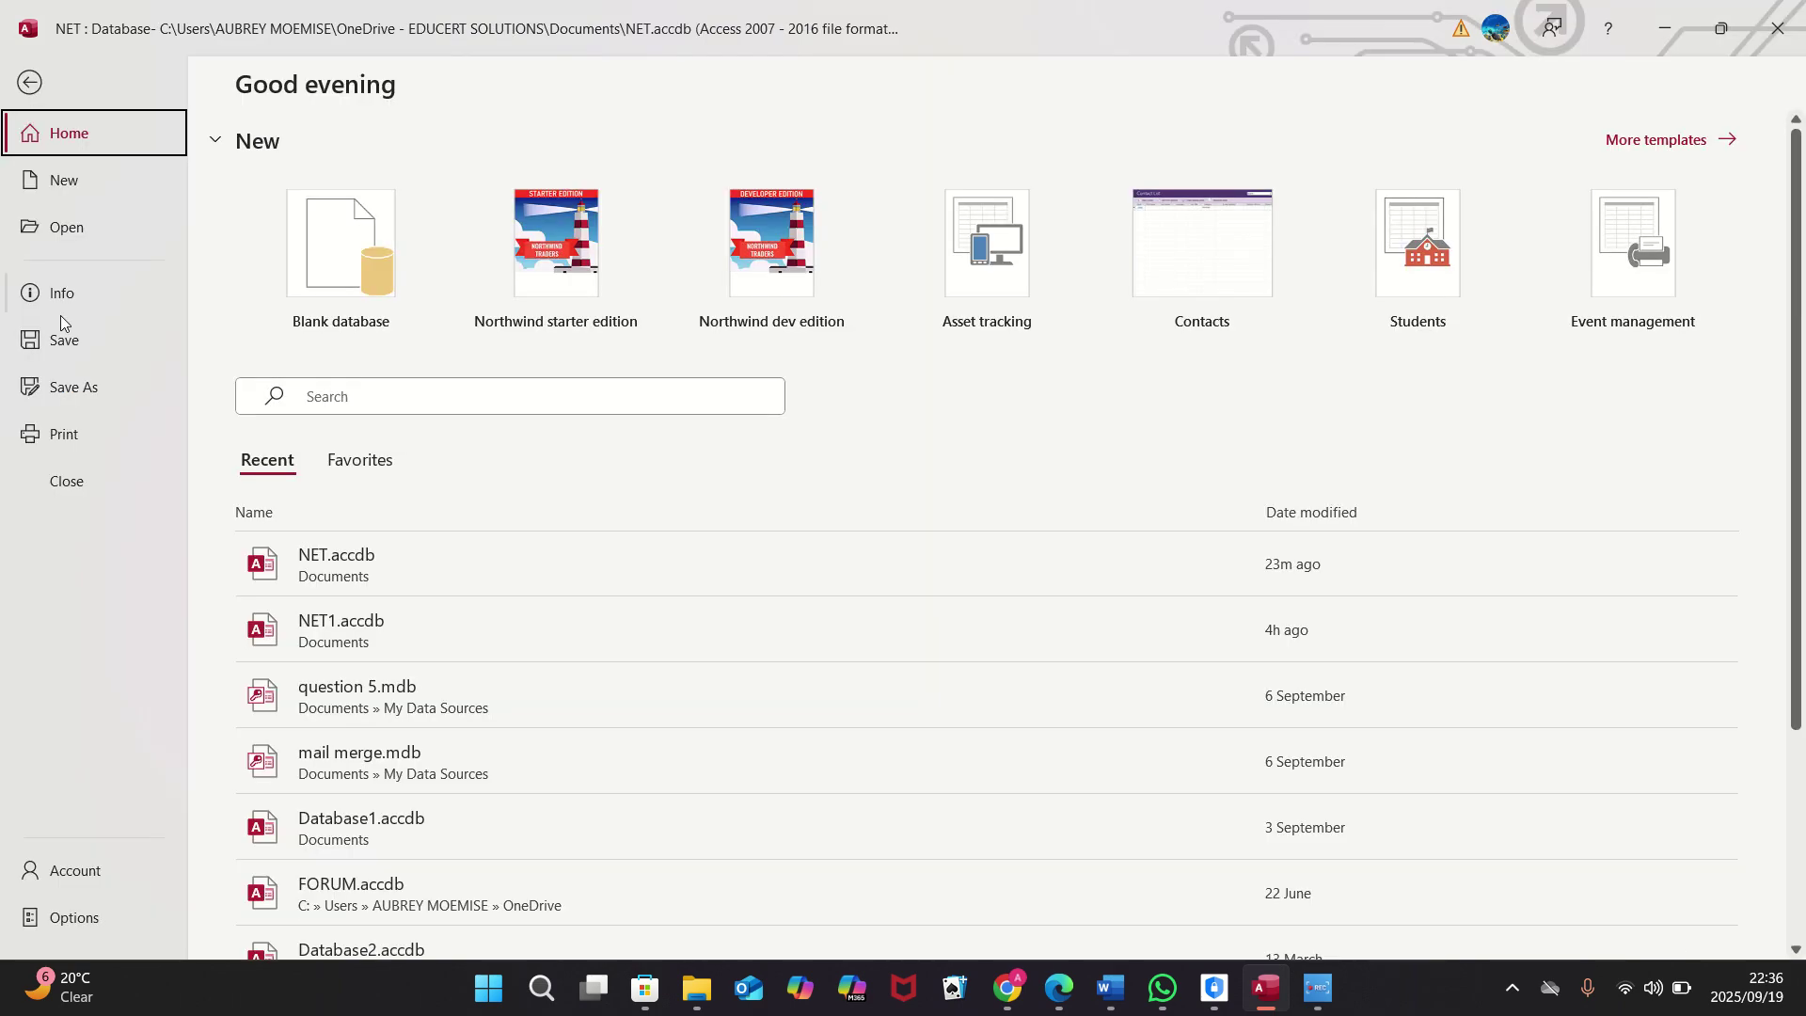
click(62, 336)
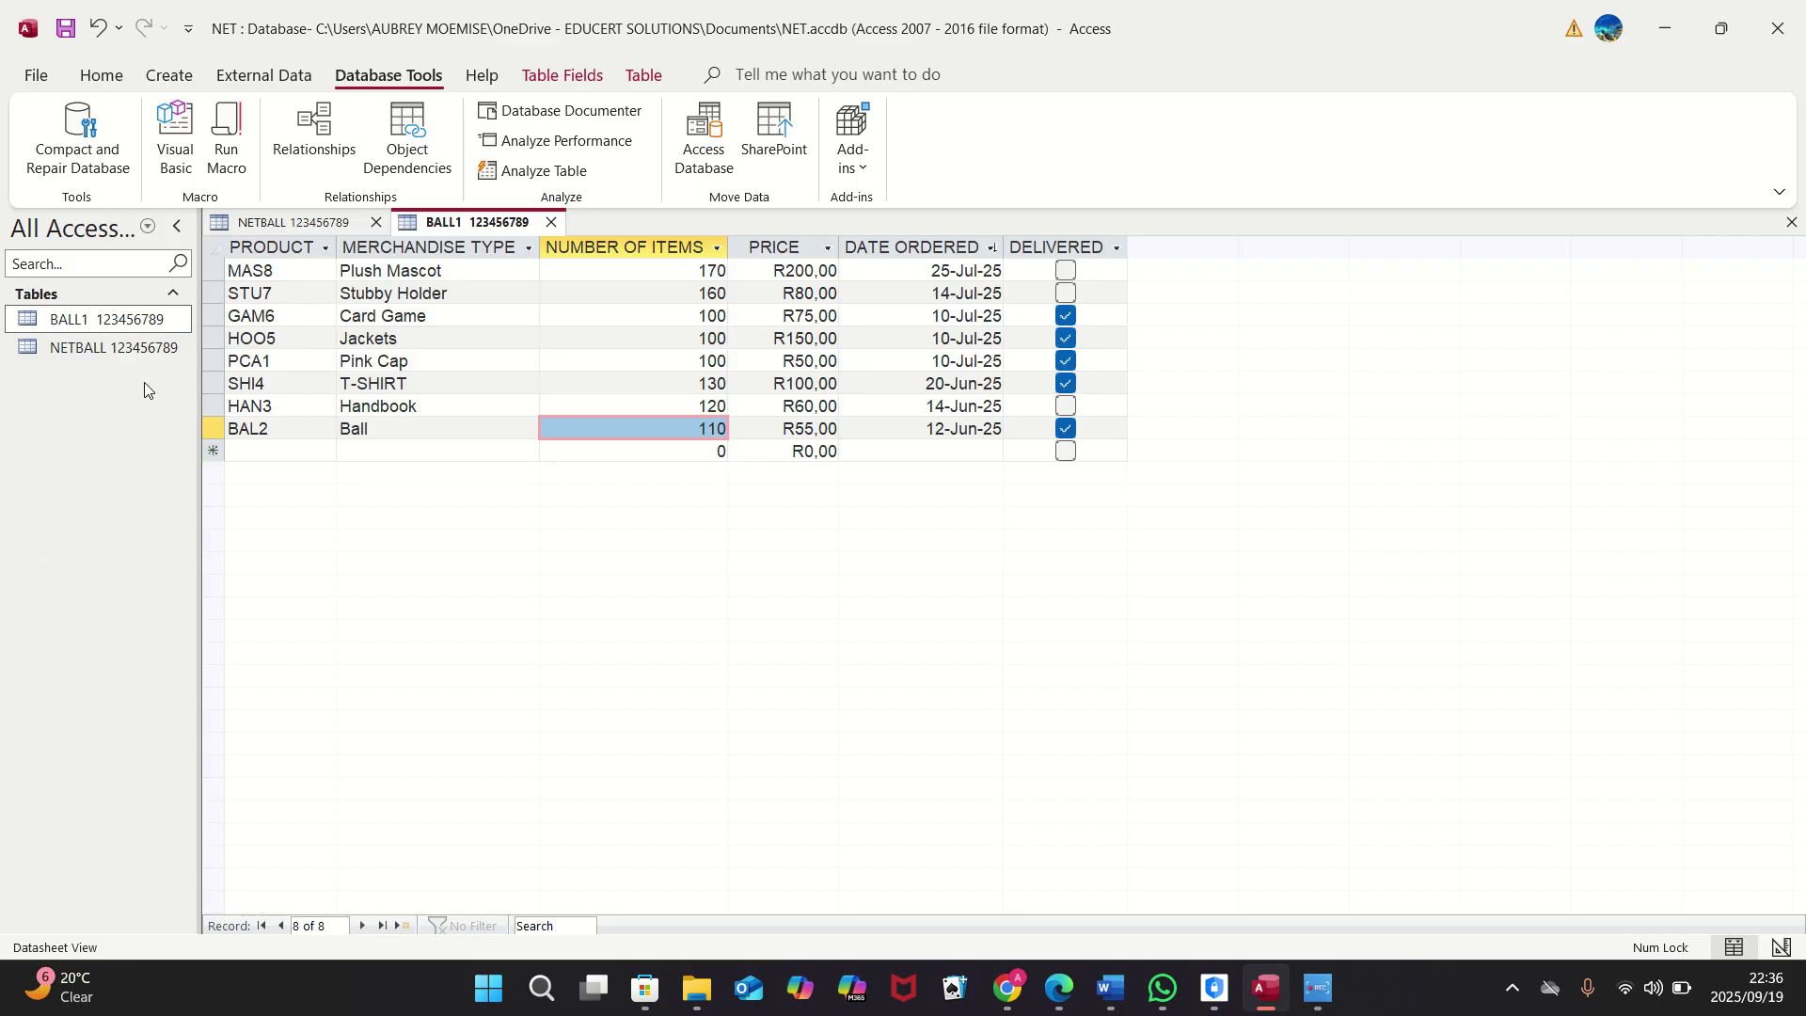
Step: Preview the BALL1 table for printing in landscape orientation, and close the preview
click(531, 368)
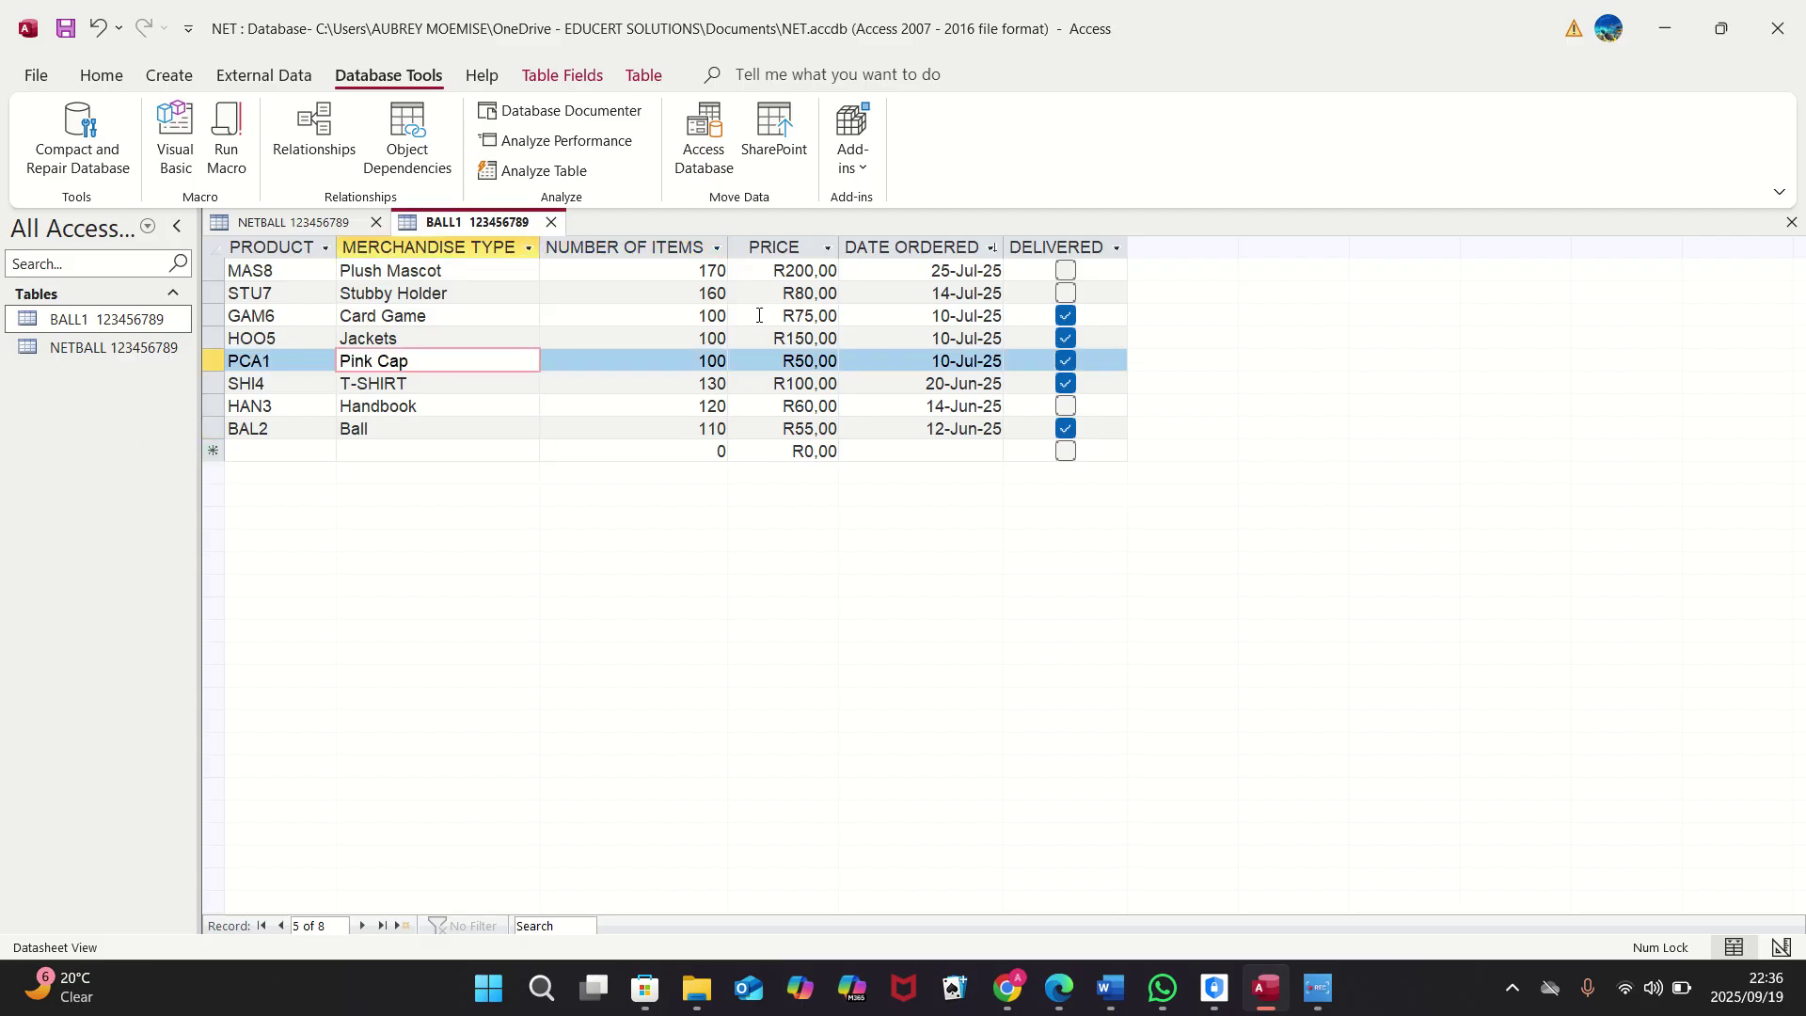
click(300, 451)
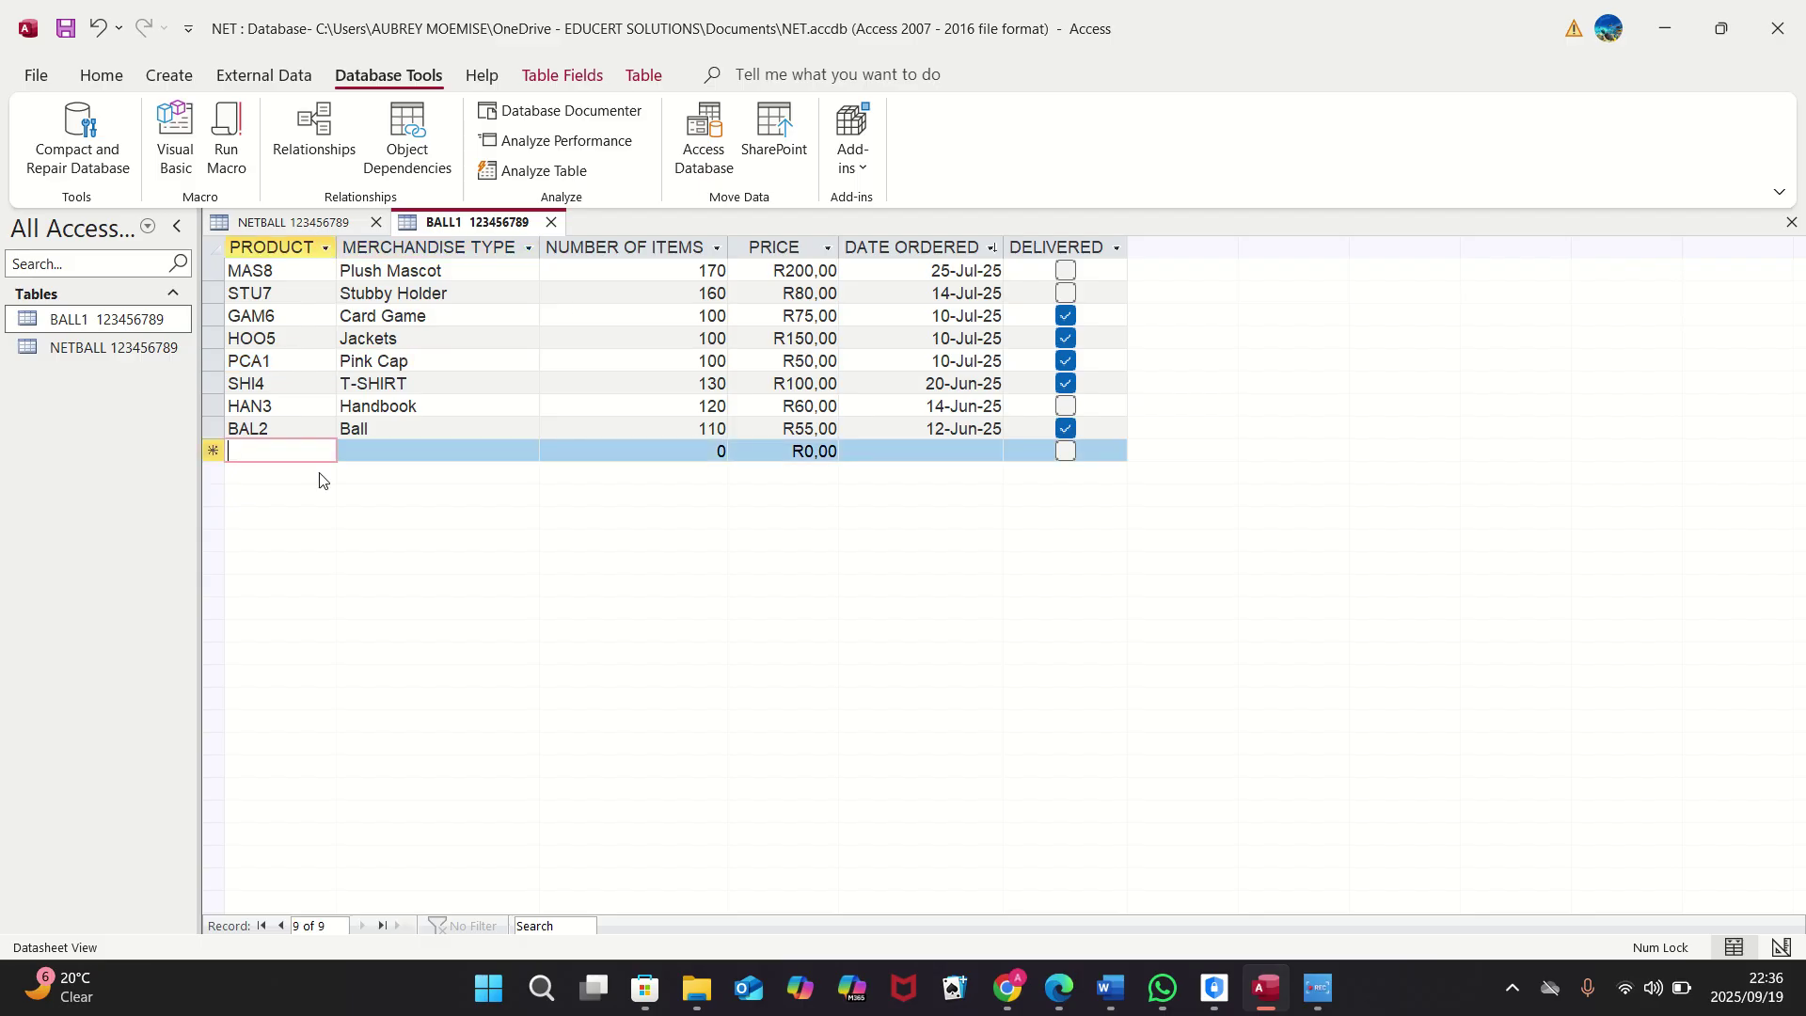
click(36, 76)
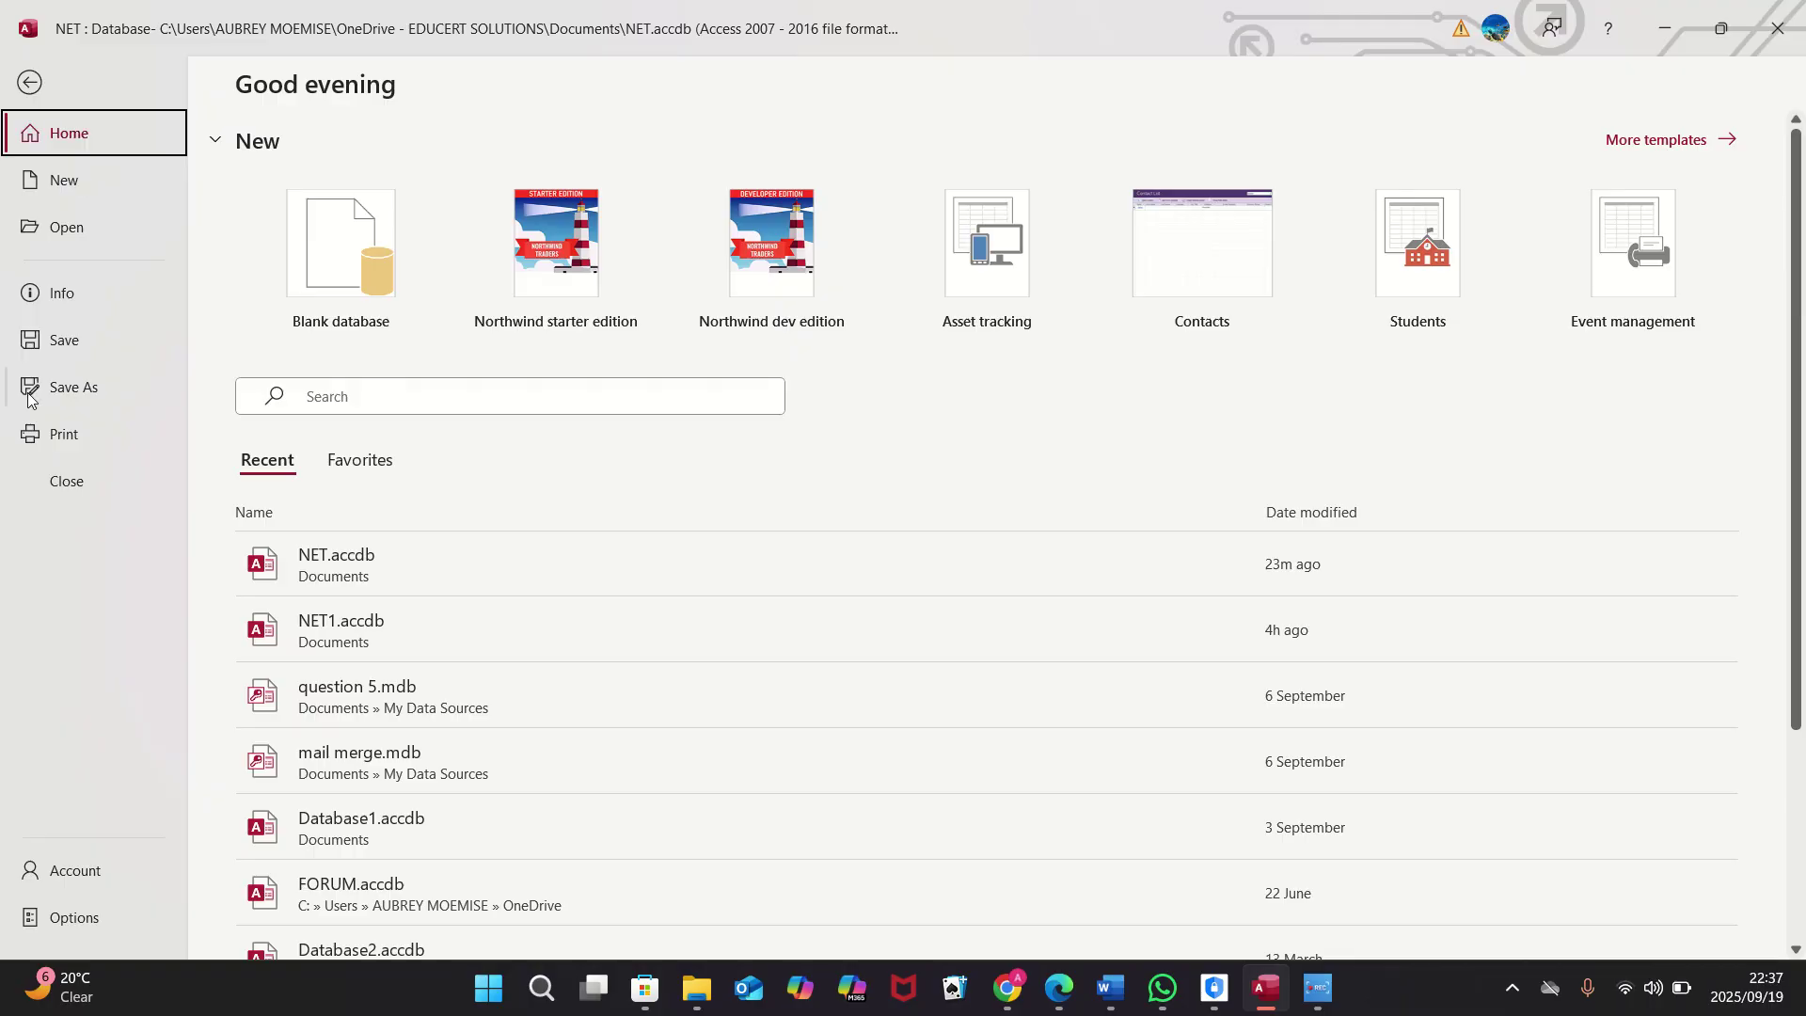
click(85, 434)
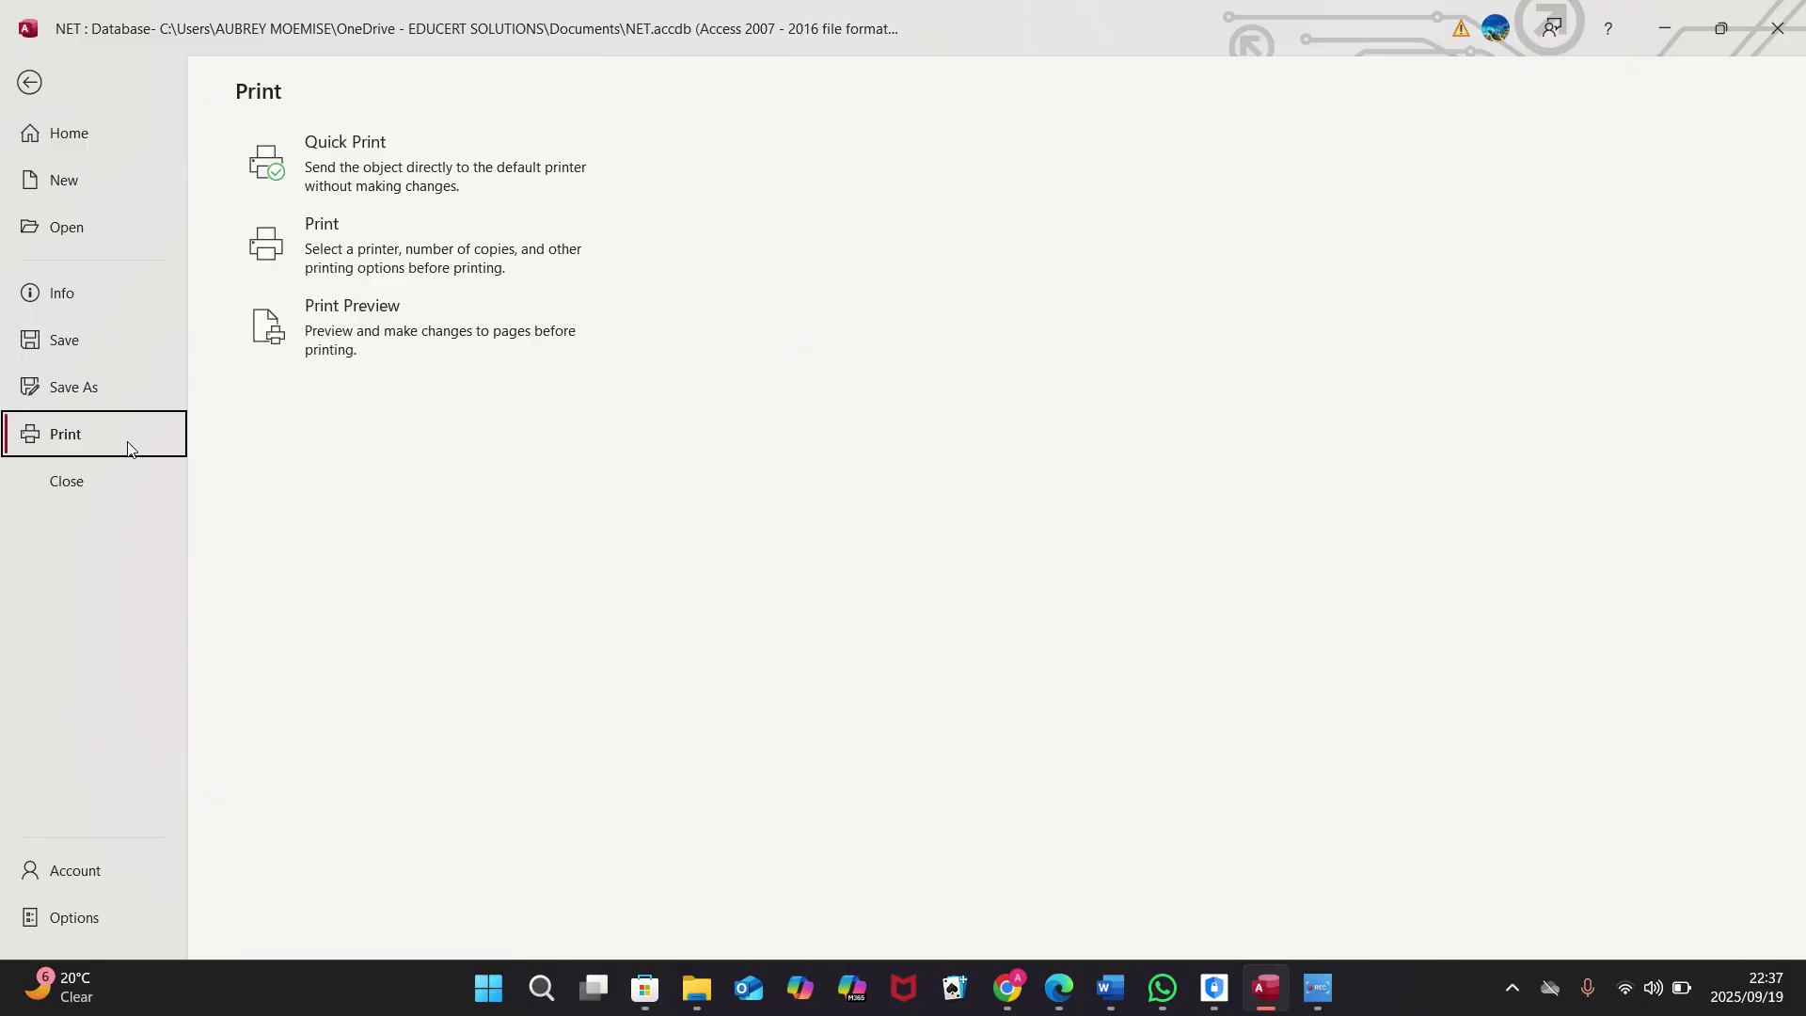
click(415, 340)
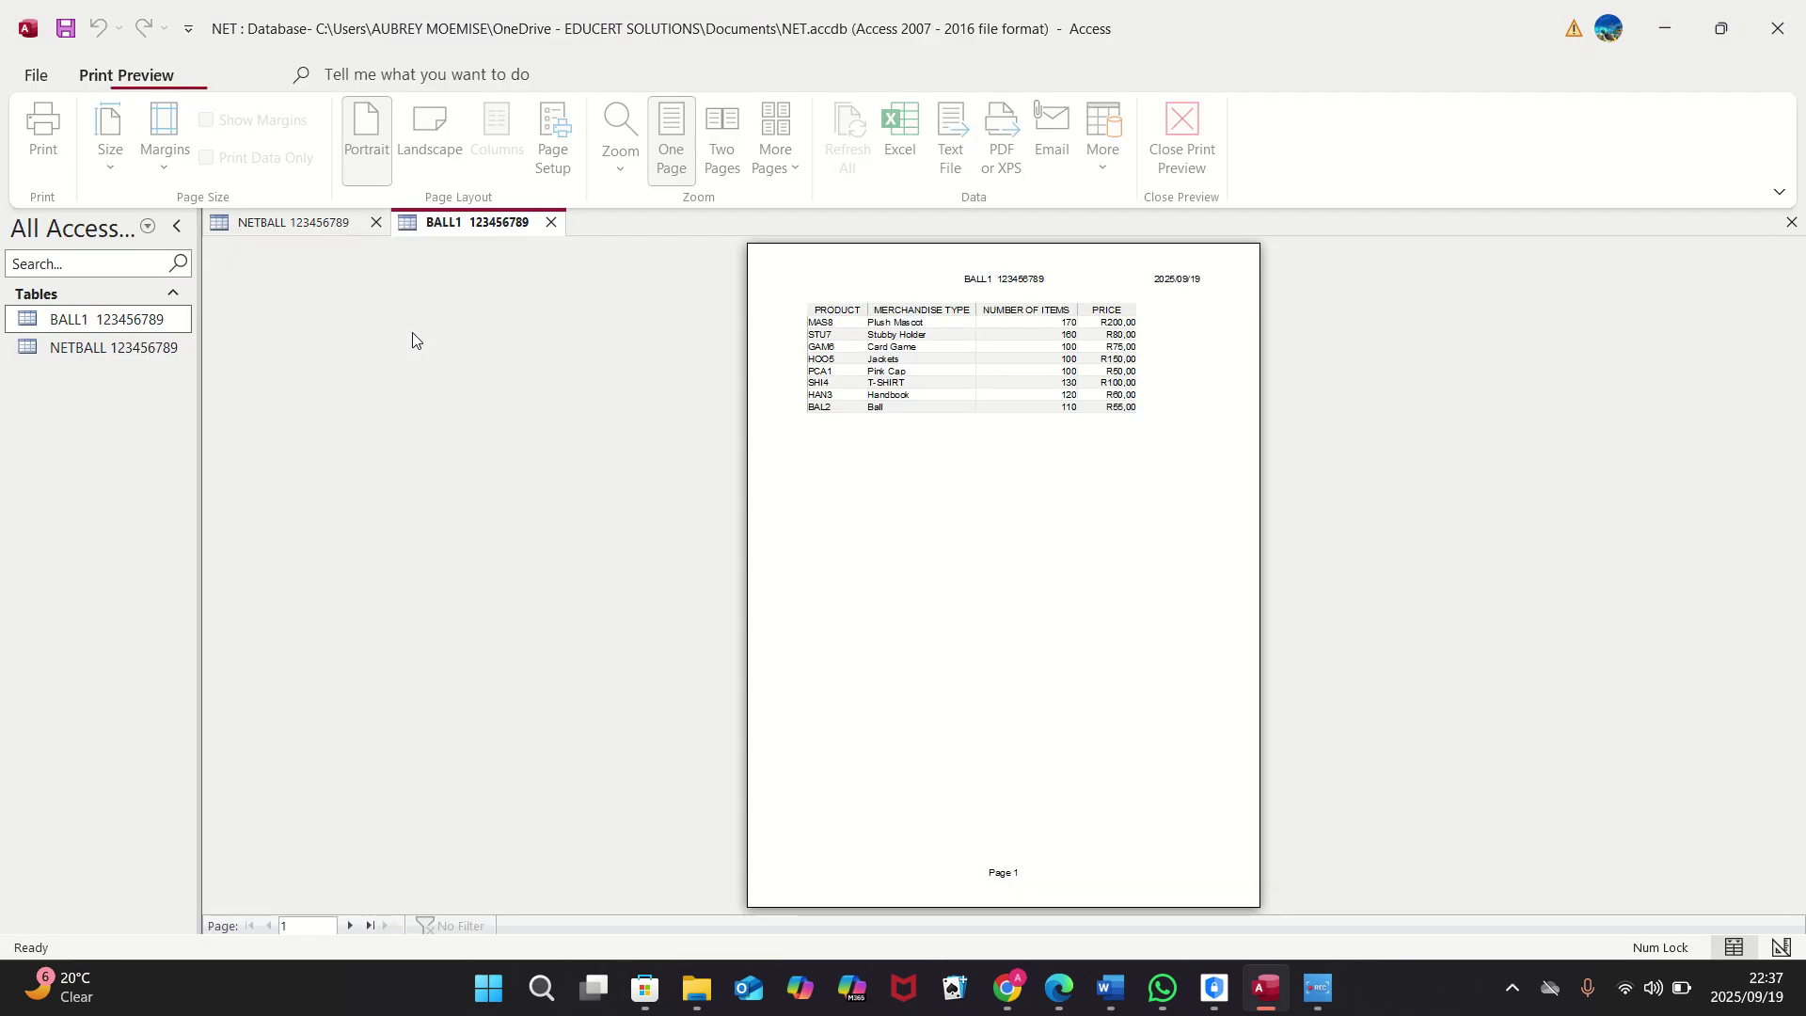
click(424, 141)
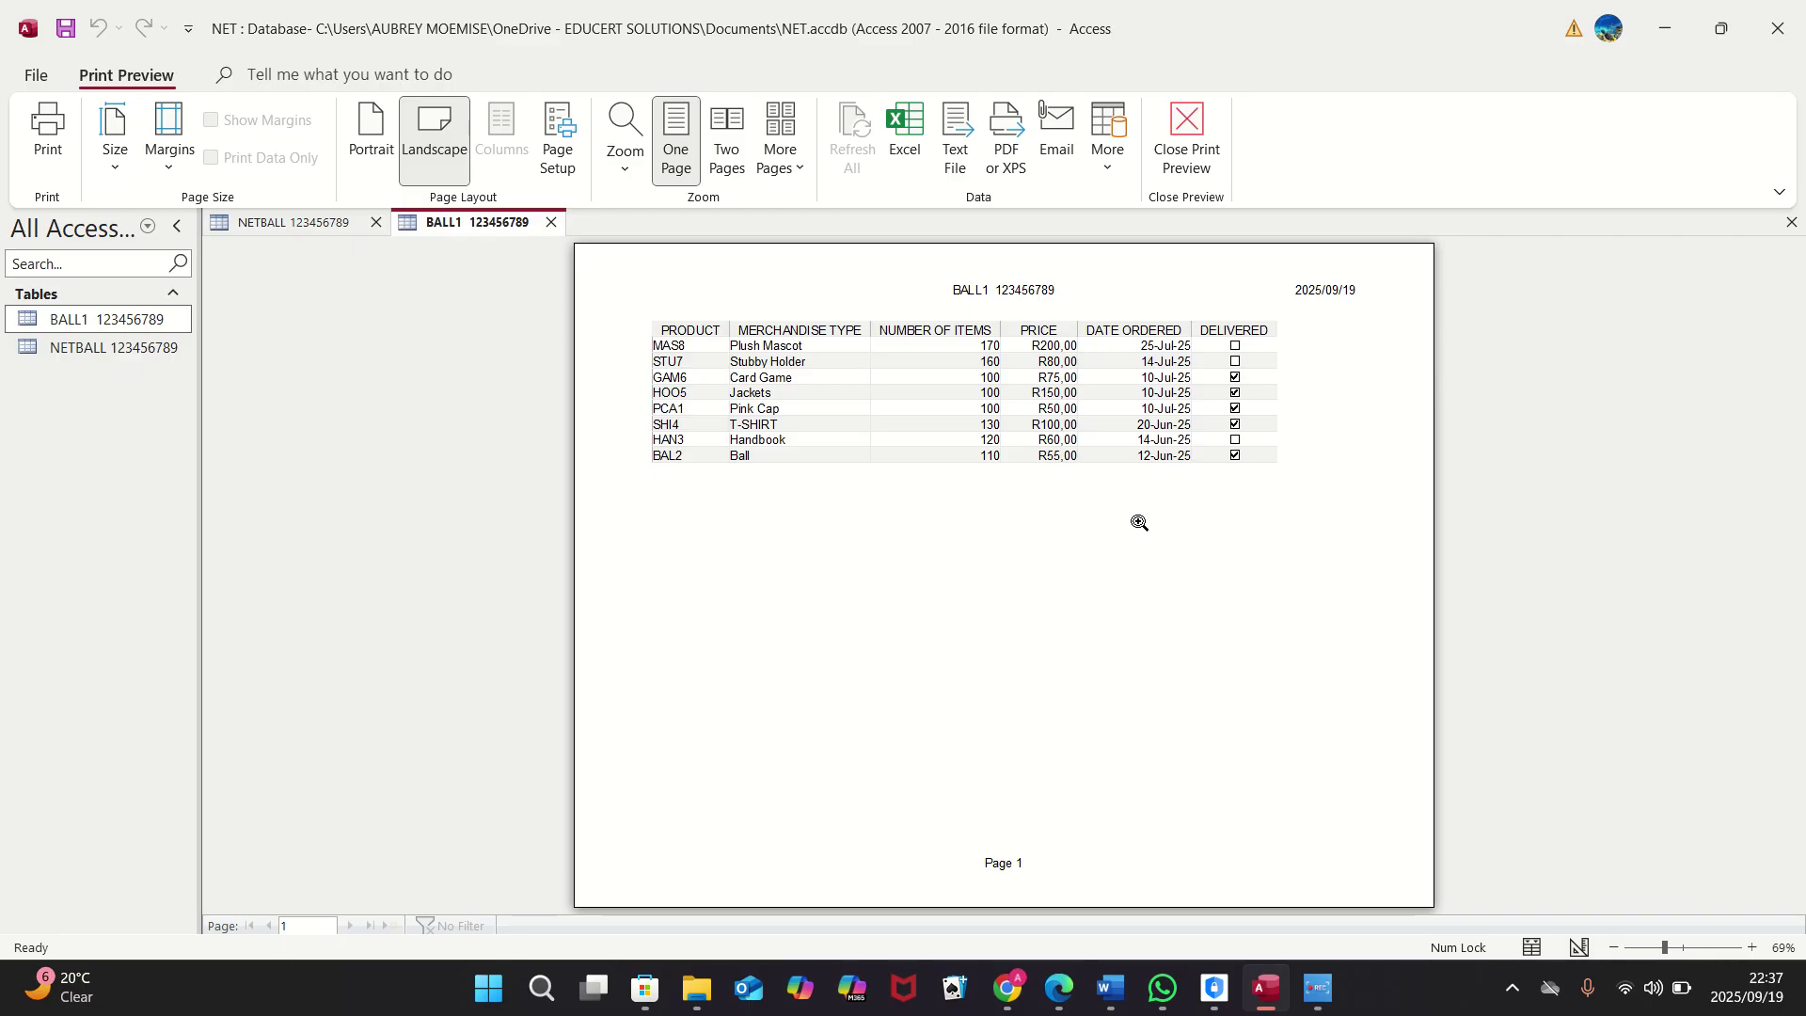
click(1186, 150)
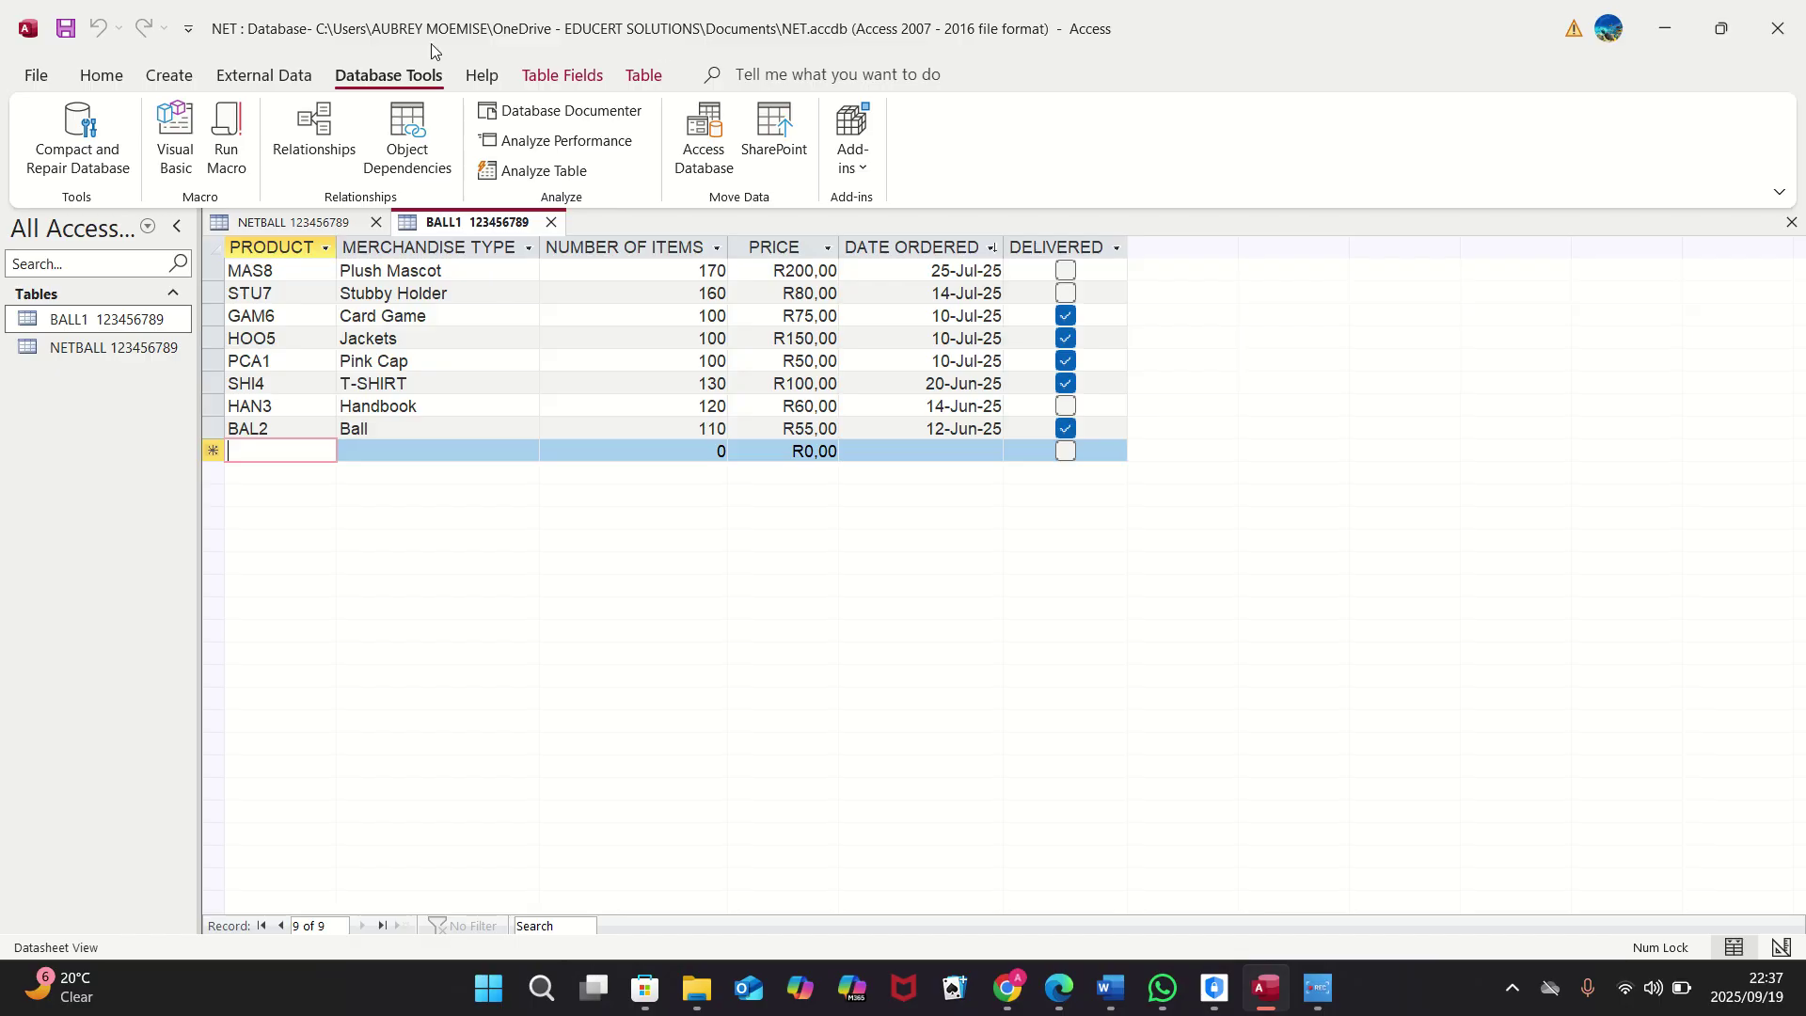
Step: Start a simple wizard query on BALL1 with the fields PRODUCT, MERCHANDISE TYPE, DATE ORDERED and NUMBER OF ITEMS, and advance to its title
click(169, 76)
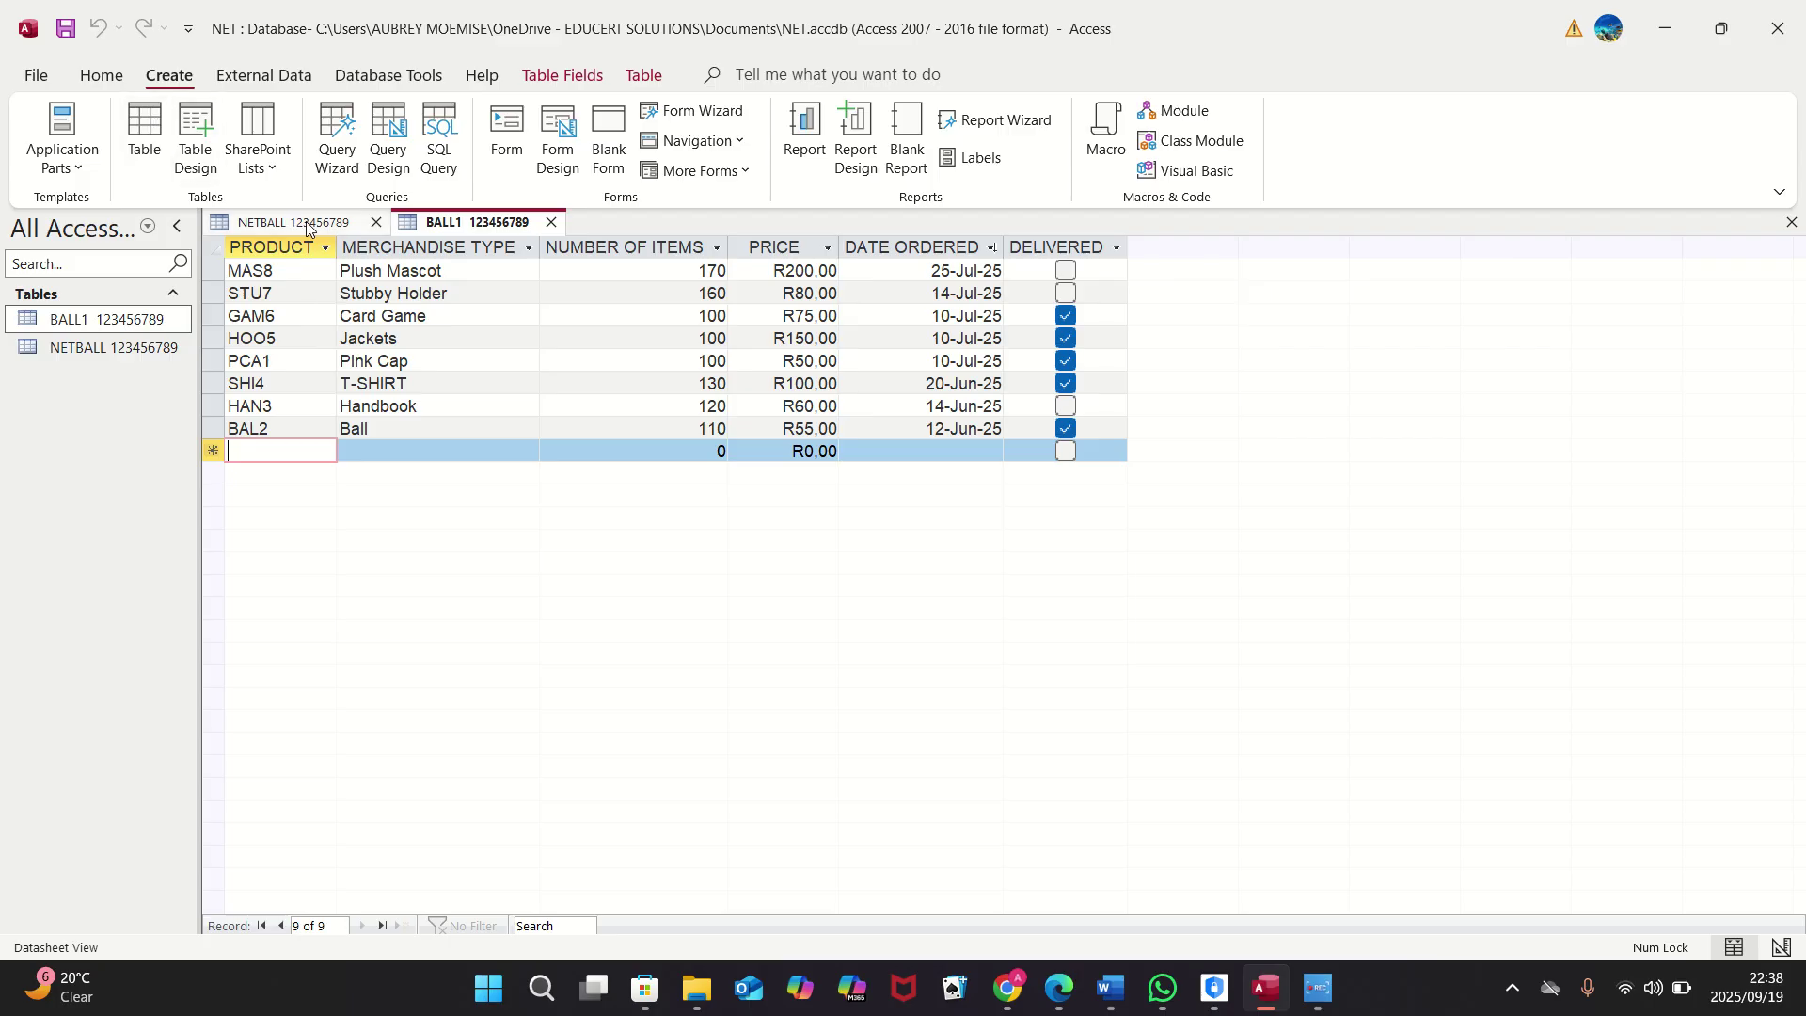
click(346, 162)
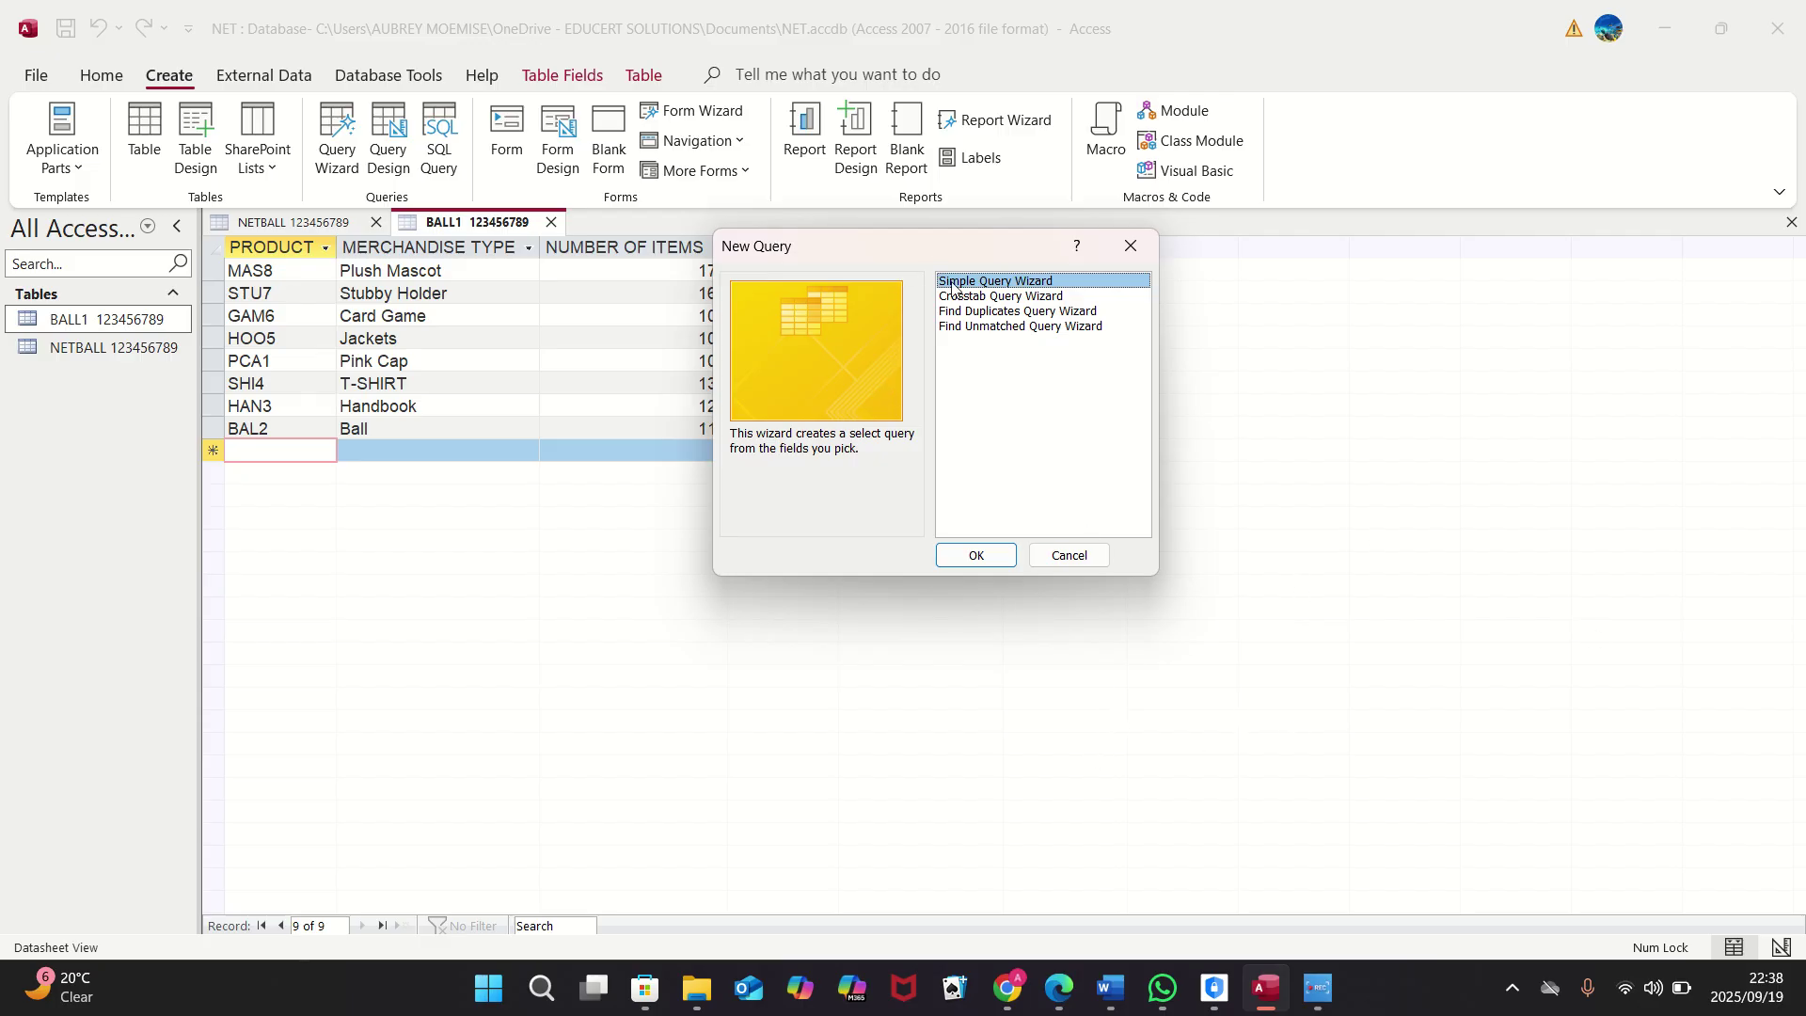
click(974, 556)
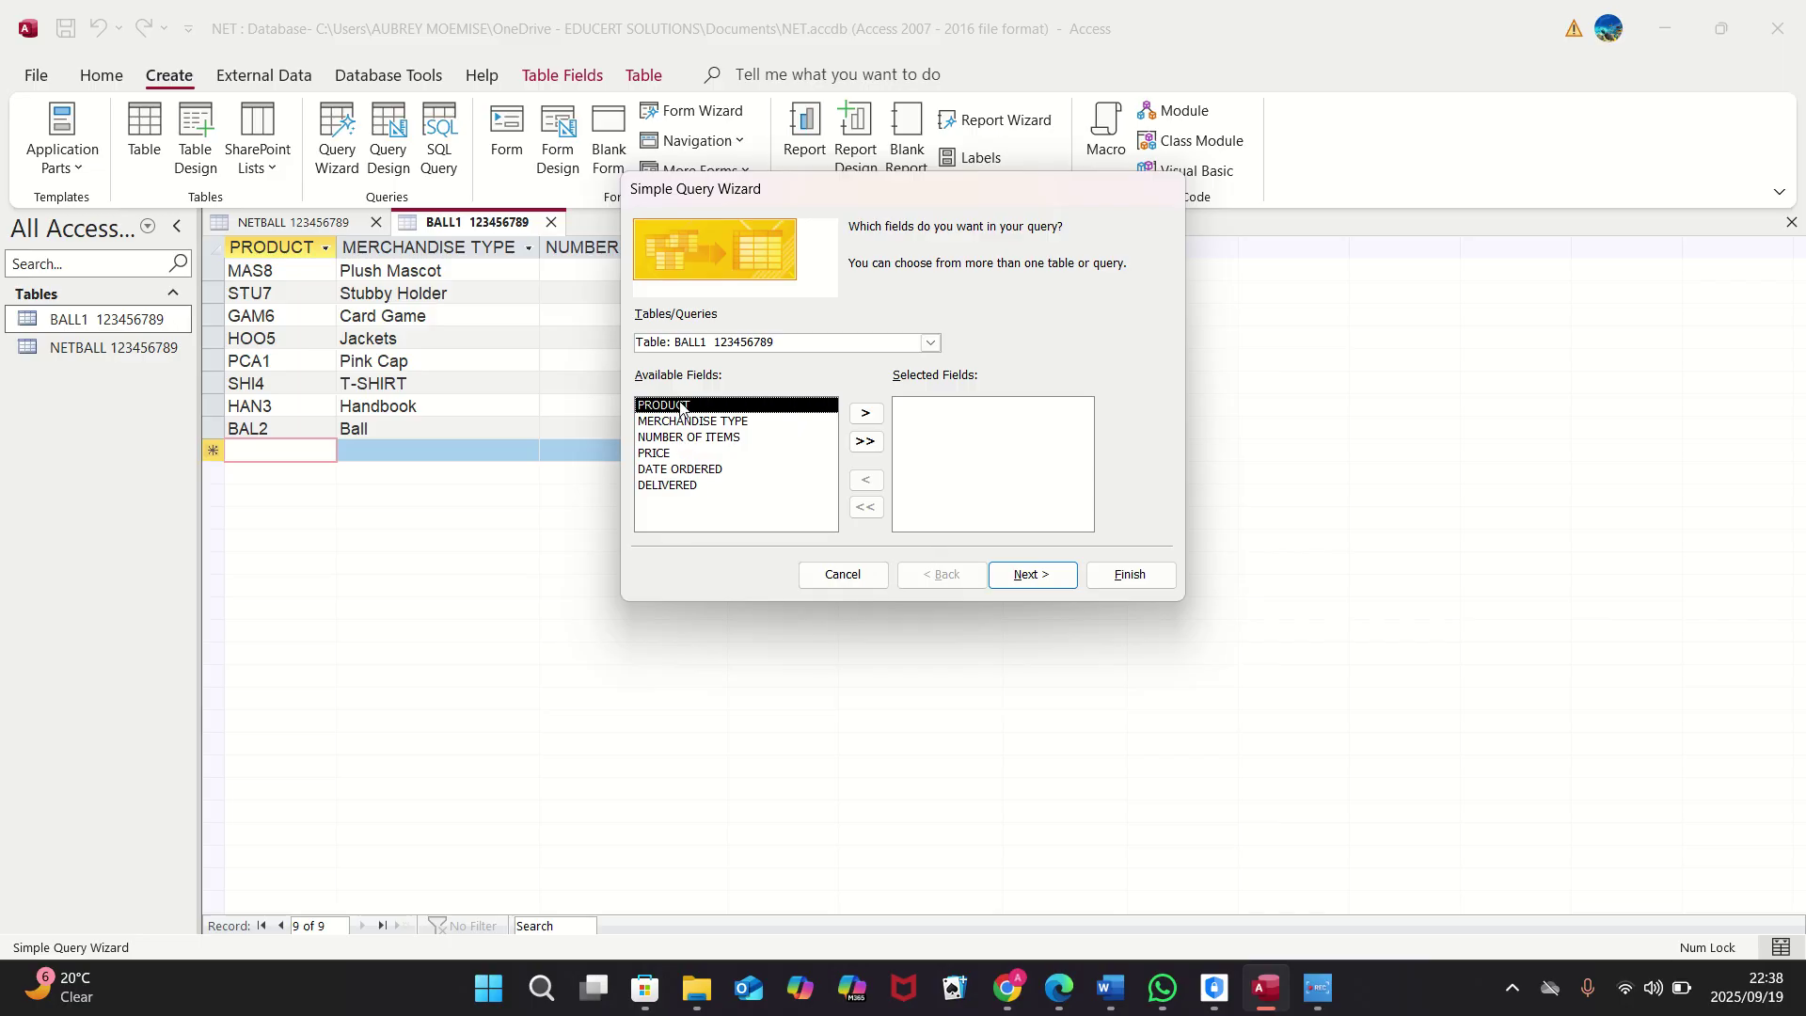
click(875, 418)
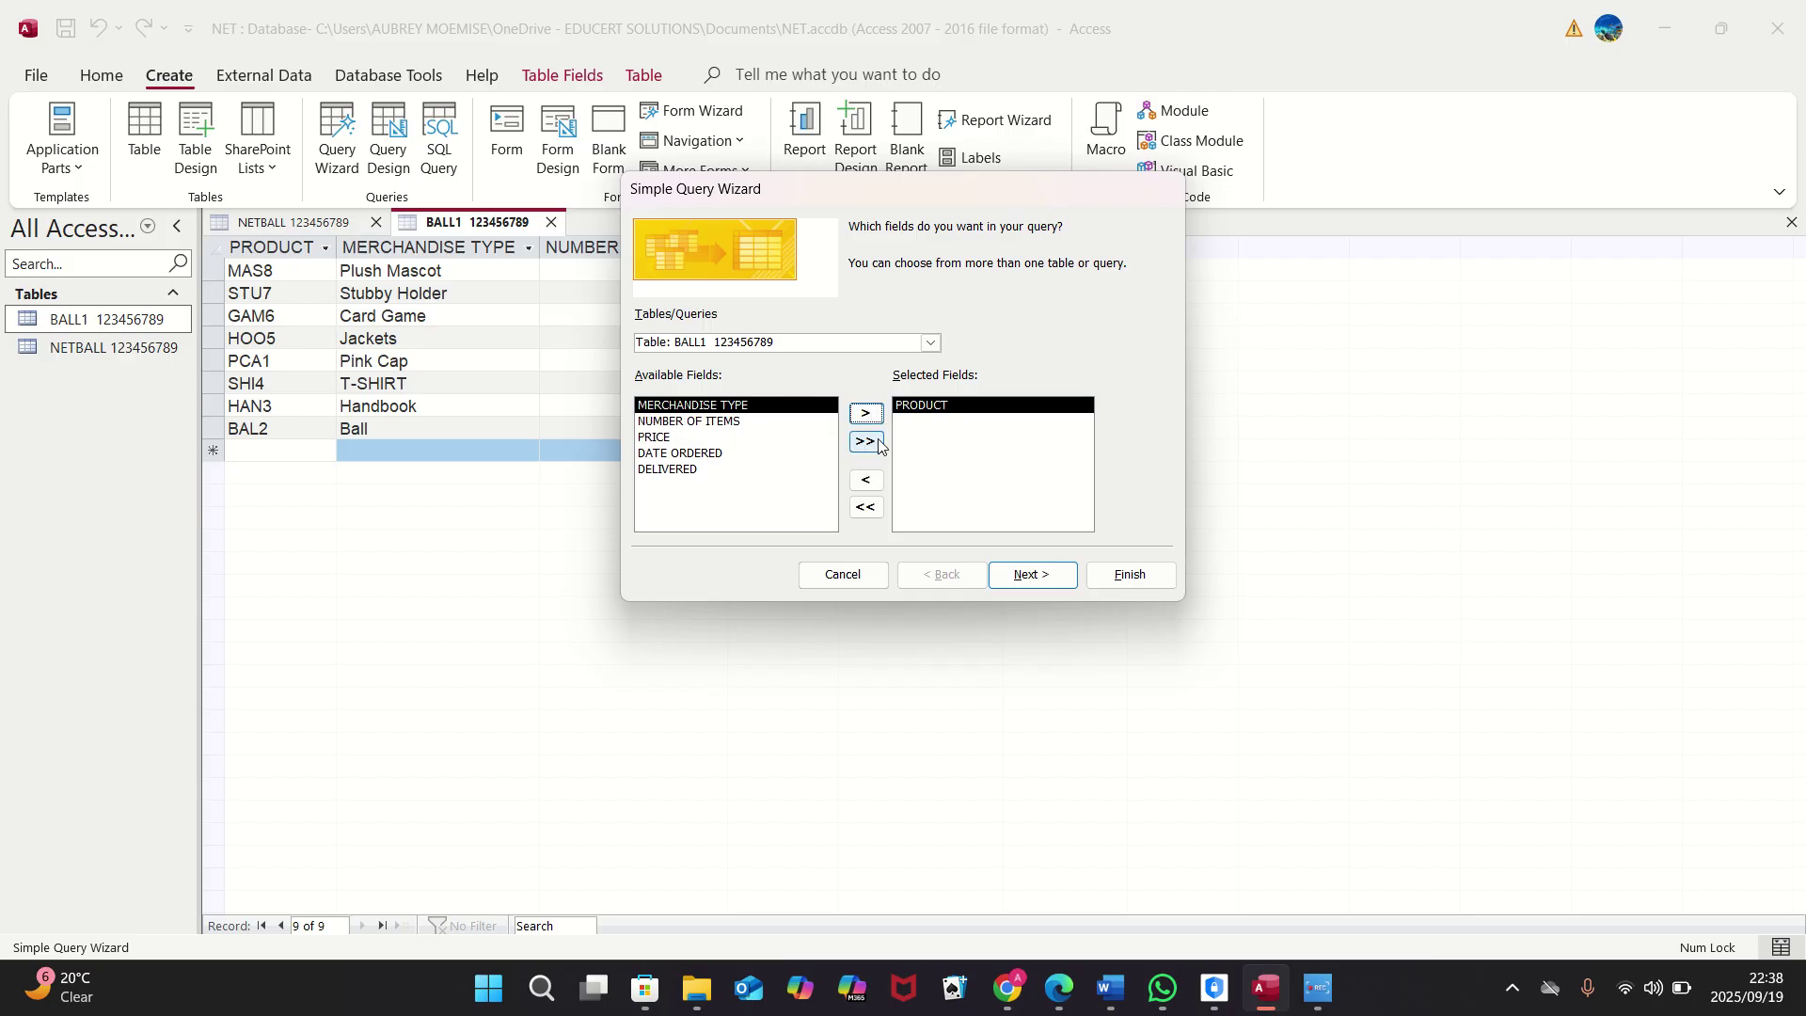
click(797, 406)
click(855, 415)
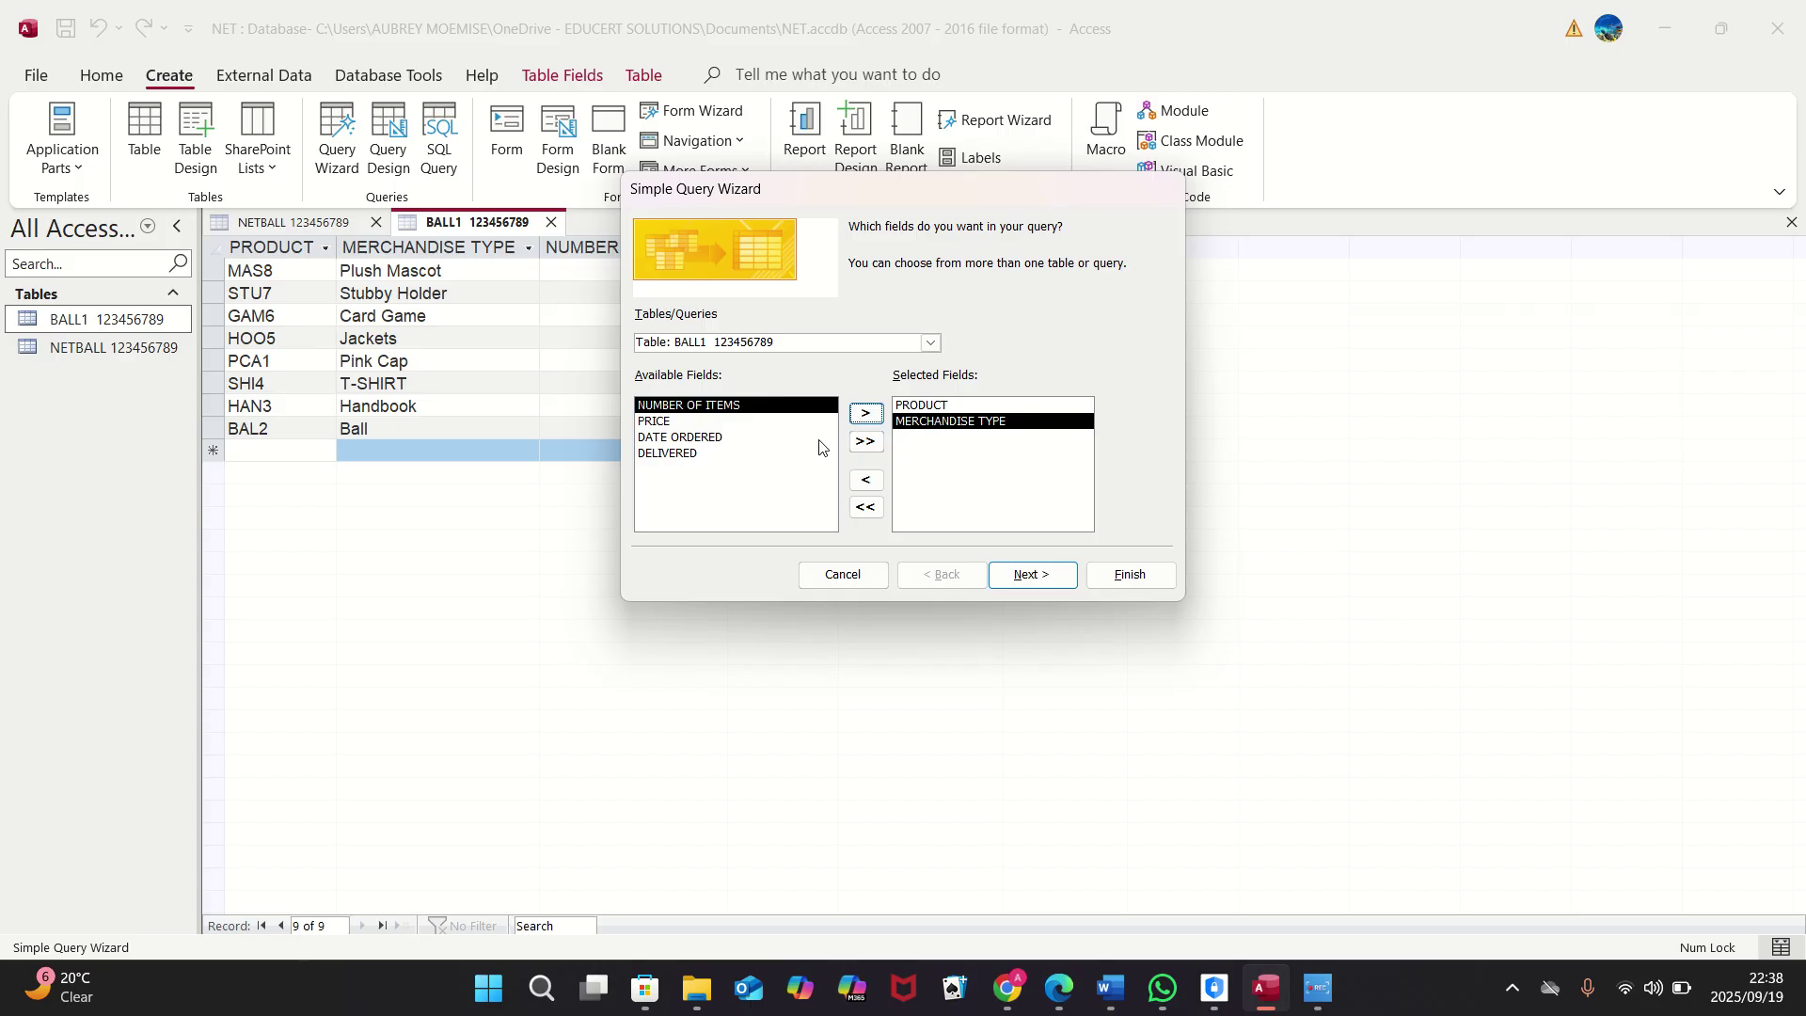
click(704, 438)
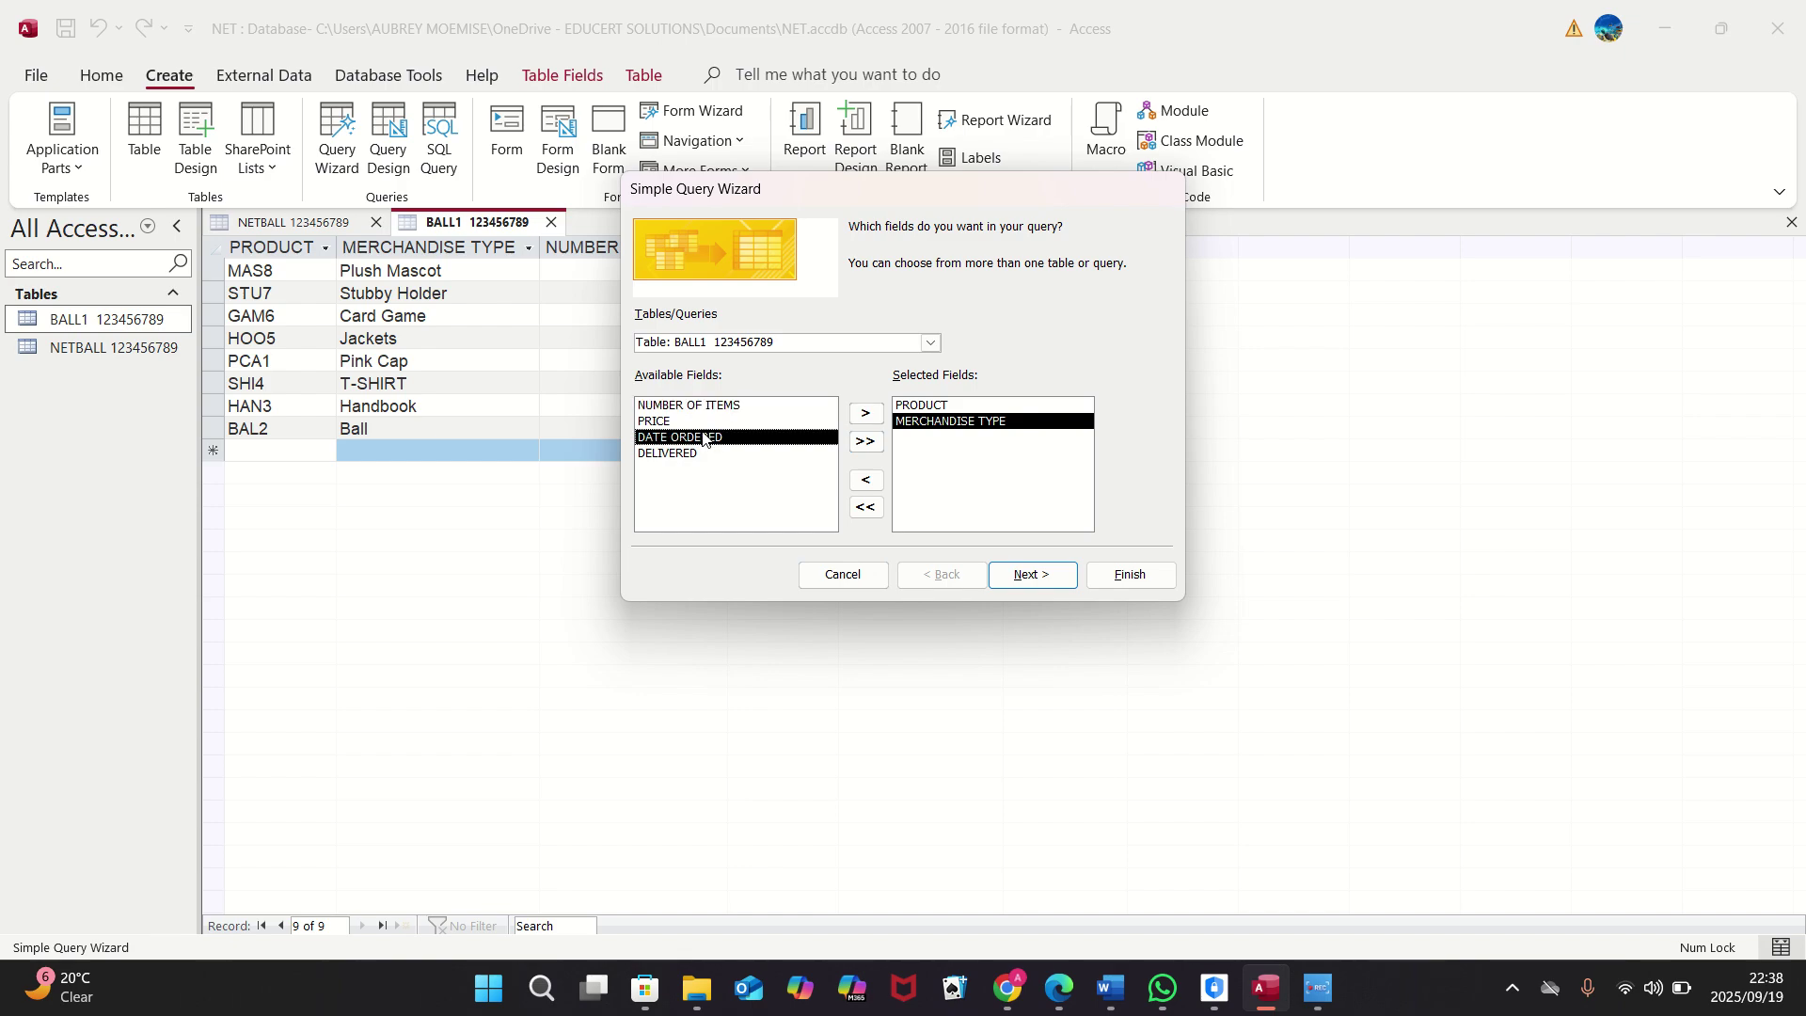
click(866, 415)
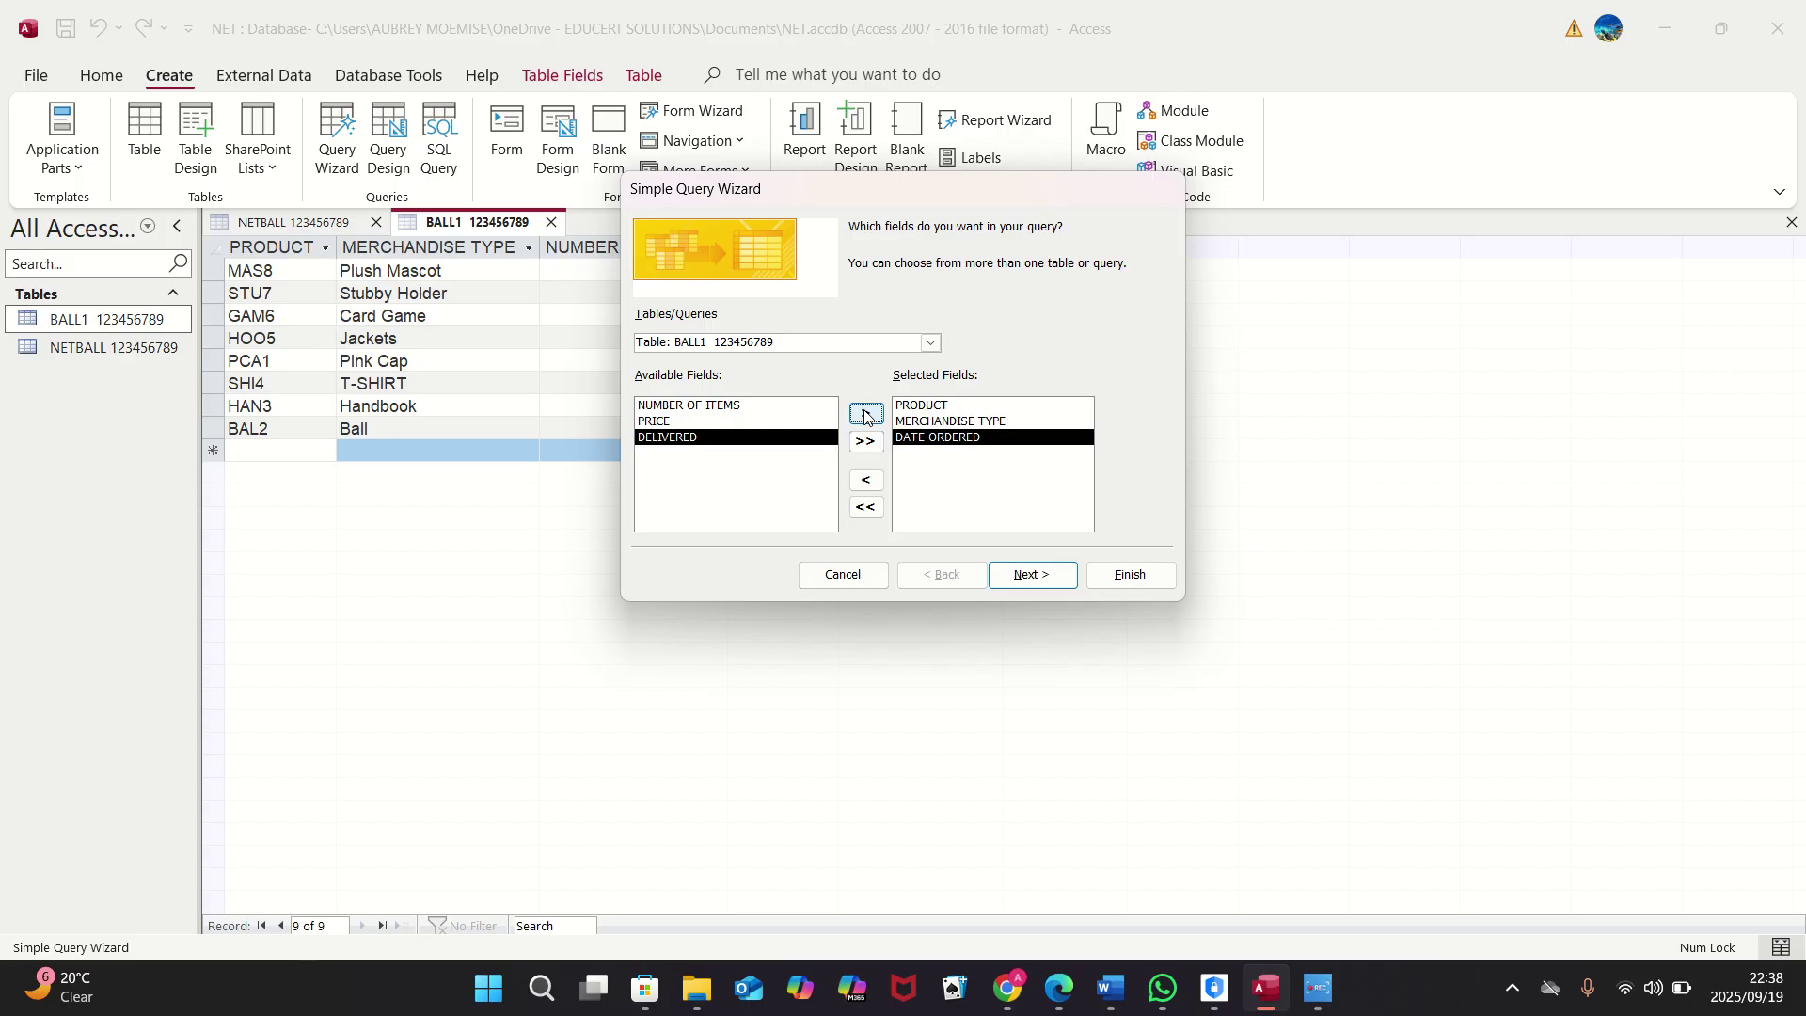
click(752, 410)
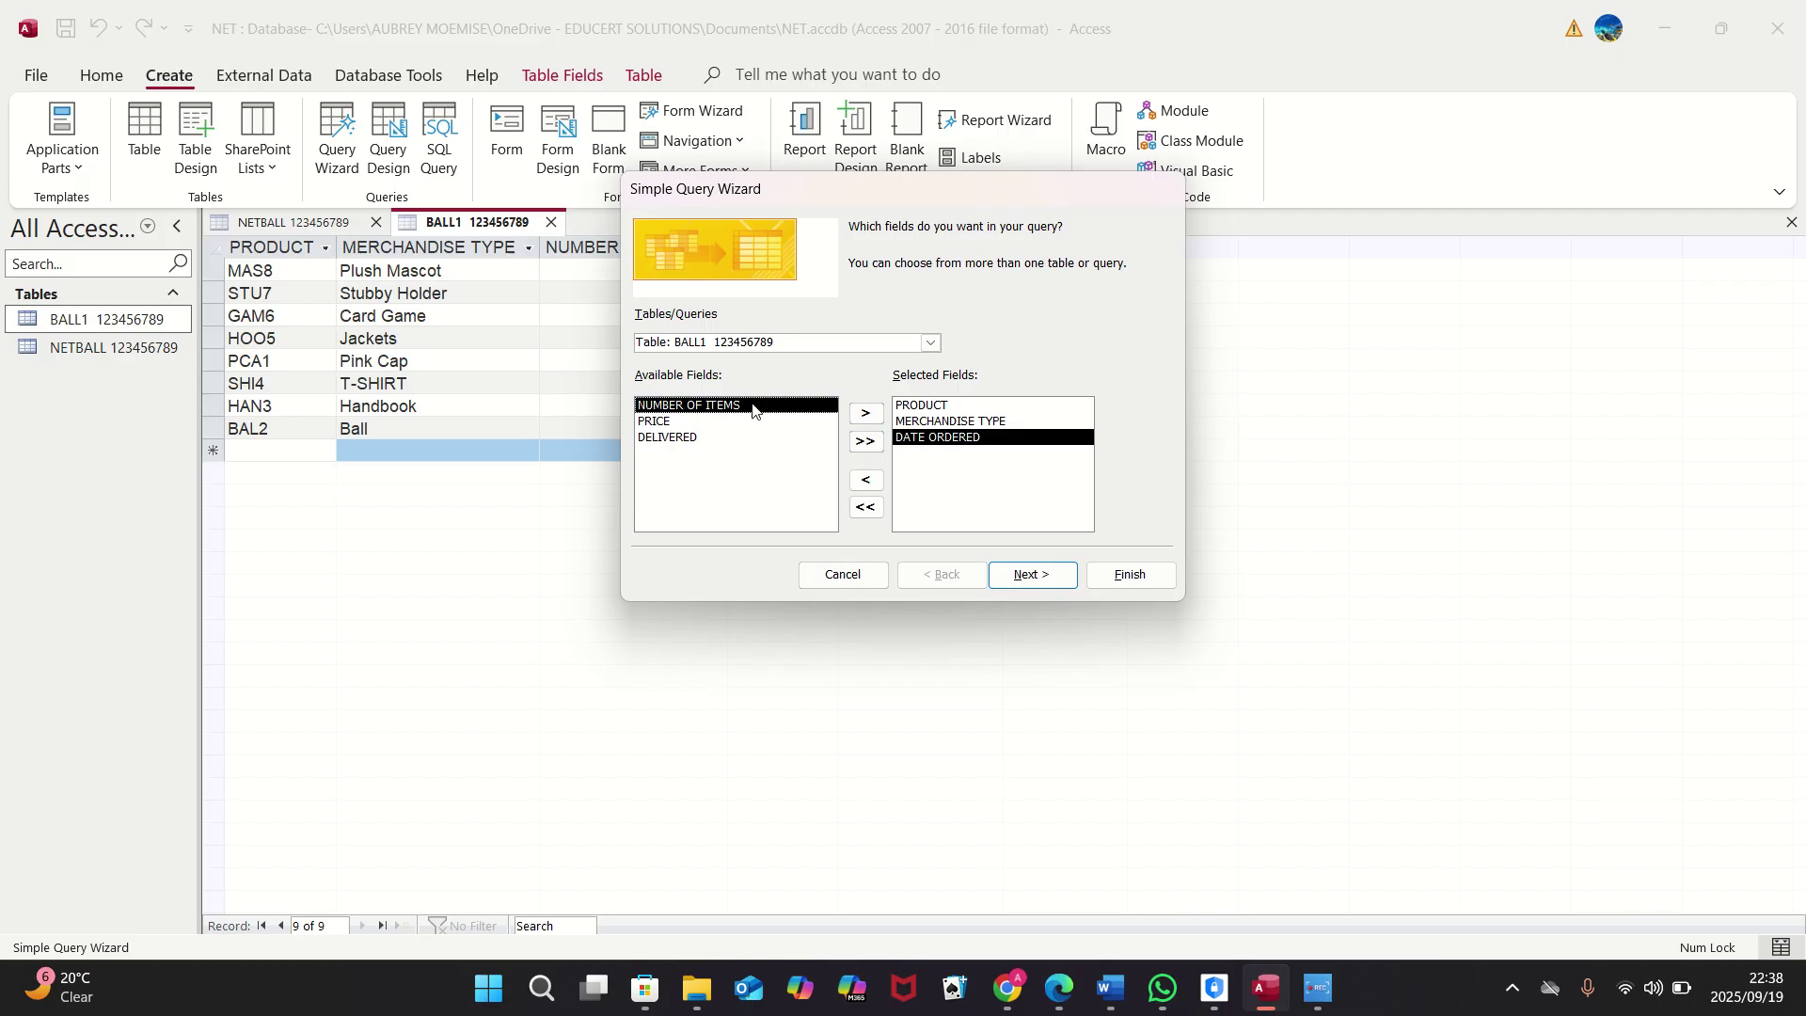
click(866, 415)
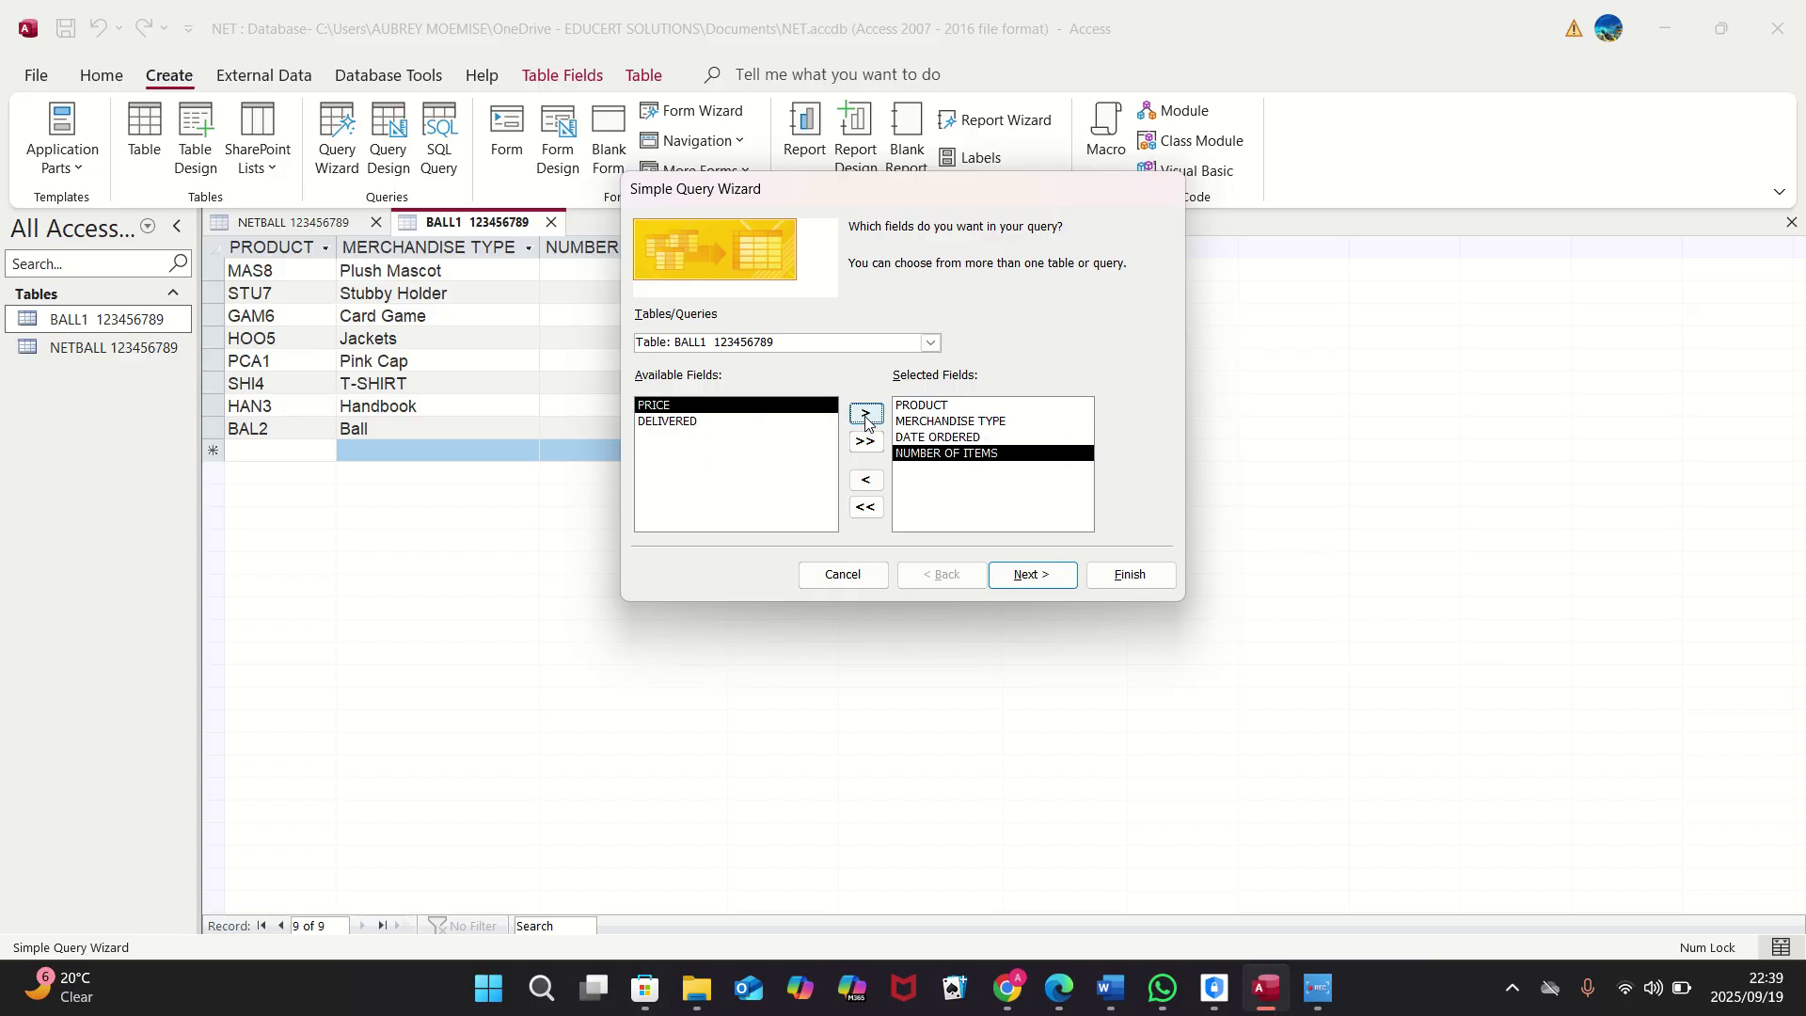
click(1060, 578)
click(1059, 577)
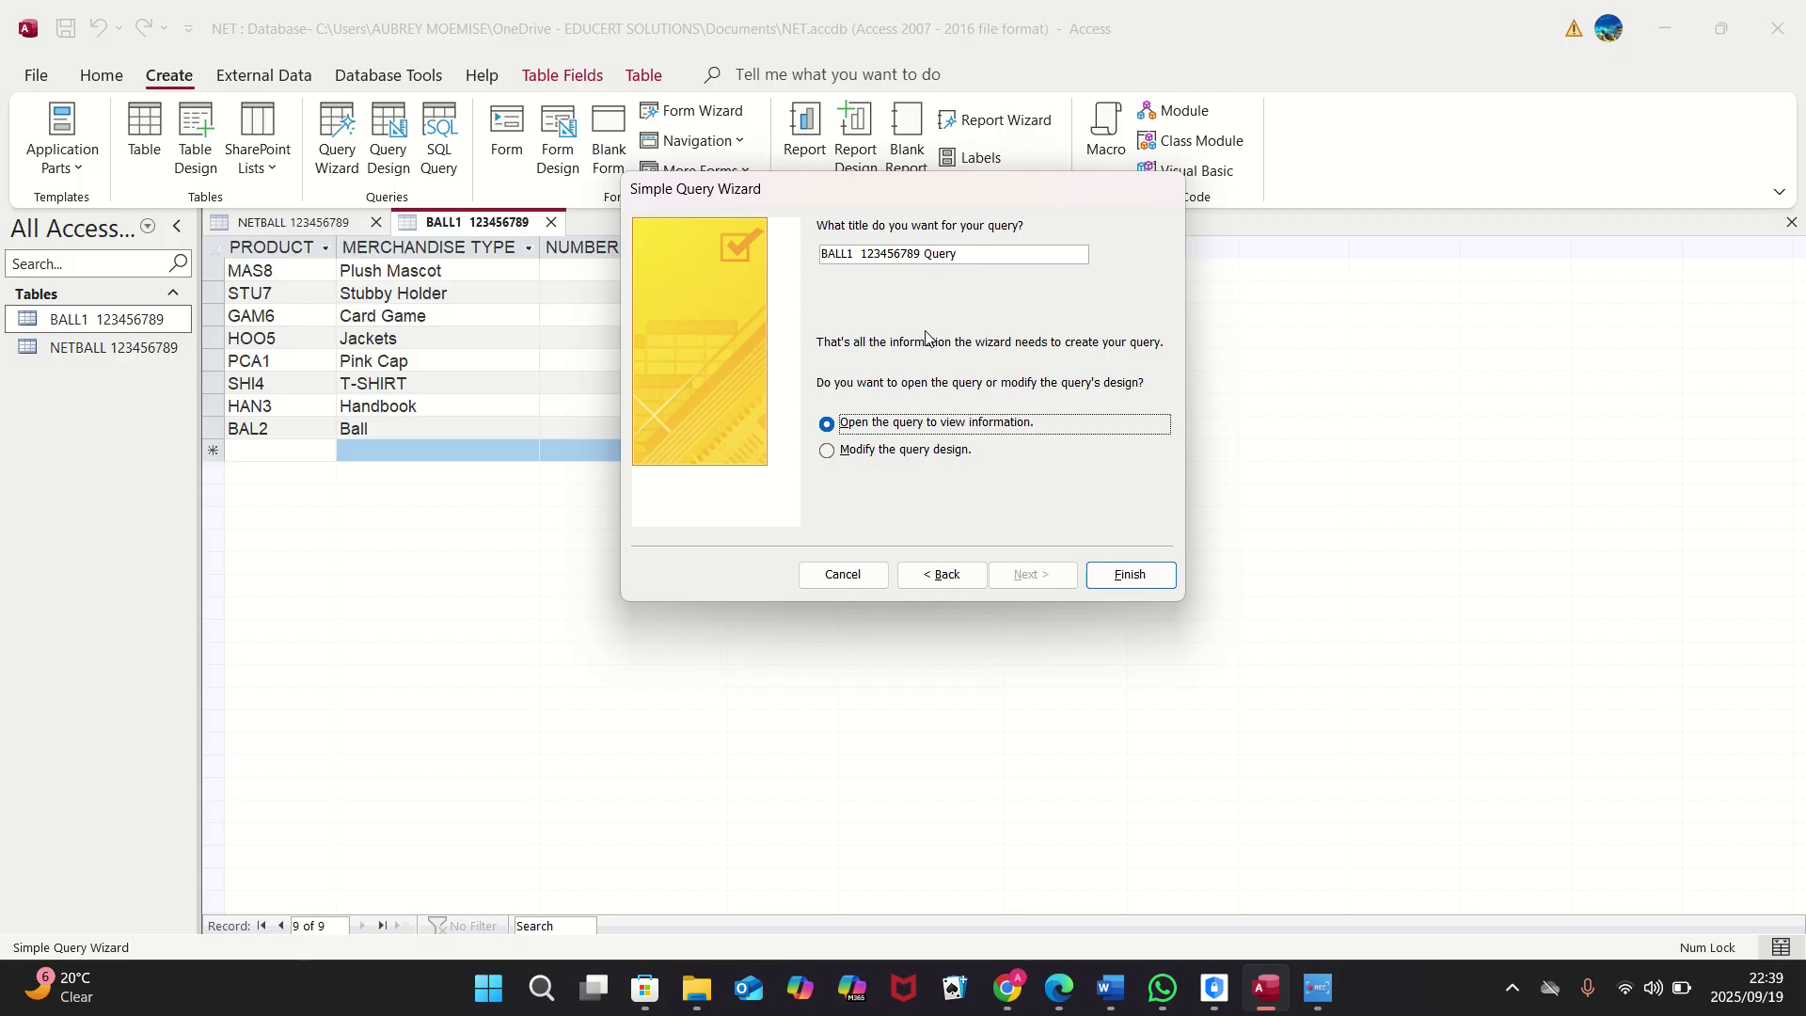
Step: Replace BALL1 with MERCHANDISE in the query title, keeping the examination number after it
click(857, 254)
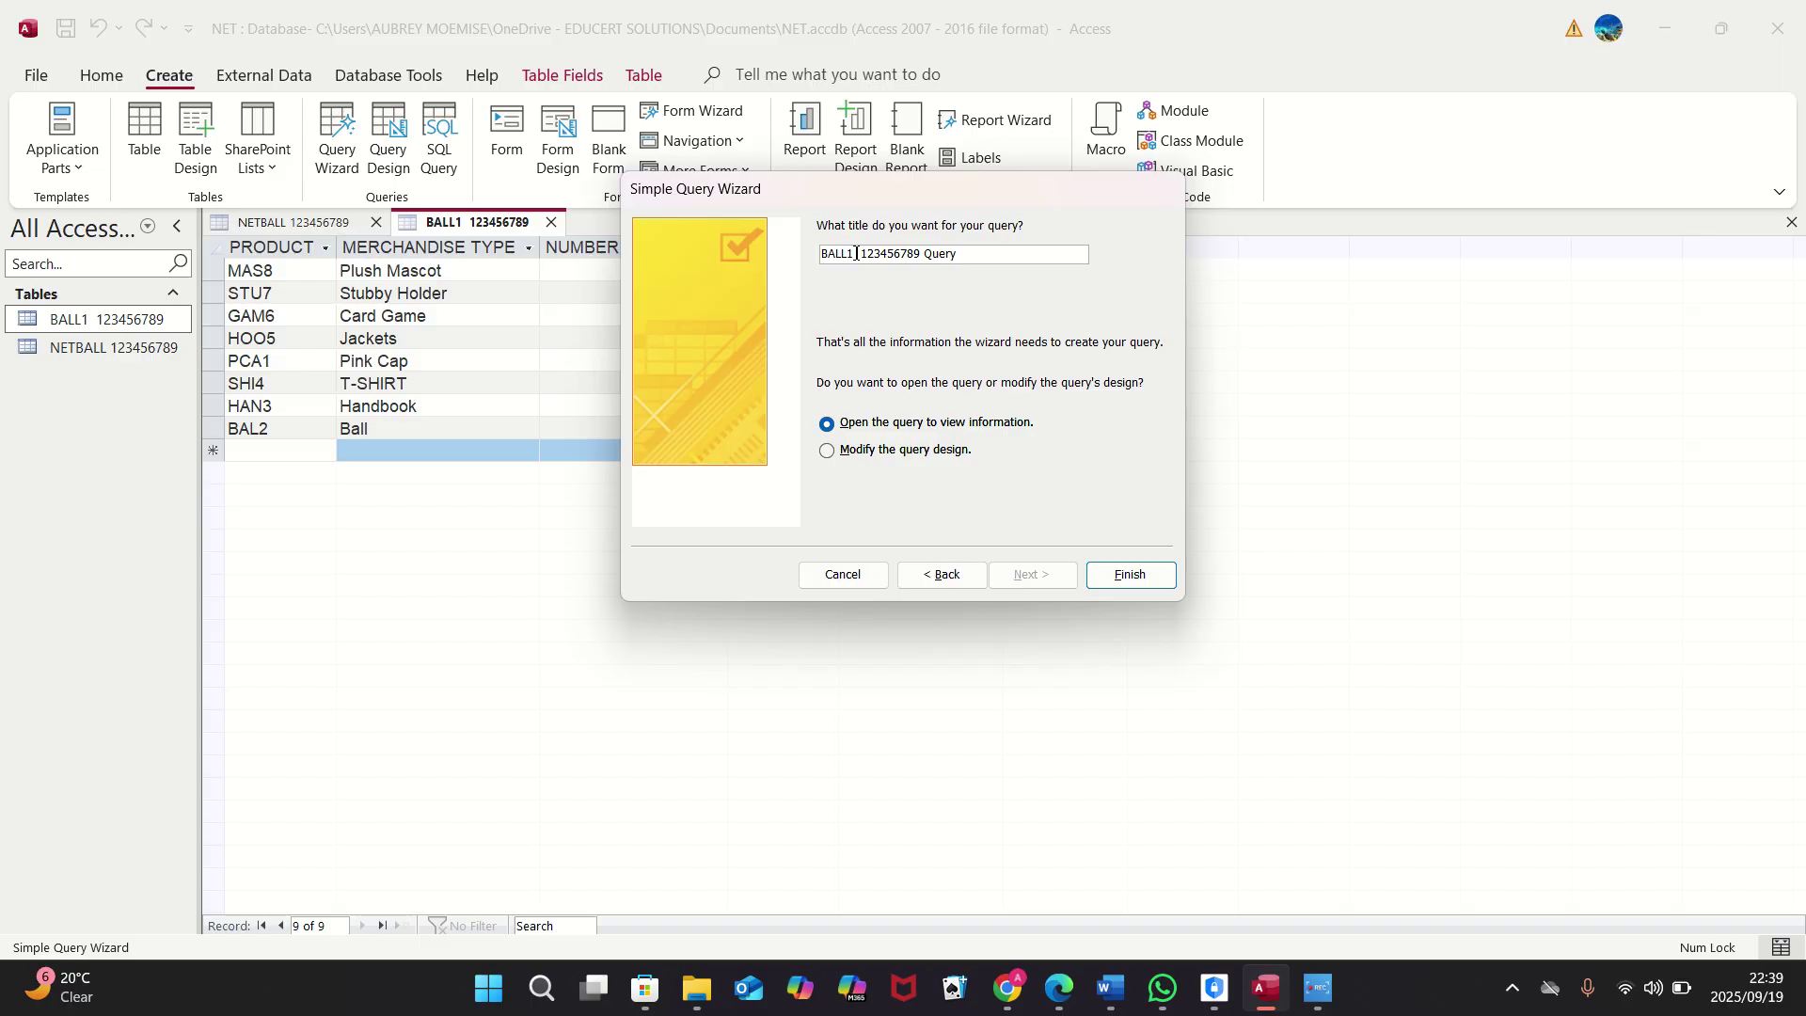
key(BackSpace)
key(BackSpace)
key(BackSpace)
key(BackSpace)
key(BackSpace)
key(BackSpace)
click(856, 253)
text(one)
key(BackSpace)
key(BackSpace)
key(BackSpace)
key(Home)
text(m)
key(BackSpace)
key(Caps_Lock)
text(ME)
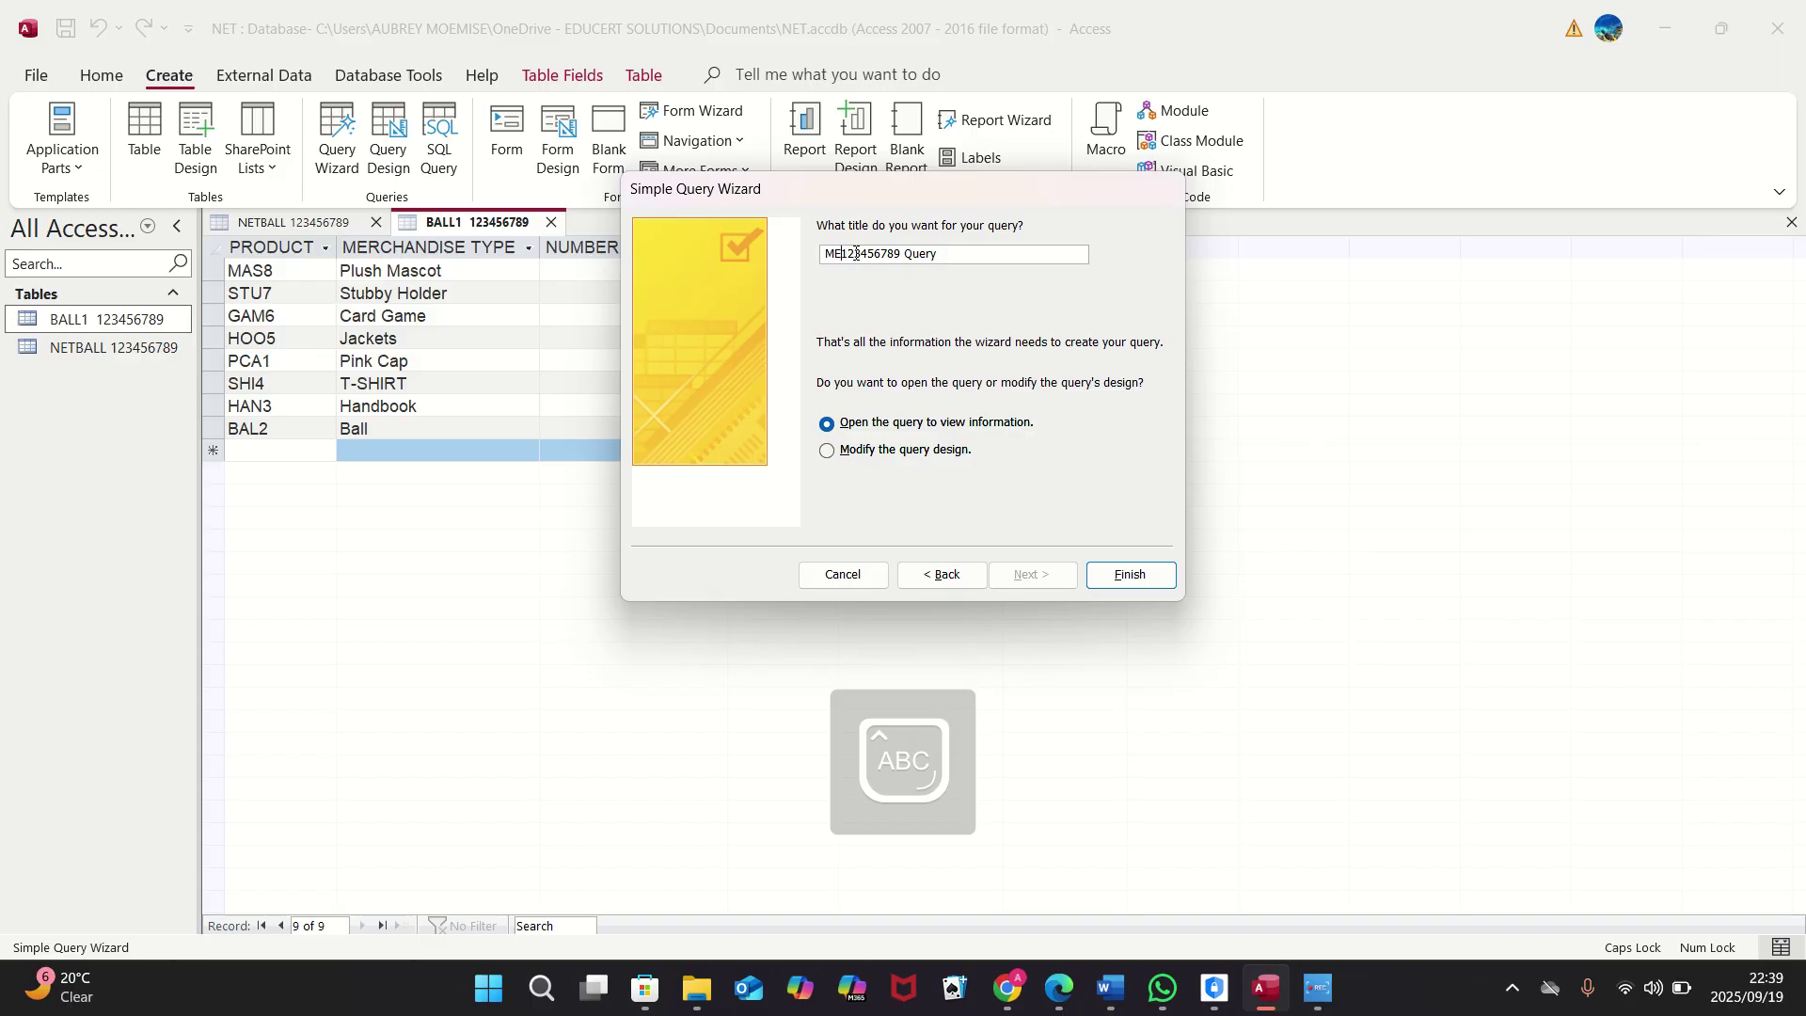
text(RC)
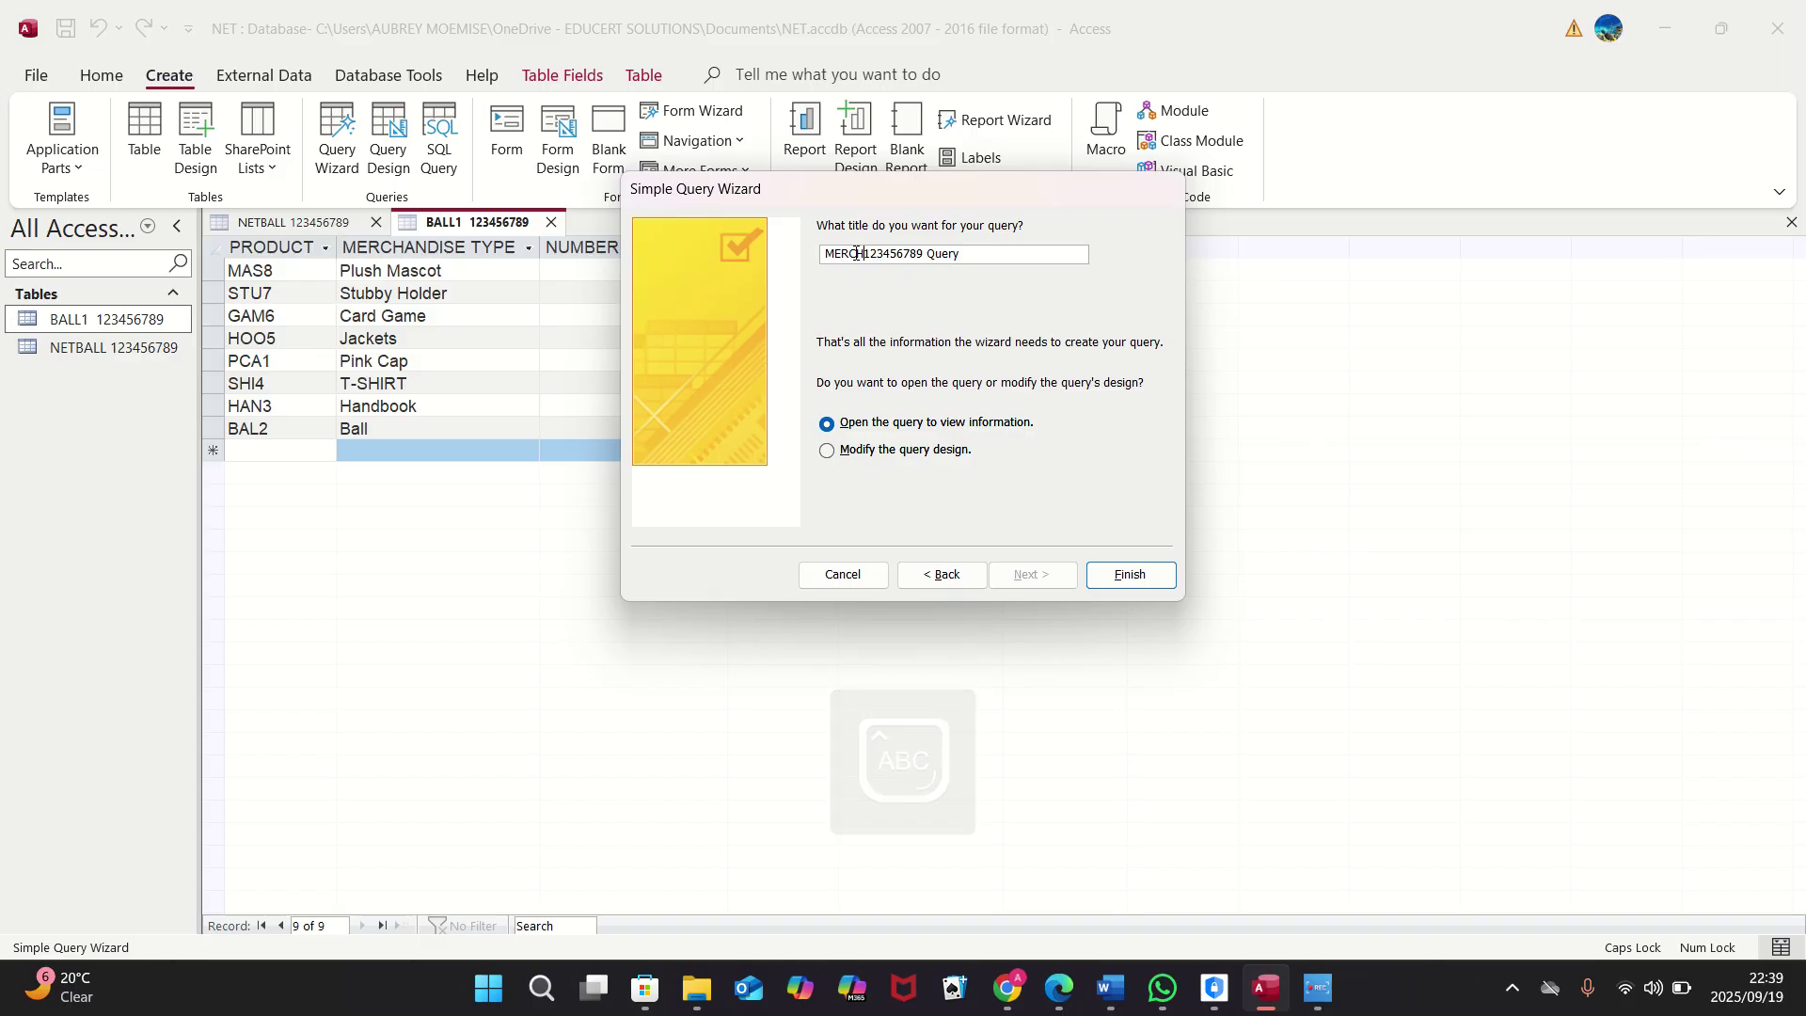
text(HANDISE)
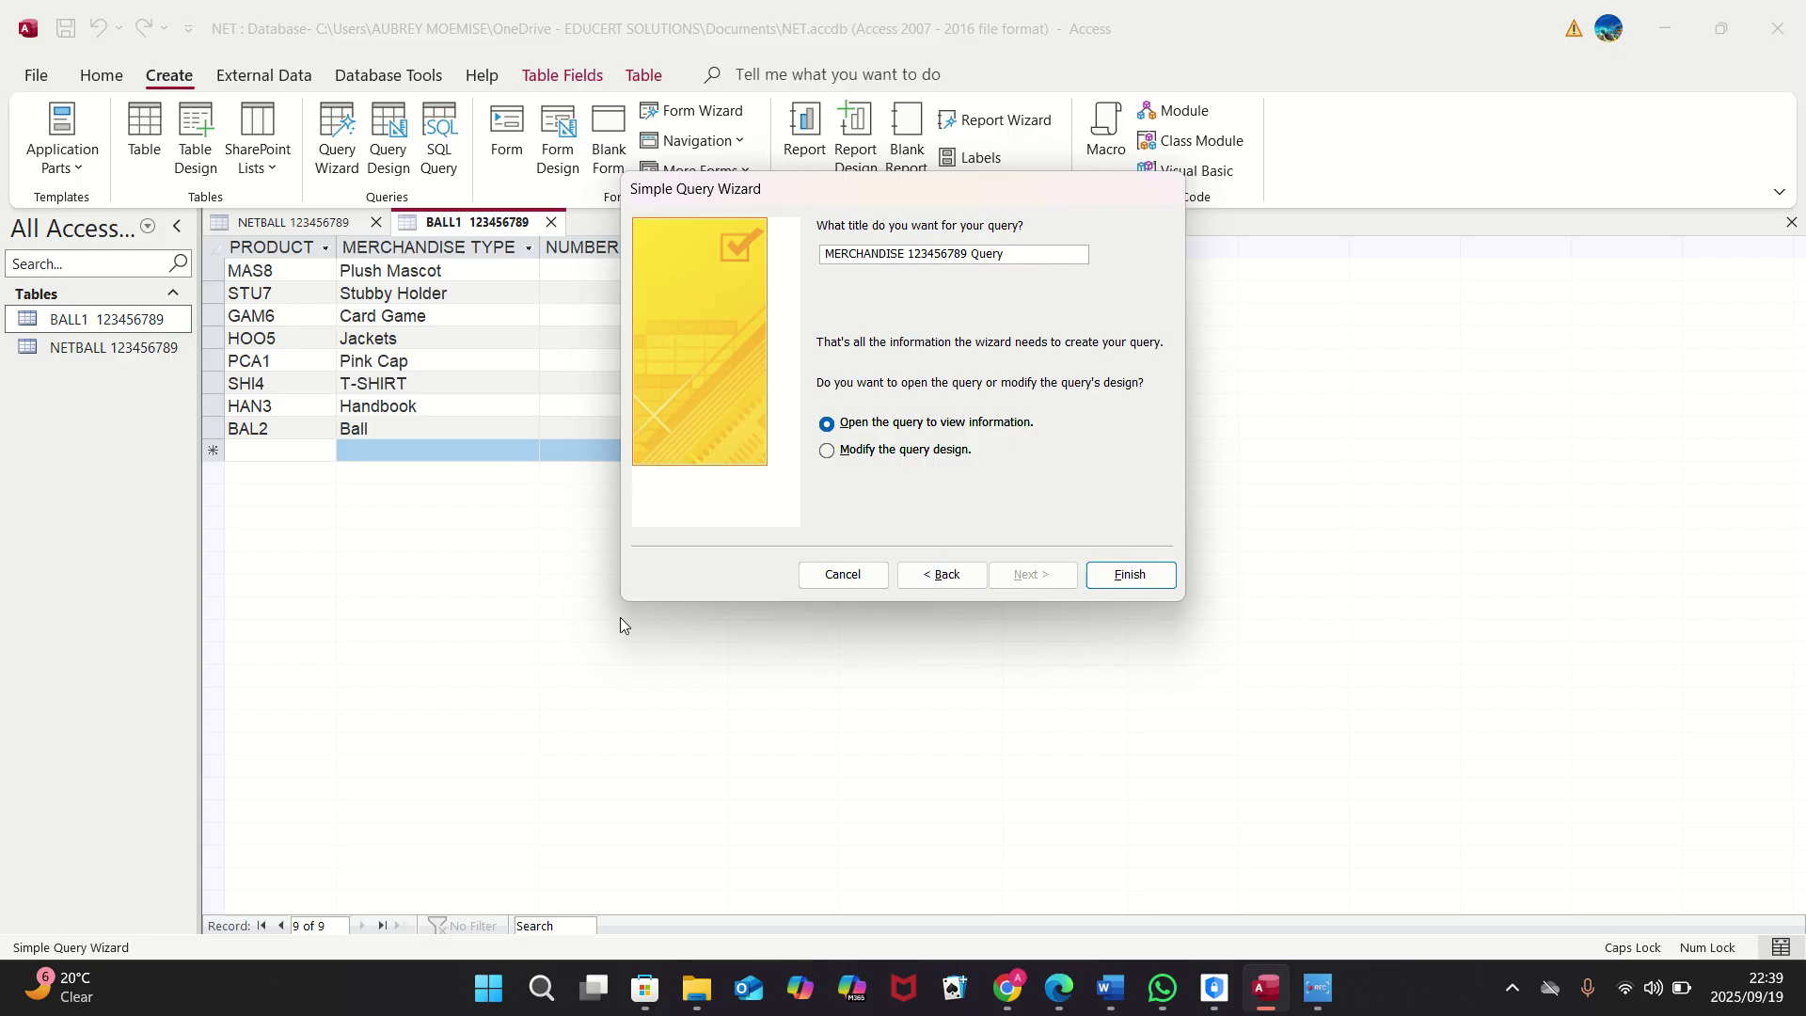
Step: Choose to modify the query design, remove the leading space from the query title, and finish the wizard
click(936, 452)
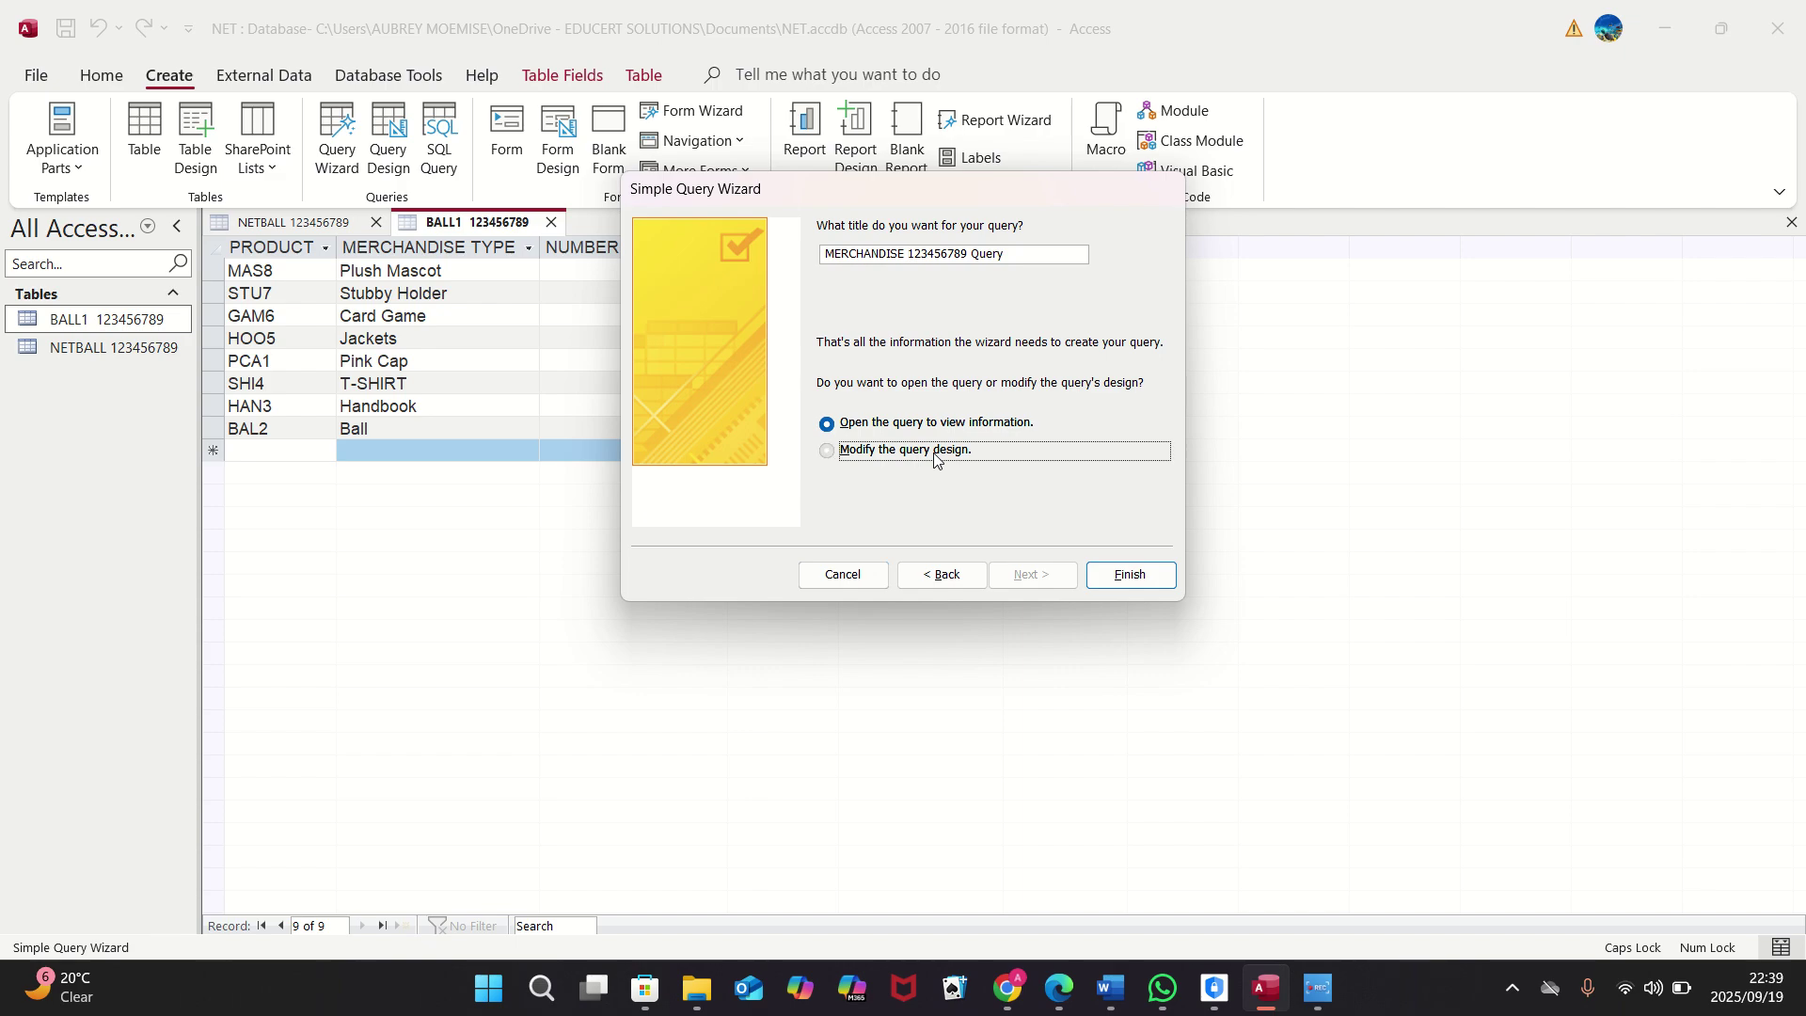
click(1137, 575)
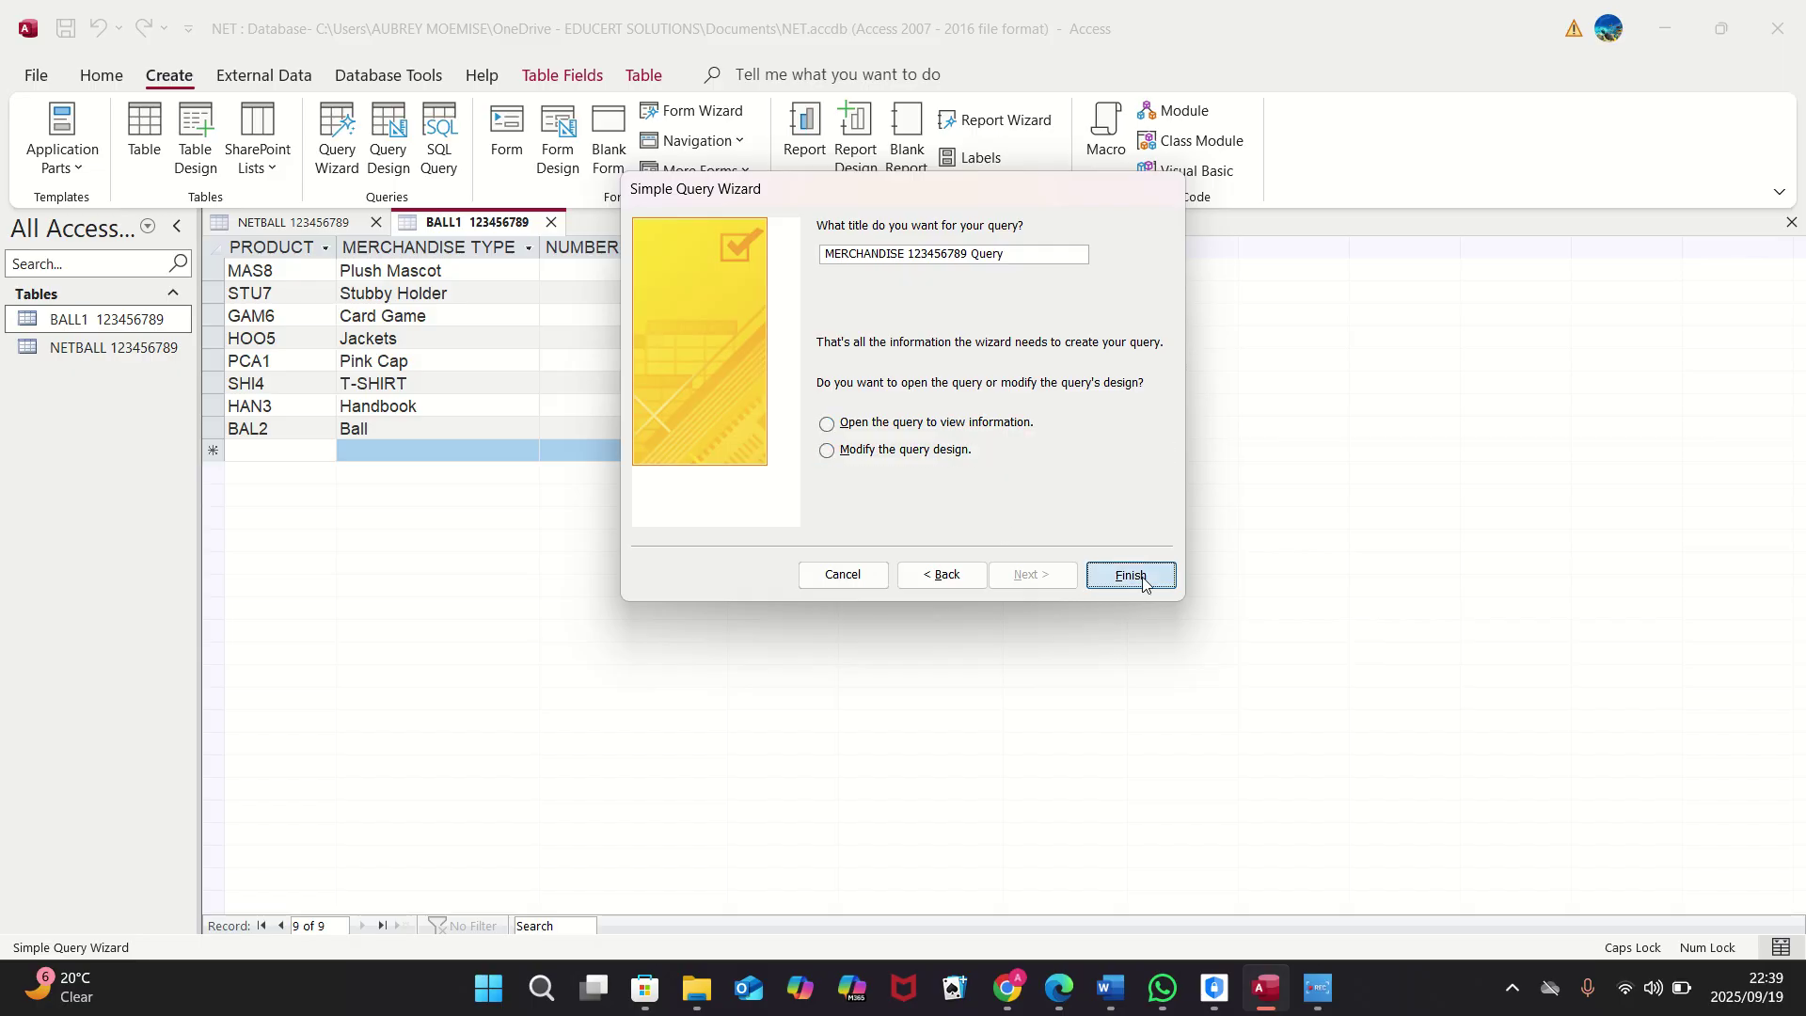
click(910, 557)
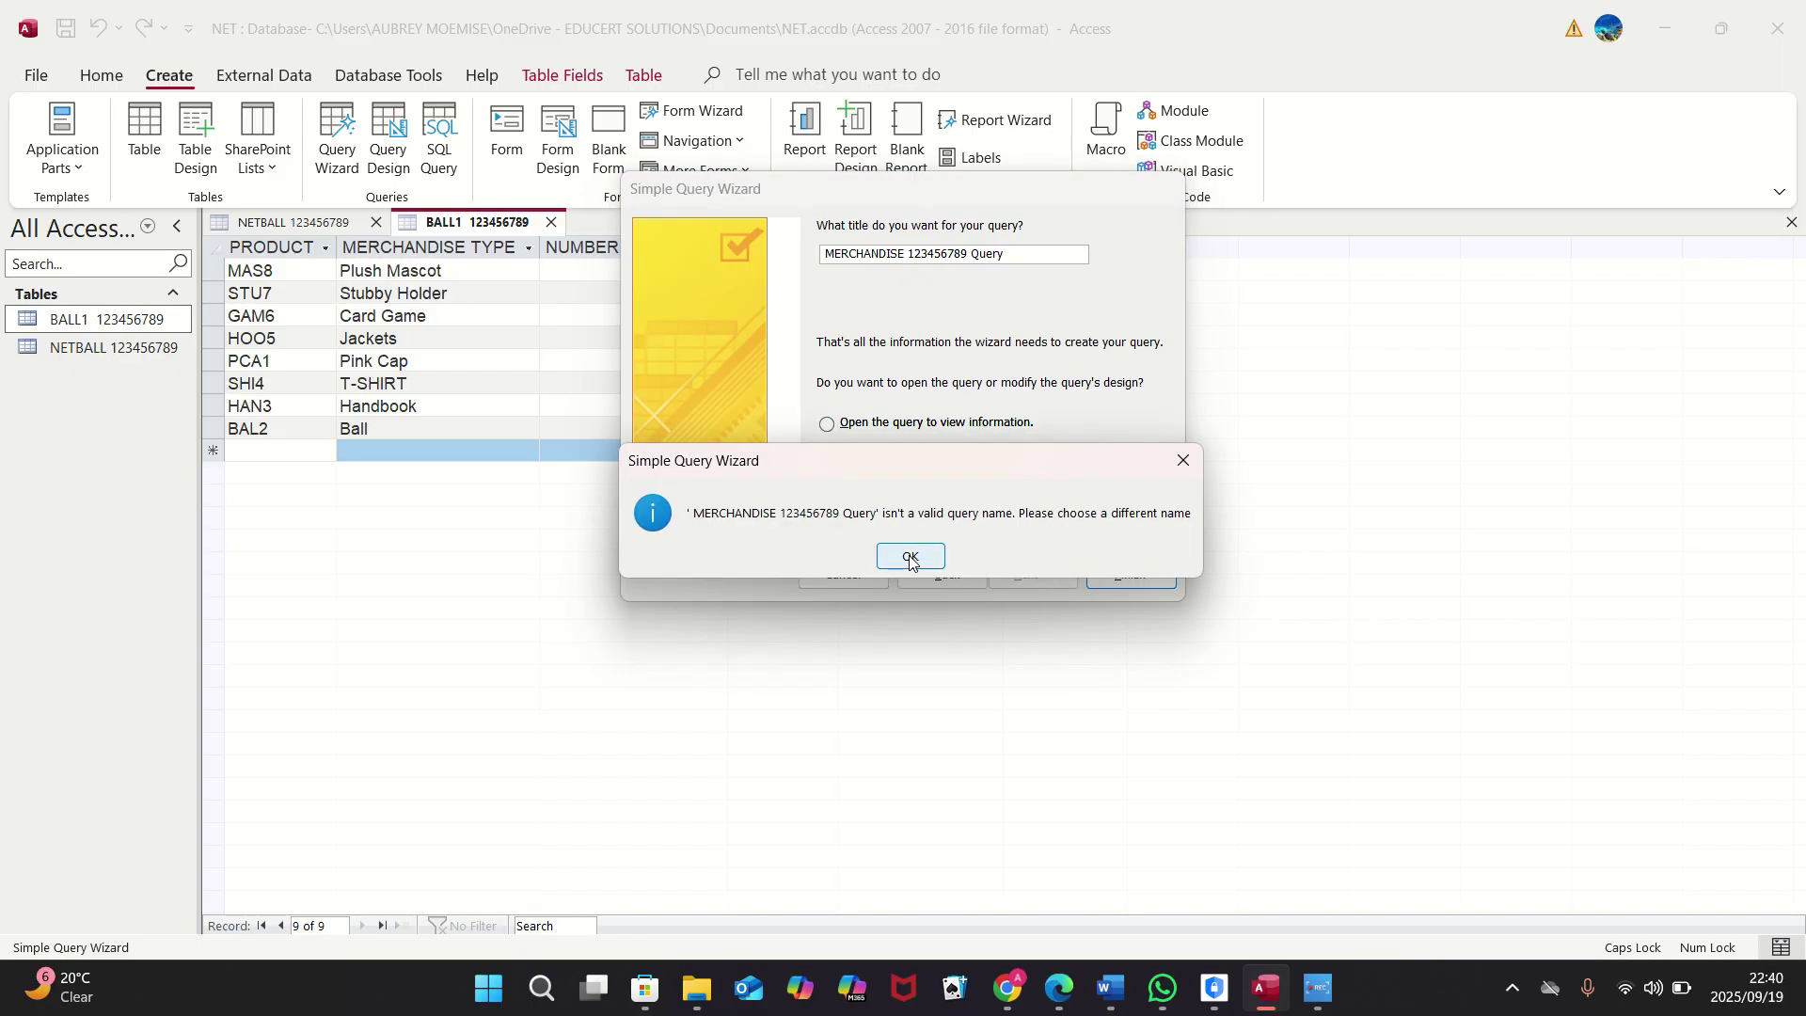
click(826, 252)
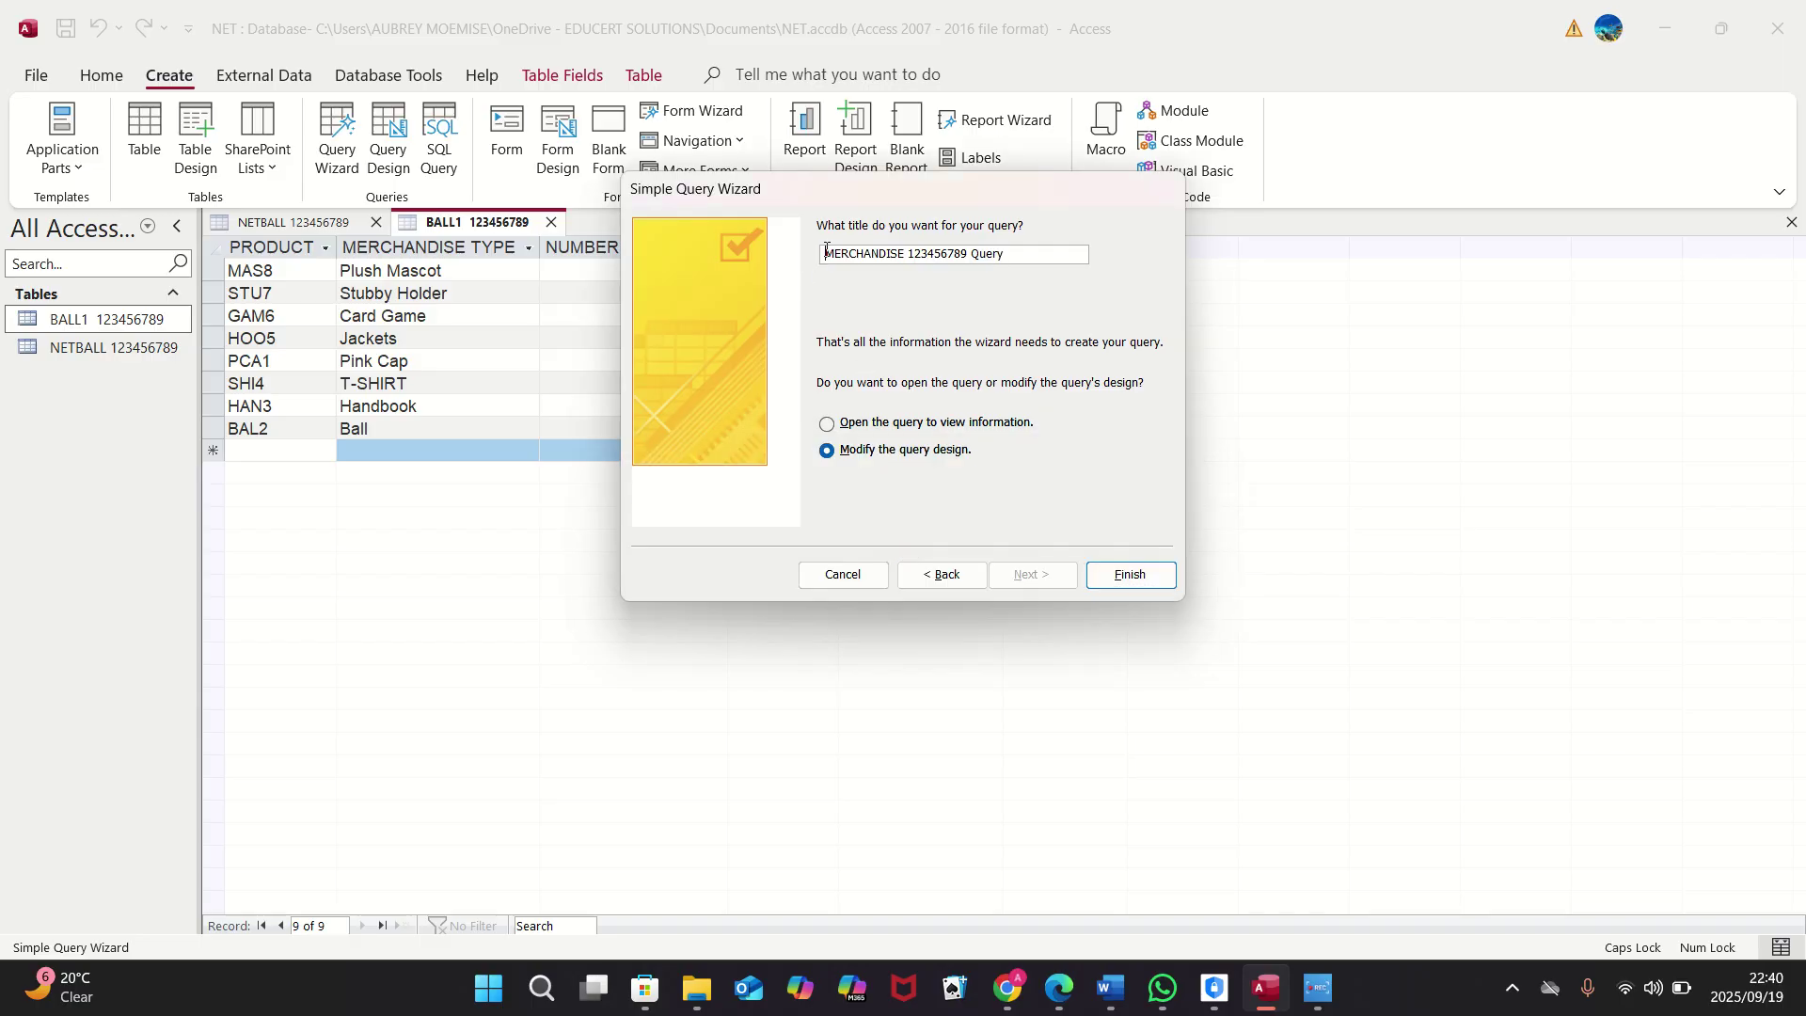
key(Delete)
click(1115, 571)
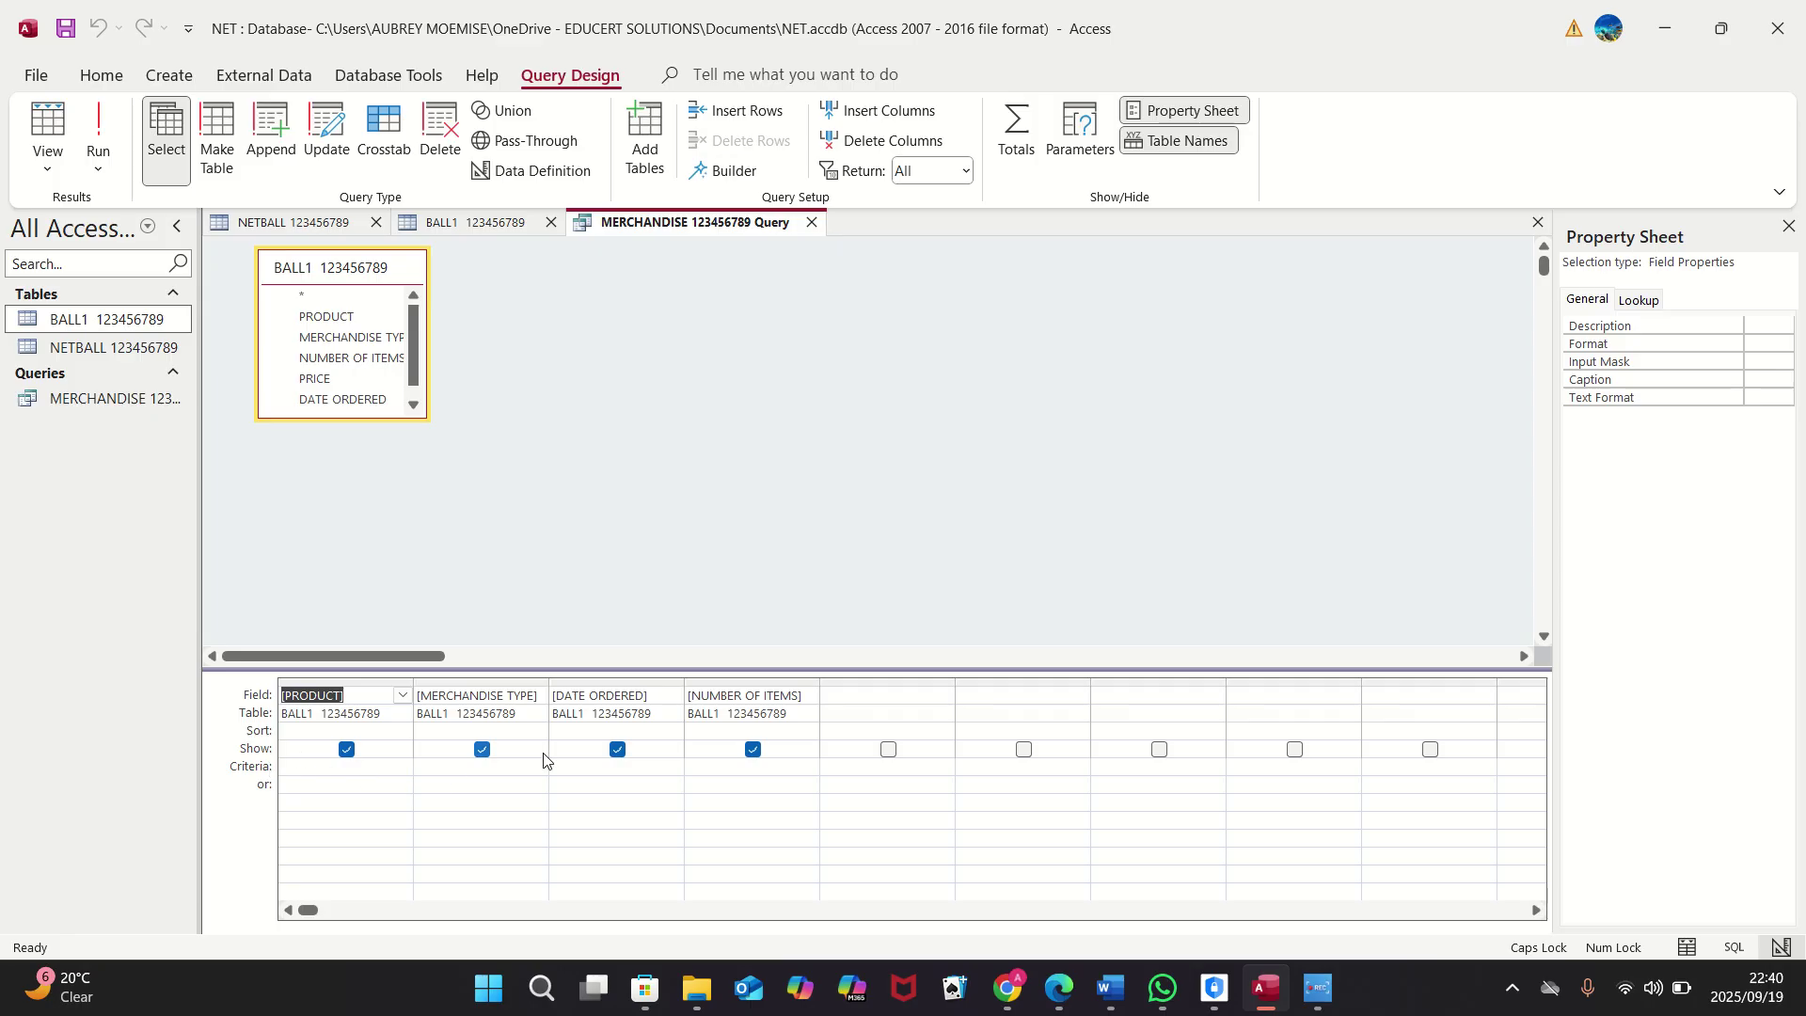
Step: Set the query criteria to #2025/07/10# for DATE ORDERED and 100 for NUMBER OF ITEMS
click(621, 767)
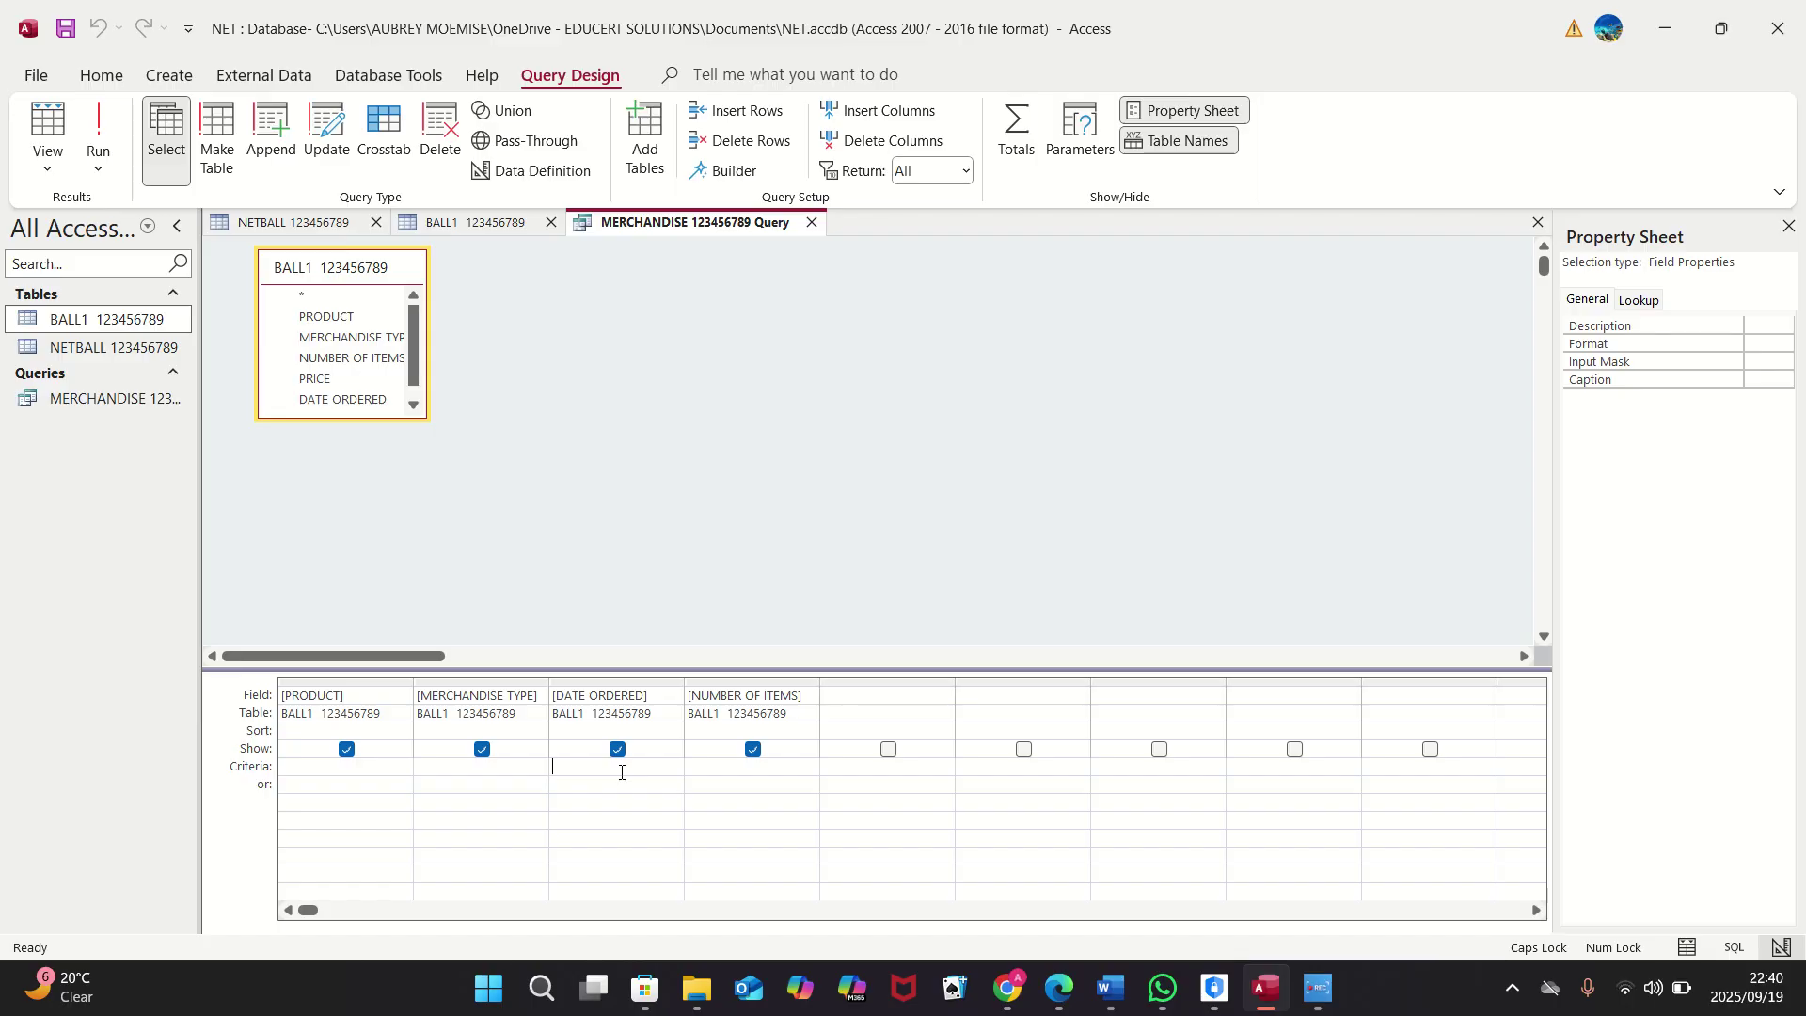
text(#)
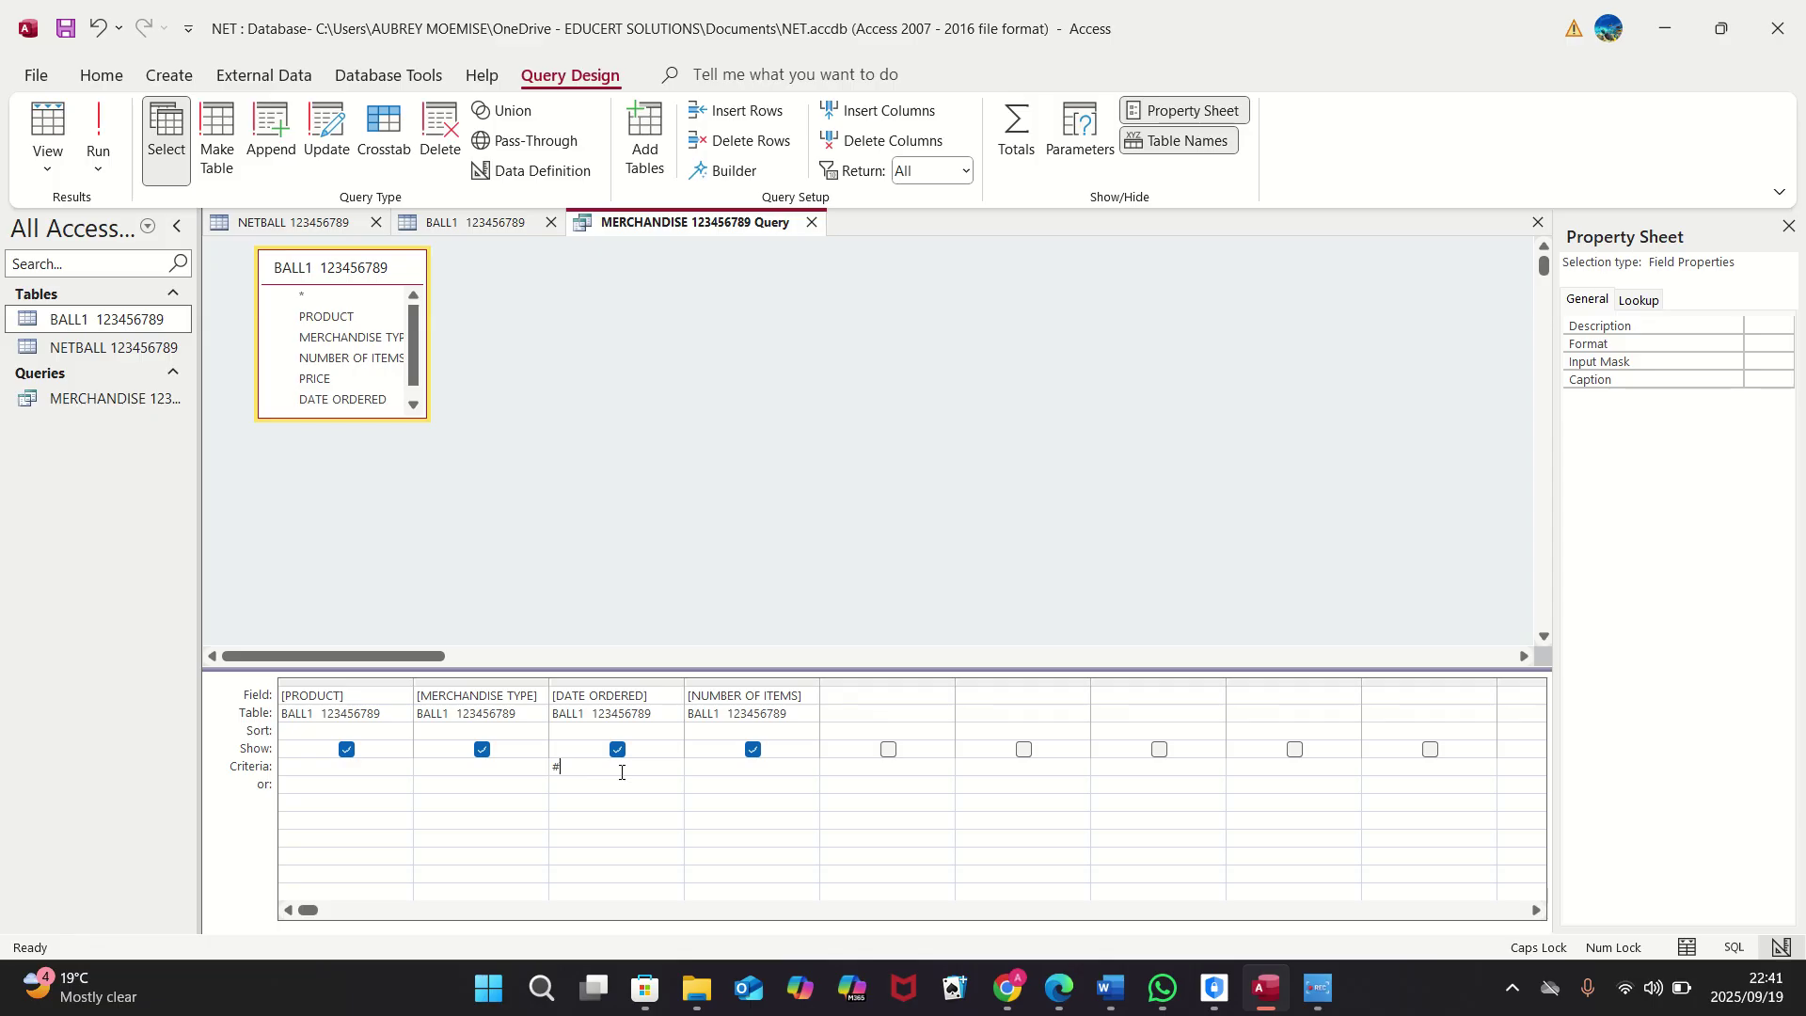
text(2025/07/)
text(10#)
click(725, 766)
text(100)
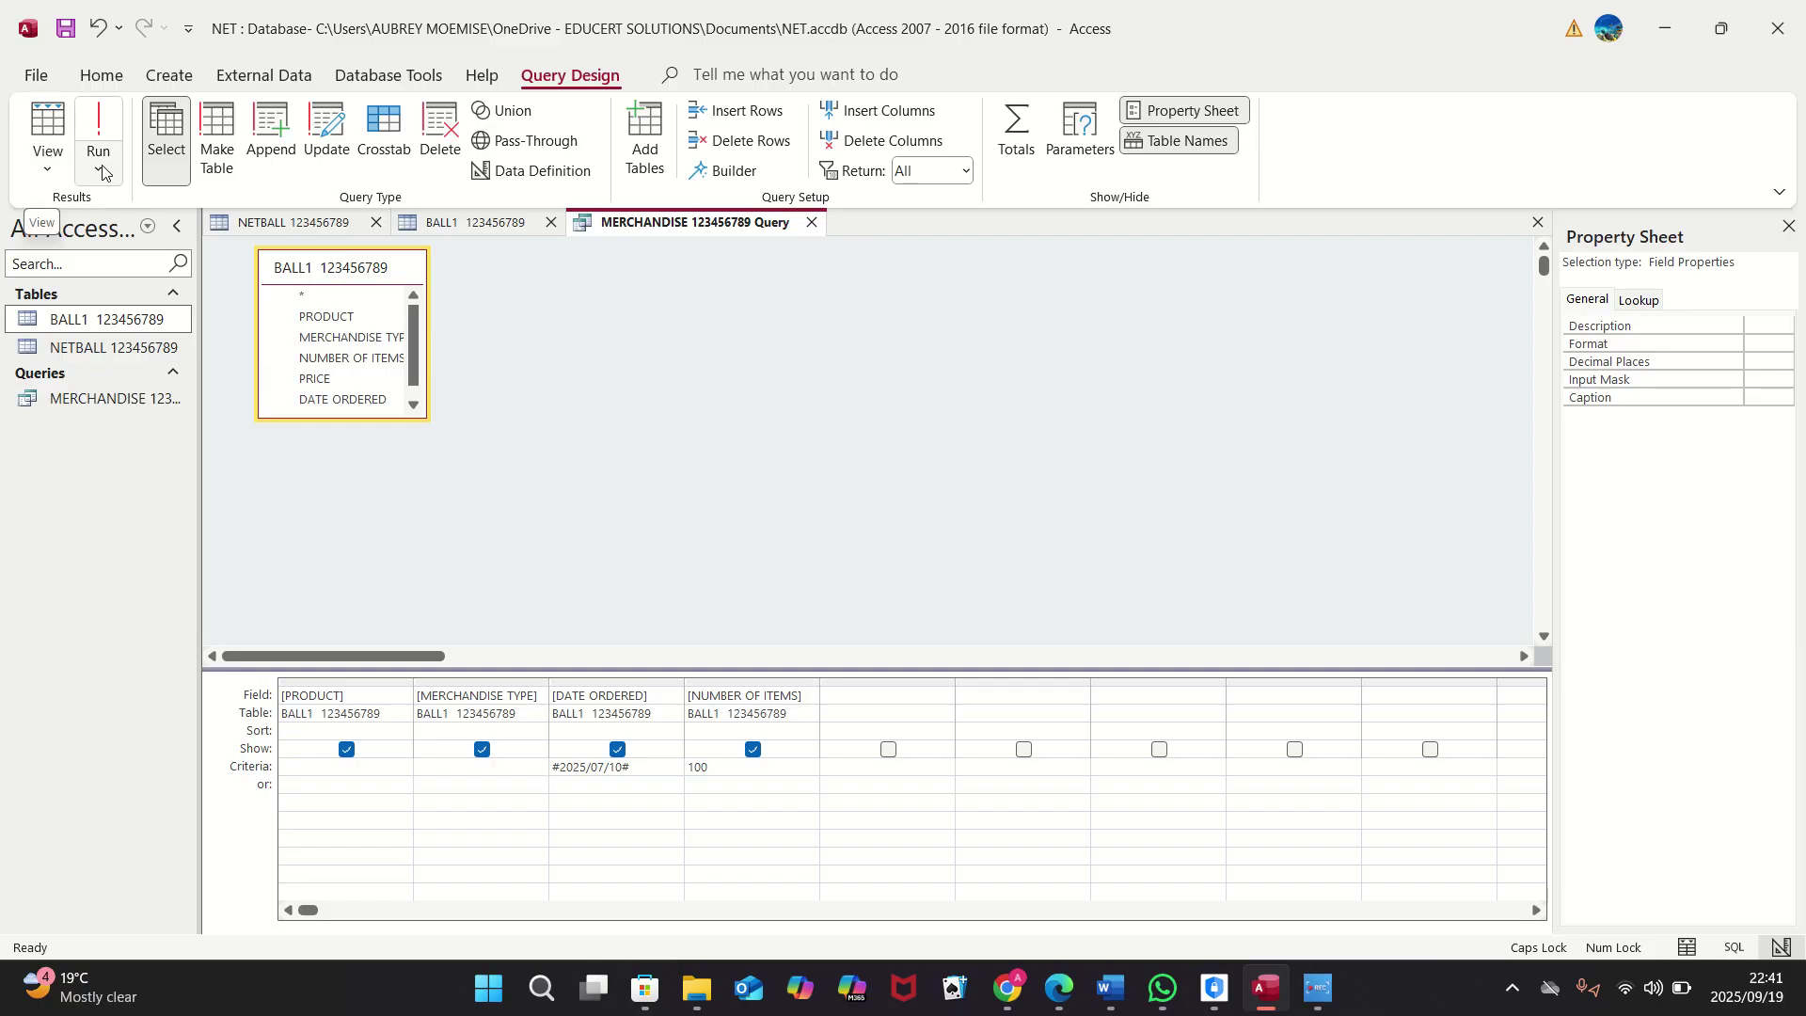
Step: Run the MERCHANDISE query and save it
click(101, 131)
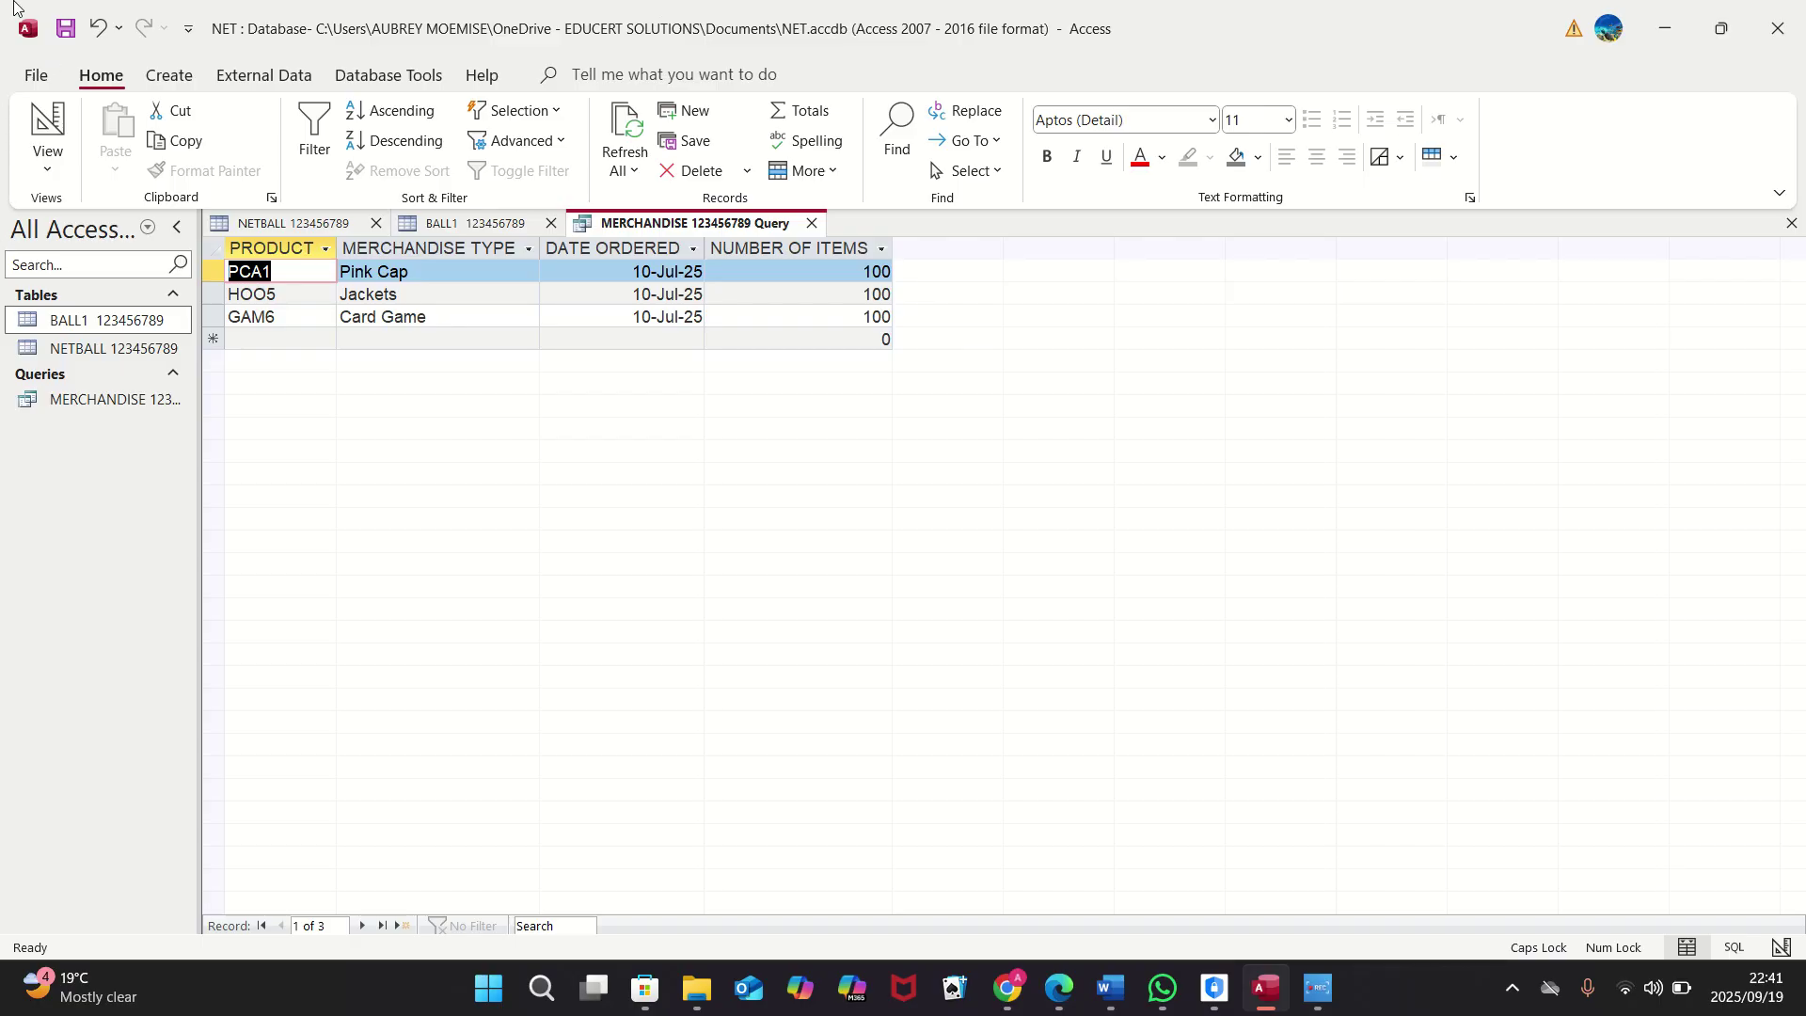
click(35, 76)
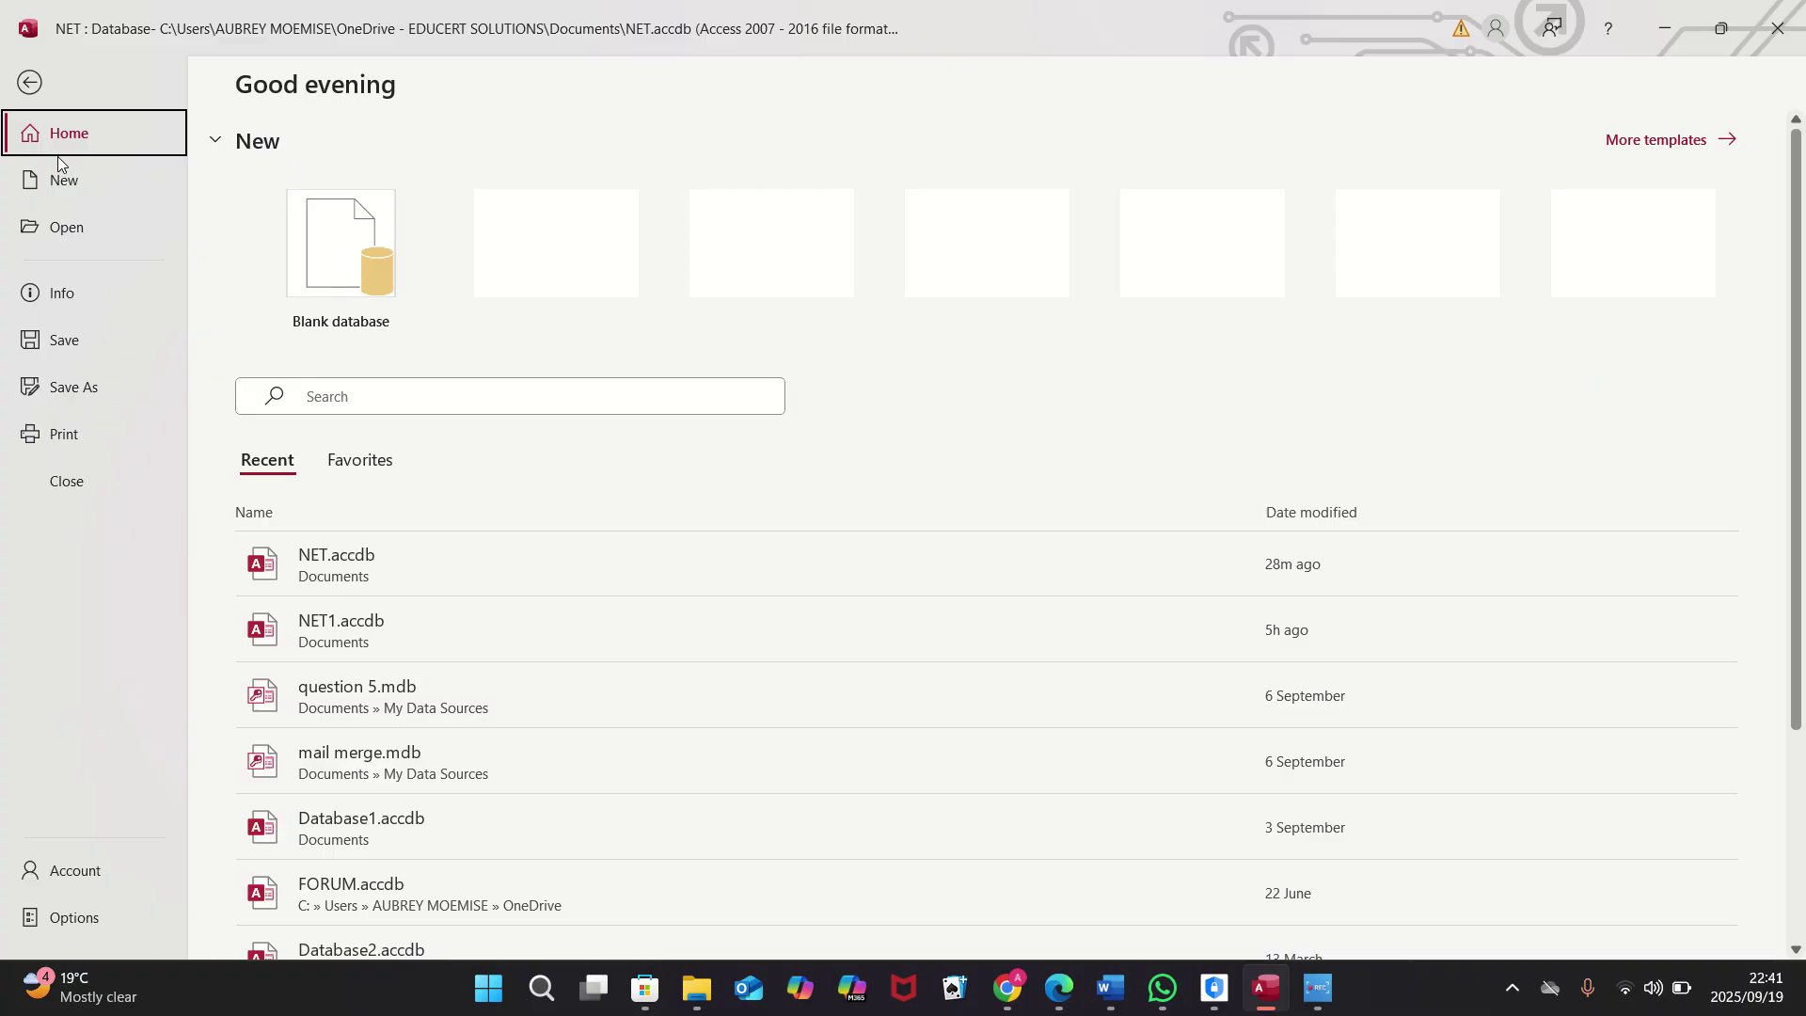
click(109, 348)
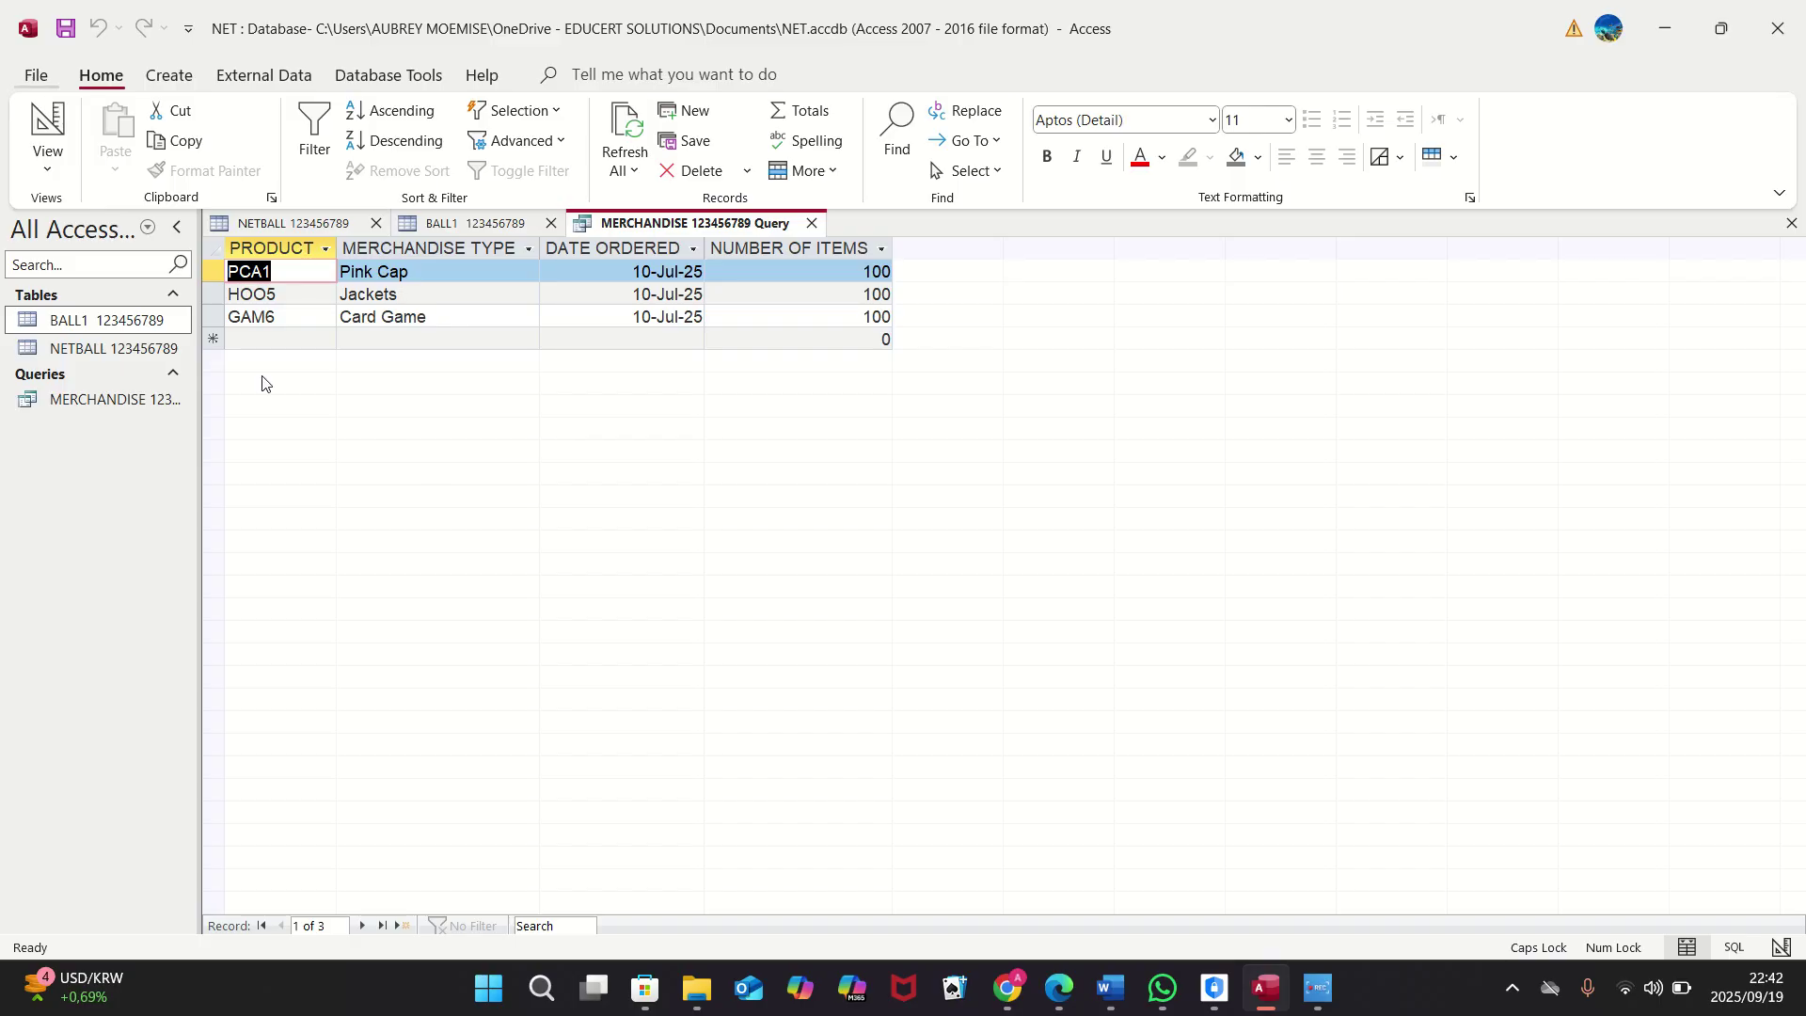
Step: Preview the MERCHANDISE query results for printing, zoom in on the page, and close the preview
click(32, 75)
click(34, 75)
click(34, 77)
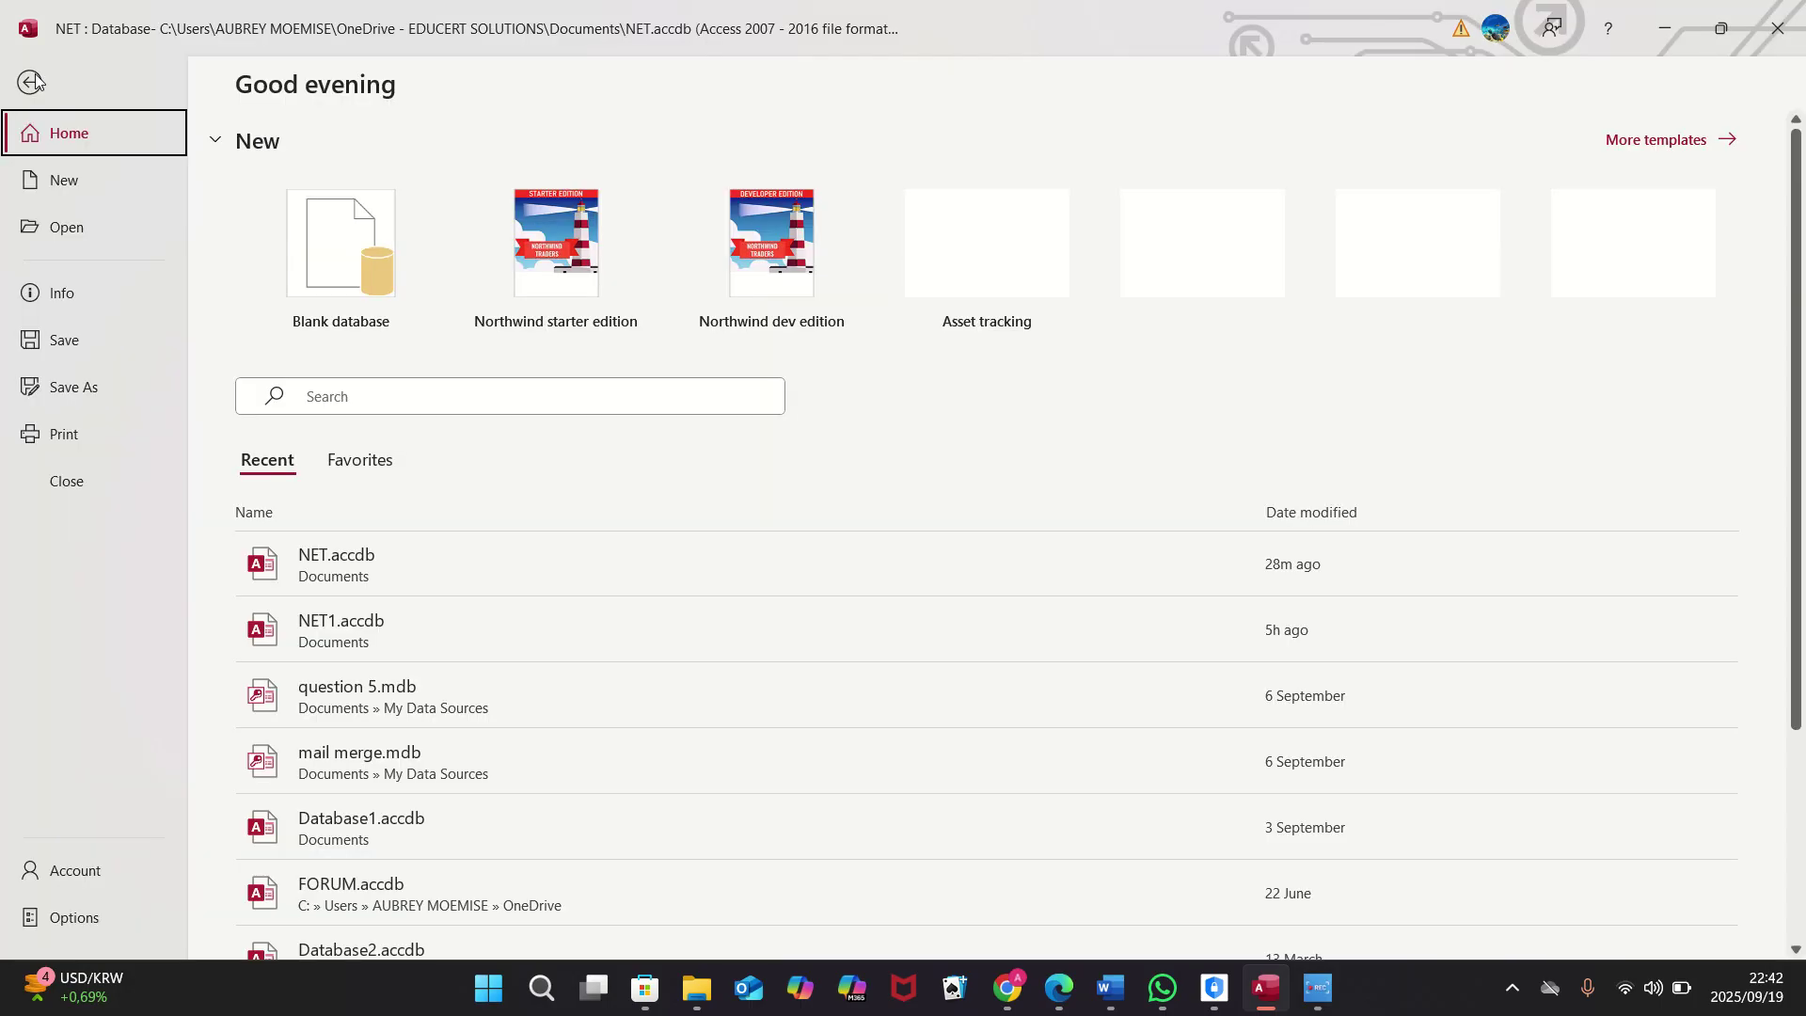
click(82, 433)
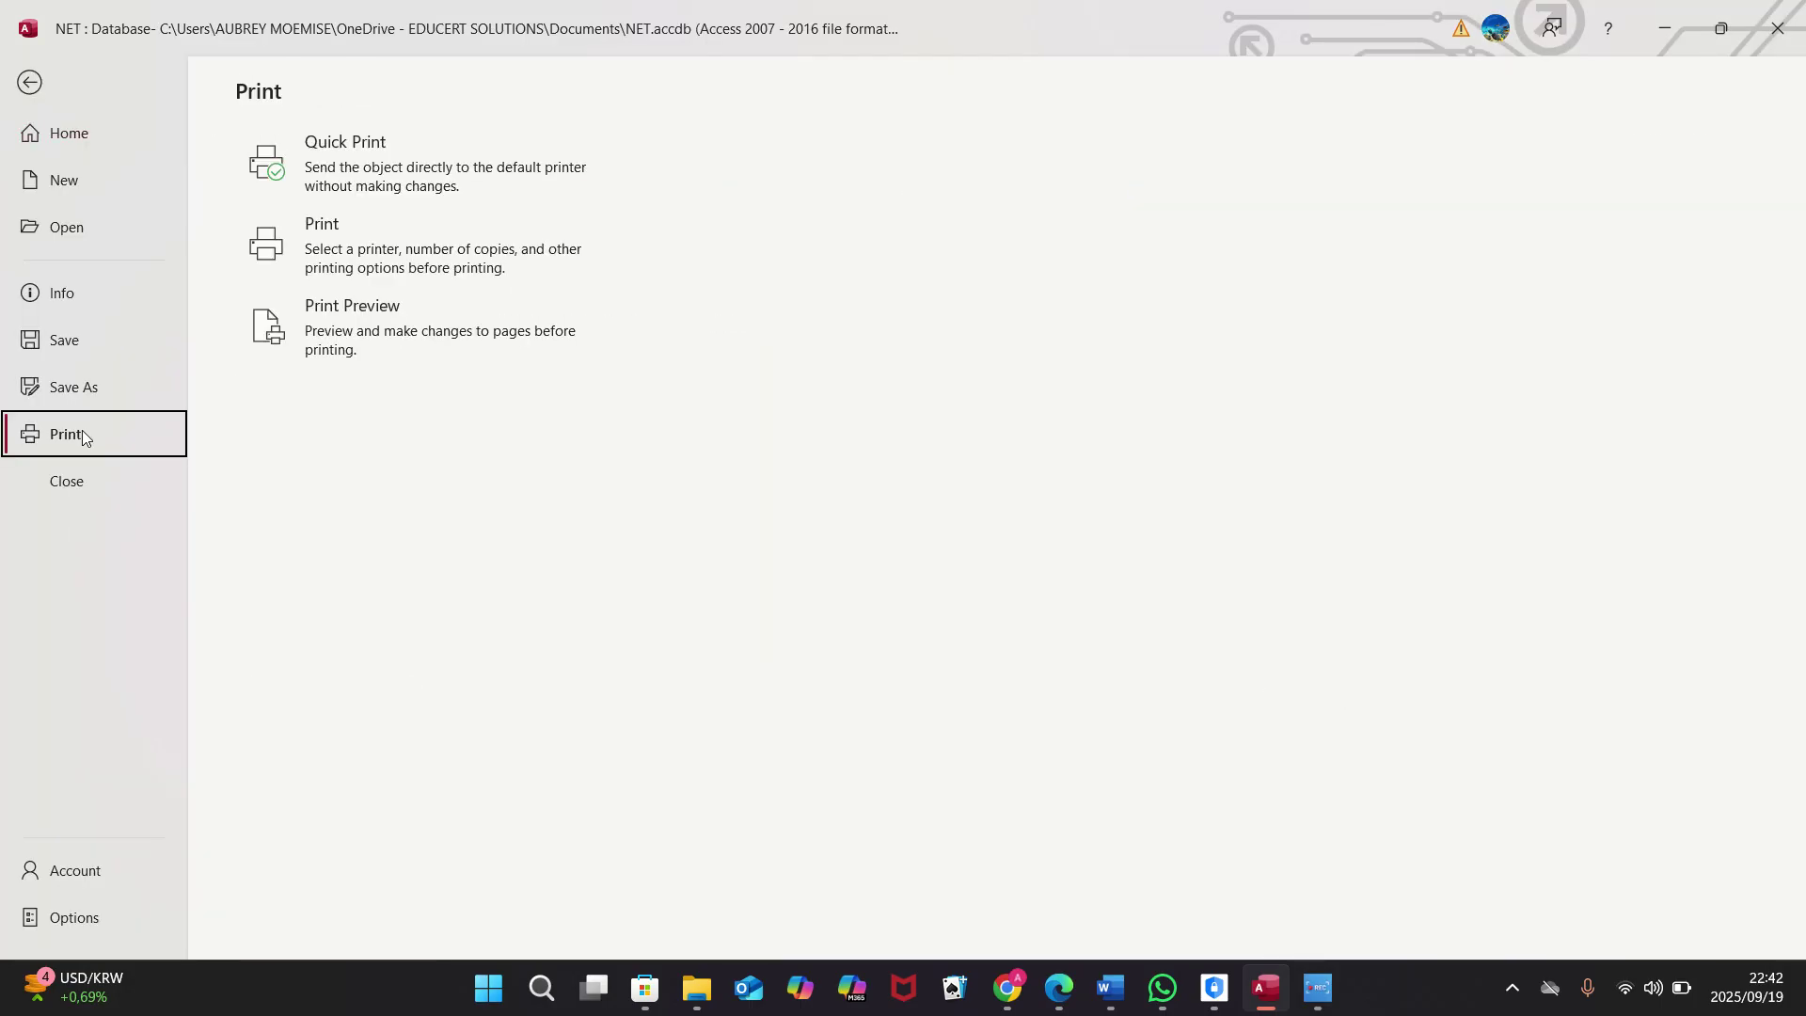
click(346, 331)
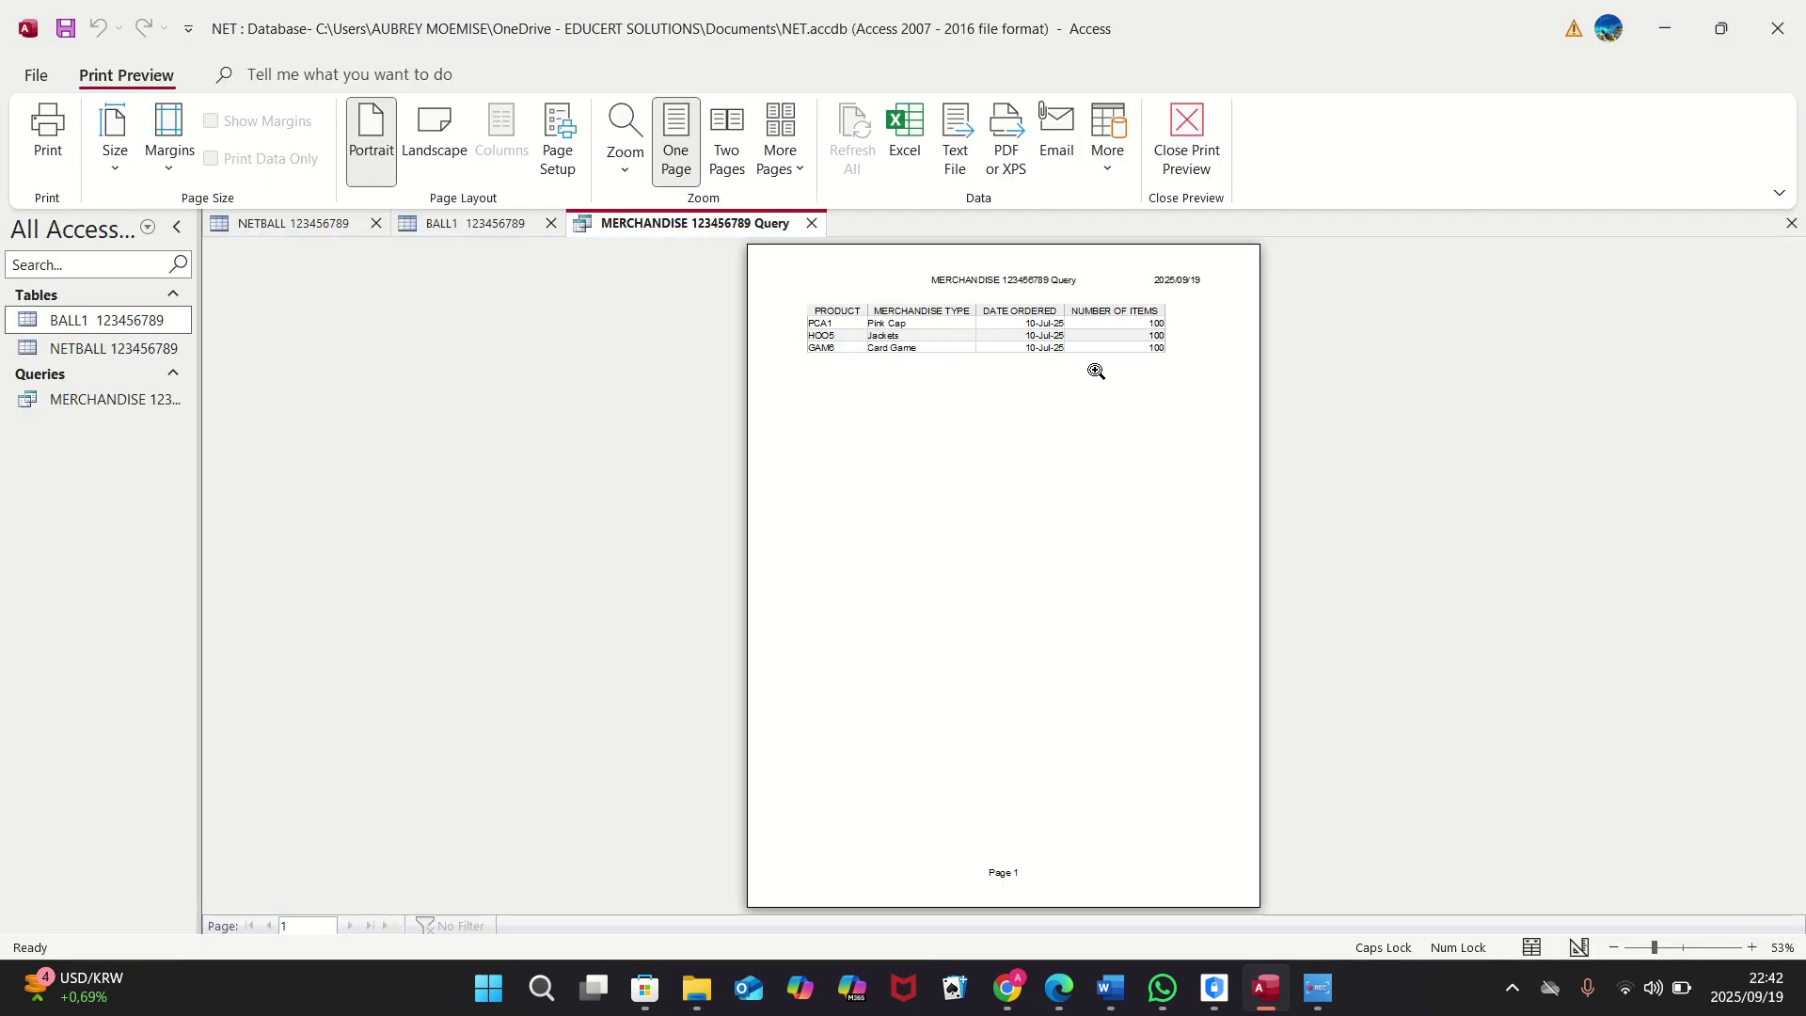
click(1096, 371)
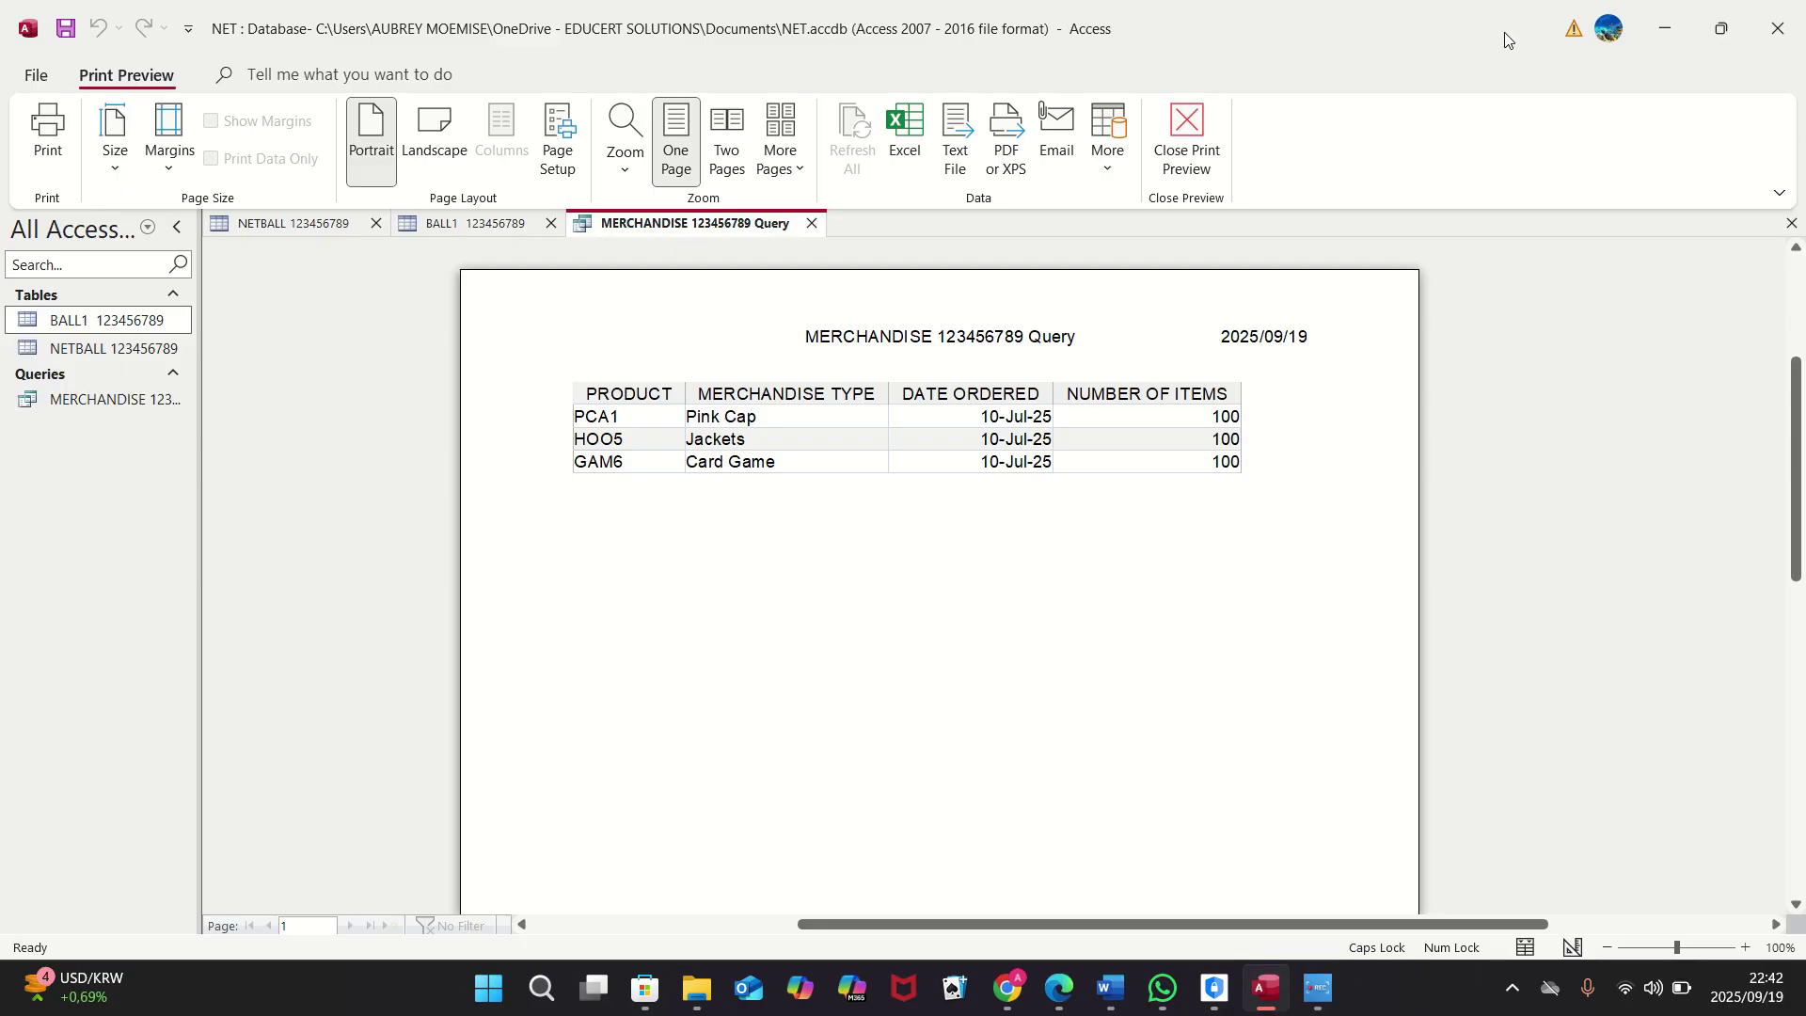
click(1186, 166)
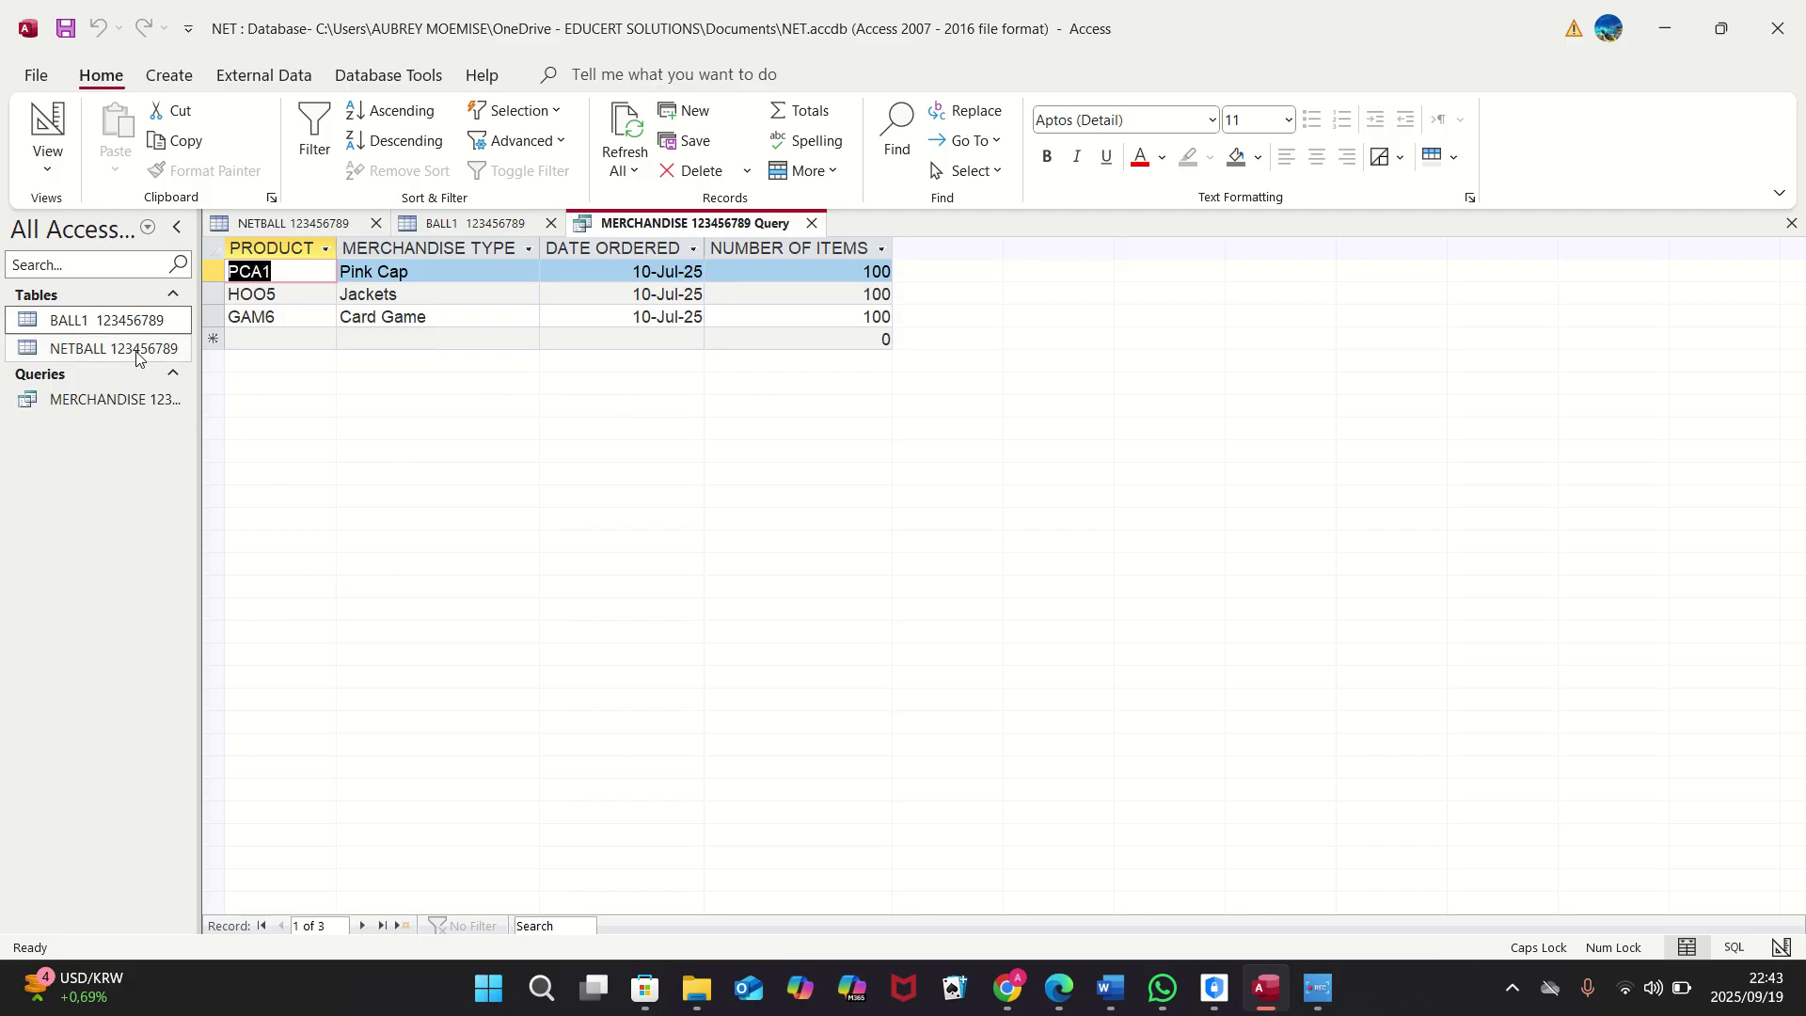
Step: Open the BALL1 table and start a wizard form with all its fields in a columnar layout, advancing to the title
right_click(139, 321)
click(196, 341)
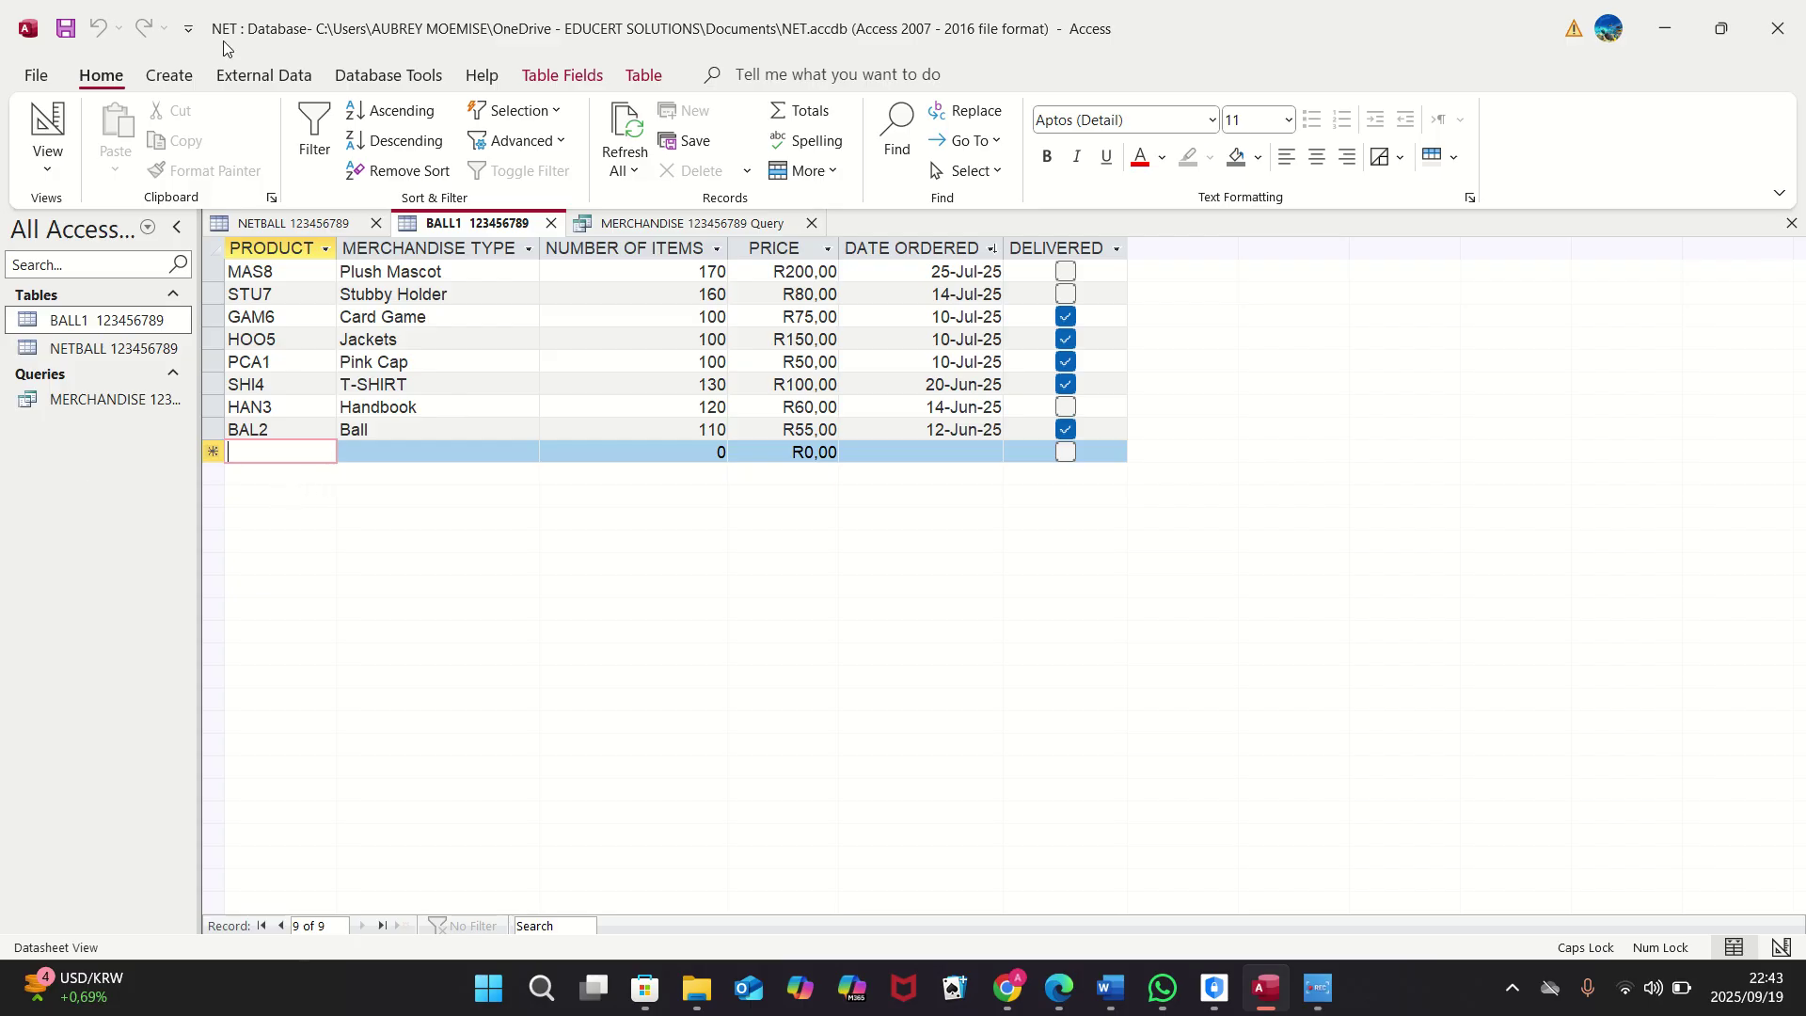
click(160, 80)
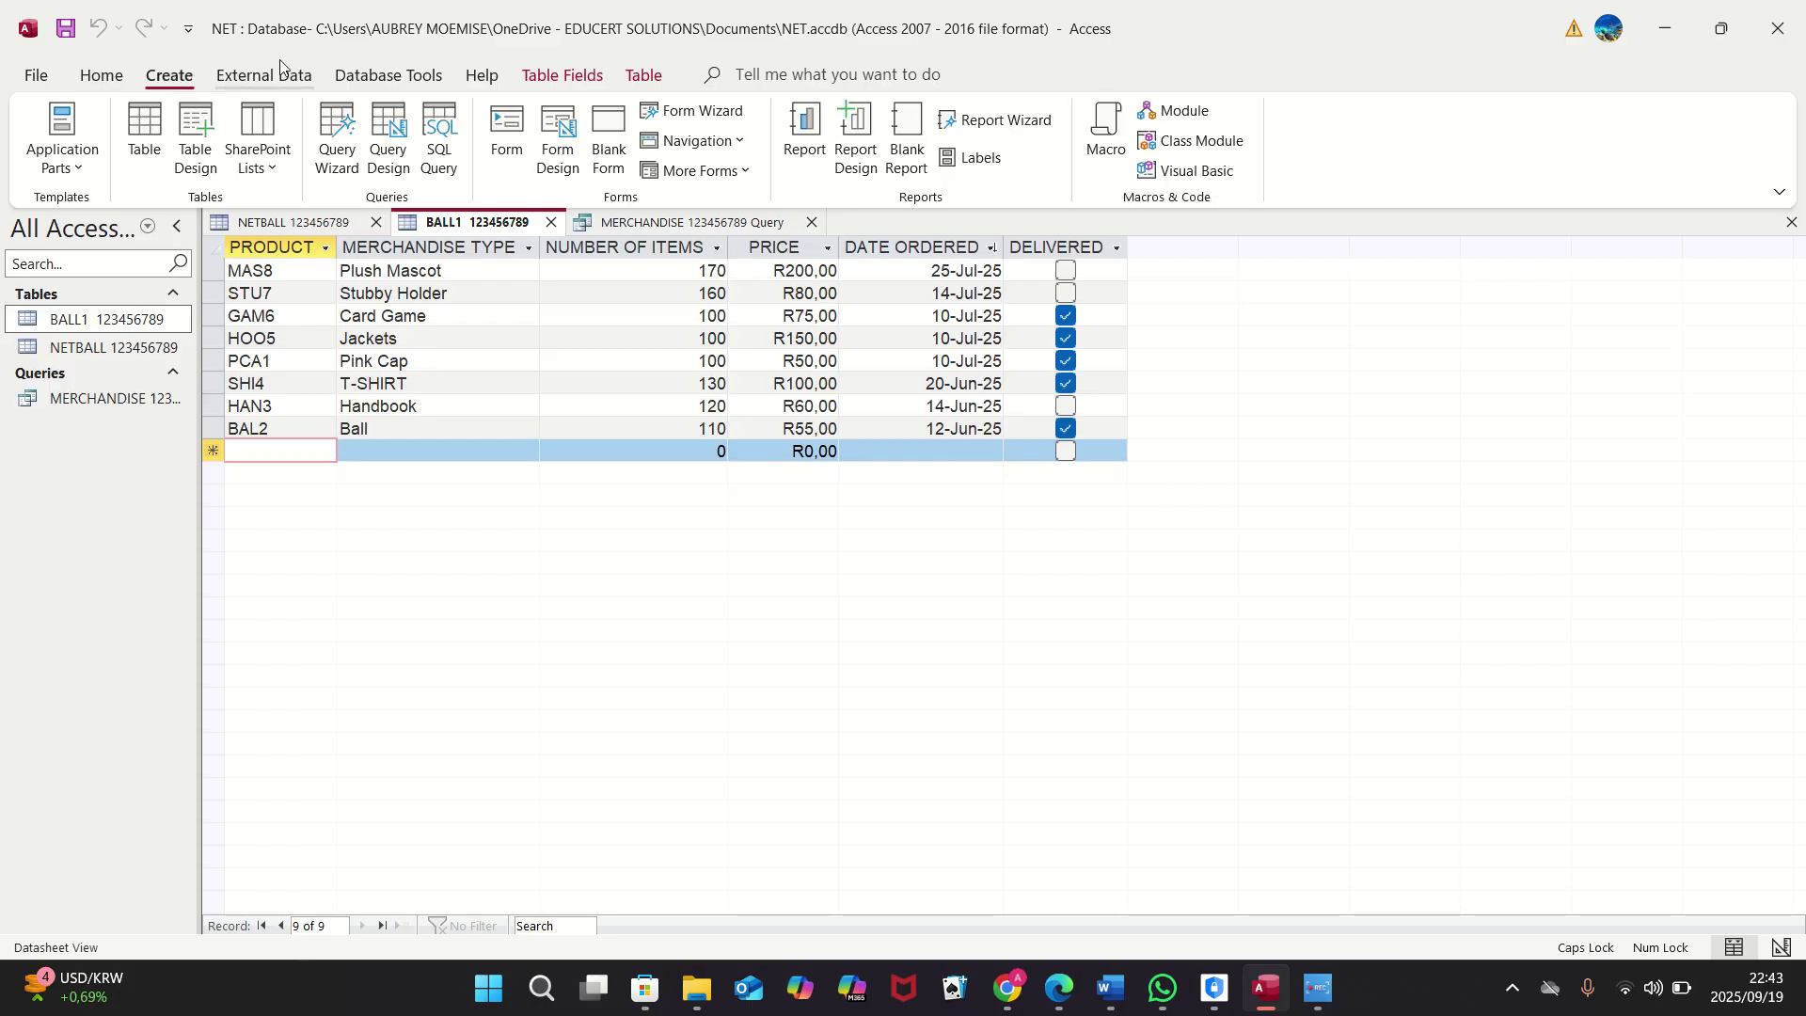
click(701, 109)
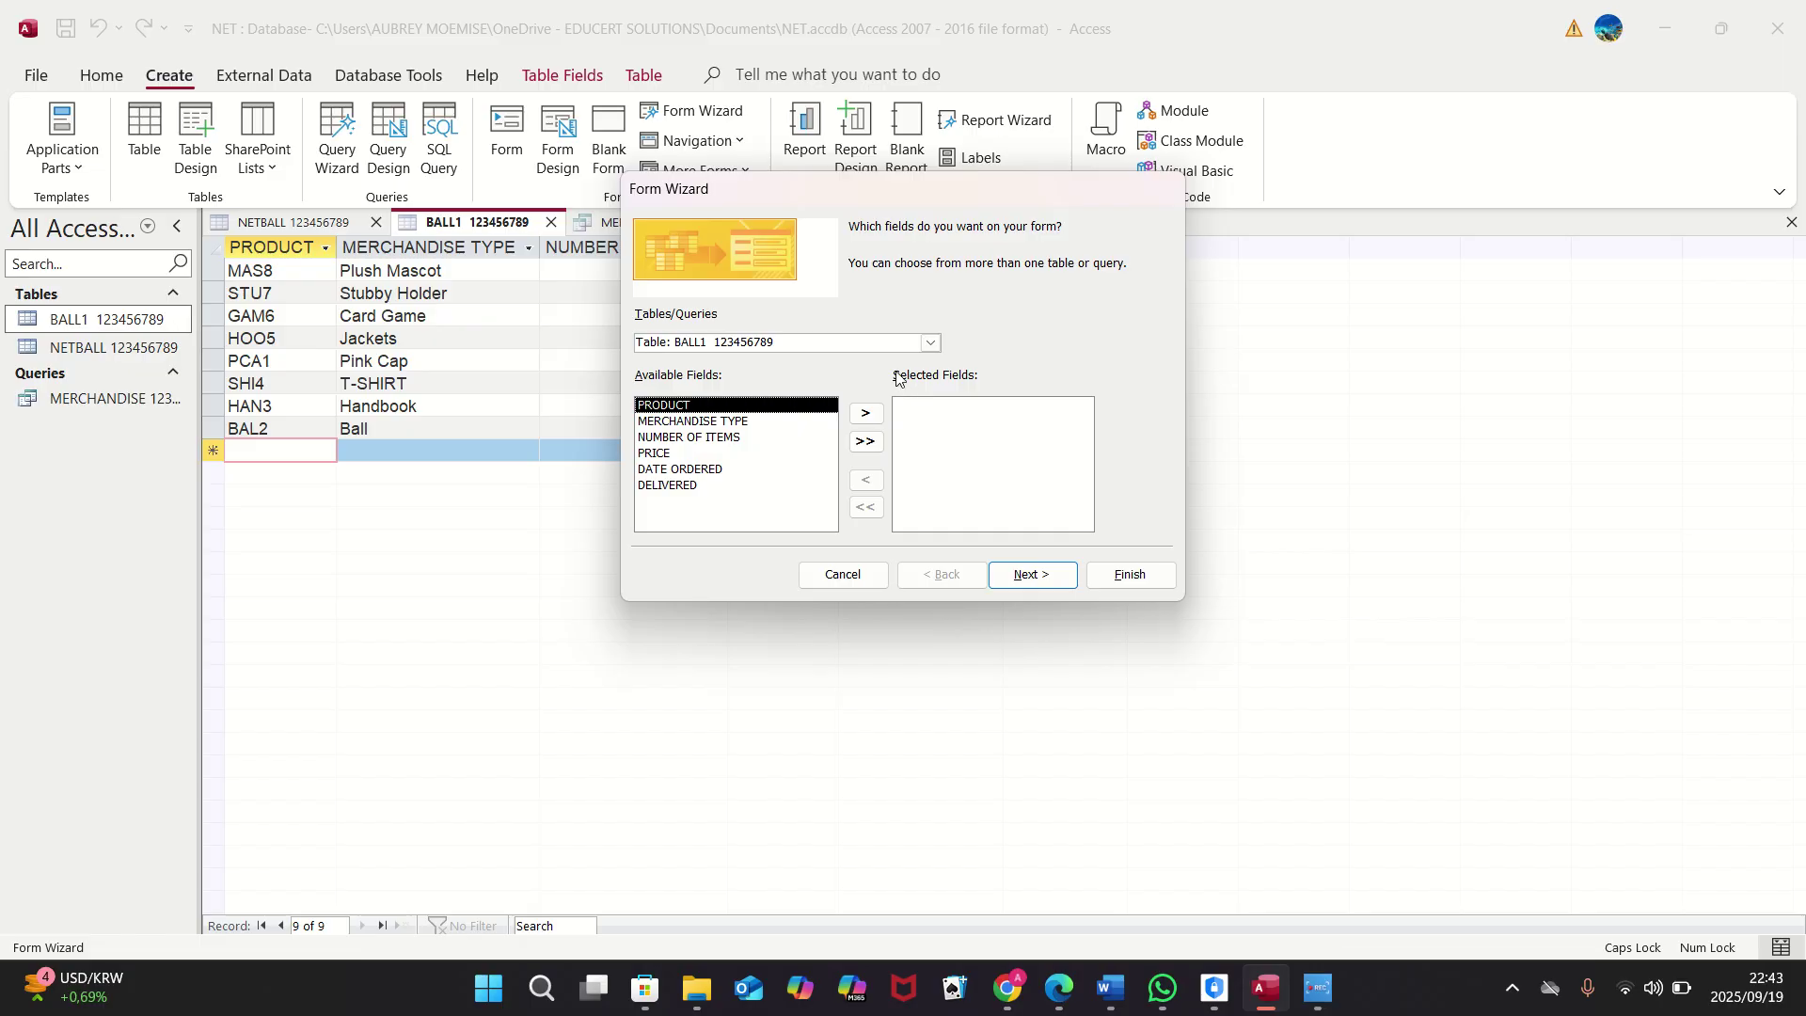
click(867, 442)
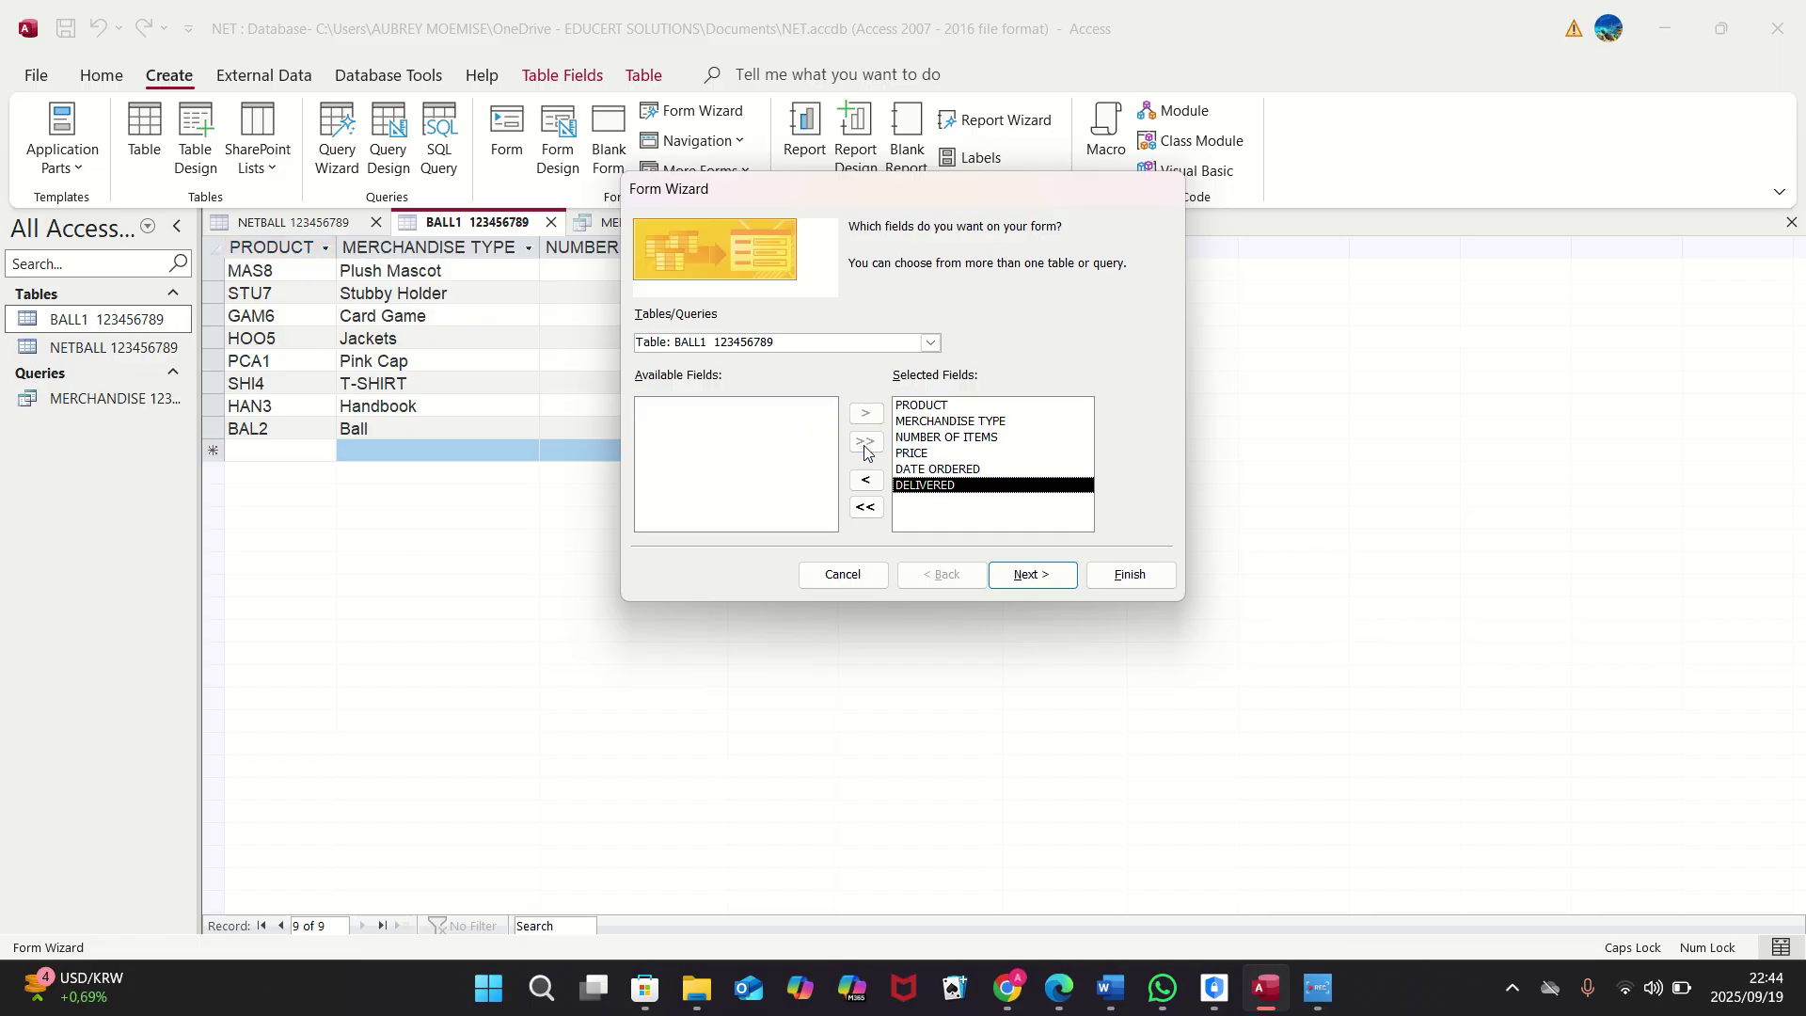
click(1050, 578)
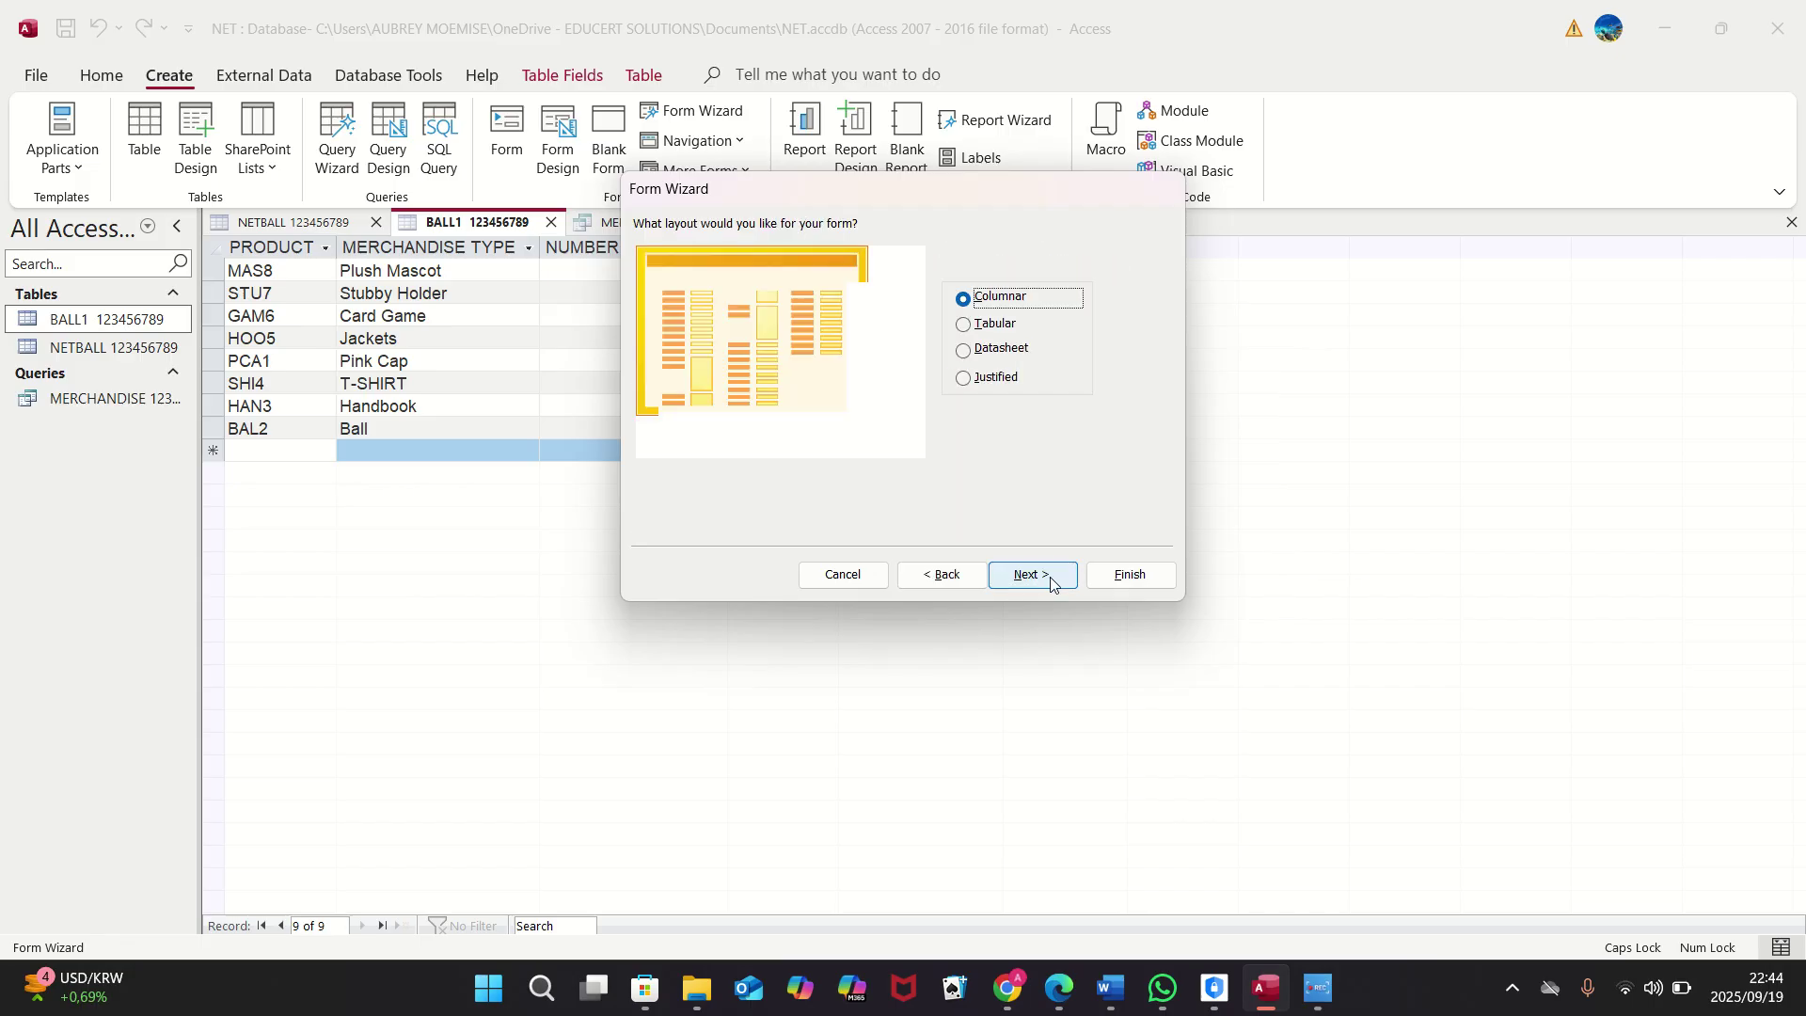
click(1050, 577)
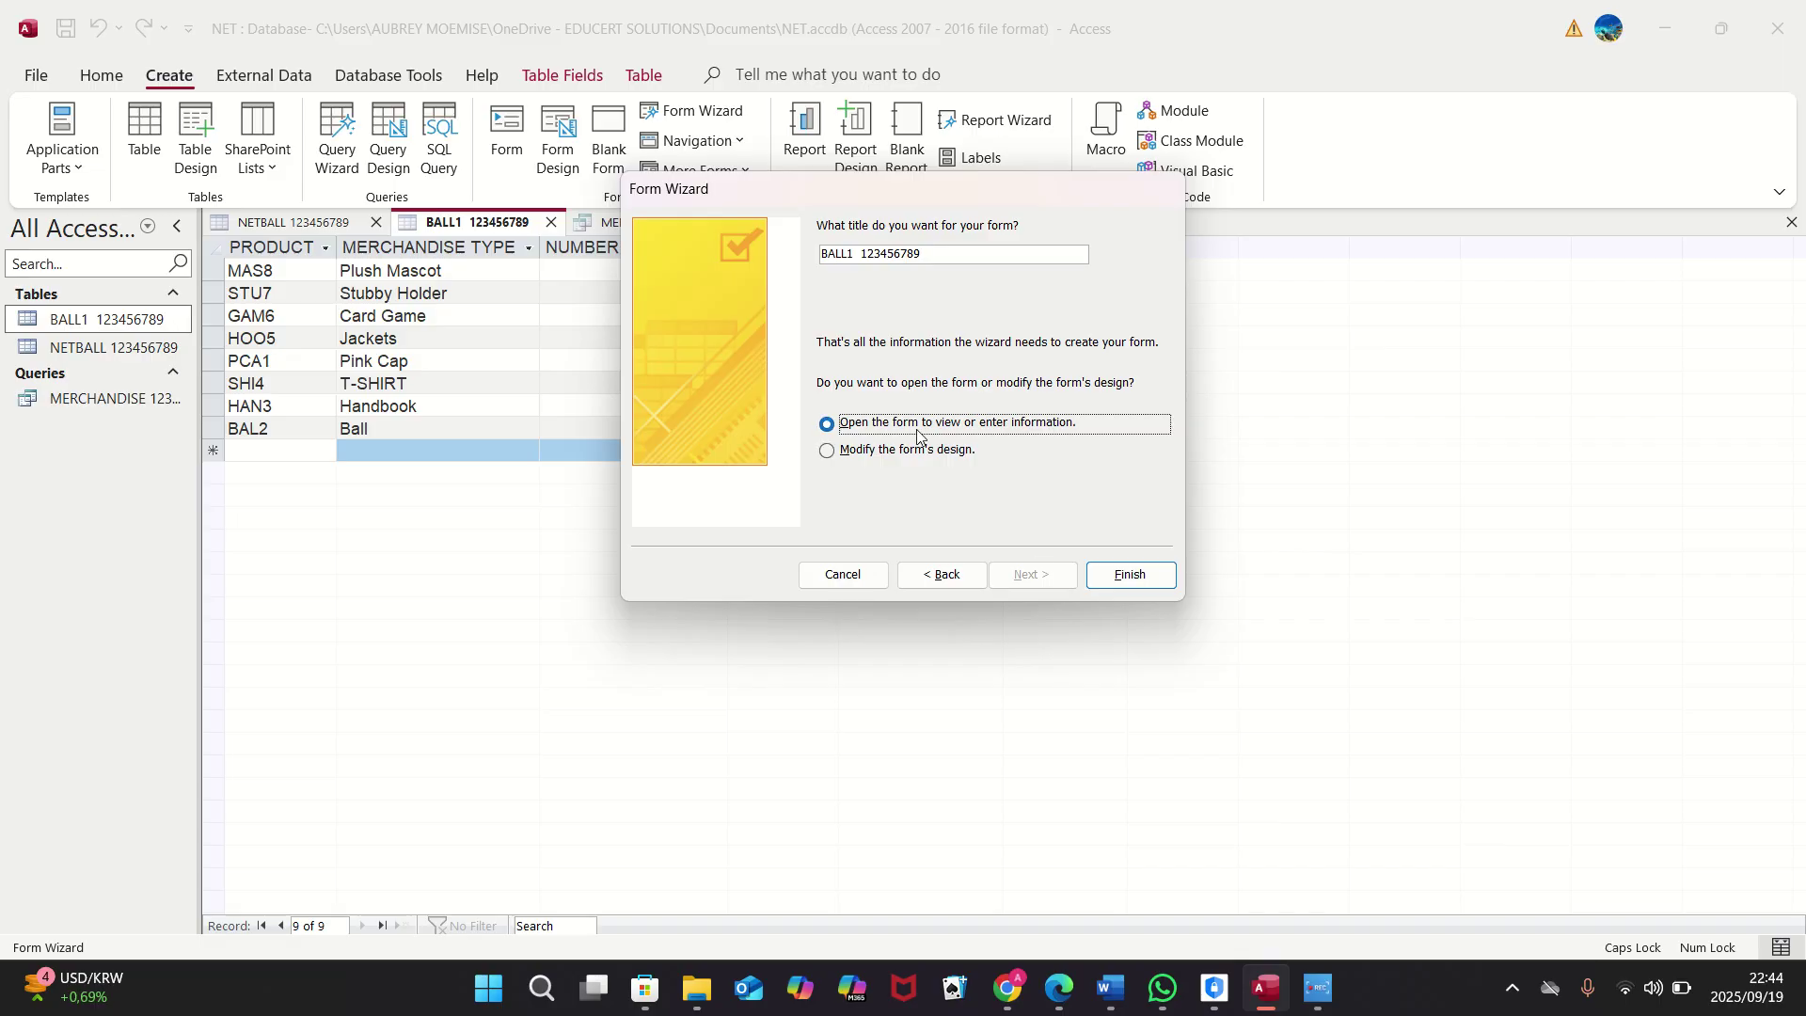
Step: Replace BALL1 with MERCHANDISE in the form title, keeping the examination number, and finish the wizard with the option to modify the form's design
click(855, 256)
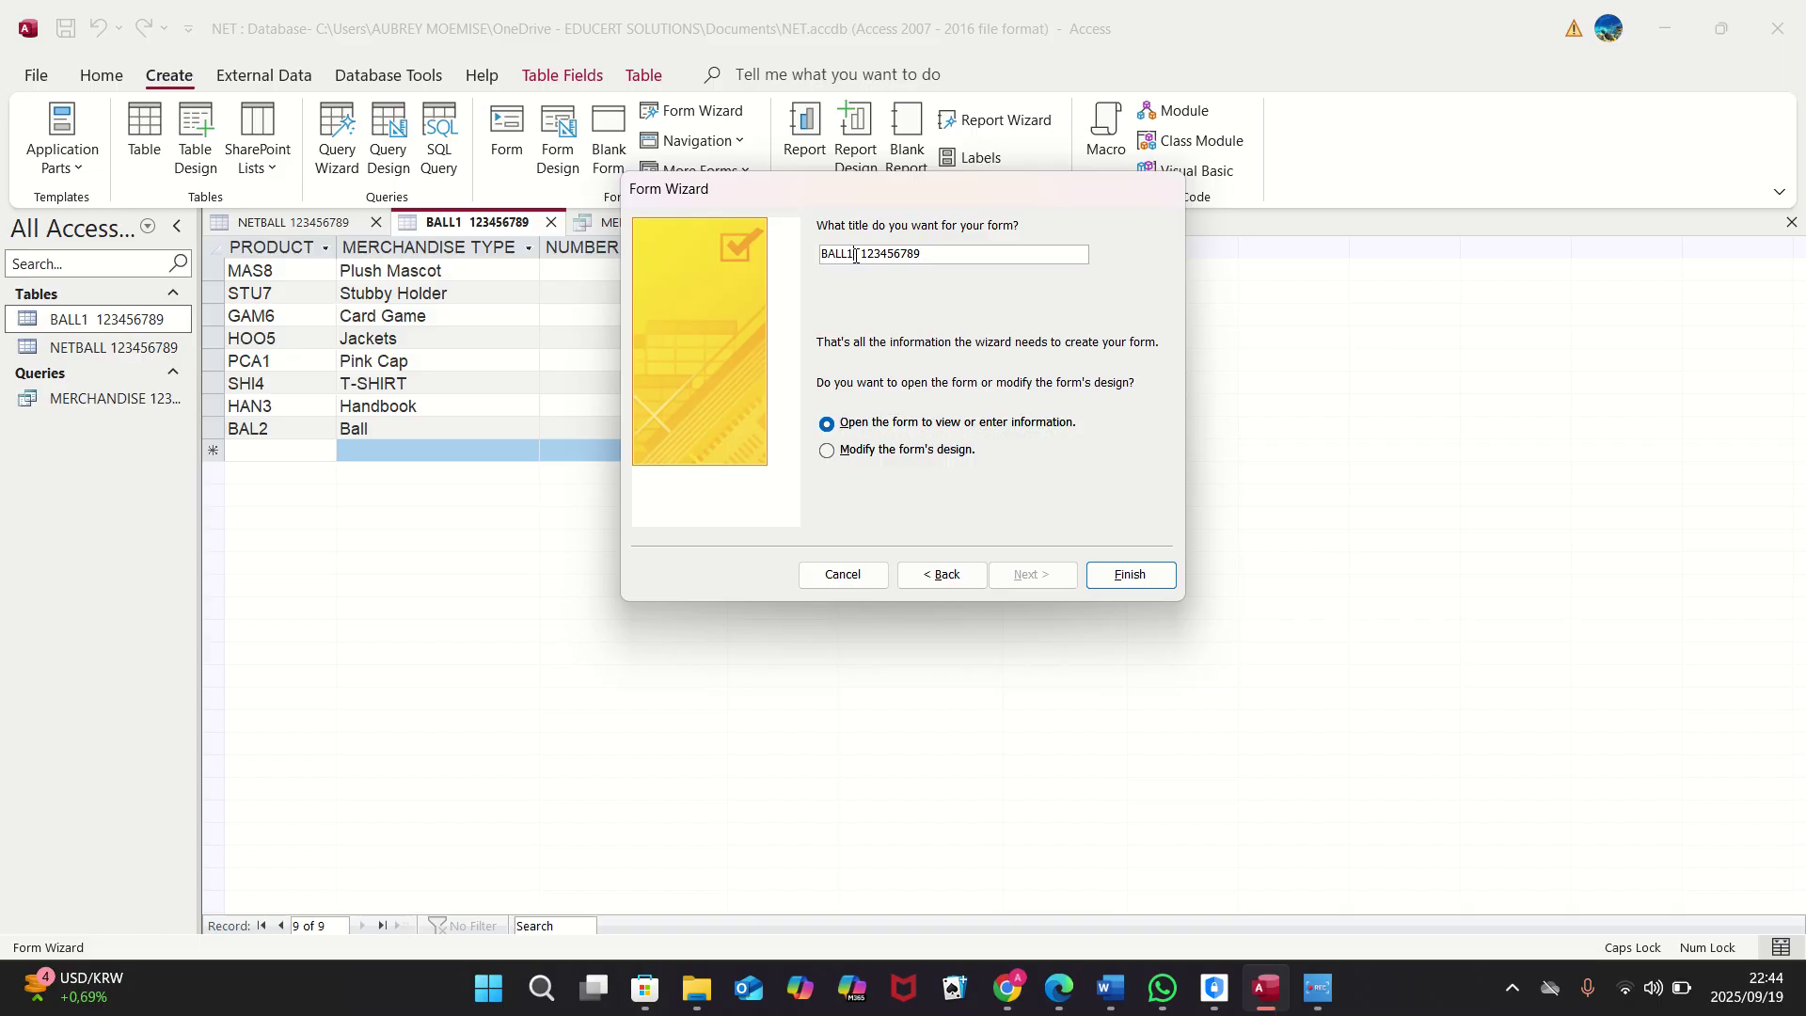
key(BackSpace)
key(BackSpace)
key(BackSpace)
key(BackSpace)
key(BackSpace)
text(M)
text(E)
text(RCH)
text(ANSI)
key(BackSpace)
key(BackSpace)
text(DISE)
click(900, 454)
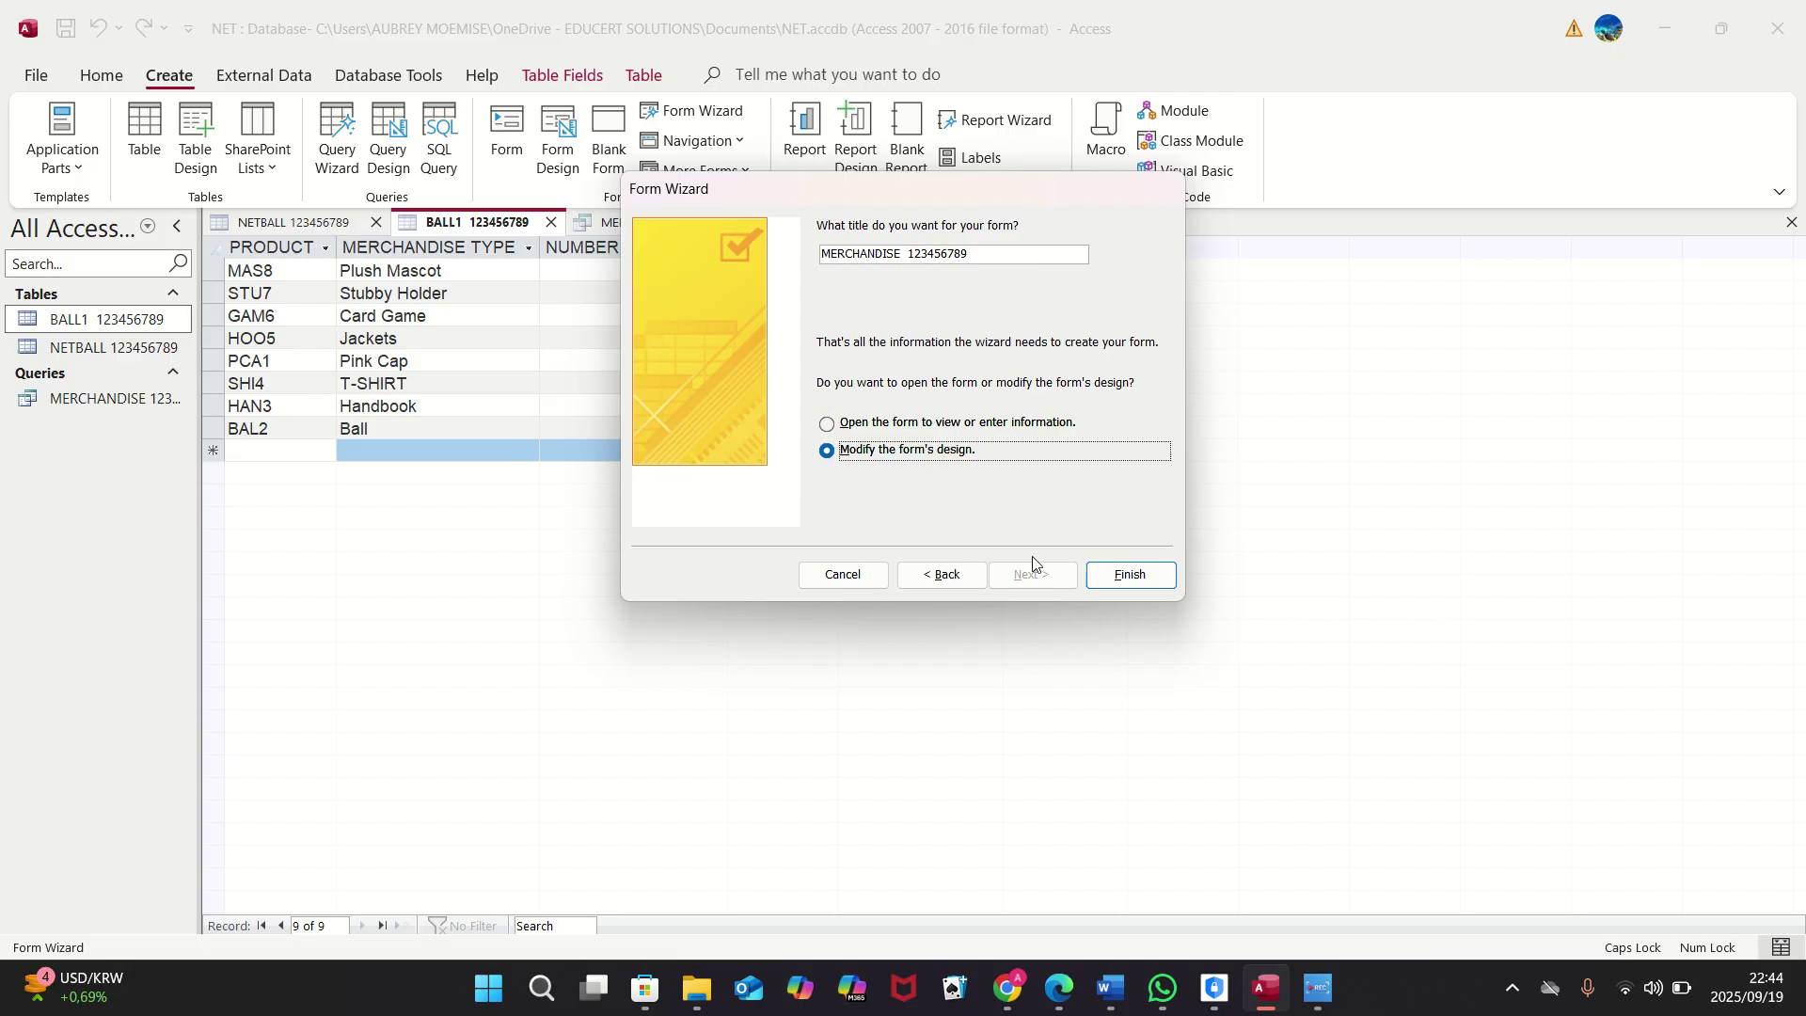
click(1133, 576)
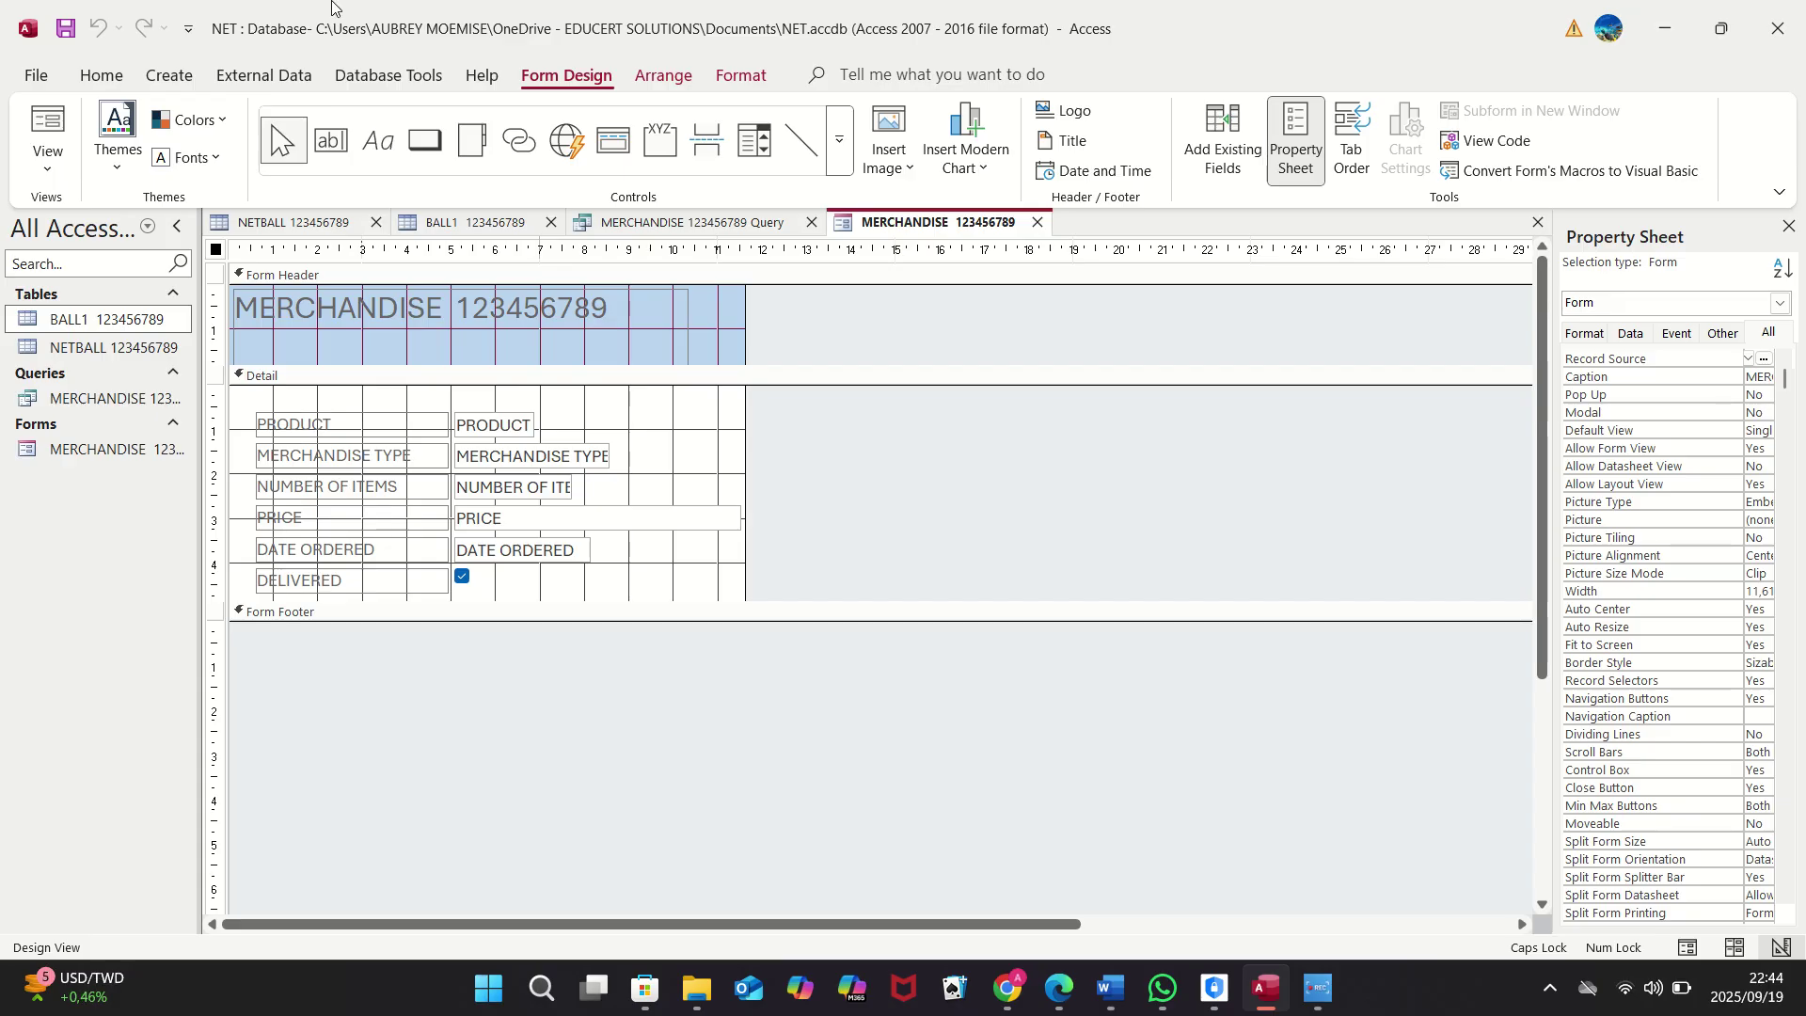
Step: Show the form in Form View and start a new record with PRODUCT WCA7 and MERCHANDISE TYPE White Cap
click(50, 167)
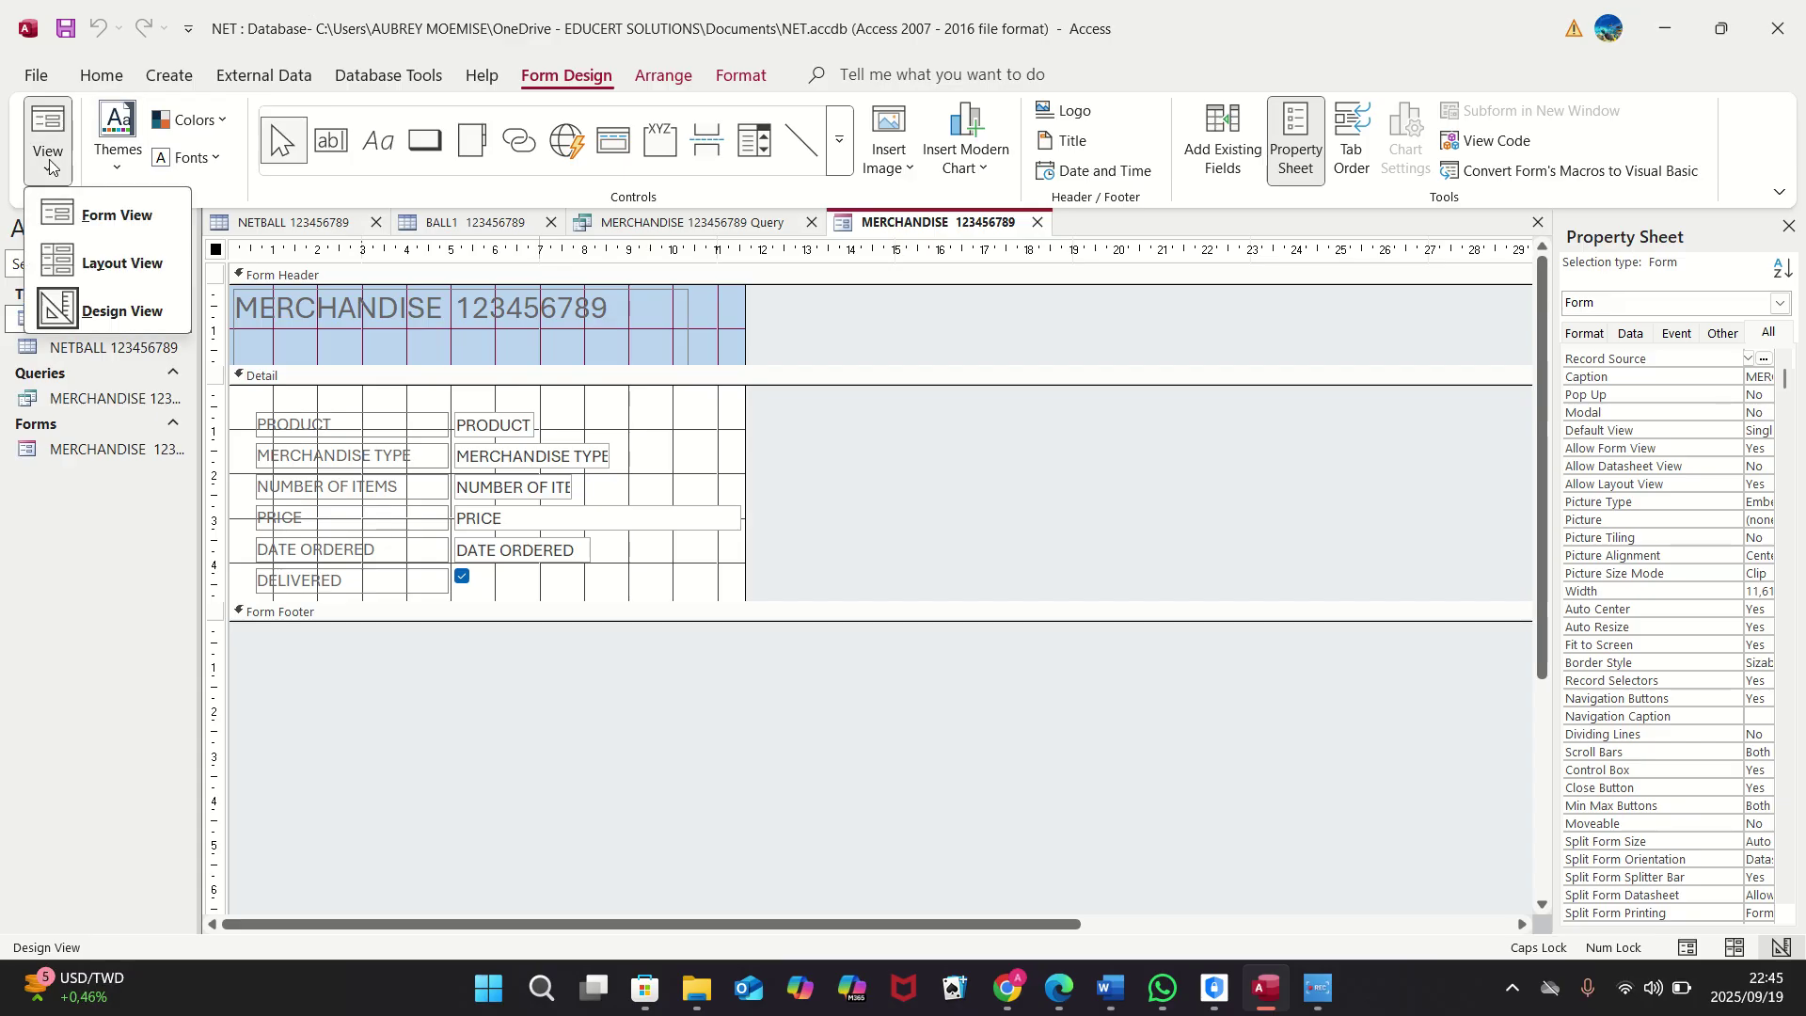
click(87, 205)
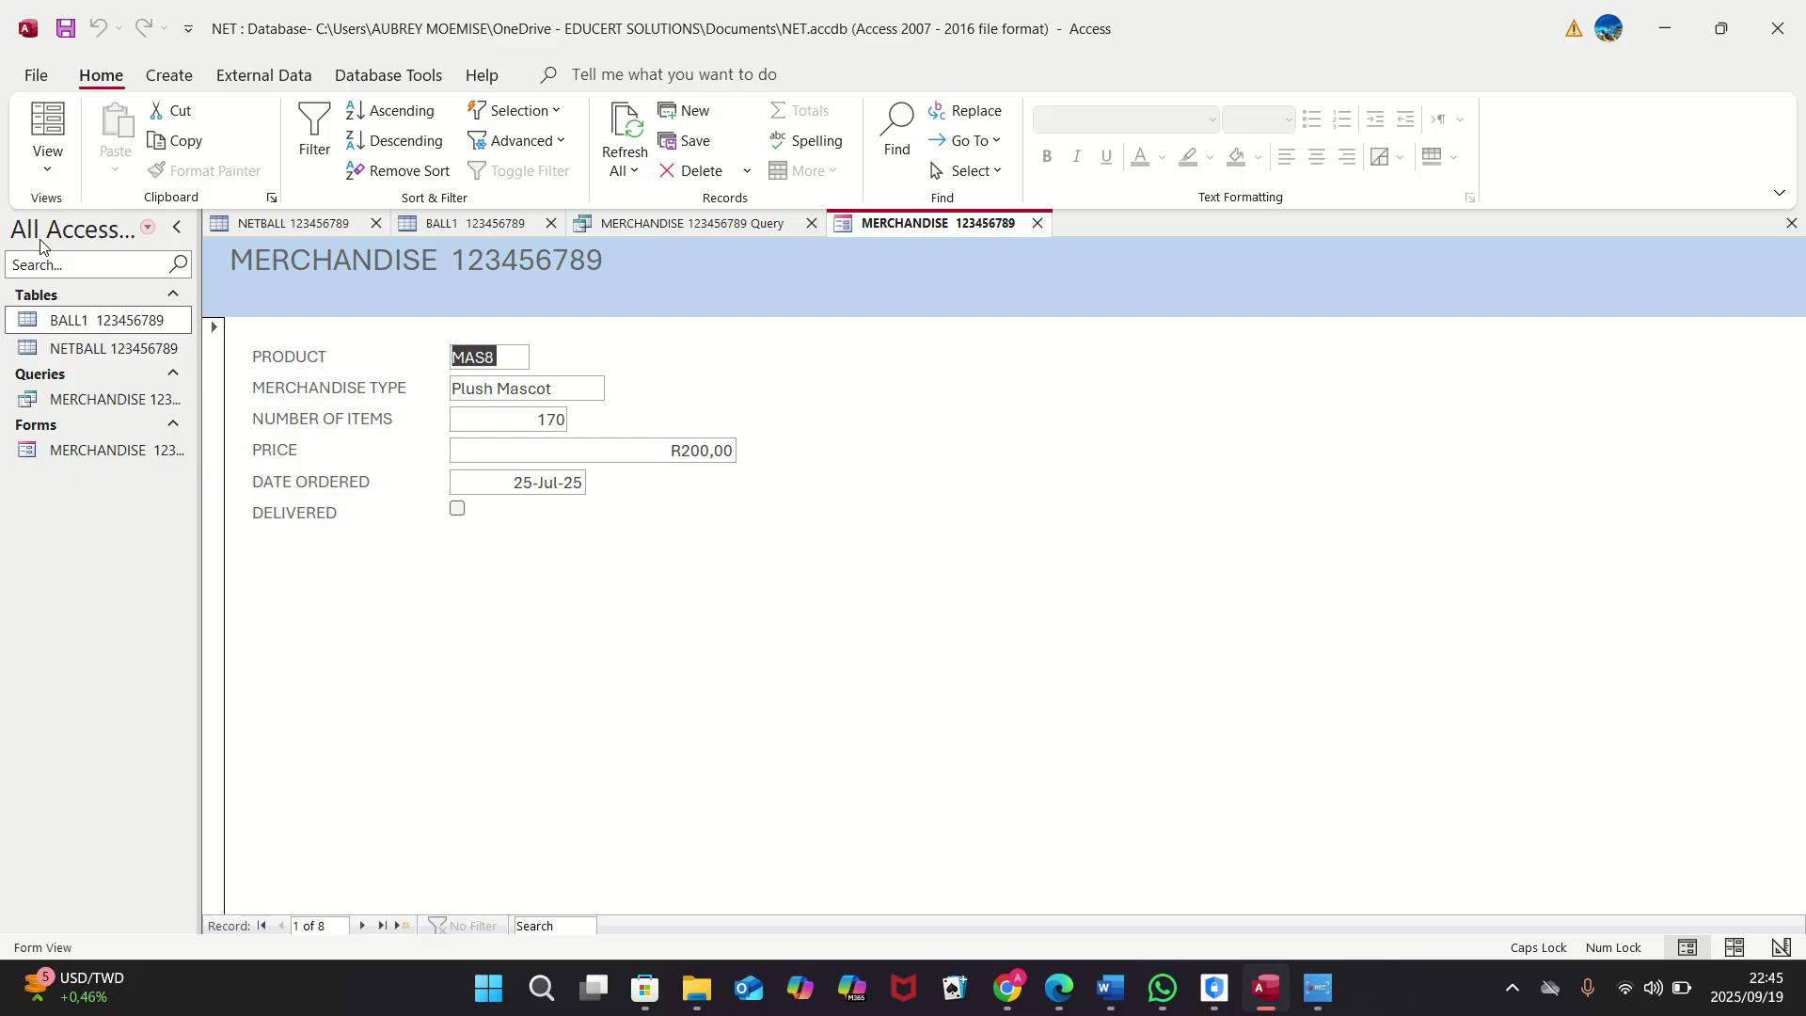
click(382, 925)
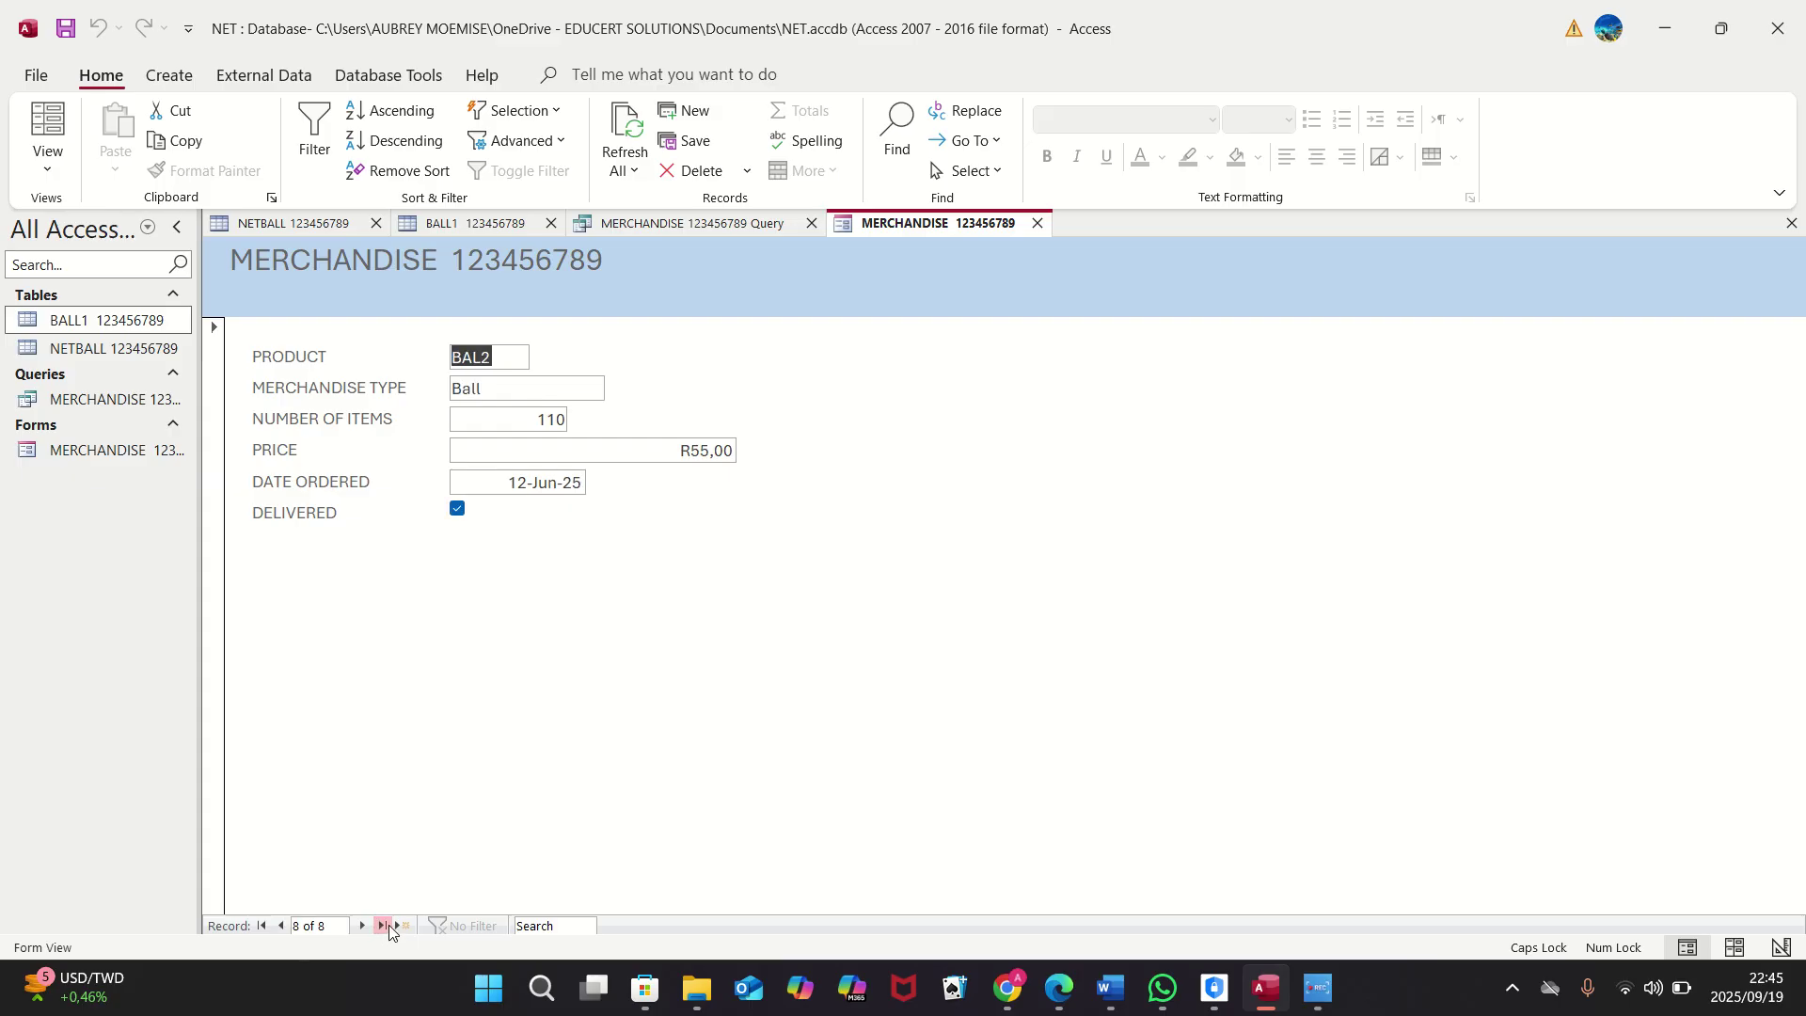
click(404, 925)
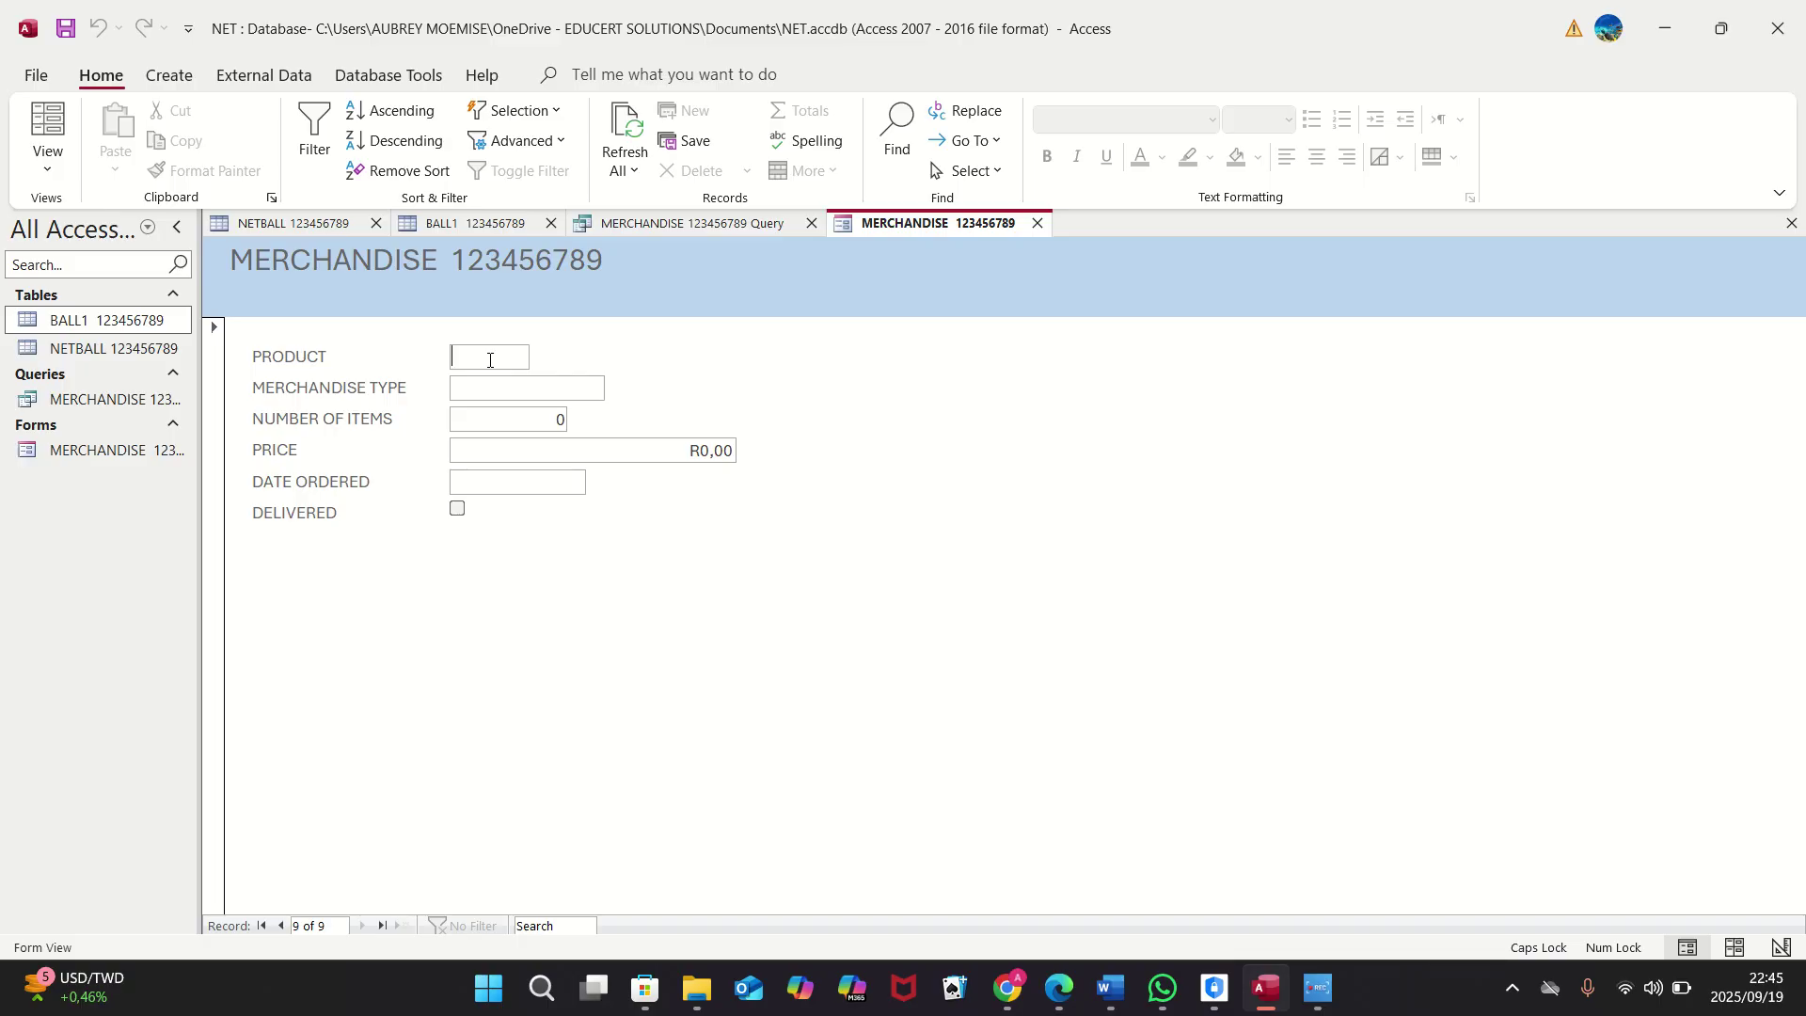
text(WCA7)
key(Tab)
text(W)
key(Caps_Lock)
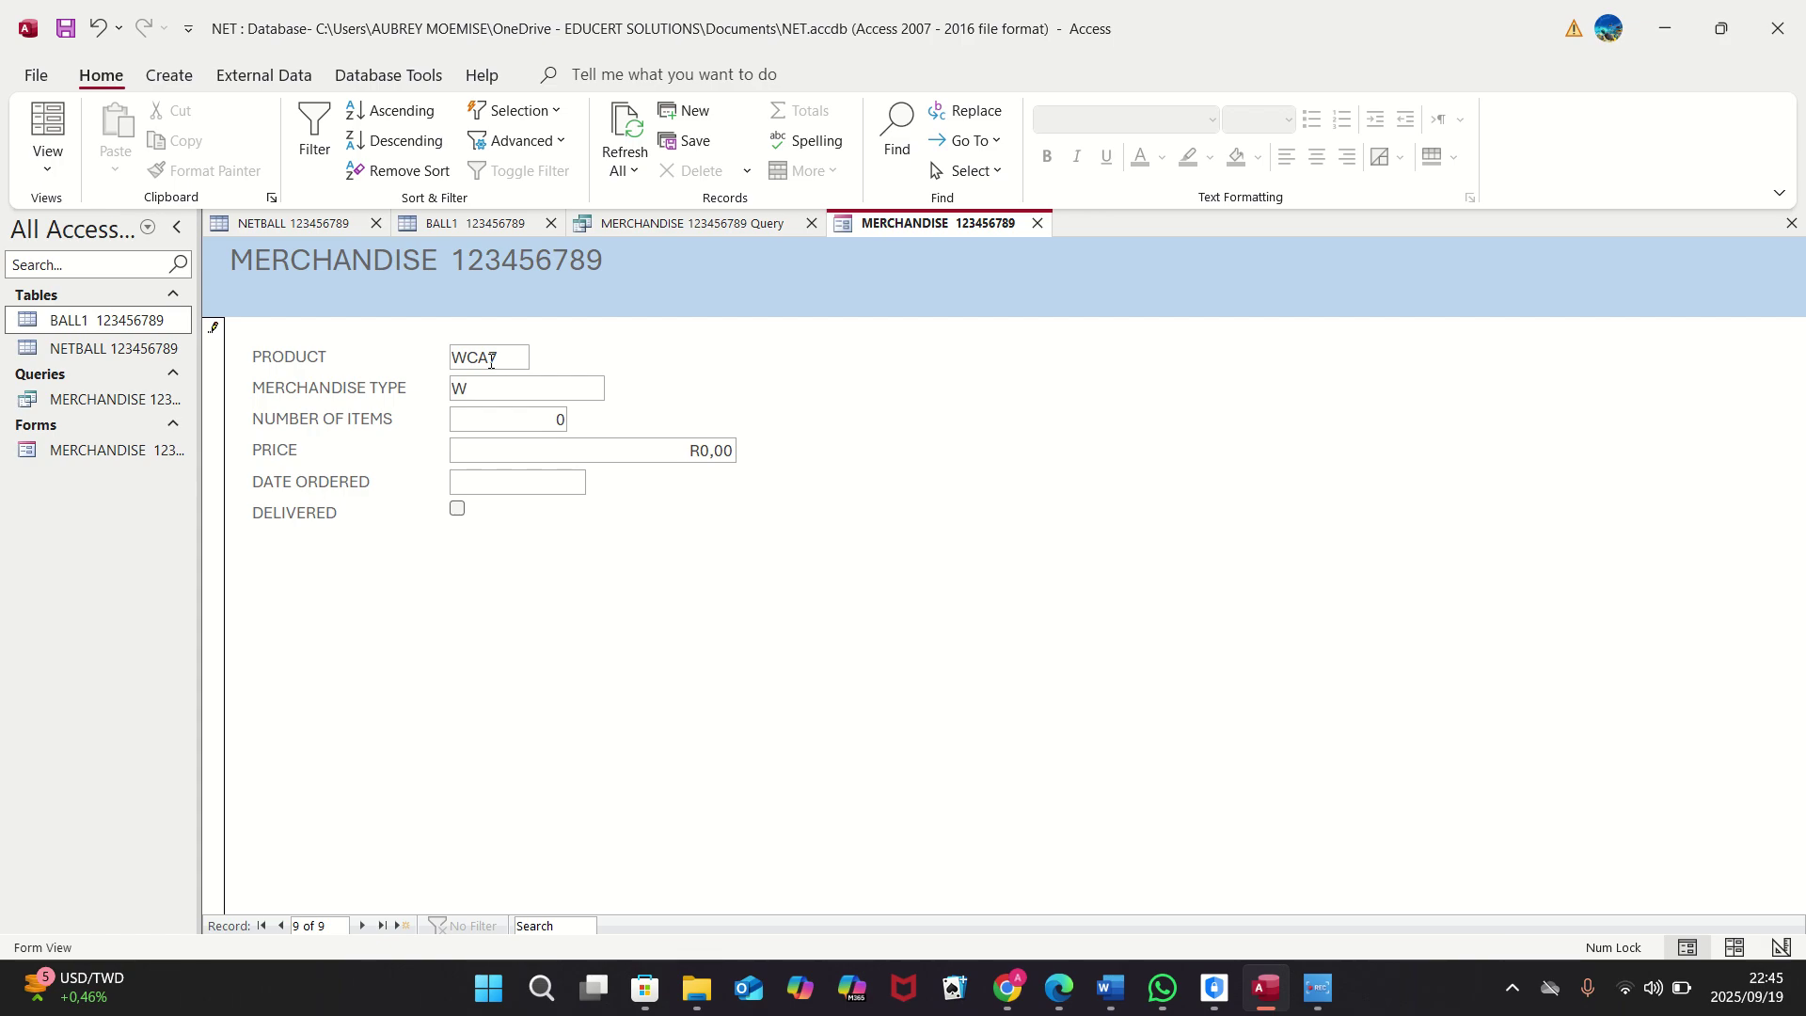
text(hite Cap)
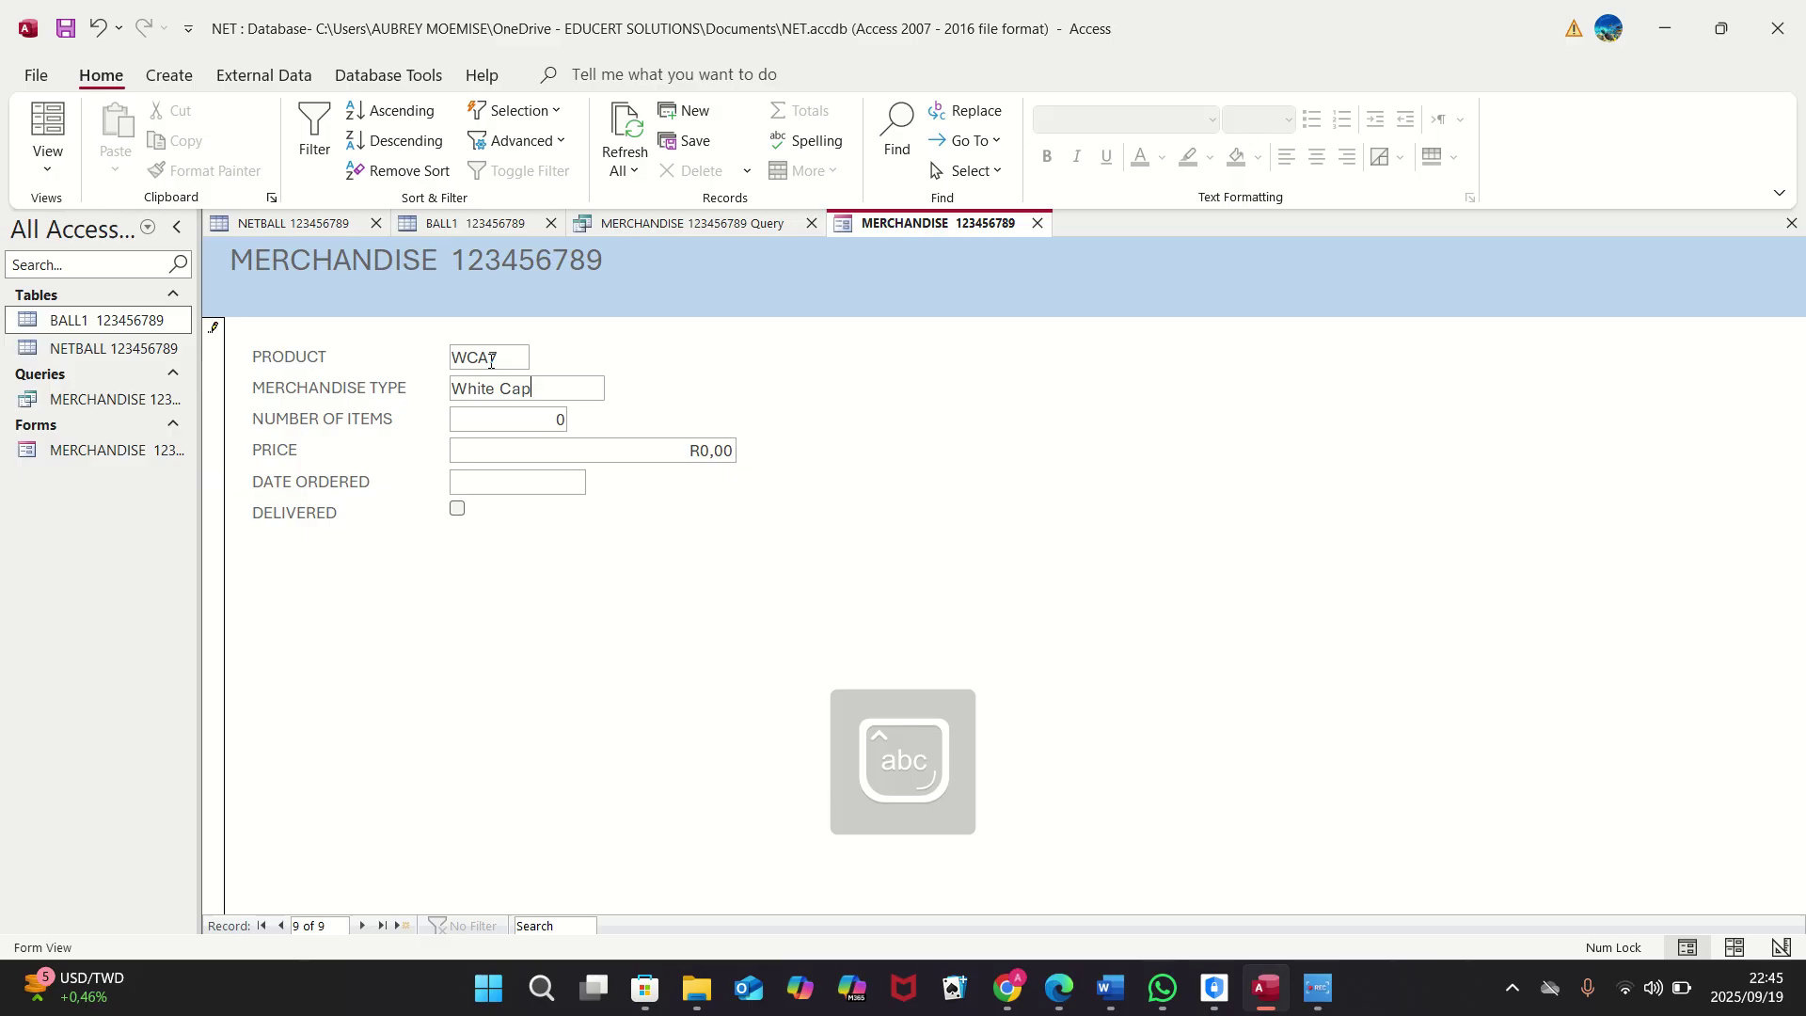
key(Tab)
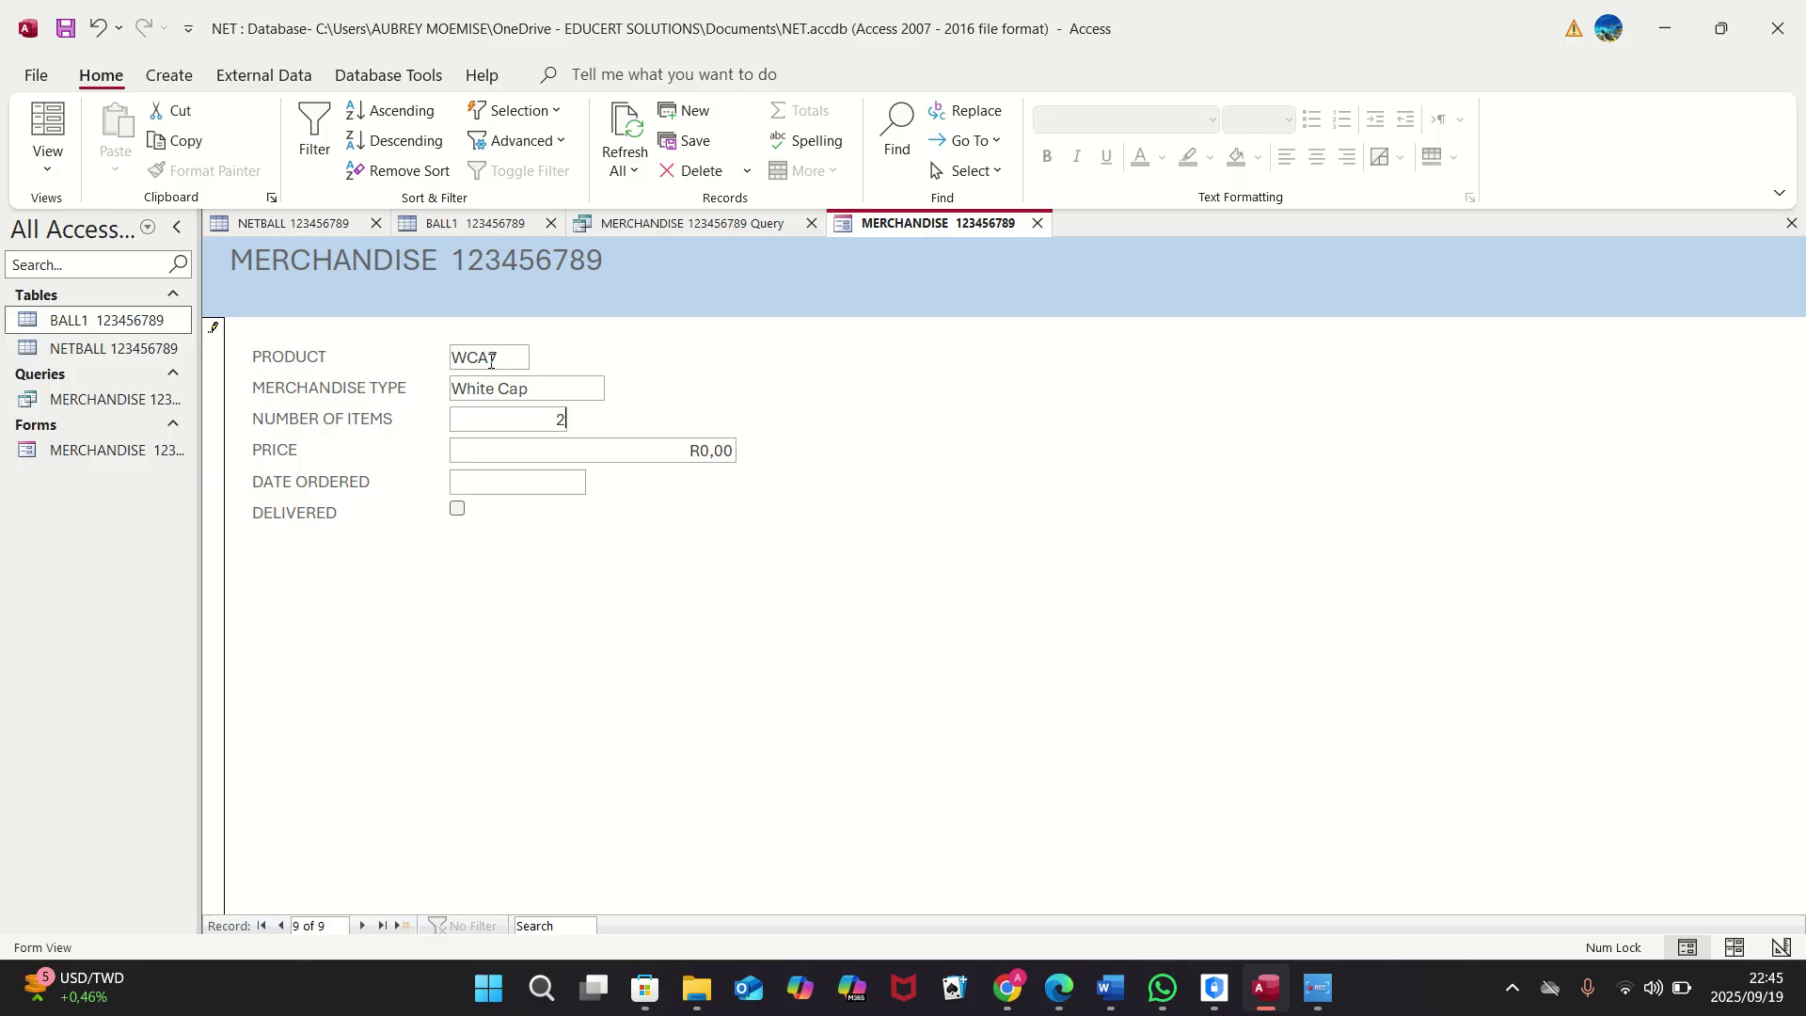
Step: Complete the White Cap record with 200 items, a price of 50 and the order date 2025/07/26
text(200)
key(Tab)
text(50)
key(Tab)
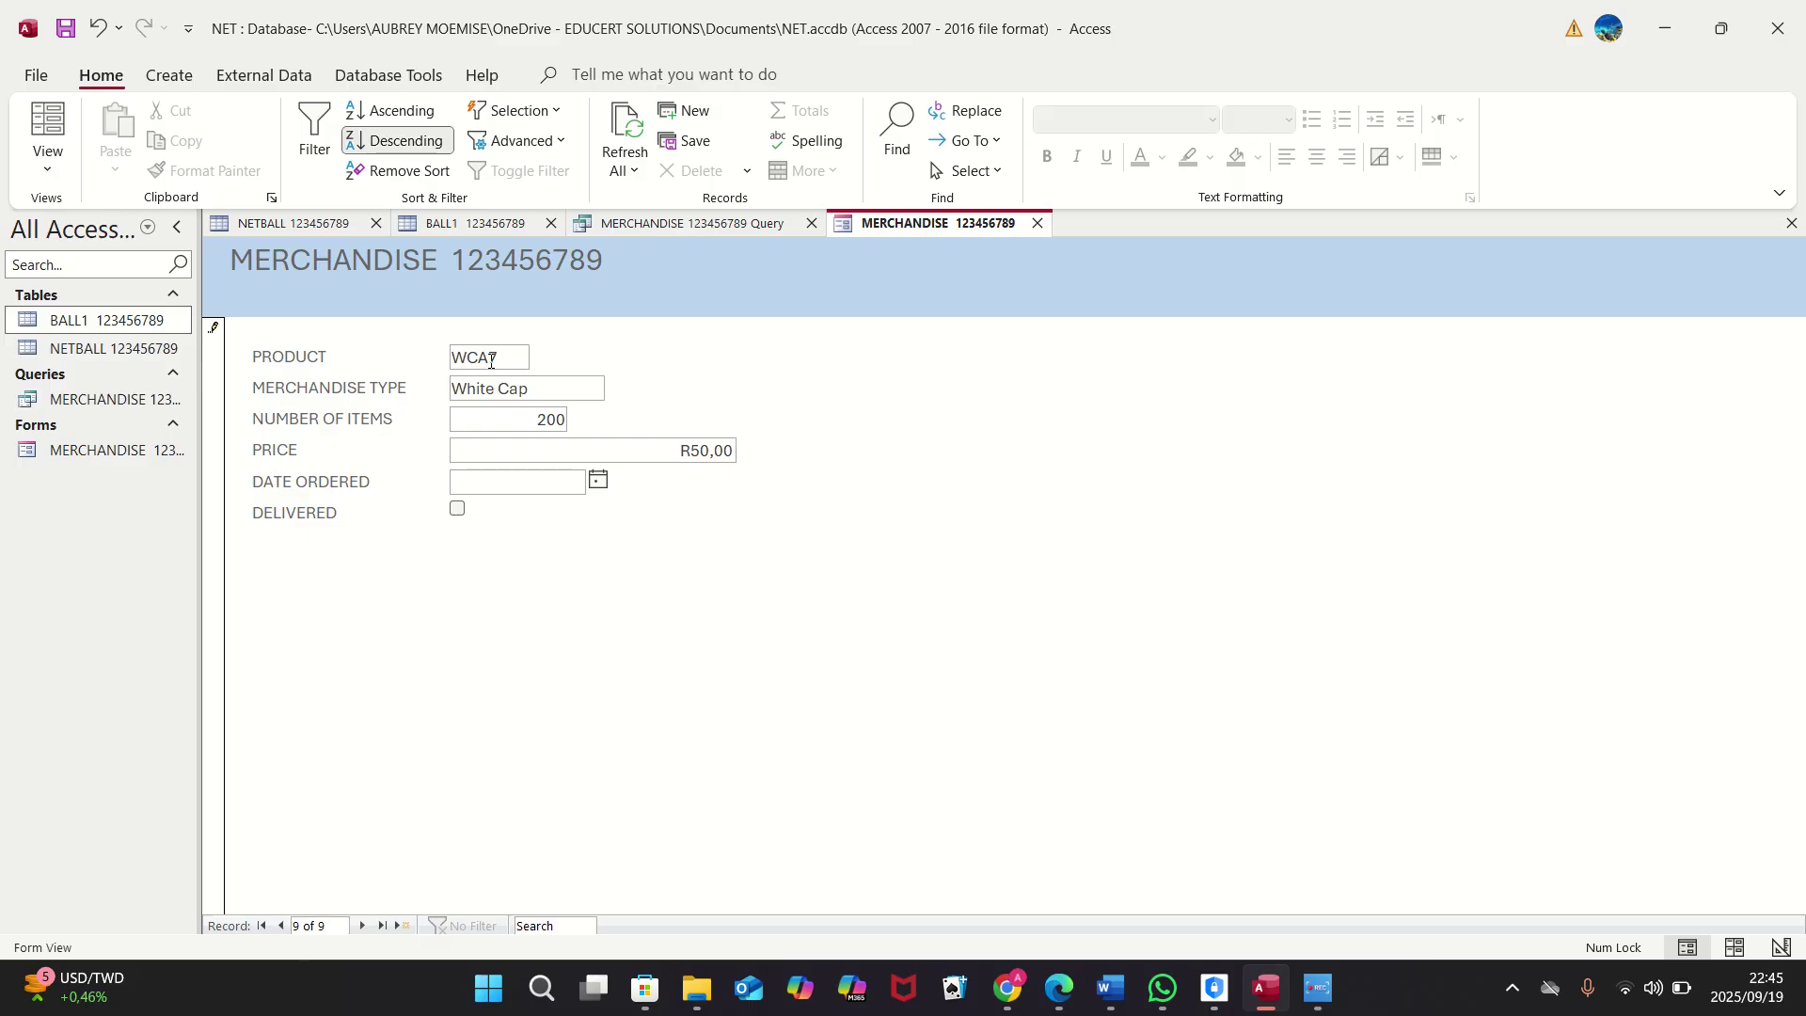
text(2025/0)
key(BackSpace)
text(07/26)
key(Tab)
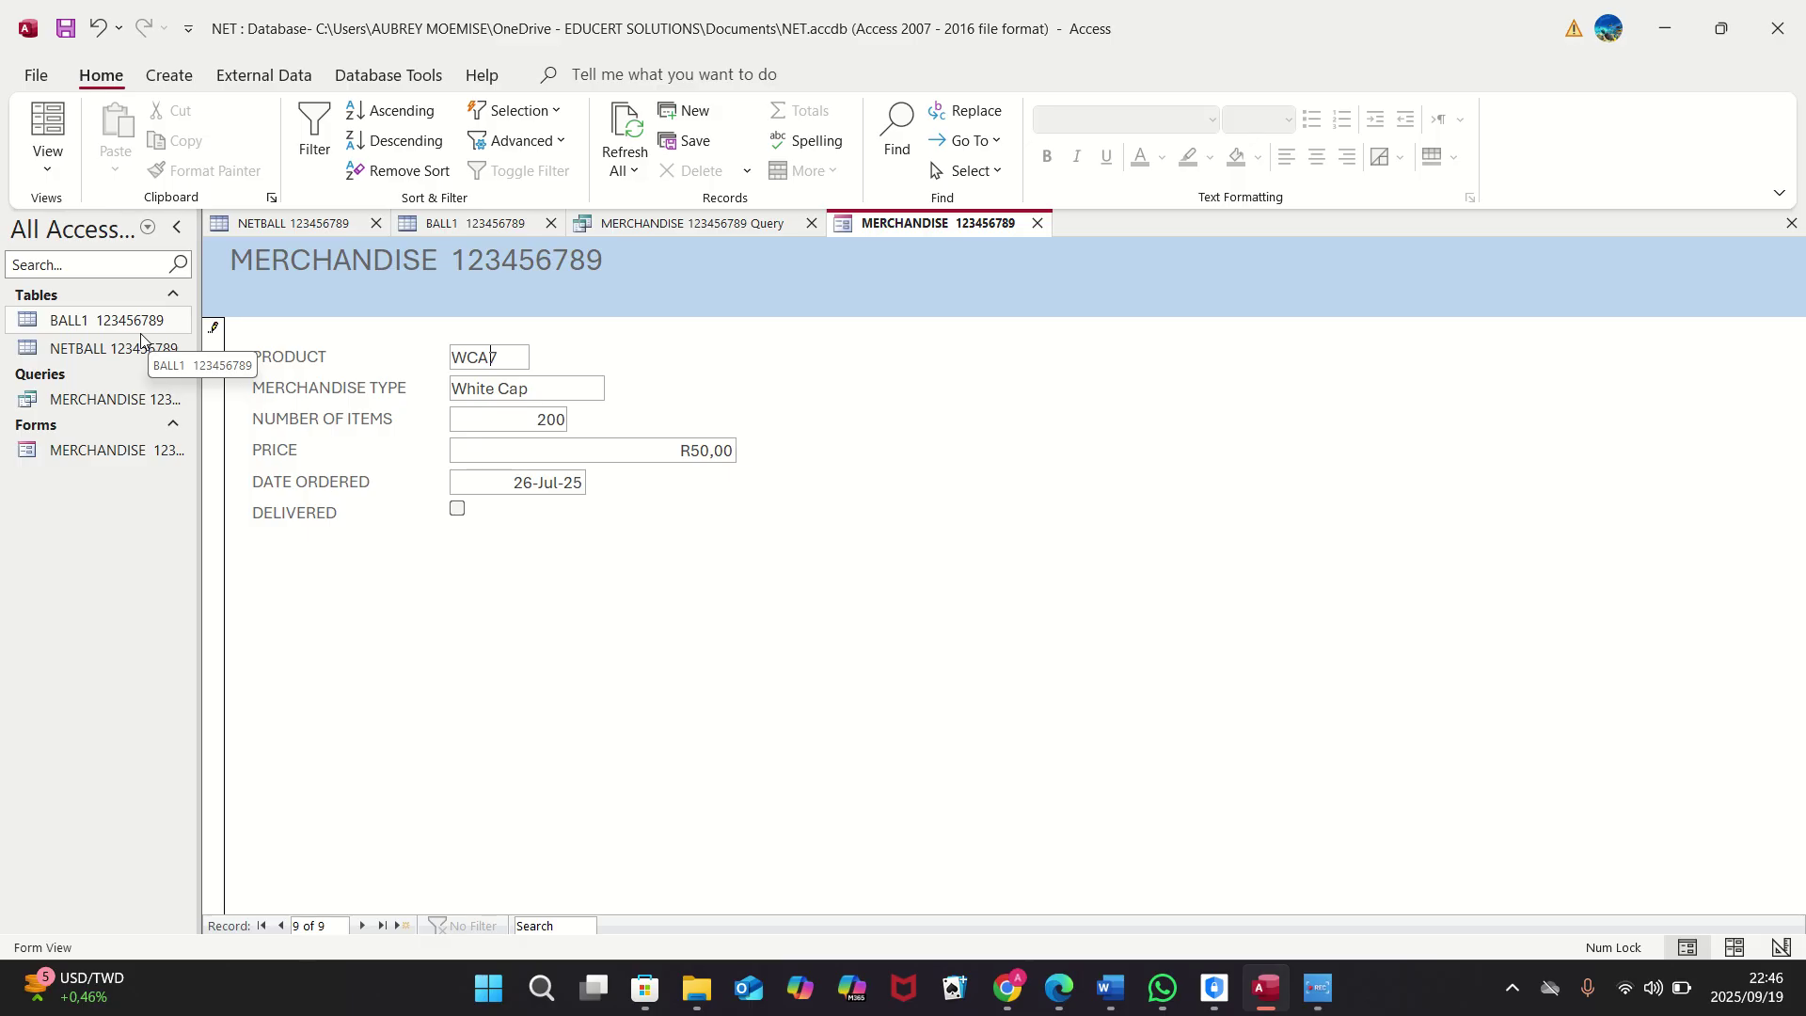
Step: Switch the form to Design View and extend the form footer to a height of about 2.3 cm
click(103, 321)
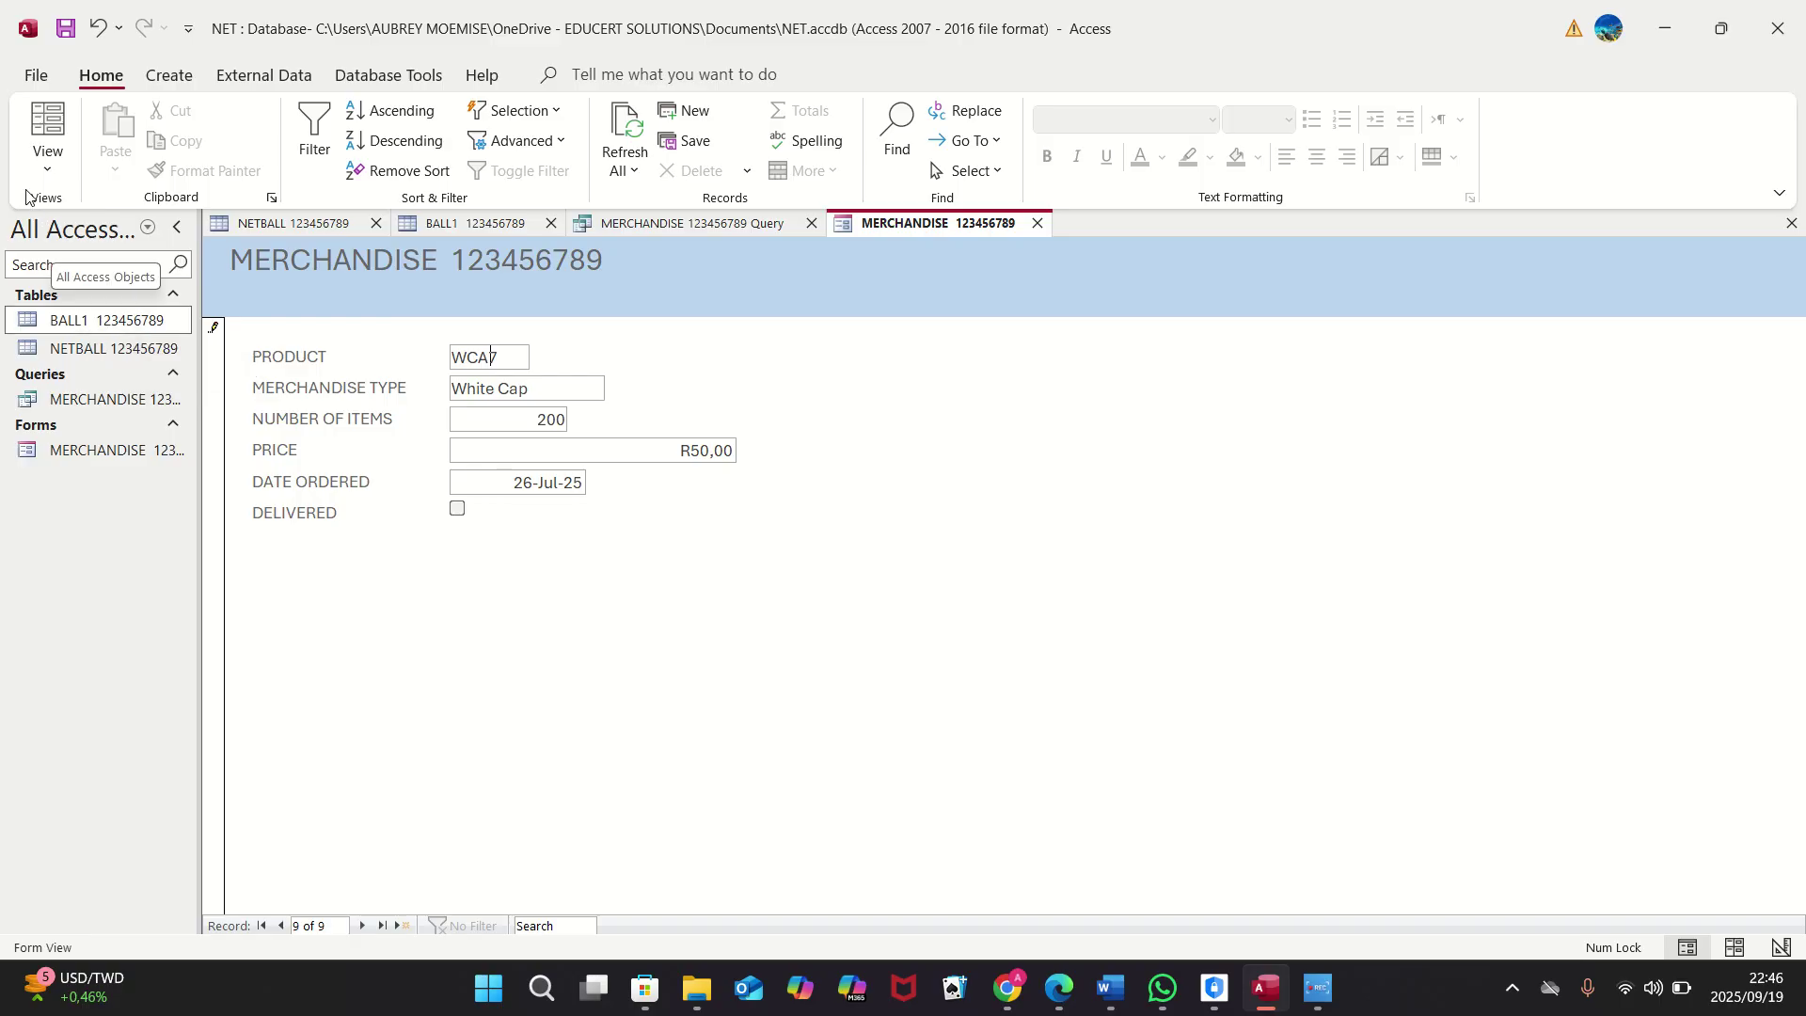
click(39, 171)
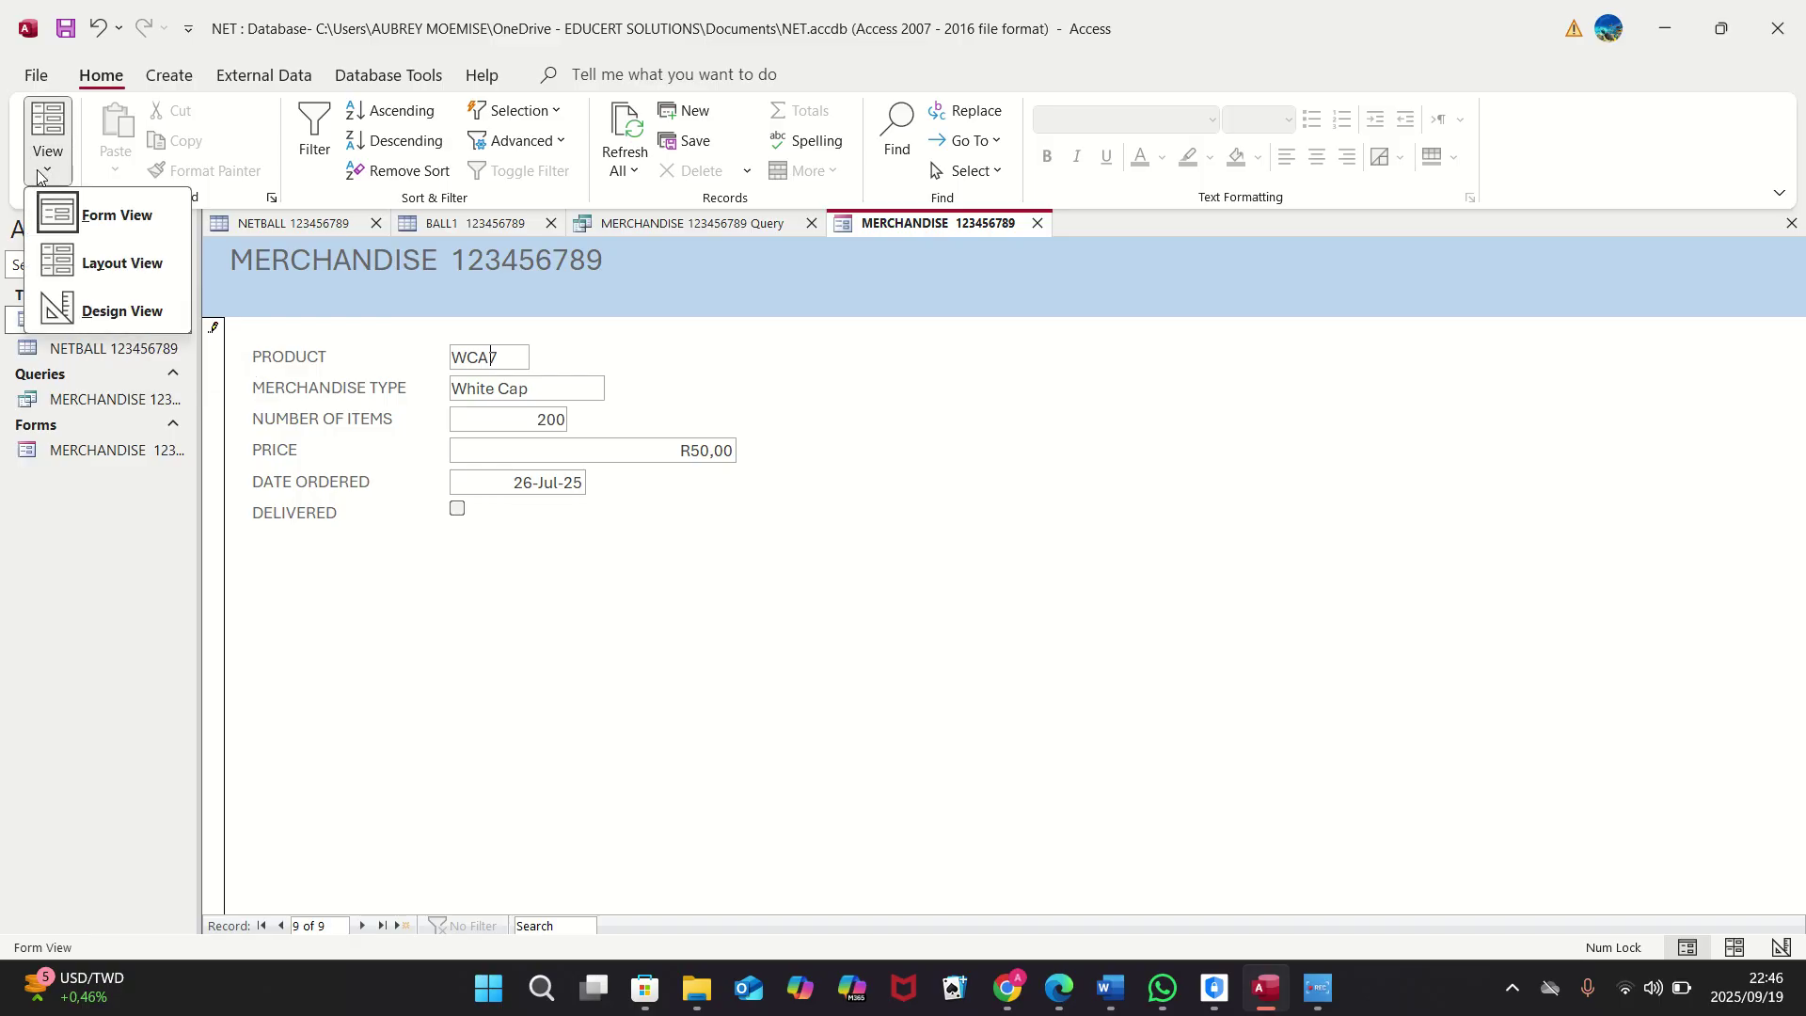
click(123, 312)
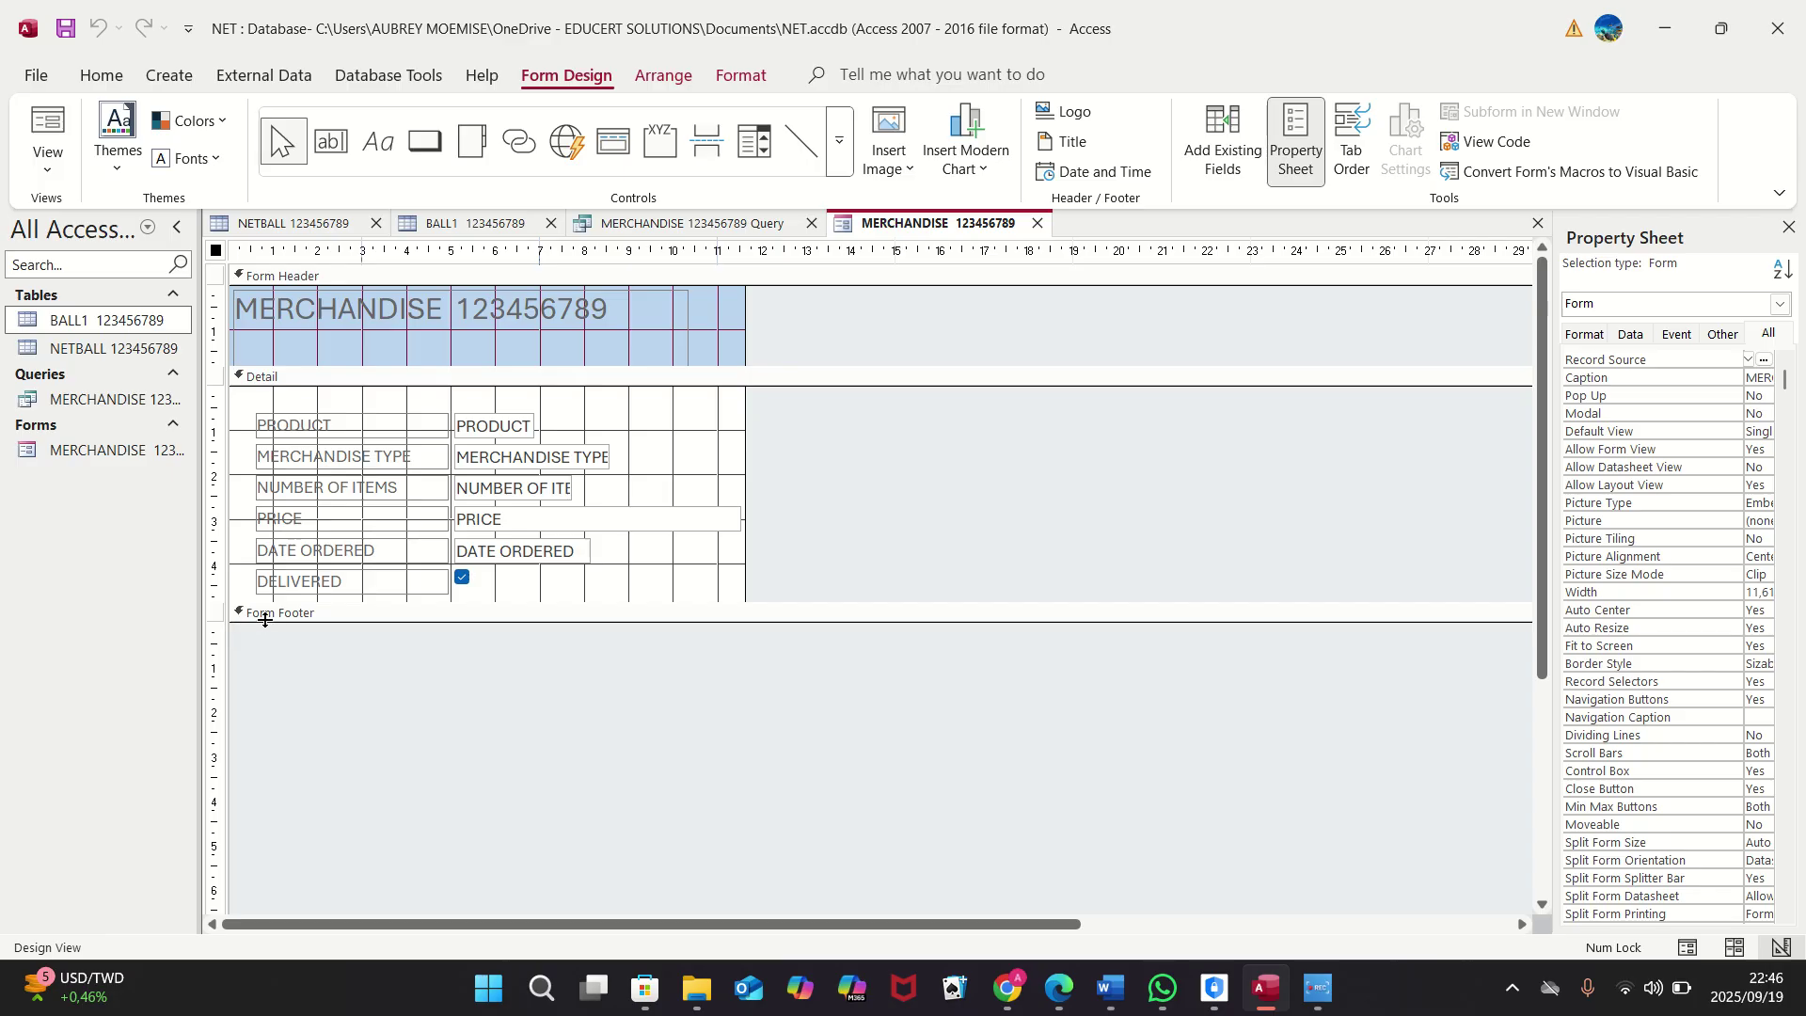
drag(308, 623, 363, 727)
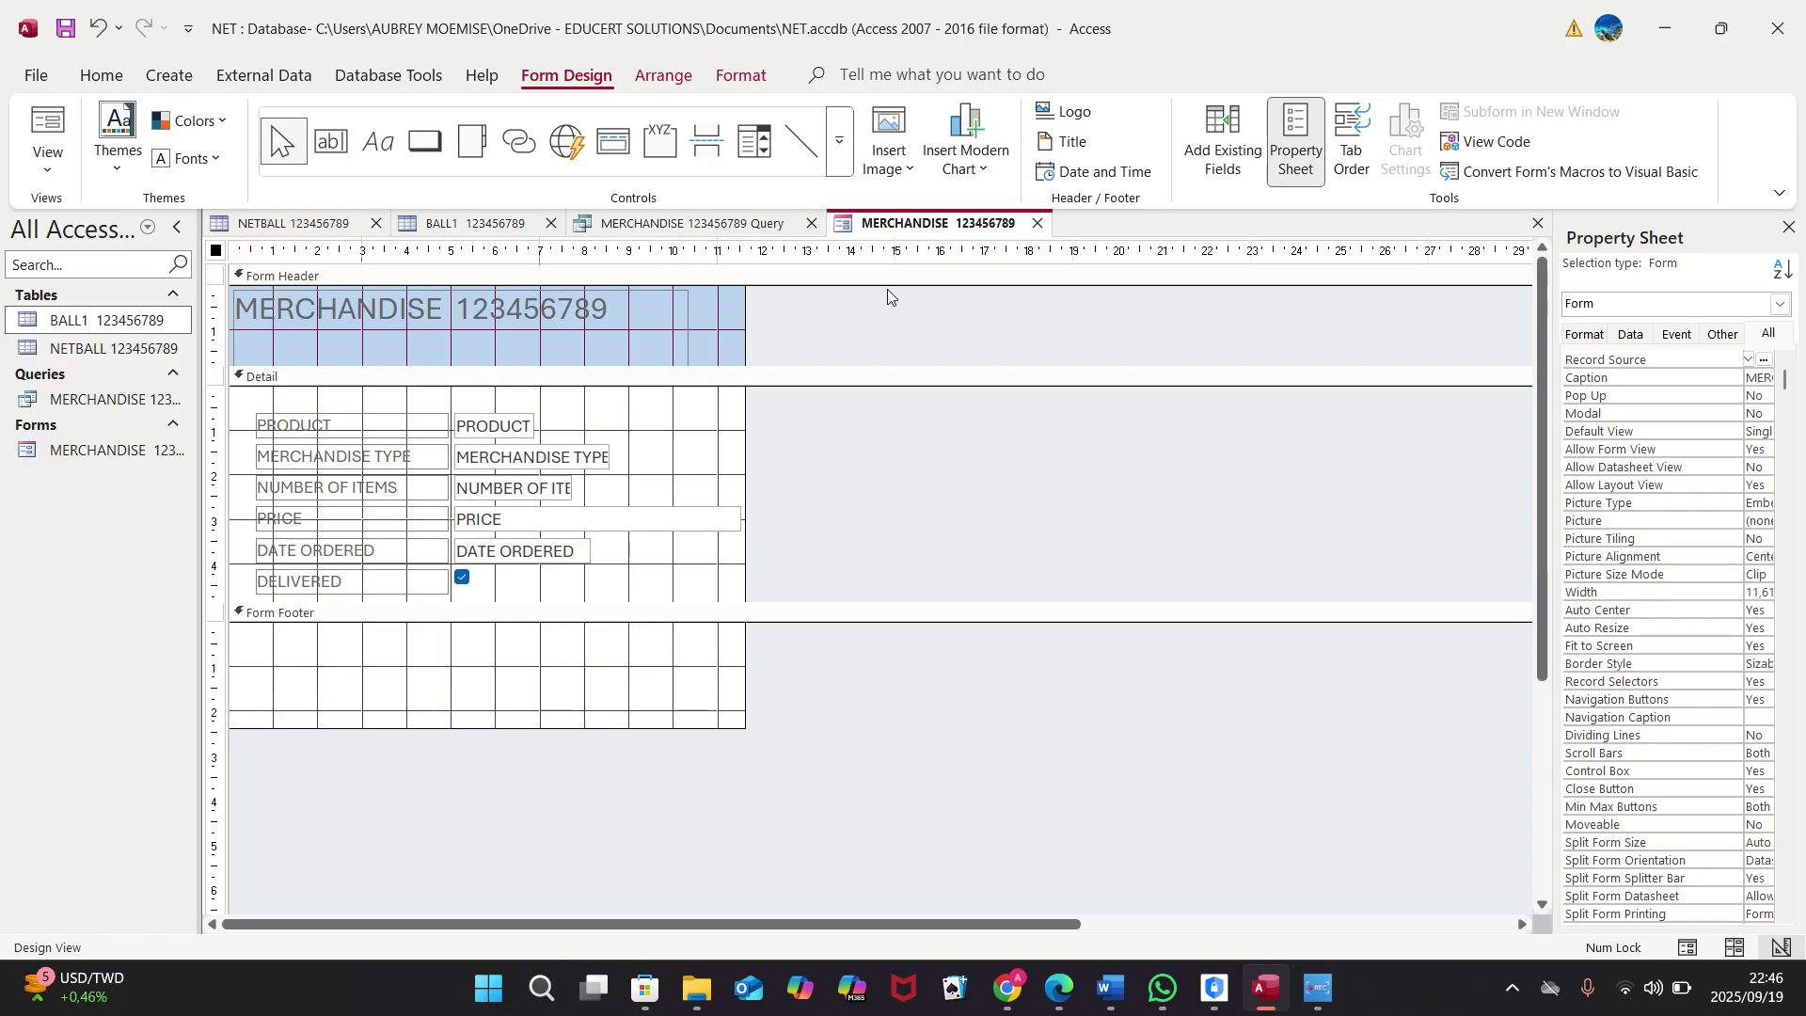
Step: Insert NETBALL.jpg from the desktop folder ODP LEVEL 4 STUDENTS FILE internal 2025 into the form footer, about 3.4 cm wide and 1.8 cm high
click(892, 169)
click(884, 216)
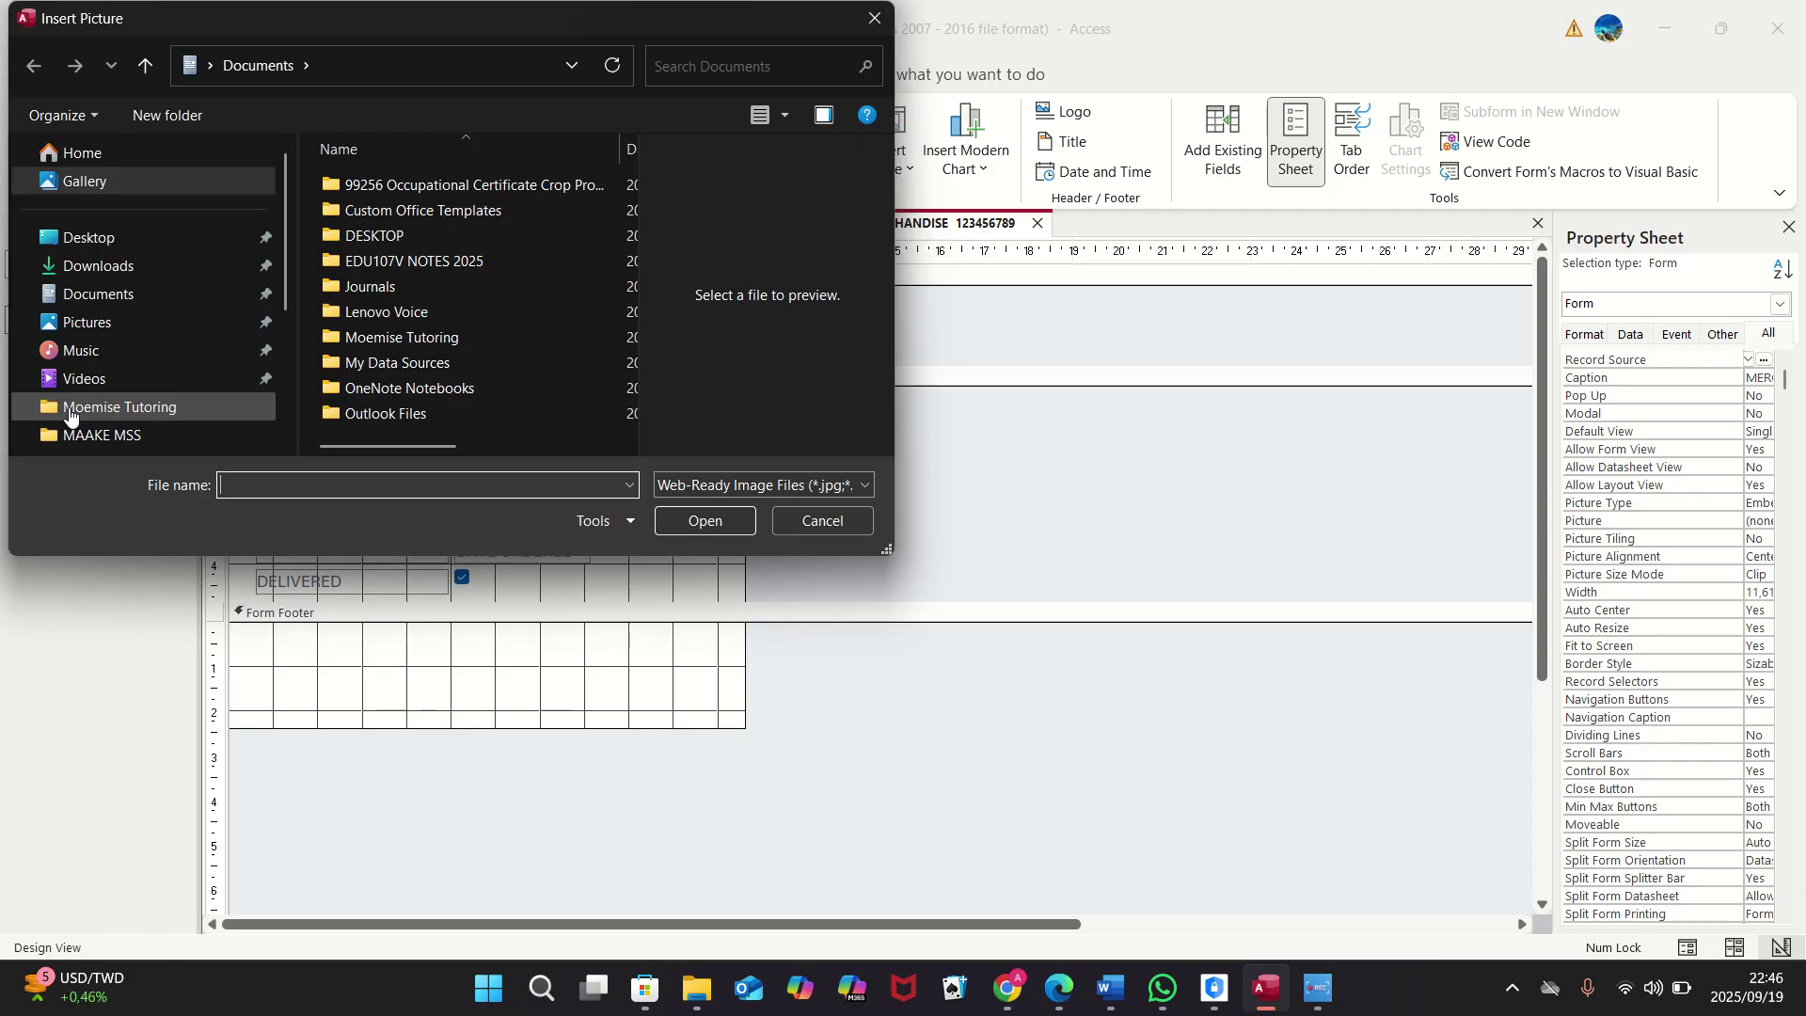
click(103, 247)
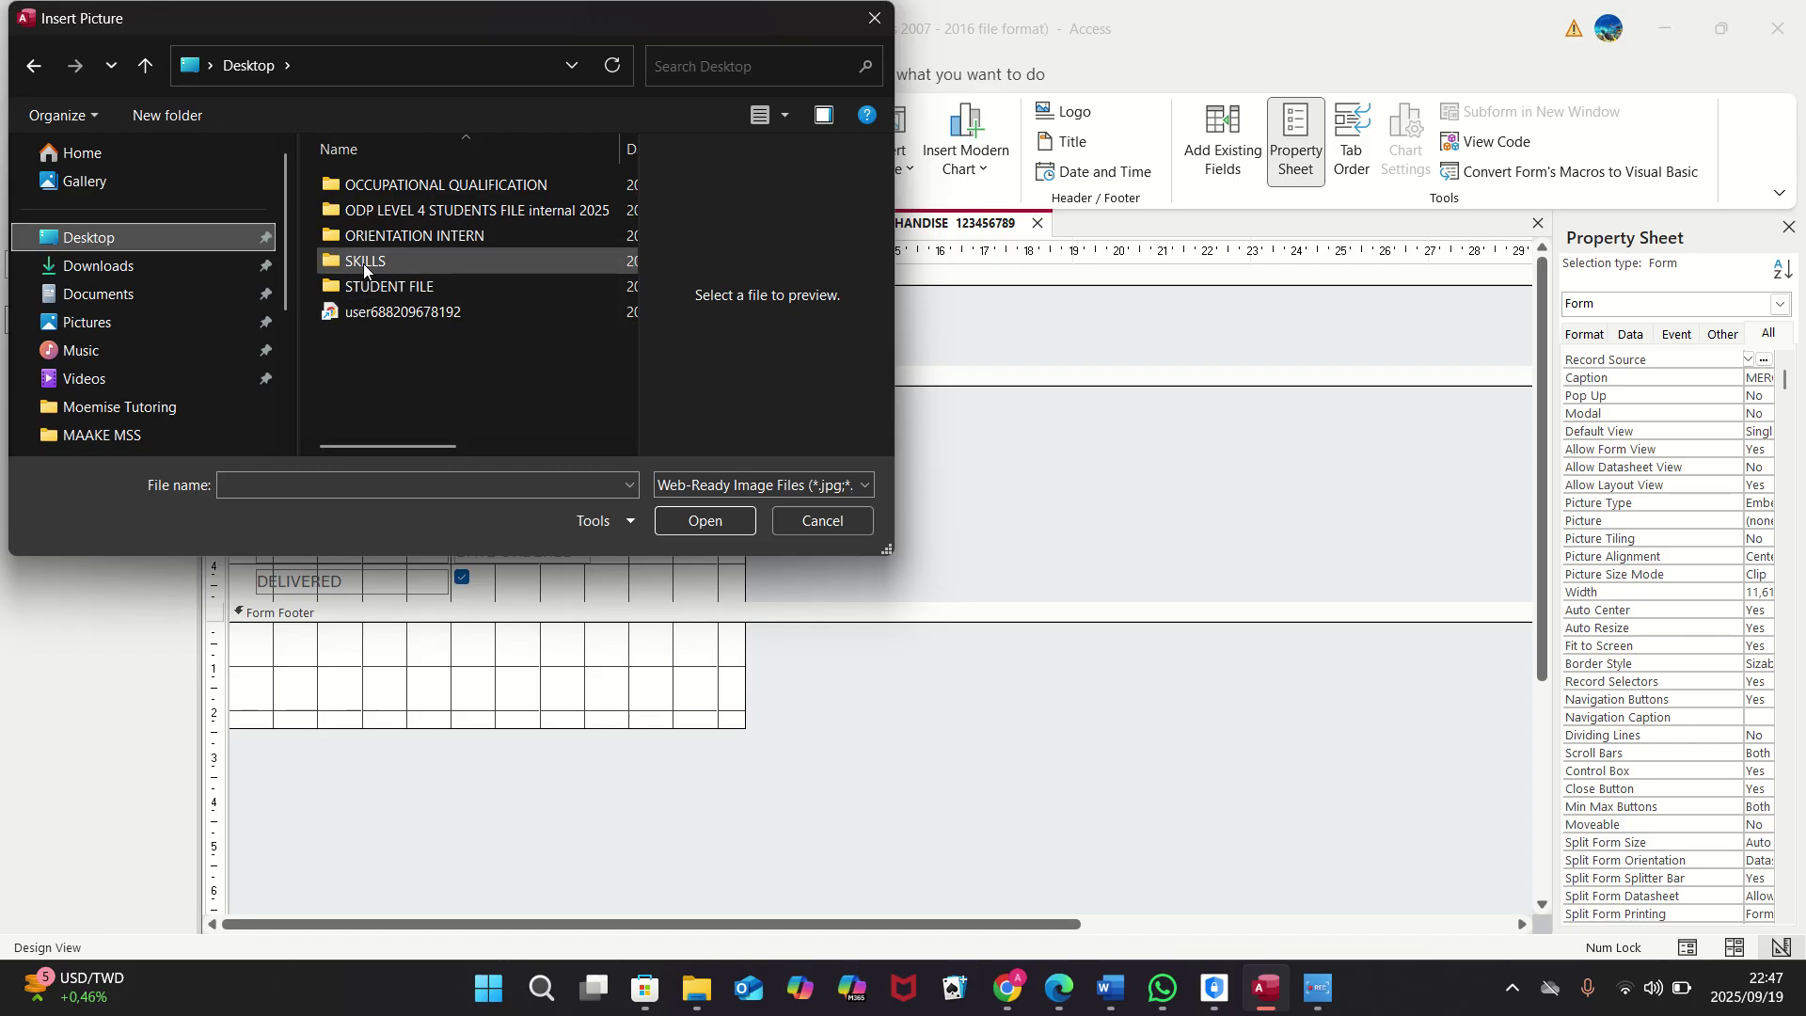
double_click(363, 213)
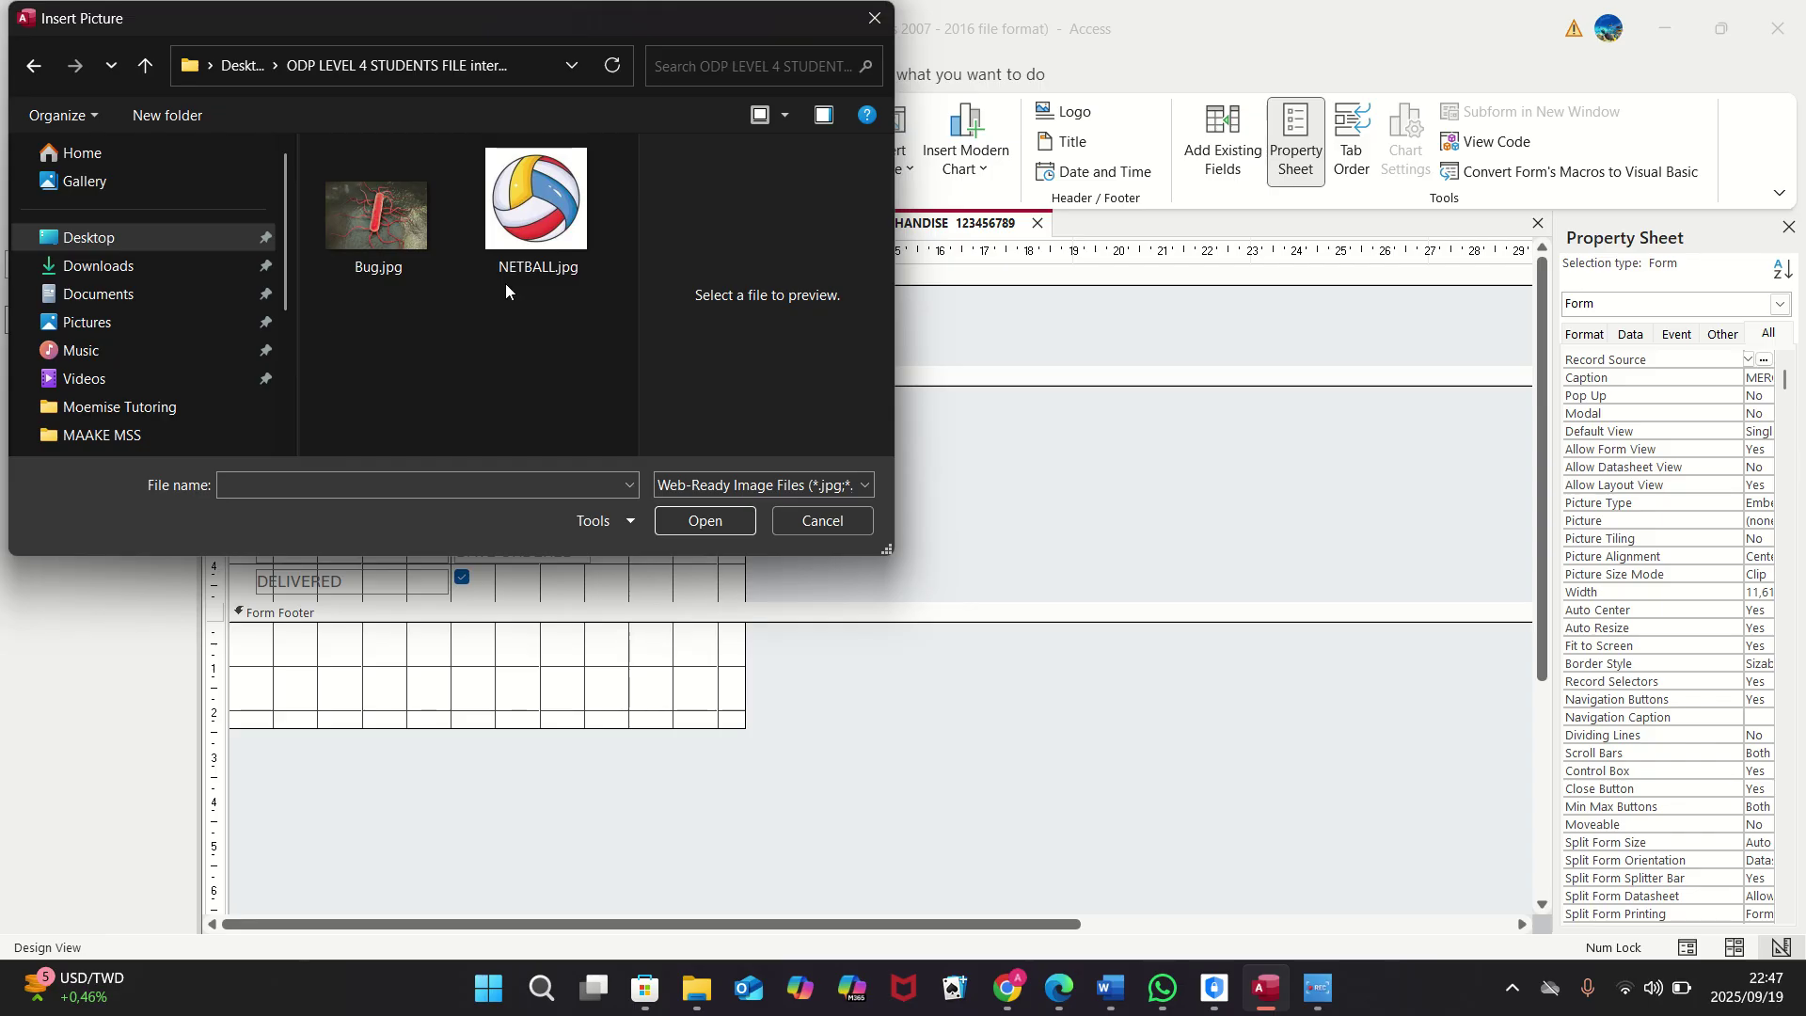
click(536, 231)
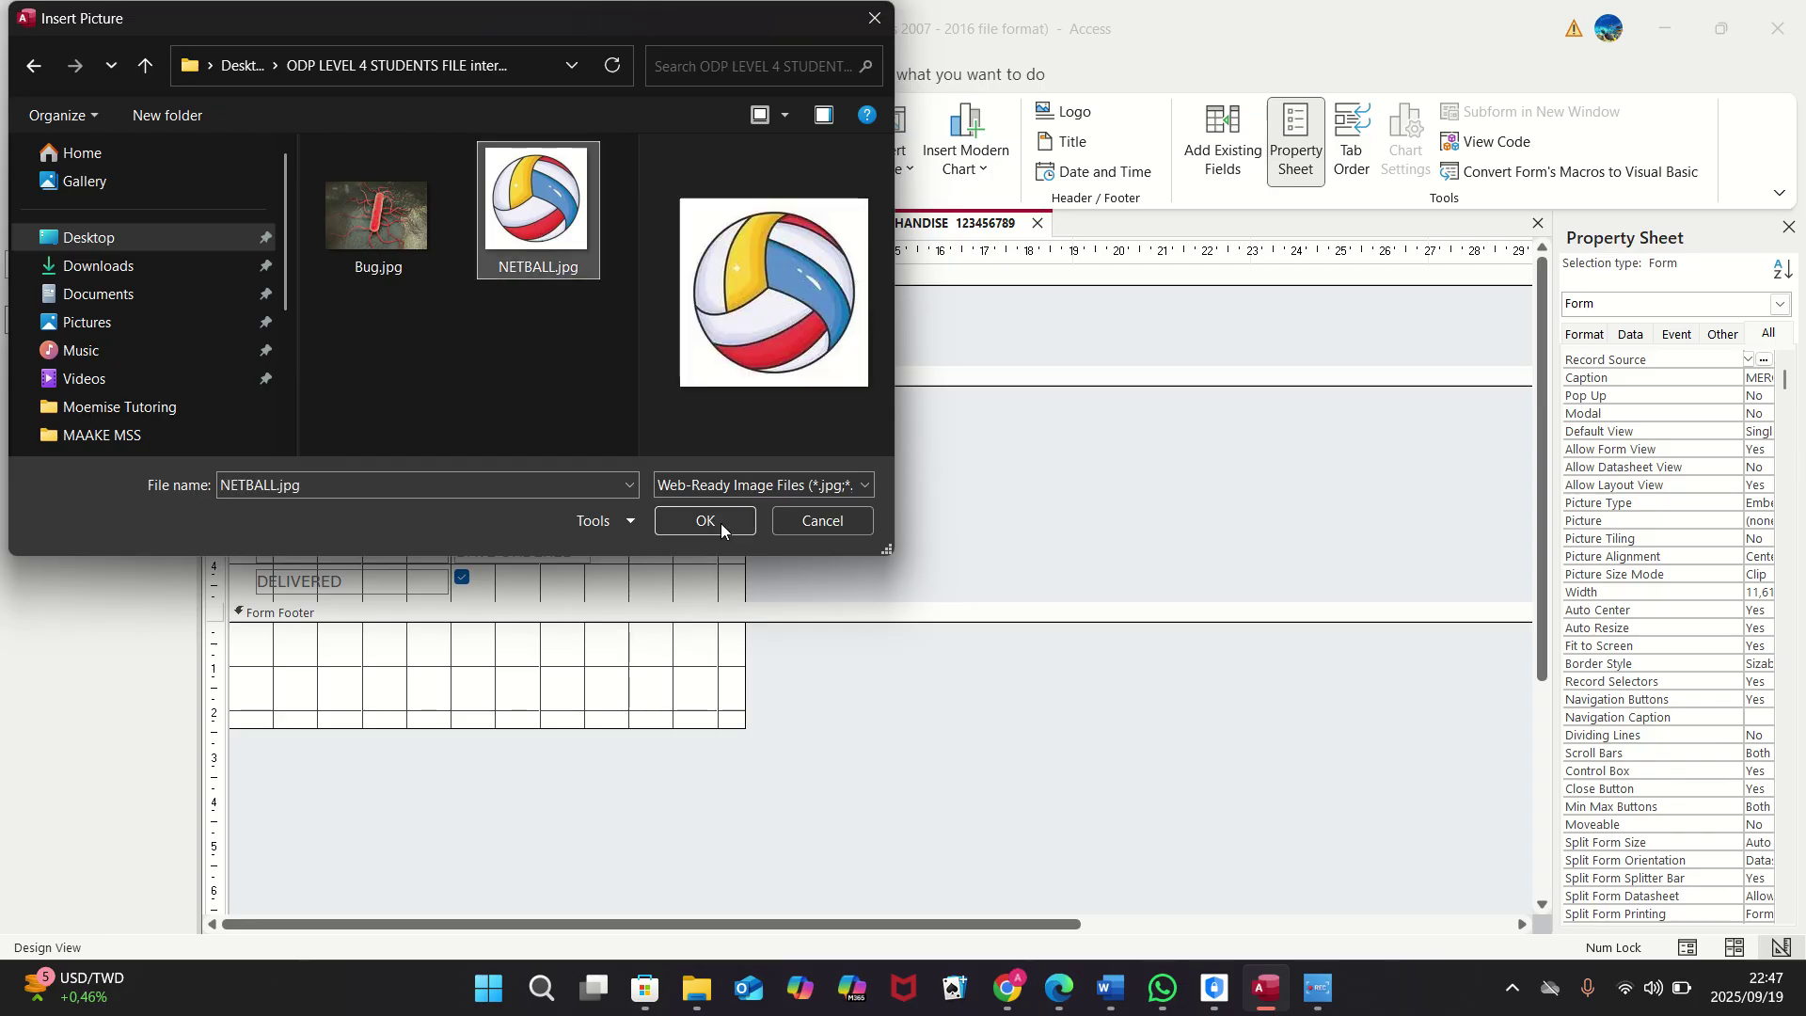
click(720, 523)
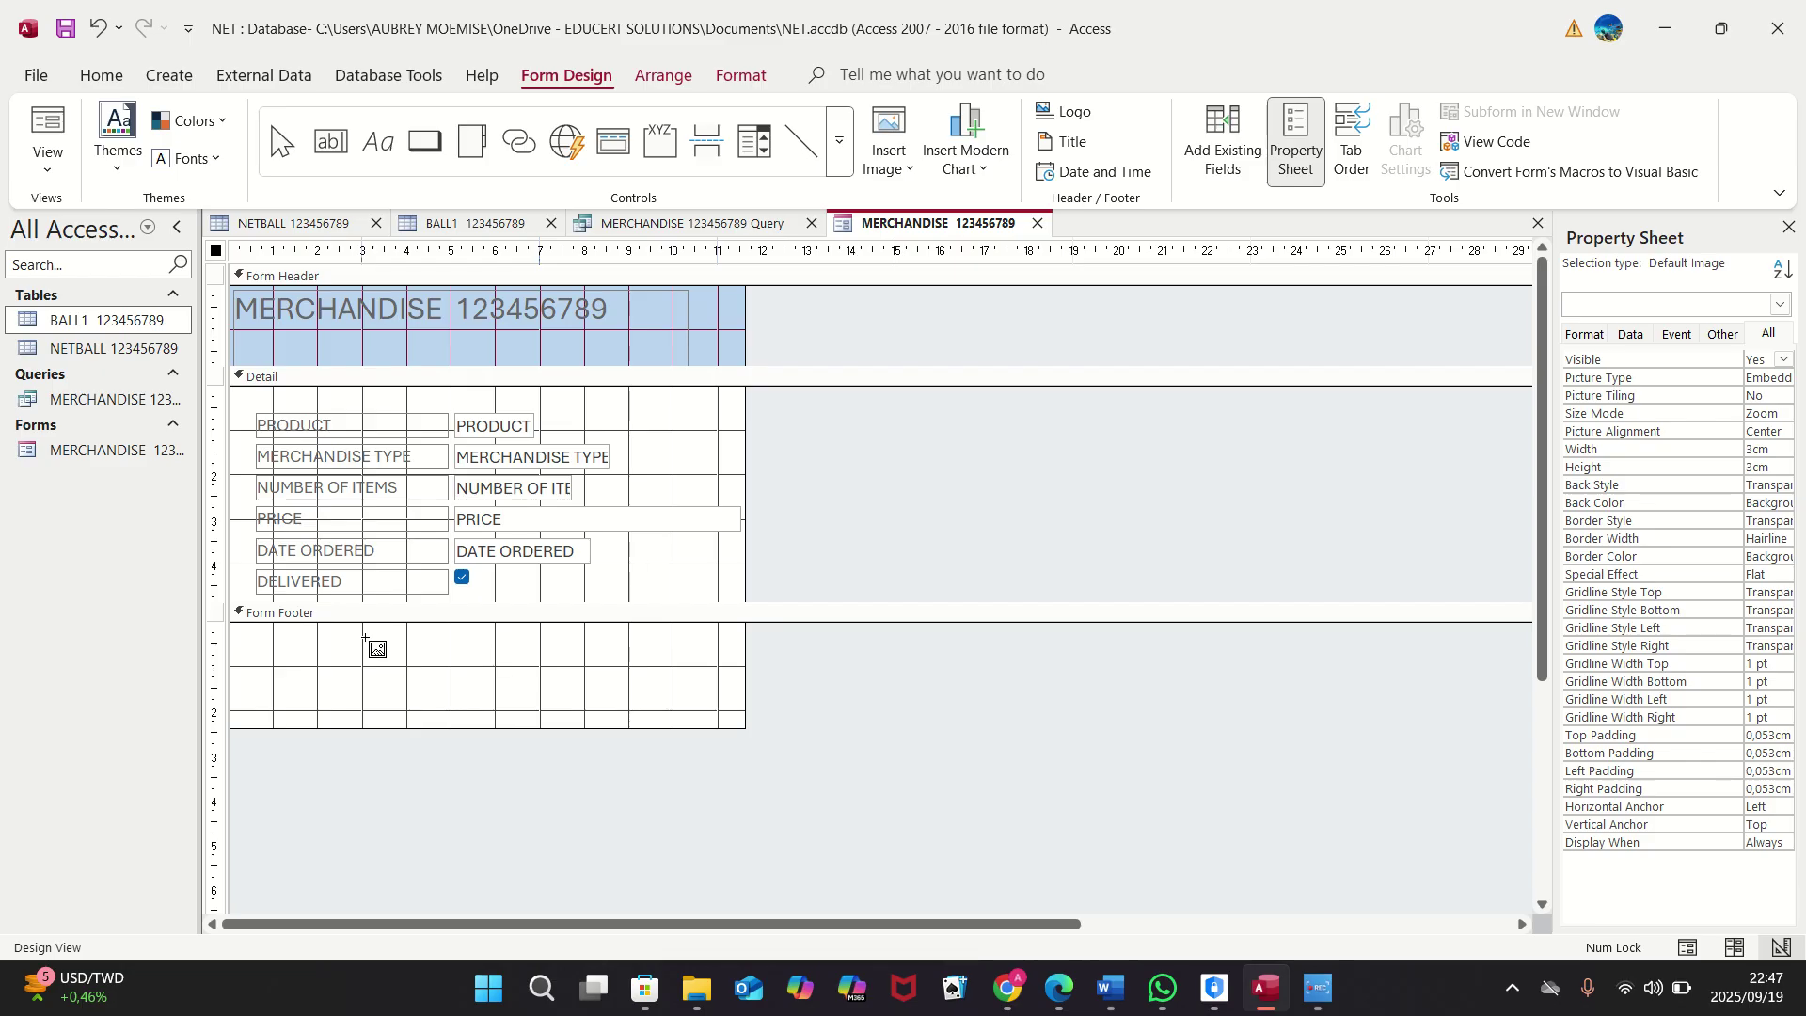
drag(364, 639, 518, 721)
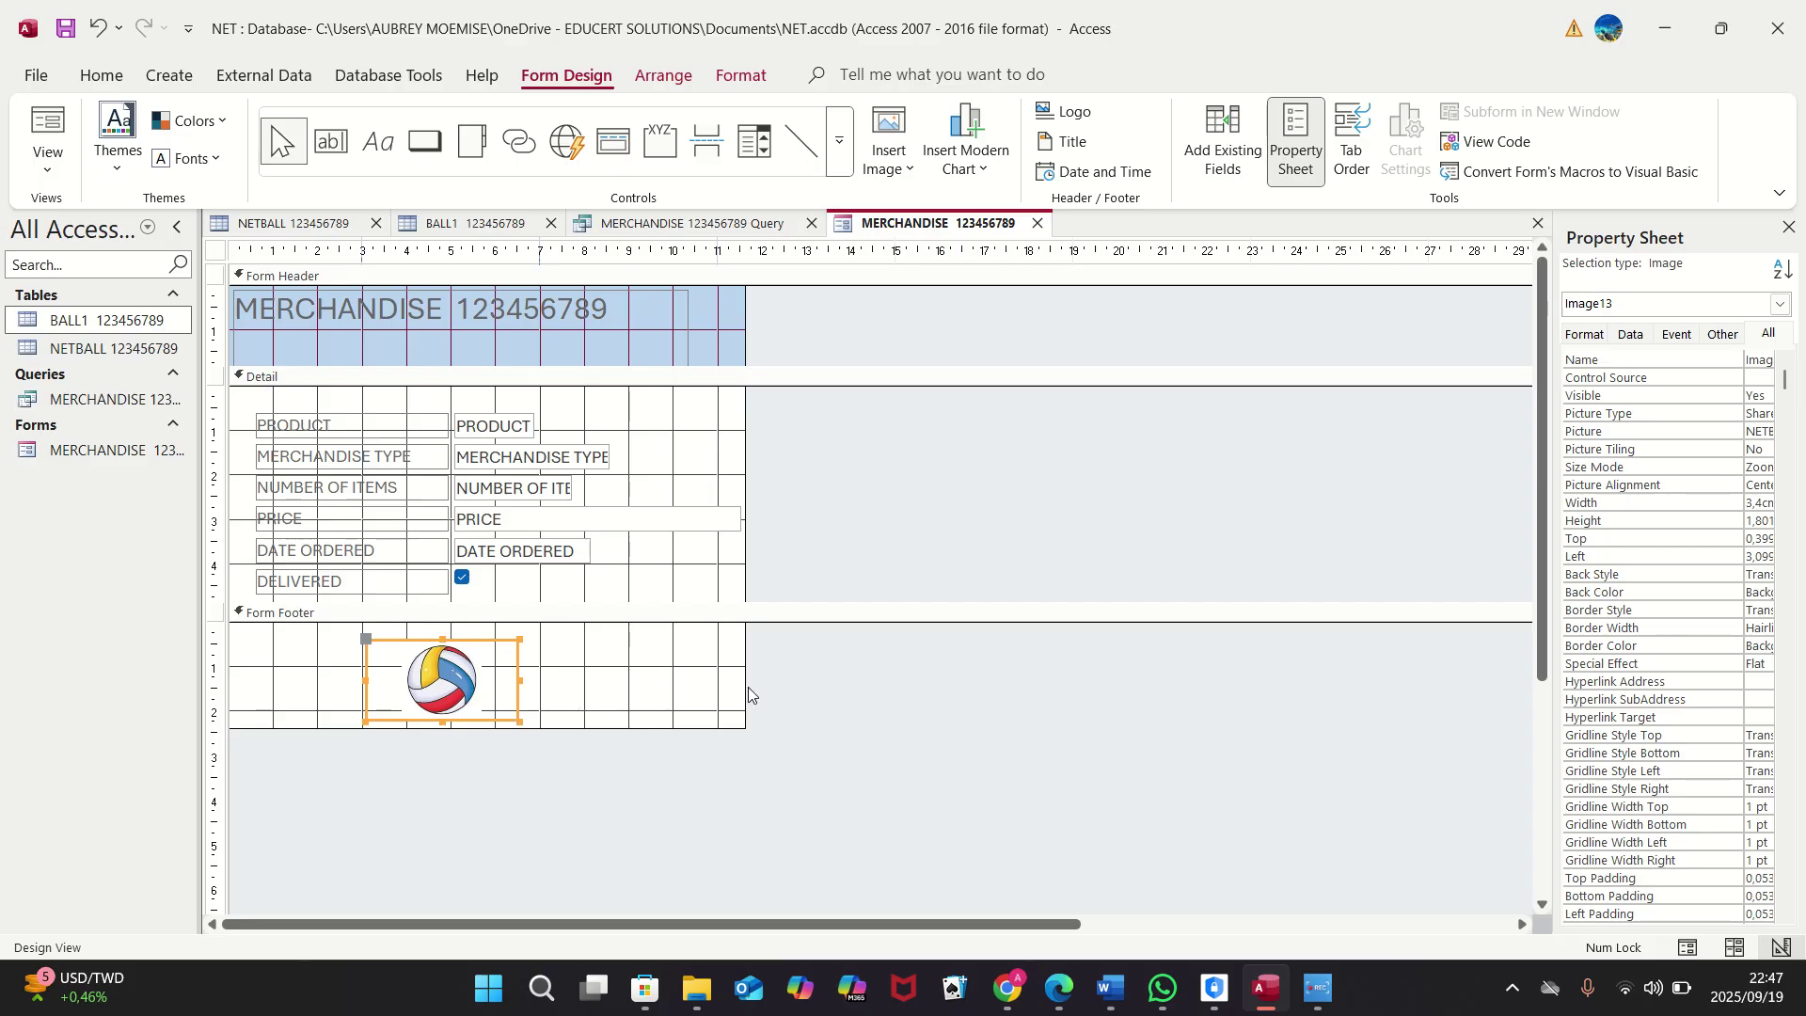
click(794, 686)
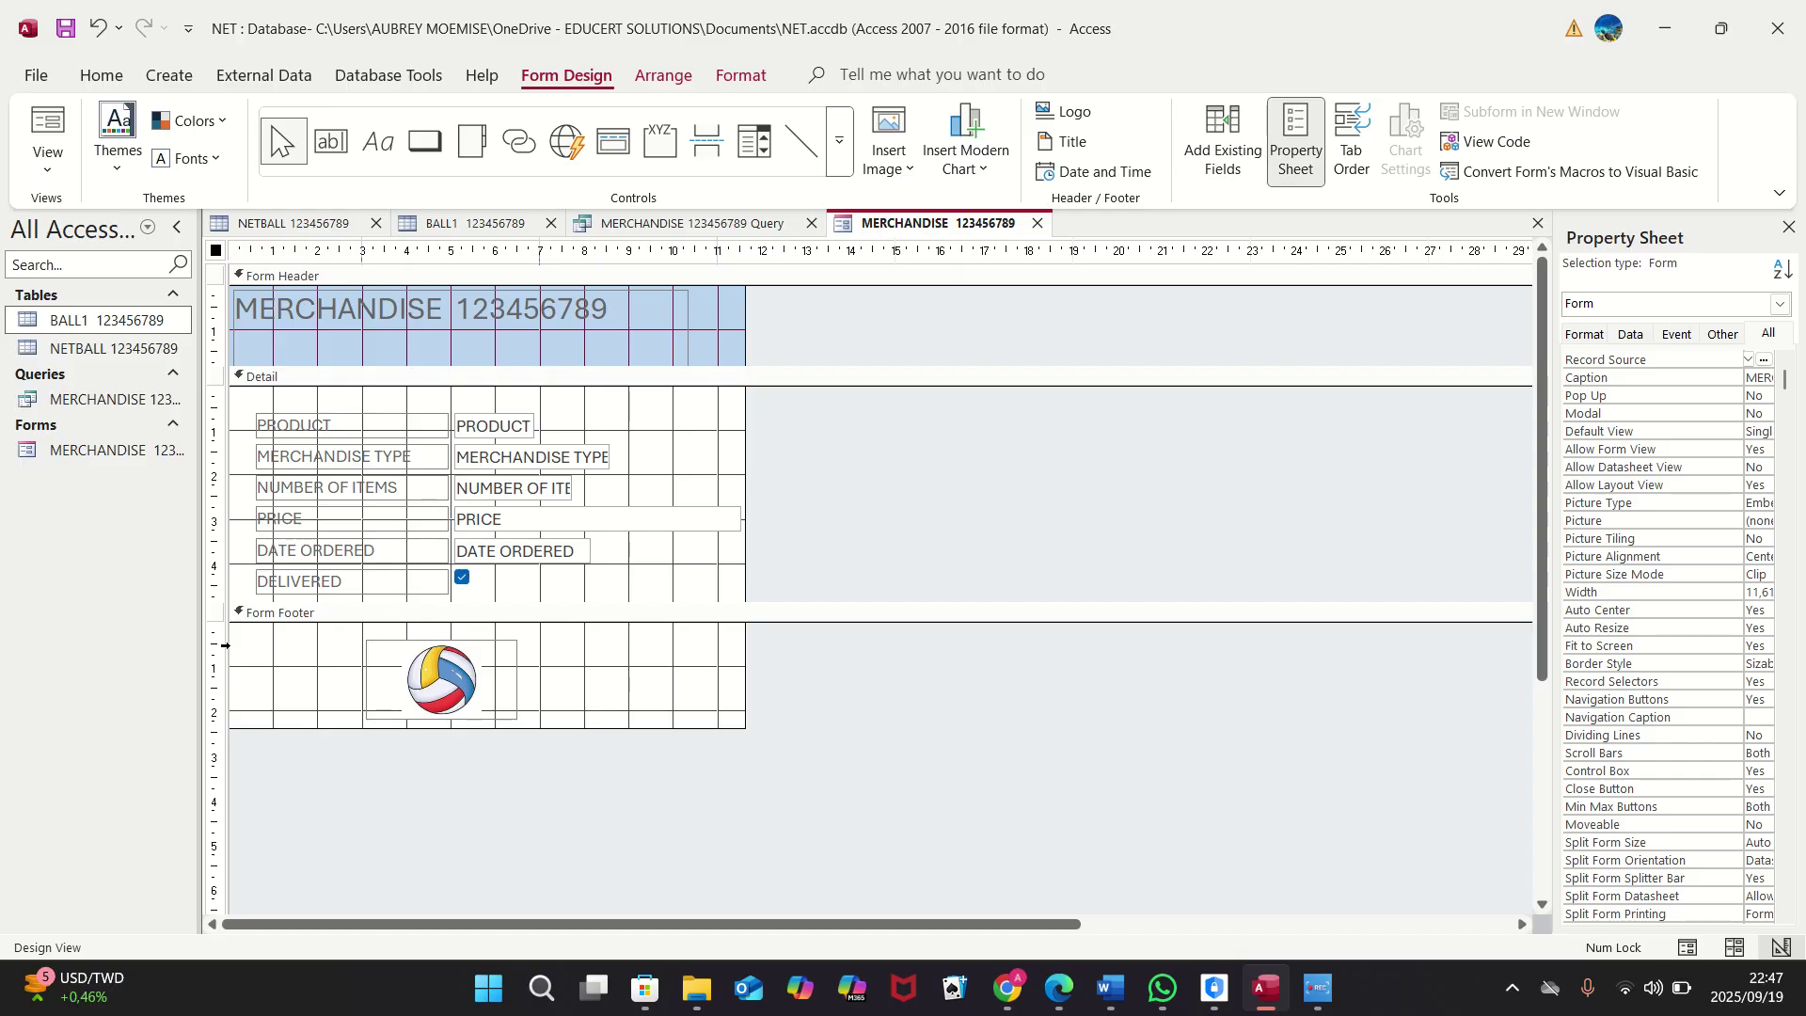
Step: Show the MERCHANDISE form in Form View and go to its last record
click(57, 179)
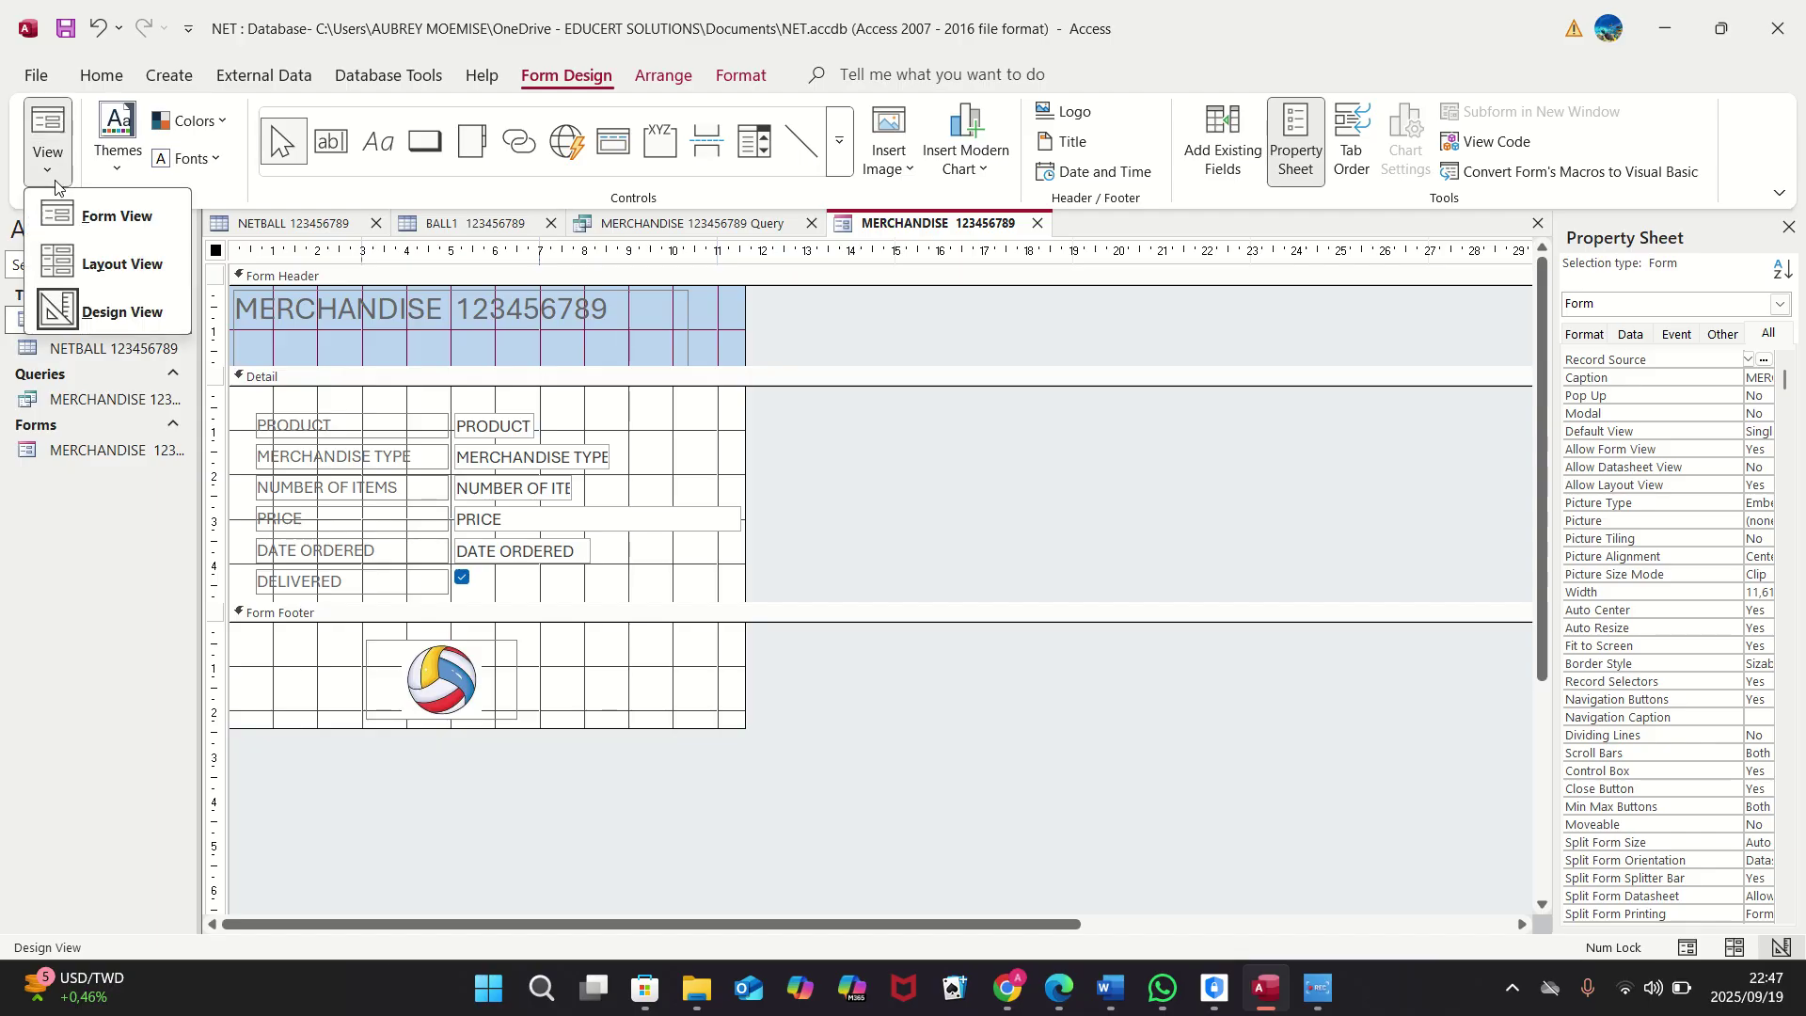
click(82, 231)
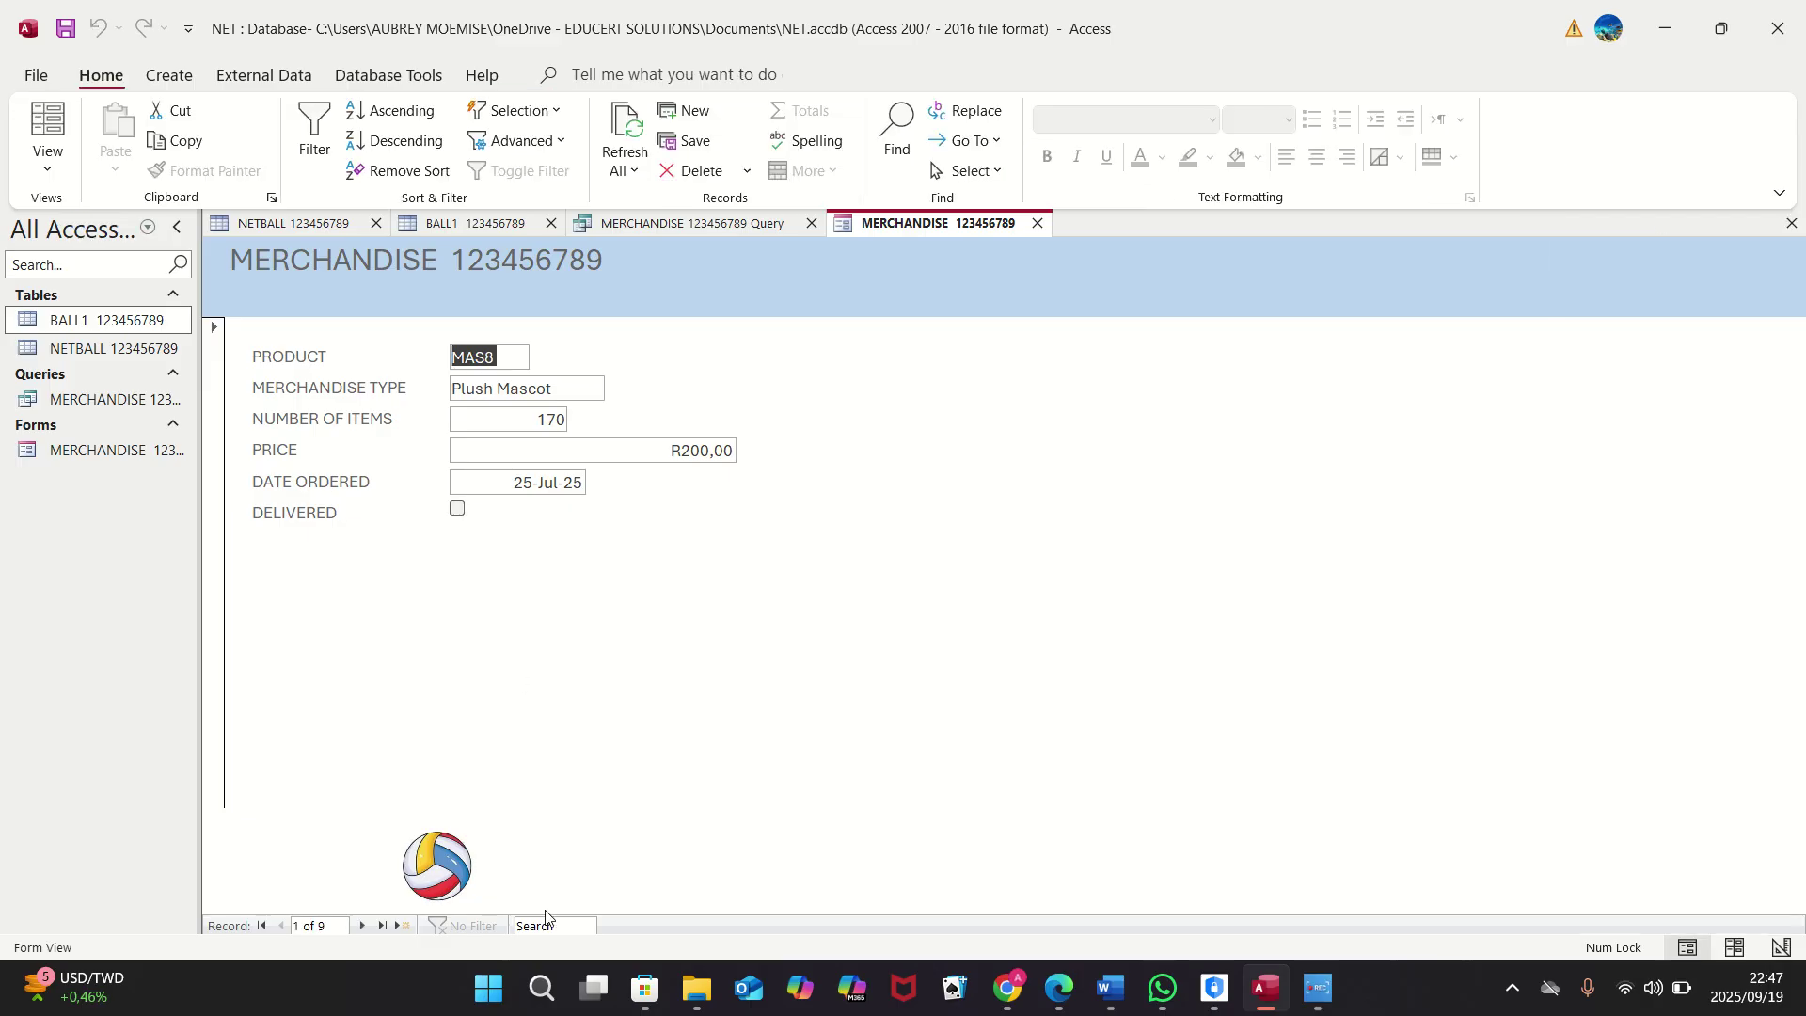
click(381, 926)
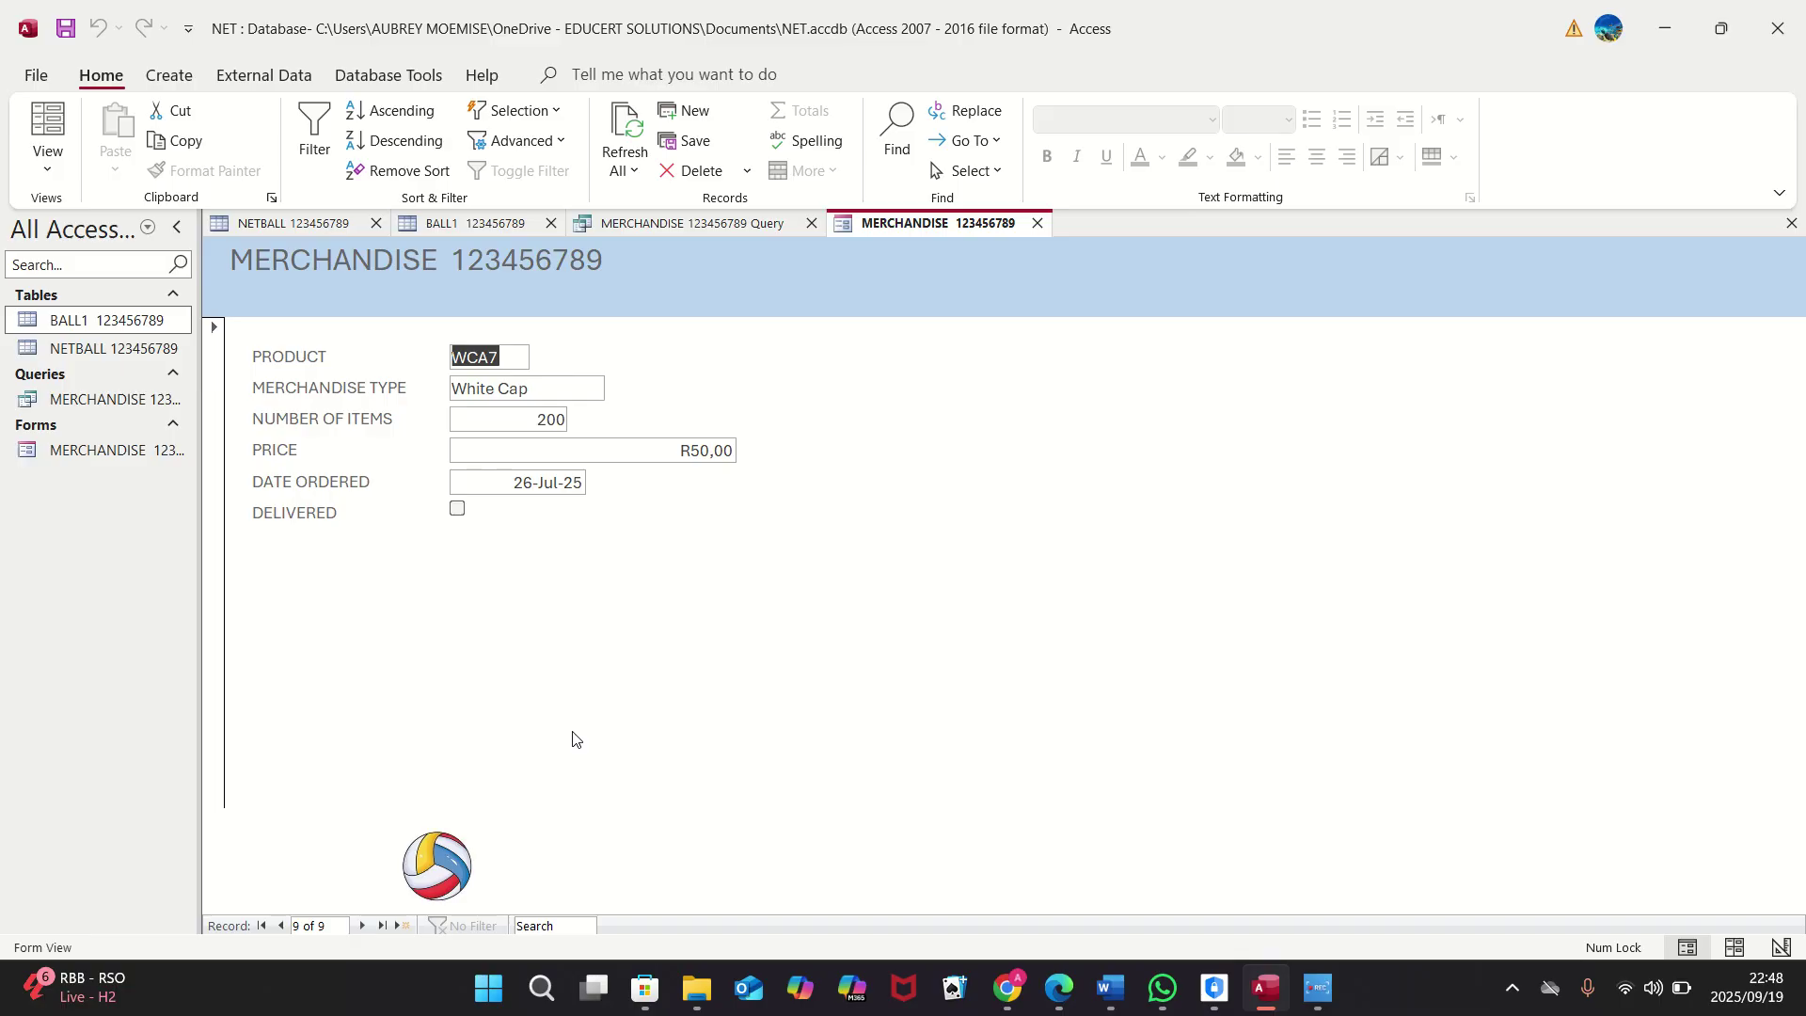
Step: Capture a rectangular screenshot of the Access window showing the White Cap record and the netball picture in the form footer
key(super+shift+s)
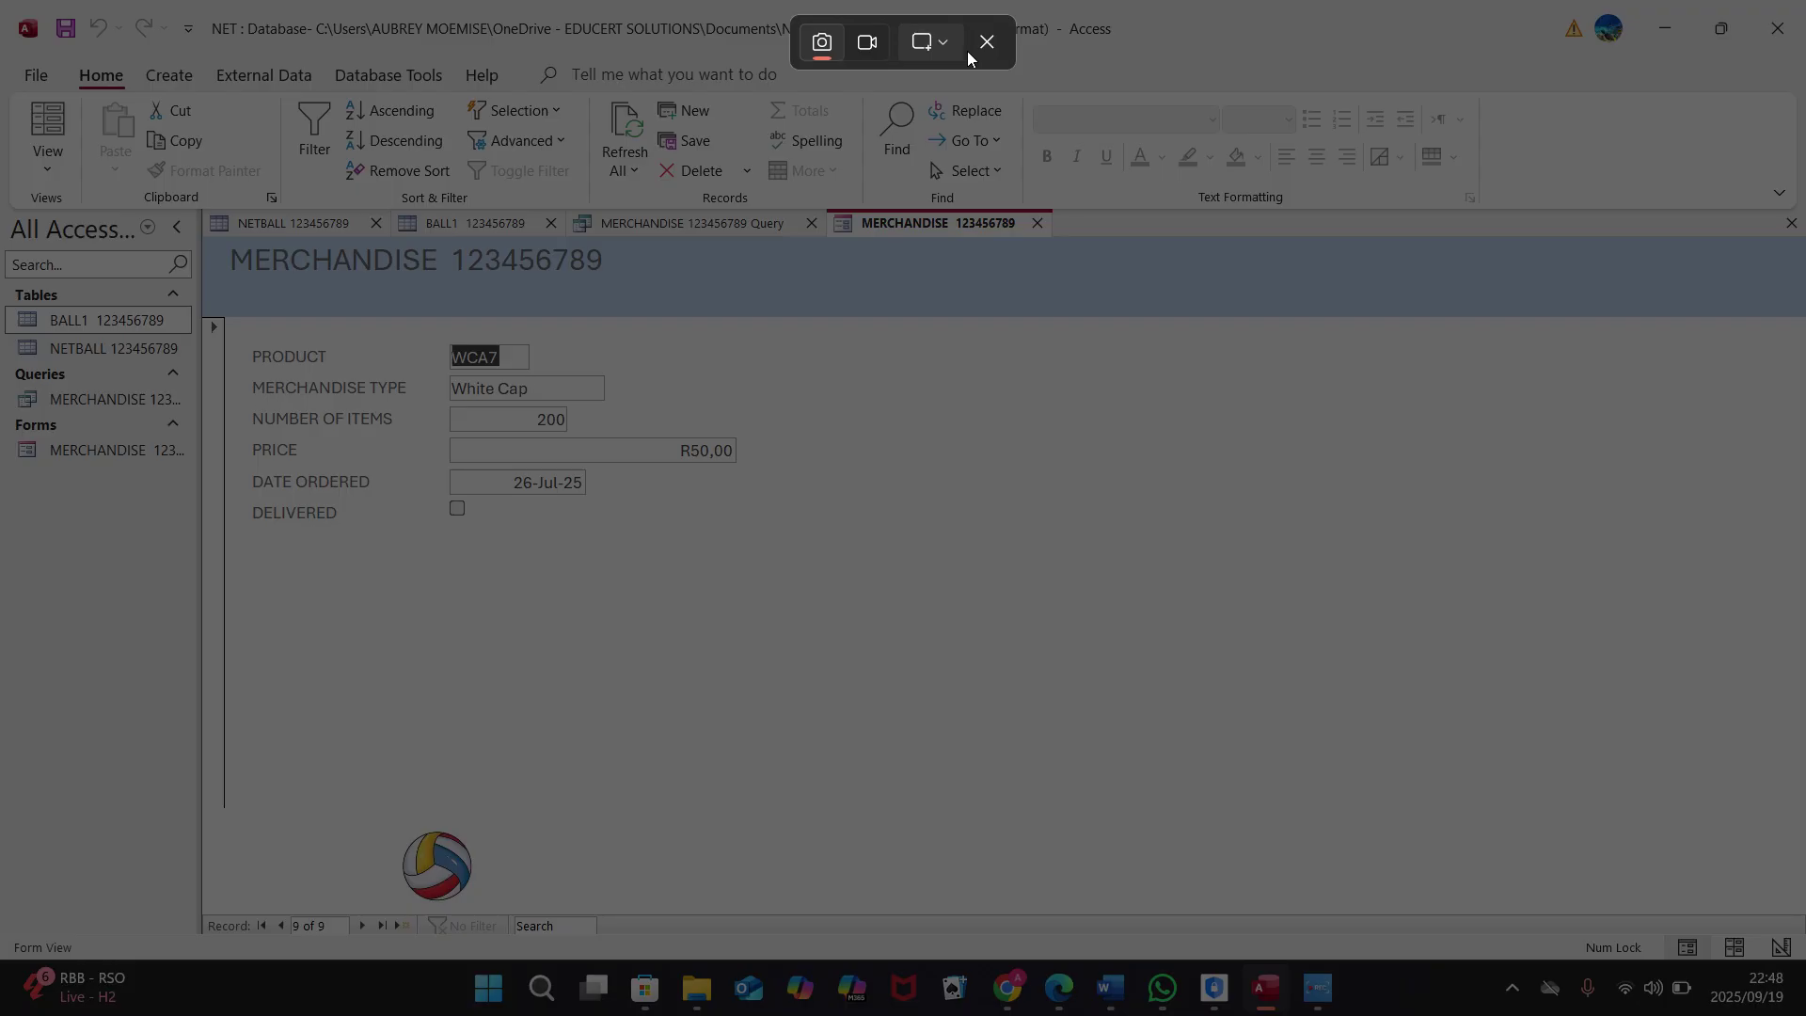
click(942, 47)
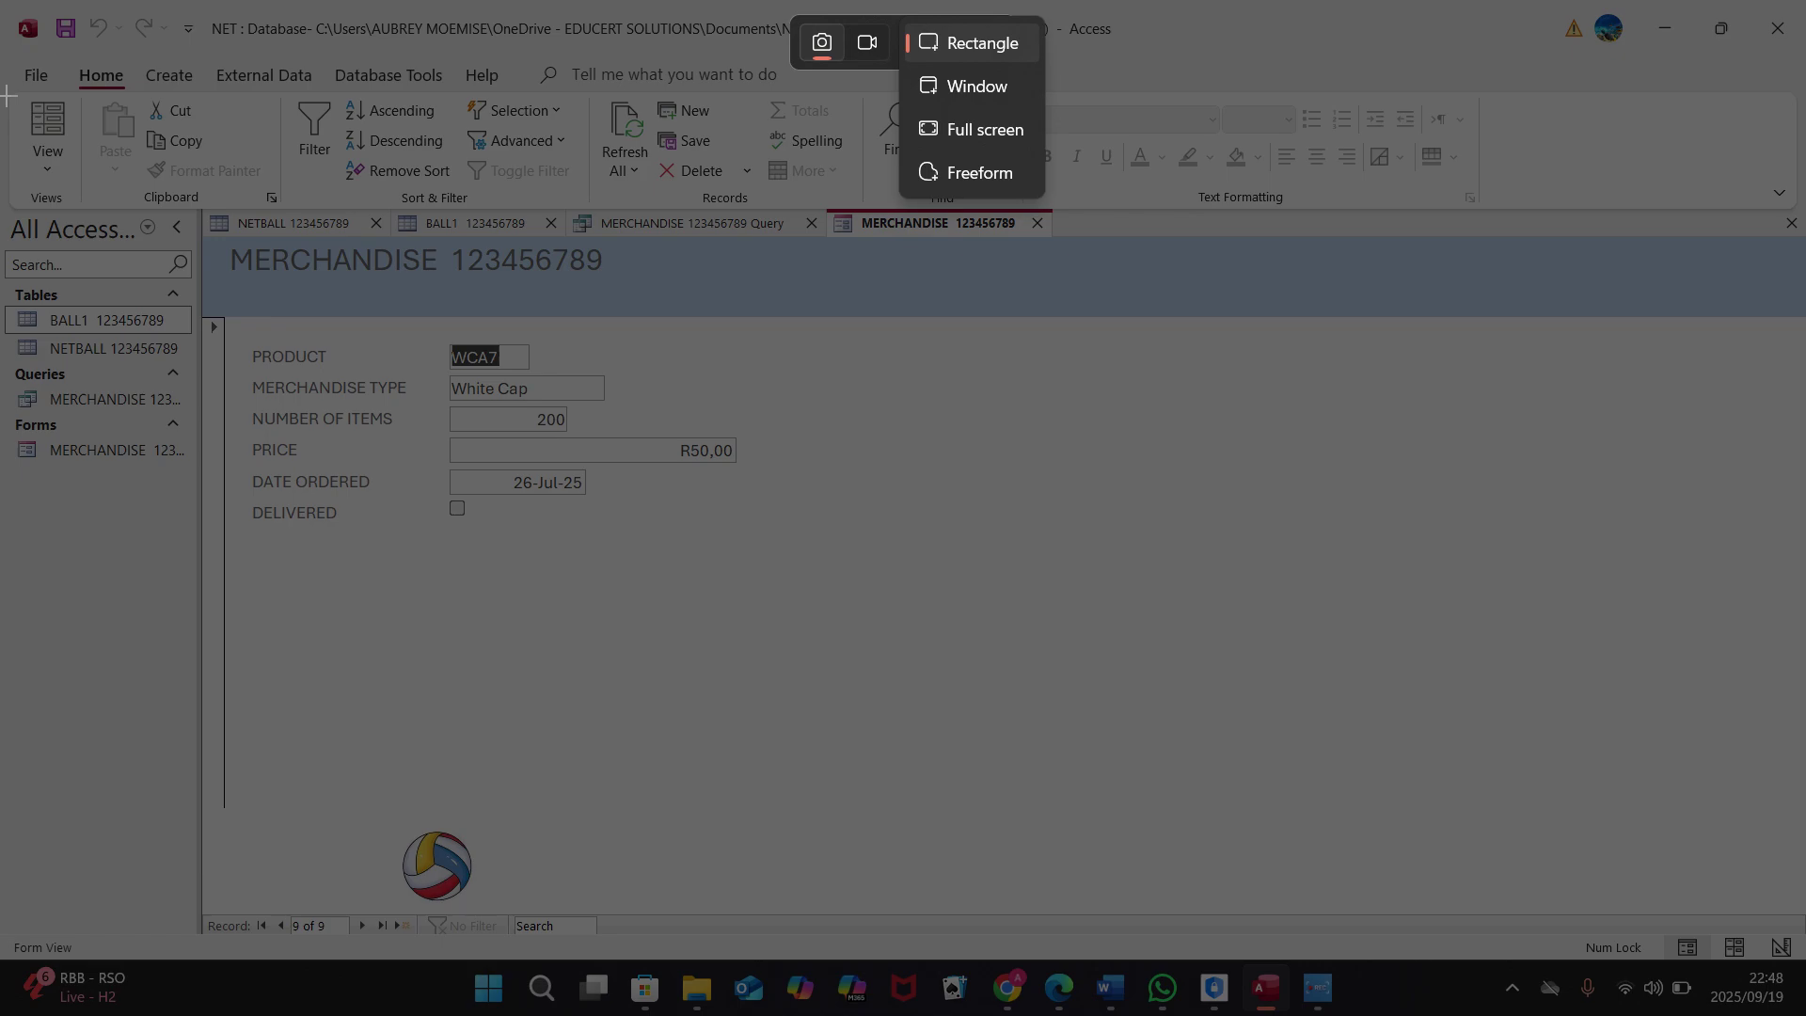
drag(14, 10, 1487, 954)
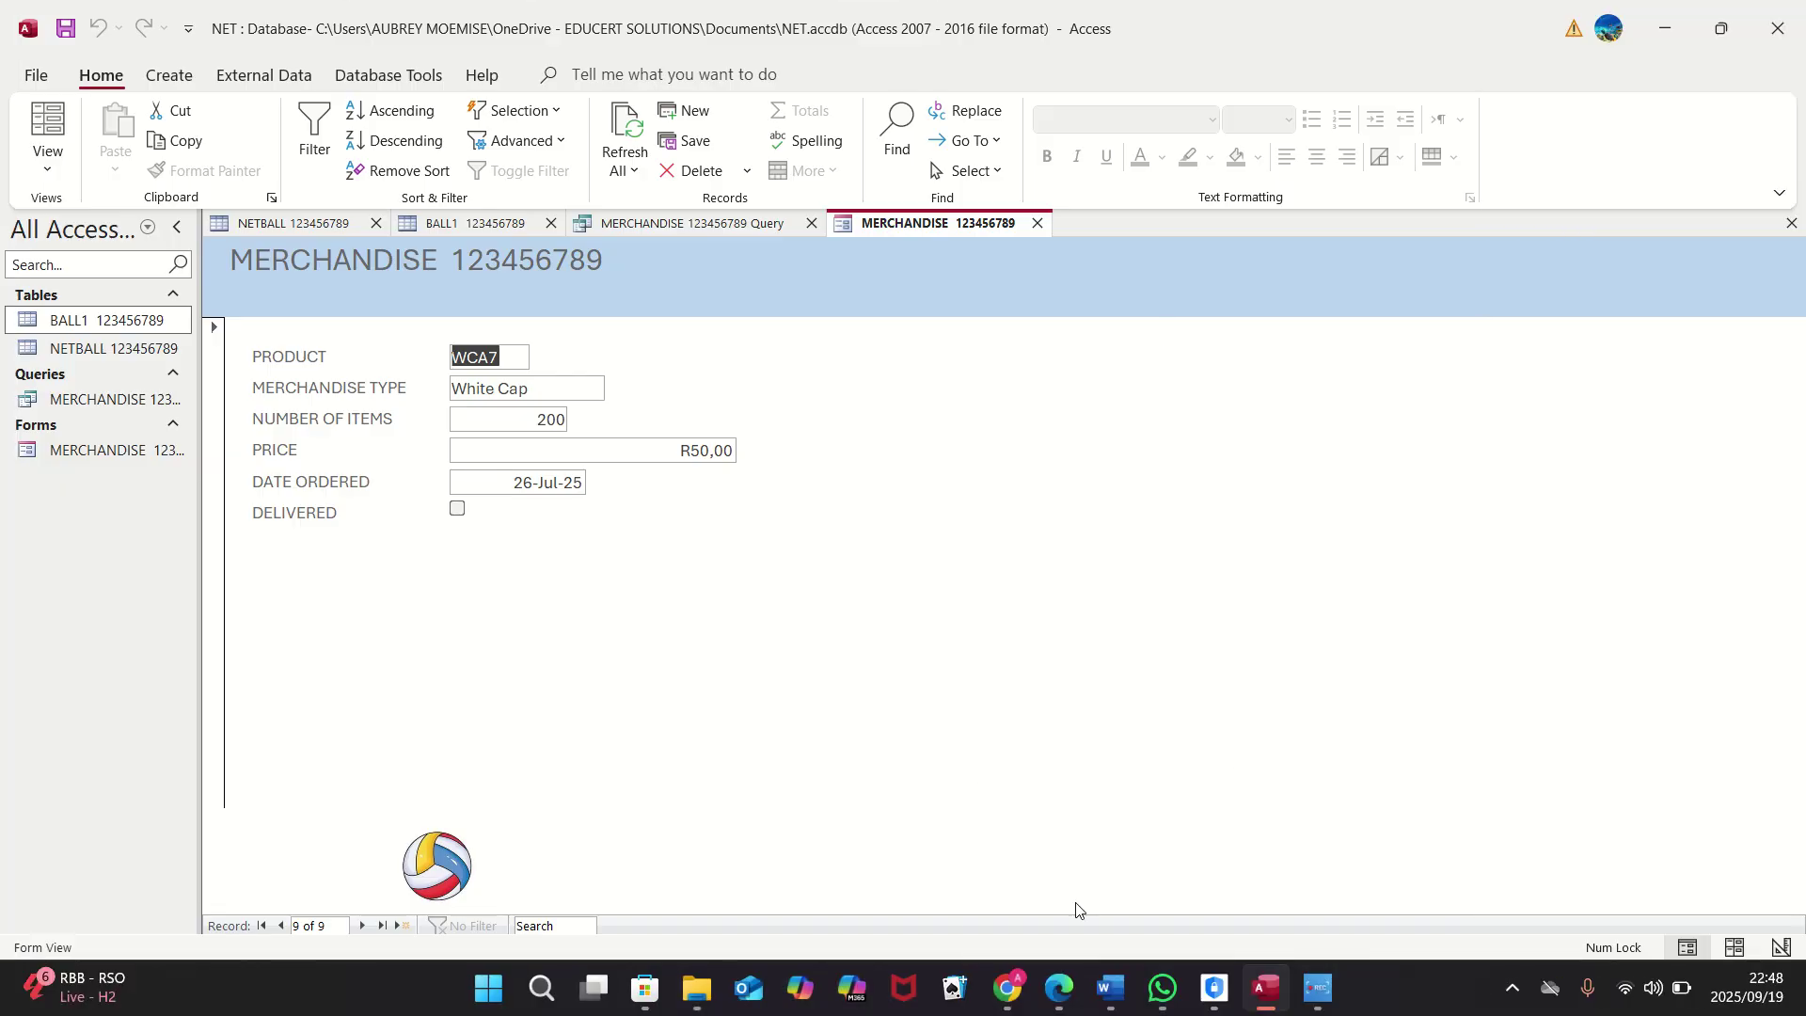
Step: Switch to Question 3.docx in Word and paste the form screenshot into the answer box under 3.3.4
click(1111, 987)
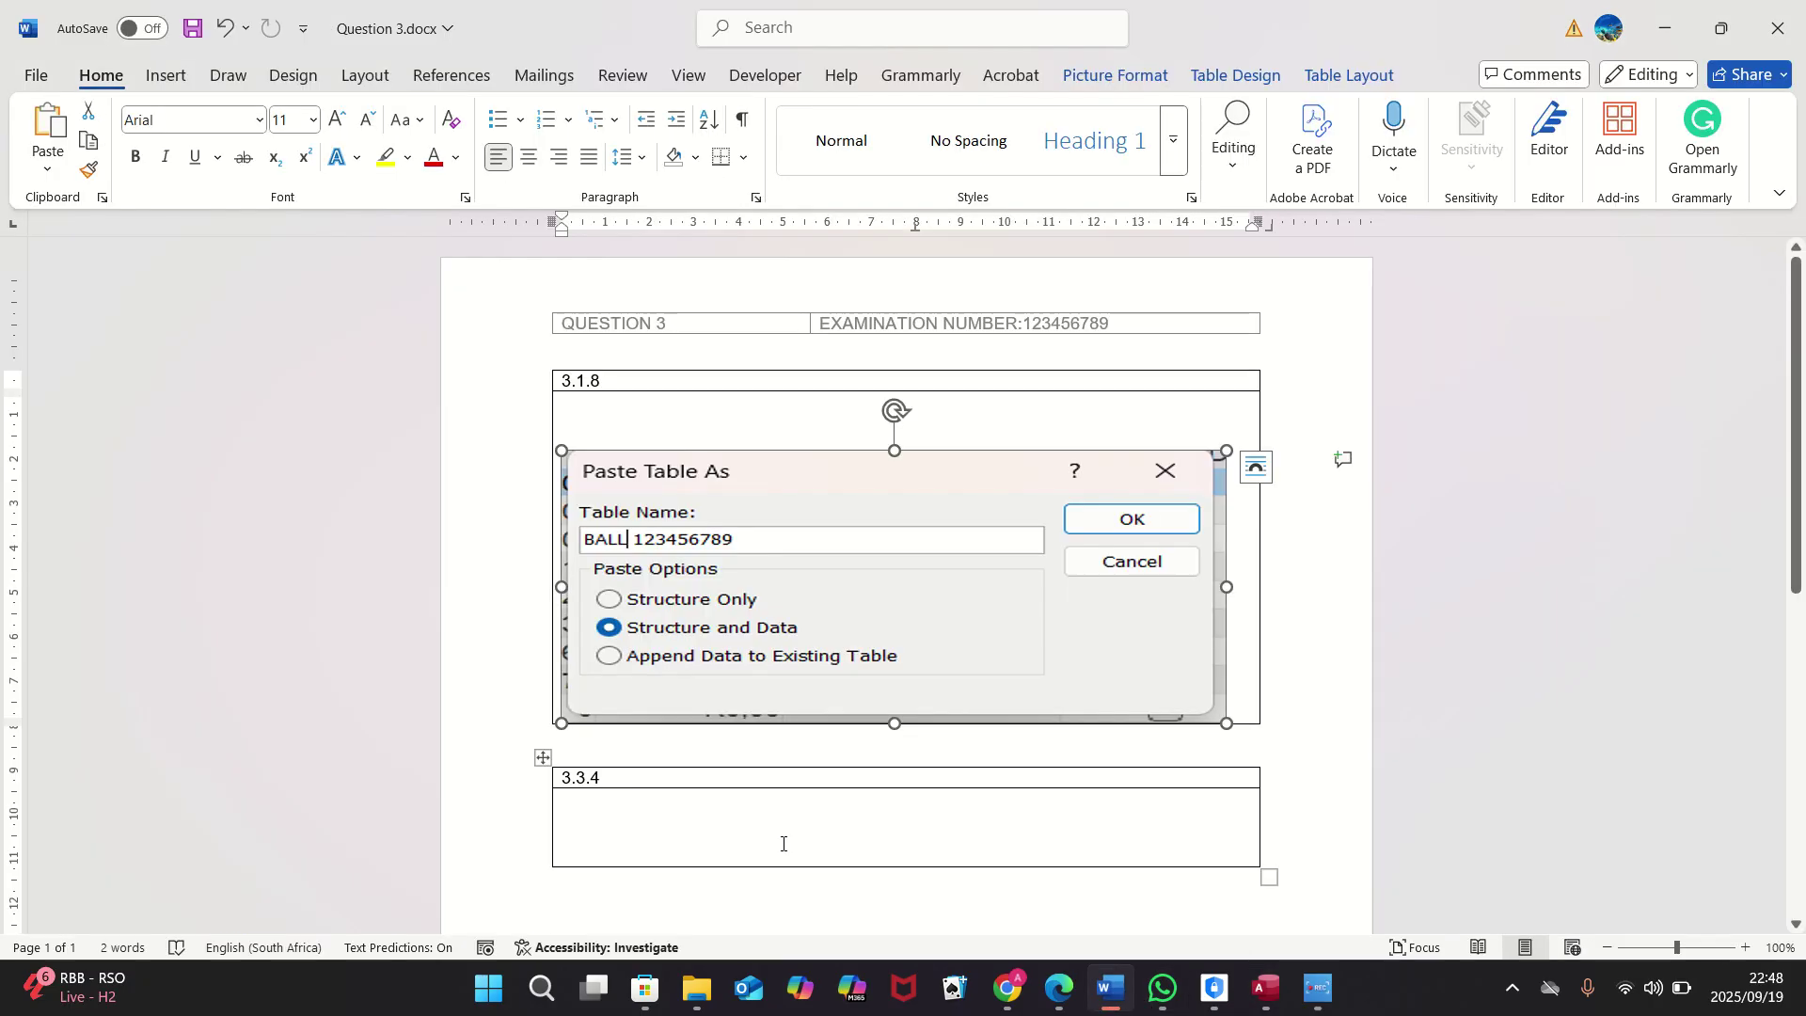
click(605, 808)
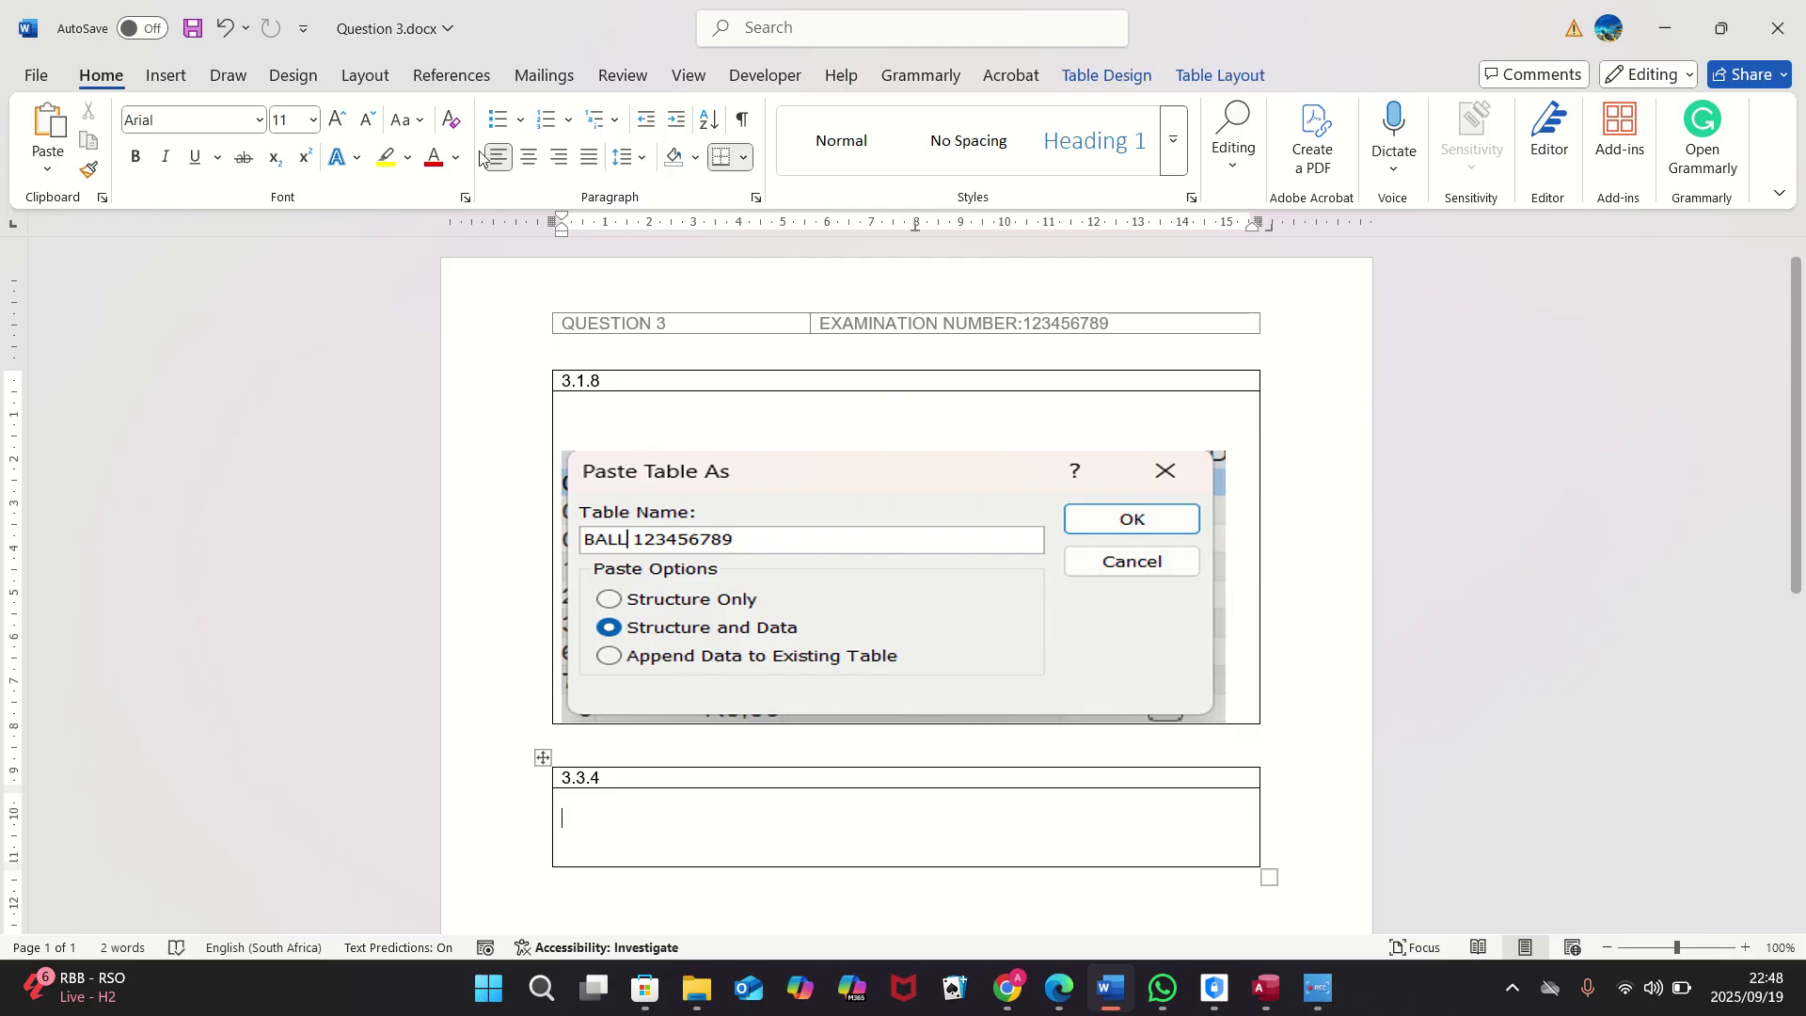
click(49, 127)
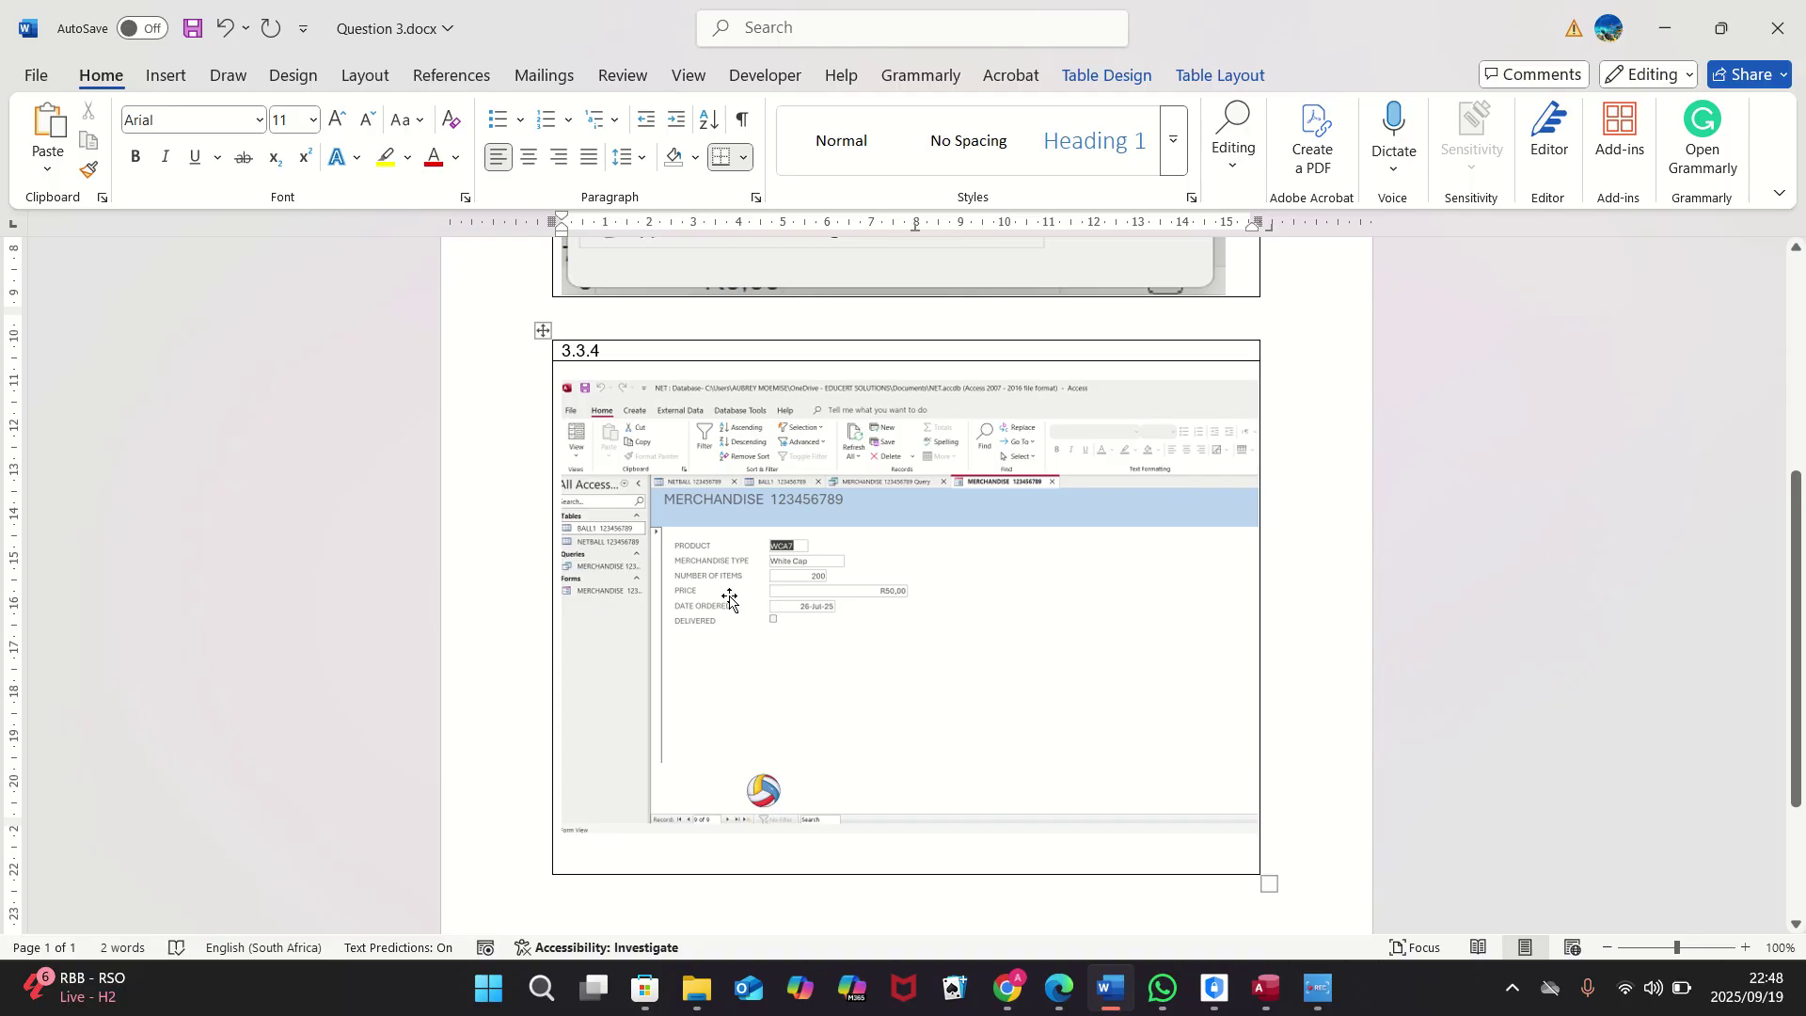
scroll(800, 626, down, 2)
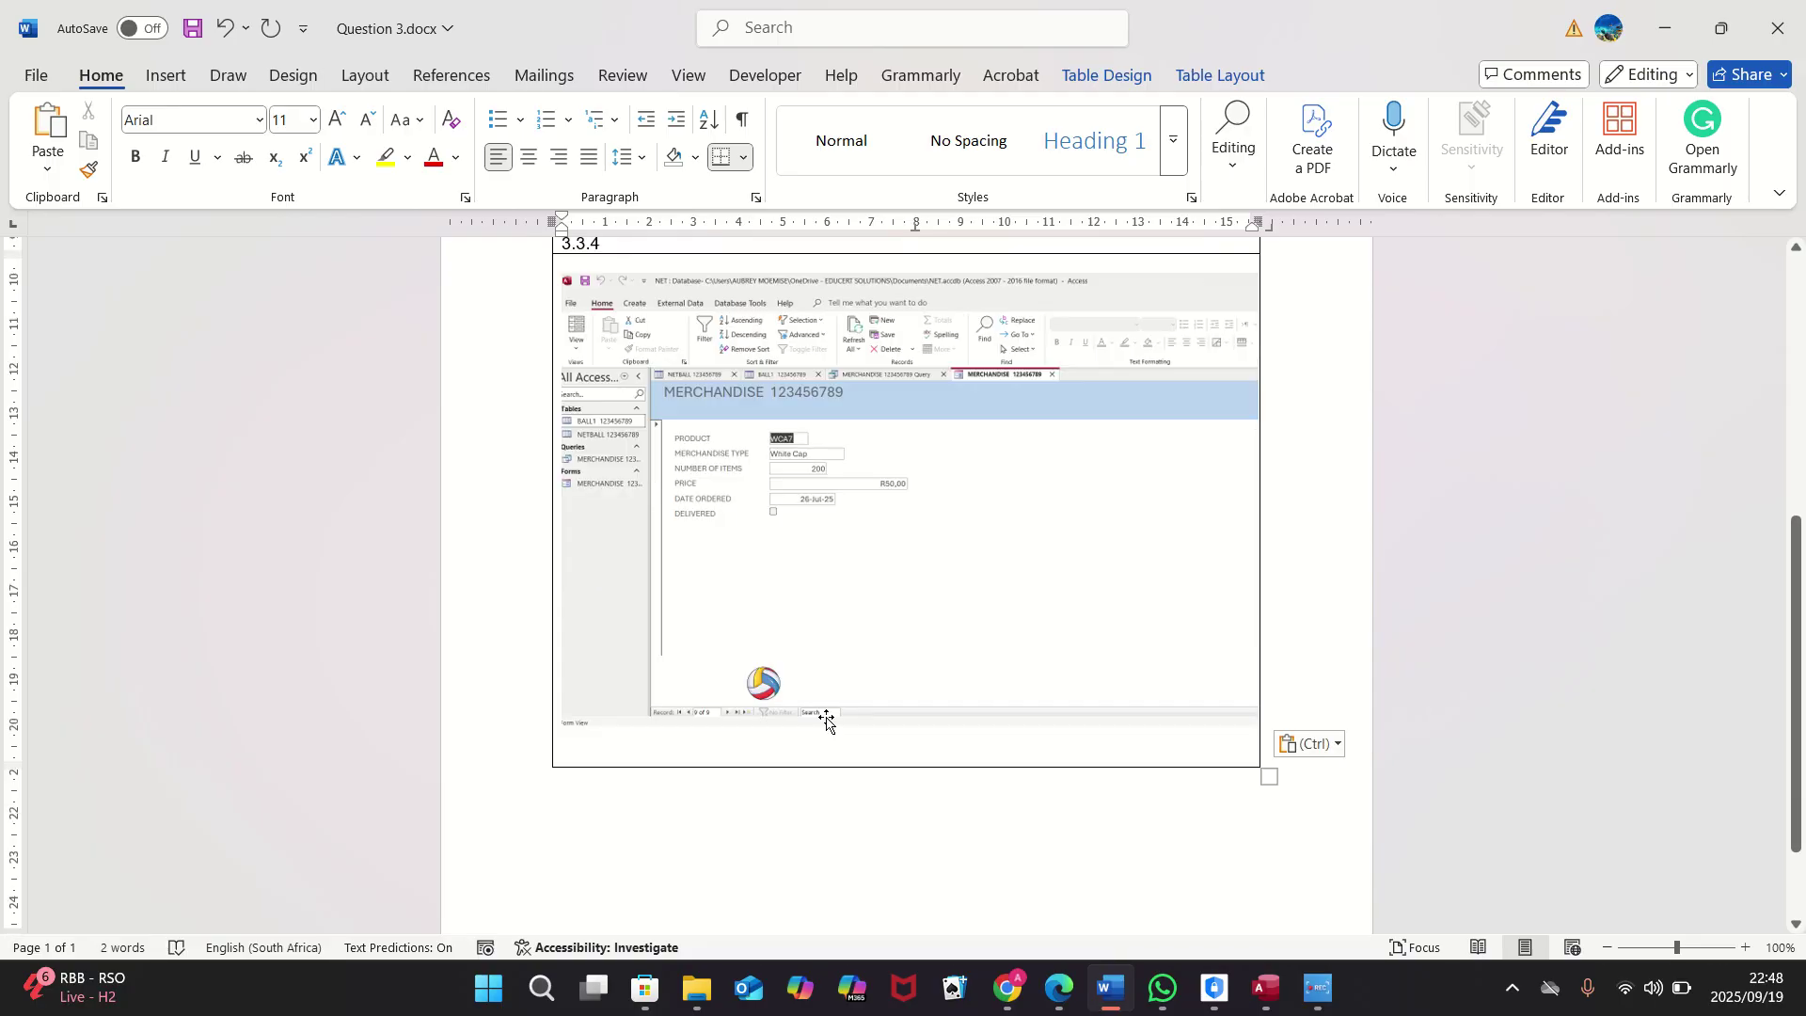
click(851, 670)
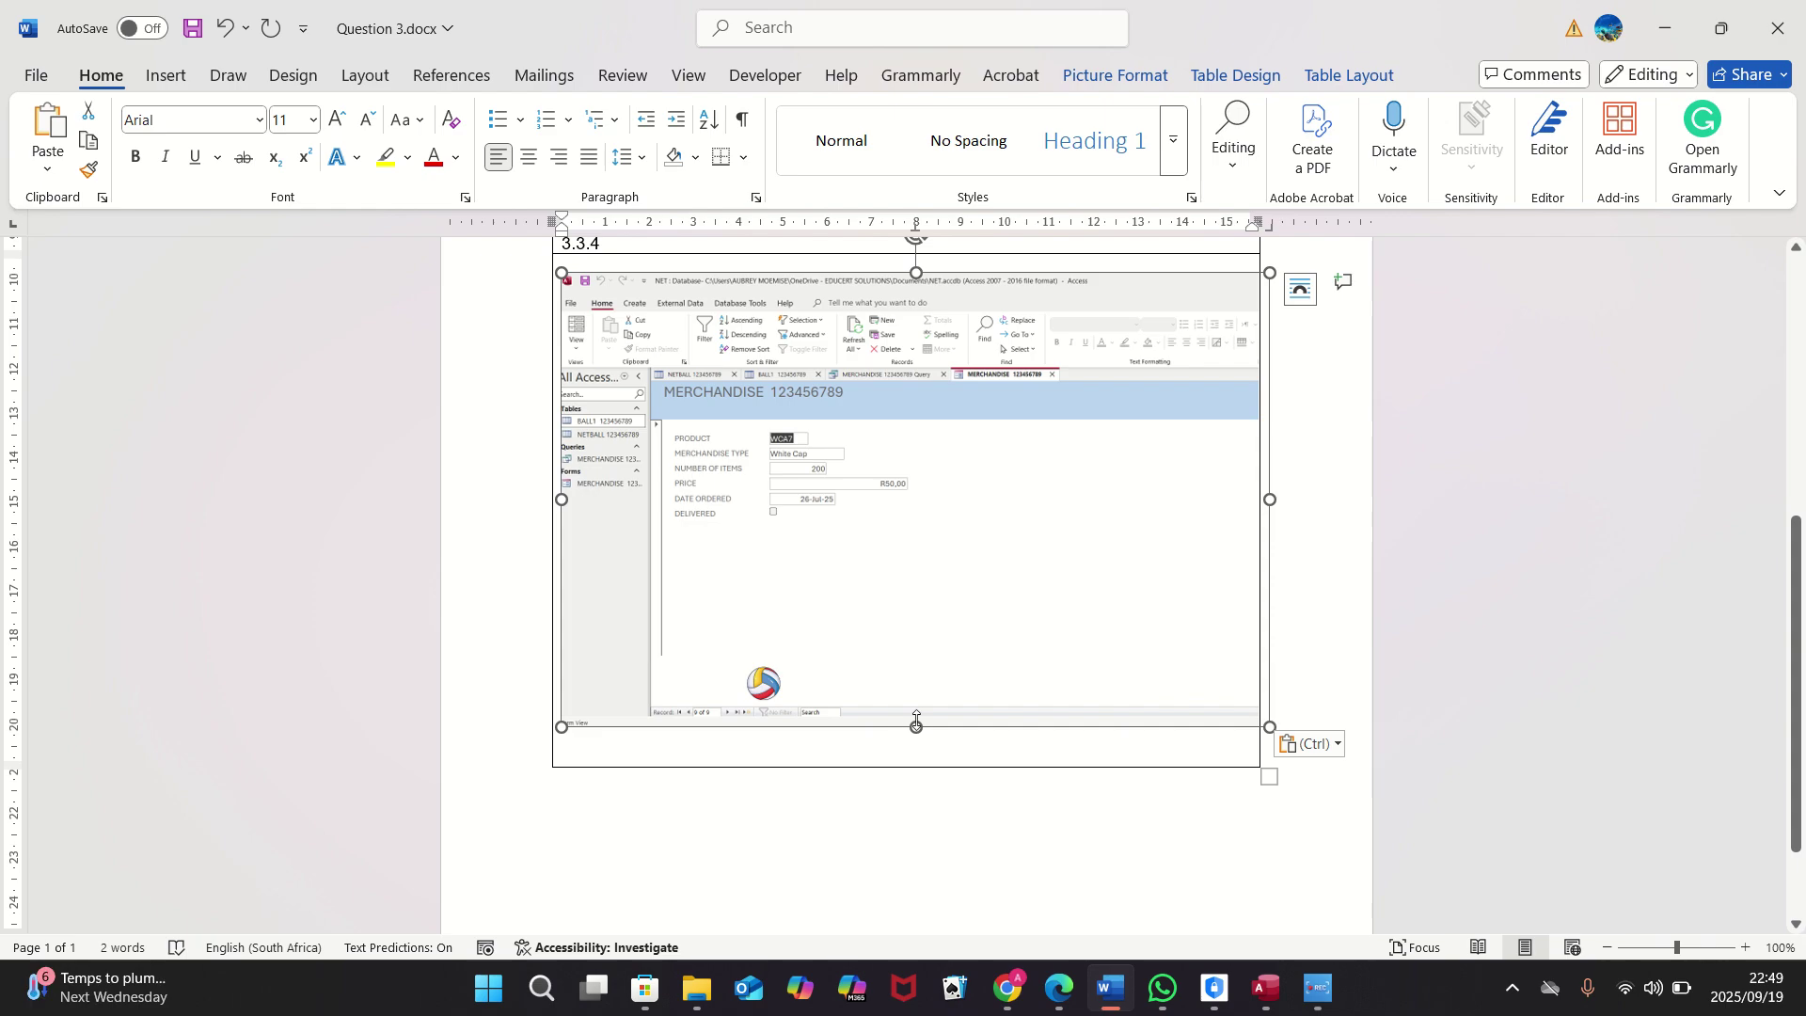
drag(916, 723, 918, 727)
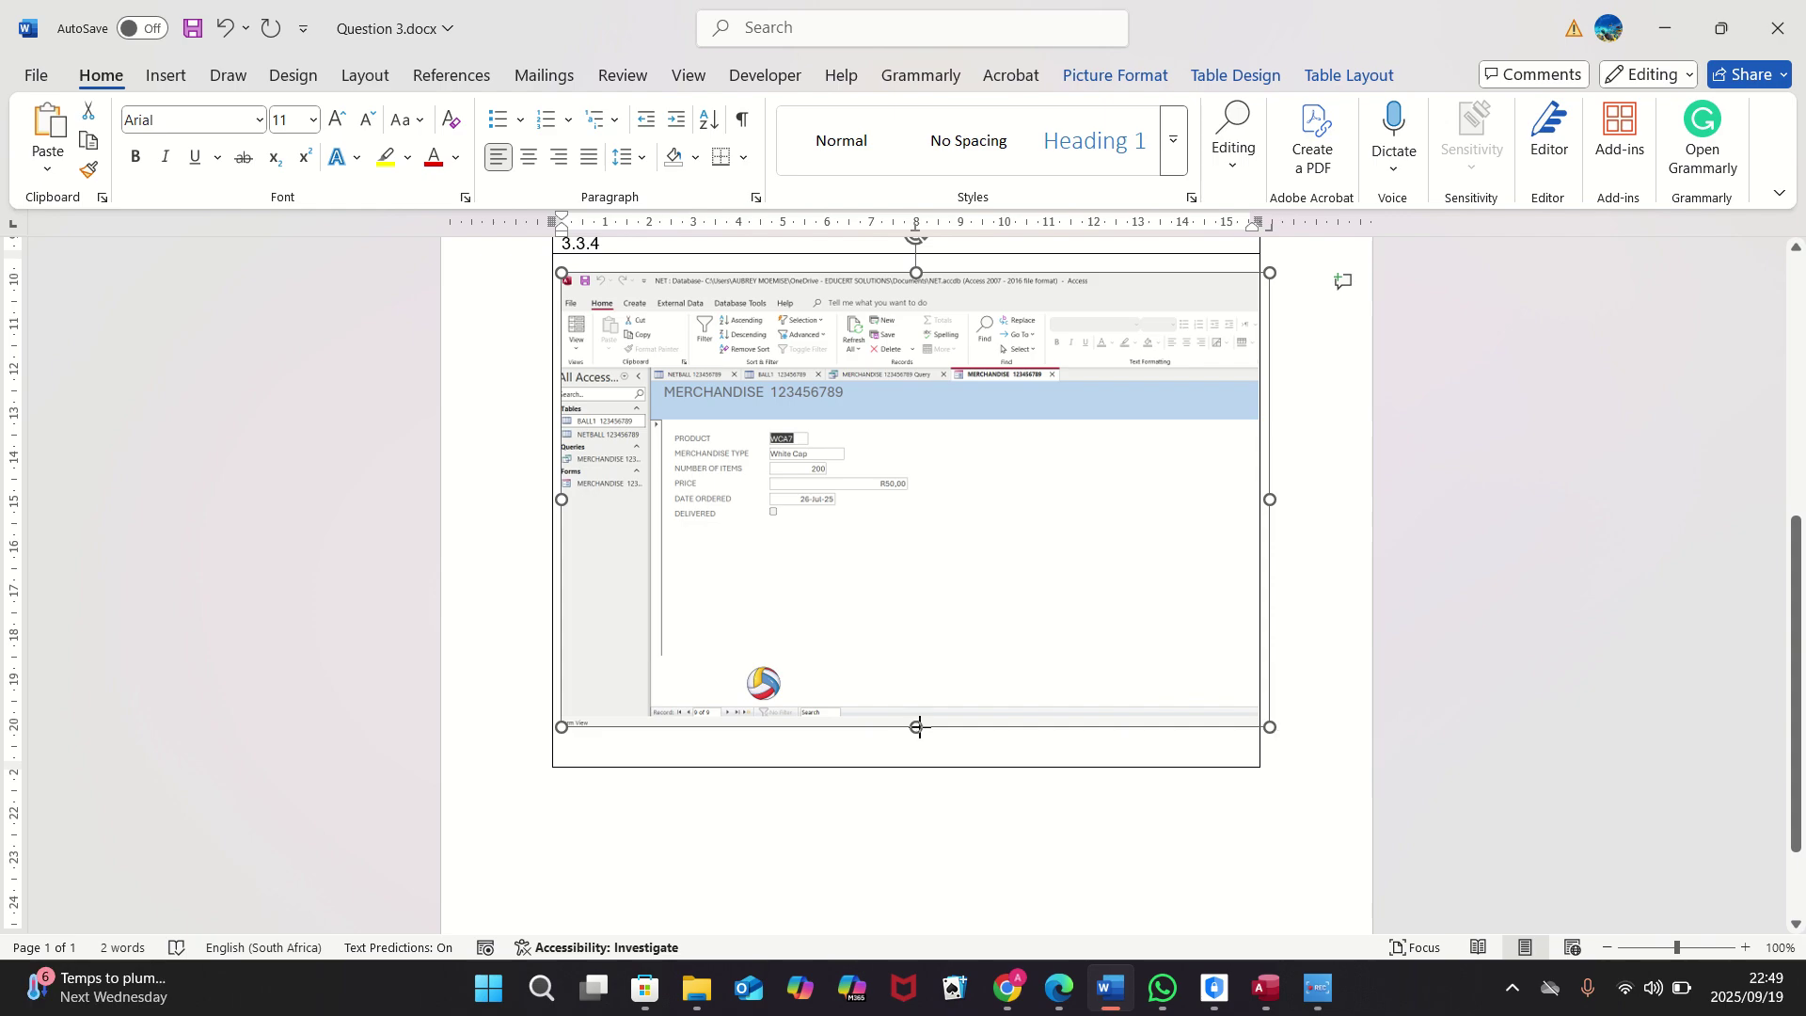
Step: Check the screenshots under 3.1.8 and 3.3.4 and examine the page layout in the print preview
scroll(918, 731, up, 5)
scroll(918, 736, up, 2)
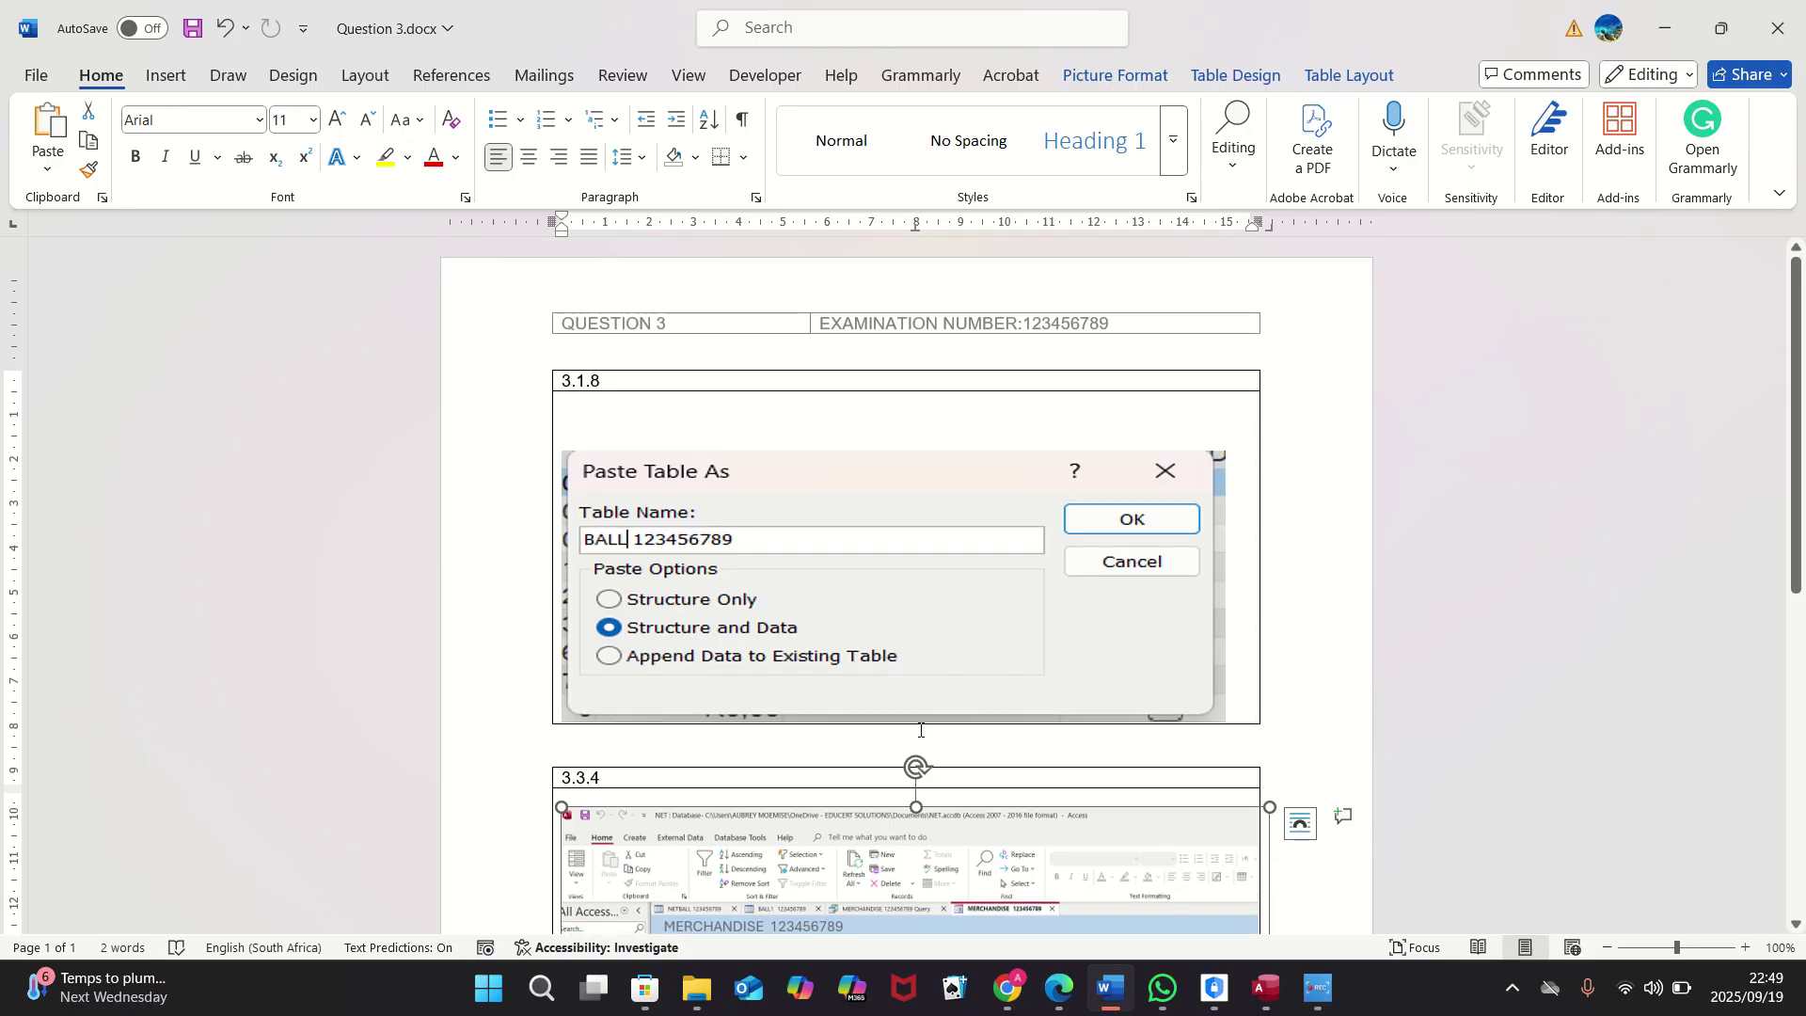
scroll(921, 729, down, 2)
scroll(1157, 624, down, 2)
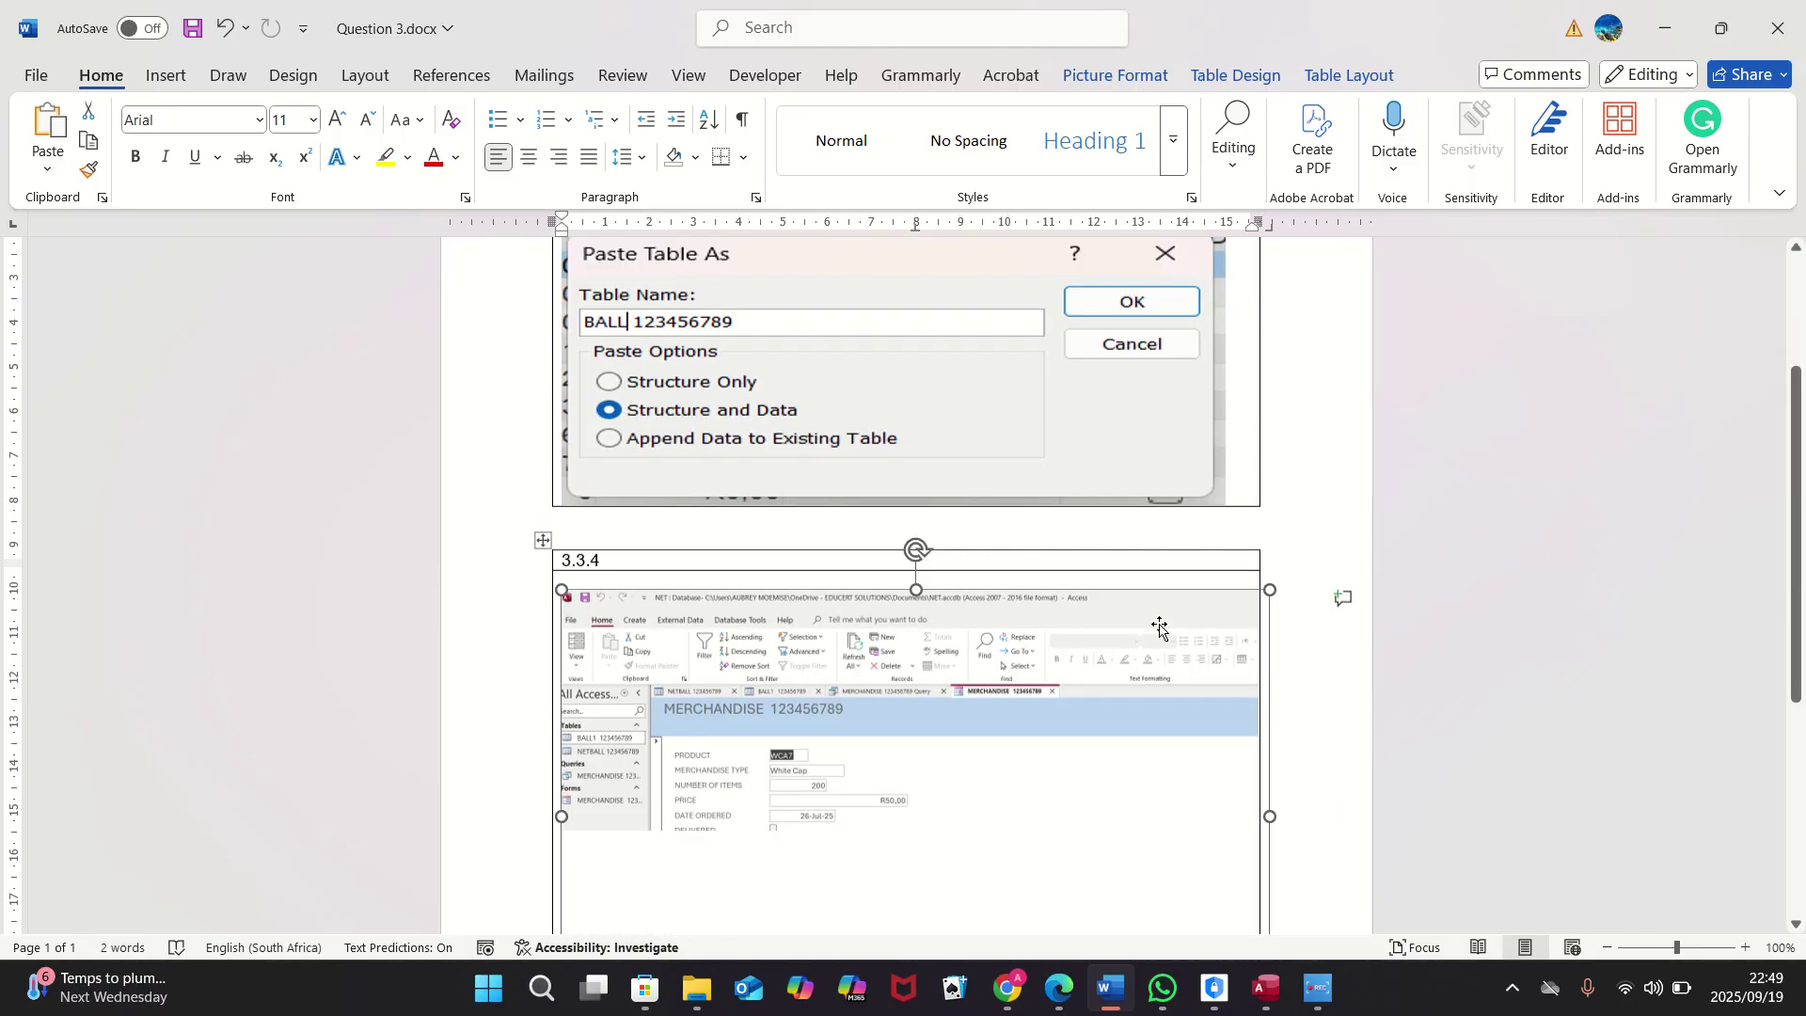
scroll(1110, 635, up, 4)
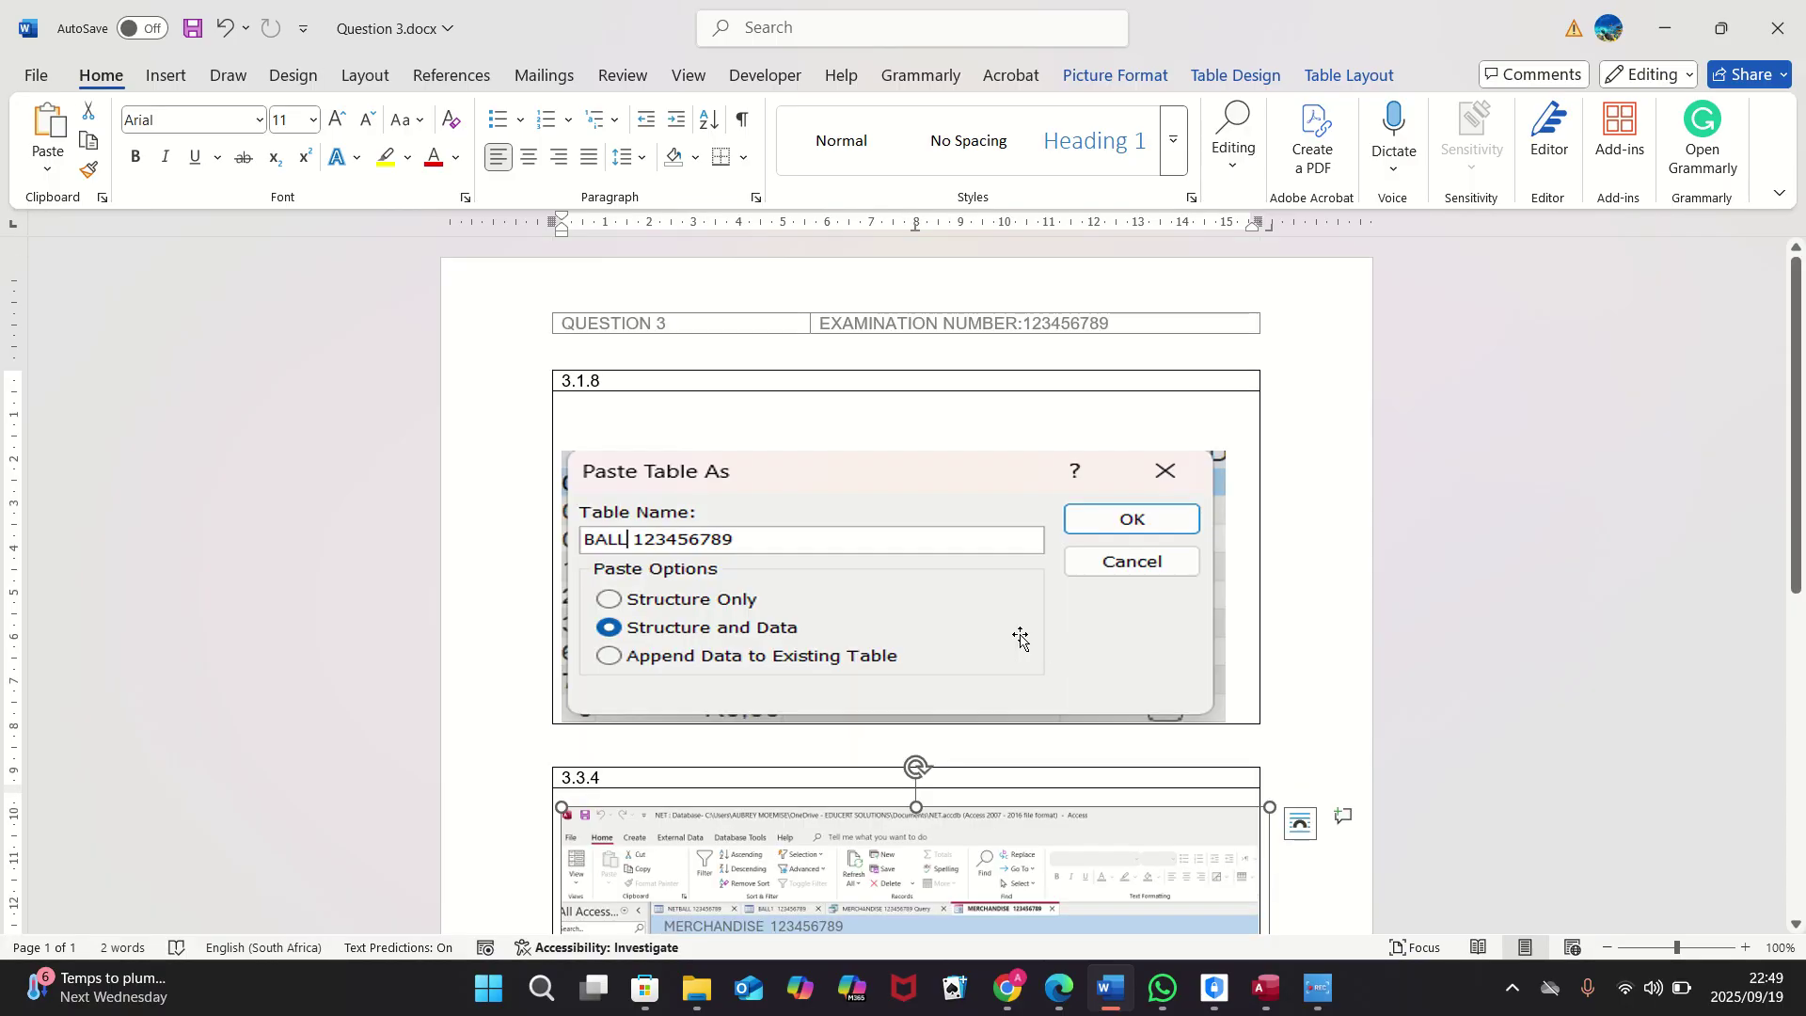
scroll(1025, 648, down, 6)
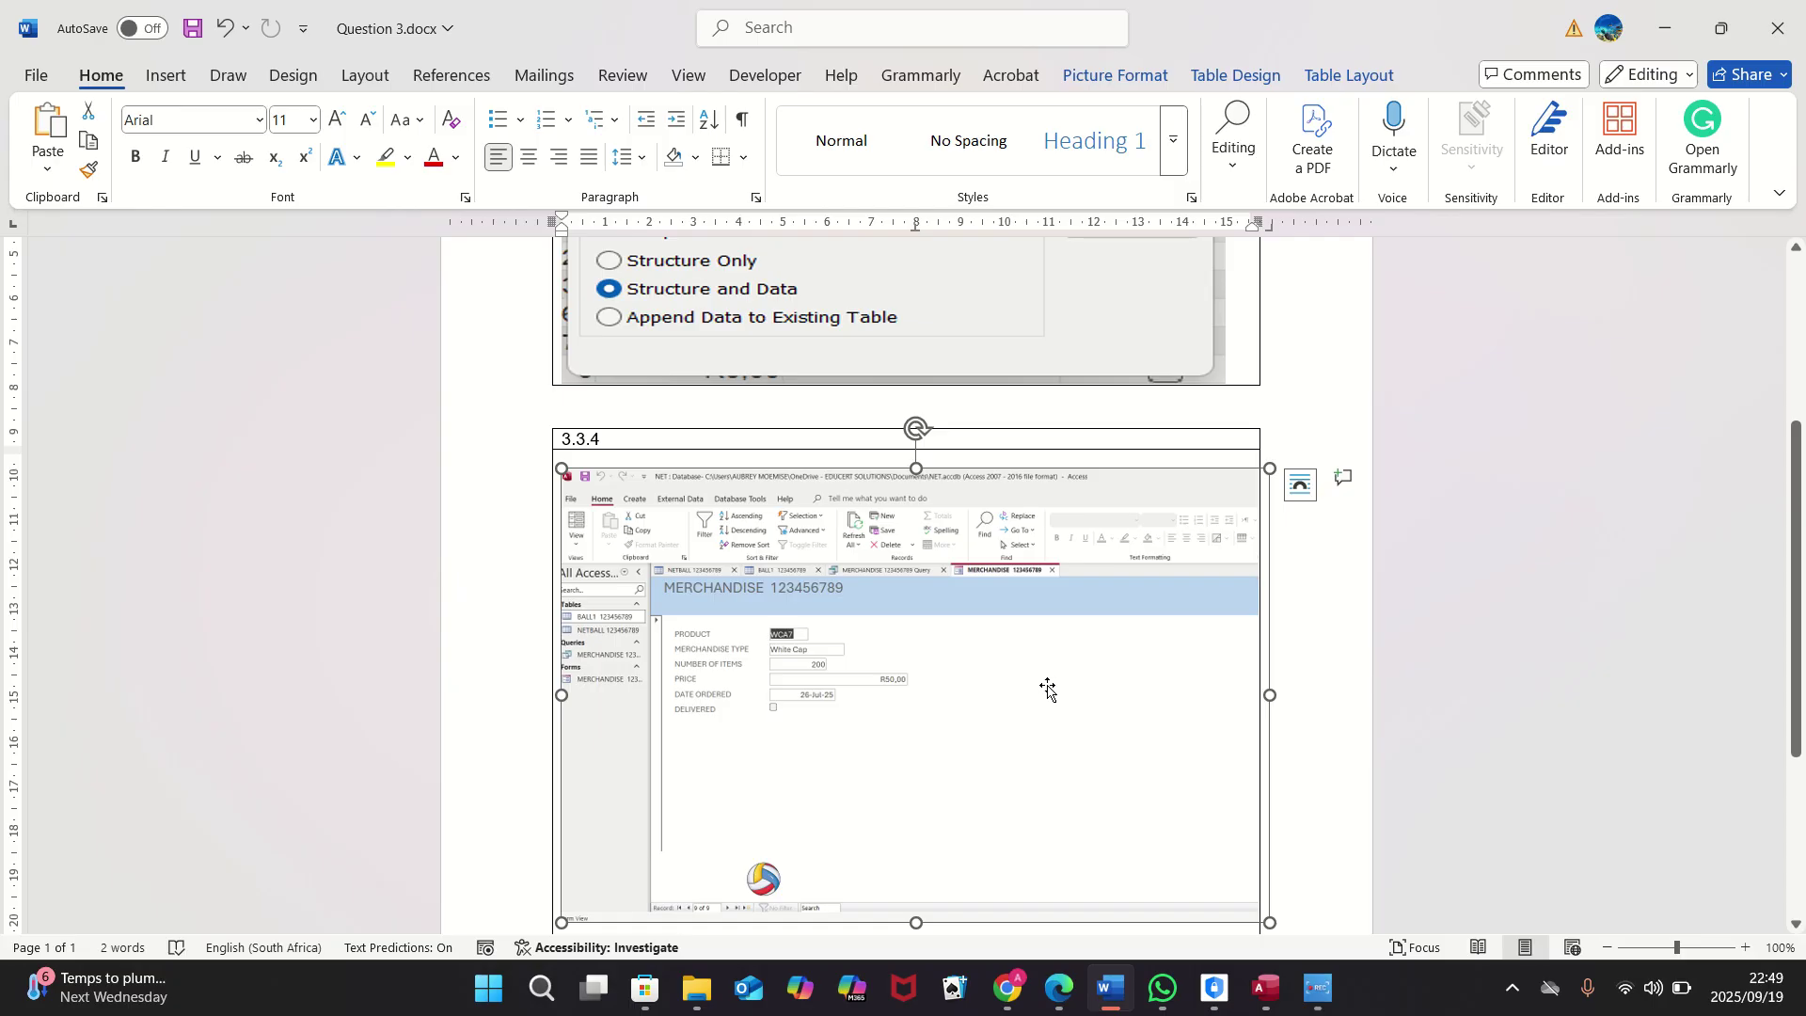
click(35, 75)
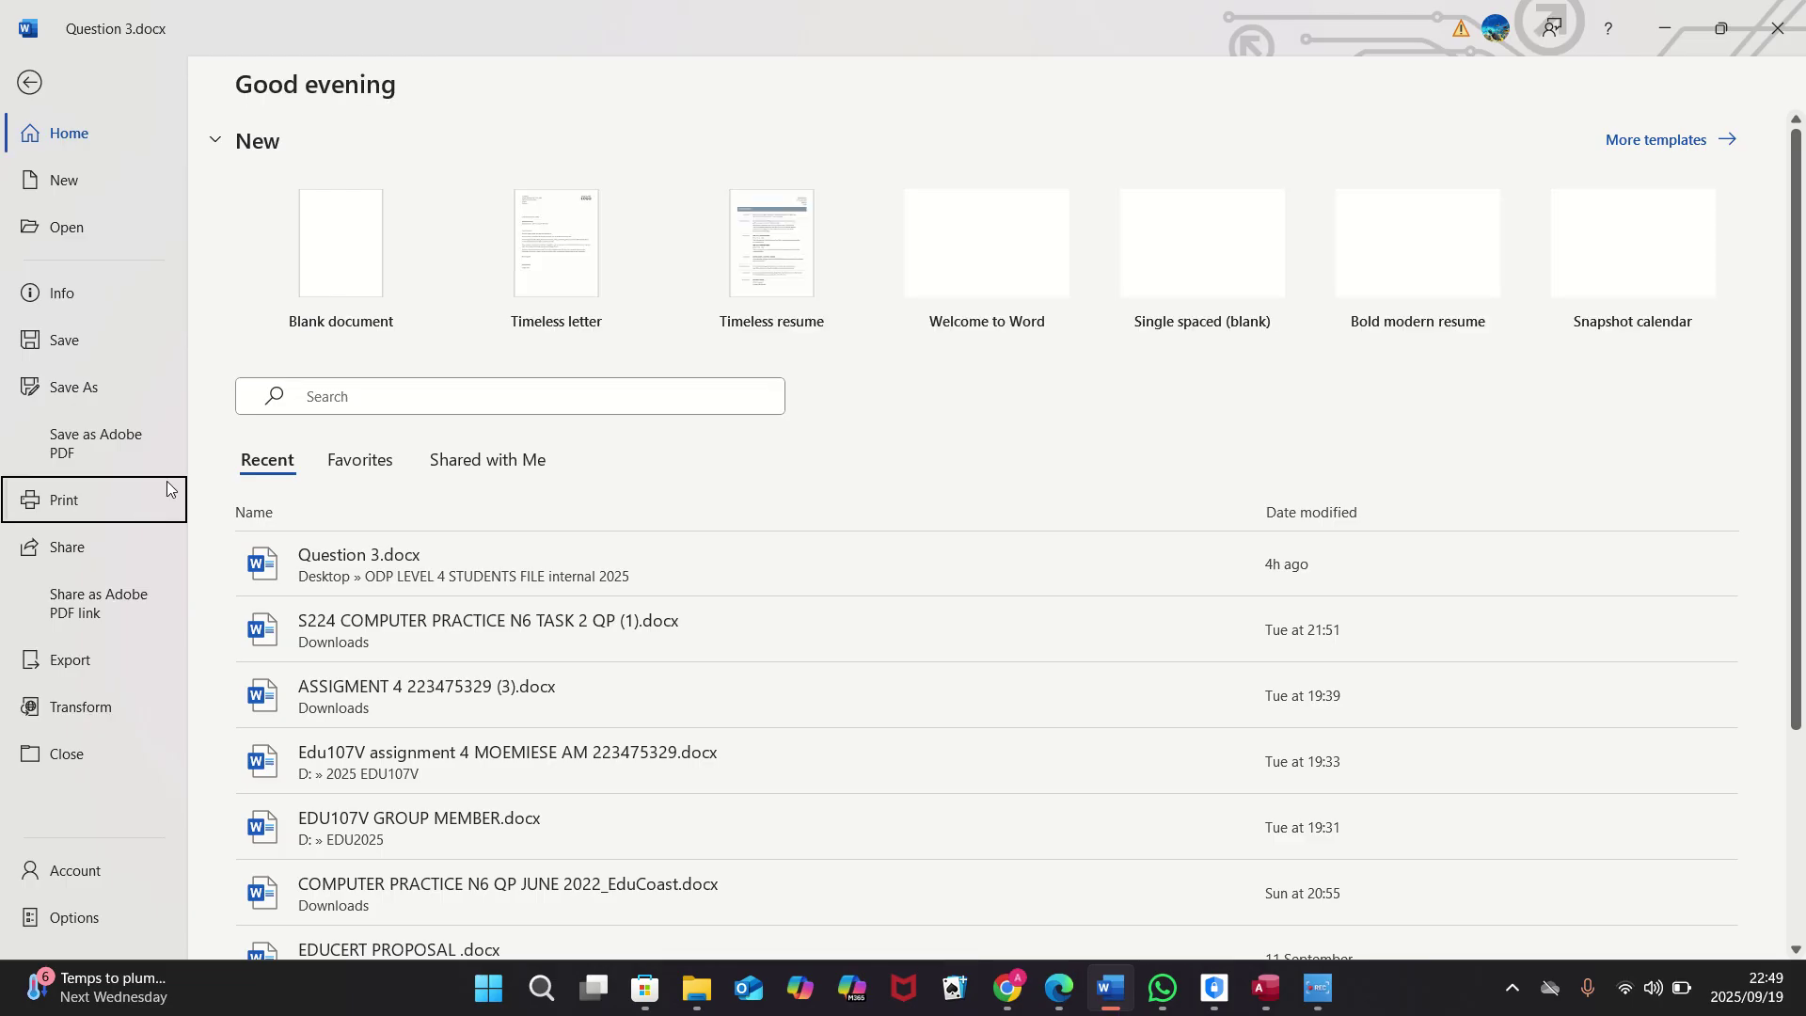
click(121, 490)
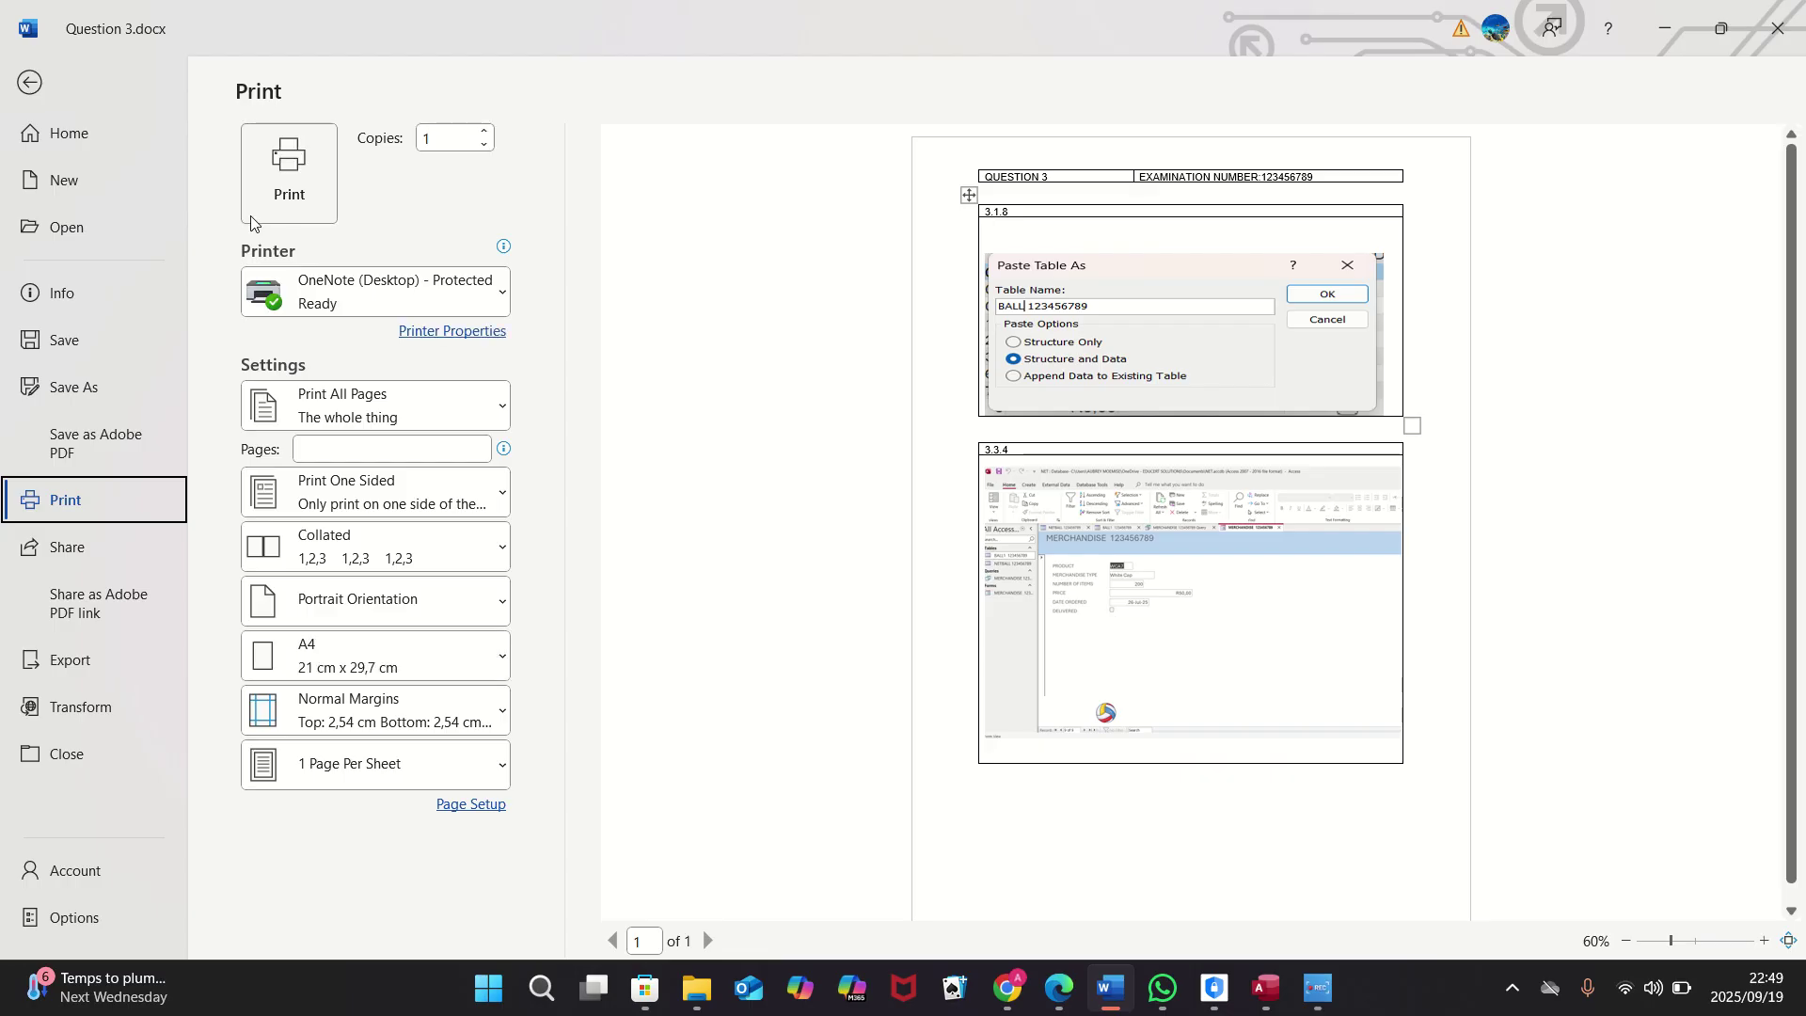
click(26, 82)
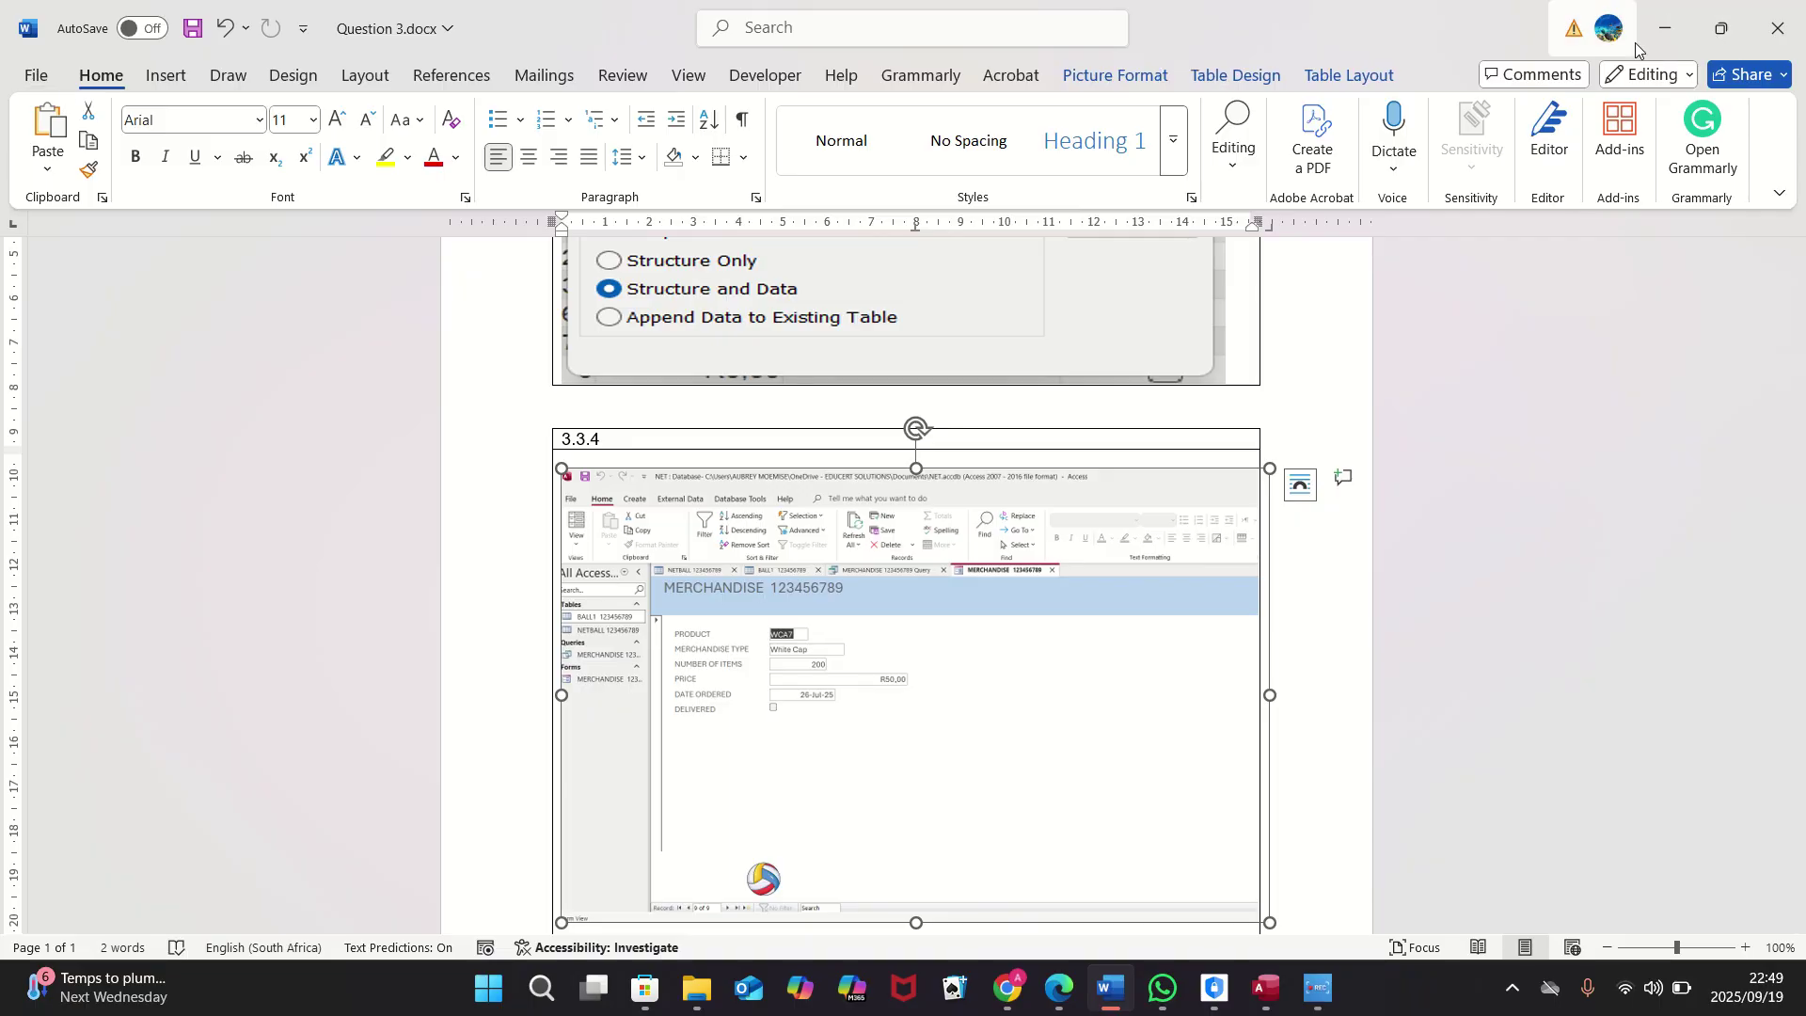
drag(1634, 43, 1685, 43)
click(1685, 44)
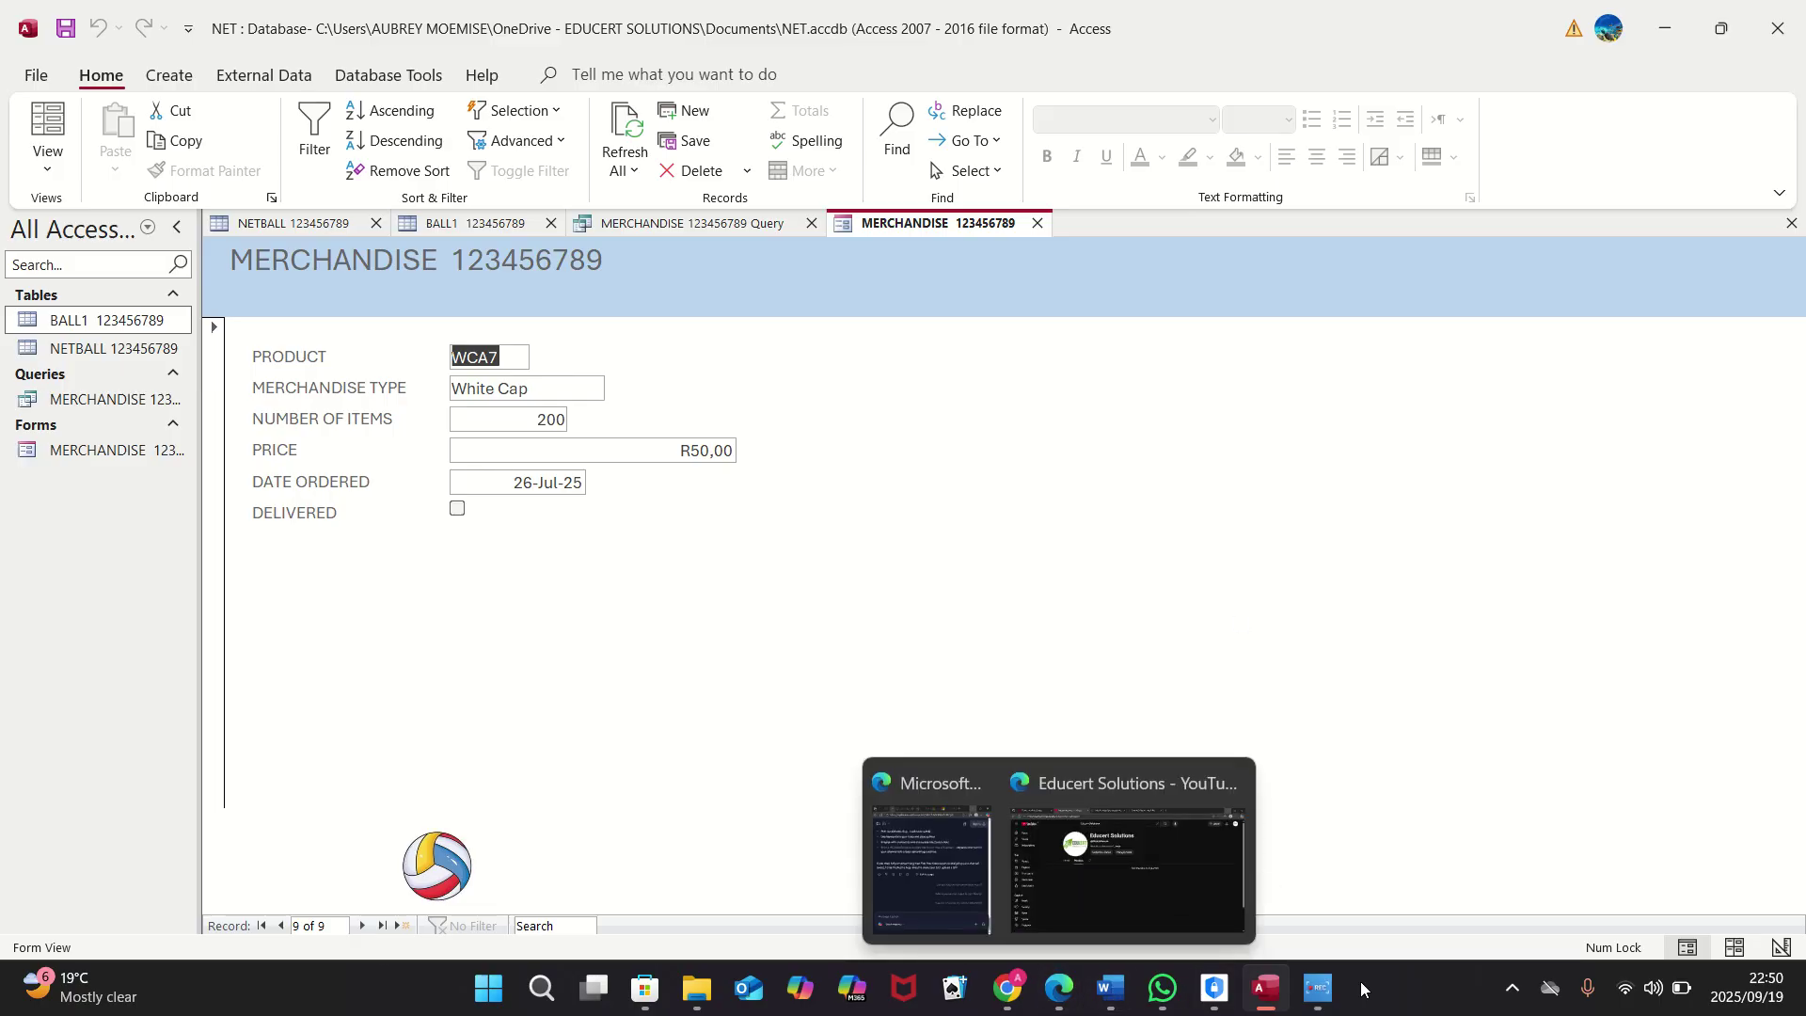
click(1208, 833)
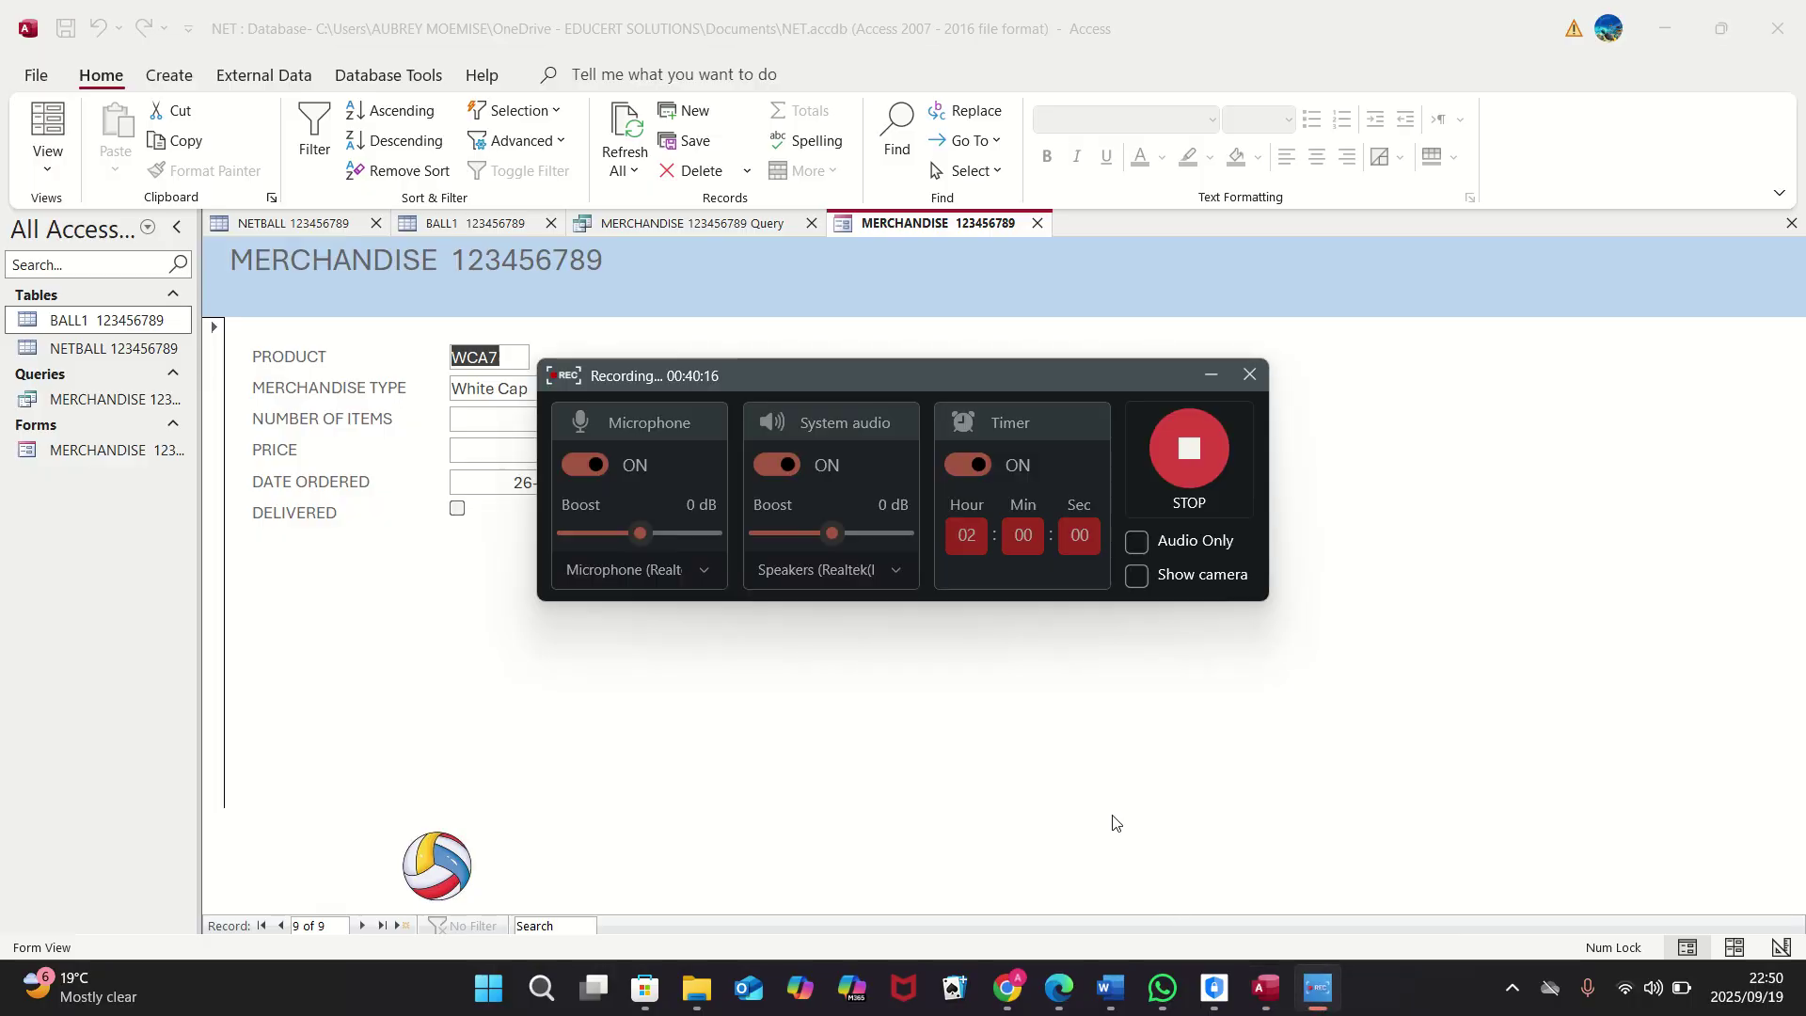